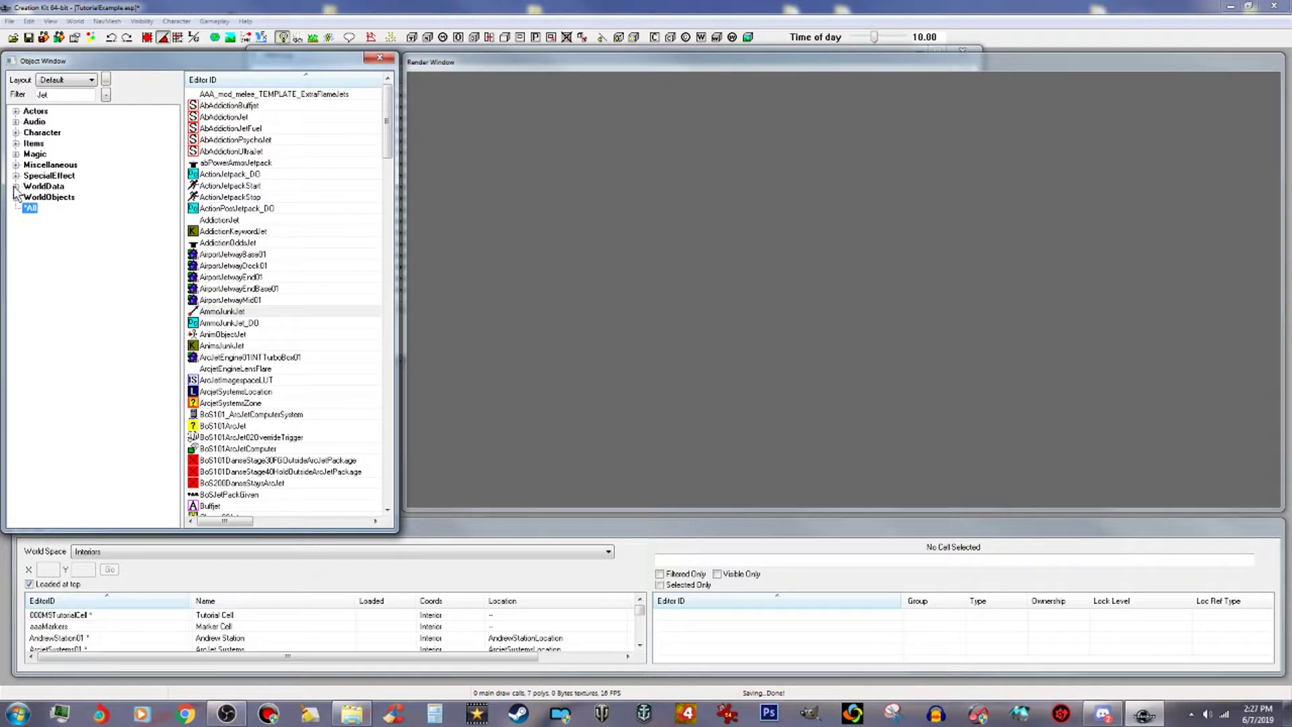
# Filter the world data locations by "Andre" and open AndrewStationLocation.
pyautogui.click(15, 187)
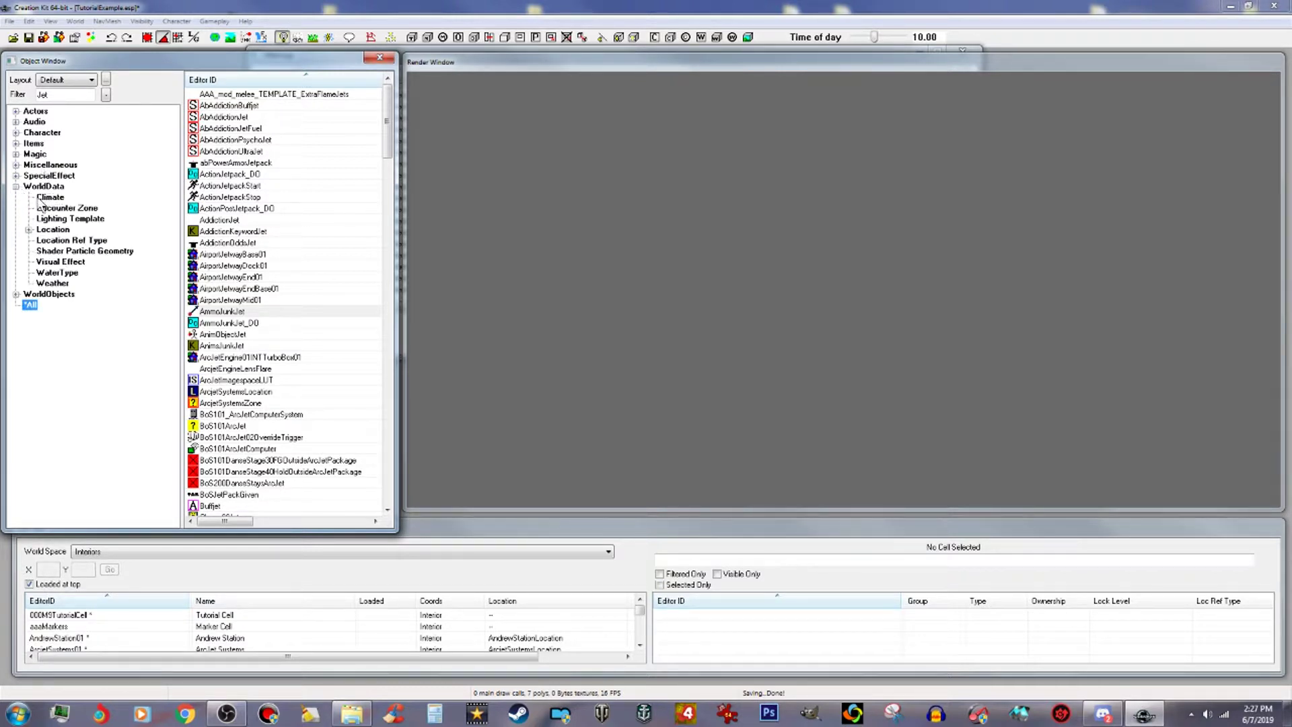
pyautogui.click(58, 230)
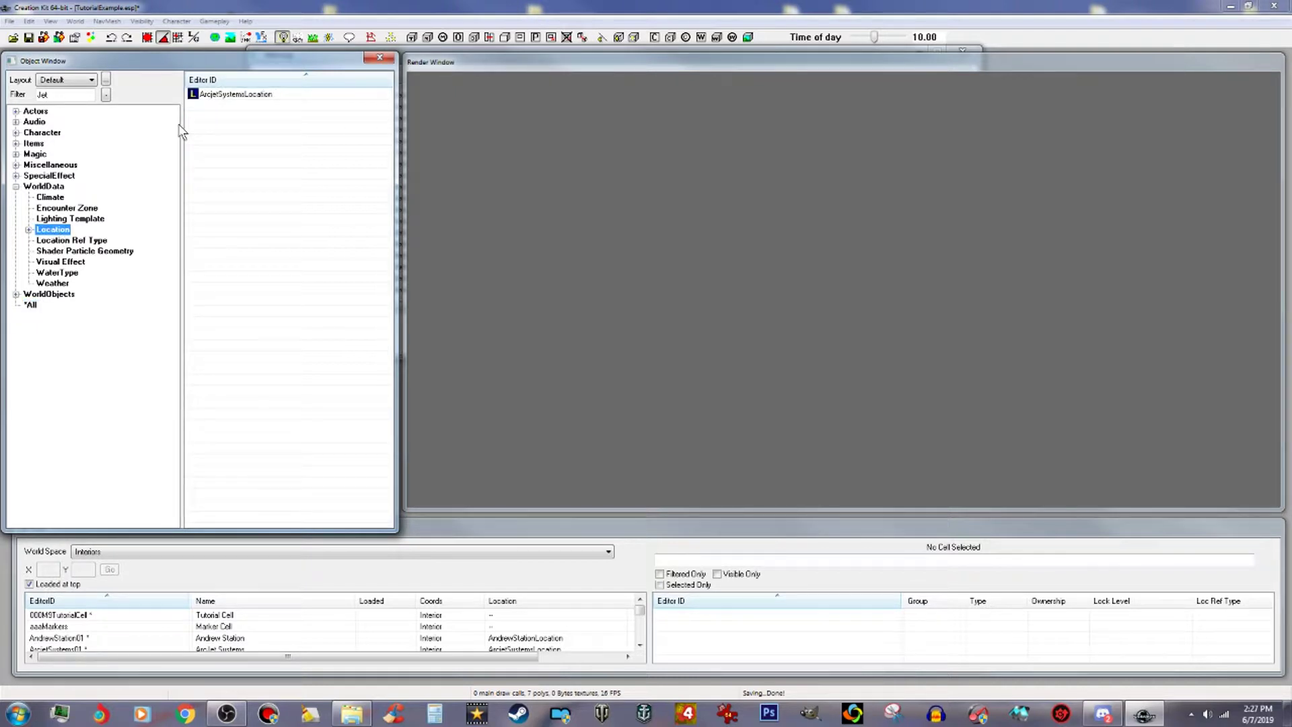
pyautogui.moveTo(81, 94); pyautogui.dragTo(3, 101)
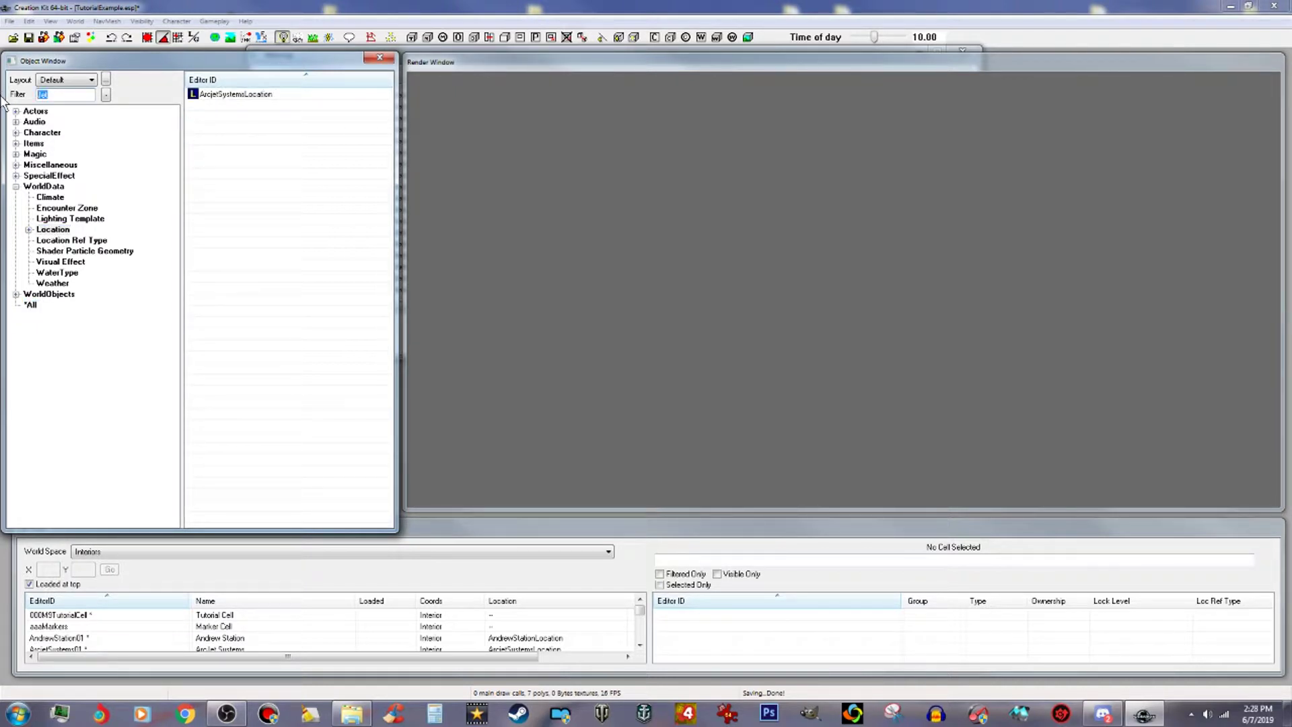
pyautogui.write('Andre')
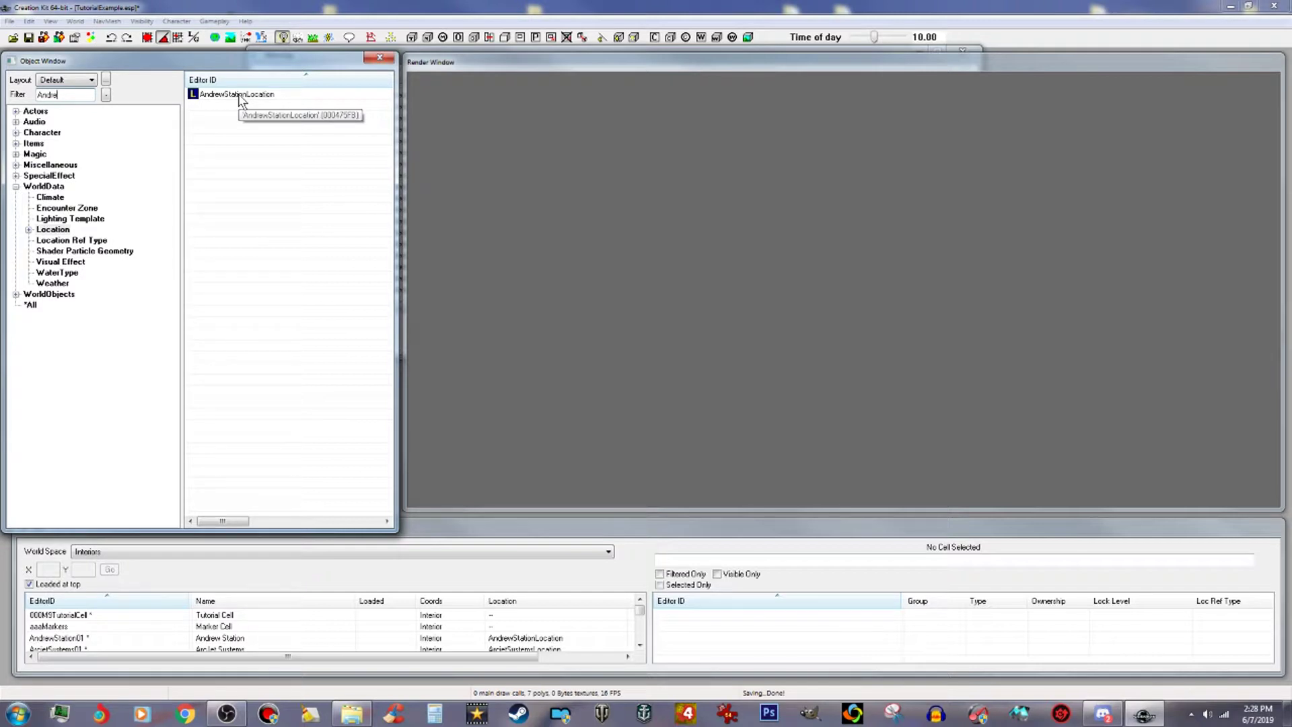
pyautogui.doubleClick(240, 95)
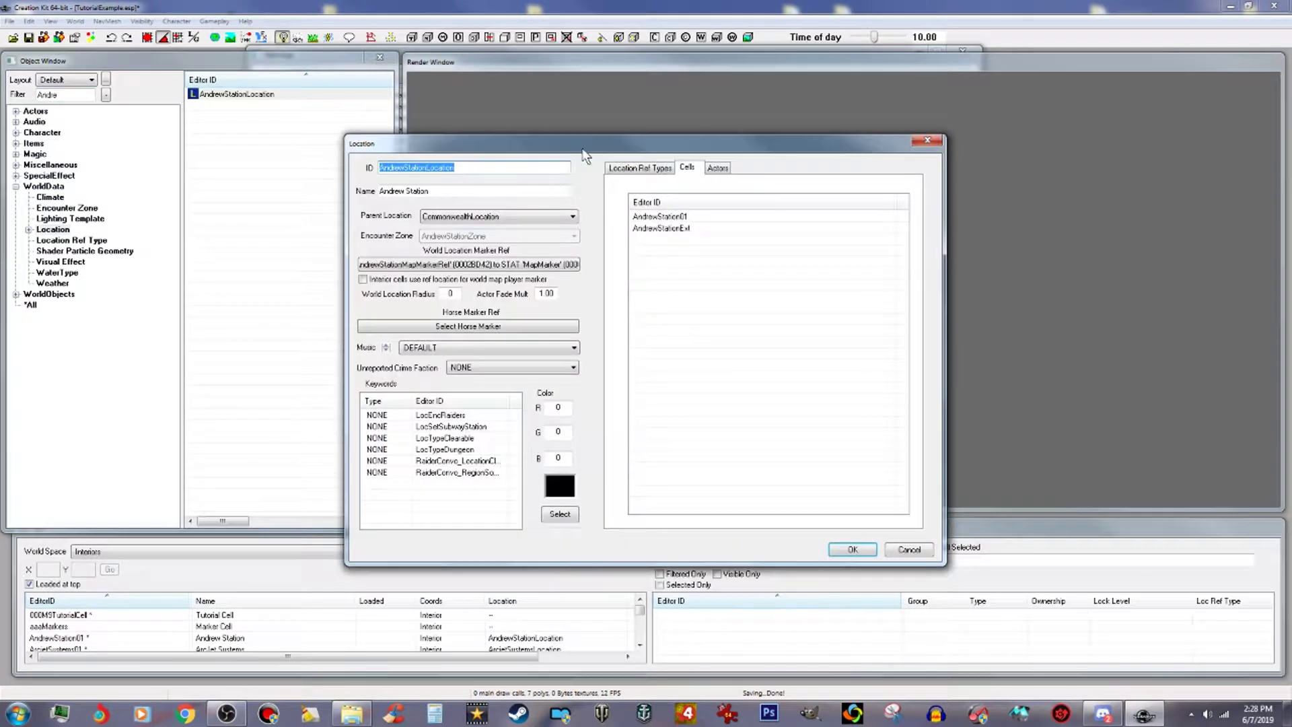
pyautogui.moveTo(598, 153); pyautogui.dragTo(396, 106)
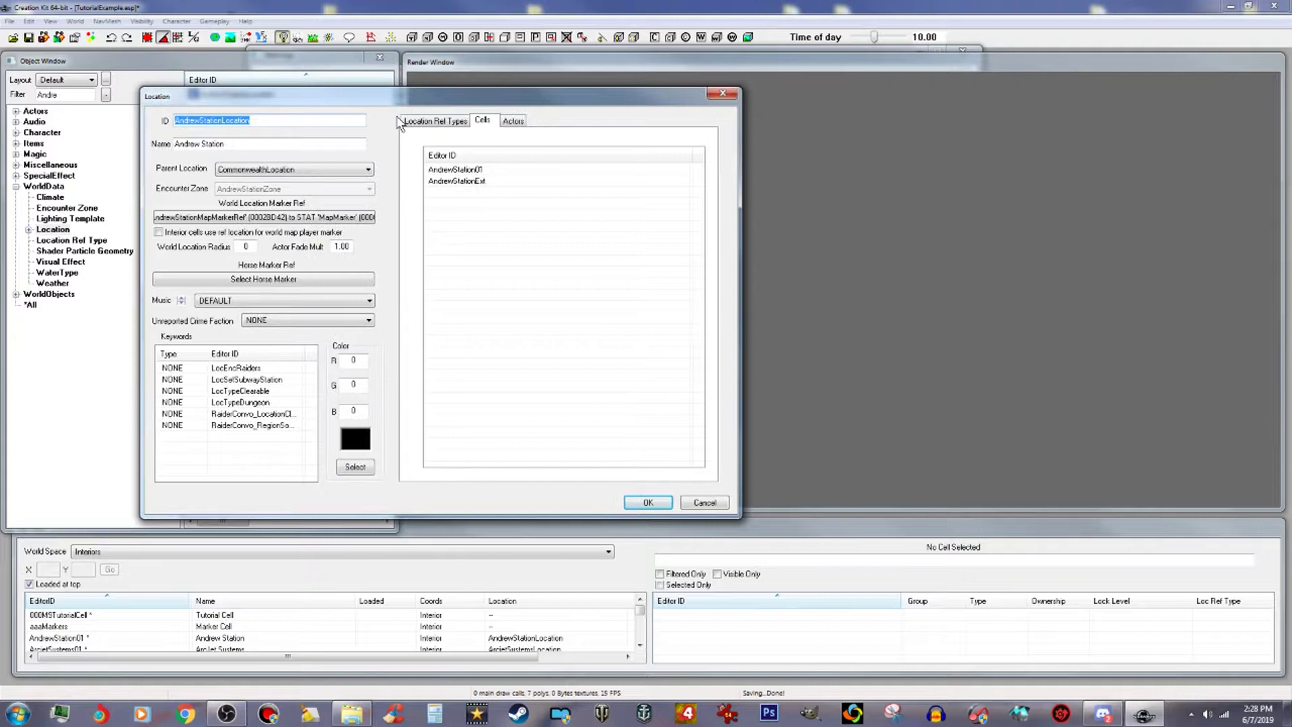
# Load the location's AndrewStationExt cell for viewing and dismiss the location's properties without saving.
pyautogui.doubleClick(474, 181)
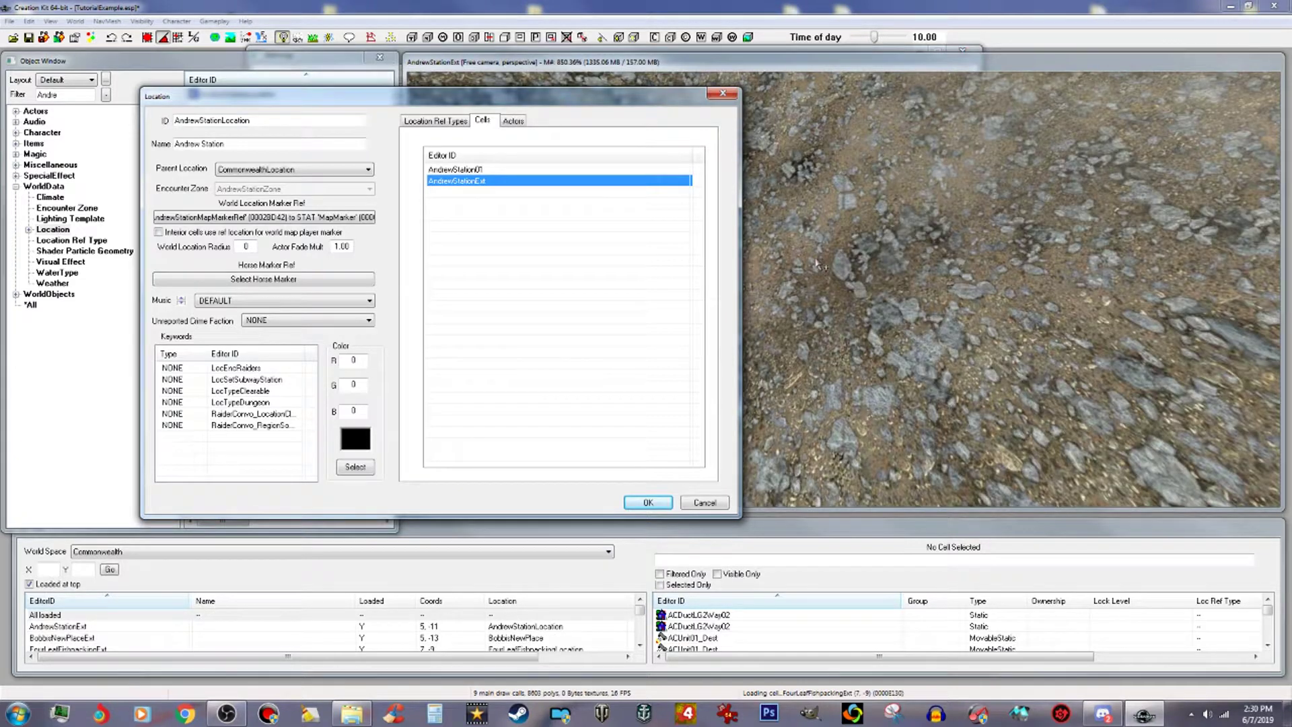
pyautogui.click(704, 505)
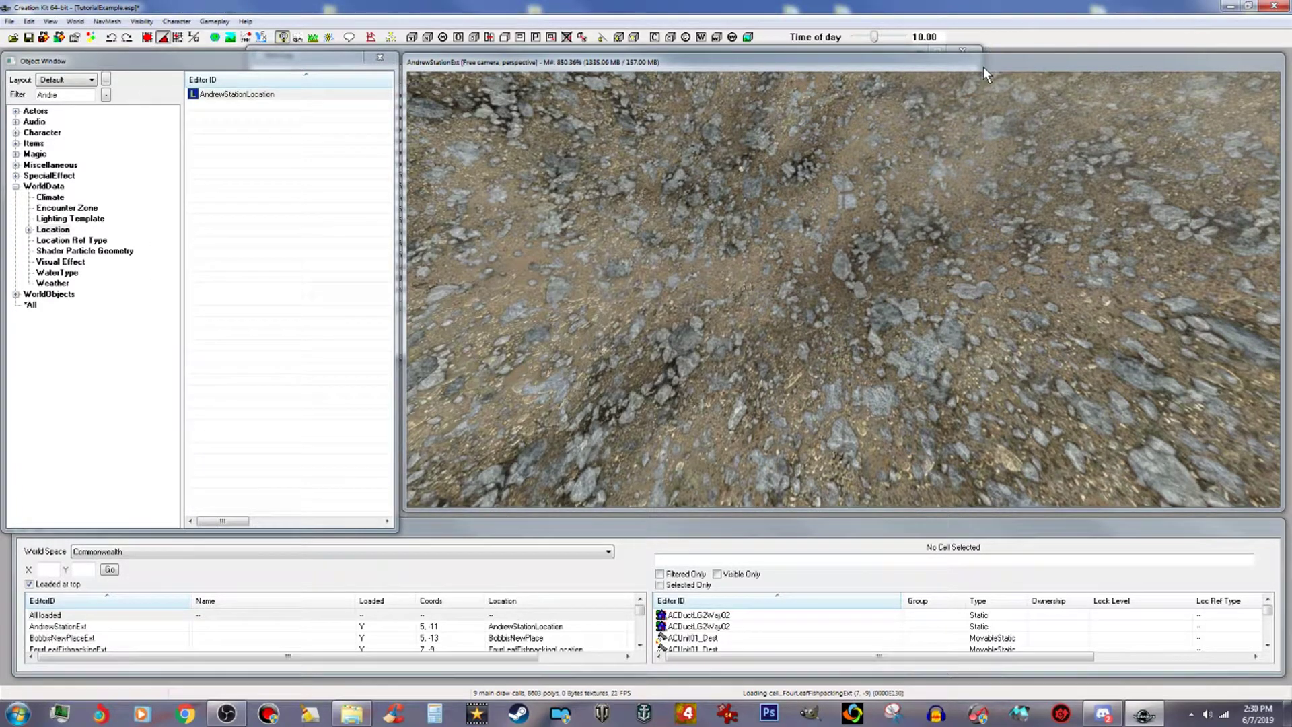
pyautogui.moveTo(996, 66)
pyautogui.mouseDown()
pyautogui.moveTo(953, 76)
pyautogui.moveTo(973, 59)
pyautogui.moveTo(996, 64)
pyautogui.mouseUp()
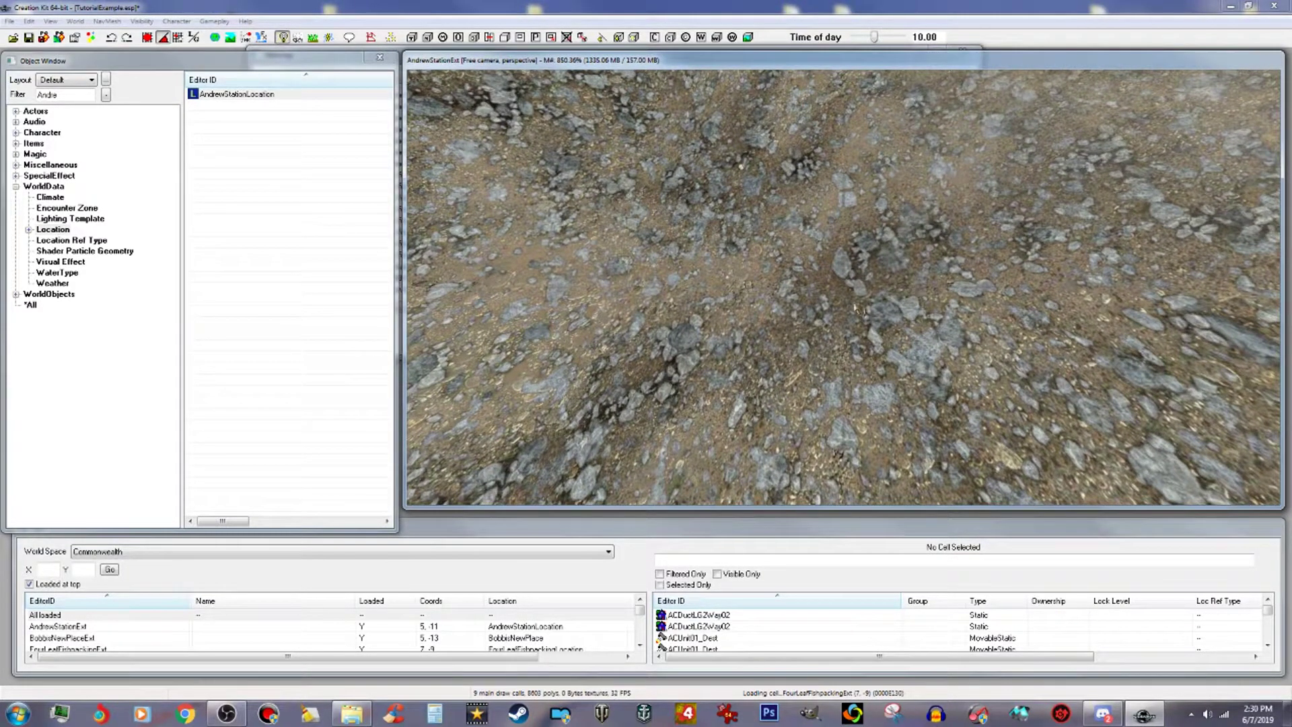
# Back the view out above Andrew Station's roof and select the glass skylight nearest the blue corrugated metal.
pyautogui.scroll(-10, 855, 308)
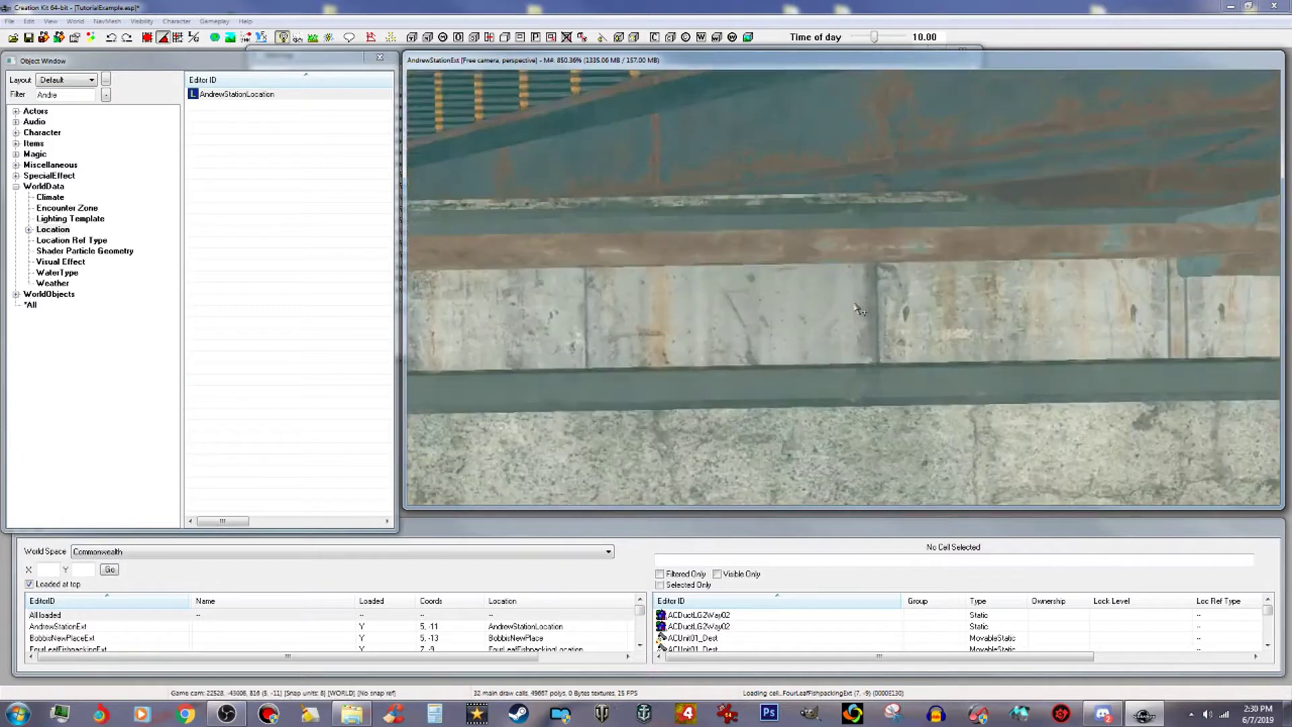
pyautogui.scroll(-8, 855, 308)
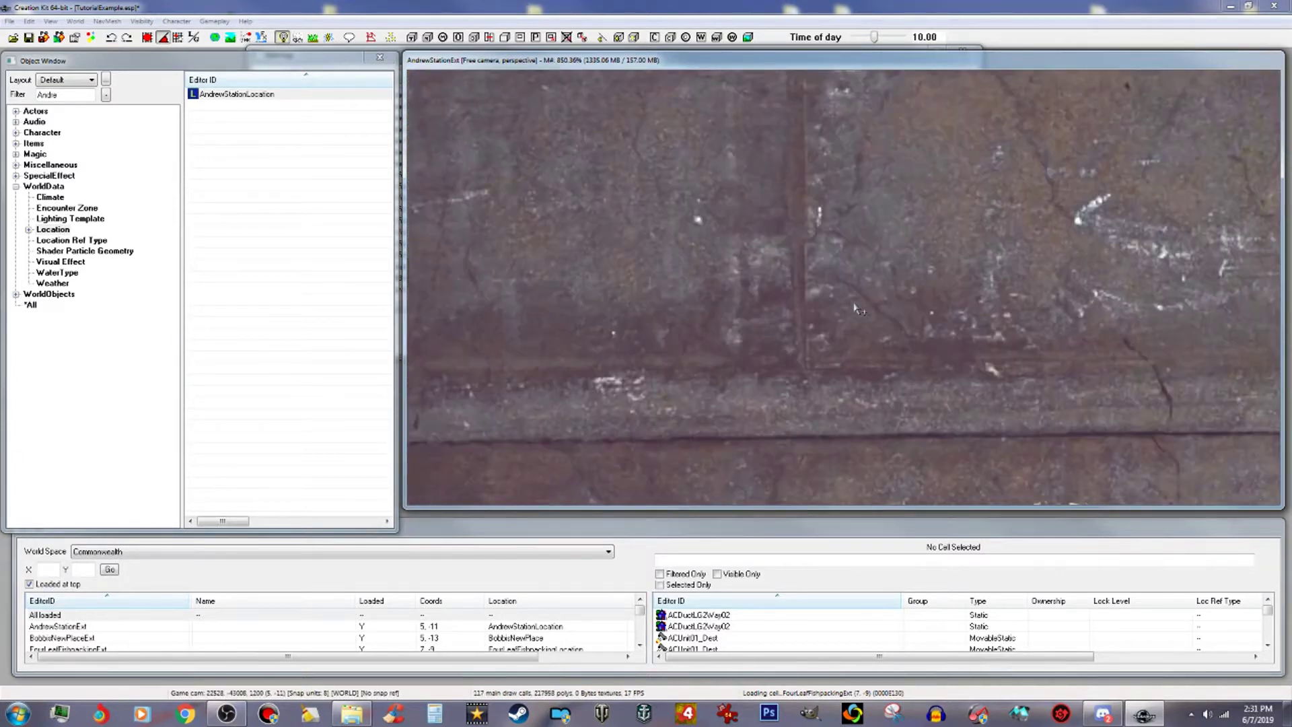
pyautogui.scroll(-2, 854, 308)
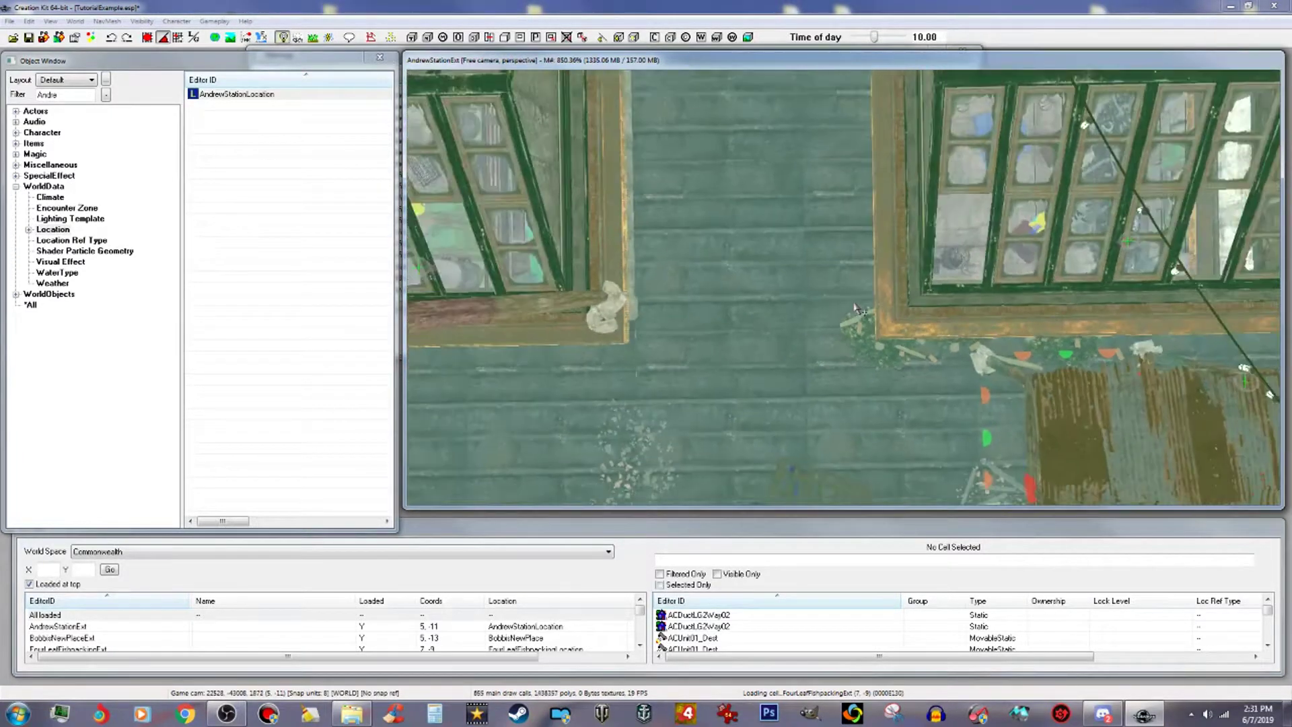
pyautogui.scroll(-5, 854, 308)
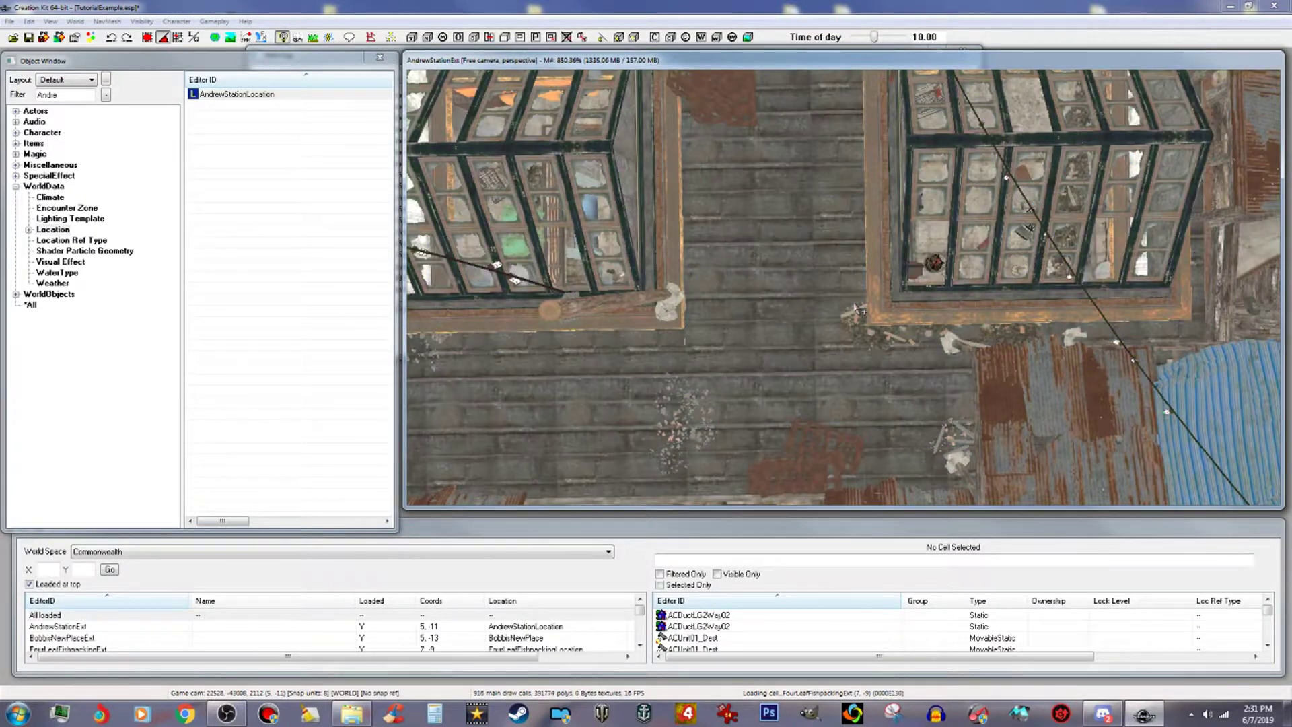
pyautogui.click(952, 151)
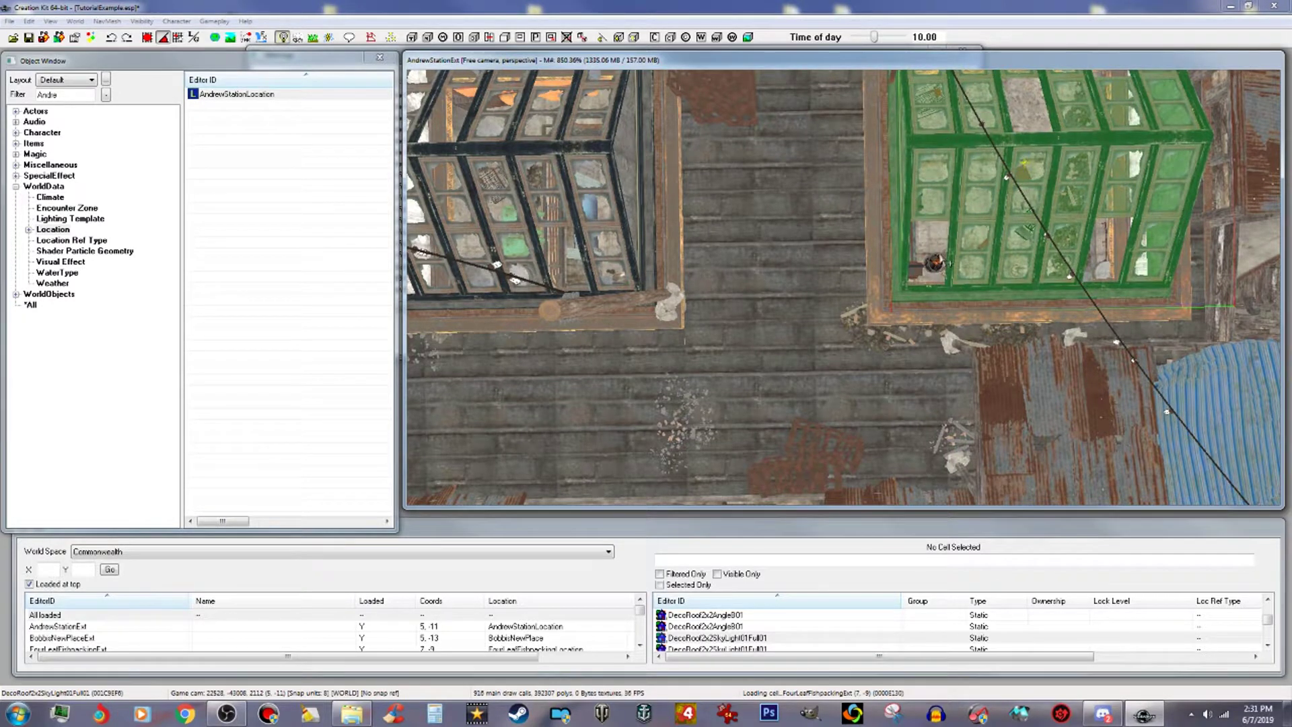
# Survey the neighbouring rooftops and select the triple chimney stack at the far corner of the adjacent flat roof.
pyautogui.moveTo(935, 262); pyautogui.dragTo(919, 352, button='middle')
pyautogui.scroll(5, 919, 352)
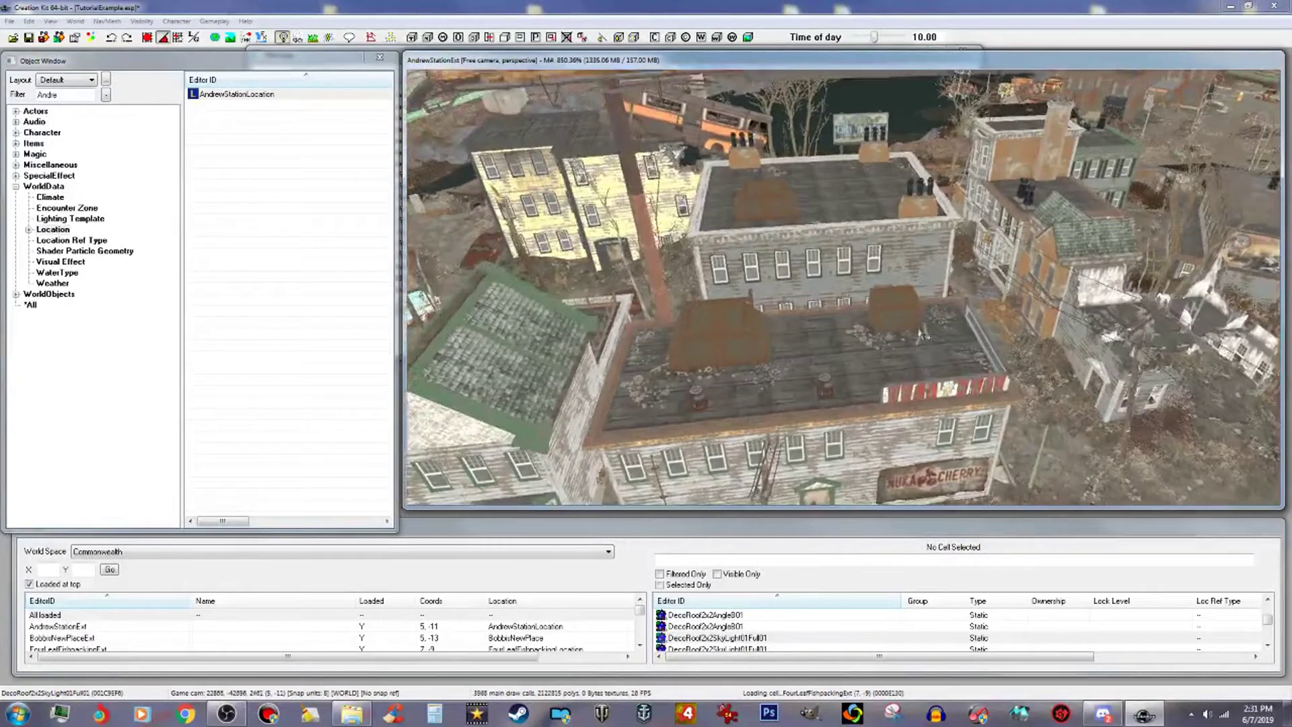
pyautogui.scroll(-2, 934, 315)
pyautogui.moveTo(934, 315); pyautogui.dragTo(861, 298, button='middle')
pyautogui.scroll(3, 861, 296)
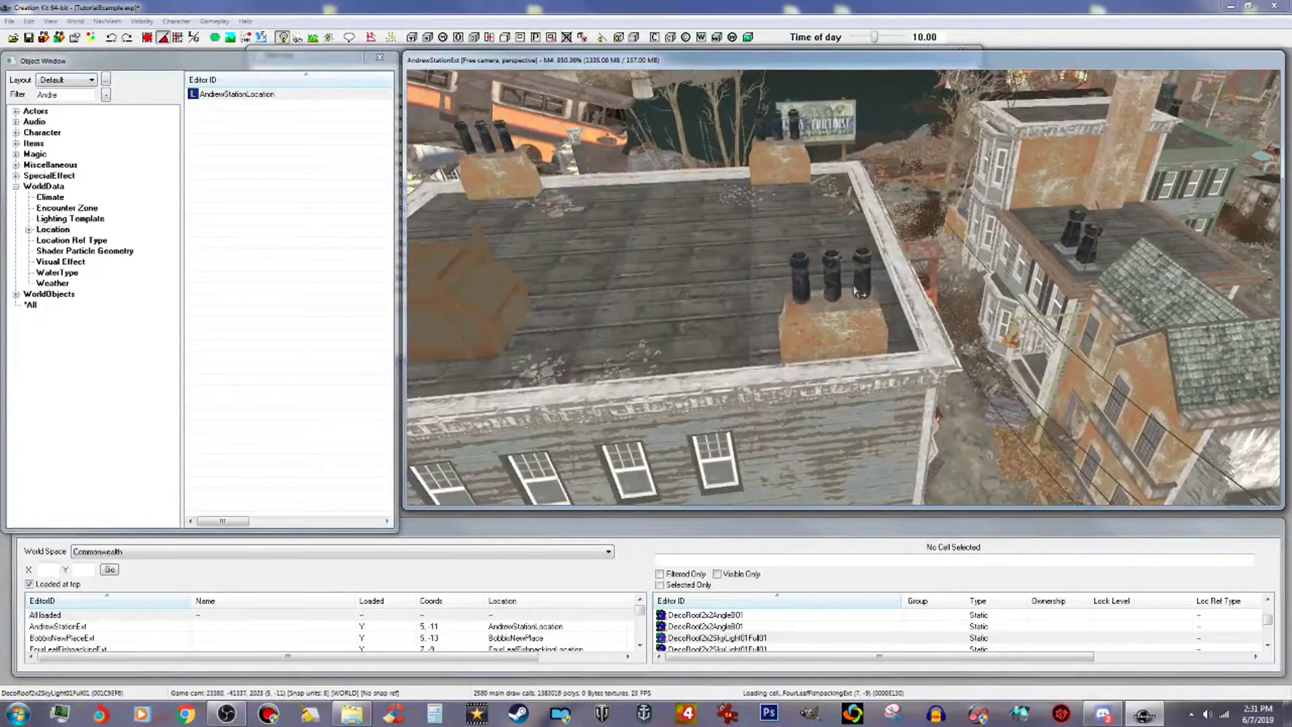
pyautogui.scroll(2, 849, 313)
pyautogui.scroll(-2, 847, 315)
pyautogui.click(757, 259)
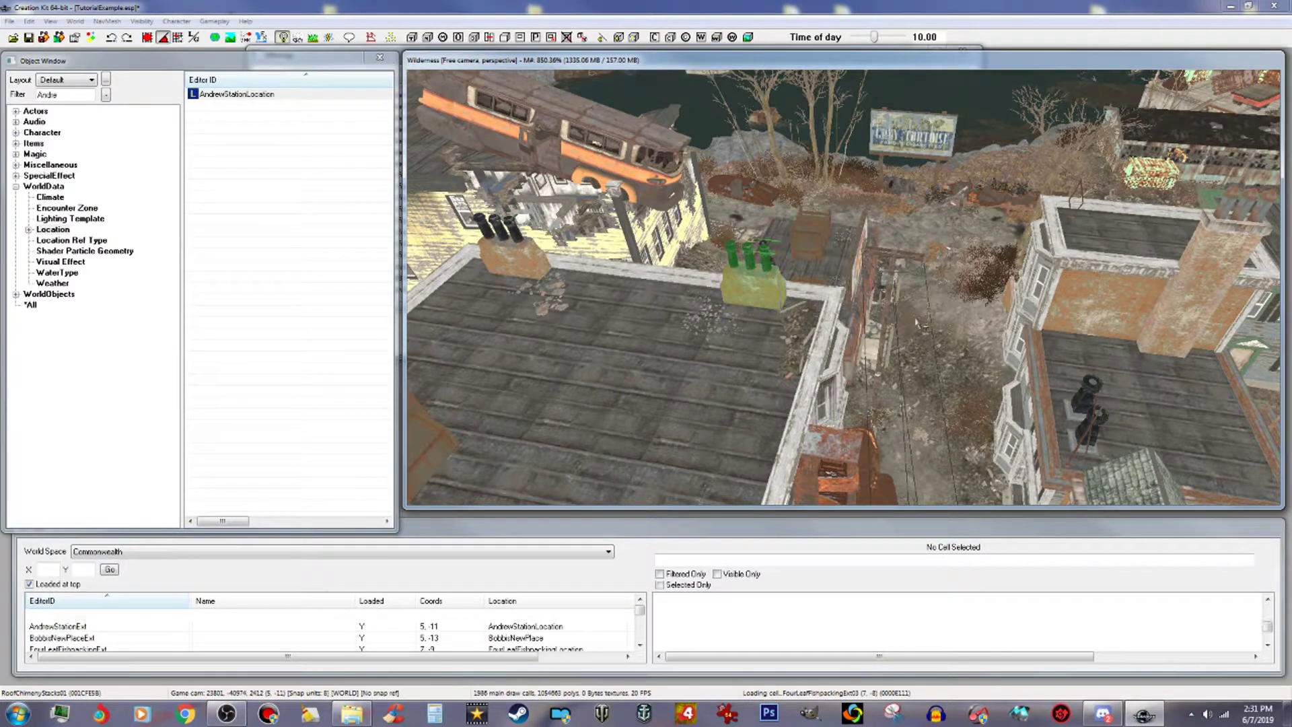
# Find the Joe's Spuckies diner, select its rooftop billboard and examine it up close.
pyautogui.keyDown('shift'); pyautogui.moveTo(915, 323); pyautogui.dragTo(925, 324, button='middle'); pyautogui.keyUp('shift')
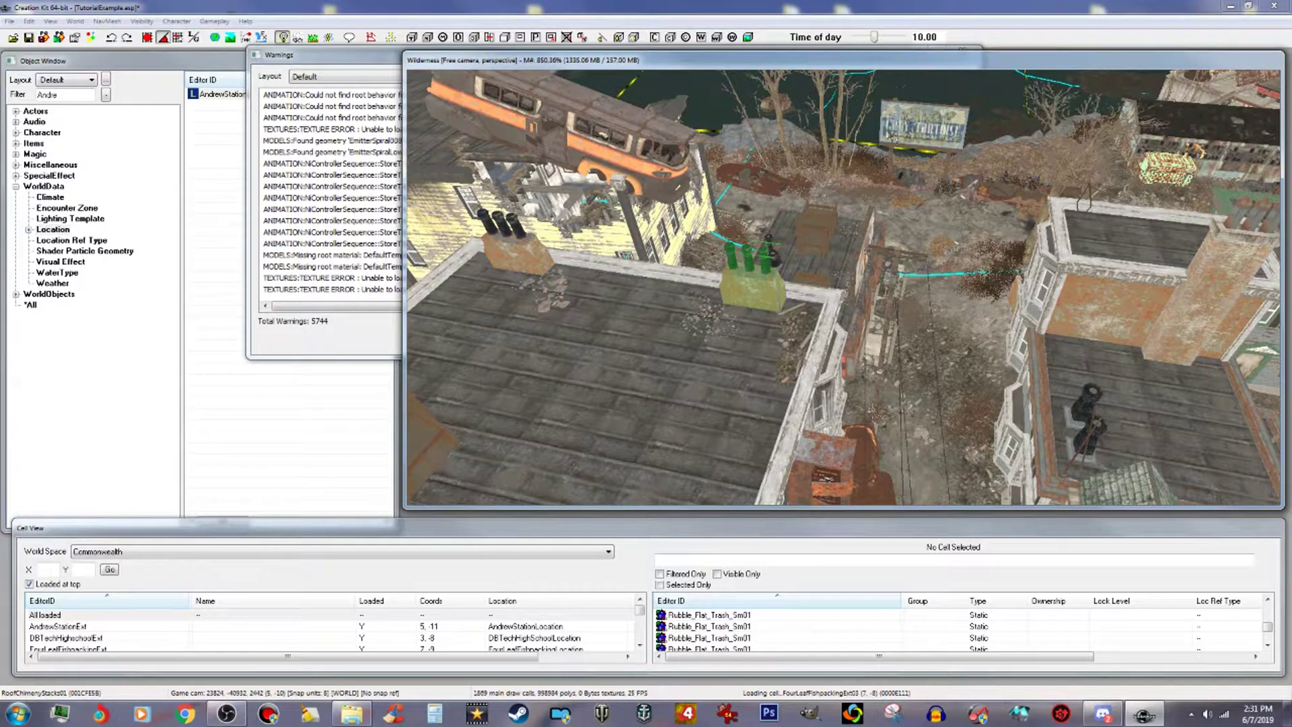
pyautogui.keyDown('shift'); pyautogui.moveTo(882, 202); pyautogui.dragTo(786, 161, button='middle'); pyautogui.keyUp('shift')
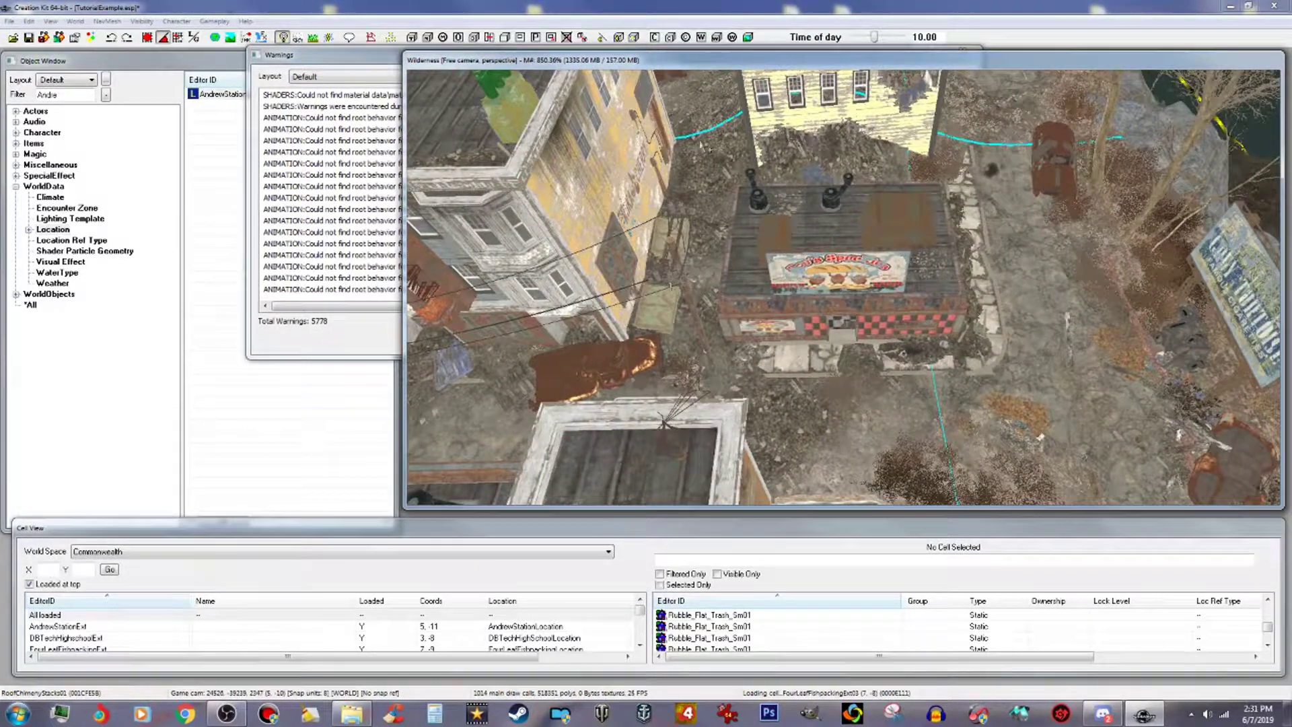
pyautogui.scroll(6, 849, 267)
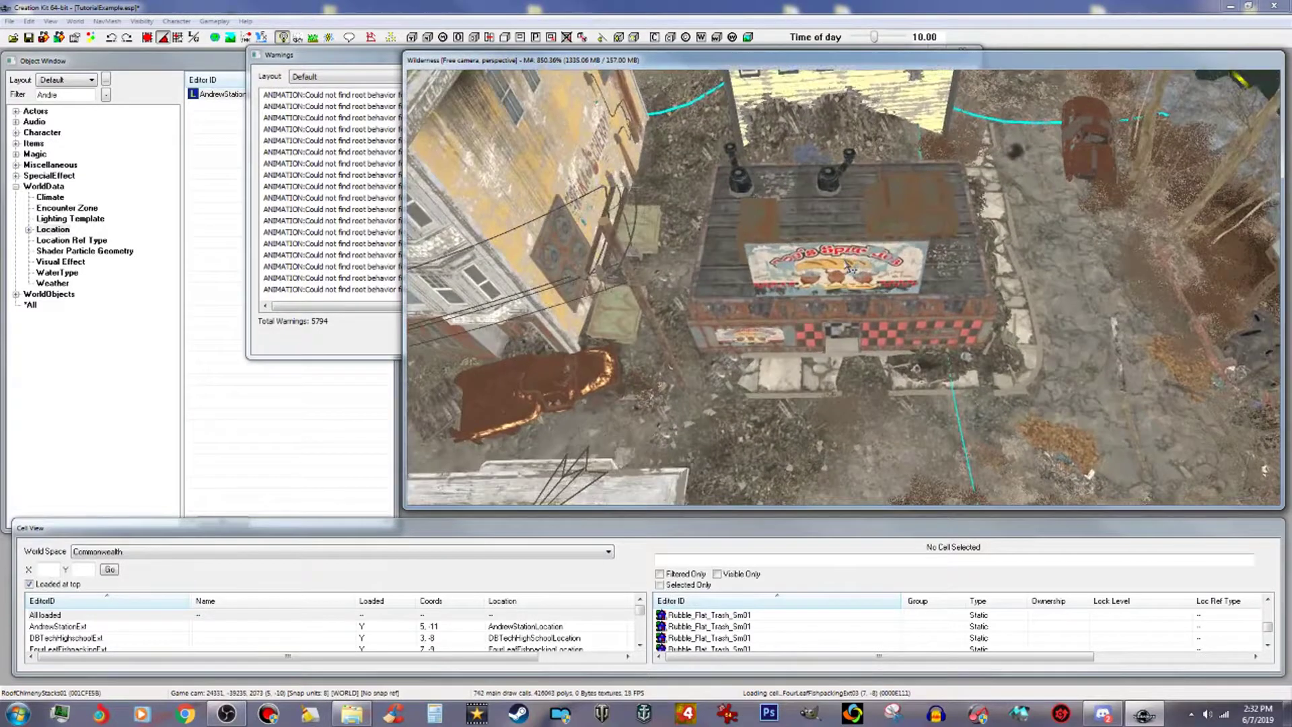
pyautogui.click(852, 268)
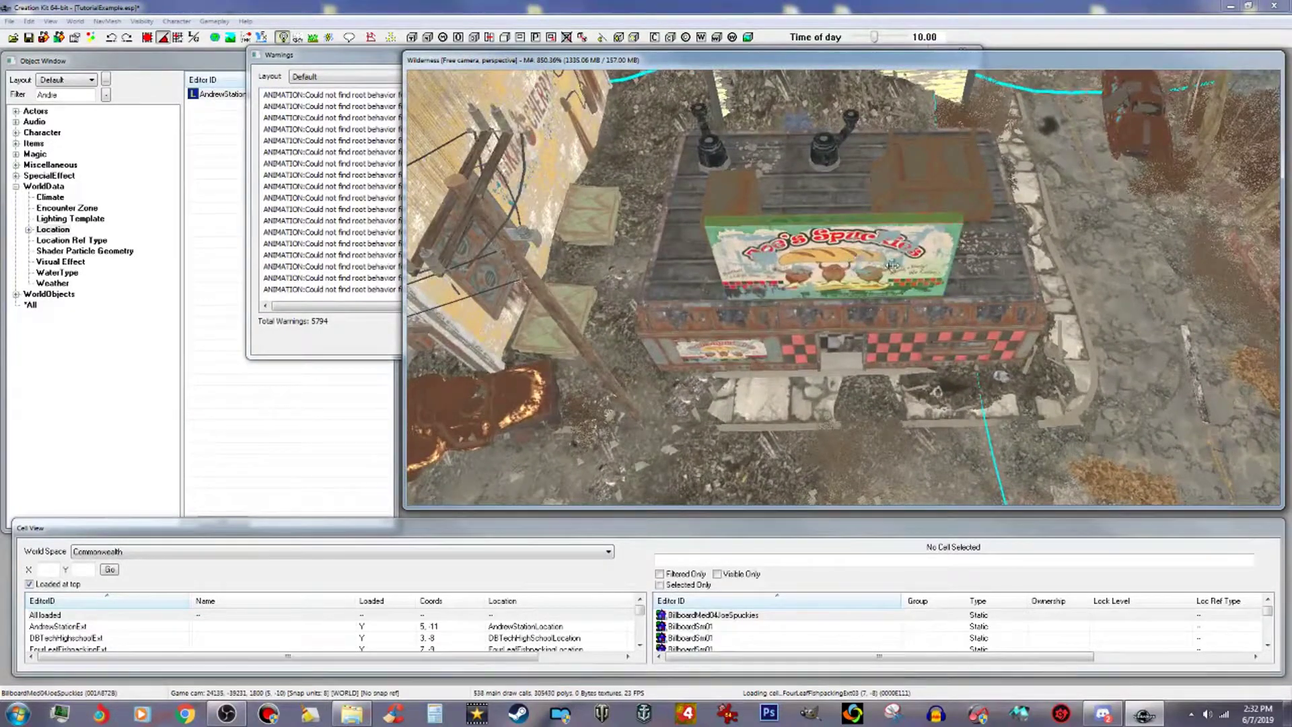
pyautogui.scroll(3, 889, 265)
pyautogui.scroll(2, 892, 263)
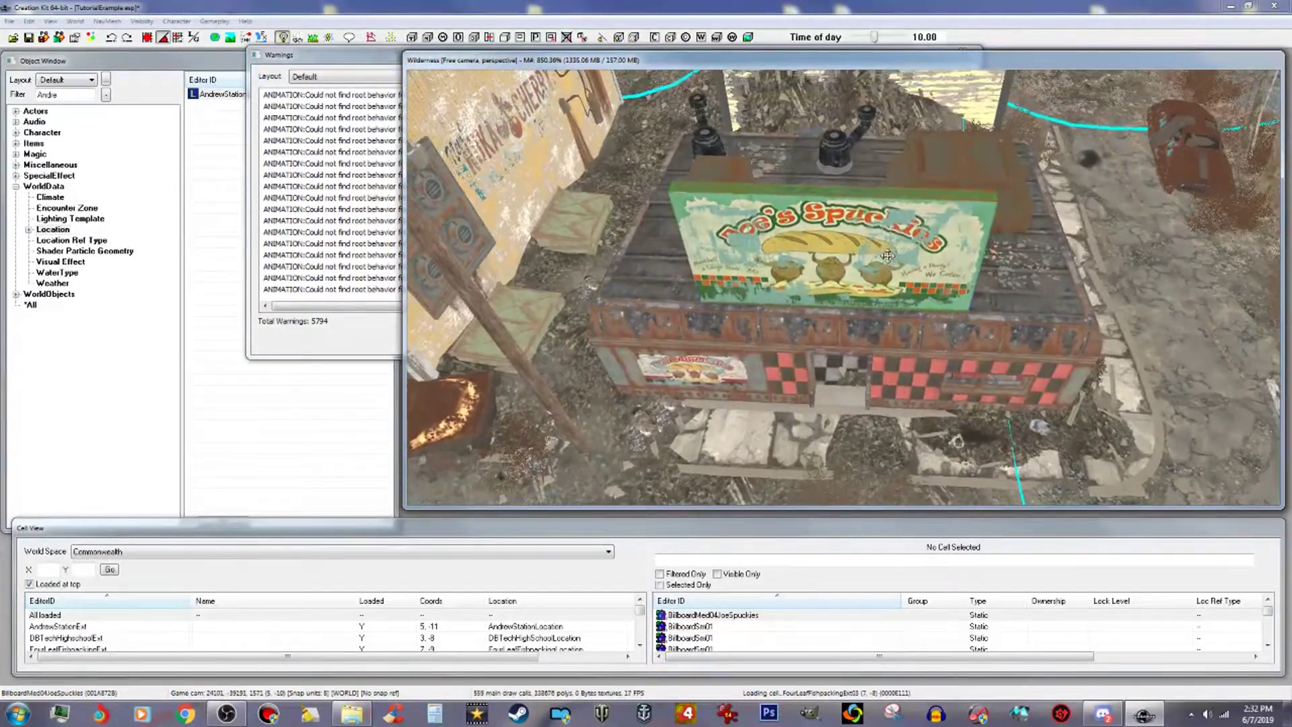
pyautogui.scroll(1, 895, 269)
pyautogui.scroll(3, 893, 267)
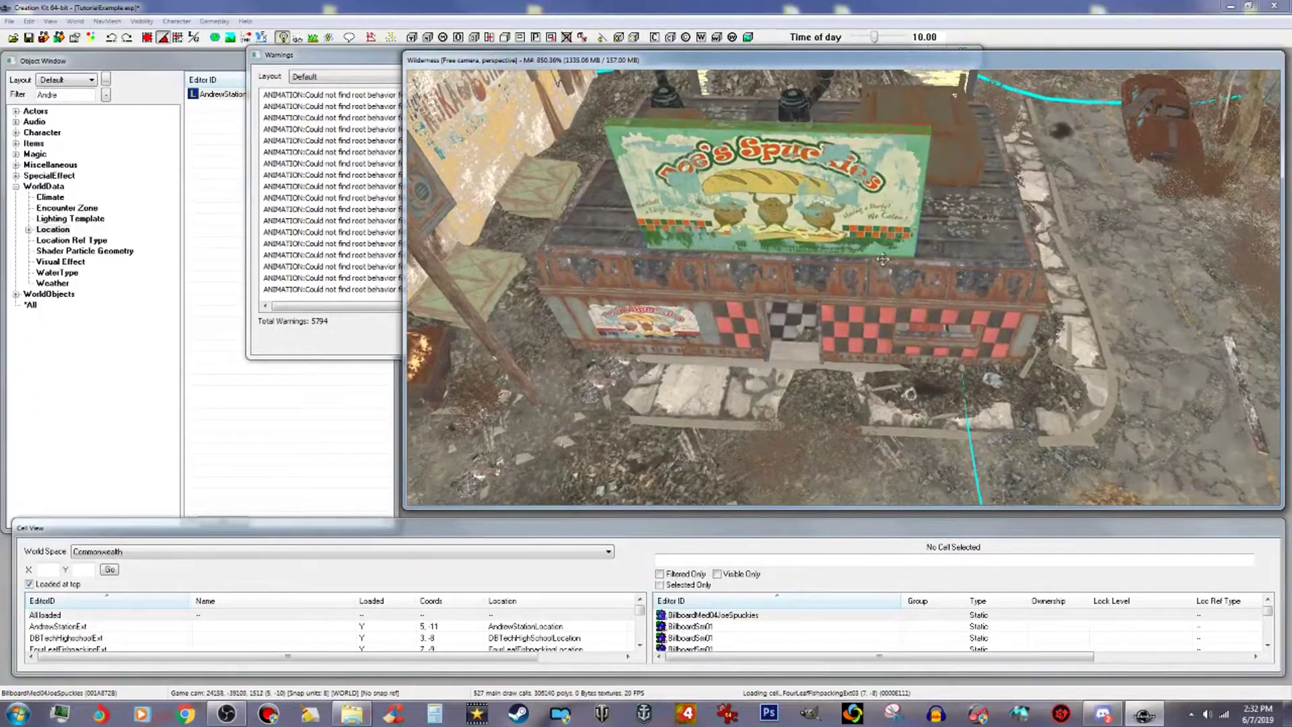
pyautogui.scroll(4, 883, 259)
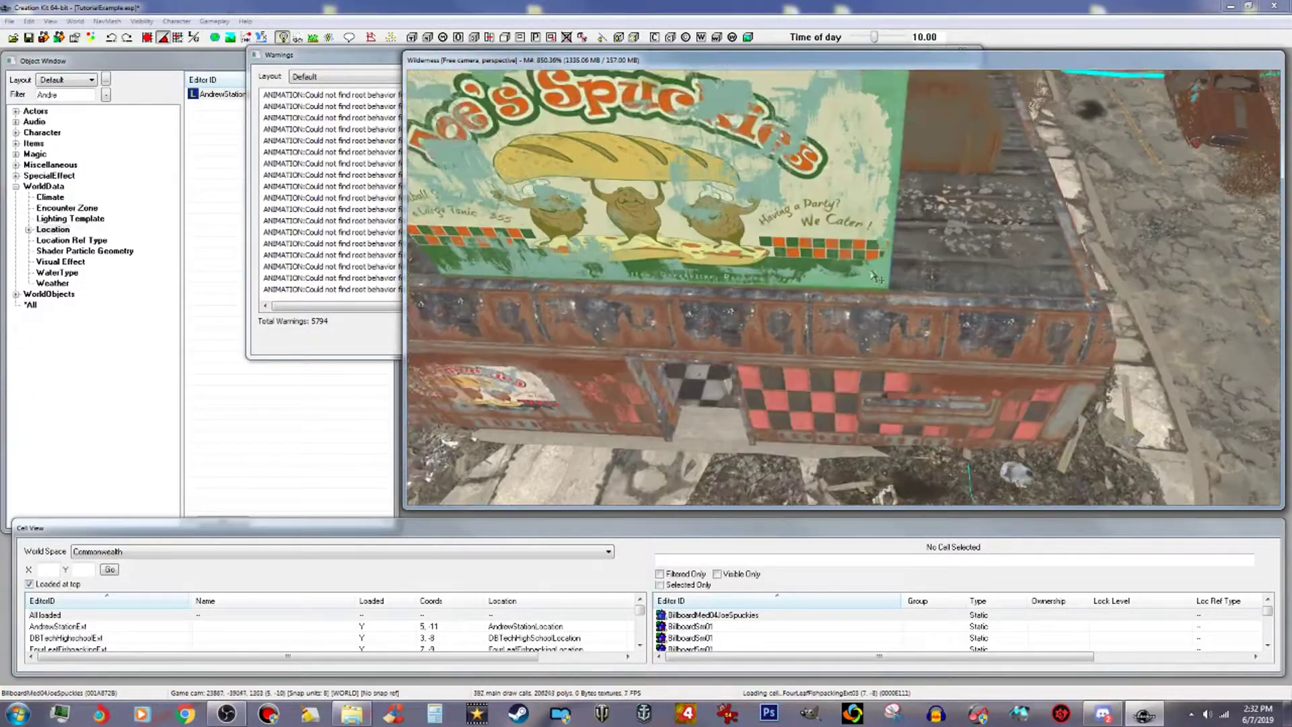
# Inspect the diner roof's trash decals by selecting the one beside the billboard and the one near the vents.
pyautogui.moveTo(883, 259); pyautogui.dragTo(879, 274, button='middle')
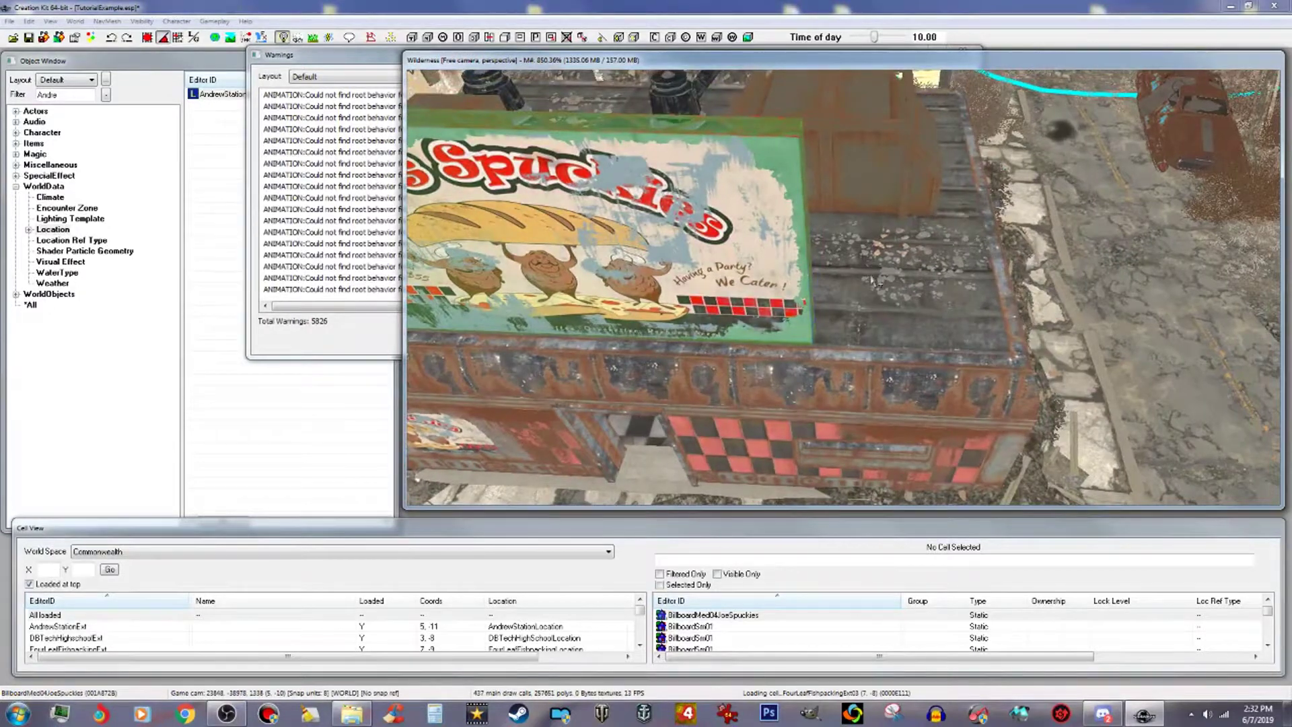
pyautogui.click(893, 273)
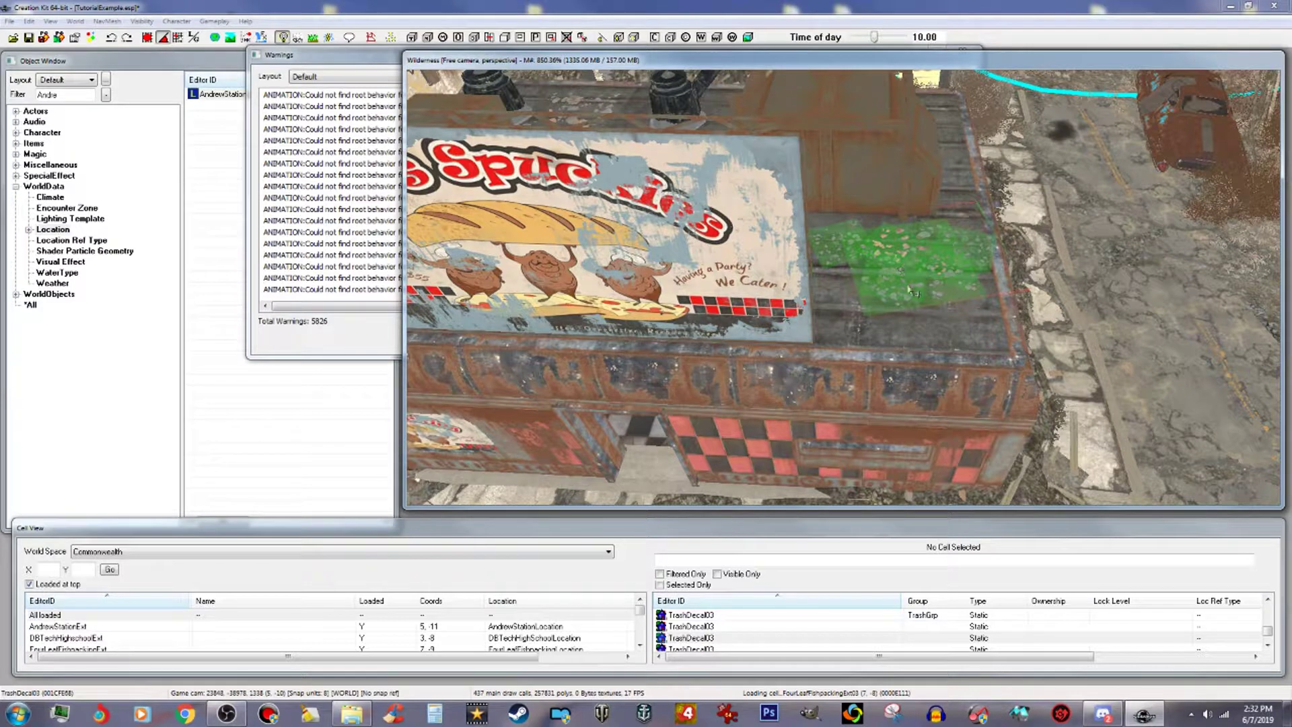
pyautogui.keyDown('shift'); pyautogui.moveTo(870, 319); pyautogui.dragTo(896, 335, button='middle'); pyautogui.keyUp('shift')
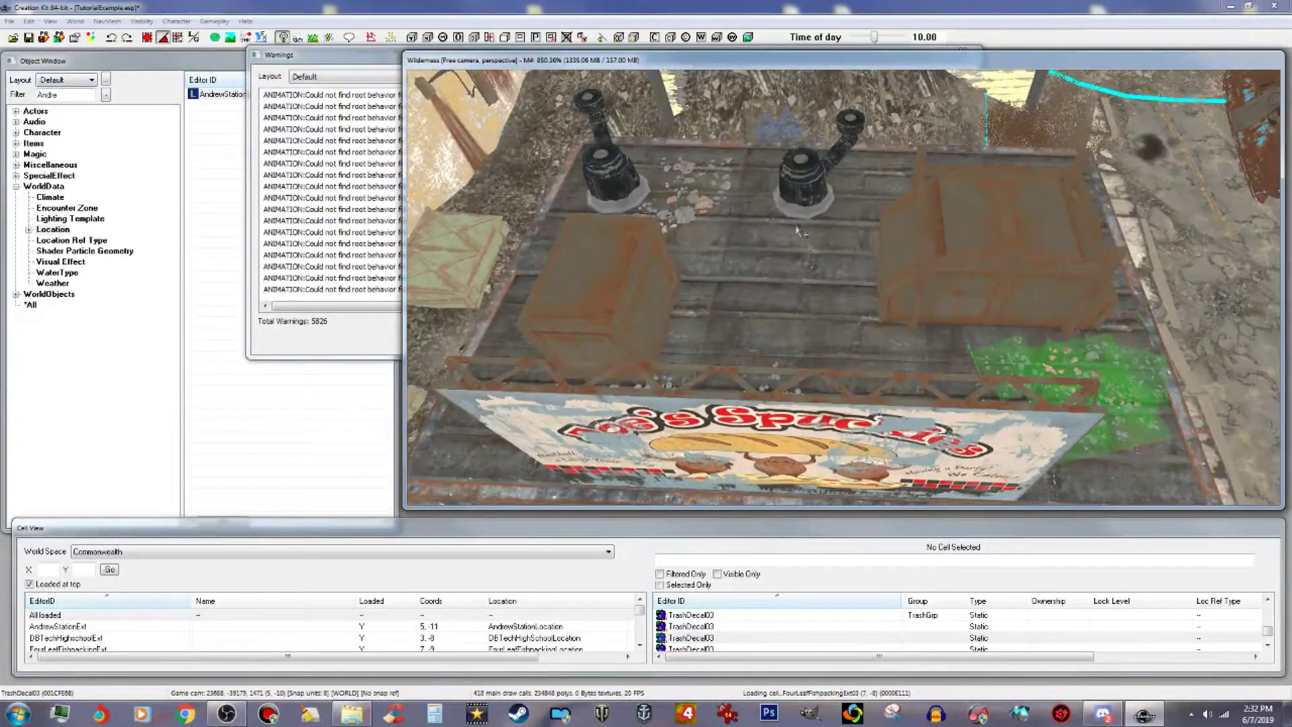
pyautogui.click(707, 200)
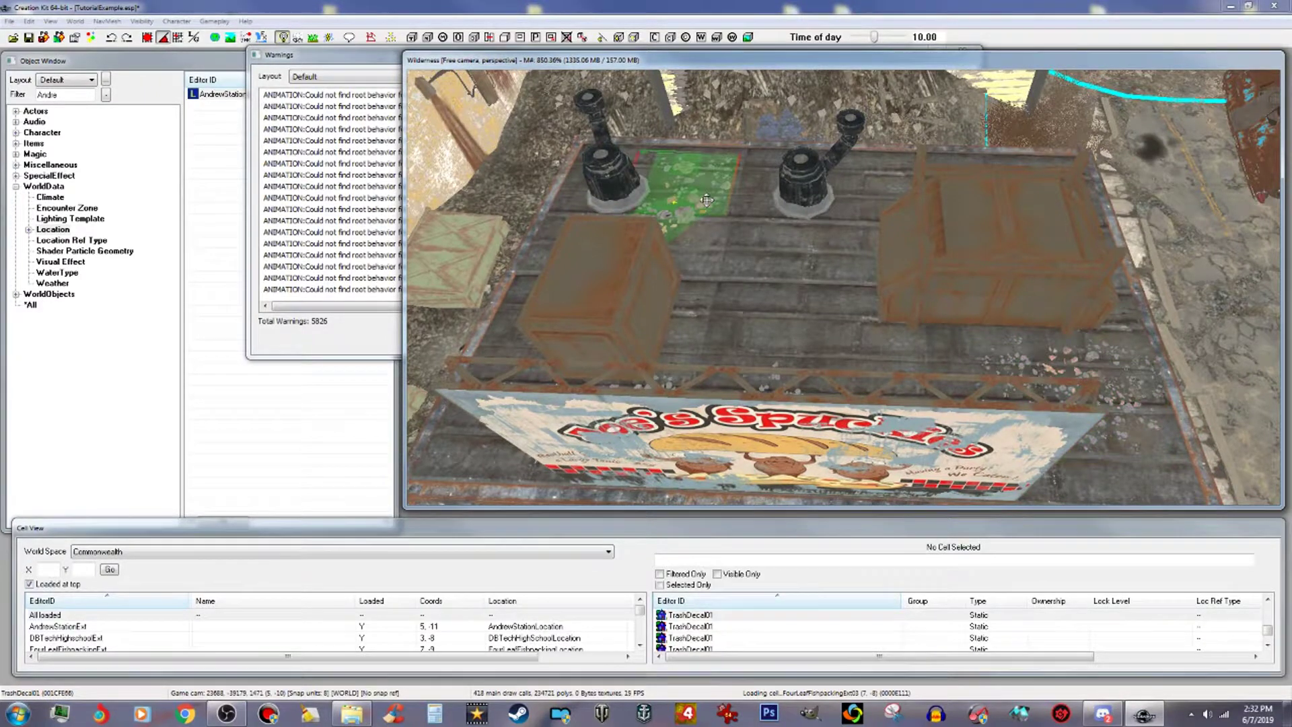
# Inspect the debris inside the diner by selecting a trash clump, a floor trash decal, a trash edge and a corner trash pile.
pyautogui.scroll(2, 759, 359)
pyautogui.moveTo(772, 344); pyautogui.dragTo(750, 300, button='middle')
pyautogui.scroll(2, 750, 300)
pyautogui.scroll(4, 750, 300)
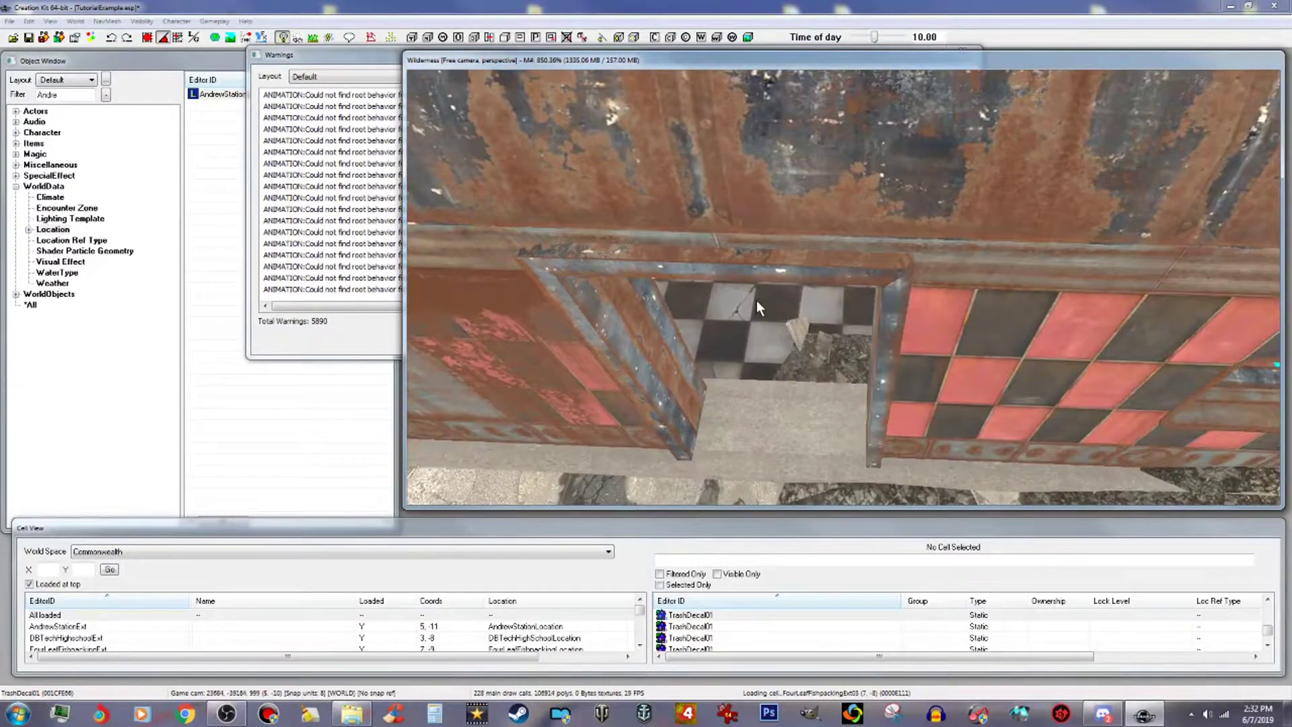
pyautogui.scroll(3, 757, 300)
pyautogui.scroll(3, 782, 256)
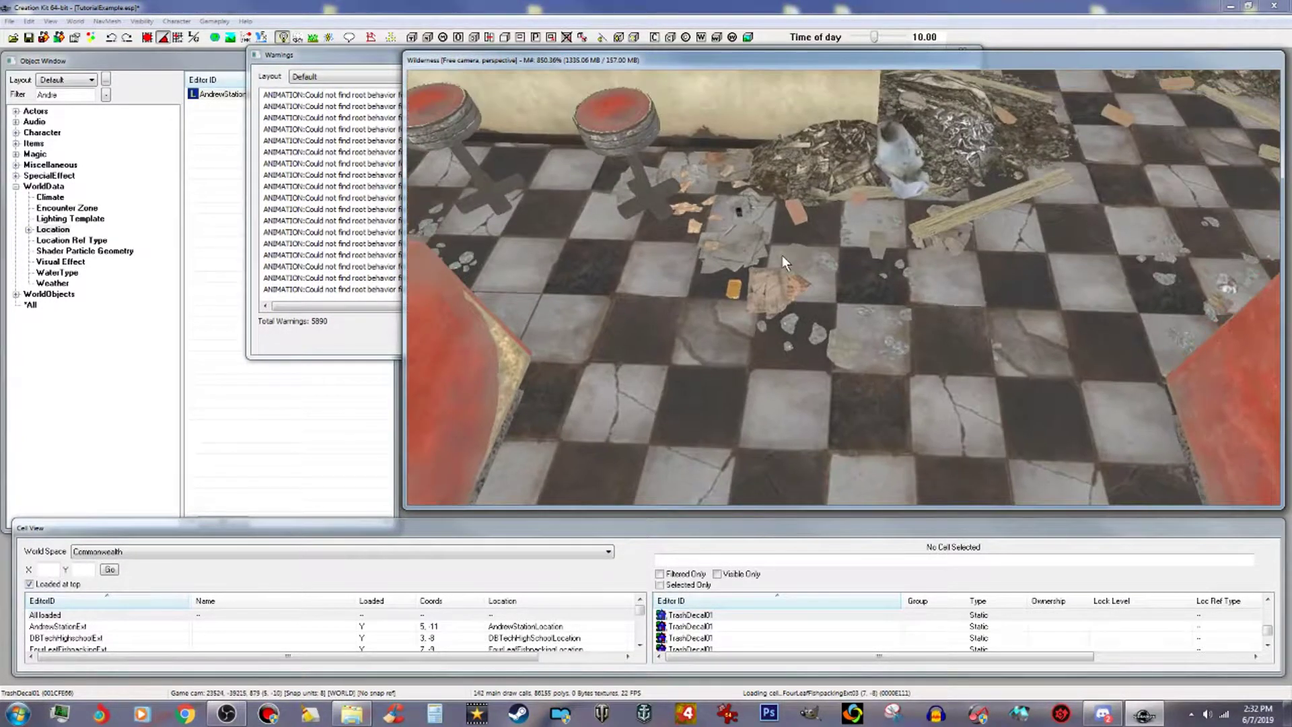
pyautogui.click(819, 171)
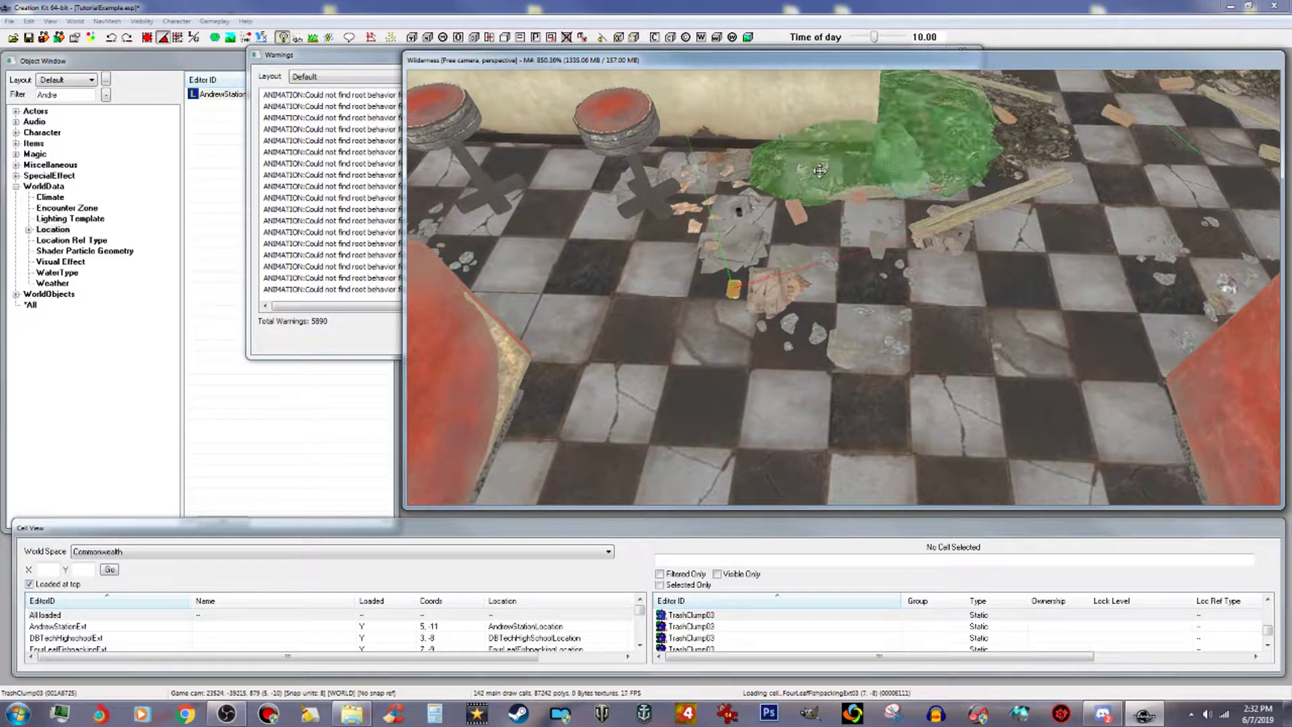
pyautogui.click(774, 297)
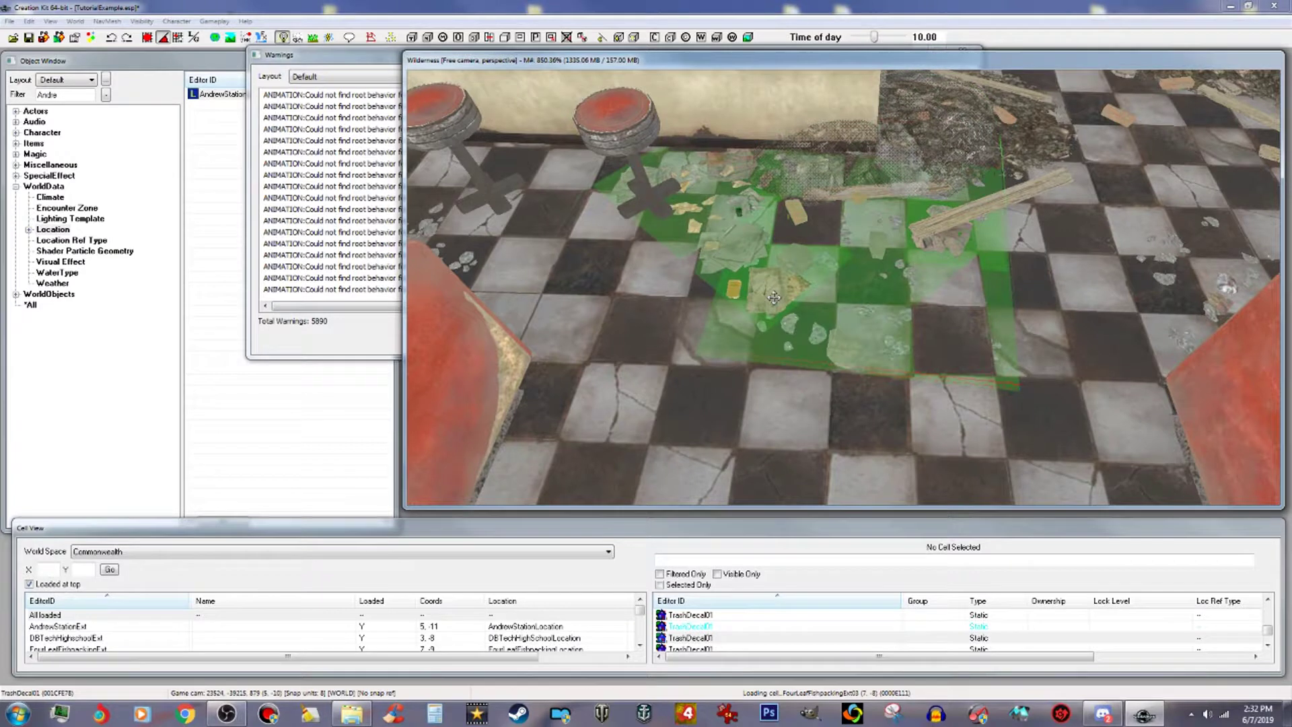
pyautogui.click(1031, 202)
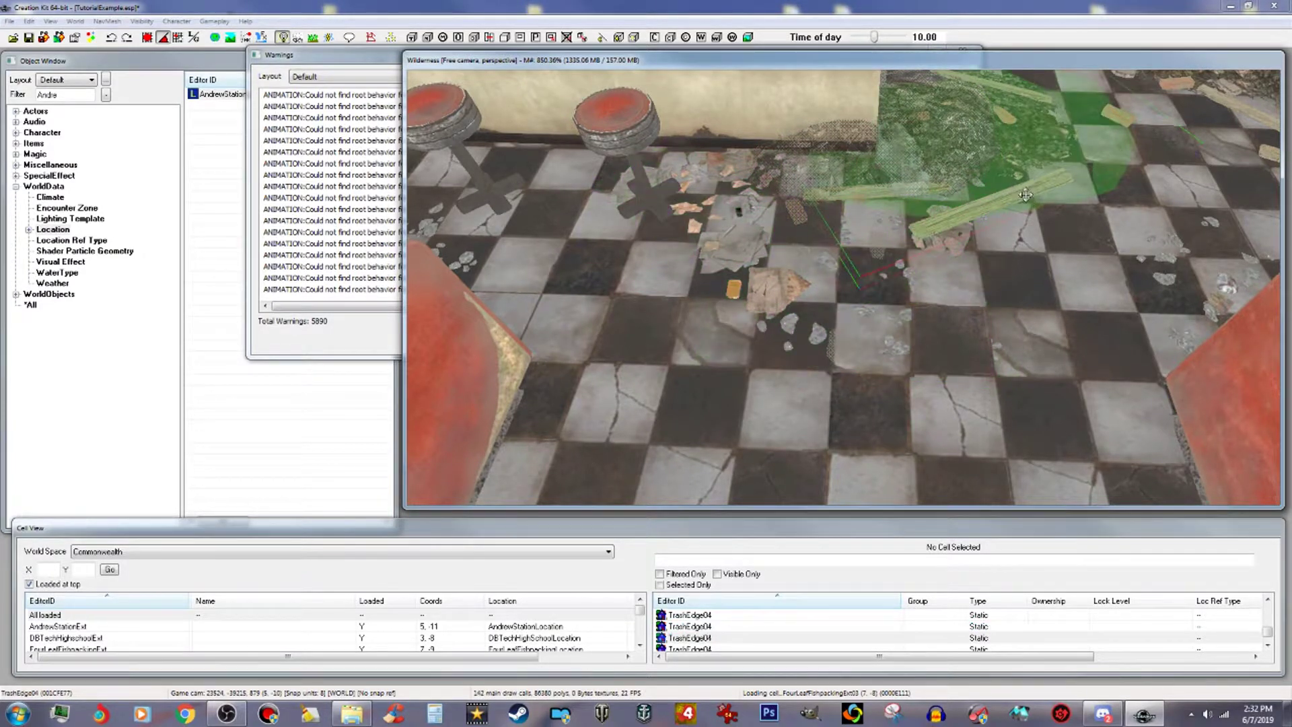
pyautogui.keyDown('shift'); pyautogui.moveTo(1041, 182); pyautogui.dragTo(1027, 198, button='middle'); pyautogui.keyUp('shift')
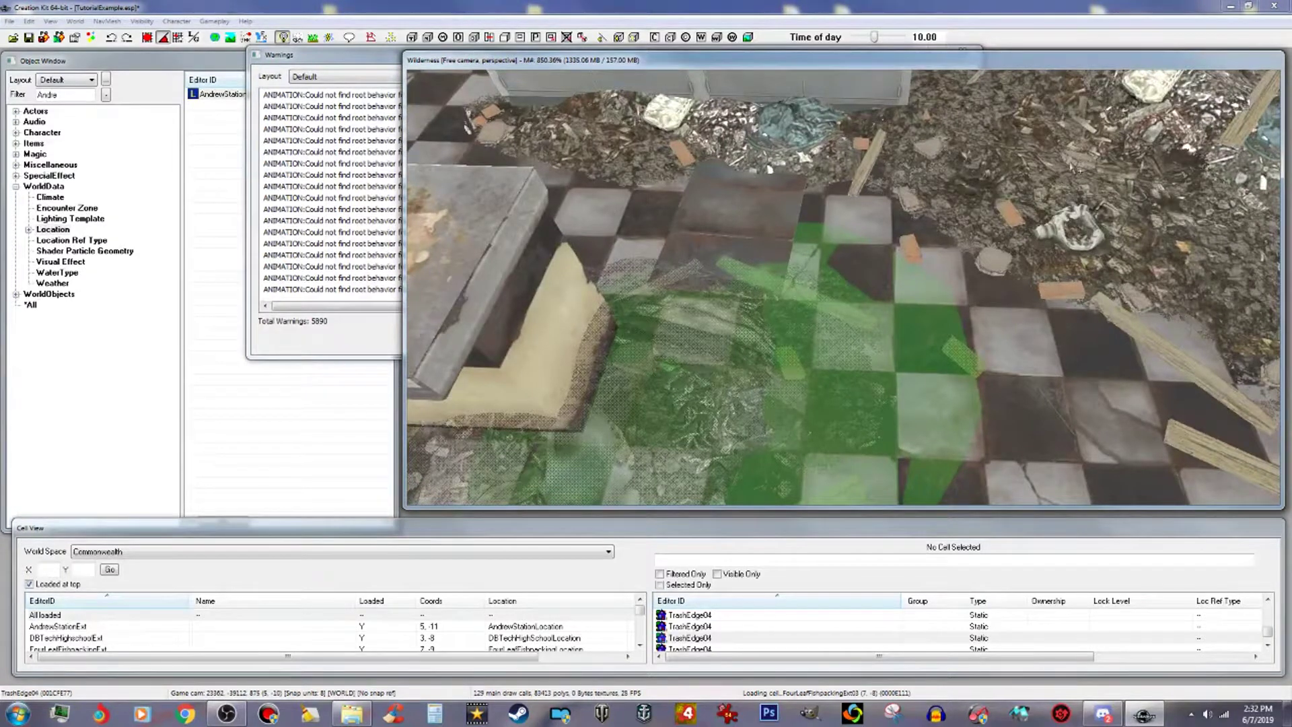
pyautogui.click(1027, 198)
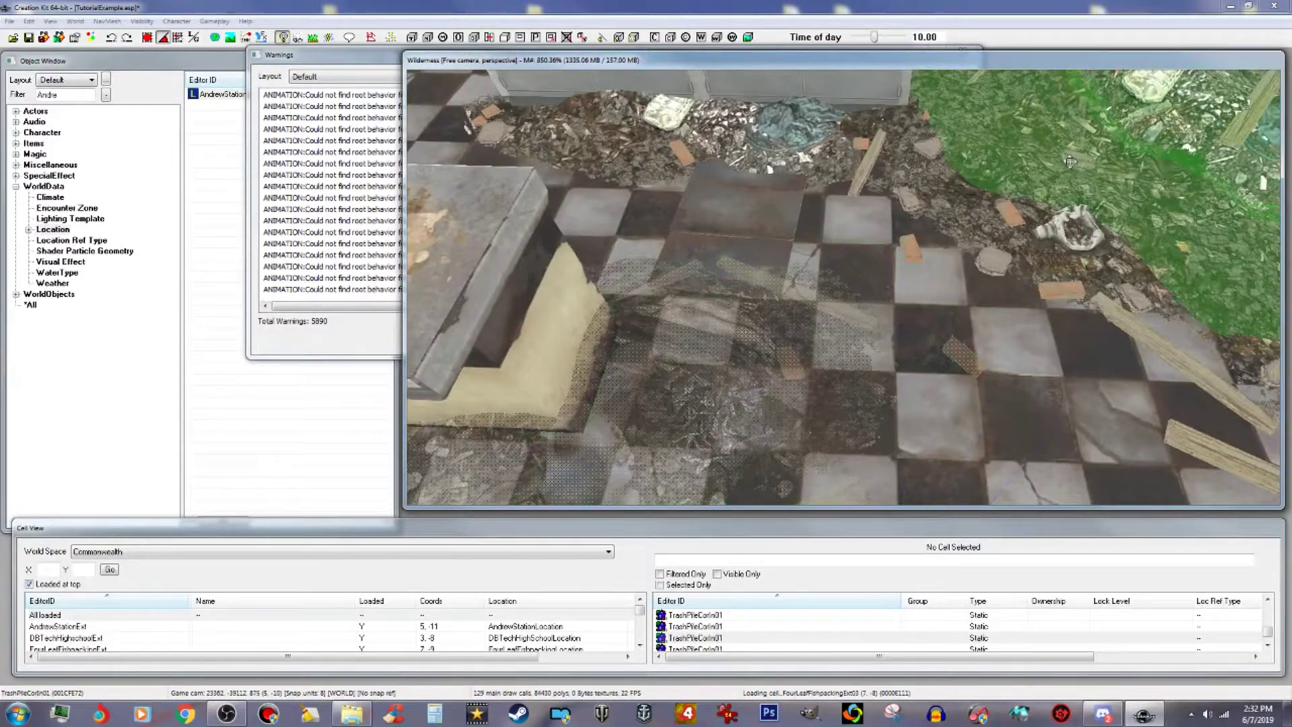
# Make the trash edge pieces and the trash clump on the floor in front of the dispenser counter semi-transparent, one by one.
pyautogui.click(1018, 214)
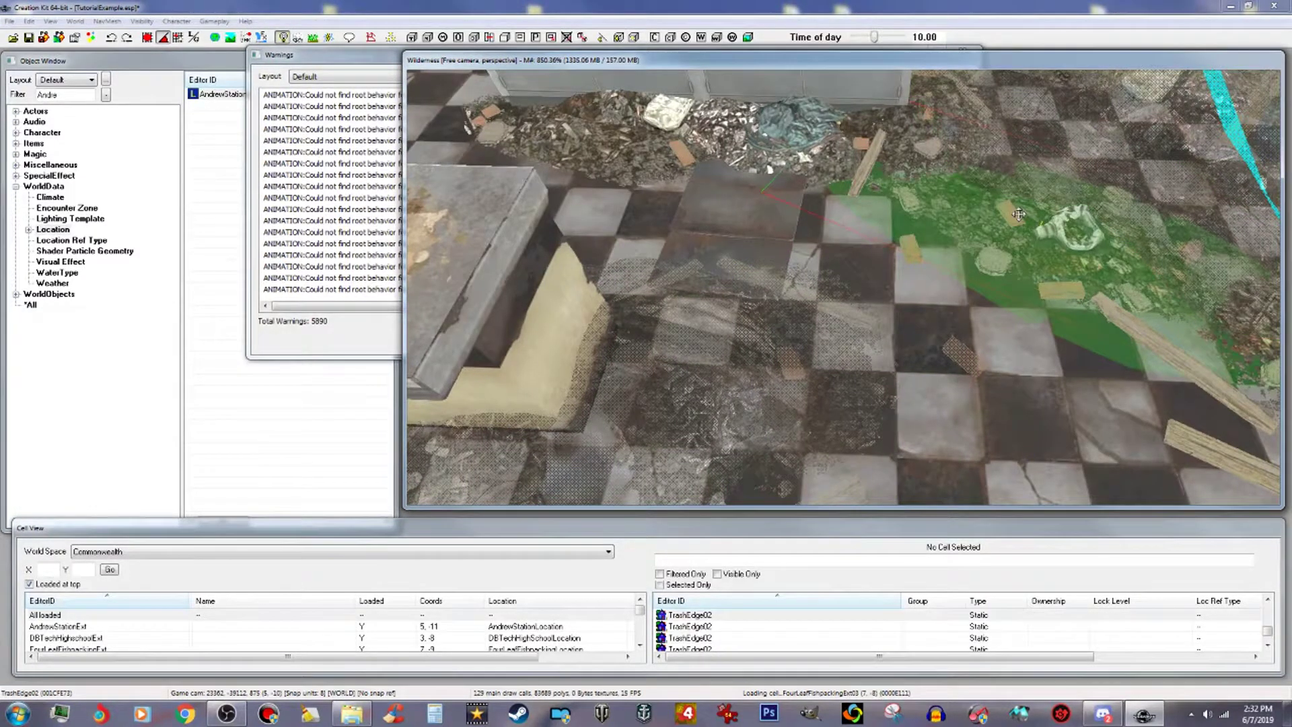
pyautogui.click(854, 149)
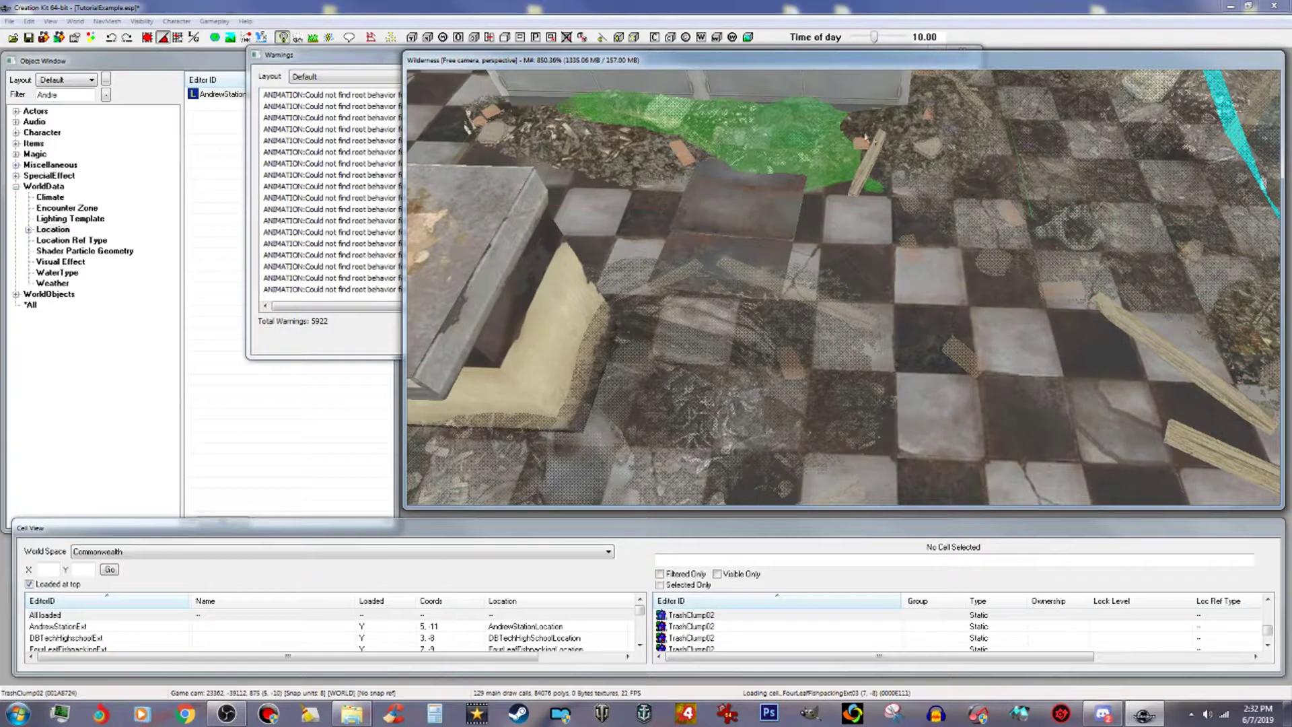
pyautogui.click(880, 132)
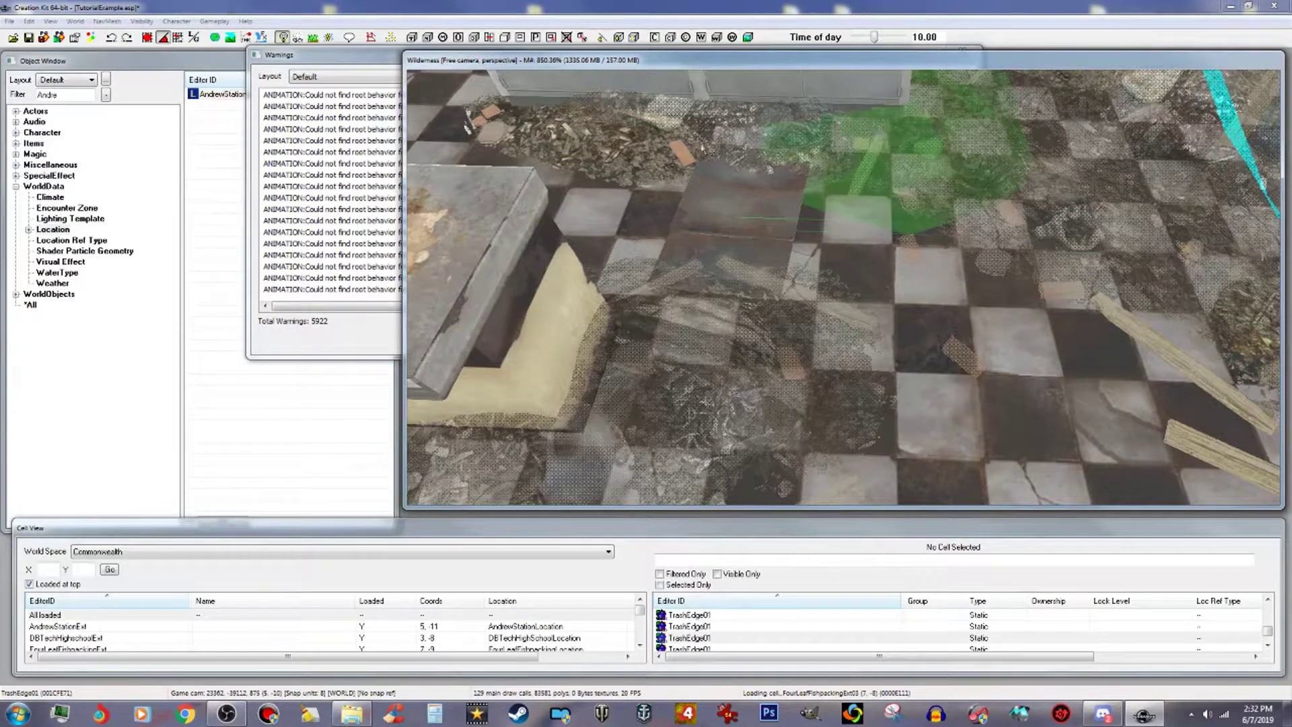
pyautogui.click(671, 163)
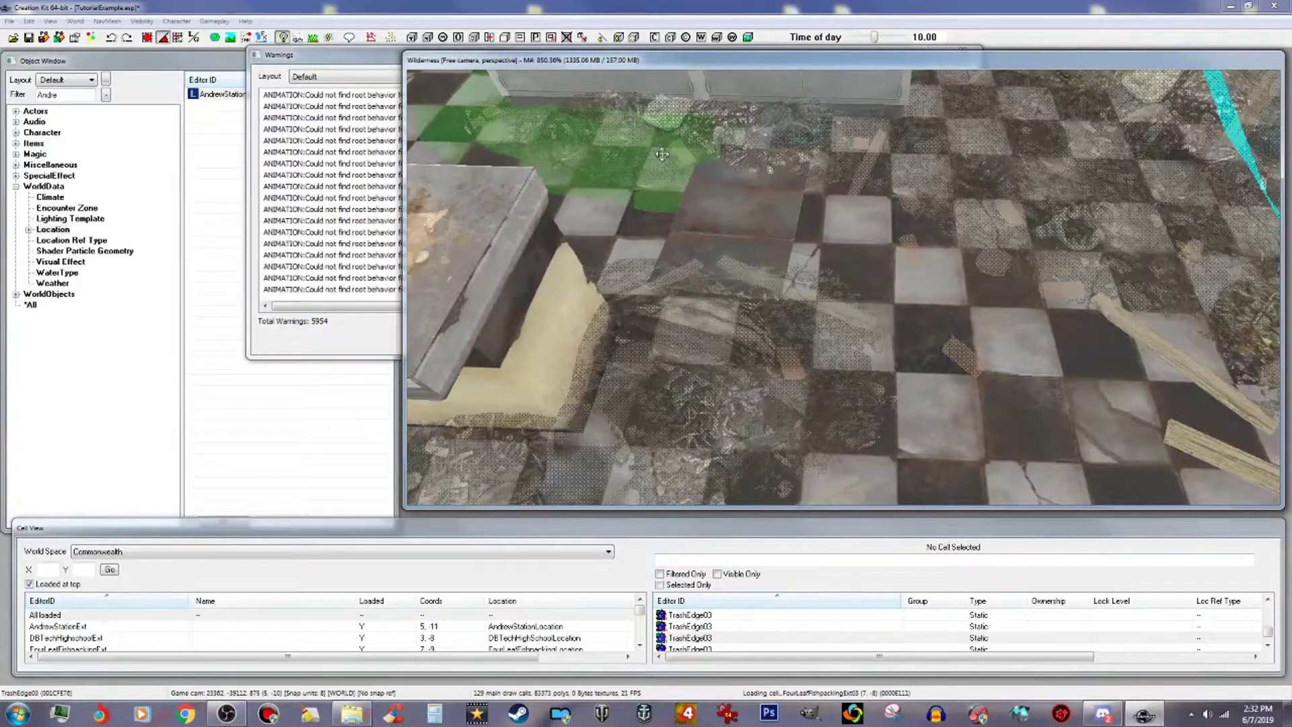
pyautogui.press('f')
pyautogui.scroll(-2, 673, 165)
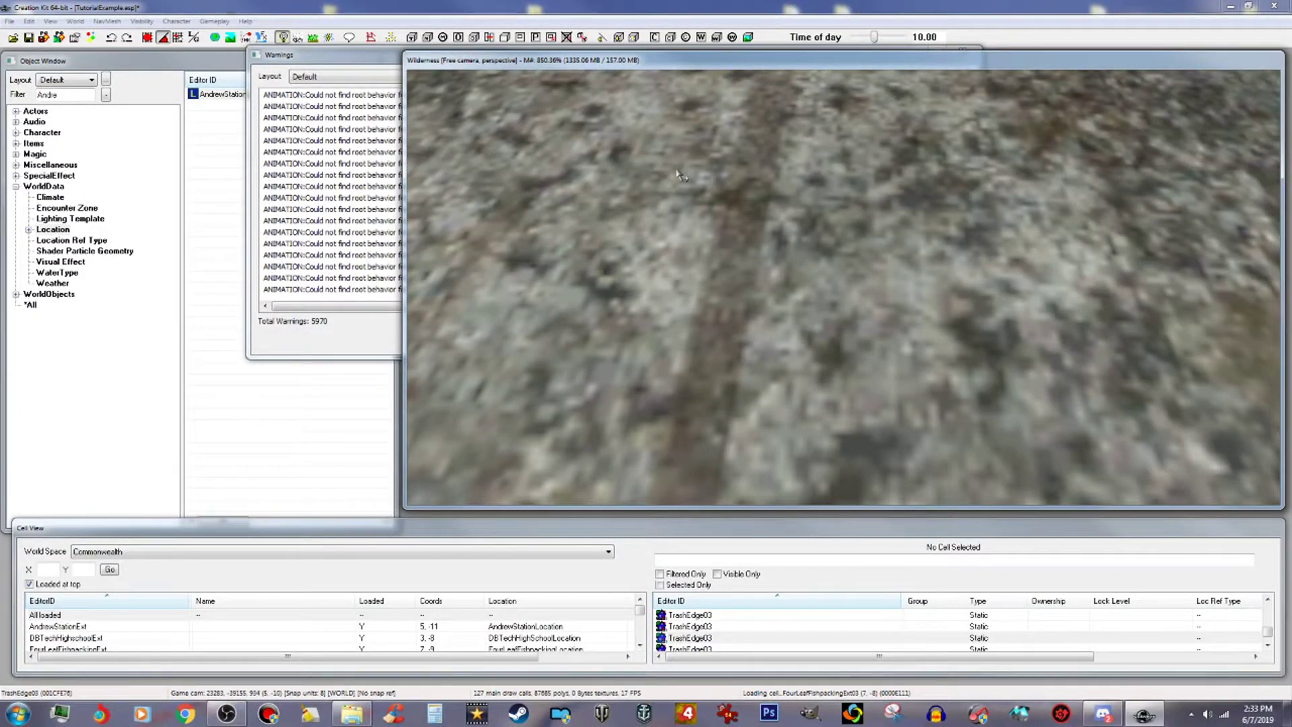
pyautogui.scroll(1, 680, 172)
pyautogui.scroll(-1, 683, 168)
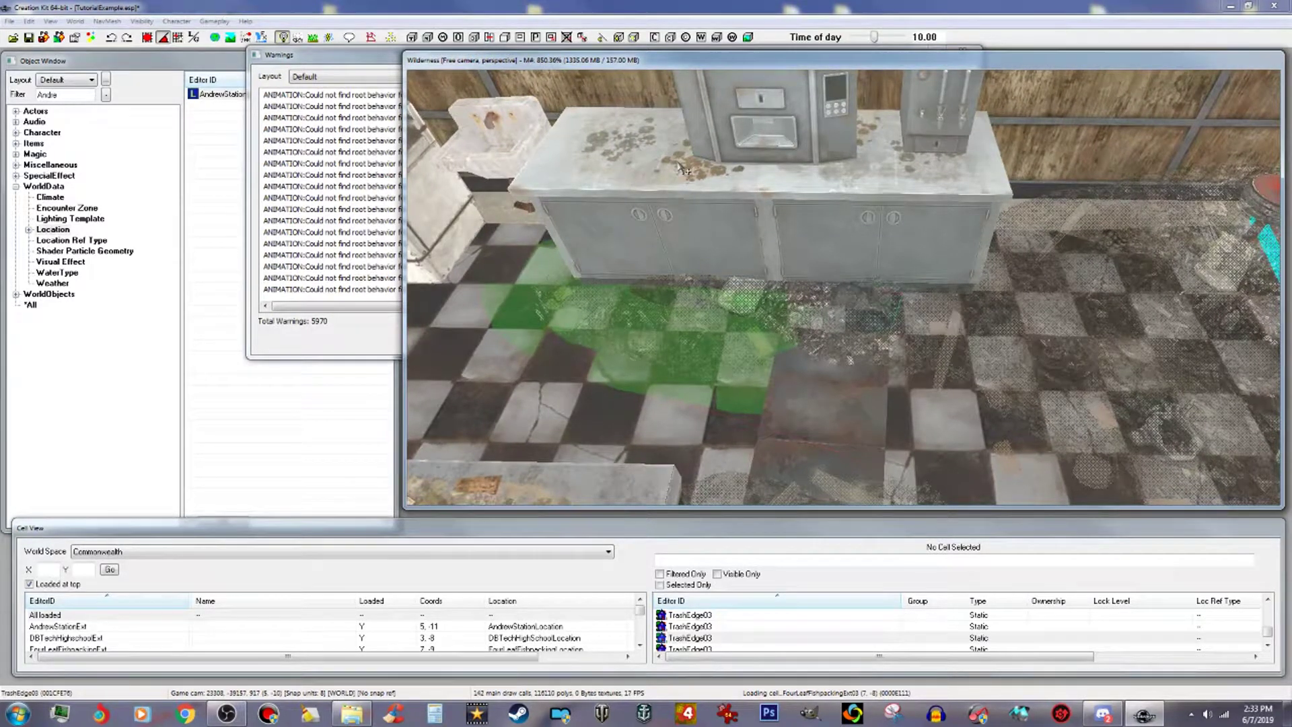
# Make both dispenser counter sections and the two drink dispensers standing on them semi-transparent.
pyautogui.click(849, 200)
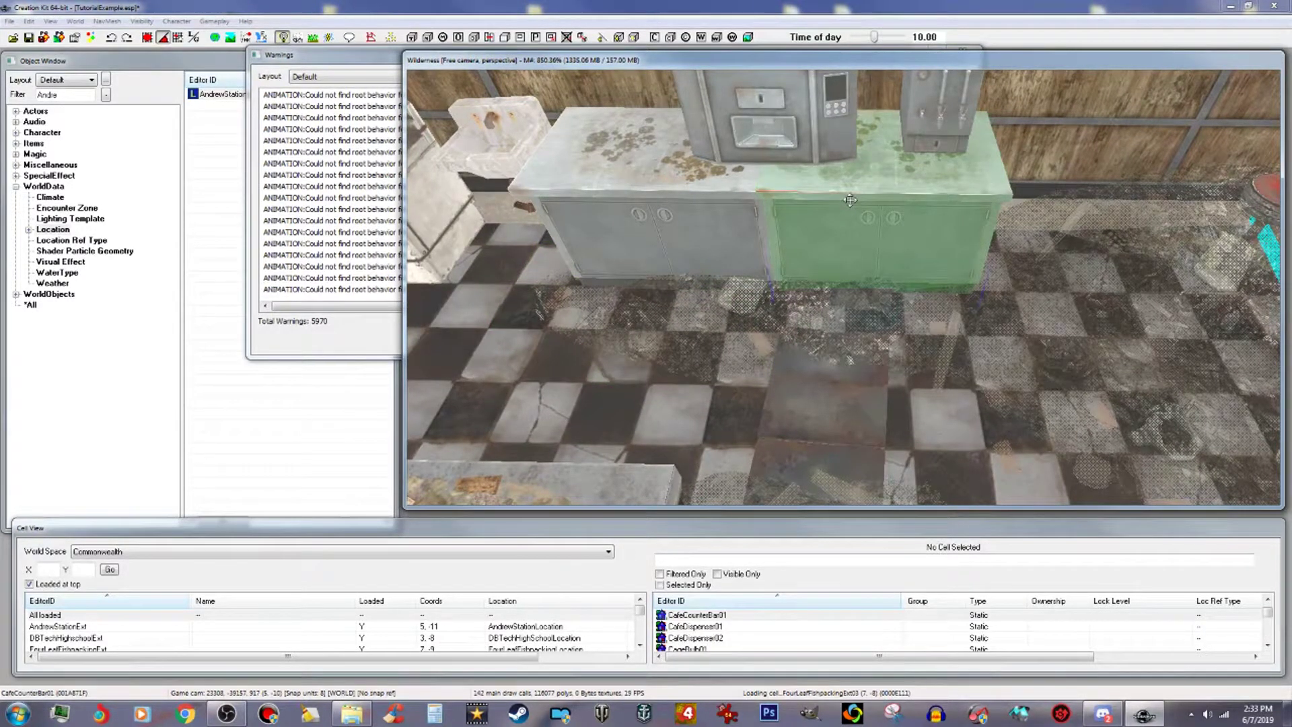
pyautogui.press('1')
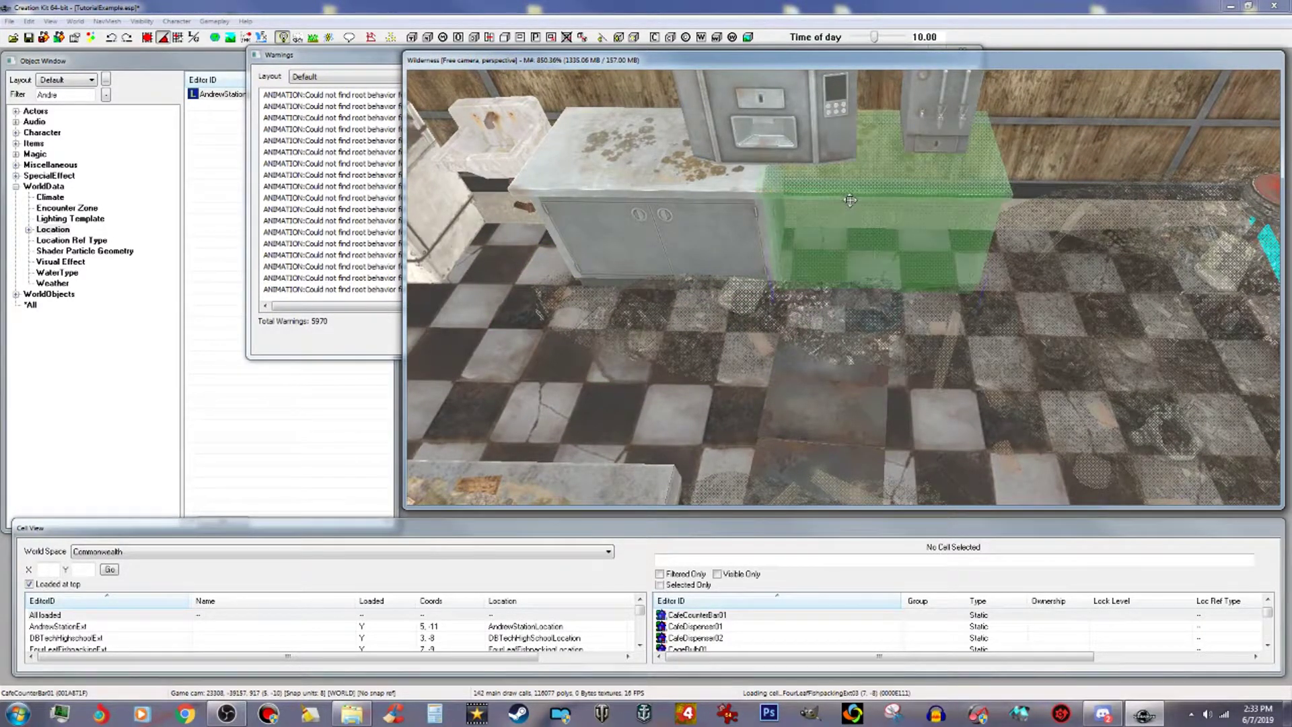
pyautogui.click(949, 122)
pyautogui.press('1')
pyautogui.click(787, 133)
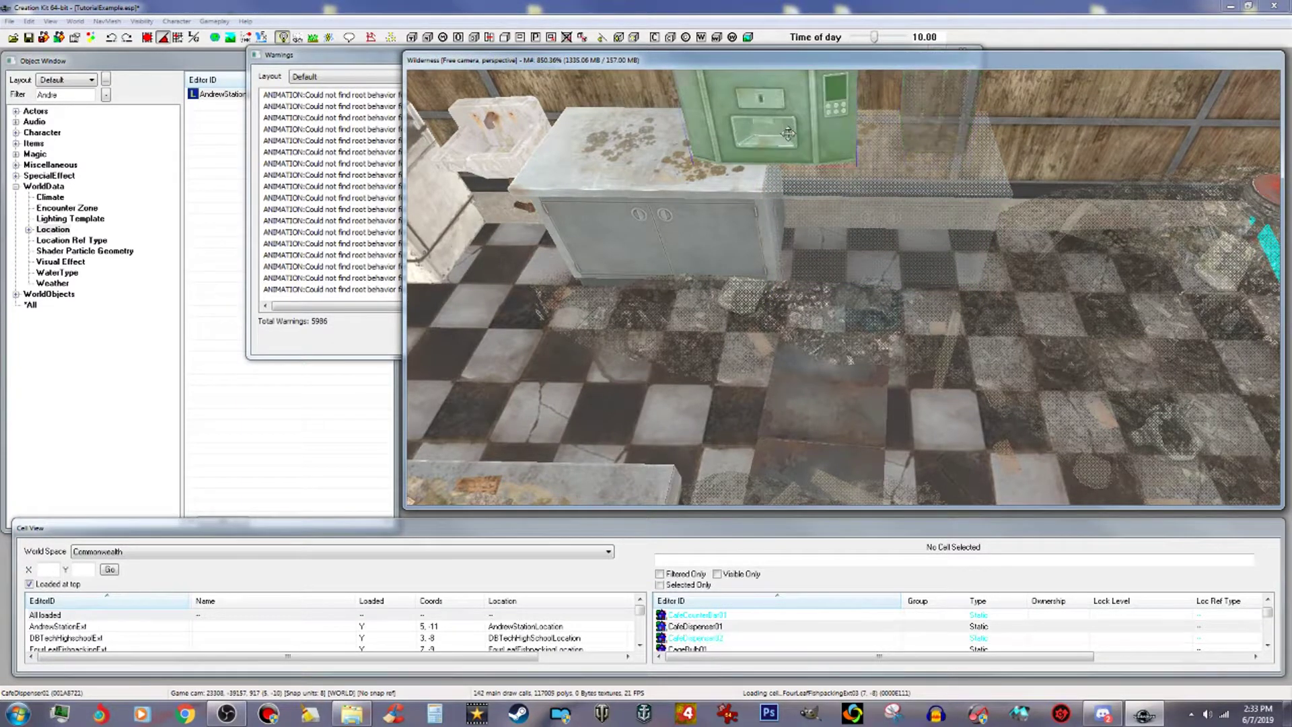
pyautogui.press('1')
pyautogui.click(727, 232)
pyautogui.press('1')
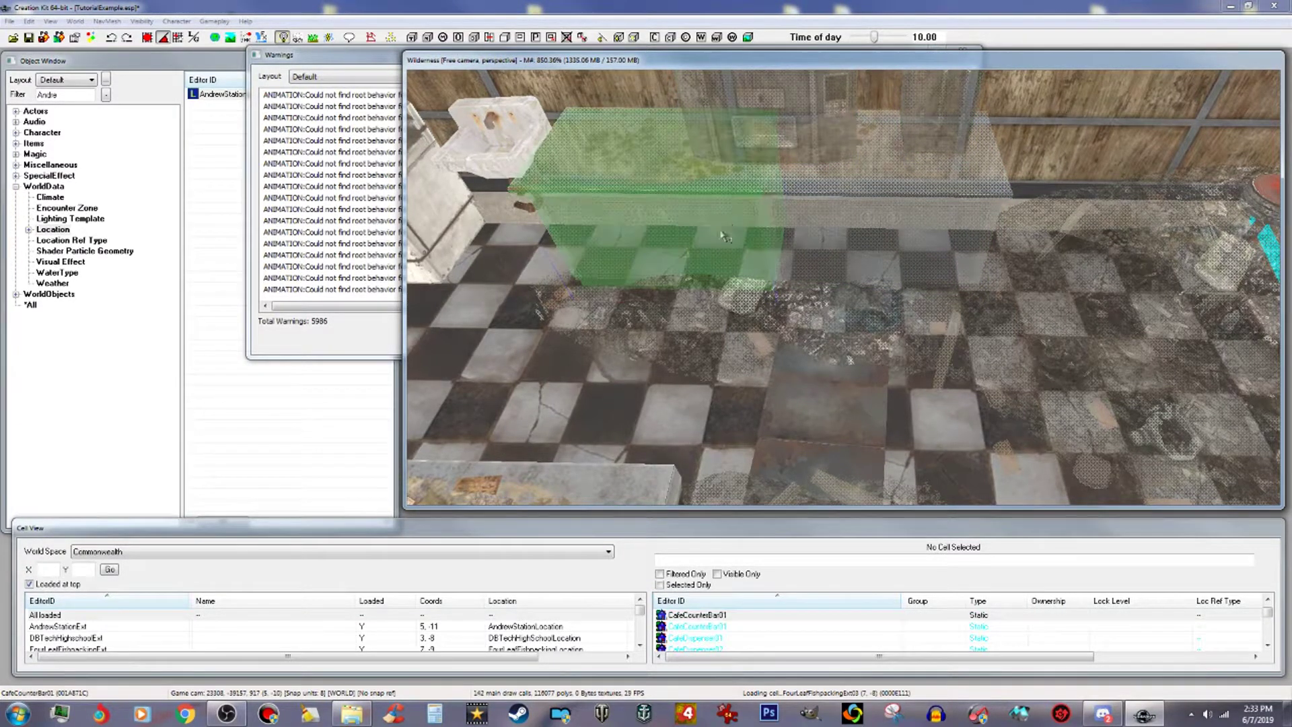
# Make the two bare-metal stoves beside the wall sink semi-transparent.
pyautogui.press('t')
pyautogui.scroll(-2, 715, 244)
pyautogui.scroll(3, 714, 244)
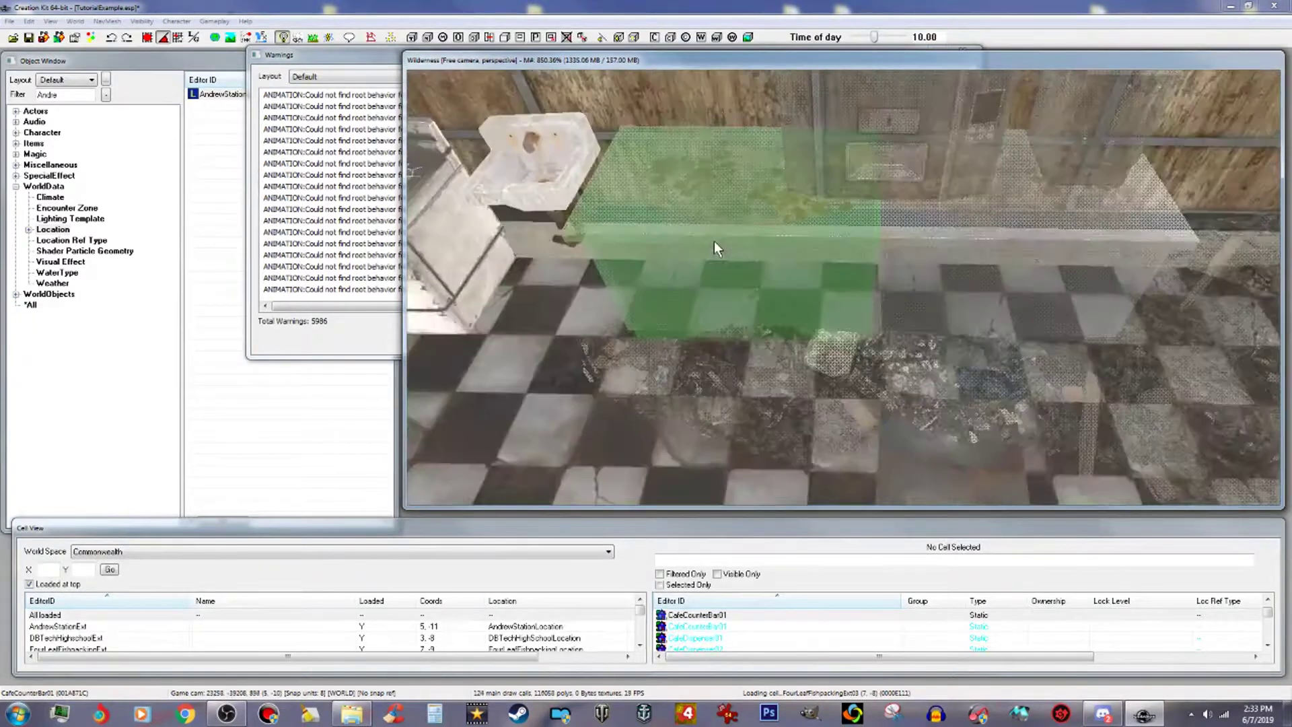
pyautogui.moveTo(653, 254); pyautogui.dragTo(662, 256, button='middle')
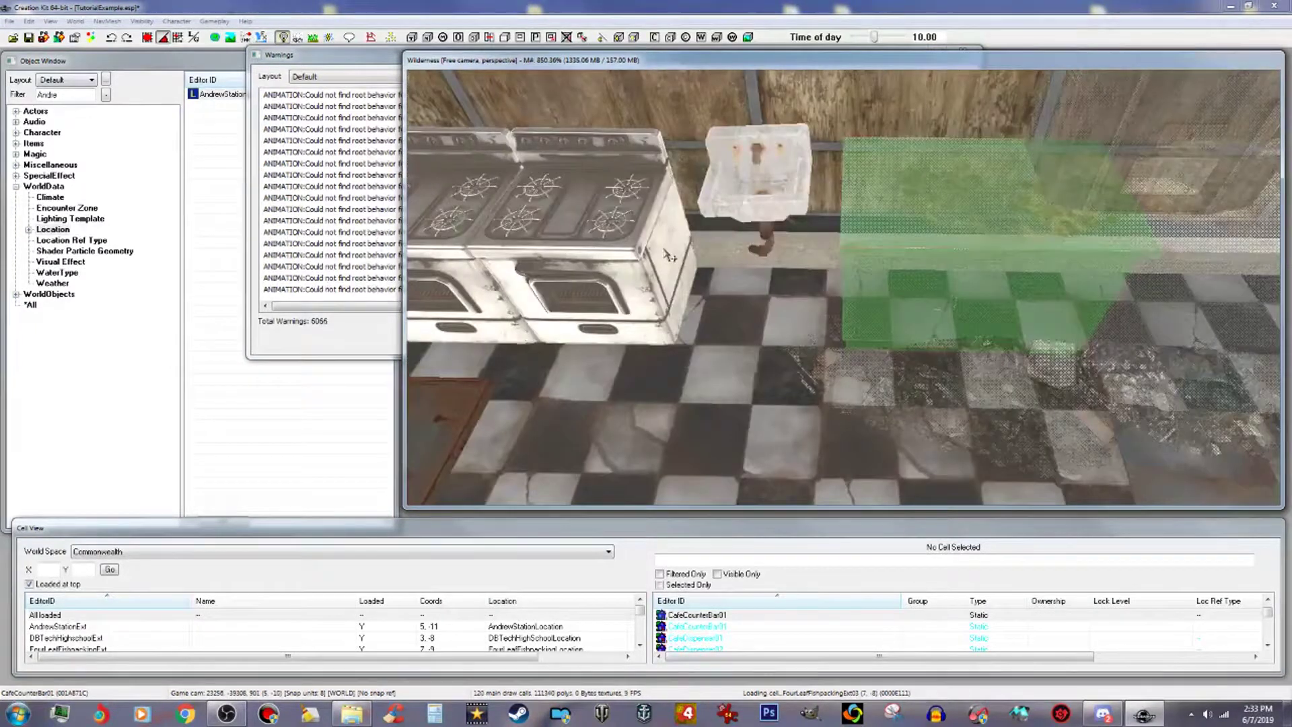
pyautogui.click(611, 253)
pyautogui.press('1')
pyautogui.moveTo(611, 253); pyautogui.dragTo(455, 248)
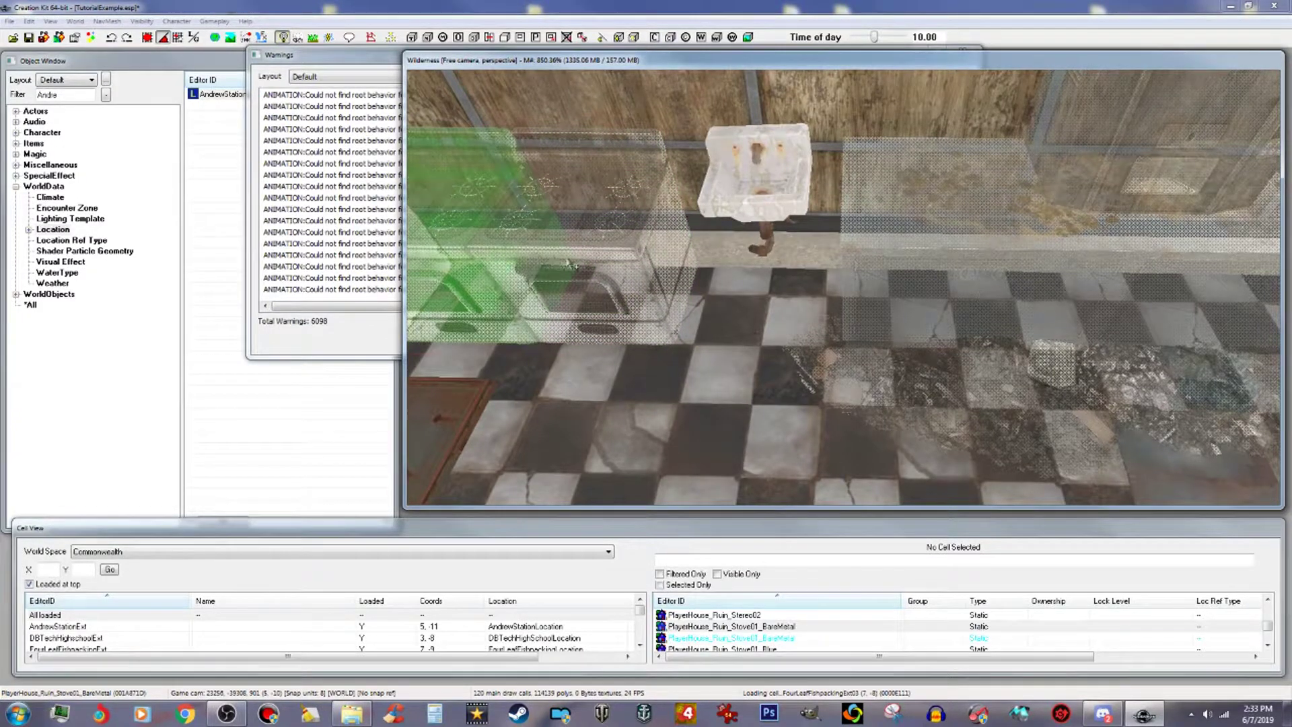
# Make the refrigerator behind the stoves and the metal trapdoor on the kitchen floor semi-transparent.
pyautogui.keyDown('shift'); pyautogui.moveTo(595, 274); pyautogui.dragTo(558, 271, button='middle'); pyautogui.keyUp('shift')
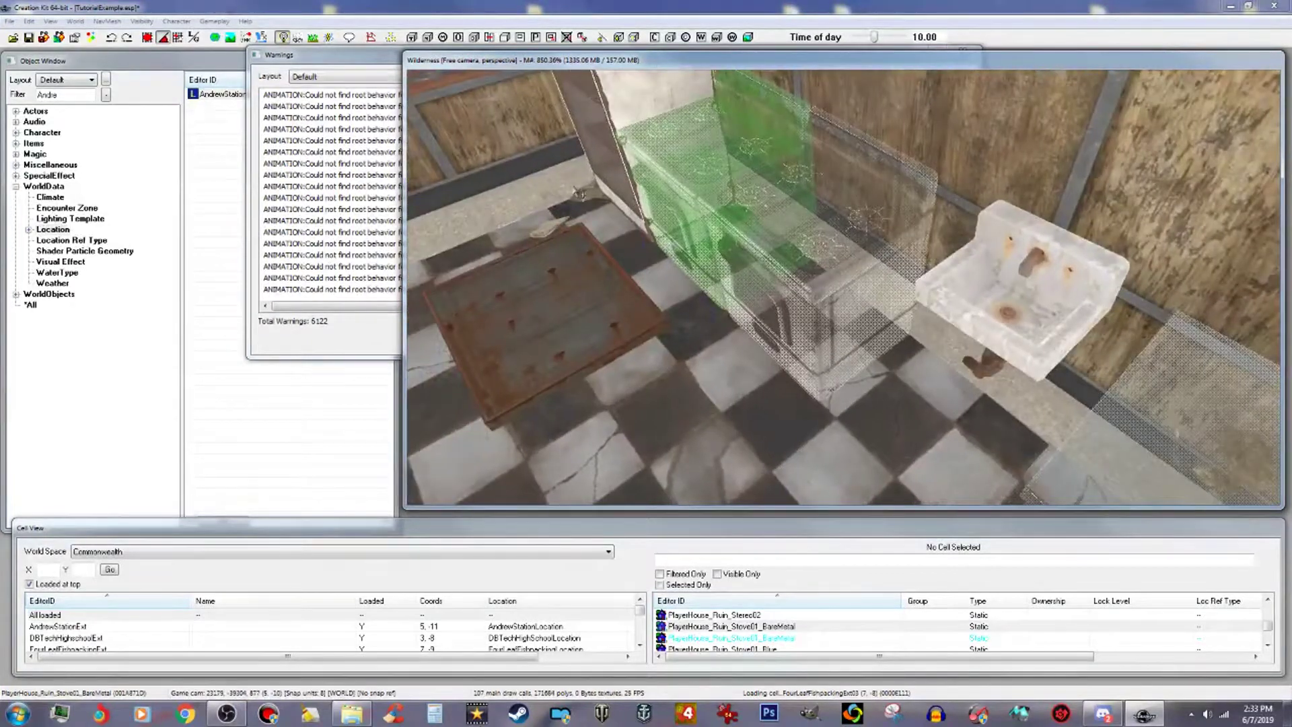
pyautogui.click(612, 157)
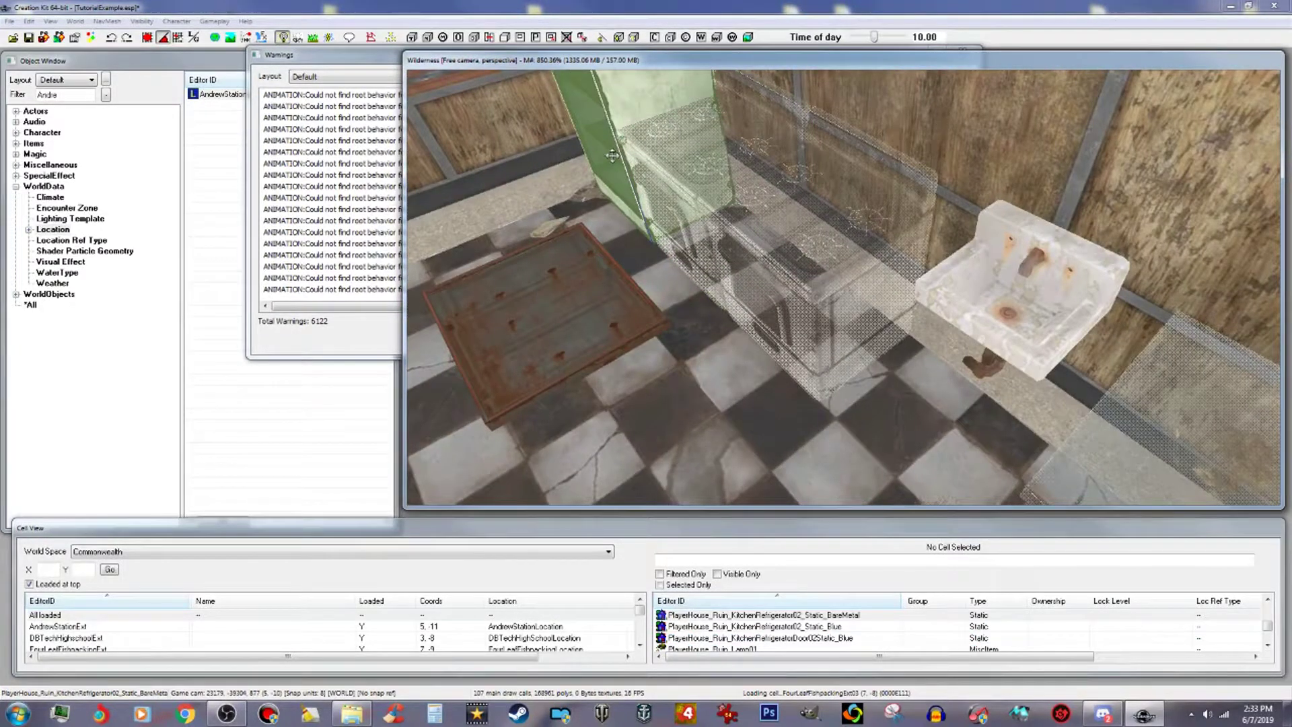
pyautogui.click(597, 226)
pyautogui.click(583, 283)
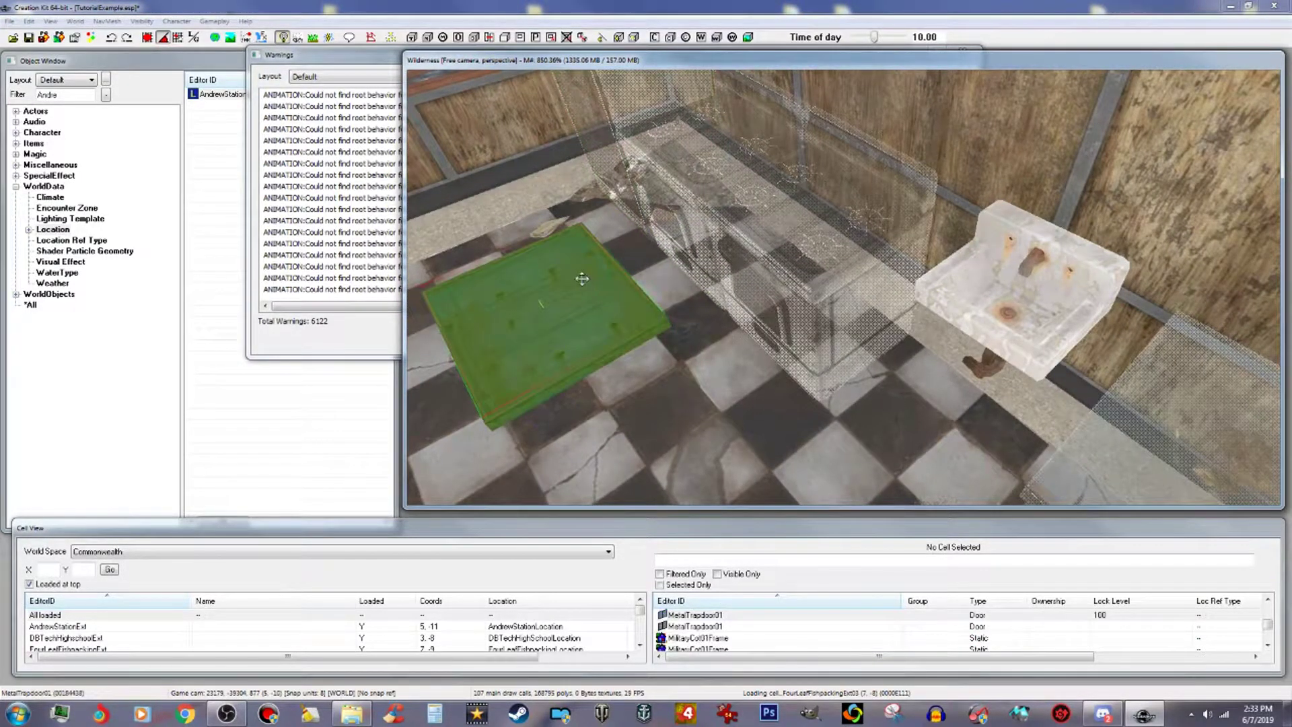
pyautogui.scroll(5, 580, 286)
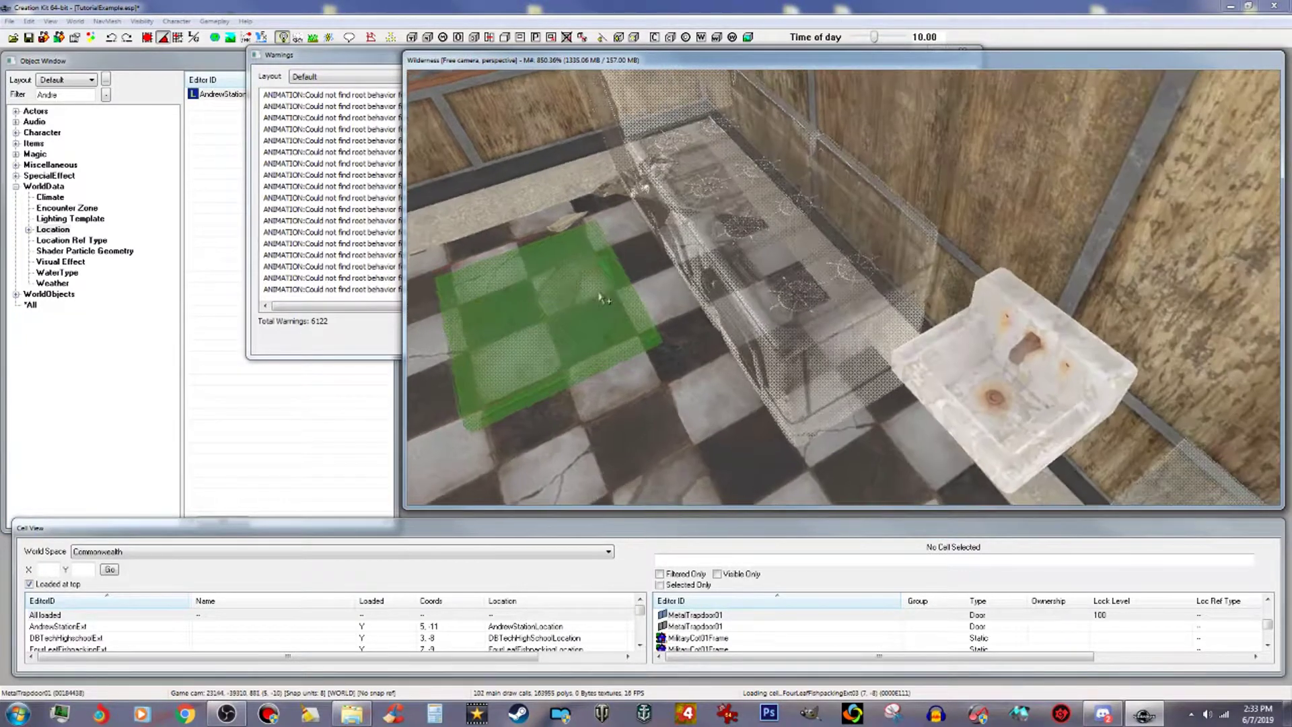
pyautogui.moveTo(577, 289); pyautogui.dragTo(590, 288, button='middle')
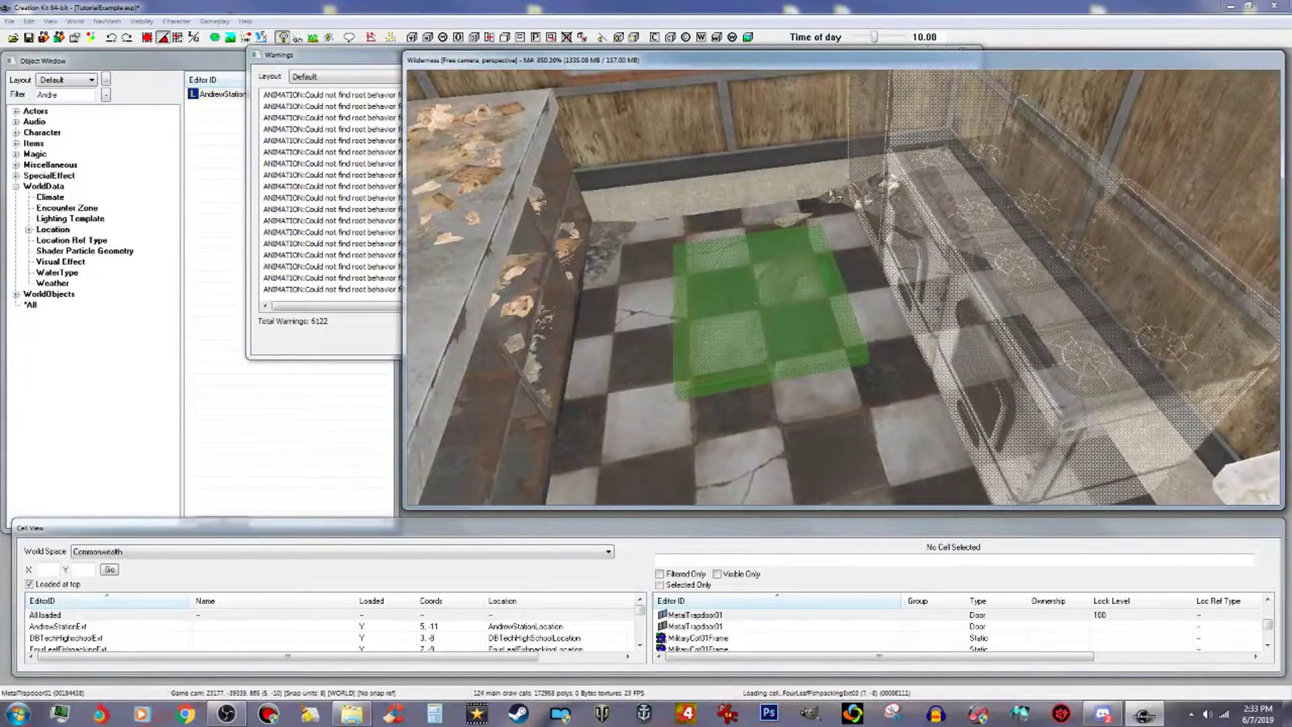
# Select the floor section around the trapdoor, then make the debris-covered counter and the adjoining plain counter semi-transparent.
pyautogui.click(794, 216)
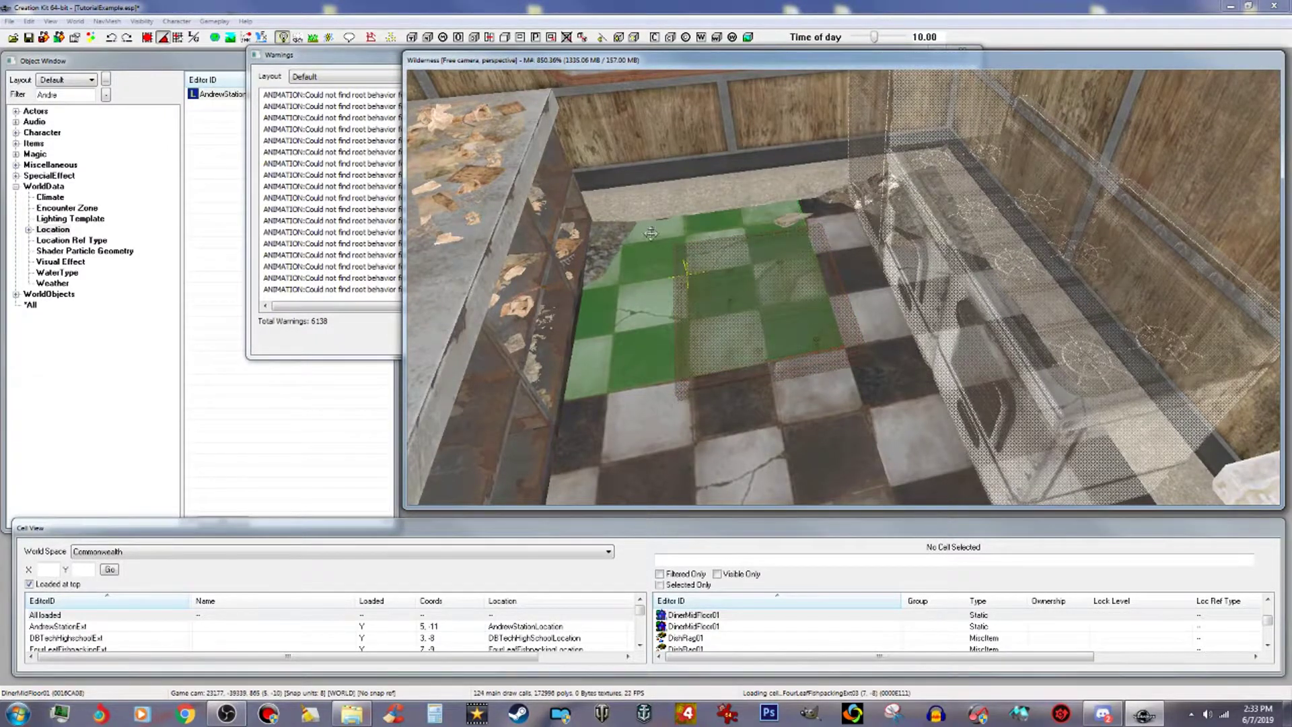
pyautogui.click(511, 164)
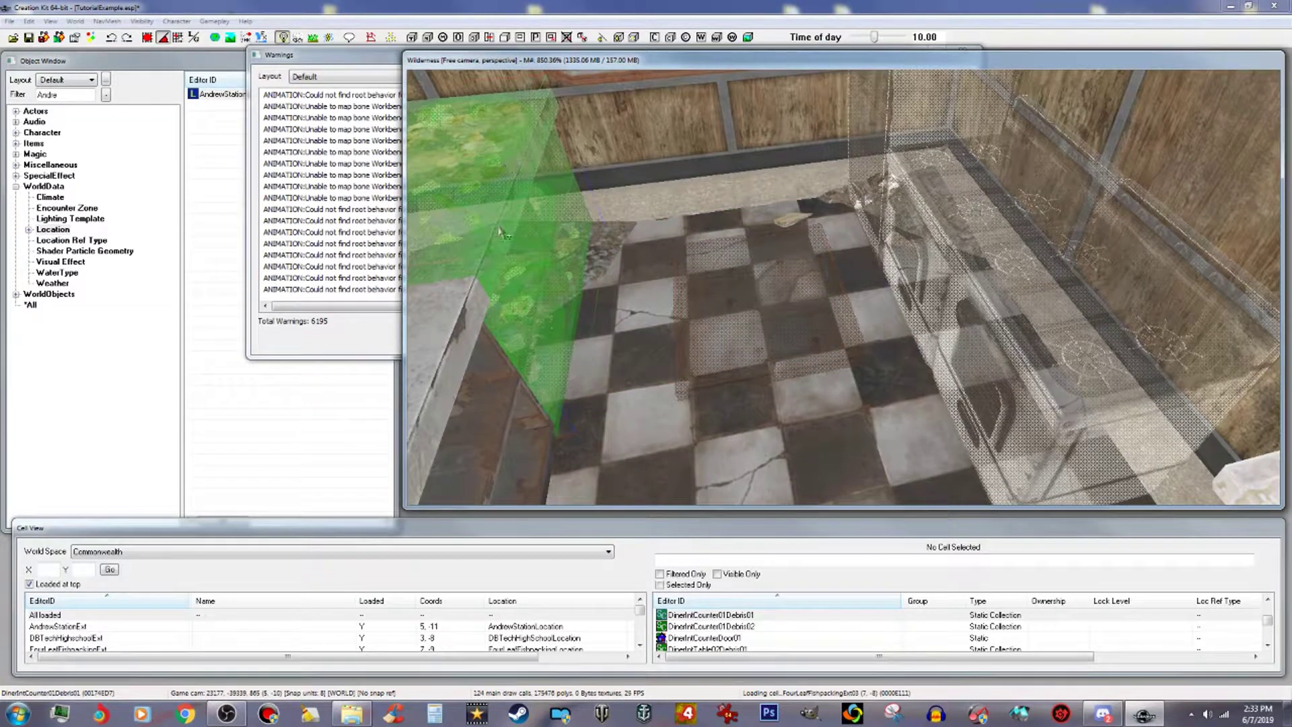
pyautogui.press('1')
pyautogui.click(462, 344)
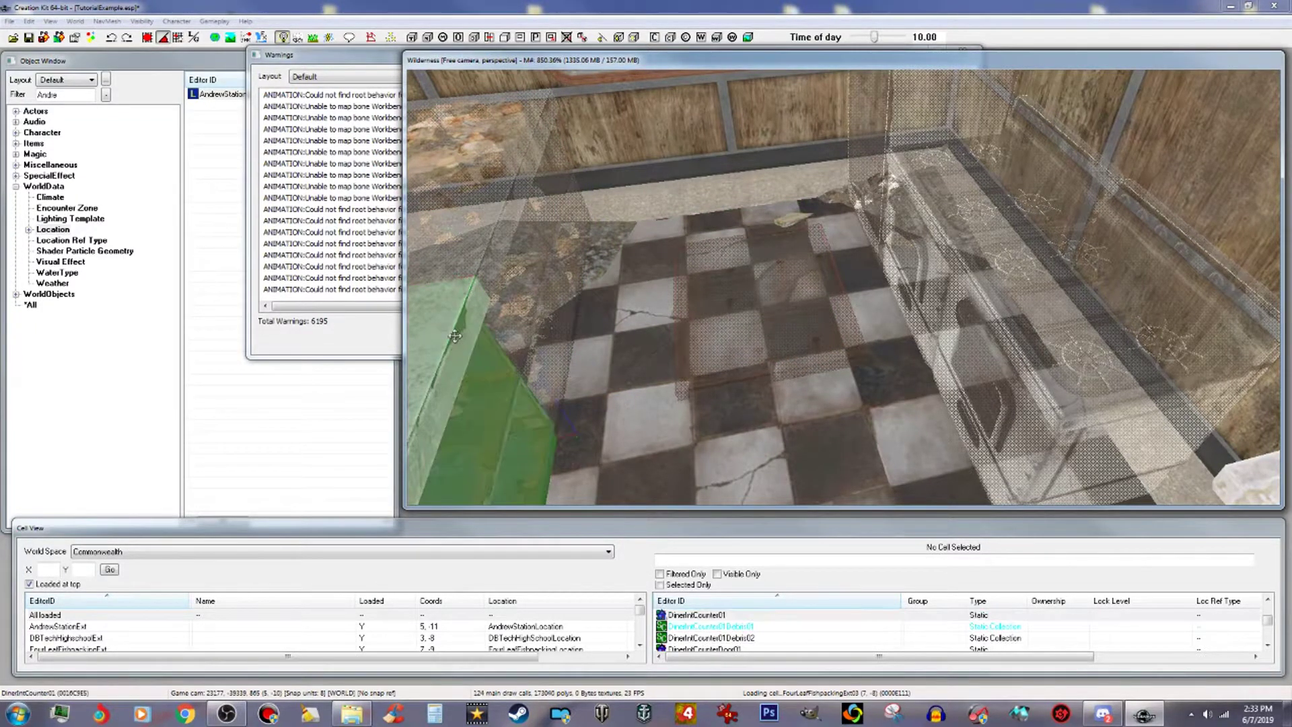
# Select the trash decal spread between the stools and booths, then fade the booth seats and tables standing over it.
pyautogui.keyDown('shift'); pyautogui.moveTo(530, 338); pyautogui.dragTo(455, 389, button='middle'); pyautogui.keyUp('shift')
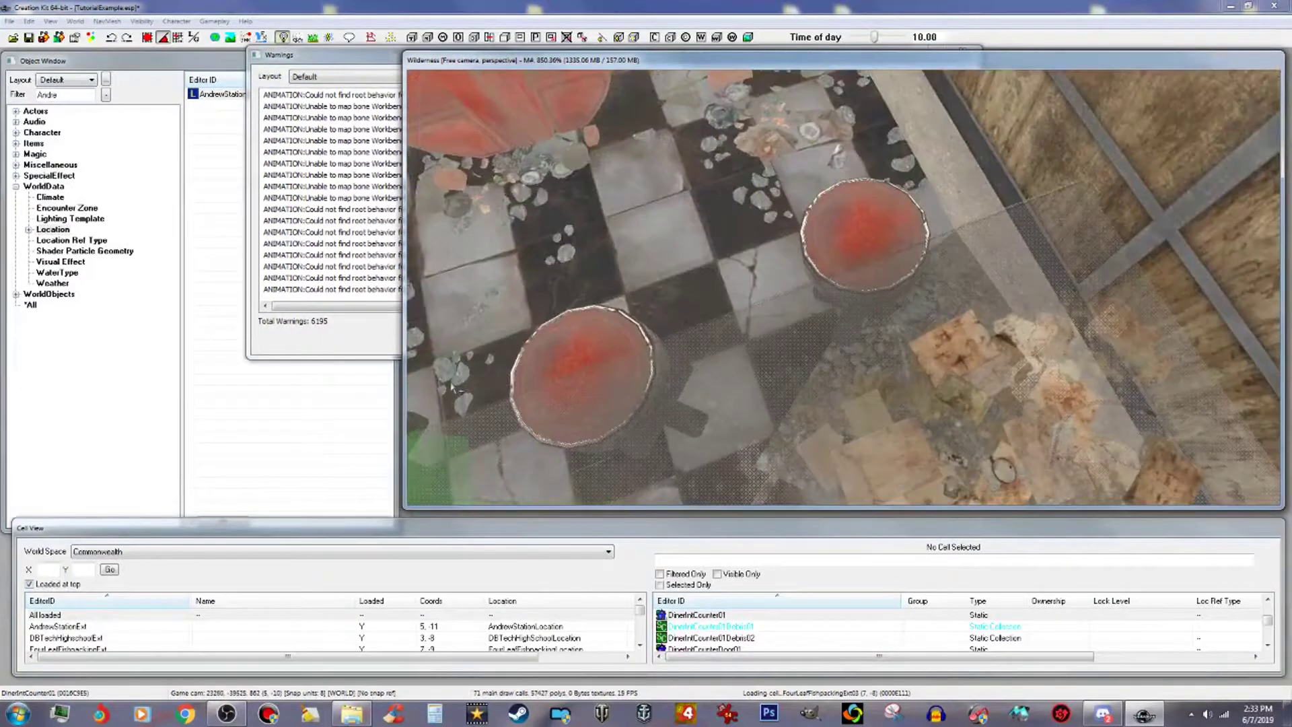
pyautogui.click(767, 152)
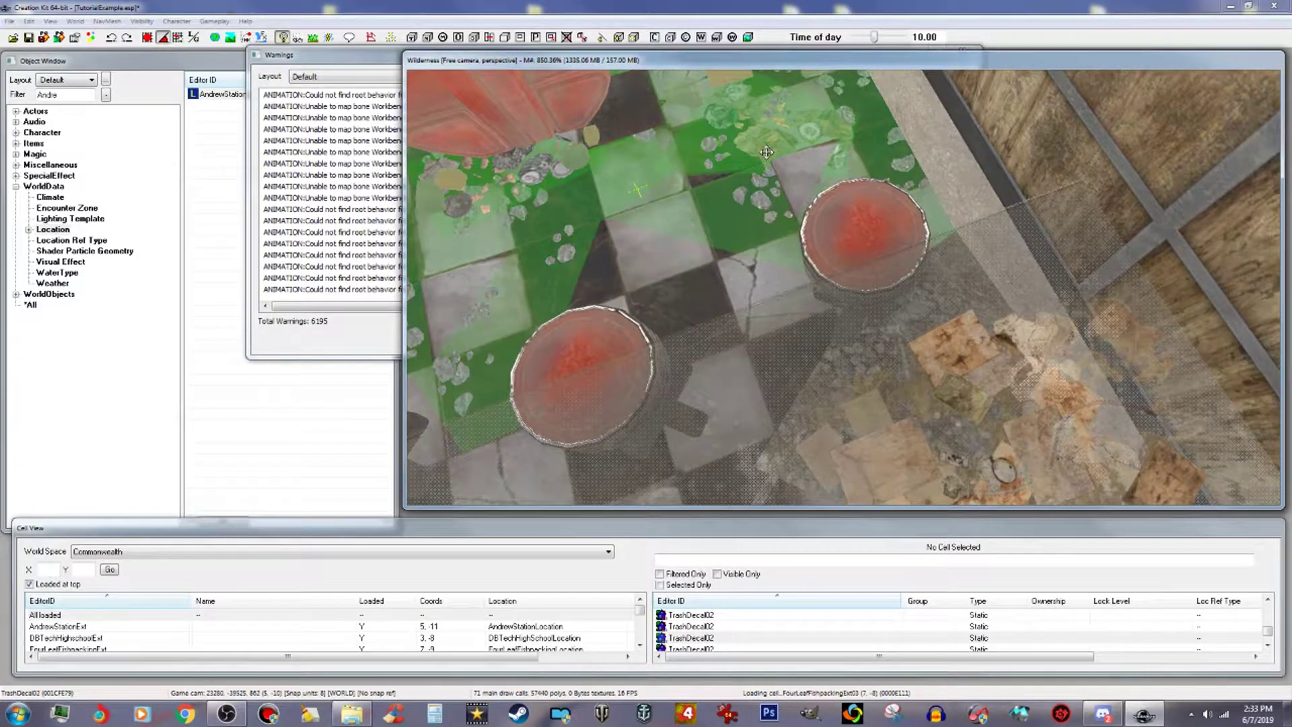
pyautogui.keyDown('shift'); pyautogui.moveTo(766, 152); pyautogui.dragTo(778, 160, button='middle'); pyautogui.keyUp('shift')
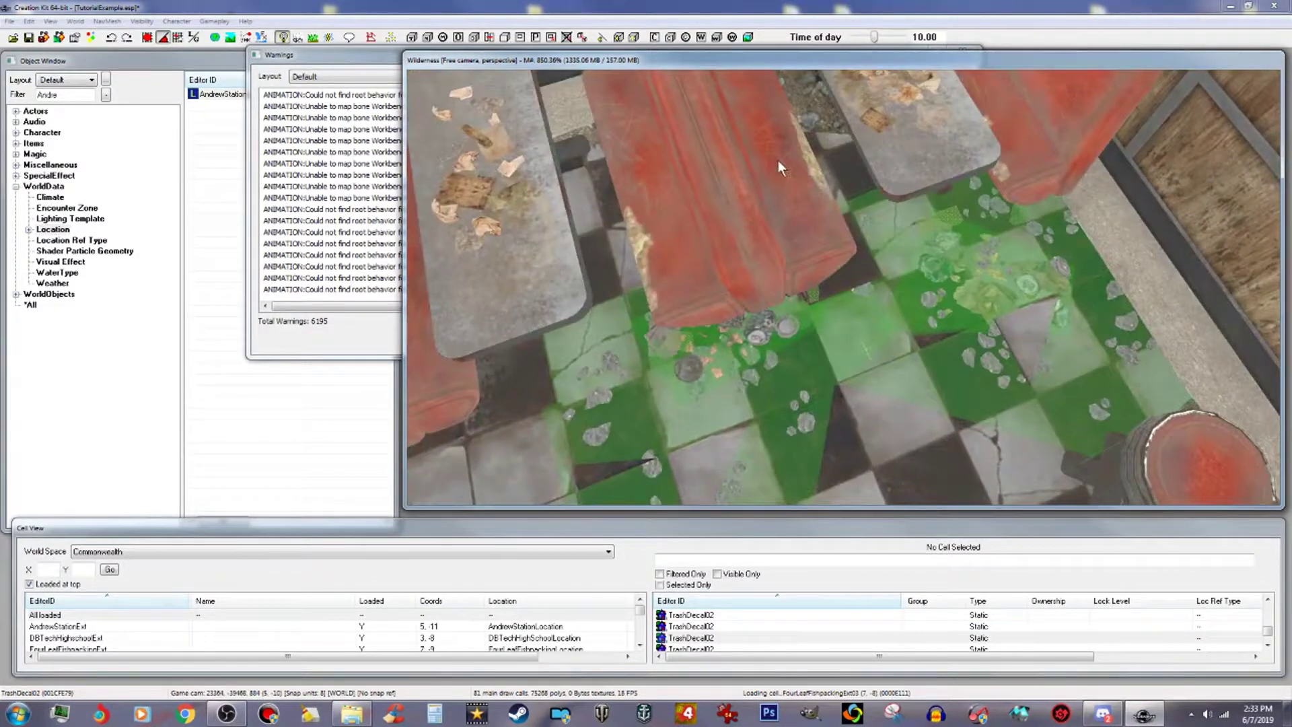
pyautogui.click(690, 236)
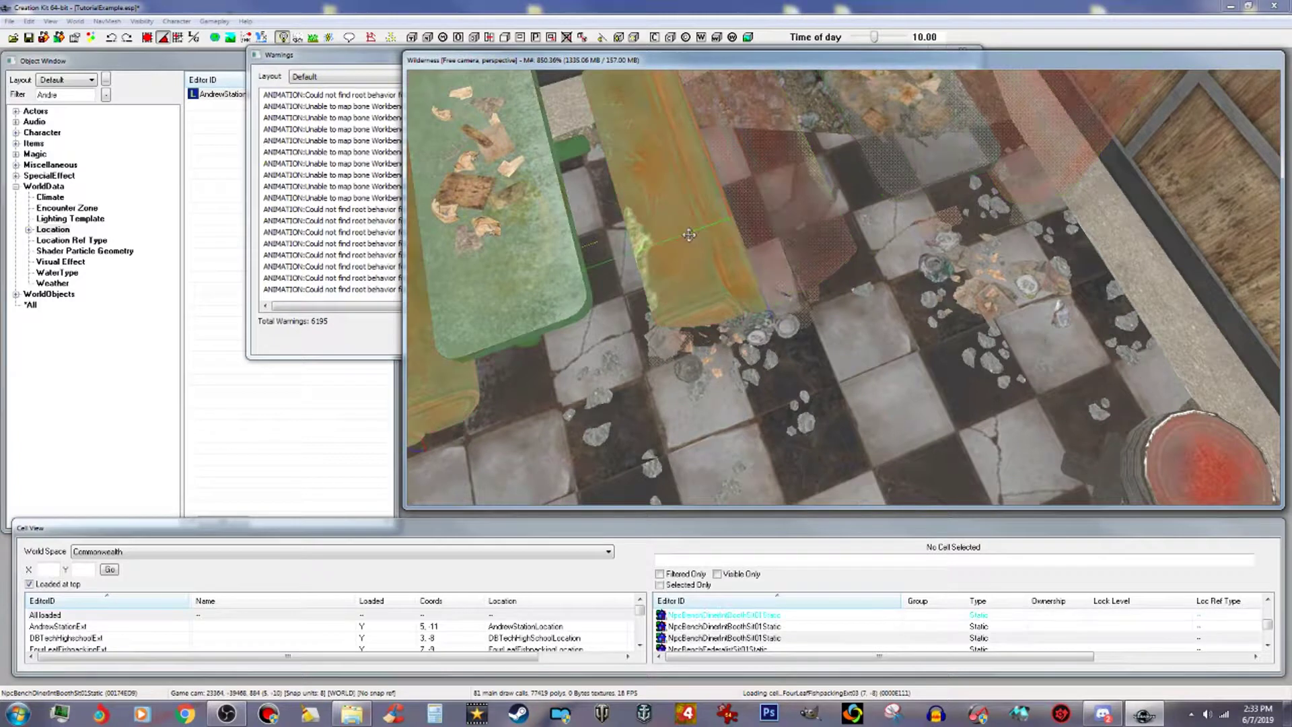
# Inspect the open floor beyond the booths by selecting the checkered floor section beside the loose papers.
pyautogui.moveTo(686, 251)
pyautogui.keyDown('shift'); pyautogui.mouseDown(button='middle')
pyautogui.moveTo(659, 247)
pyautogui.moveTo(685, 244)
pyautogui.mouseUp(button='middle'); pyautogui.keyUp('shift')
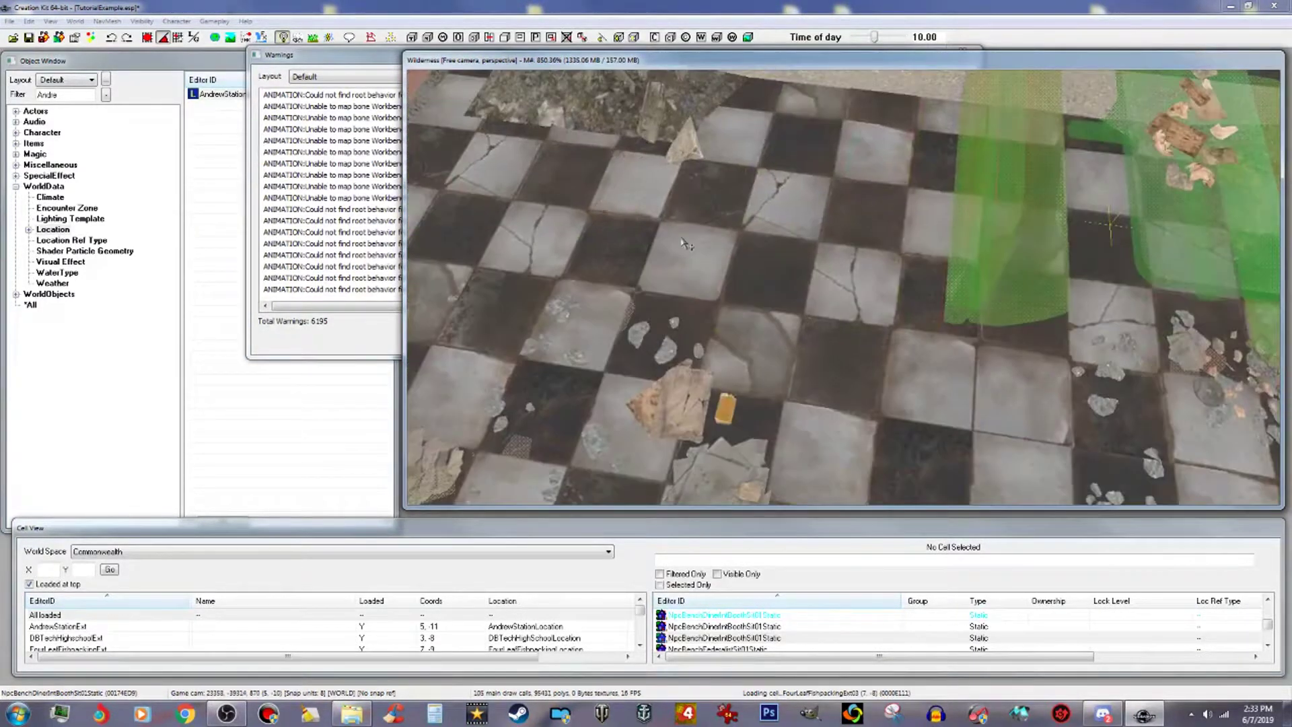
pyautogui.click(689, 386)
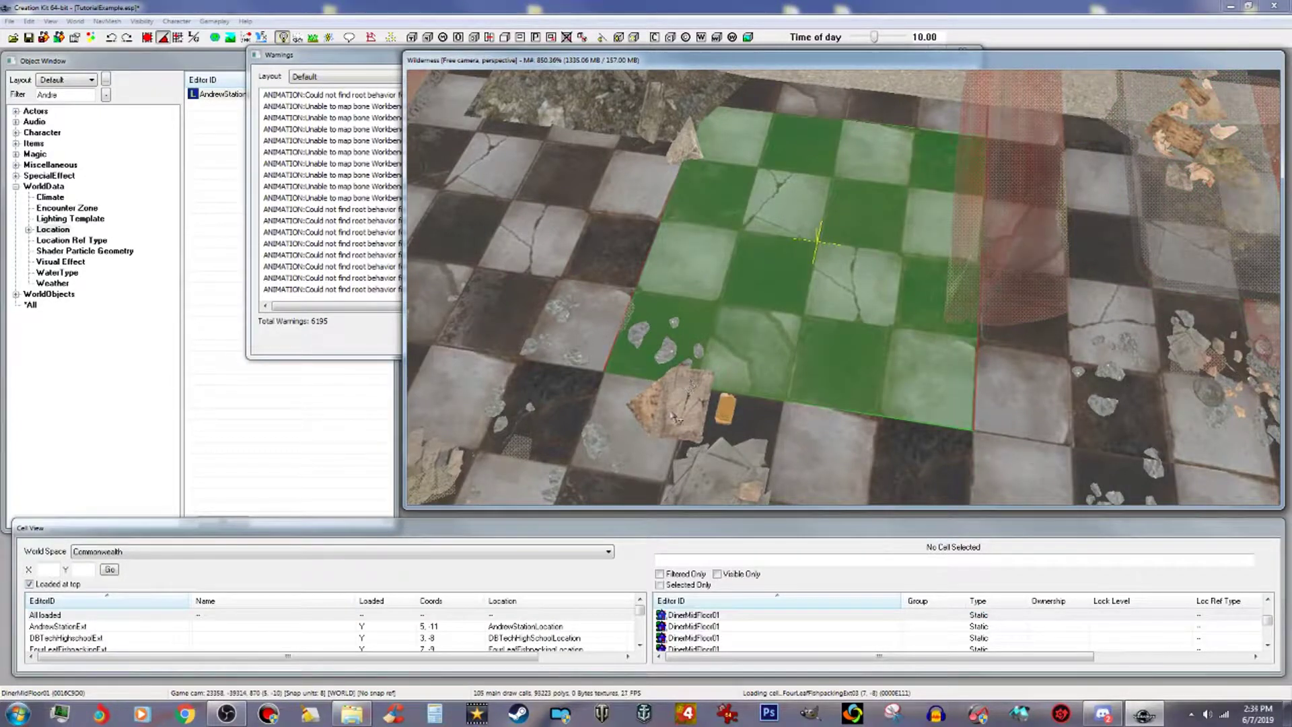
pyautogui.click(679, 412)
# Make the booth set with the clean table semi-transparent and select the trash decal on the floor beside it.
pyautogui.keyDown('shift'); pyautogui.moveTo(680, 411); pyautogui.dragTo(646, 364, button='middle'); pyautogui.keyUp('shift')
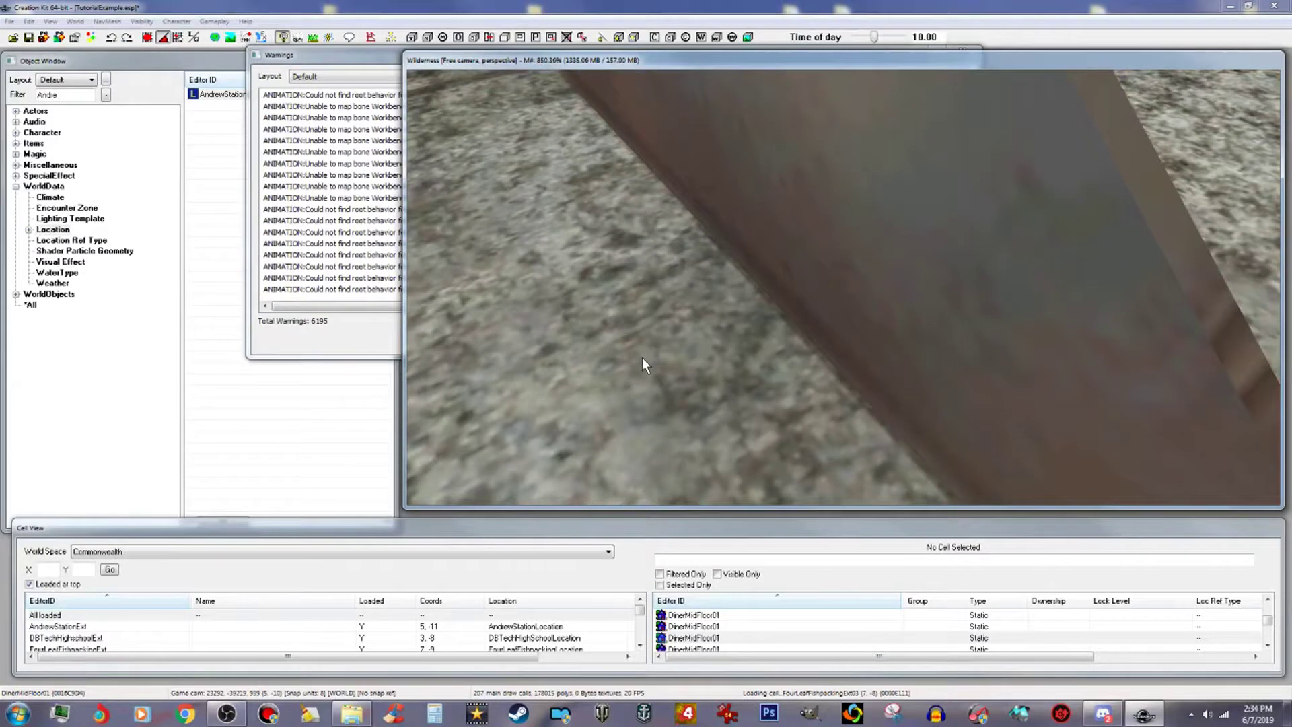
pyautogui.click(897, 199)
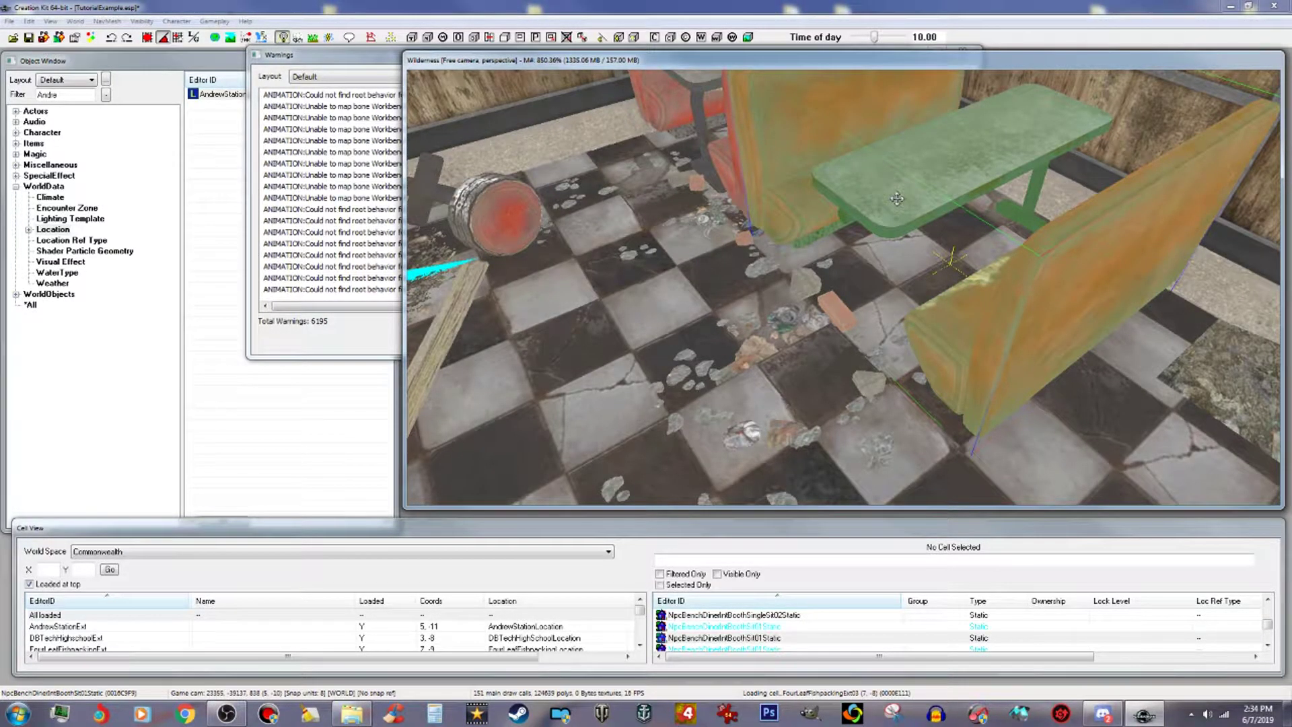
pyautogui.press('1')
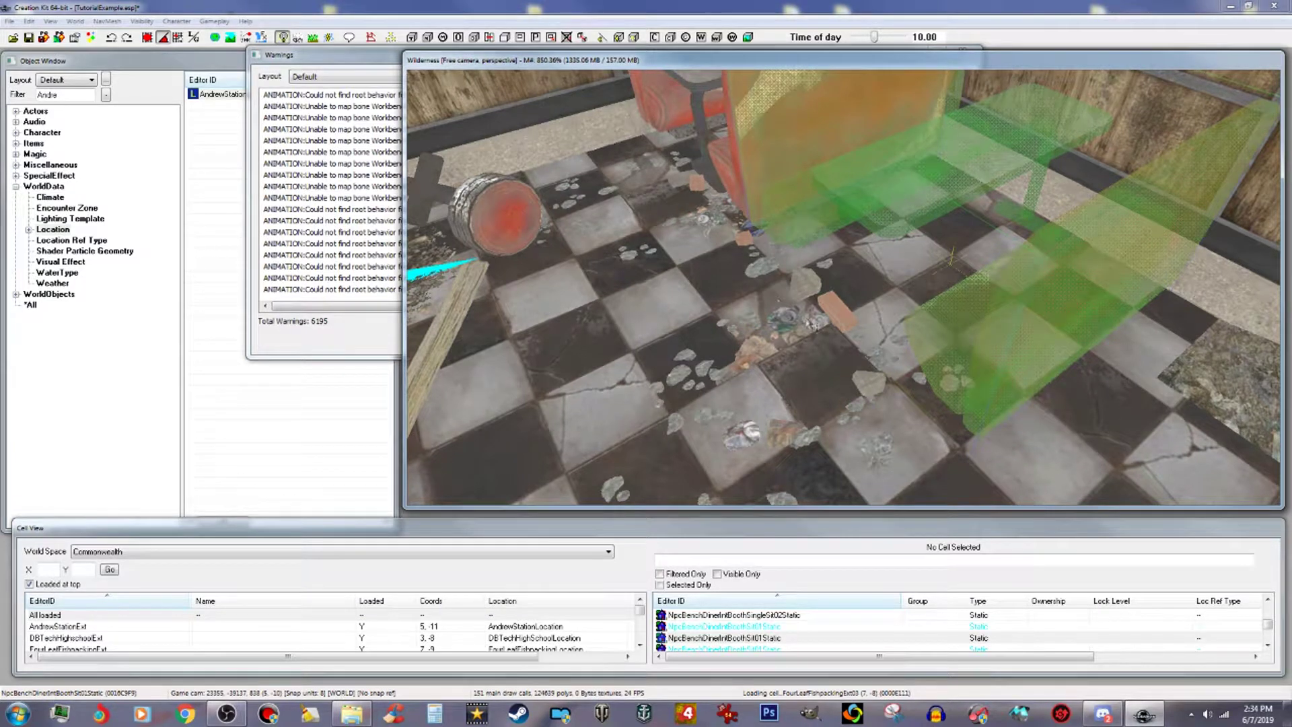
pyautogui.click(790, 315)
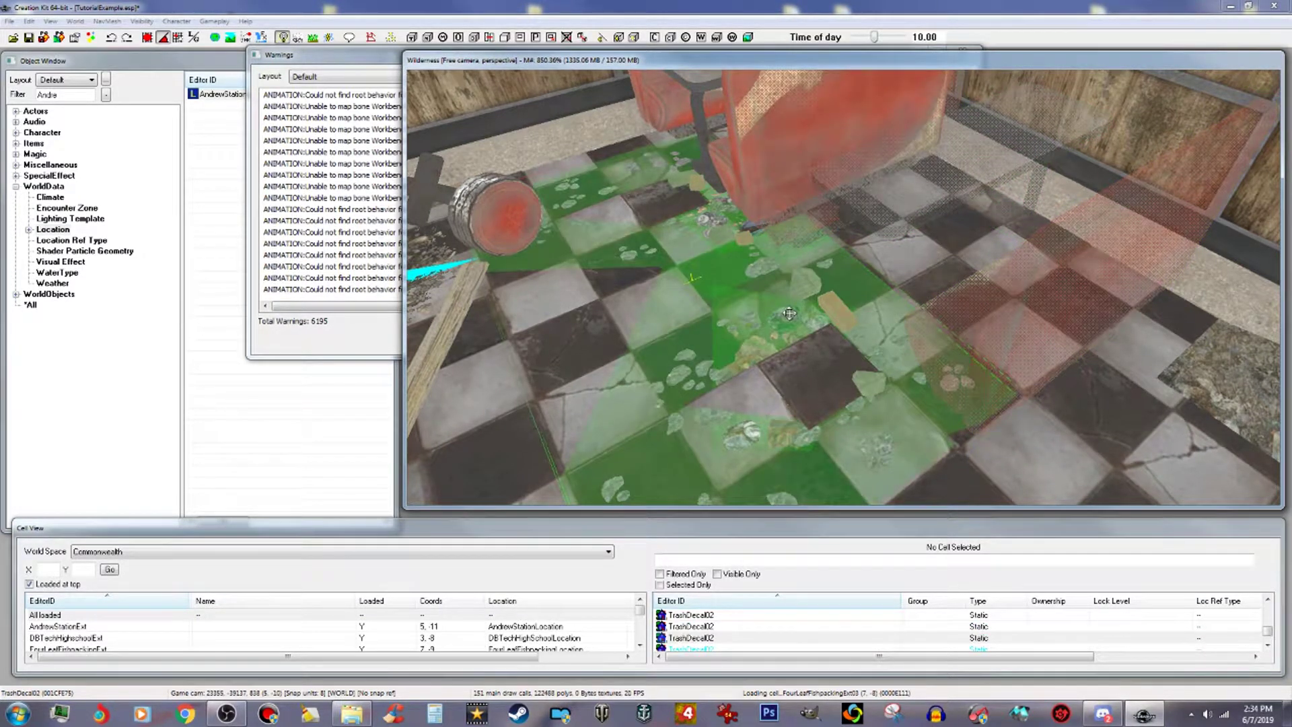
# Make the far single booth seat, the table in front of it, the nearer single booth seat and the toppled stool semi-transparent.
pyautogui.click(671, 113)
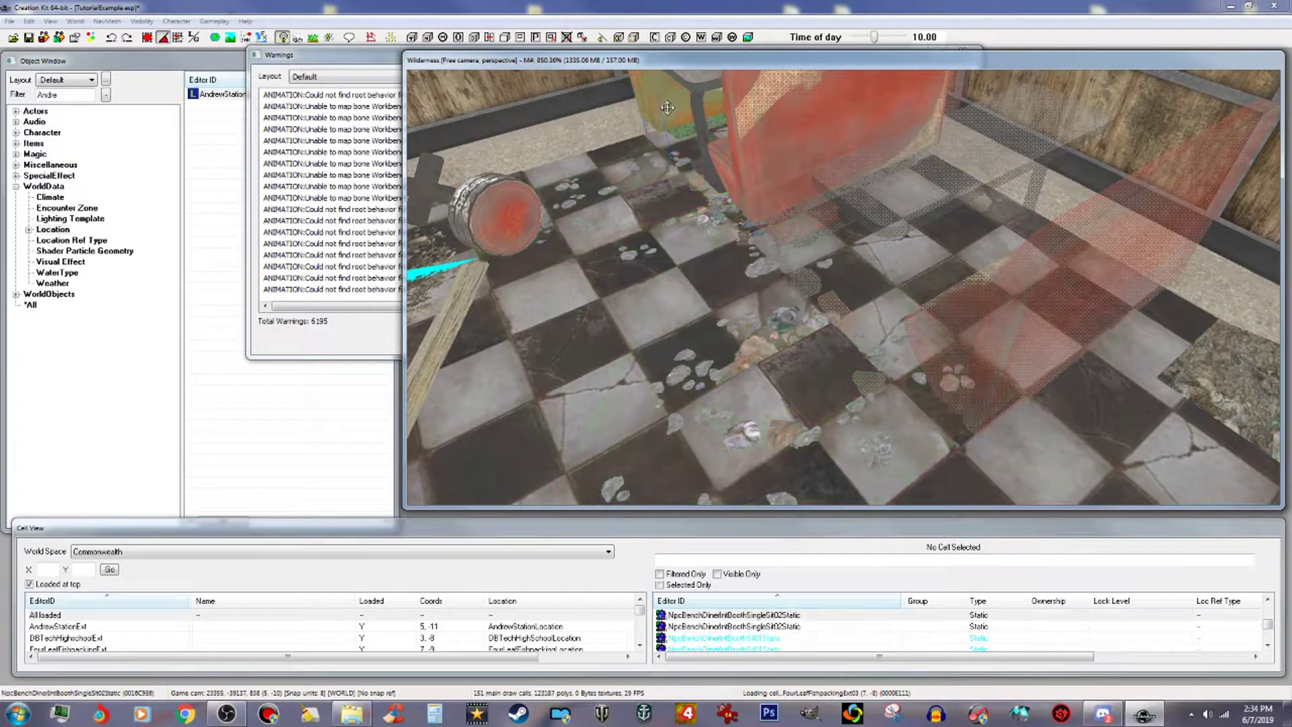
pyautogui.press('1')
pyautogui.click(699, 91)
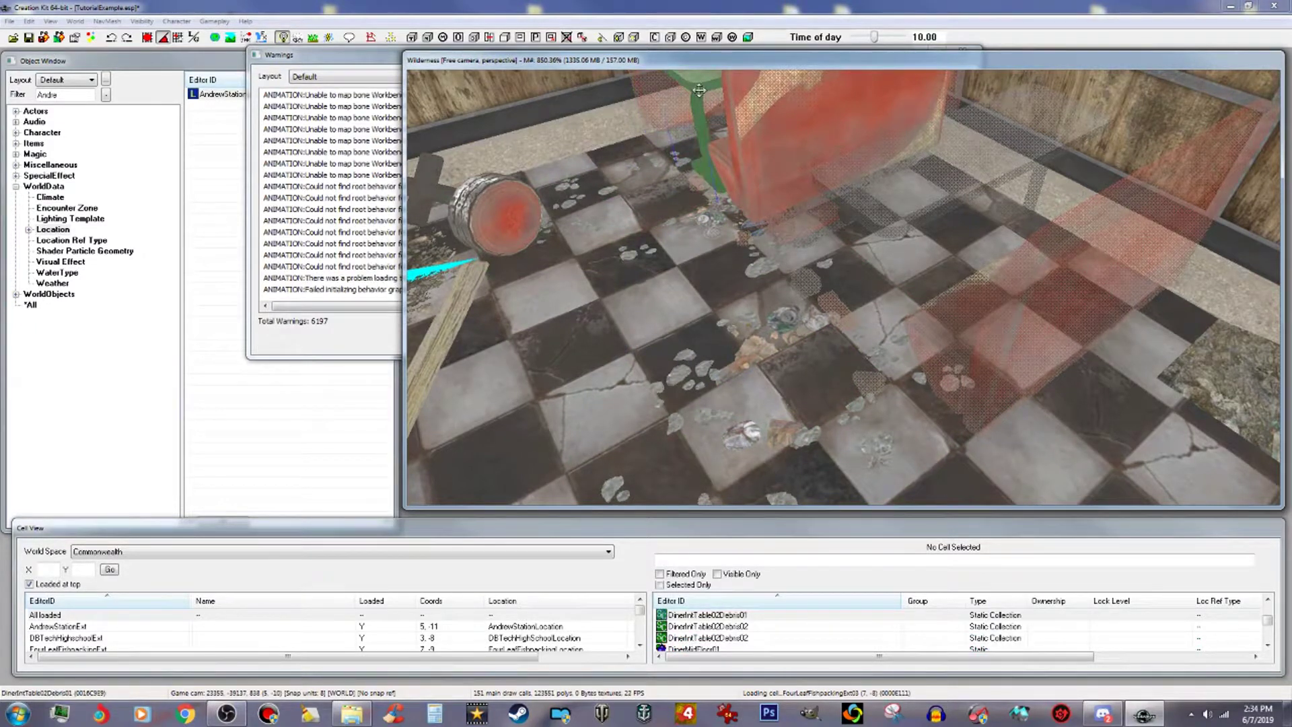
pyautogui.click(750, 147)
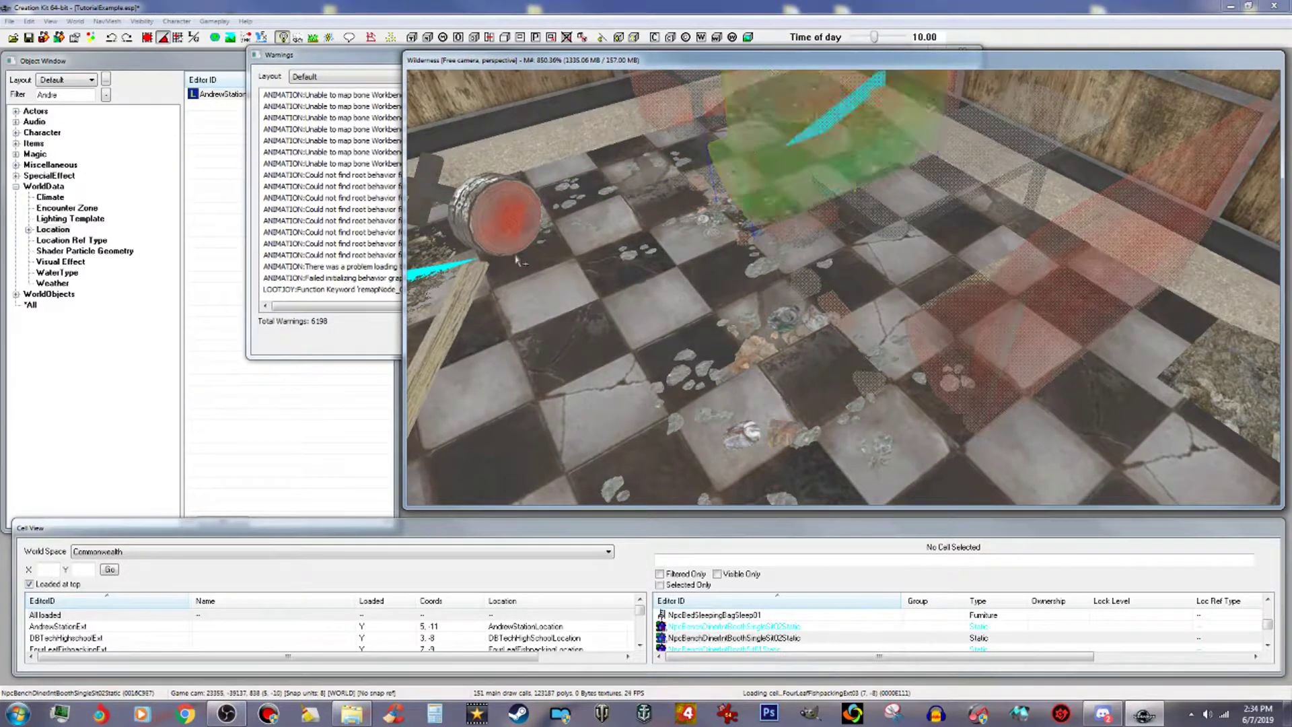
pyautogui.click(495, 224)
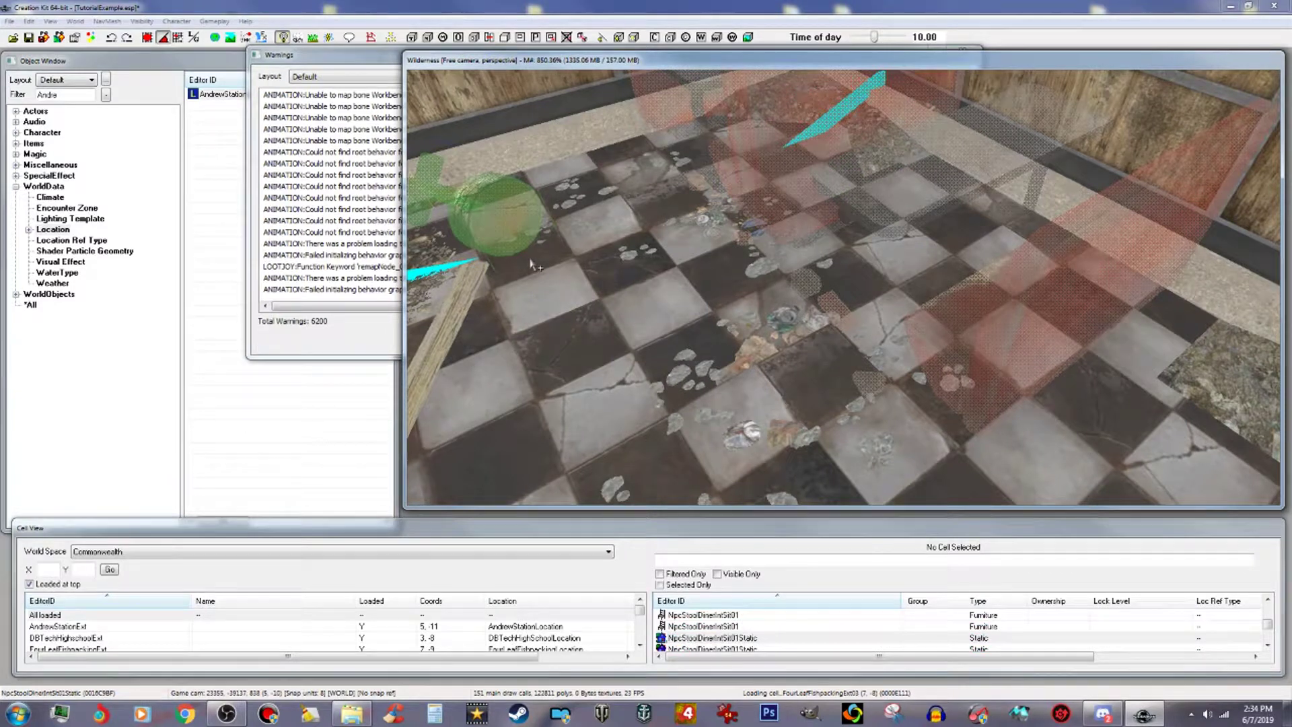
# Make the trash pile with the planks beside the toppled stool and the debris-covered table behind it semi-transparent.
pyautogui.moveTo(532, 273); pyautogui.dragTo(713, 369, button='middle')
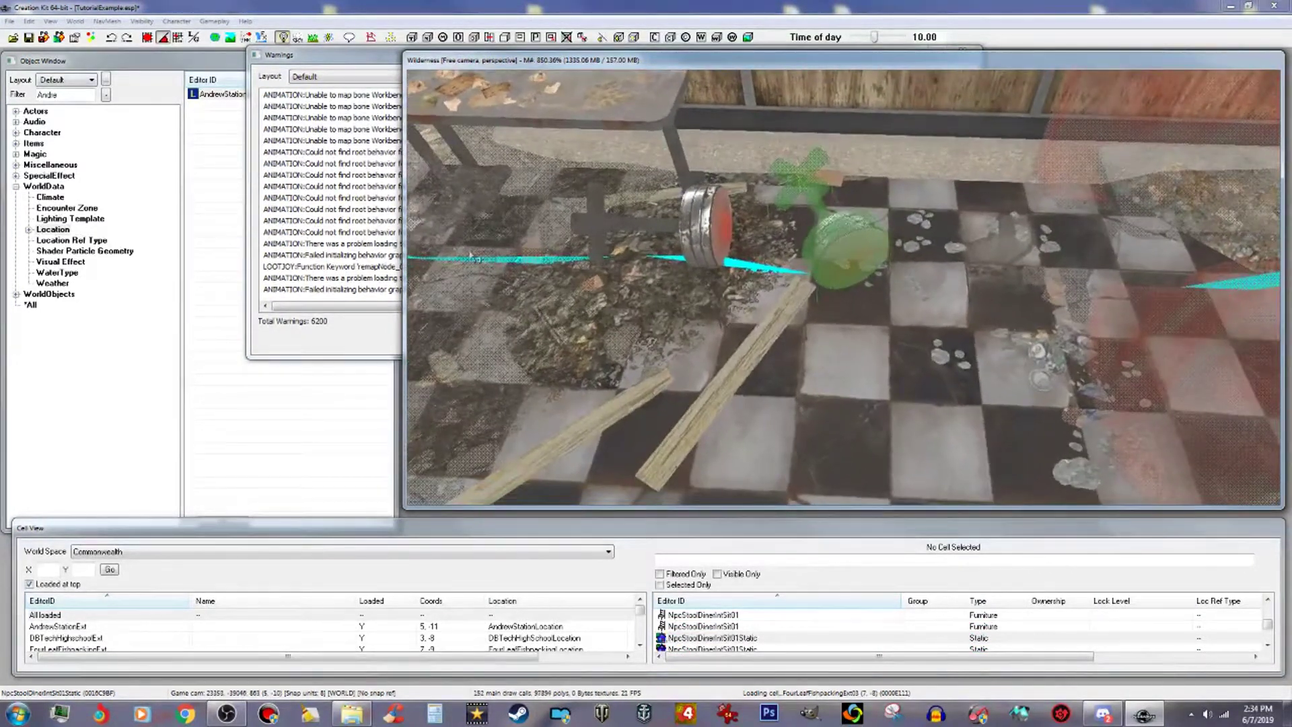
pyautogui.click(732, 374)
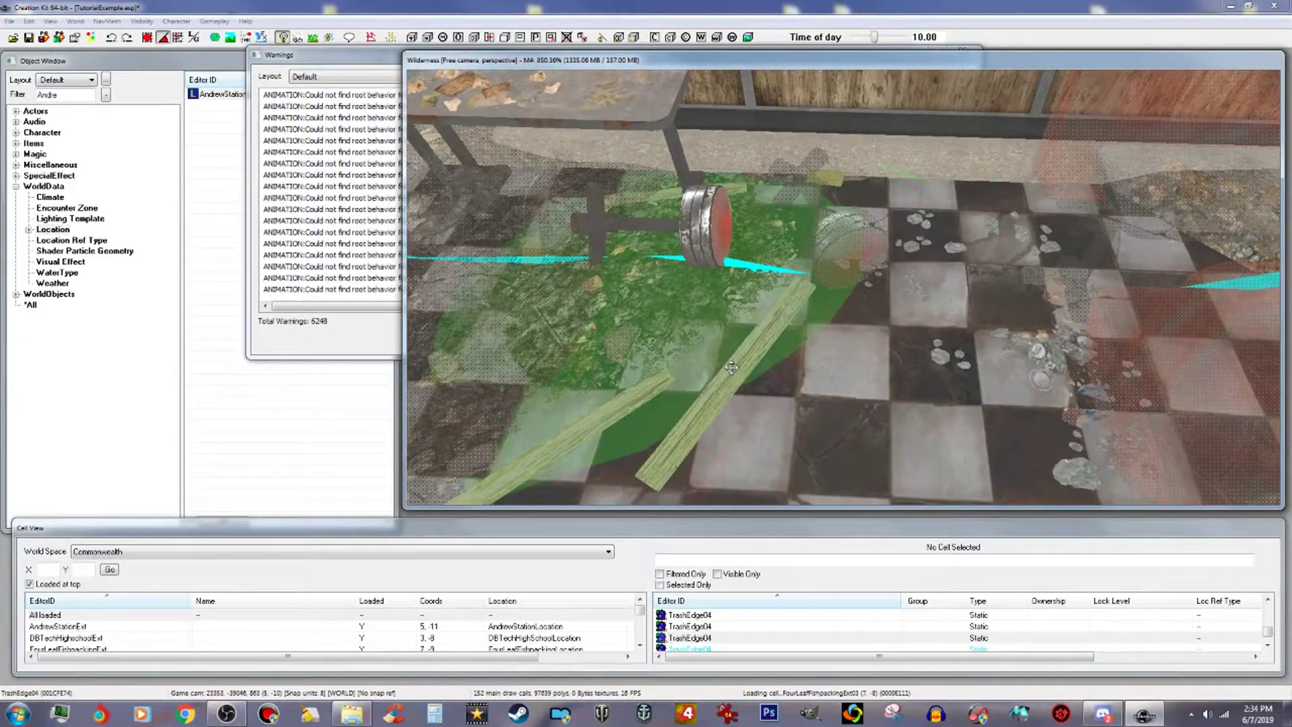
pyautogui.press('1')
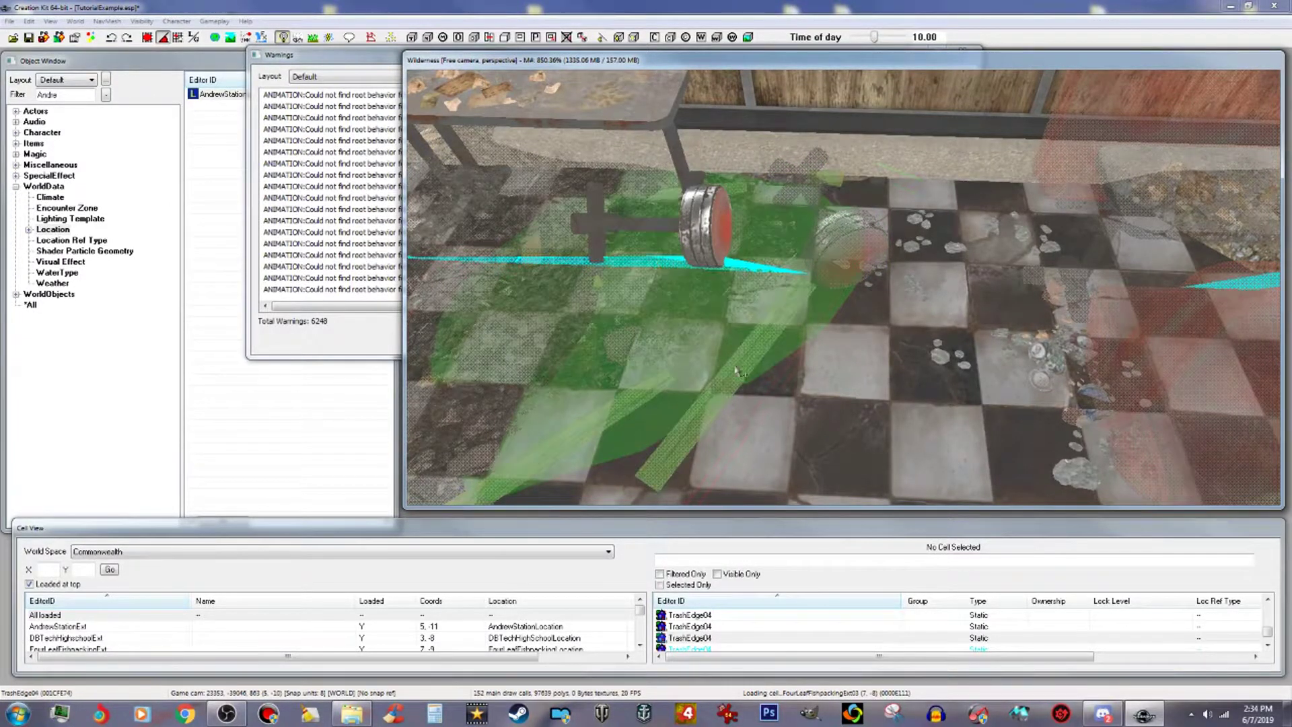
pyautogui.press('d')
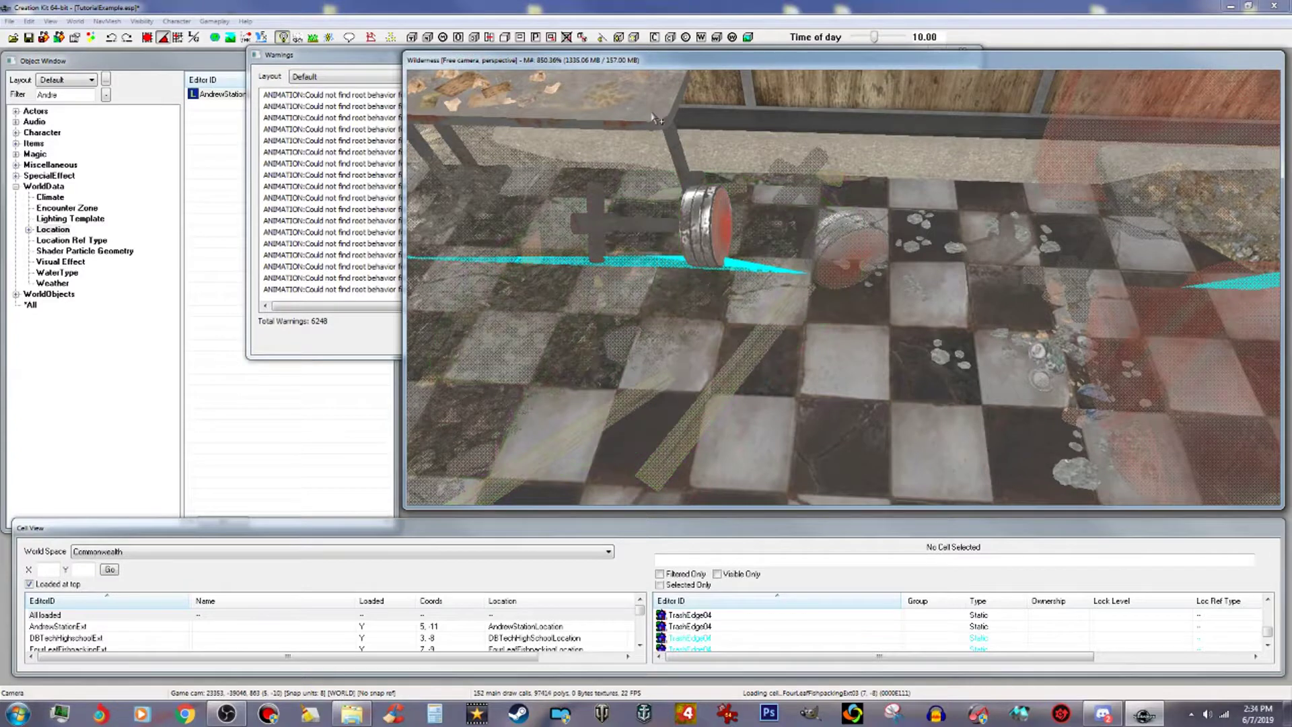
pyautogui.click(651, 113)
pyautogui.press('1')
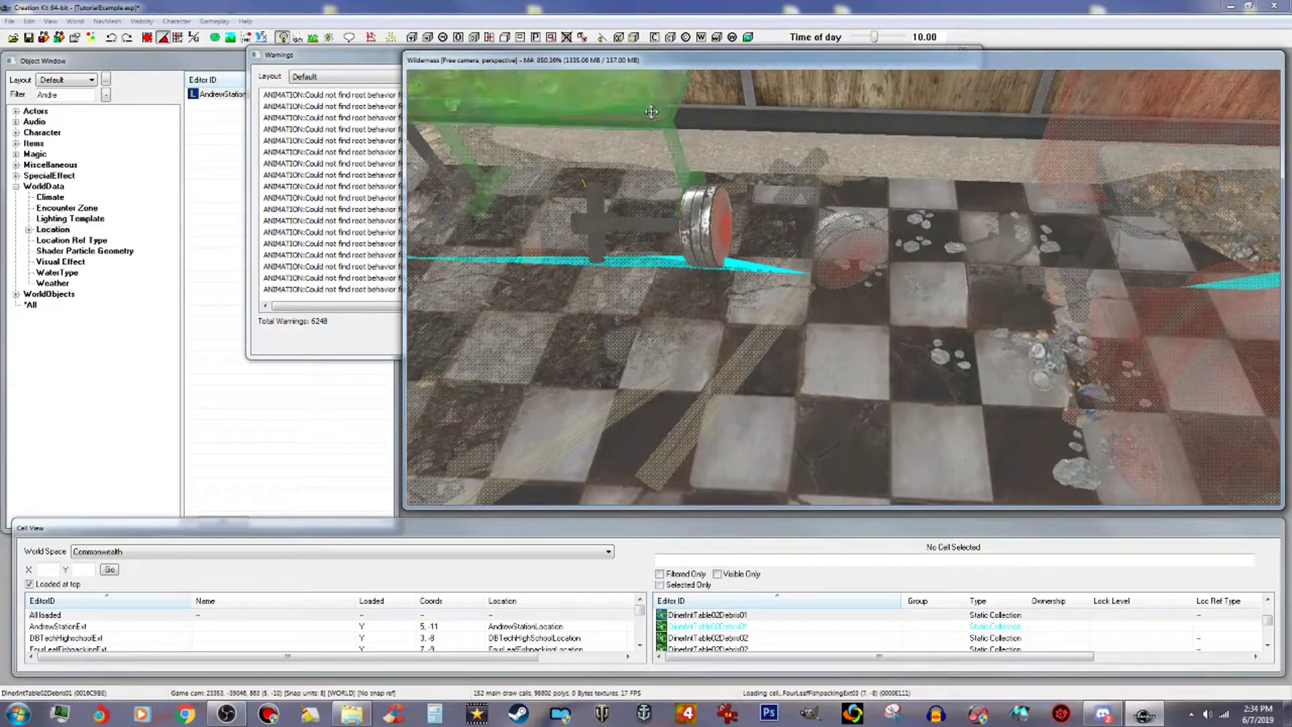
# Make the standing stool in the diner's corner semi-transparent and select the debris-covered table near it.
pyautogui.moveTo(711, 178)
pyautogui.keyDown('shift'); pyautogui.mouseDown(button='middle')
pyautogui.moveTo(688, 175)
pyautogui.moveTo(717, 180)
pyautogui.mouseUp(button='middle'); pyautogui.keyUp('shift')
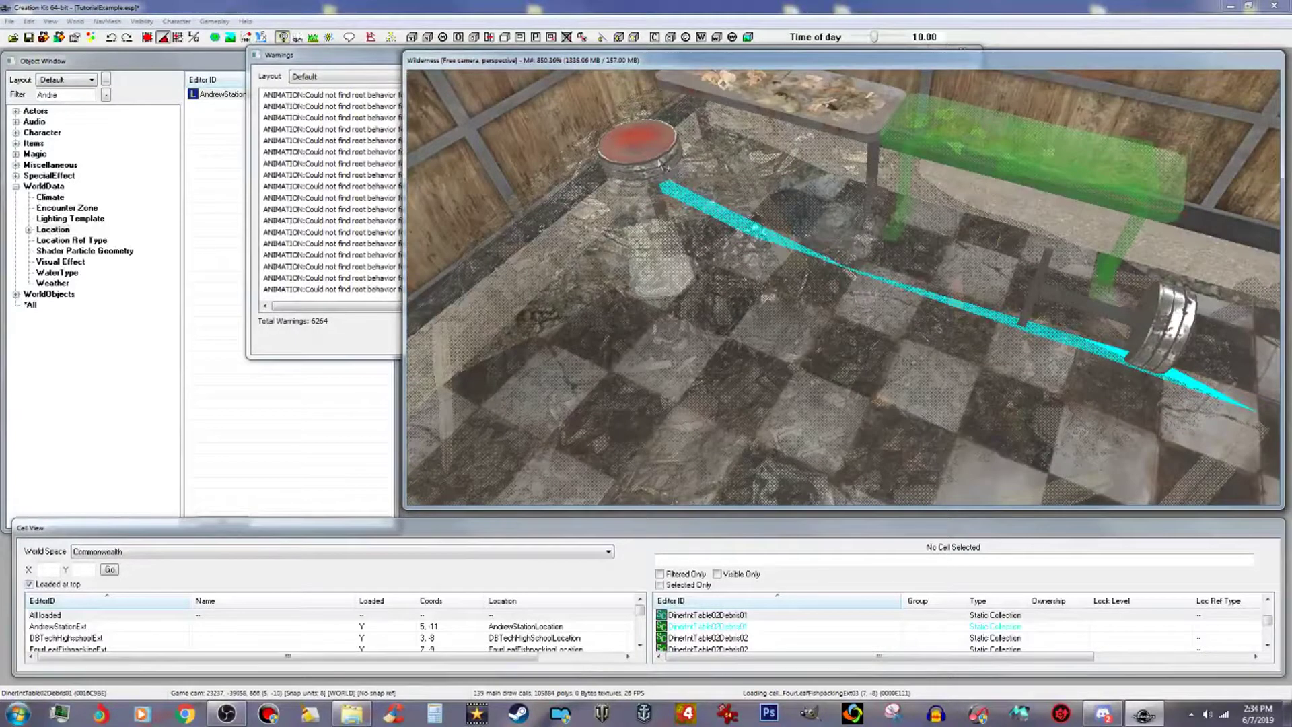
pyautogui.click(646, 158)
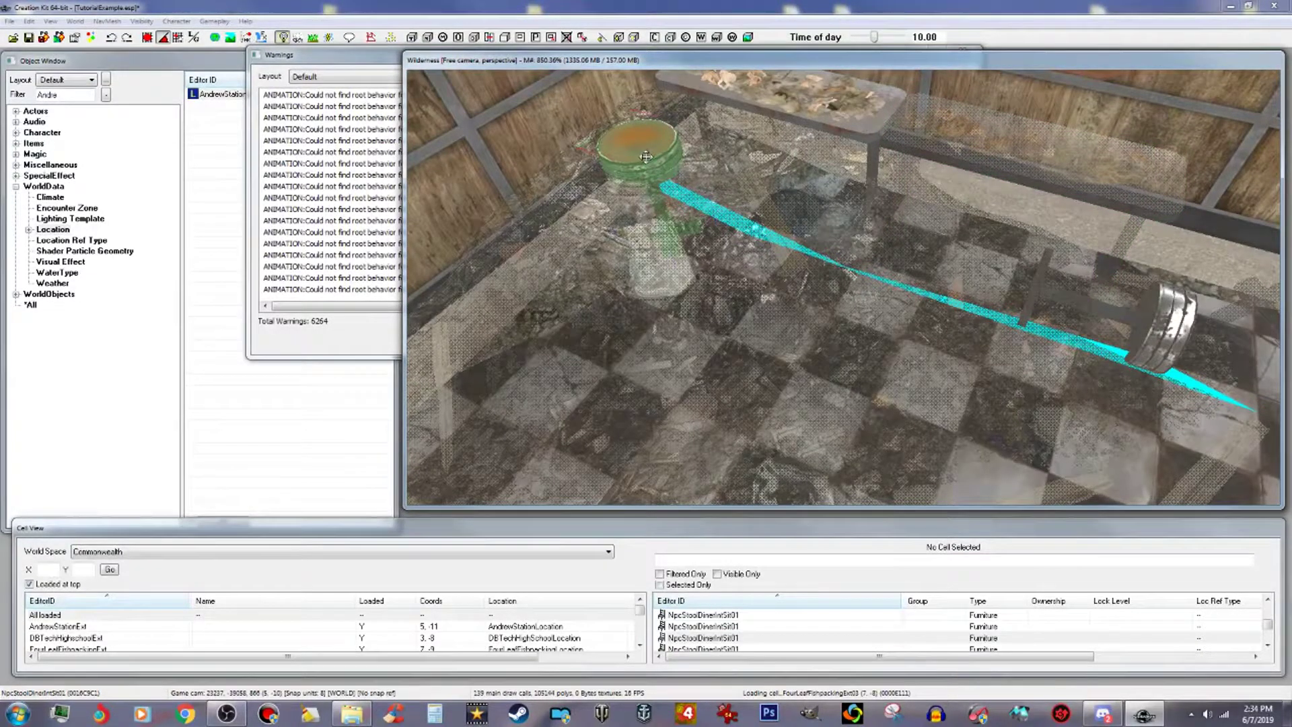
pyautogui.click(863, 120)
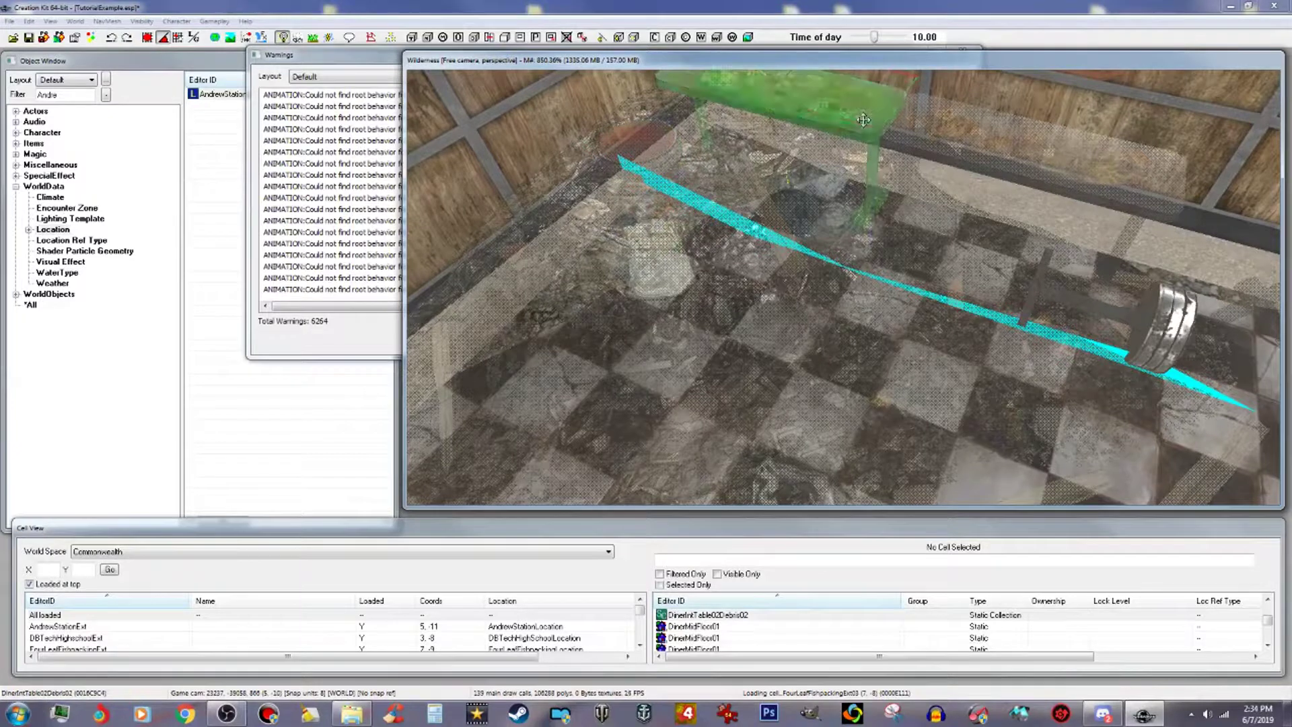
pyautogui.keyDown('shift'); pyautogui.moveTo(892, 176); pyautogui.dragTo(853, 193, button='middle'); pyautogui.keyUp('shift')
# Select the Joe's Spuckies rooftop billboard together with the matching poster on the diner's front wall.
pyautogui.click(794, 305)
pyautogui.moveTo(821, 292); pyautogui.dragTo(830, 267, button='middle')
pyautogui.scroll(3, 829, 265)
pyautogui.scroll(5, 835, 272)
pyautogui.scroll(-6, 835, 272)
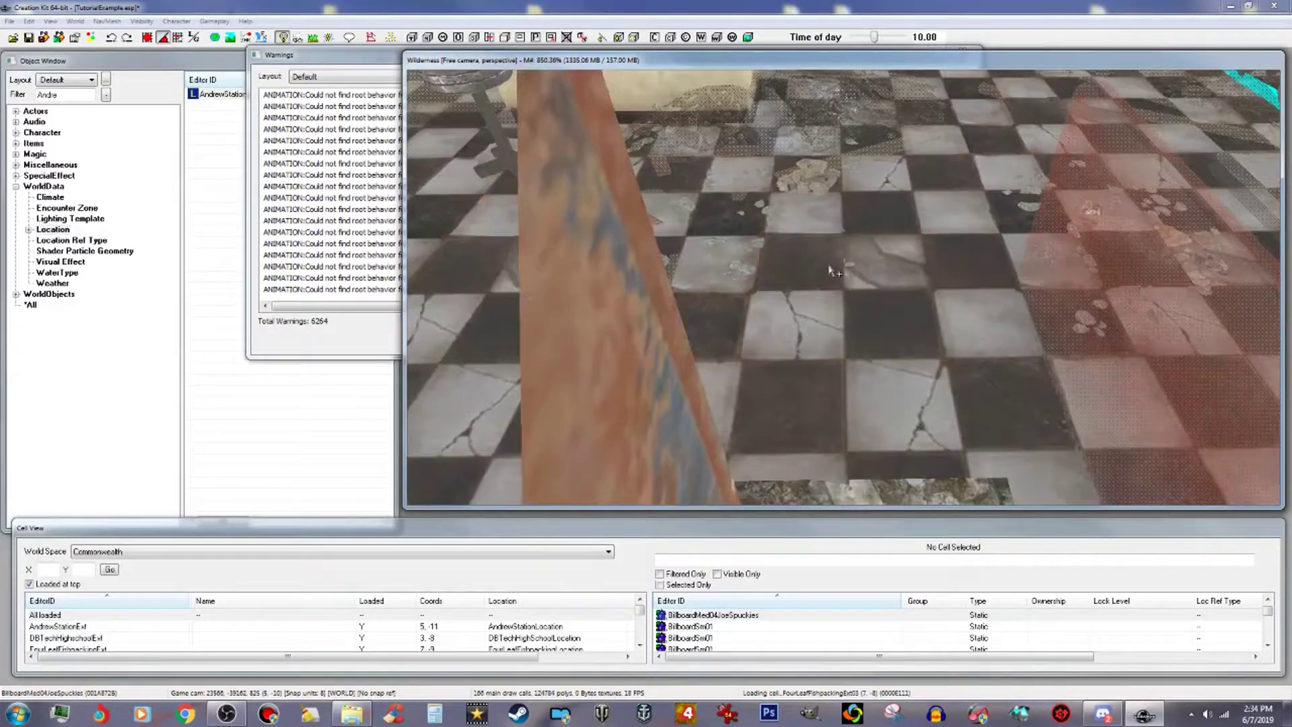
pyautogui.scroll(-4, 835, 272)
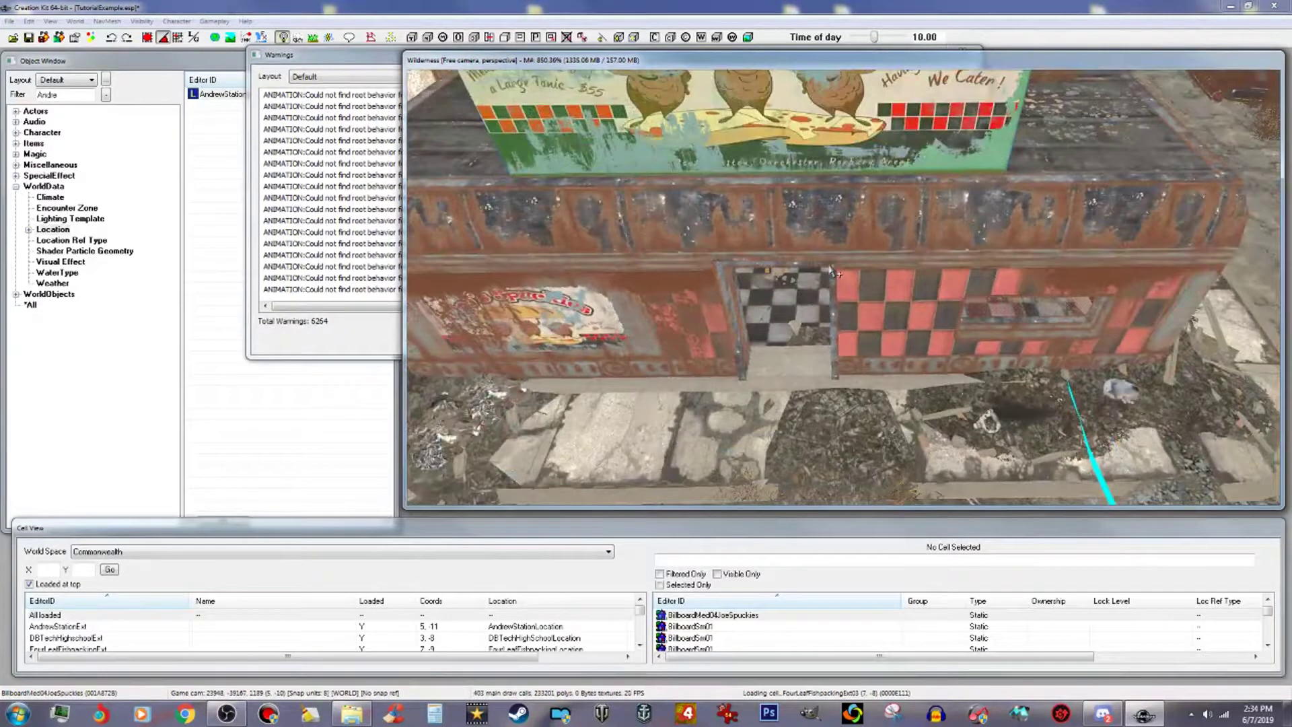
pyautogui.scroll(4, 832, 232)
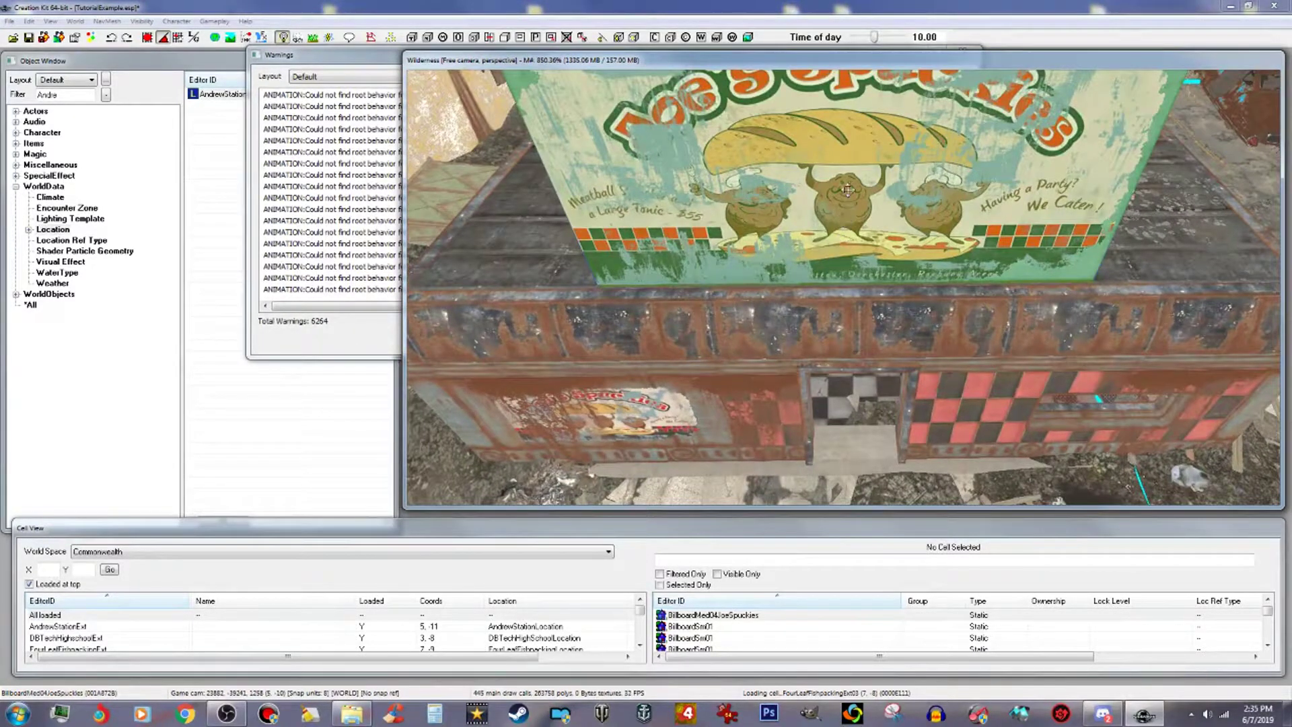
pyautogui.moveTo(824, 304); pyautogui.dragTo(841, 277, button='middle')
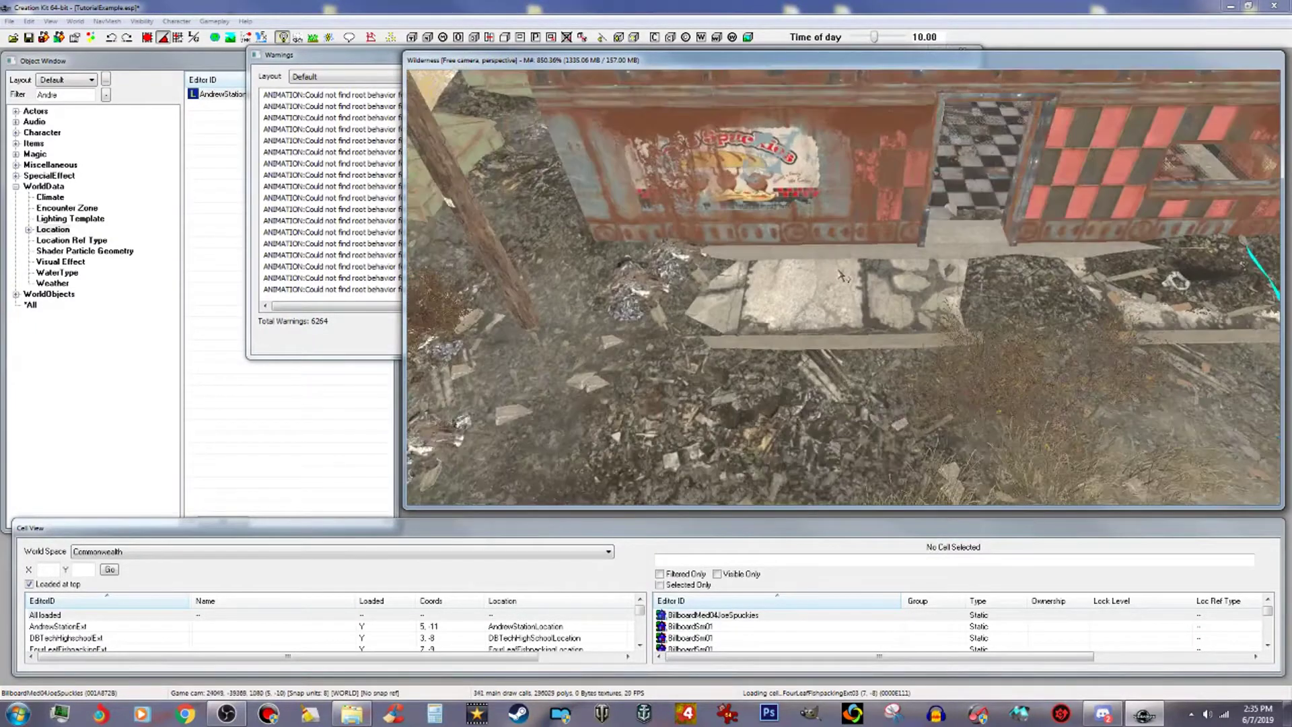
pyautogui.scroll(-2, 845, 280)
pyautogui.scroll(2, 845, 280)
pyautogui.scroll(2, 845, 280)
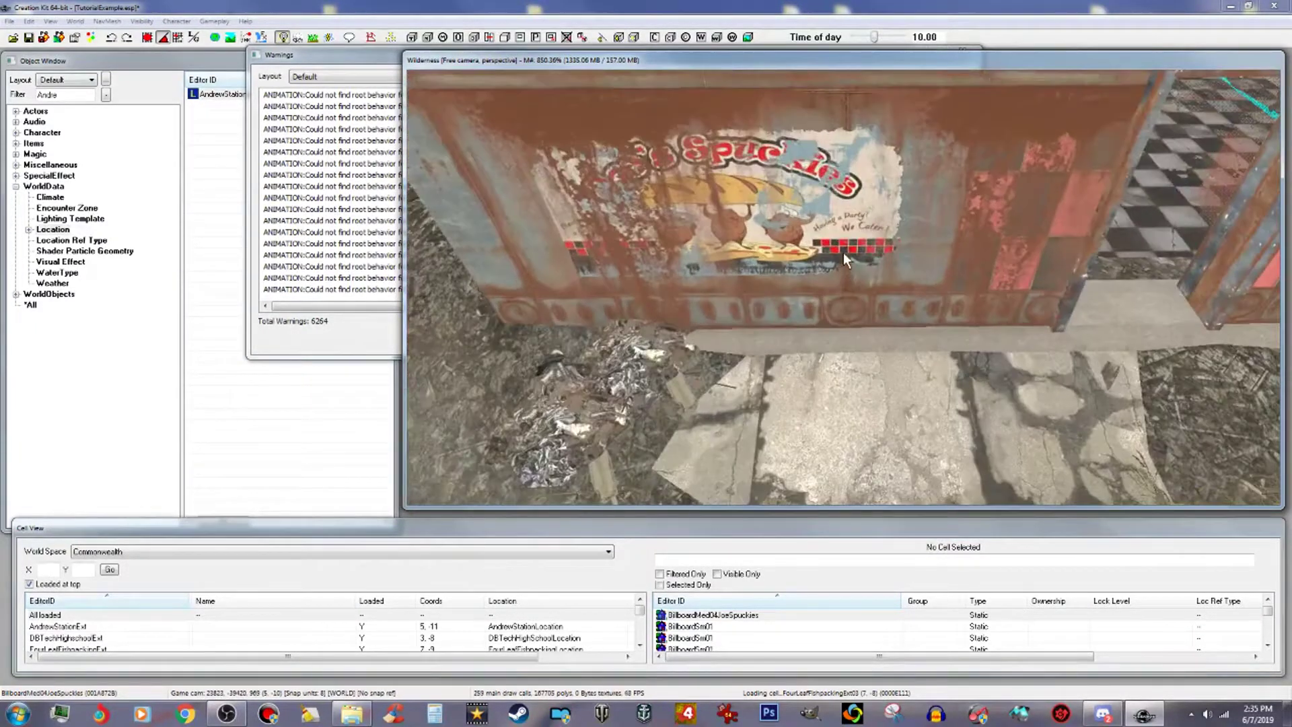
pyautogui.click(840, 217)
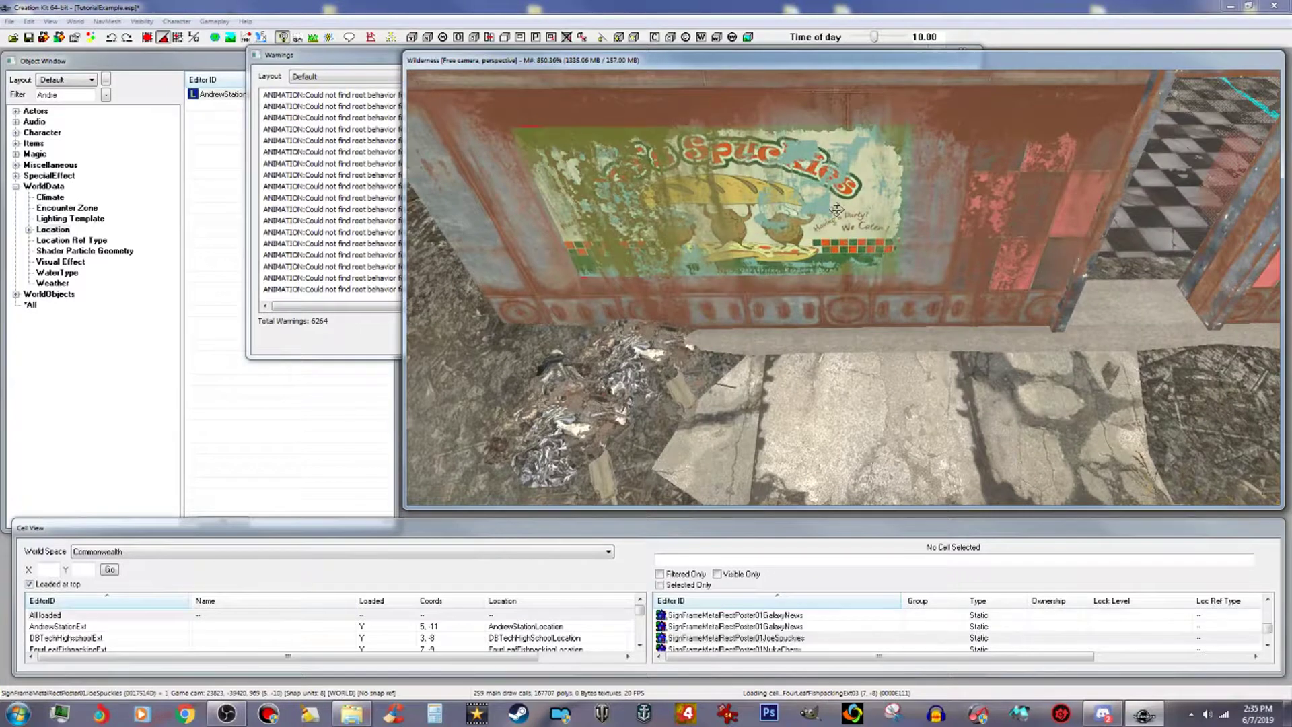
# Add the doorway section, both adjoining front walls, the roof panel beside the billboard and both front corner pieces to the selection.
pyautogui.scroll(-3, 888, 245)
pyautogui.scroll(-3, 898, 249)
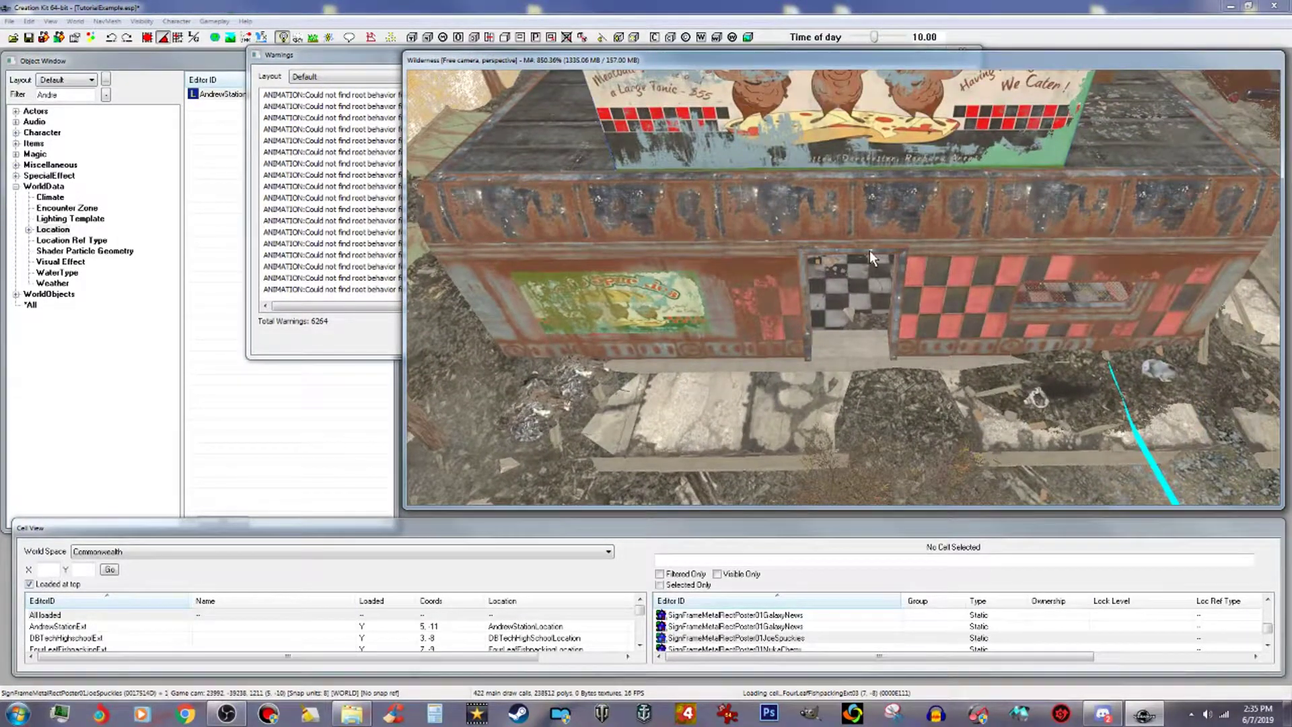
pyautogui.click(889, 232)
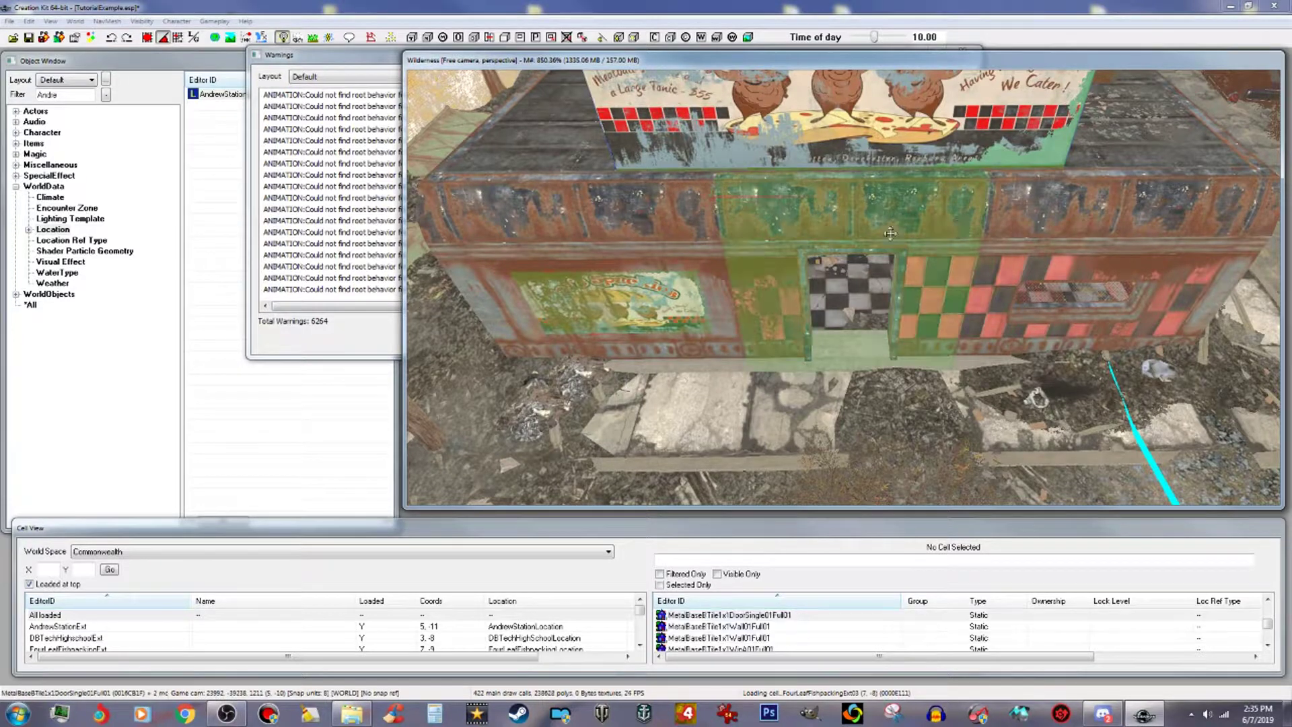
pyautogui.keyDown('ctrl'); pyautogui.click(1020, 226); pyautogui.keyUp('ctrl')
pyautogui.keyDown('ctrl'); pyautogui.click(641, 220); pyautogui.keyUp('ctrl')
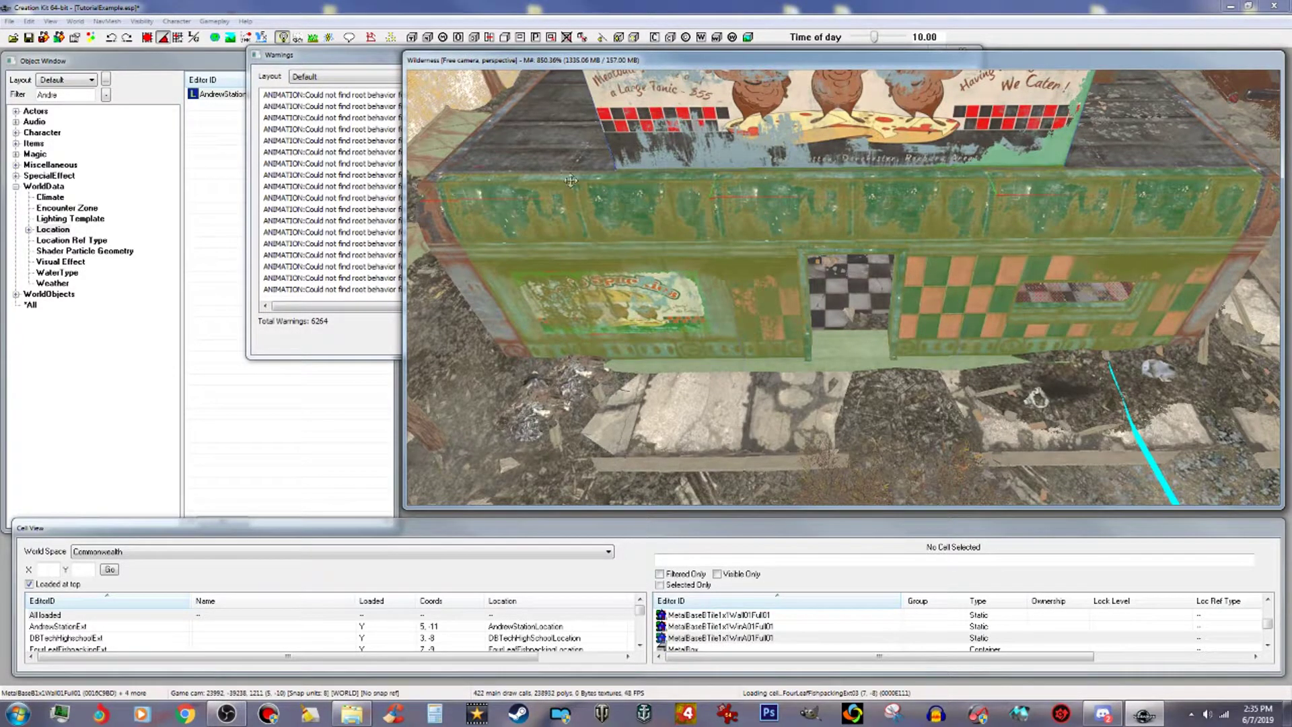
pyautogui.keyDown('ctrl'); pyautogui.click(547, 163); pyautogui.keyUp('ctrl')
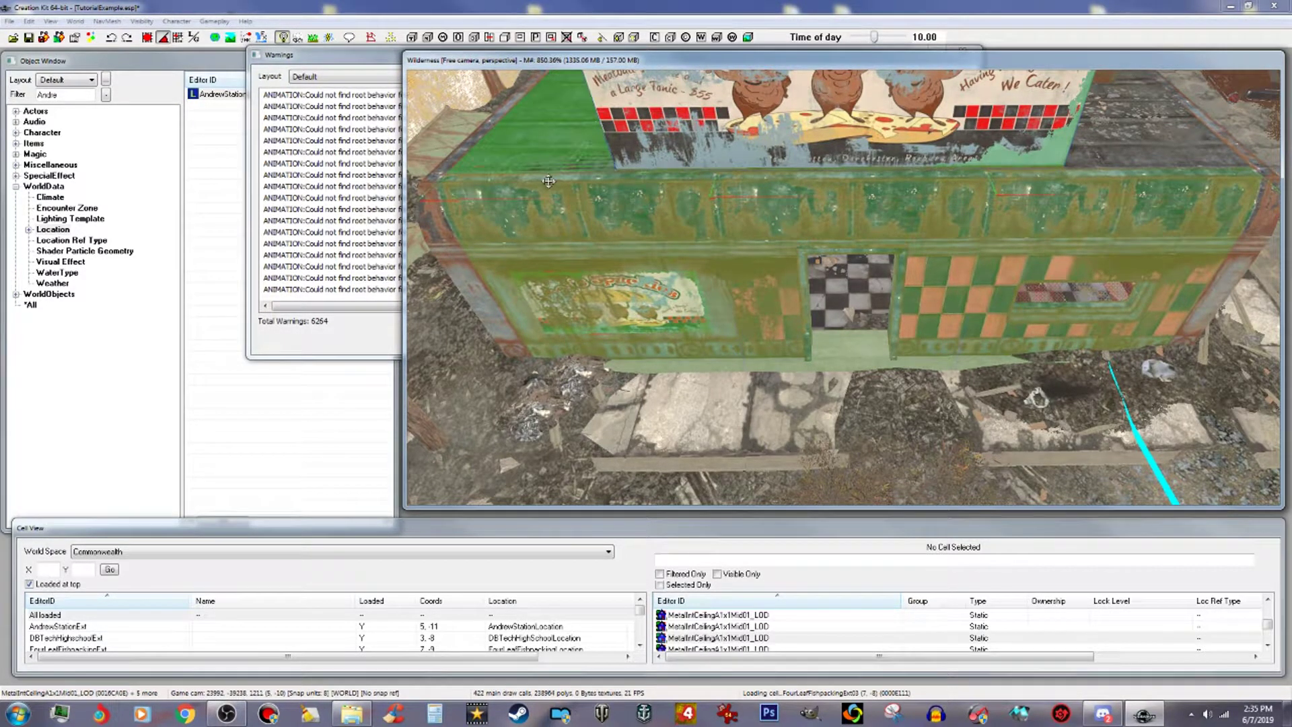
pyautogui.keyDown('ctrl'); pyautogui.click(424, 228); pyautogui.keyUp('ctrl')
pyautogui.moveTo(910, 272); pyautogui.dragTo(880, 277, button='middle')
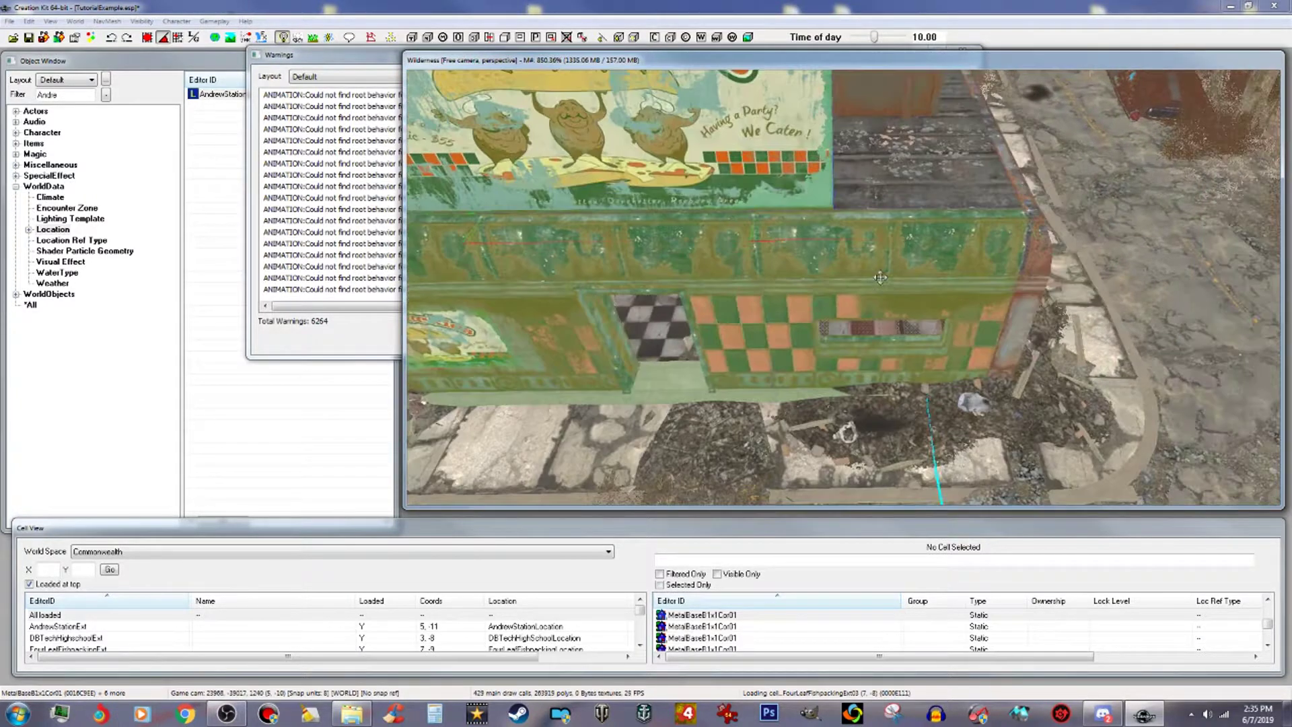
pyautogui.keyDown('ctrl'); pyautogui.click(1008, 248); pyautogui.keyUp('ctrl')
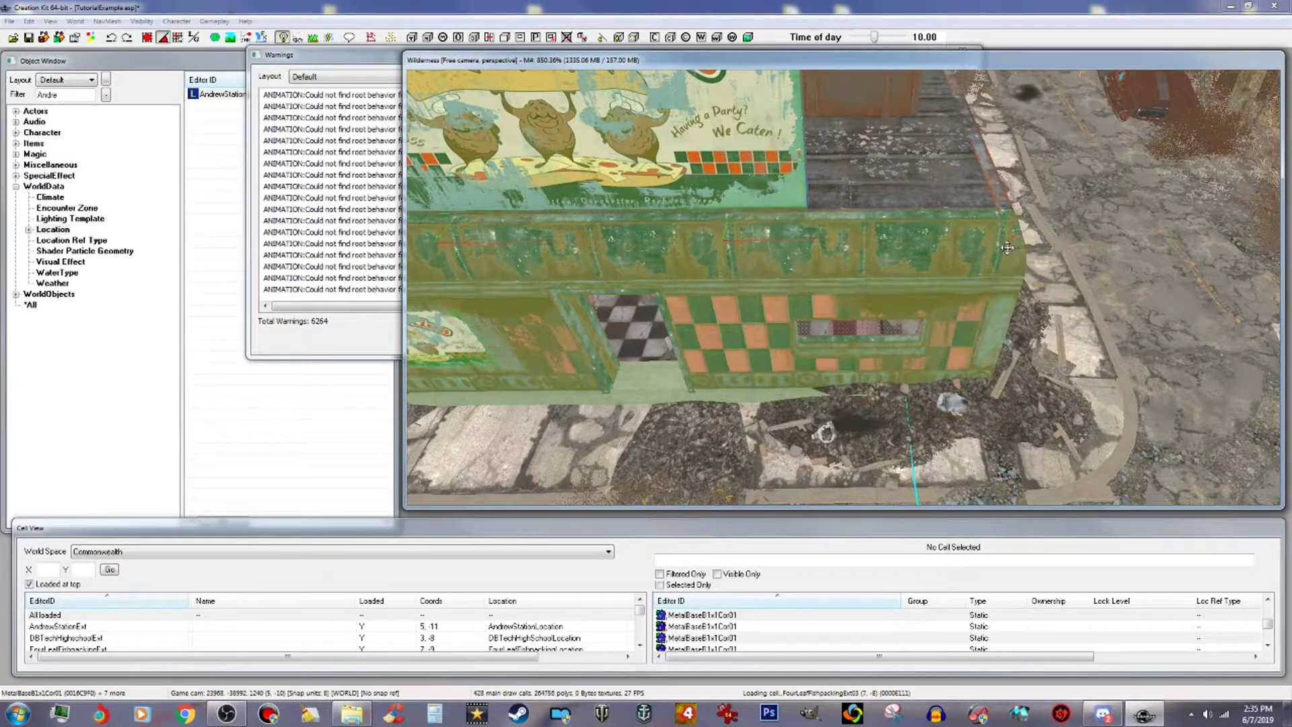
# Add the road-side roof panel, the large rooftop unit, the wall pieces behind it and the neighbouring rear roof panel to the selection.
pyautogui.keyDown('ctrl'); pyautogui.click(943, 191); pyautogui.keyUp('ctrl')
pyautogui.moveTo(945, 187); pyautogui.dragTo(951, 217, button='middle')
pyautogui.keyDown('ctrl'); pyautogui.click(945, 223); pyautogui.keyUp('ctrl')
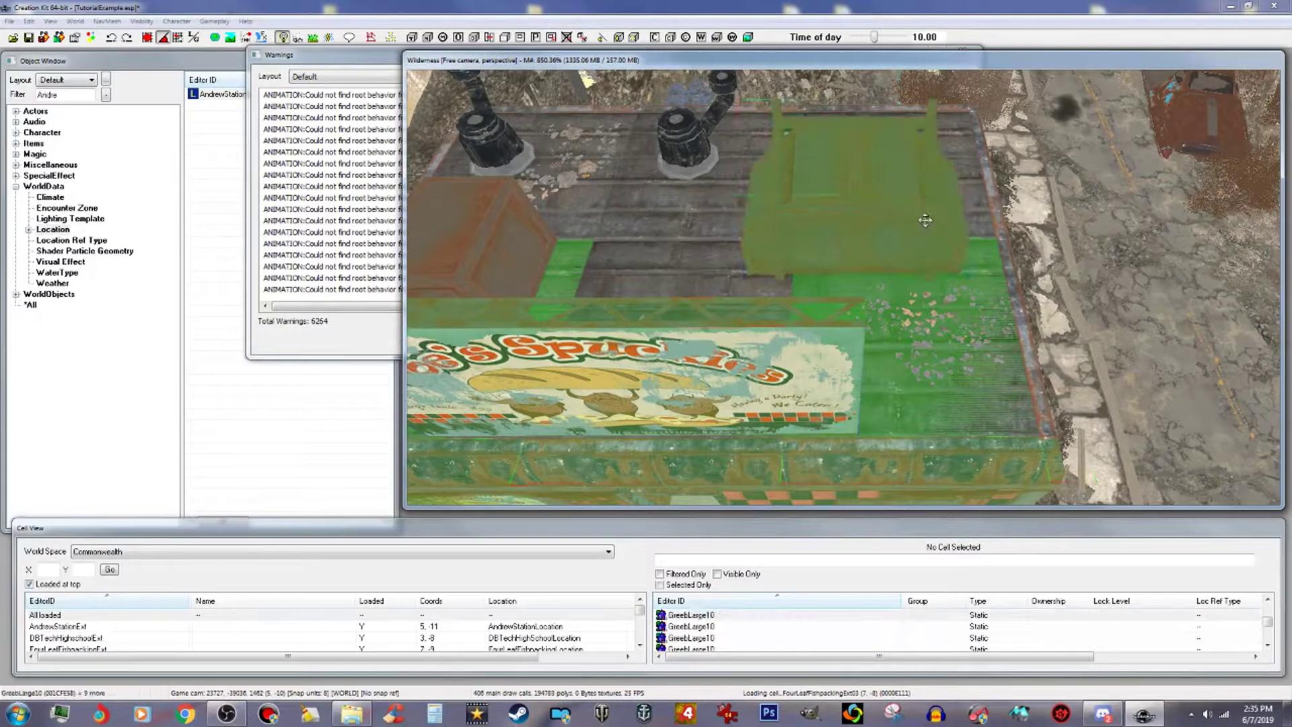
pyautogui.keyDown('ctrl'); pyautogui.click(969, 195); pyautogui.keyUp('ctrl')
pyautogui.keyDown('ctrl'); pyautogui.click(973, 116); pyautogui.keyUp('ctrl')
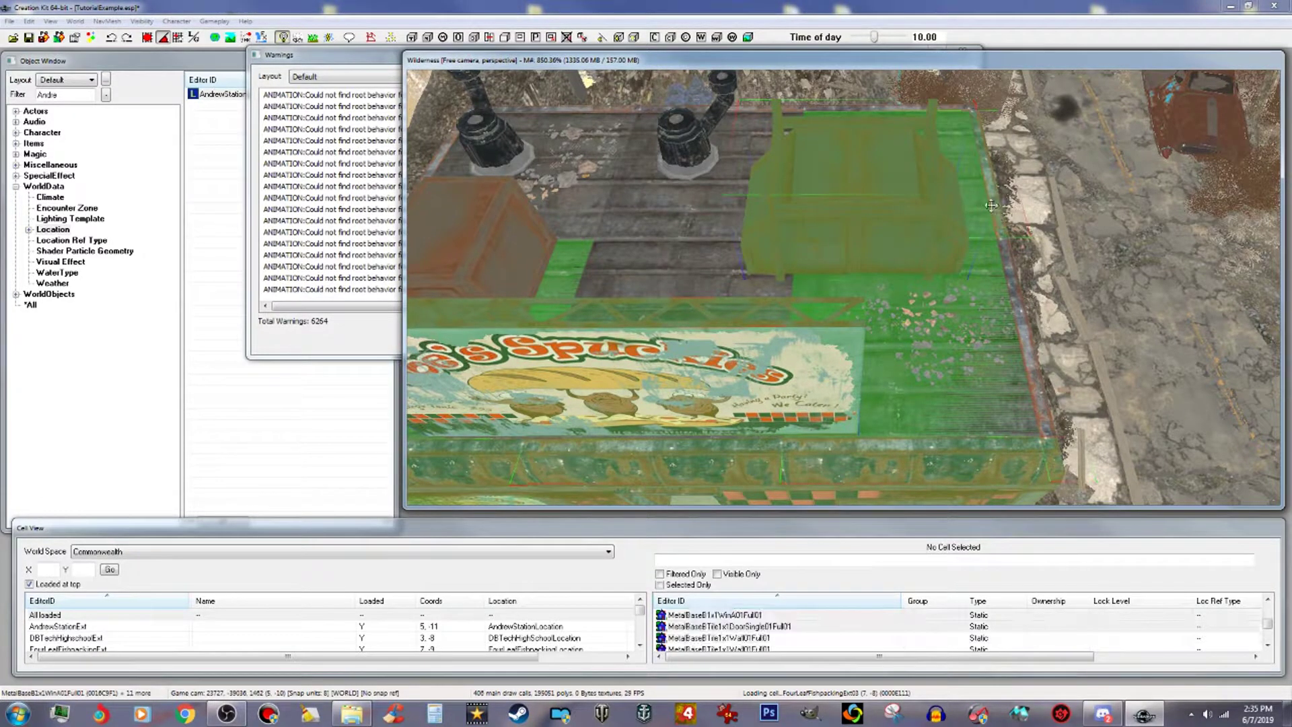
pyautogui.keyDown('ctrl'); pyautogui.click(742, 200); pyautogui.keyUp('ctrl')
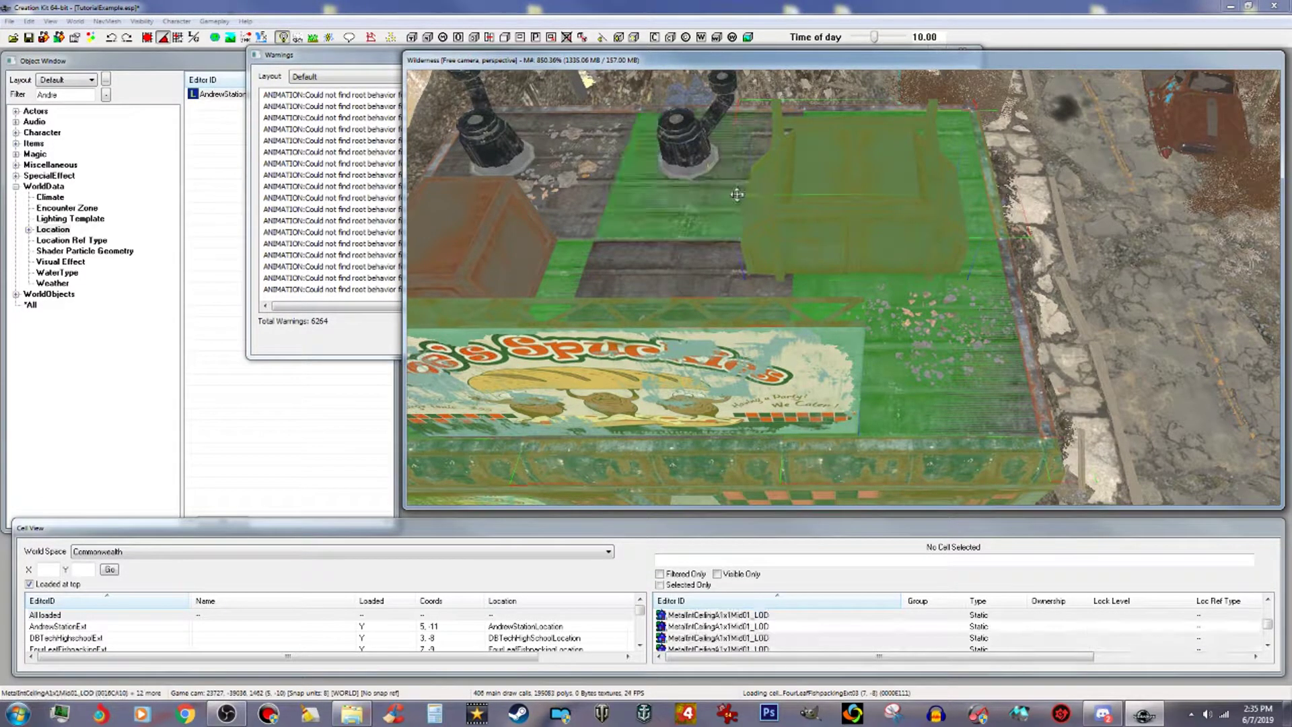
# Add the two roof vents, the second rooftop unit and more of the central and rear roof panels to the selection.
pyautogui.keyDown('ctrl'); pyautogui.click(703, 164); pyautogui.keyUp('ctrl')
pyautogui.keyDown('ctrl'); pyautogui.click(486, 154); pyautogui.keyUp('ctrl')
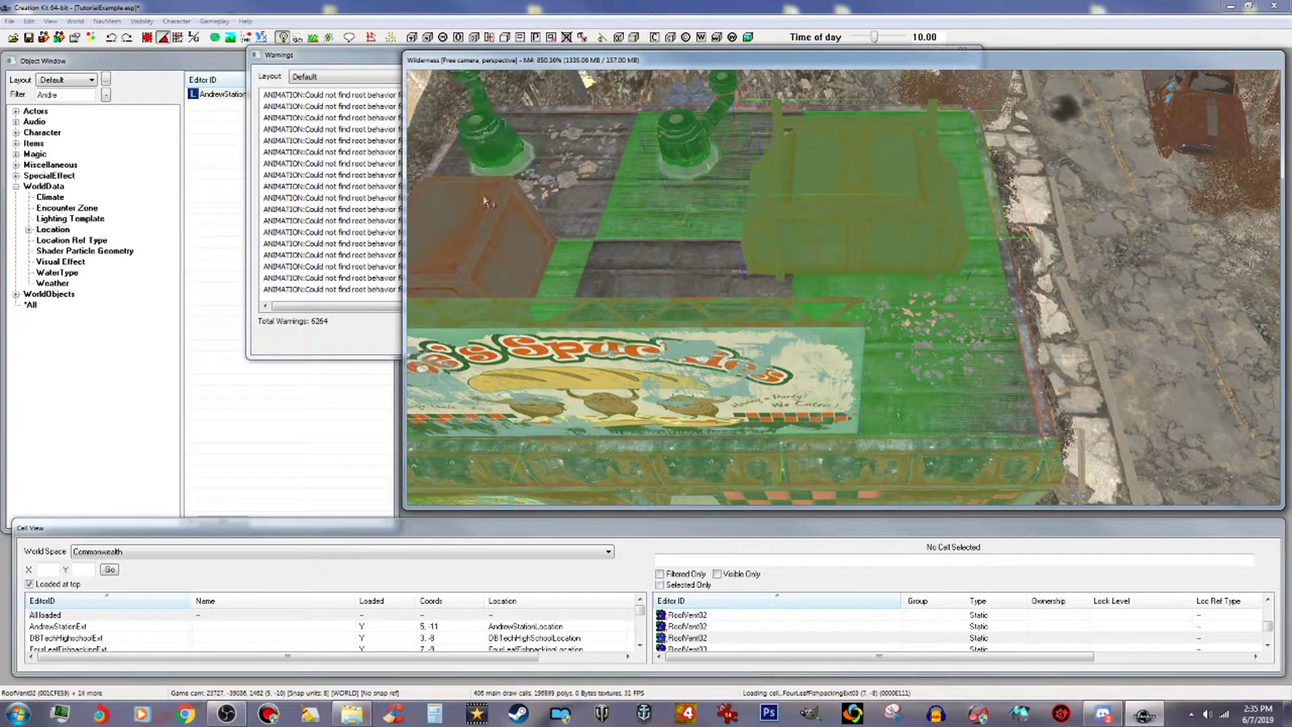
pyautogui.keyDown('ctrl'); pyautogui.click(479, 234); pyautogui.keyUp('ctrl')
pyautogui.keyDown('ctrl'); pyautogui.click(631, 279); pyautogui.keyUp('ctrl')
pyautogui.keyDown('ctrl'); pyautogui.click(577, 221); pyautogui.keyUp('ctrl')
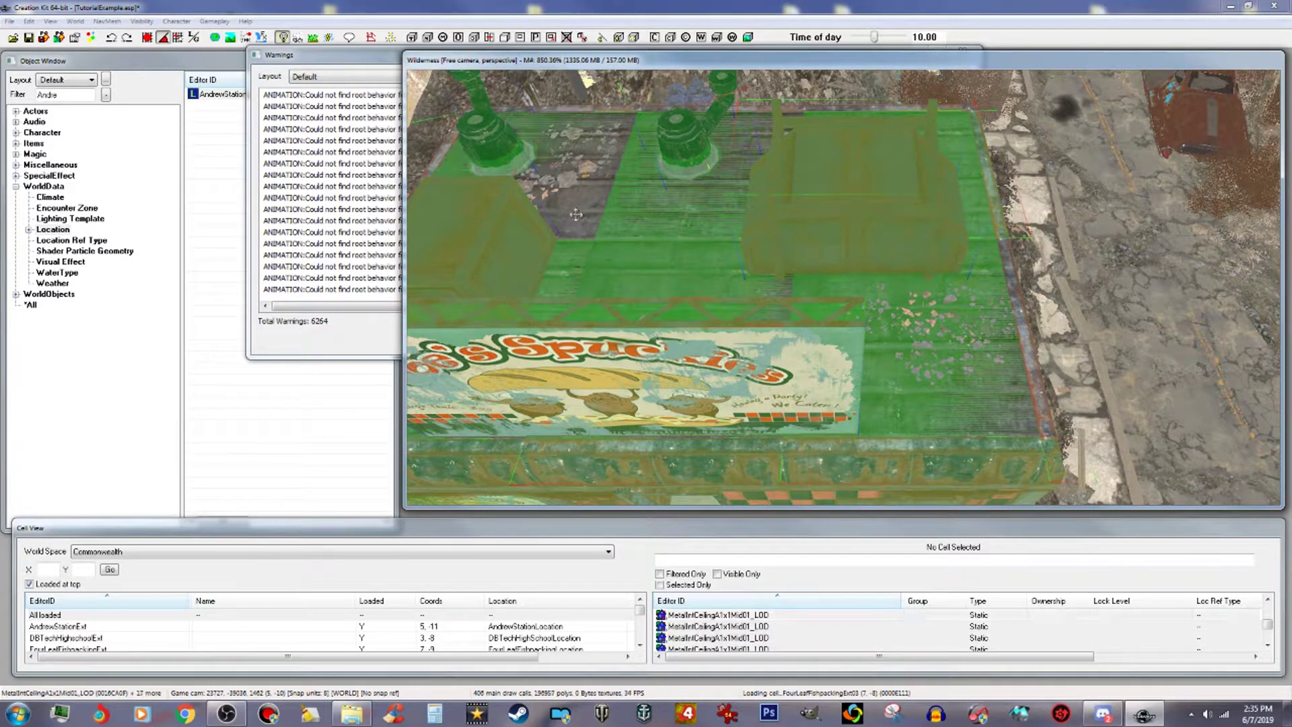
# Add the unselected checkered wall section on the road side and the corner piece at its rear end to the selection.
pyautogui.scroll(2, 773, 251)
pyautogui.keyDown('shift'); pyautogui.moveTo(773, 251); pyautogui.dragTo(740, 225, button='middle'); pyautogui.keyUp('shift')
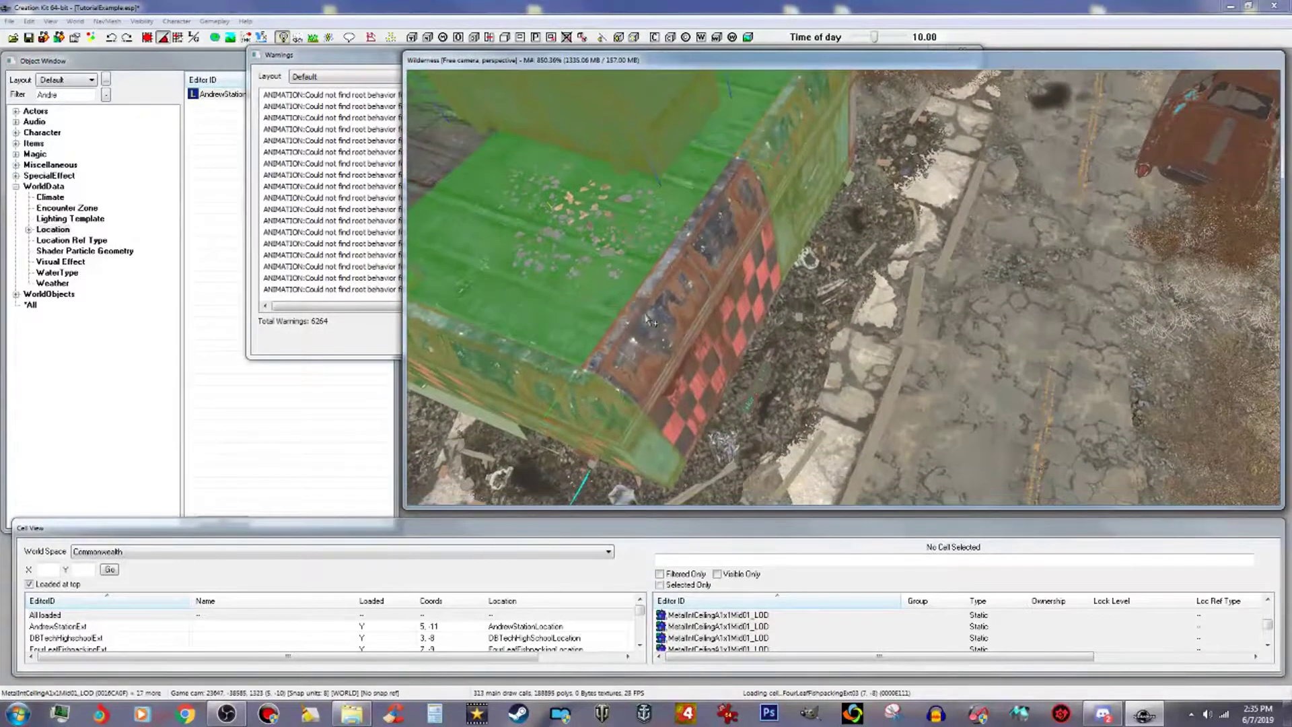
pyautogui.keyDown('ctrl'); pyautogui.click(651, 321); pyautogui.keyUp('ctrl')
pyautogui.keyDown('shift'); pyautogui.moveTo(696, 281); pyautogui.dragTo(680, 304, button='middle'); pyautogui.keyUp('shift')
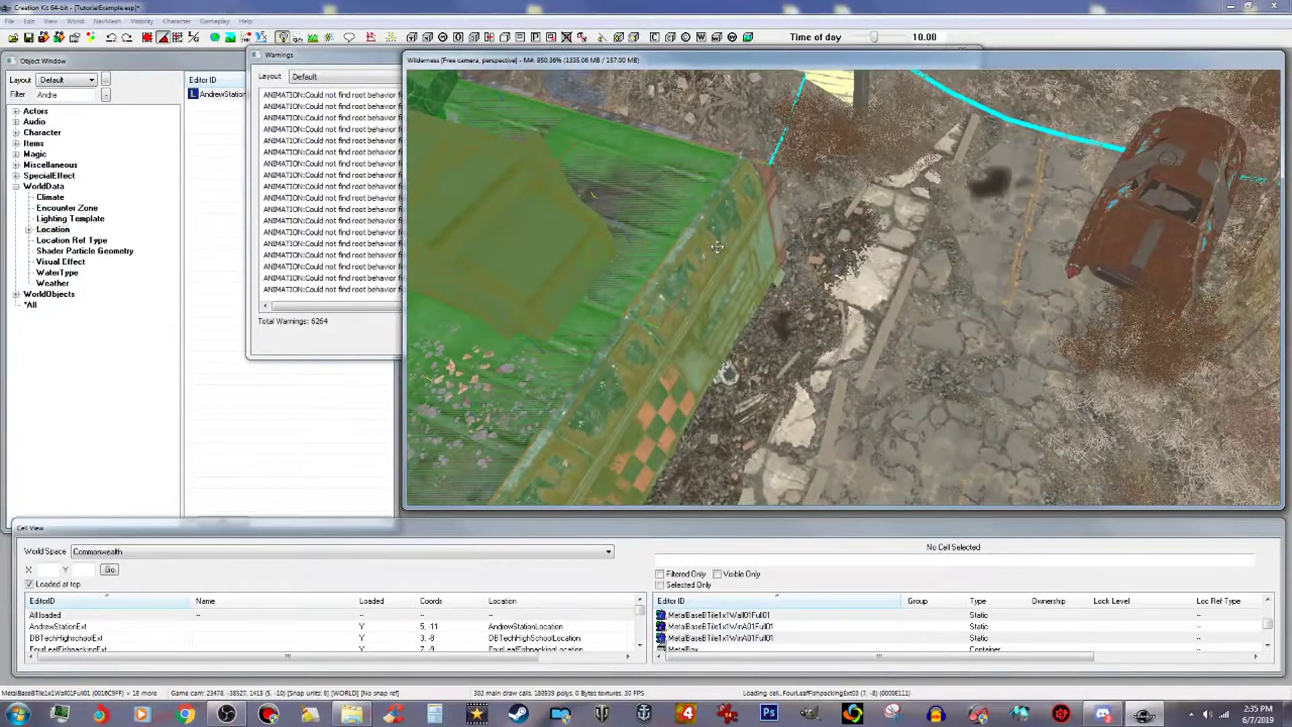
pyautogui.keyDown('ctrl'); pyautogui.click(766, 179); pyautogui.keyUp('ctrl')
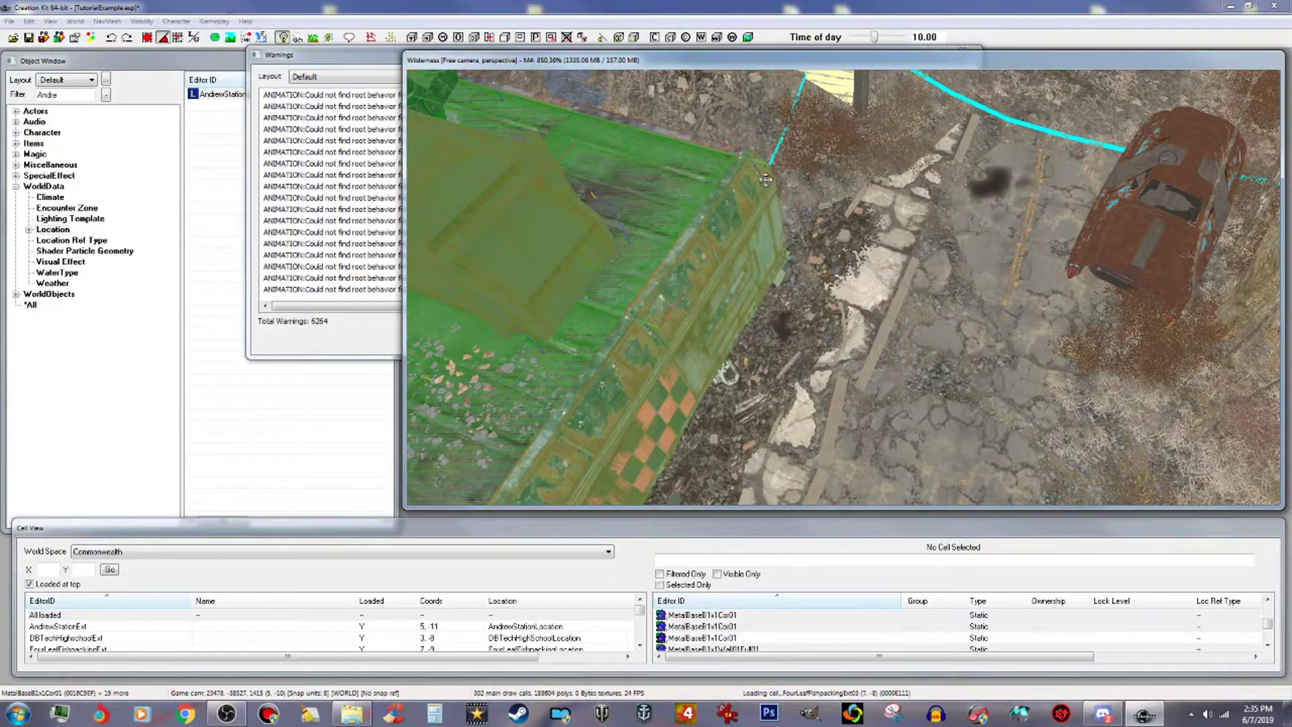
# Add the wall sections along the back of the diner to the selection.
pyautogui.scroll(2, 766, 179)
pyautogui.keyDown('shift'); pyautogui.moveTo(766, 179); pyautogui.dragTo(644, 199, button='middle'); pyautogui.keyUp('shift')
pyautogui.keyDown('ctrl'); pyautogui.click(767, 156); pyautogui.keyUp('ctrl')
pyautogui.keyDown('shift'); pyautogui.moveTo(804, 144); pyautogui.dragTo(792, 177, button='middle'); pyautogui.keyUp('shift')
pyautogui.keyDown('ctrl'); pyautogui.click(790, 162); pyautogui.keyUp('ctrl')
pyautogui.moveTo(851, 126); pyautogui.dragTo(836, 166, button='middle')
pyautogui.scroll(3, 835, 172)
pyautogui.keyDown('ctrl'); pyautogui.click(828, 144); pyautogui.keyUp('ctrl')
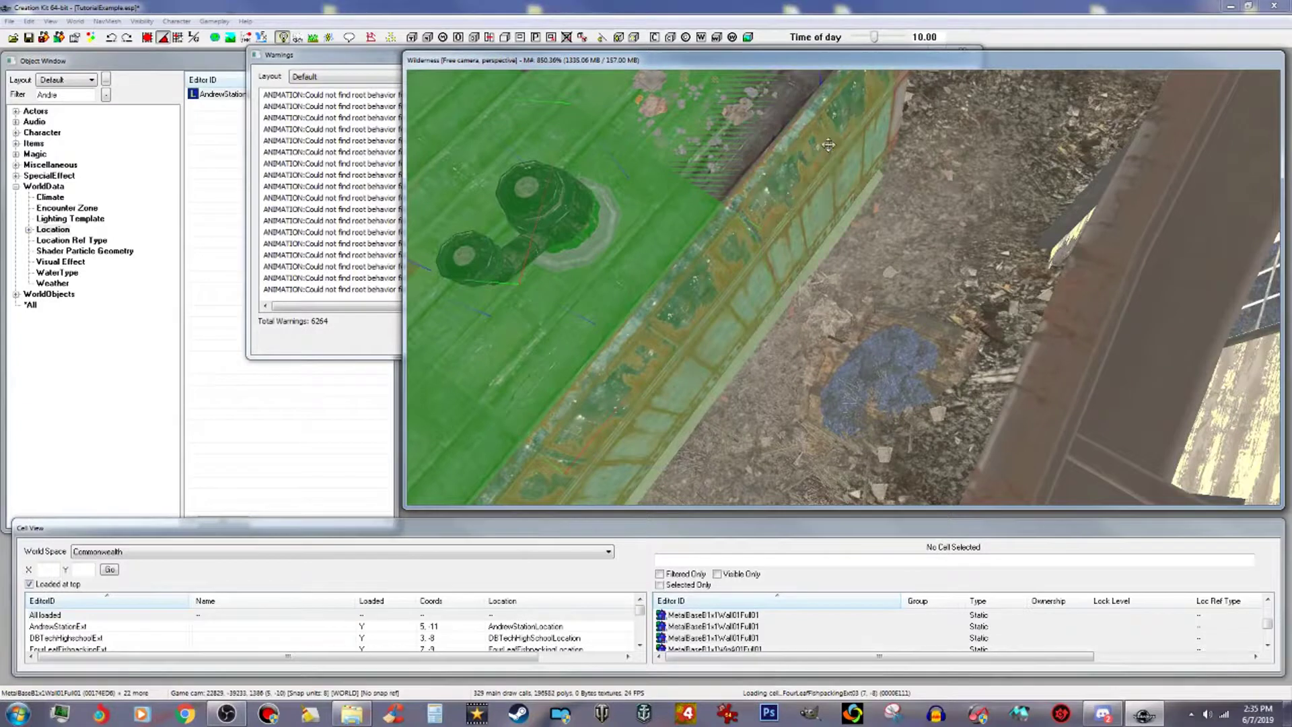
# Add the far rear corner piece and the adjoining side walls to the selection, and examine the diner interior around the stools.
pyautogui.moveTo(828, 145); pyautogui.dragTo(828, 163, button='middle')
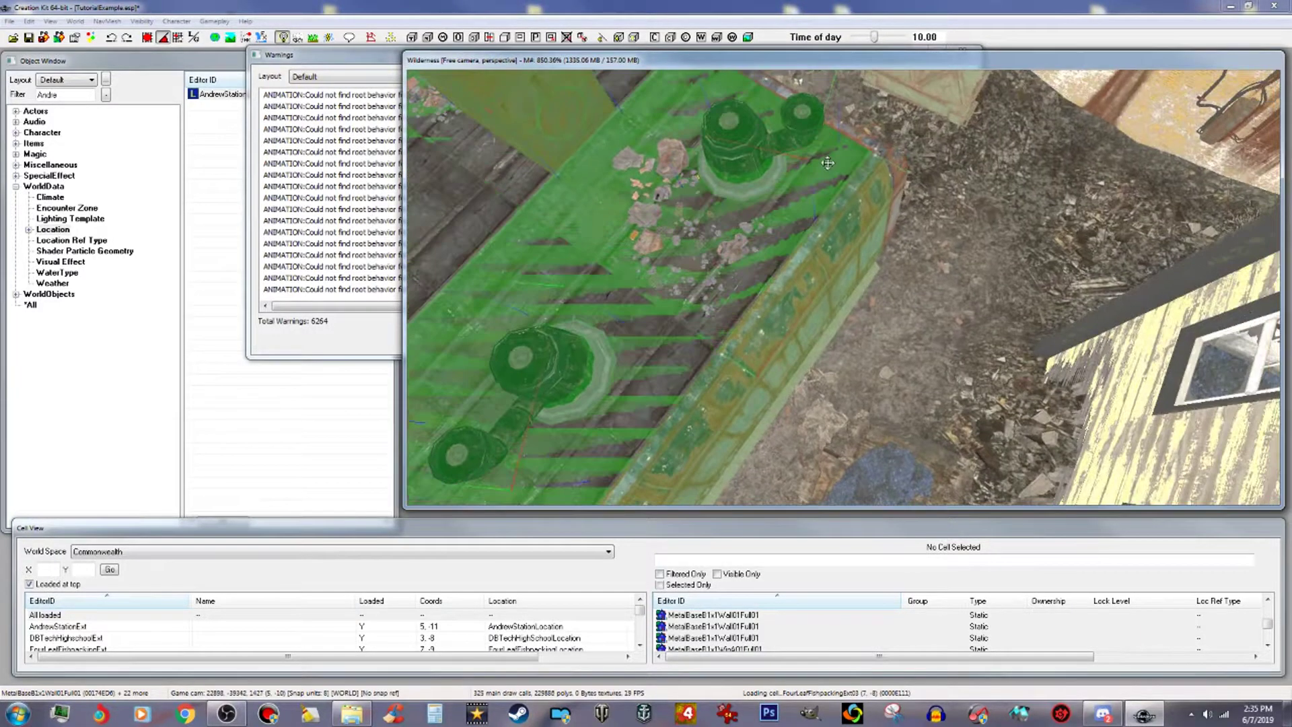
pyautogui.keyDown('ctrl'); pyautogui.click(898, 169); pyautogui.keyUp('ctrl')
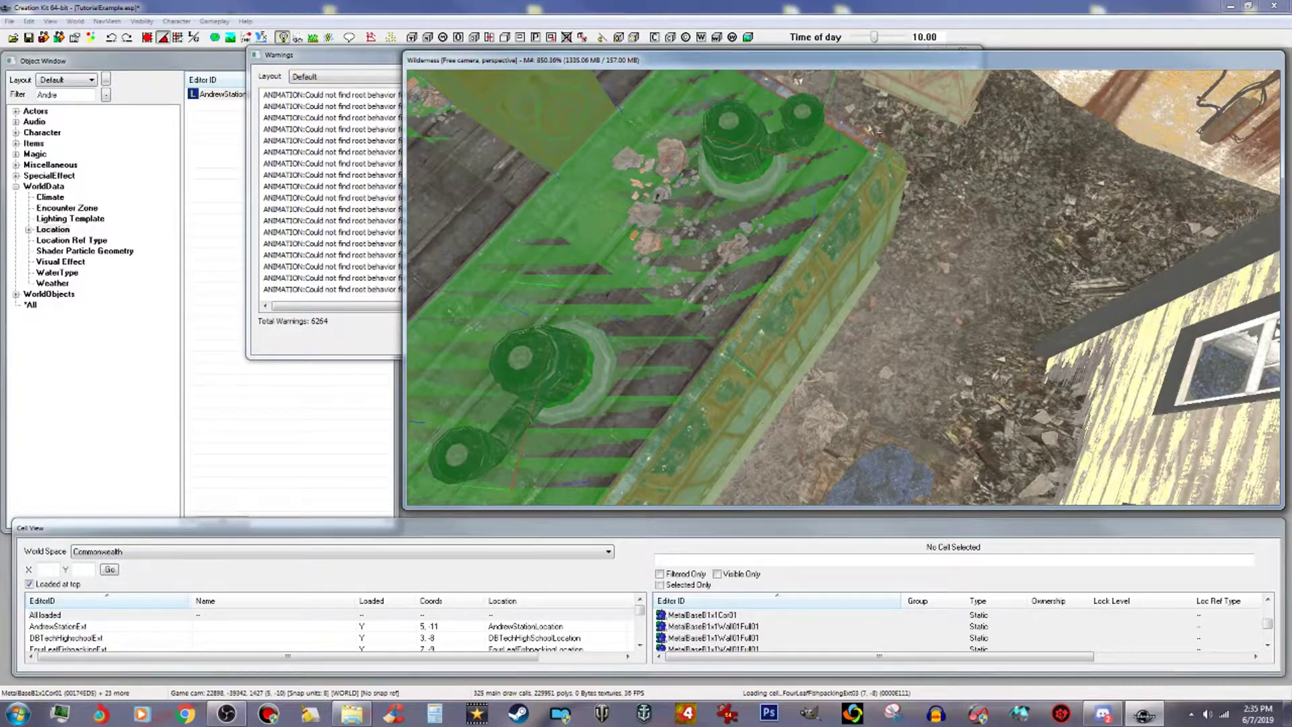
pyautogui.keyDown('ctrl'); pyautogui.click(870, 138); pyautogui.keyUp('ctrl')
pyautogui.moveTo(869, 137); pyautogui.dragTo(886, 171, button='middle')
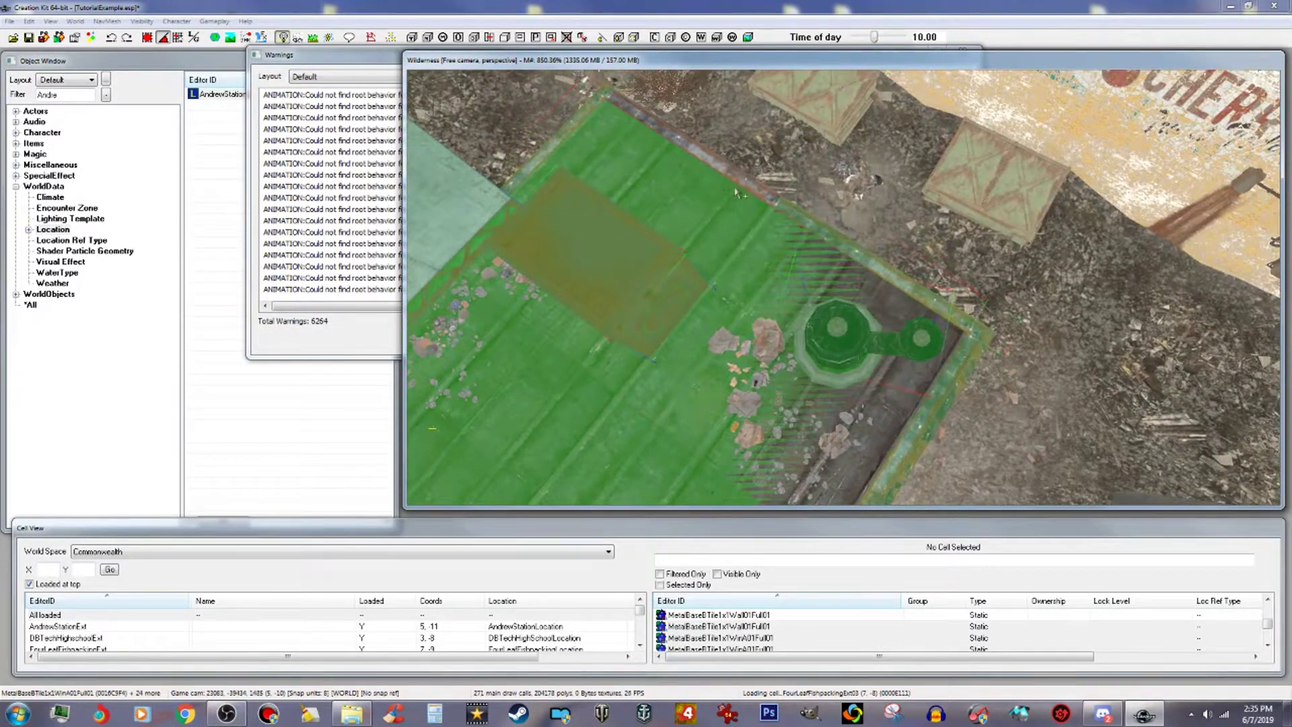
pyautogui.keyDown('ctrl'); pyautogui.click(755, 193); pyautogui.keyUp('ctrl')
pyautogui.moveTo(755, 228); pyautogui.dragTo(826, 216, button='middle')
pyautogui.scroll(3, 851, 209)
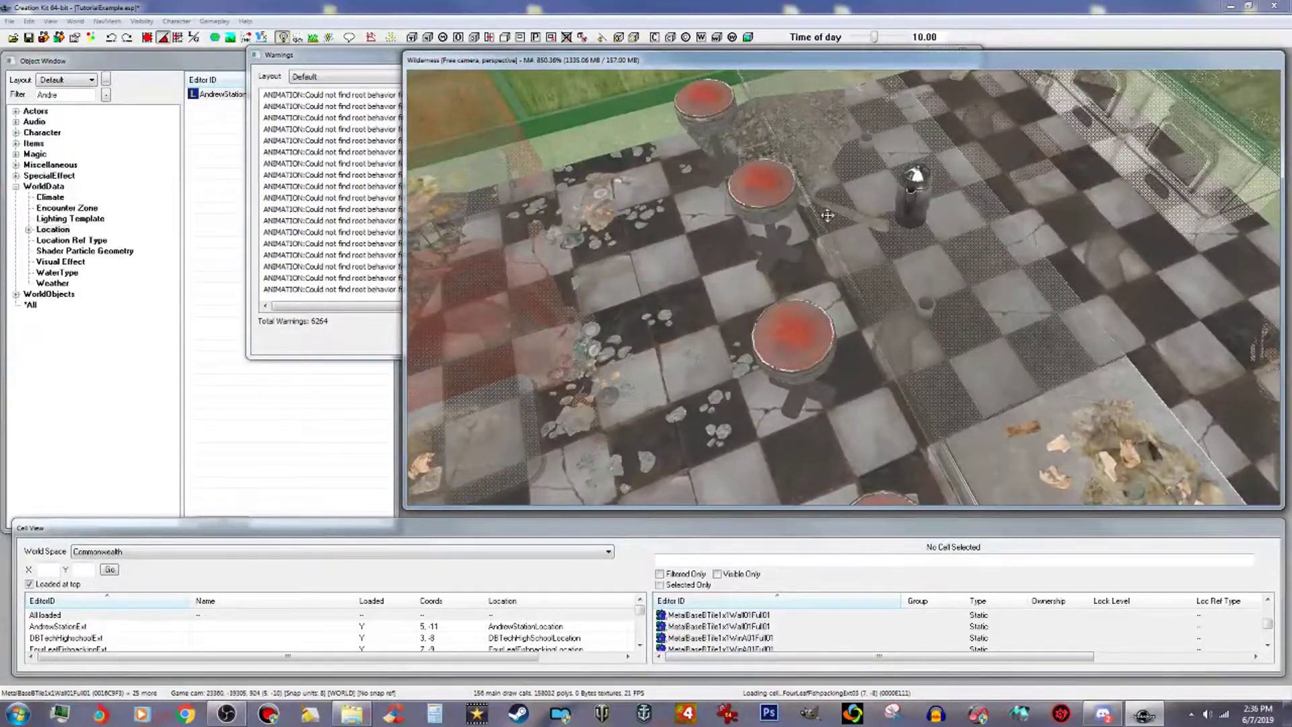
pyautogui.scroll(3, 789, 230)
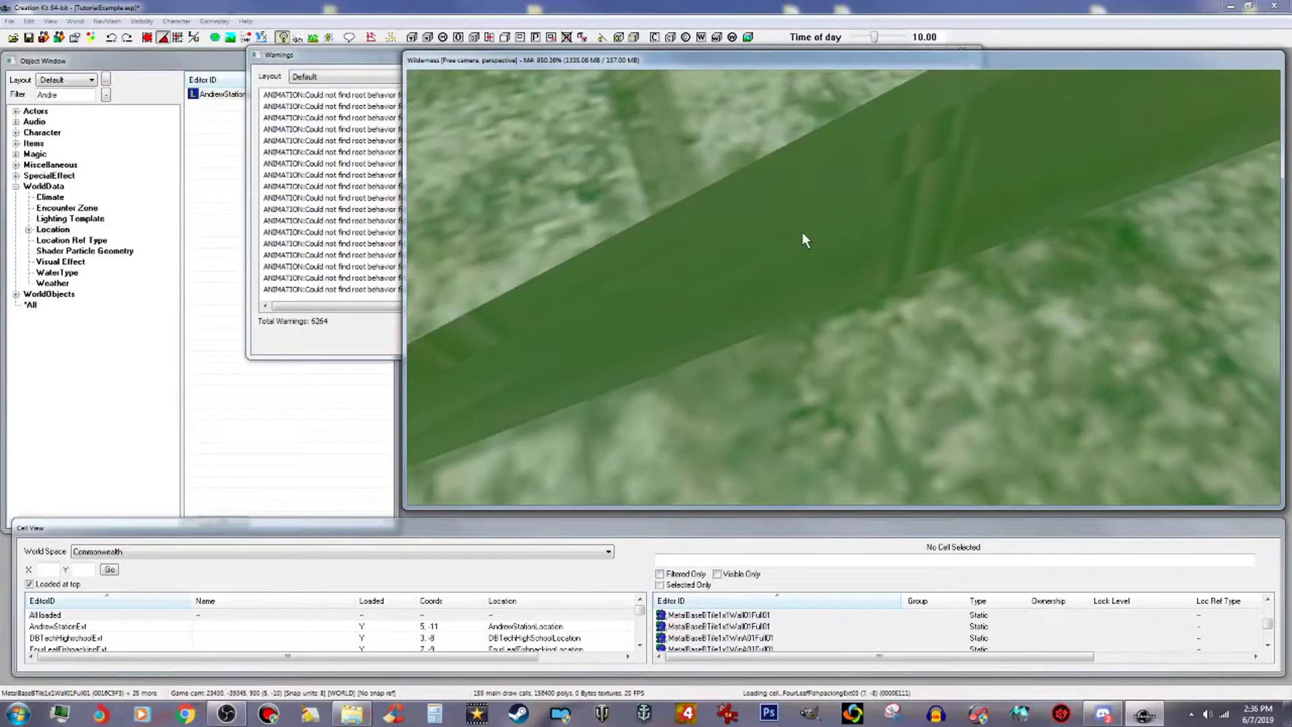
pyautogui.scroll(-3, 802, 234)
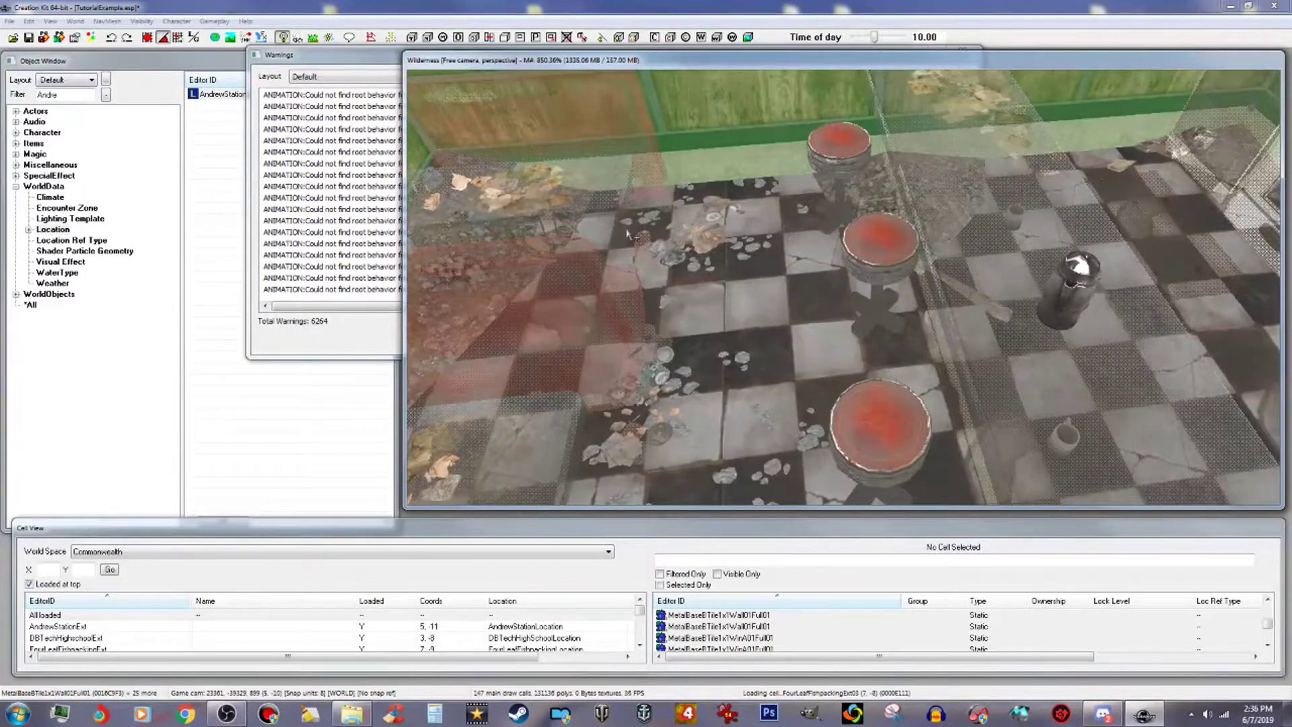
# Add the checkered floor sections in the littered corner beyond the row of stools to the selection.
pyautogui.click(601, 244)
pyautogui.moveTo(479, 318); pyautogui.dragTo(482, 311, button='middle')
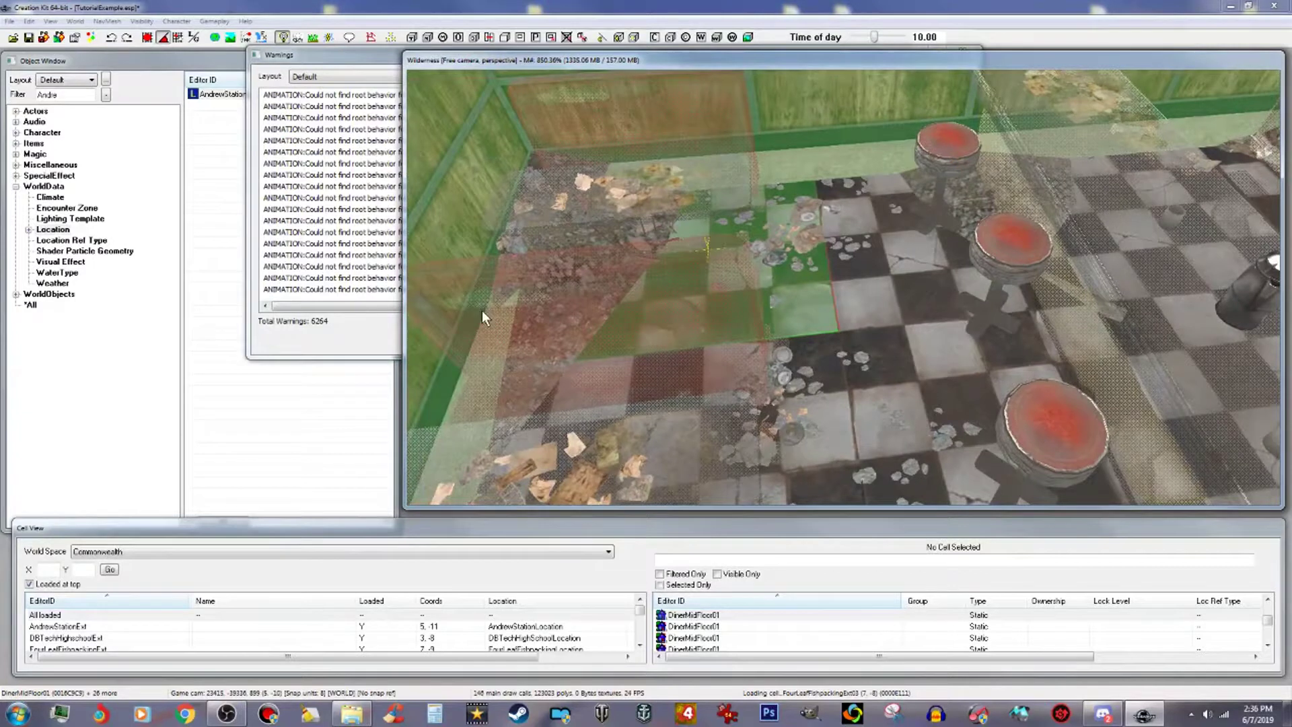
pyautogui.keyDown('ctrl'); pyautogui.click(548, 404); pyautogui.keyUp('ctrl')
pyautogui.moveTo(588, 401); pyautogui.dragTo(527, 403, button='middle')
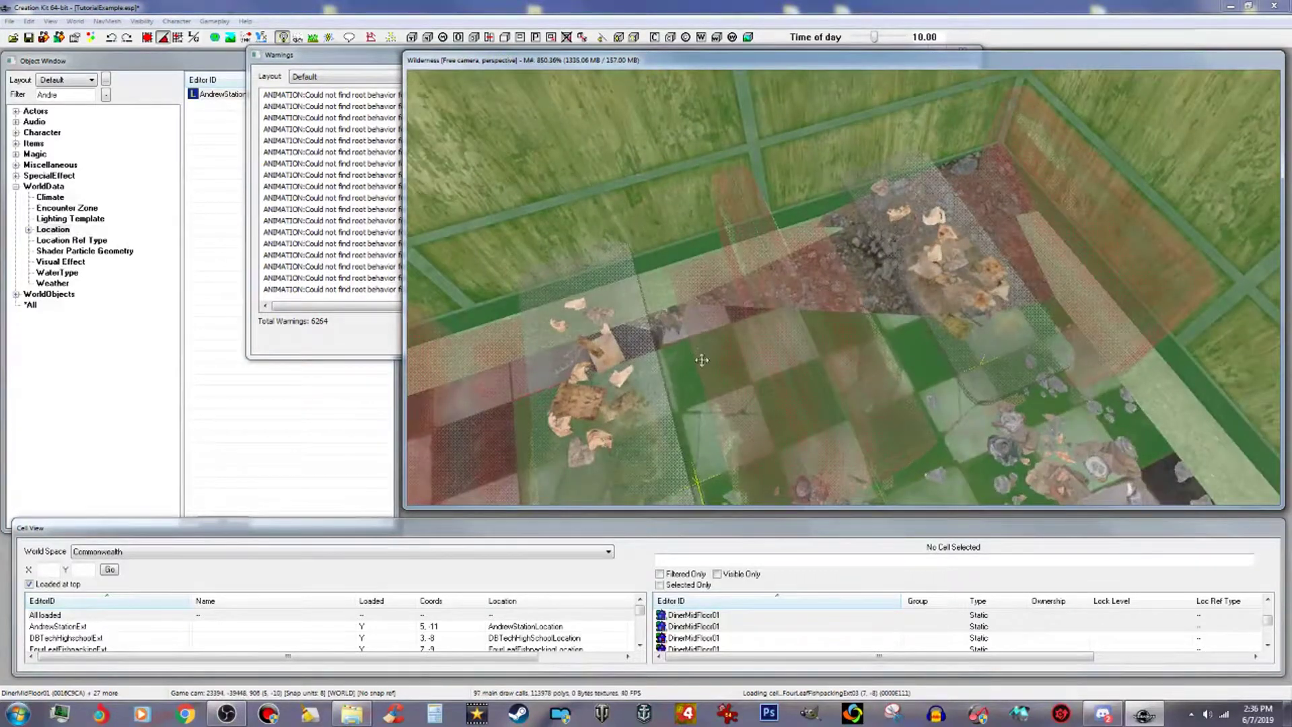
pyautogui.keyDown('ctrl'); pyautogui.click(695, 318); pyautogui.keyUp('ctrl')
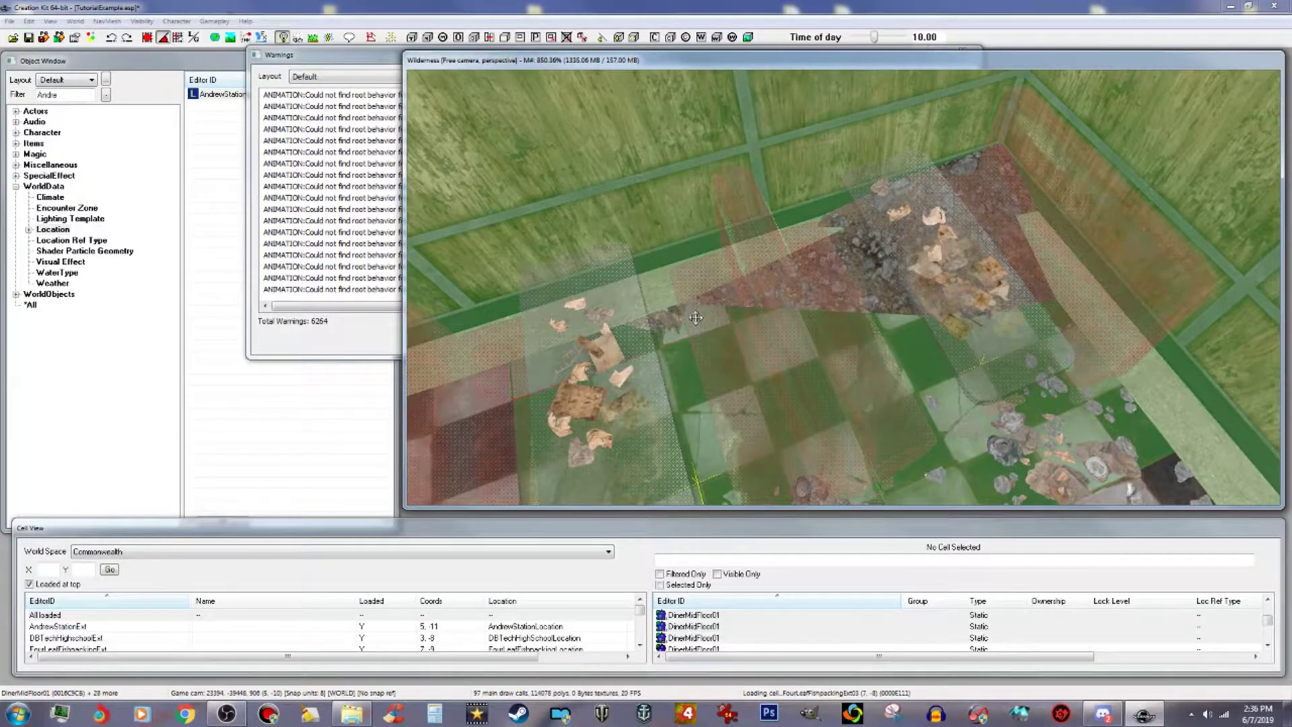
pyautogui.keyDown('ctrl'); pyautogui.click(493, 396); pyautogui.keyUp('ctrl')
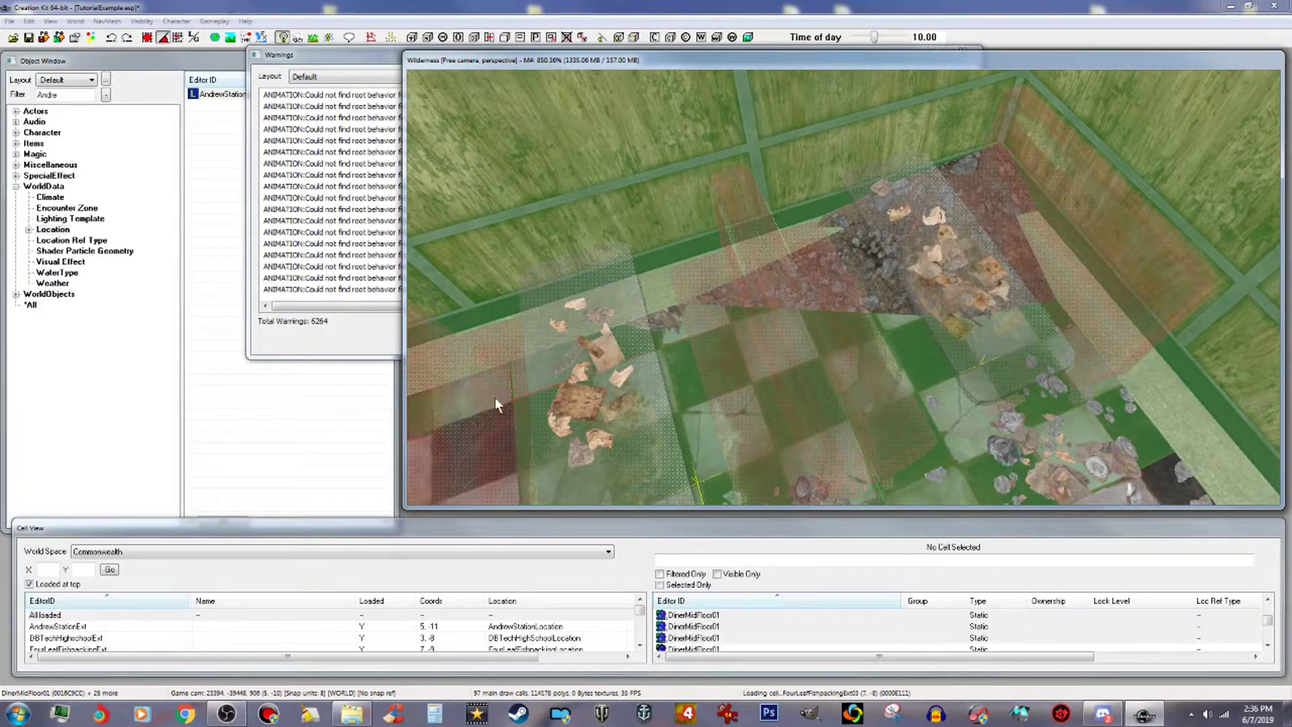
# Add the next checkered floor sections along the wall, up to and past the rubble-filled gap, to the selection.
pyautogui.scroll(5, 511, 396)
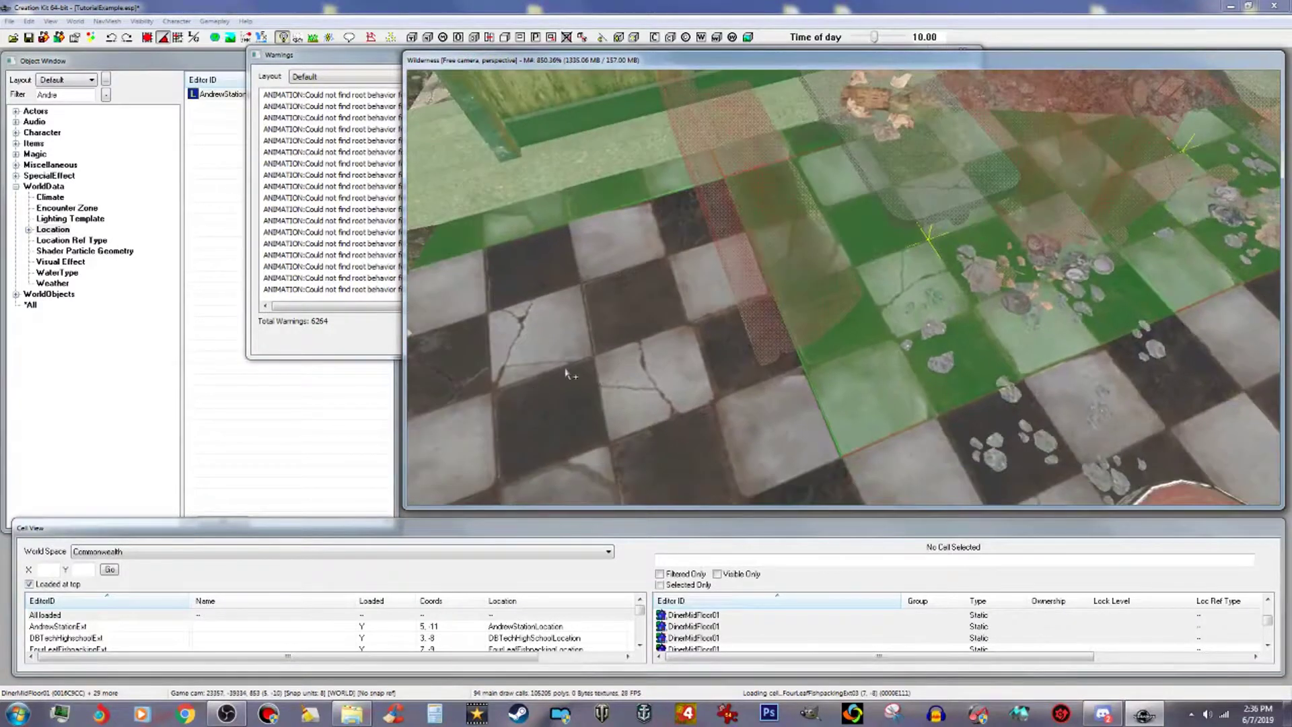
pyautogui.keyDown('ctrl'); pyautogui.click(627, 298); pyautogui.keyUp('ctrl')
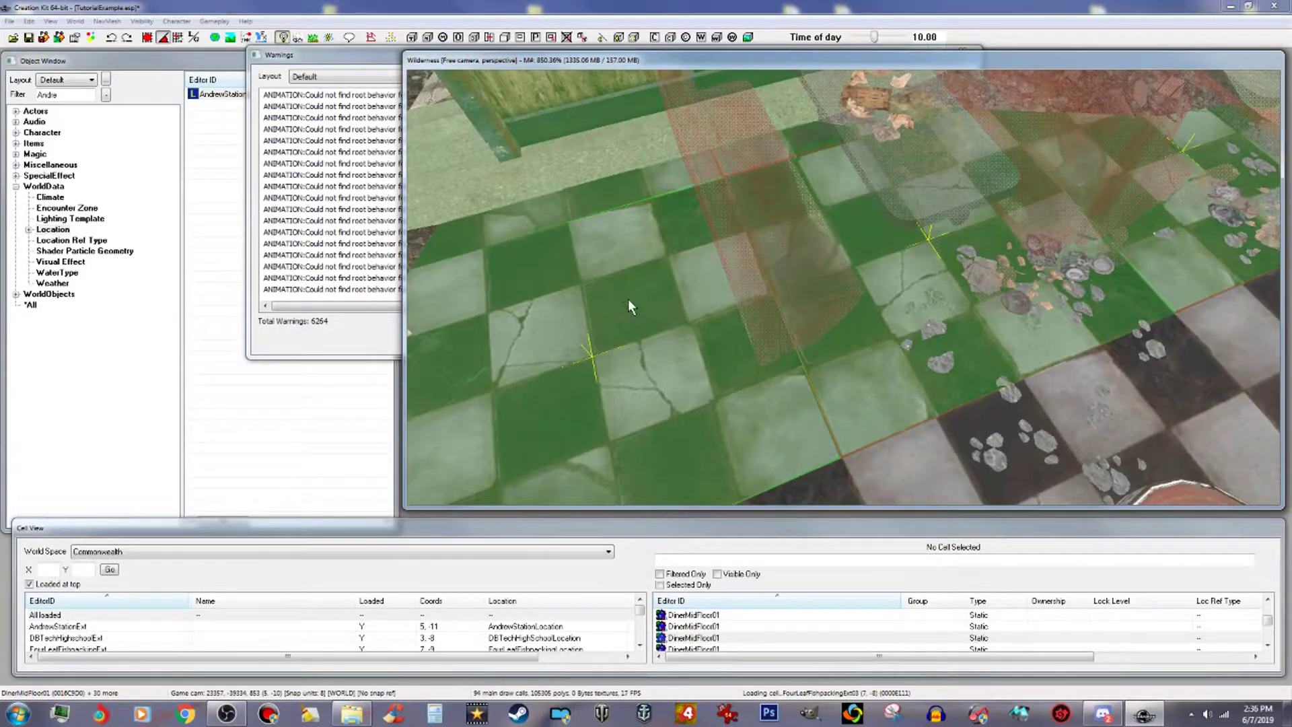
pyautogui.scroll(5, 628, 300)
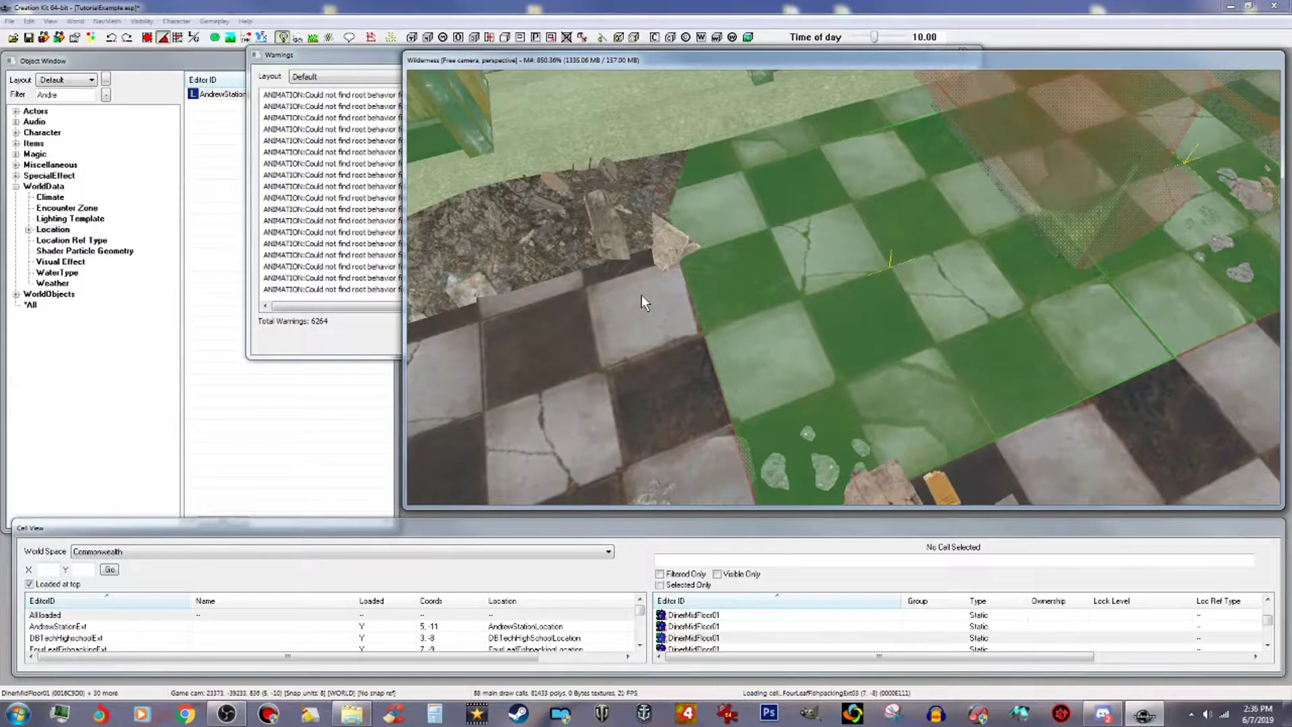
pyautogui.keyDown('ctrl'); pyautogui.click(625, 330); pyautogui.keyUp('ctrl')
pyautogui.keyDown('shift'); pyautogui.moveTo(626, 330); pyautogui.dragTo(613, 325, button='middle'); pyautogui.keyUp('shift')
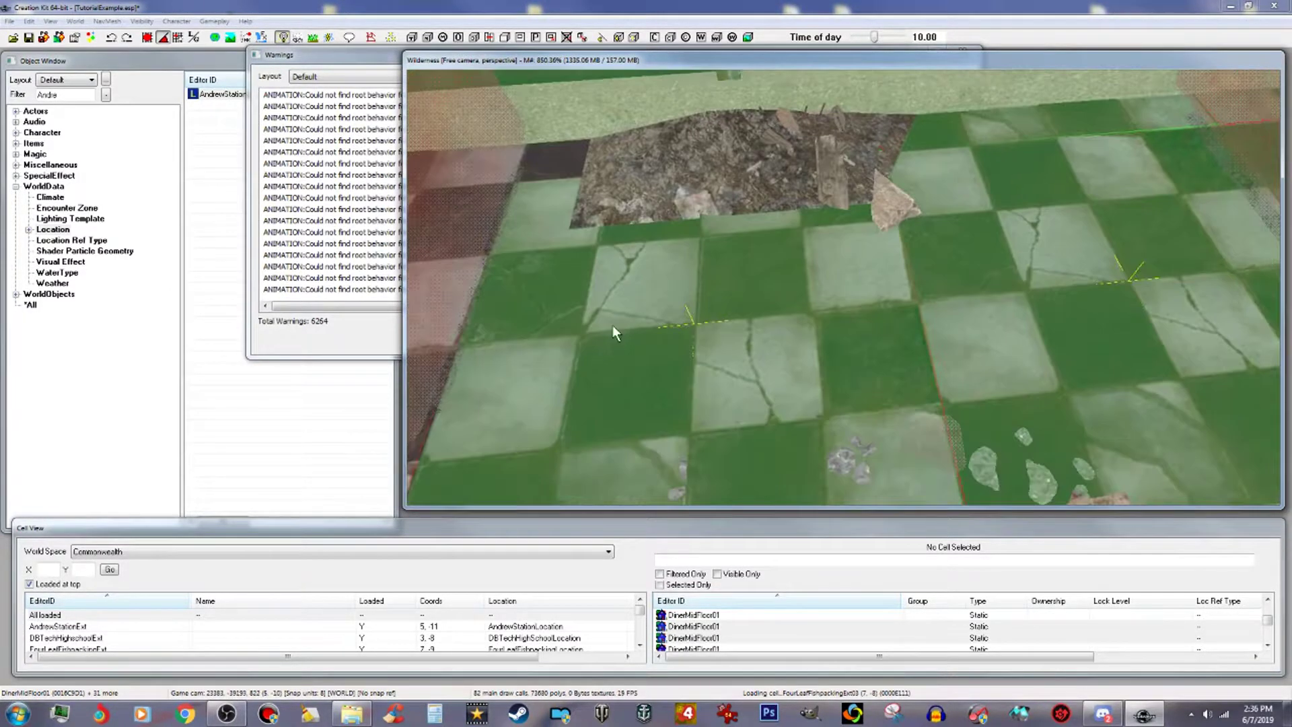
# Add the remaining floor sections between the rubble-filled gap and the end corner with the rubble patches to the selection.
pyautogui.keyDown('ctrl'); pyautogui.click(576, 160); pyautogui.keyUp('ctrl')
pyautogui.moveTo(633, 230)
pyautogui.keyDown('shift'); pyautogui.mouseDown(button='middle')
pyautogui.moveTo(605, 239)
pyautogui.moveTo(615, 247)
pyautogui.mouseUp(button='middle'); pyautogui.keyUp('shift')
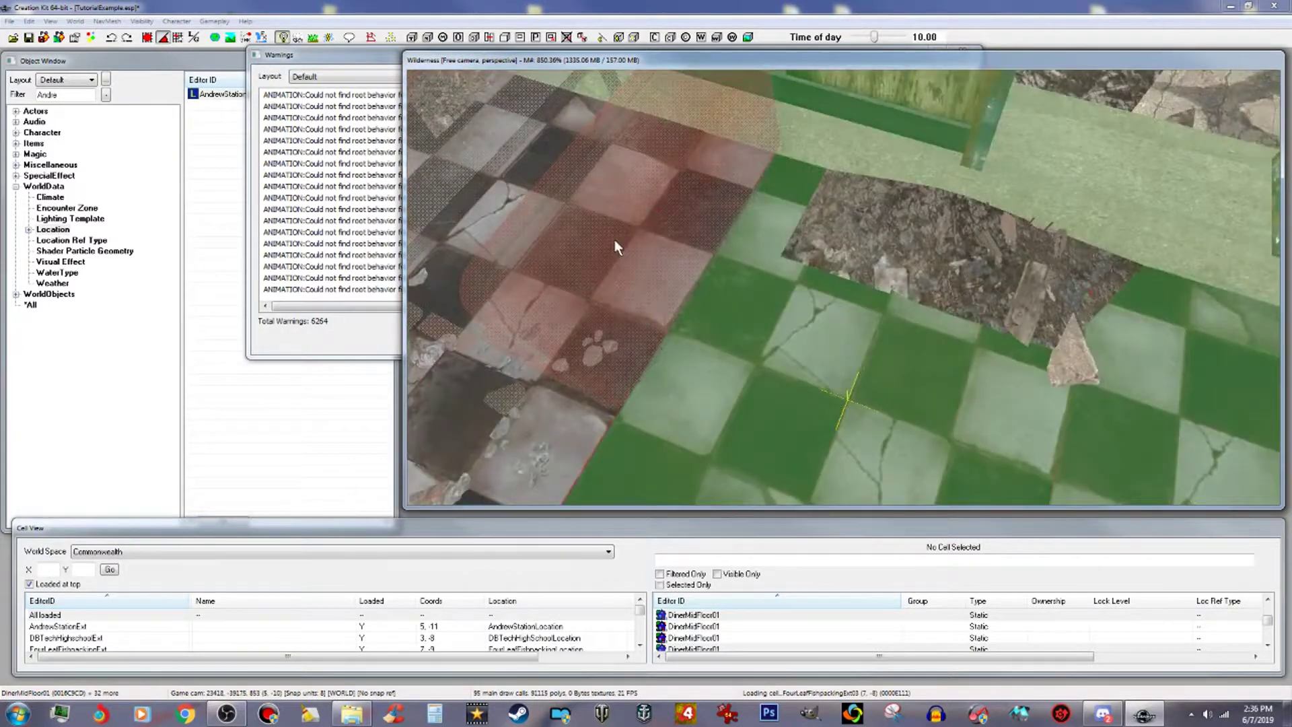
pyautogui.keyDown('ctrl'); pyautogui.click(649, 228); pyautogui.keyUp('ctrl')
pyautogui.keyDown('ctrl'); pyautogui.click(686, 179); pyautogui.keyUp('ctrl')
pyautogui.keyDown('shift'); pyautogui.moveTo(632, 192); pyautogui.dragTo(643, 195, button='middle'); pyautogui.keyUp('shift')
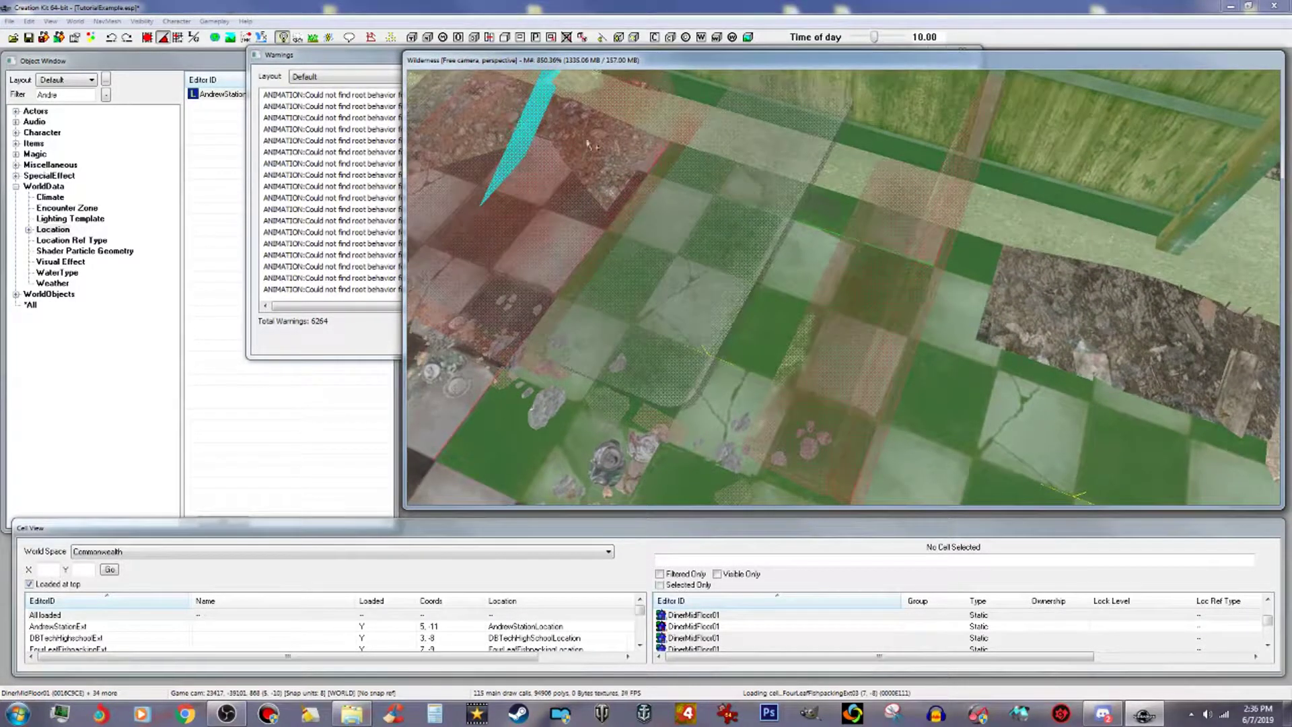
pyautogui.keyDown('ctrl'); pyautogui.click(517, 213); pyautogui.keyUp('ctrl')
pyautogui.keyDown('shift'); pyautogui.moveTo(516, 211); pyautogui.dragTo(521, 218, button='middle'); pyautogui.keyUp('shift')
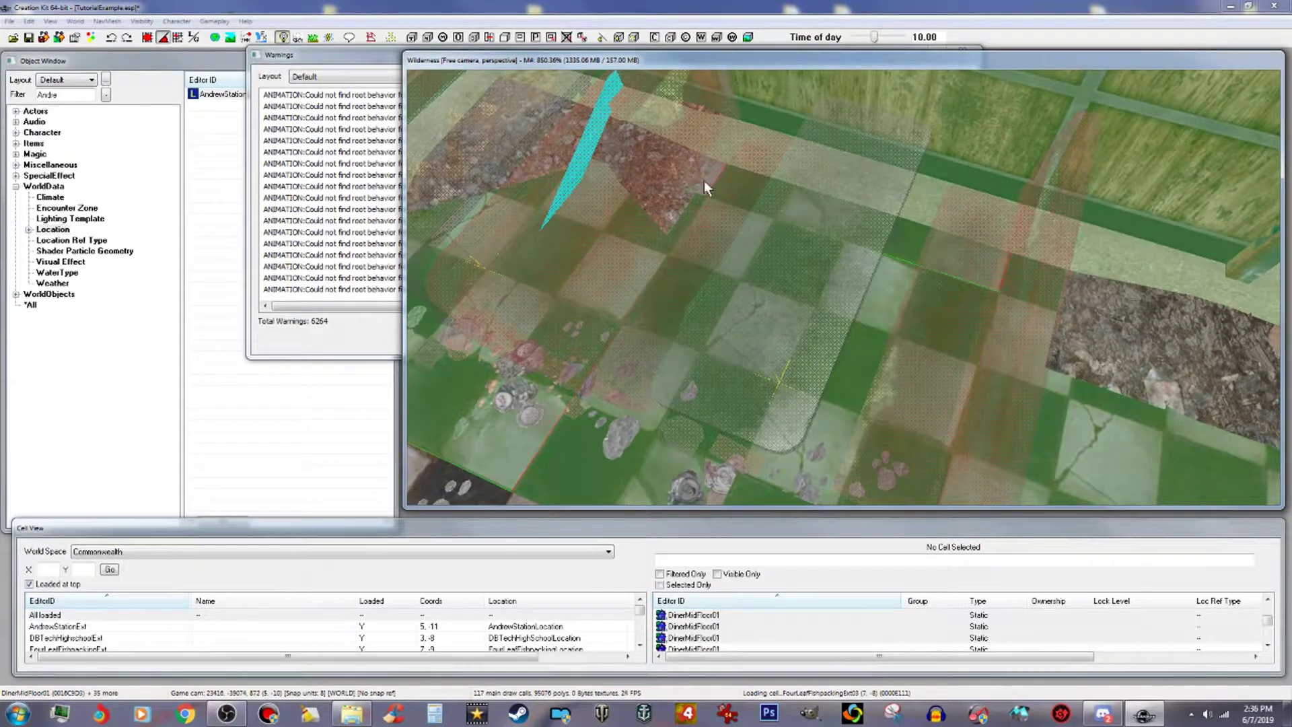
# Add the floor sections beneath and beside the toppled stools near the end corner to the selection.
pyautogui.scroll(5, 707, 187)
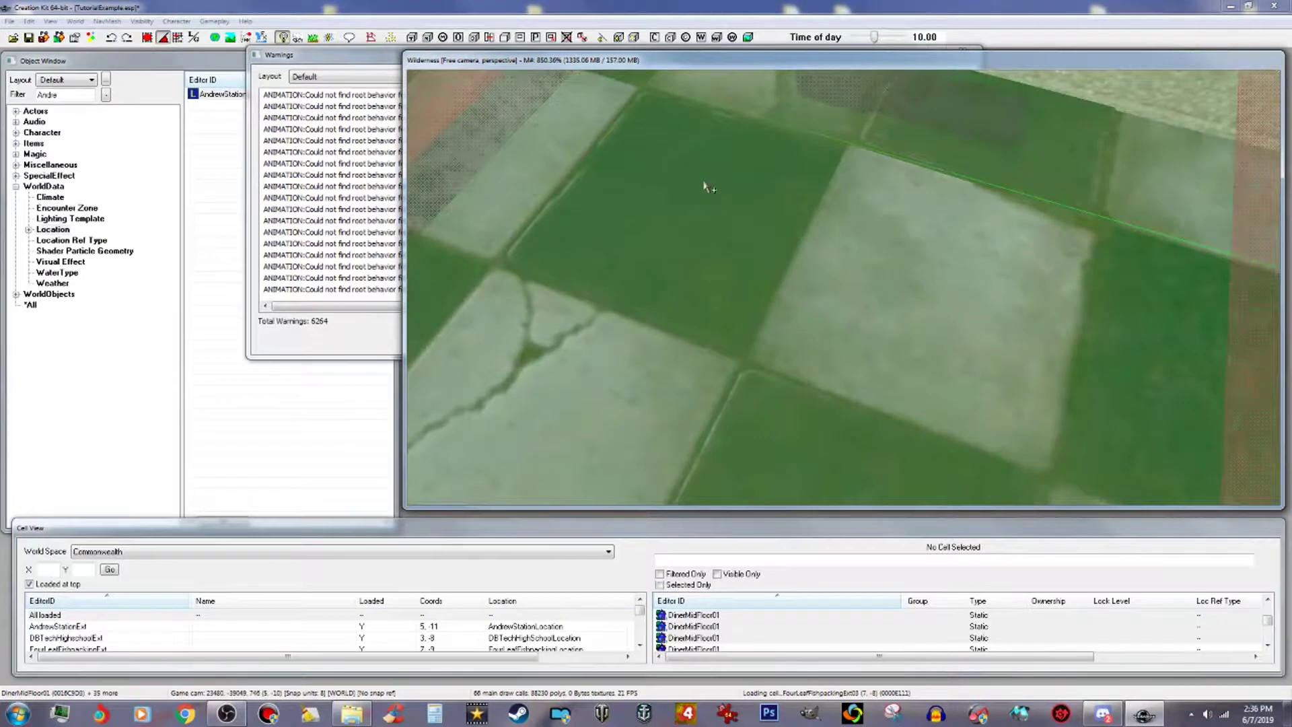
pyautogui.moveTo(708, 192)
pyautogui.keyDown('shift'); pyautogui.mouseDown(button='middle')
pyautogui.moveTo(697, 198)
pyautogui.moveTo(708, 209)
pyautogui.mouseUp(button='middle'); pyautogui.keyUp('shift')
pyautogui.scroll(3, 705, 202)
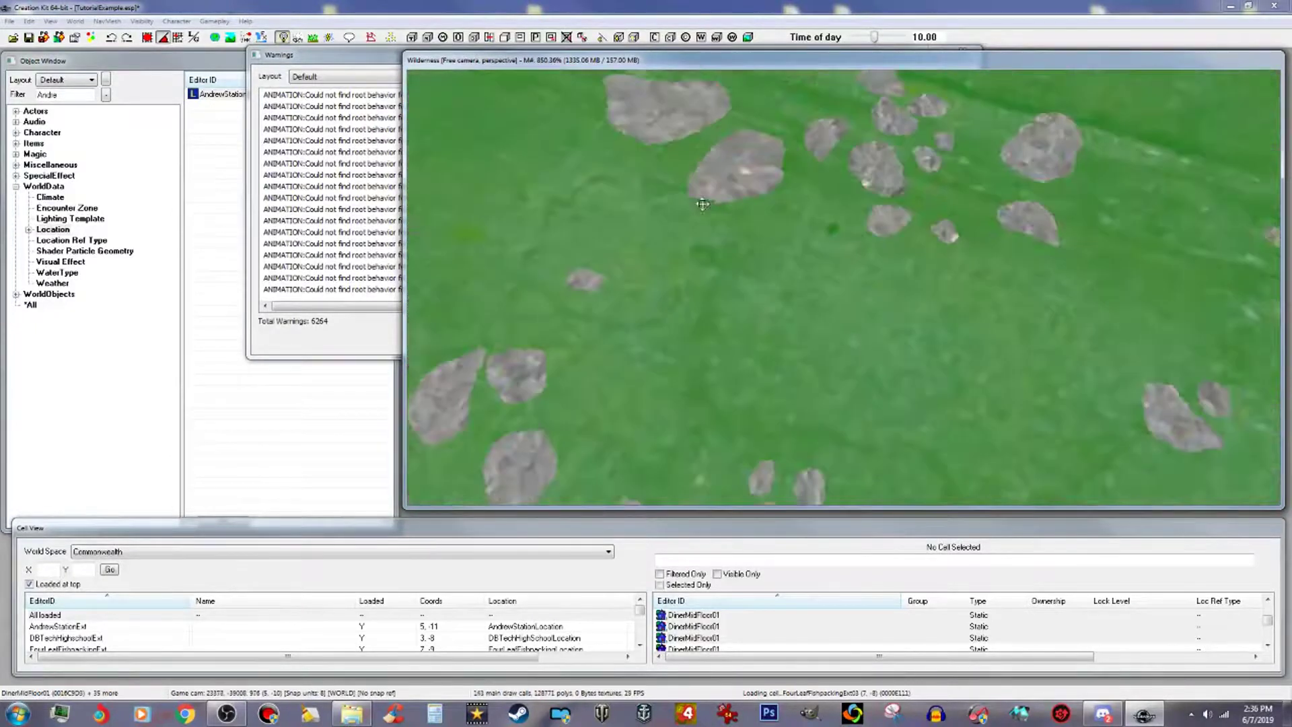
pyautogui.scroll(3, 646, 203)
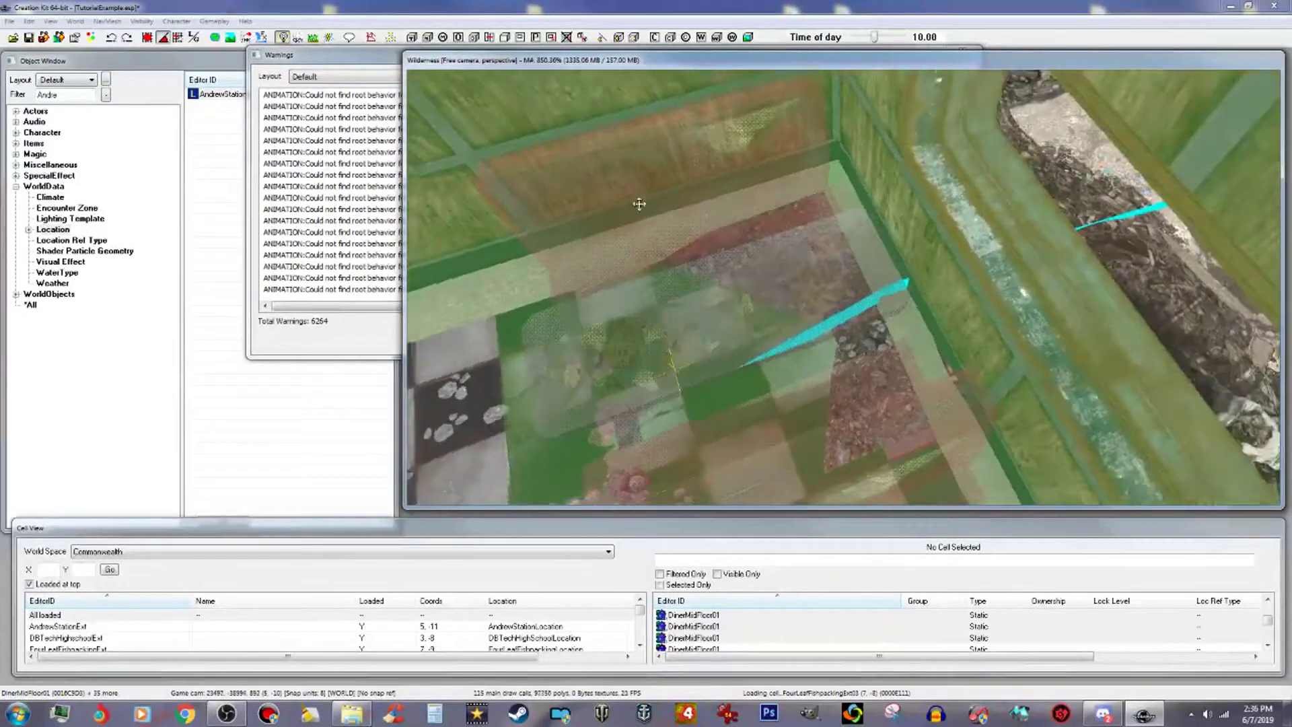
pyautogui.scroll(3, 637, 195)
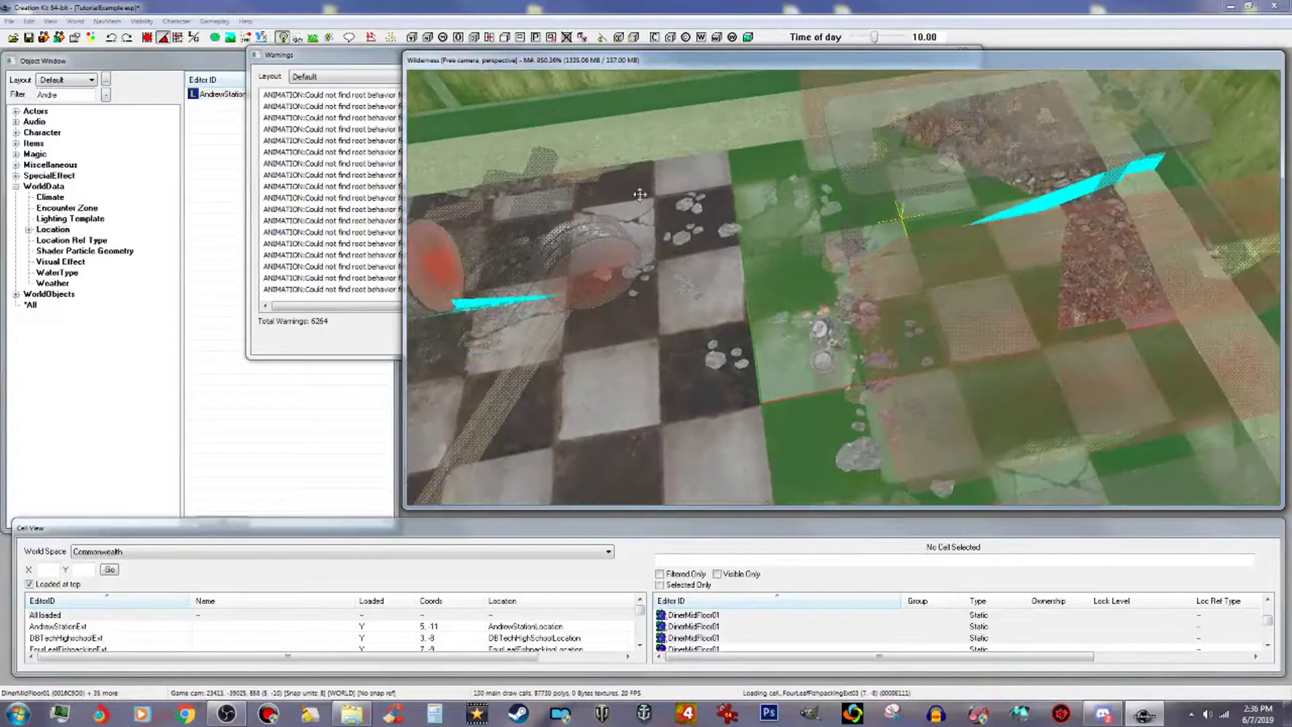
pyautogui.keyDown('ctrl'); pyautogui.click(695, 278); pyautogui.keyUp('ctrl')
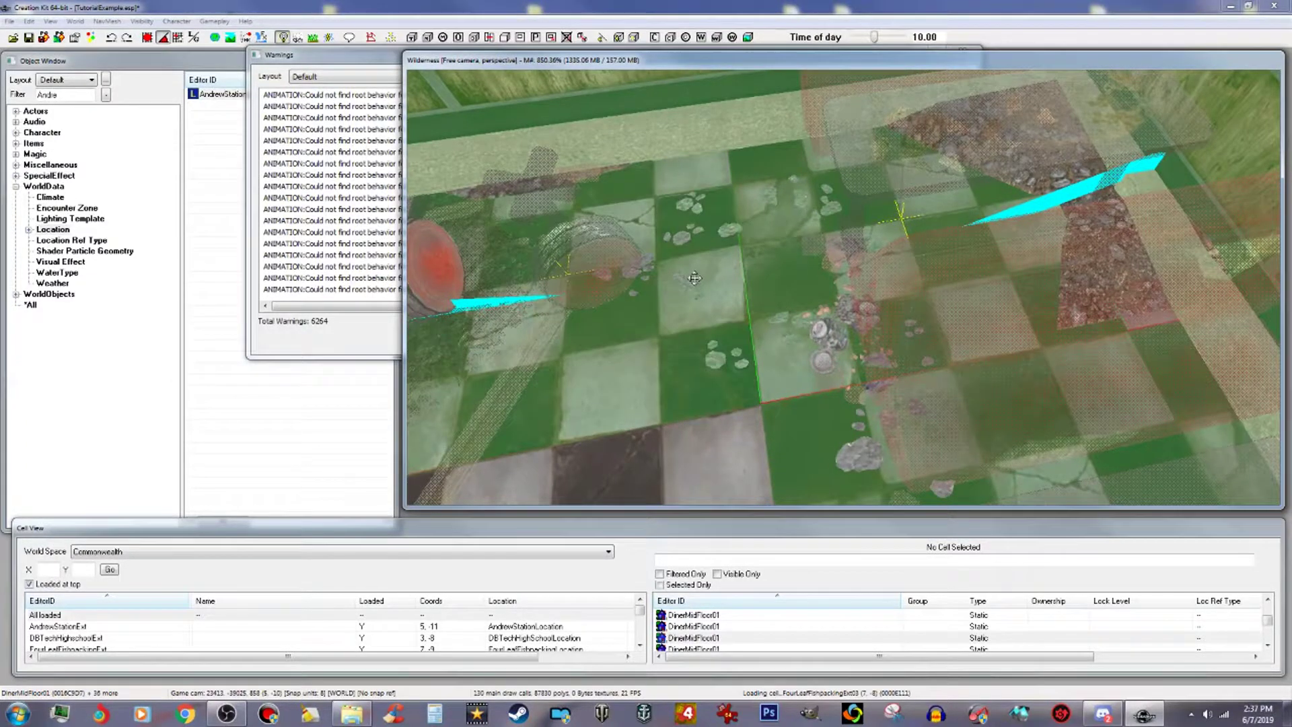
pyautogui.keyDown('ctrl'); pyautogui.click(659, 474); pyautogui.keyUp('ctrl')
# Add the debris-covered floor sections beyond the toppled stools to the selection.
pyautogui.keyDown('shift'); pyautogui.moveTo(692, 463); pyautogui.dragTo(613, 455, button='middle'); pyautogui.keyUp('shift')
pyautogui.keyDown('ctrl'); pyautogui.click(735, 328); pyautogui.keyUp('ctrl')
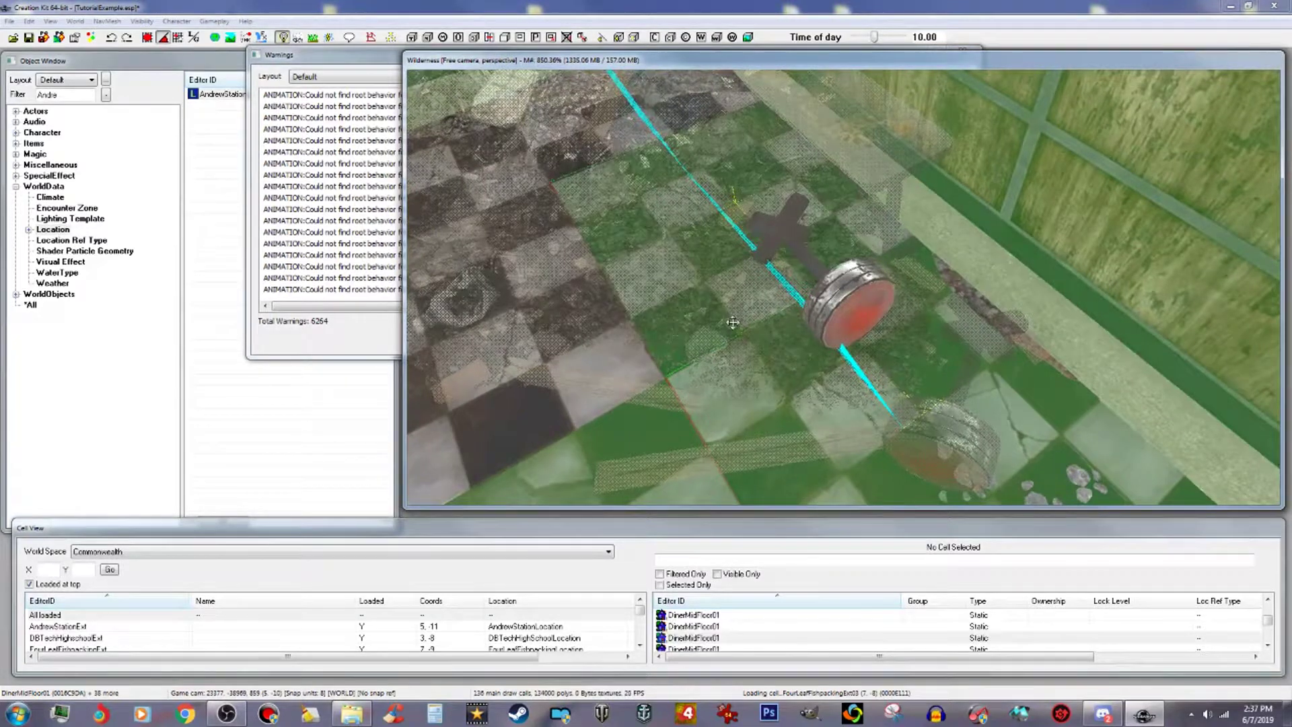
pyautogui.keyDown('ctrl'); pyautogui.click(605, 128); pyautogui.keyUp('ctrl')
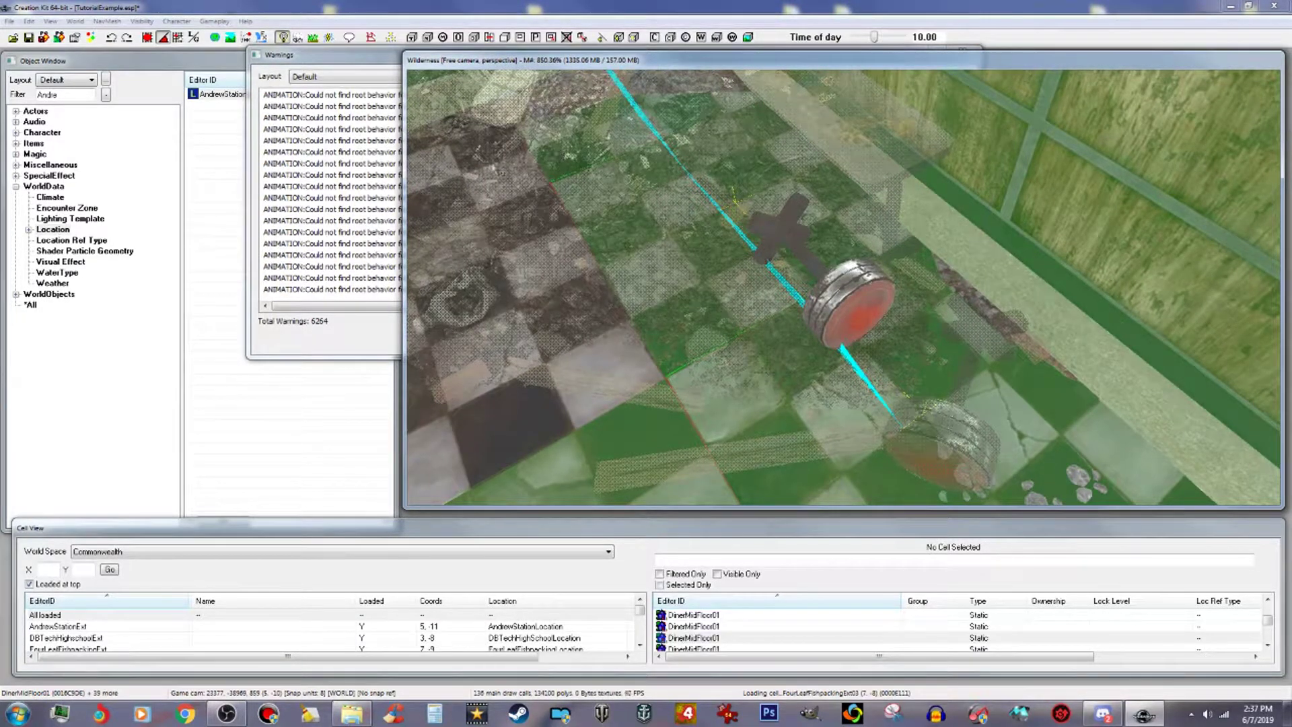
pyautogui.keyDown('ctrl'); pyautogui.click(493, 193); pyautogui.keyUp('ctrl')
pyautogui.keyDown('ctrl'); pyautogui.click(518, 242); pyautogui.keyUp('ctrl')
# Add the floor sections surrounding the rusty metal floor plates to the selection.
pyautogui.scroll(5, 531, 287)
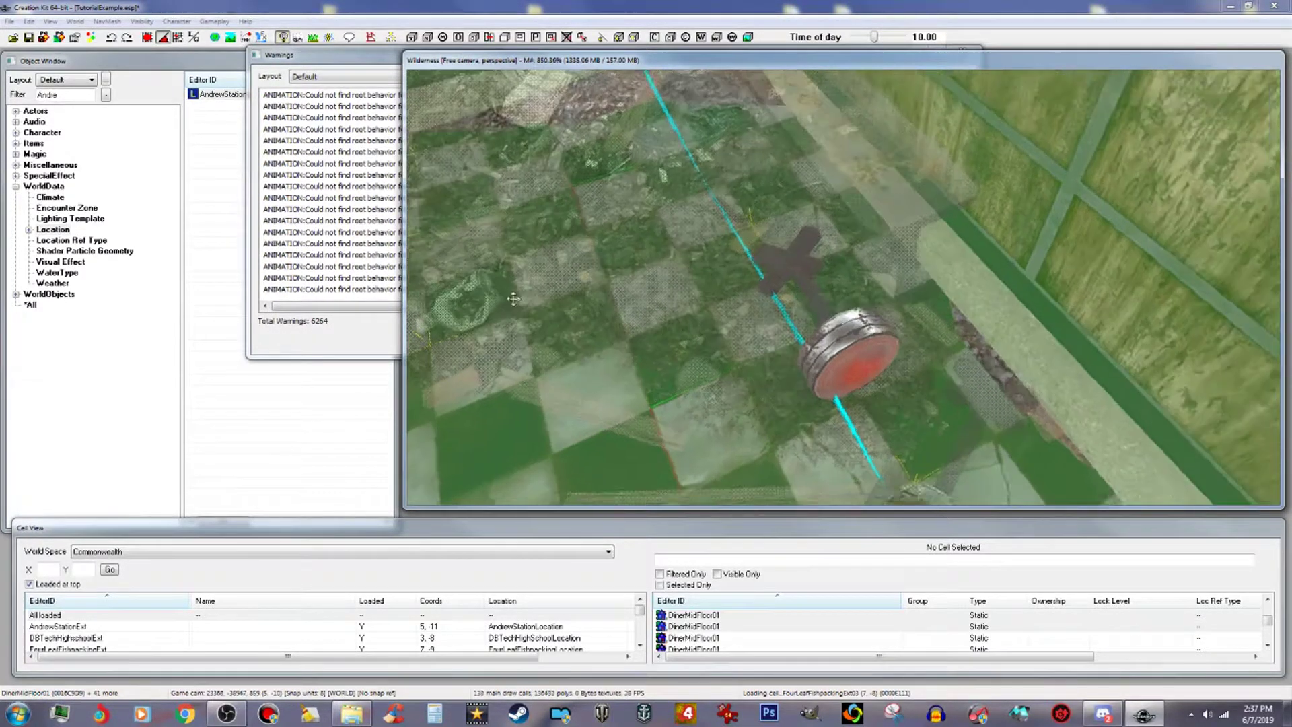
pyautogui.scroll(2, 506, 304)
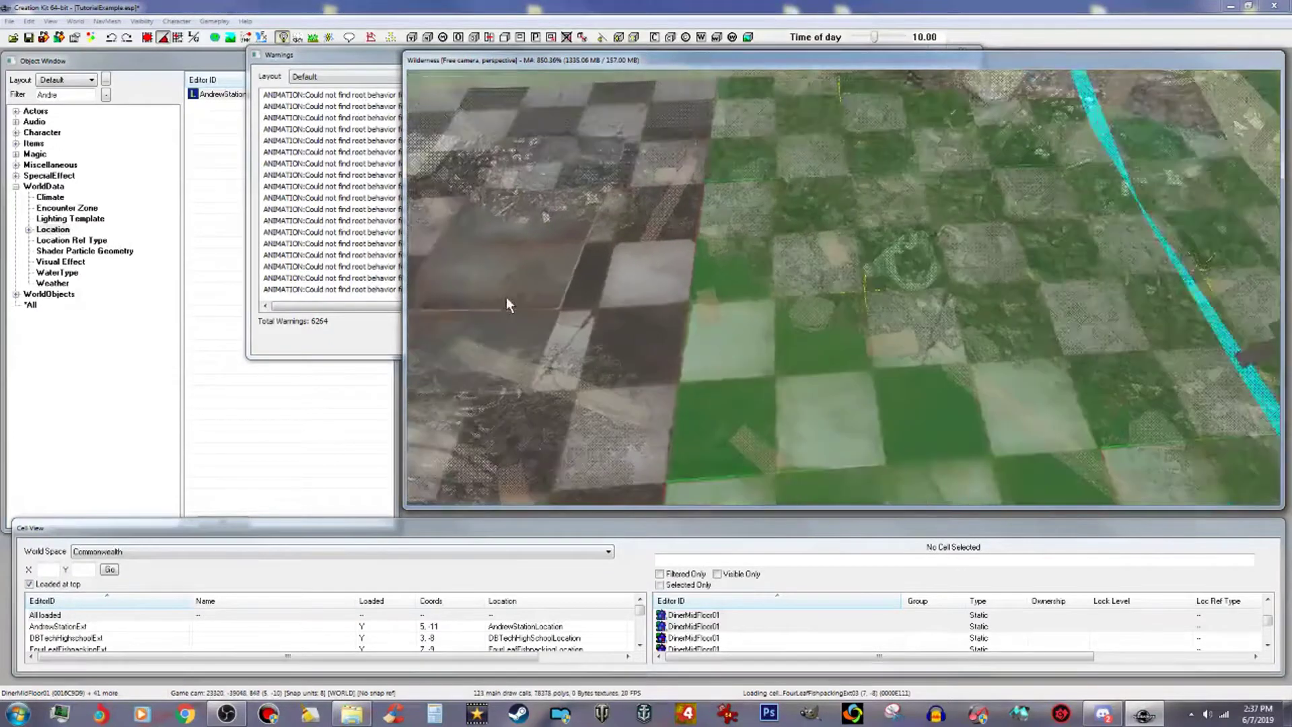
pyautogui.keyDown('ctrl'); pyautogui.click(592, 321); pyautogui.keyUp('ctrl')
pyautogui.keyDown('ctrl'); pyautogui.click(668, 149); pyautogui.keyUp('ctrl')
pyautogui.moveTo(673, 182); pyautogui.dragTo(720, 162, button='middle')
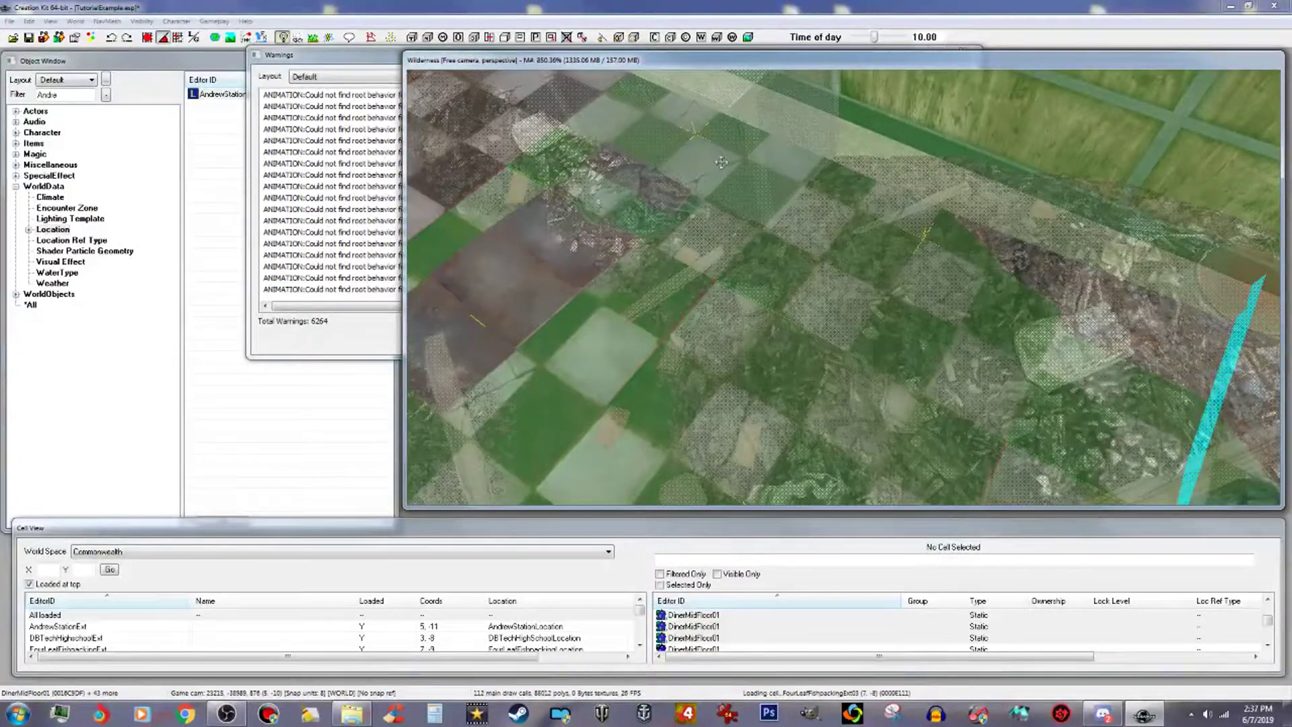
pyautogui.keyDown('ctrl'); pyautogui.click(559, 102); pyautogui.keyUp('ctrl')
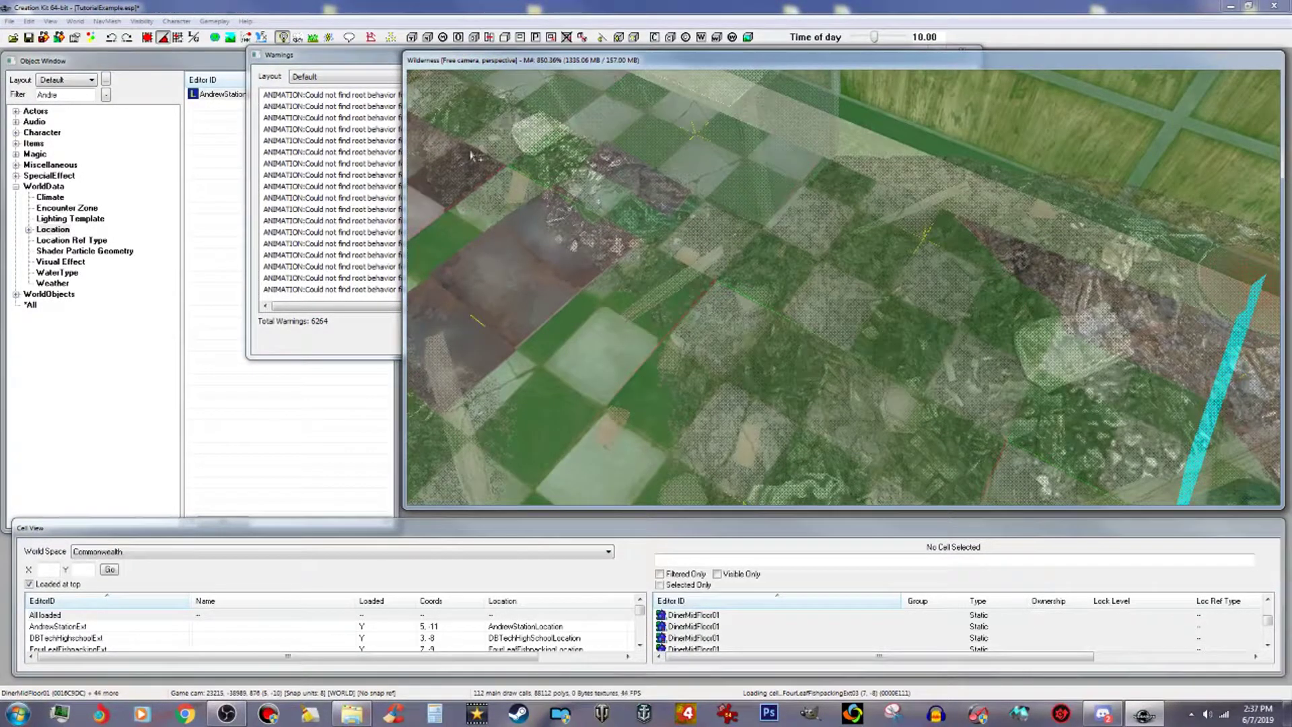
# Add the unselected floor sections on both sides of the counter with the blue cash register to the selection.
pyautogui.moveTo(460, 170); pyautogui.dragTo(528, 197, button='middle')
pyautogui.scroll(-5, 523, 191)
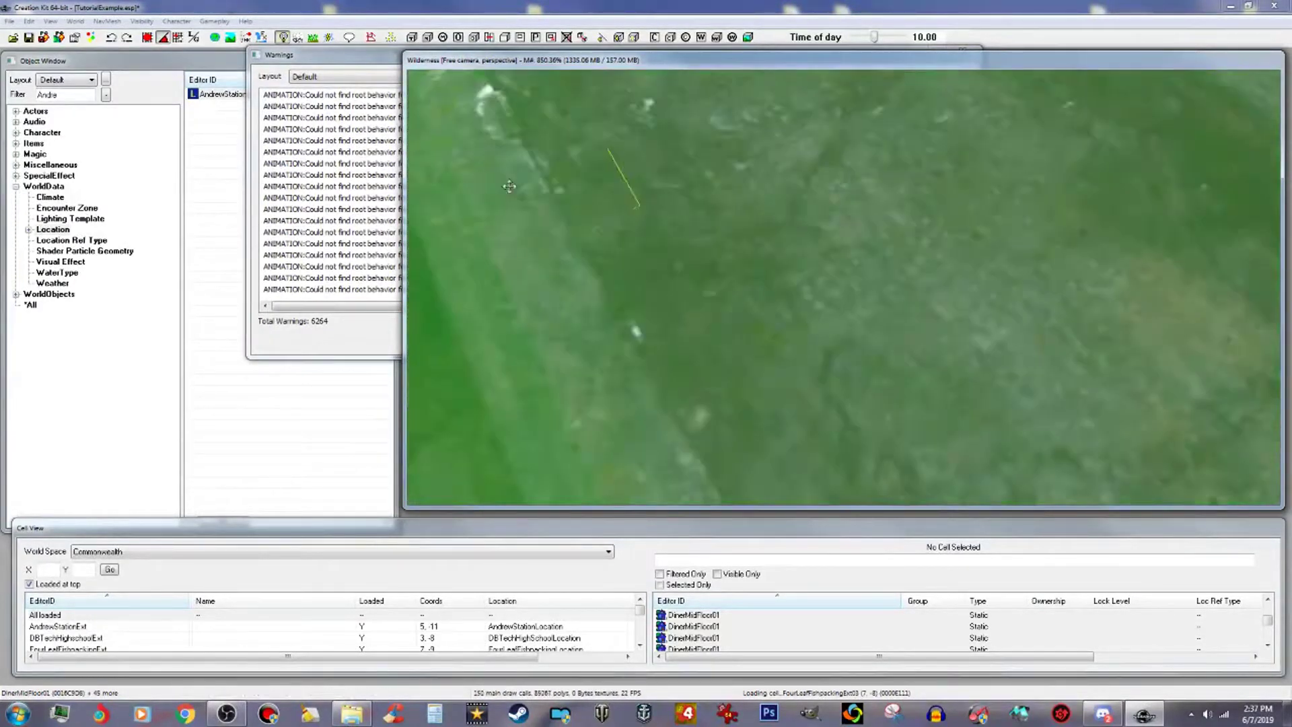
pyautogui.scroll(-3, 509, 180)
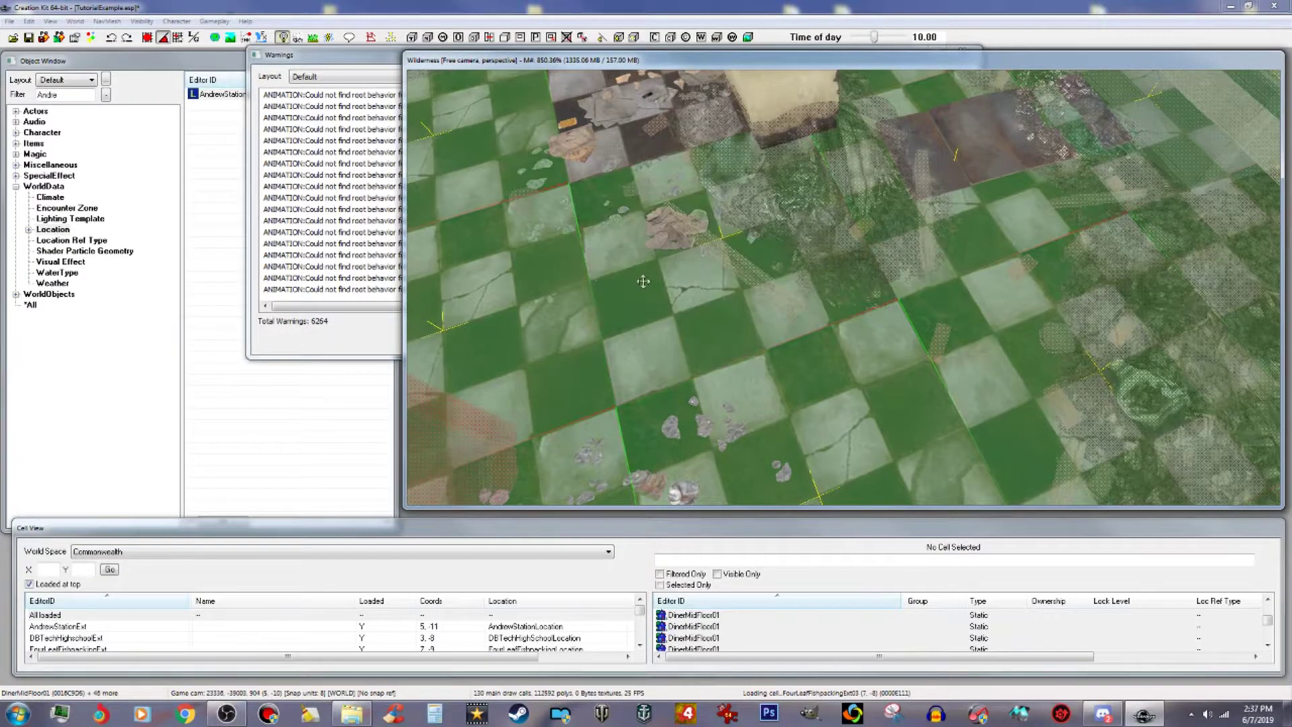
pyautogui.scroll(-1, 638, 149)
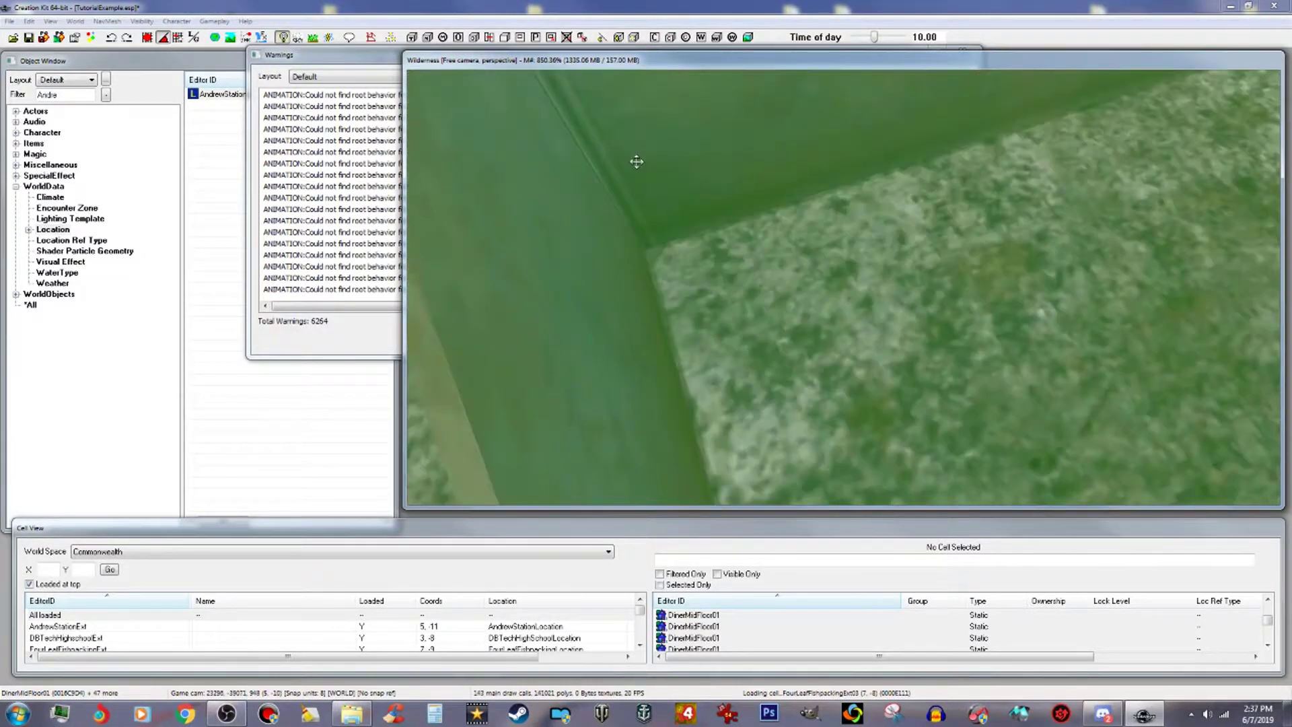
pyautogui.scroll(1, 636, 161)
pyautogui.scroll(-2, 638, 170)
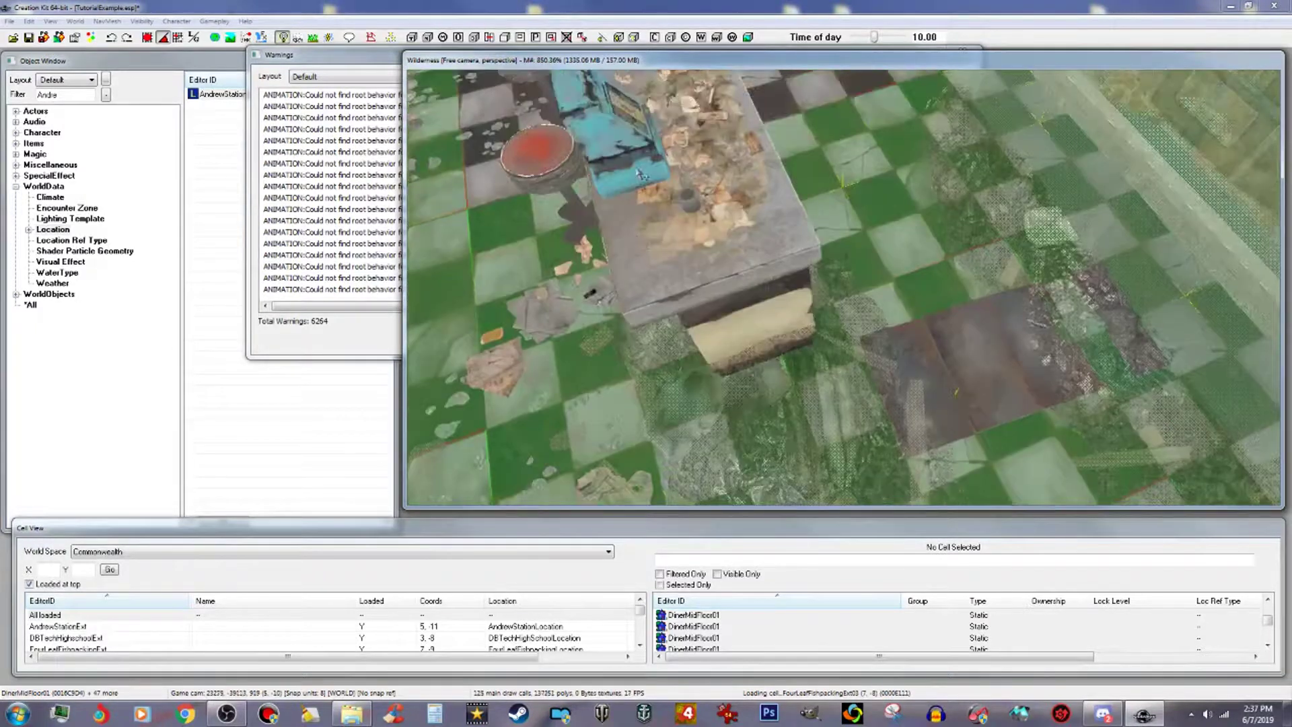
pyautogui.scroll(3, 638, 177)
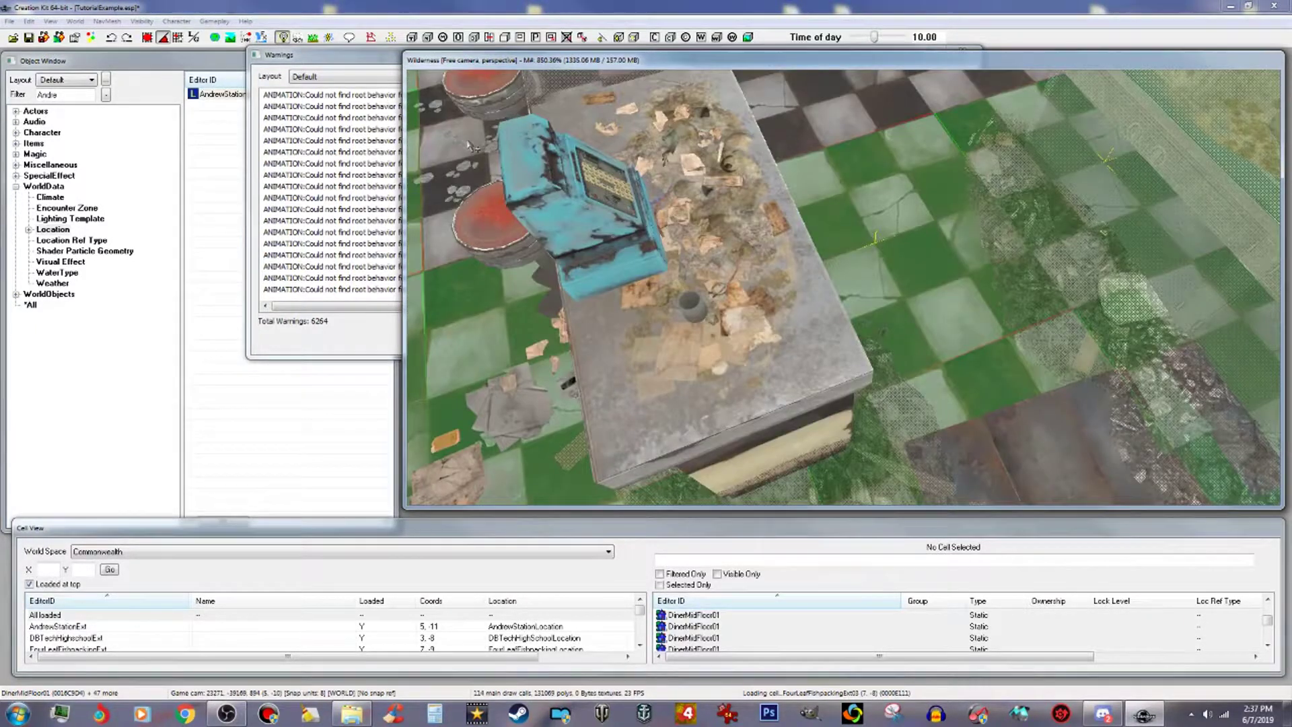
pyautogui.keyDown('ctrl'); pyautogui.click(451, 154); pyautogui.keyUp('ctrl')
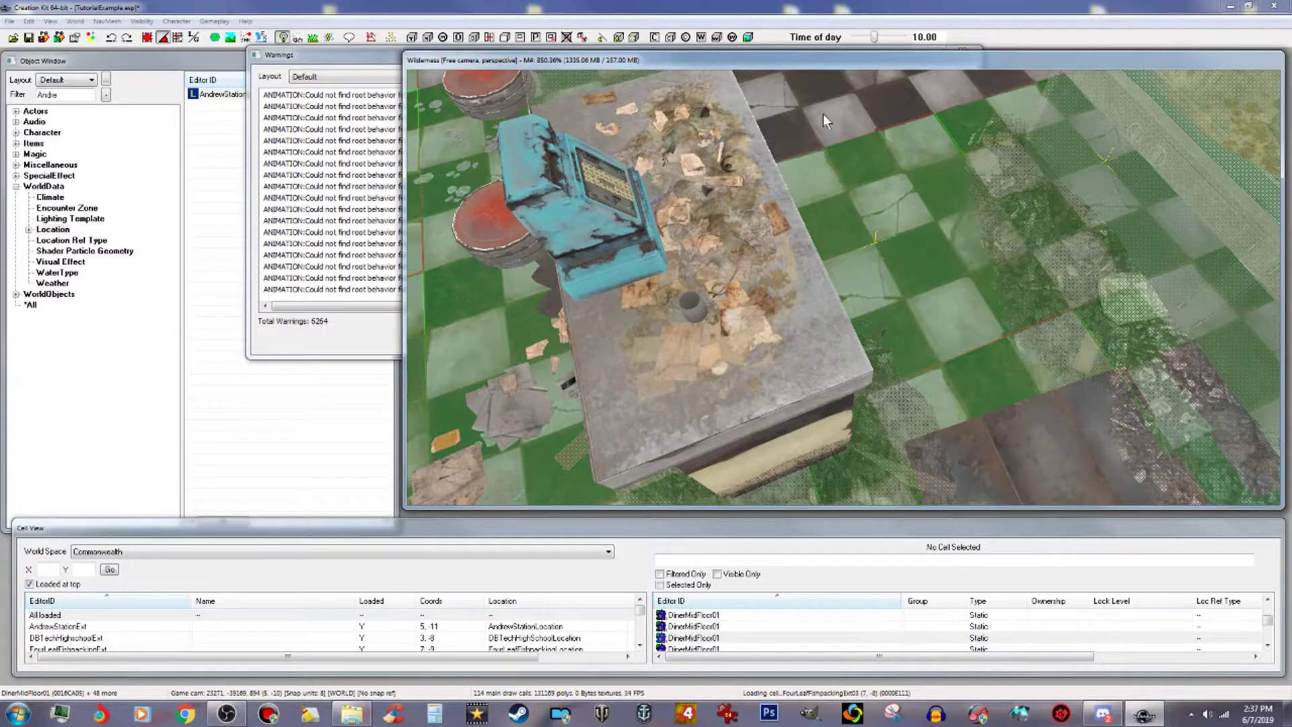
pyautogui.keyDown('ctrl'); pyautogui.click(849, 111); pyautogui.keyUp('ctrl')
# Add the floor sections behind the counter, near the wall sink and farther along the aisle, to the selection.
pyautogui.scroll(-1, 850, 111)
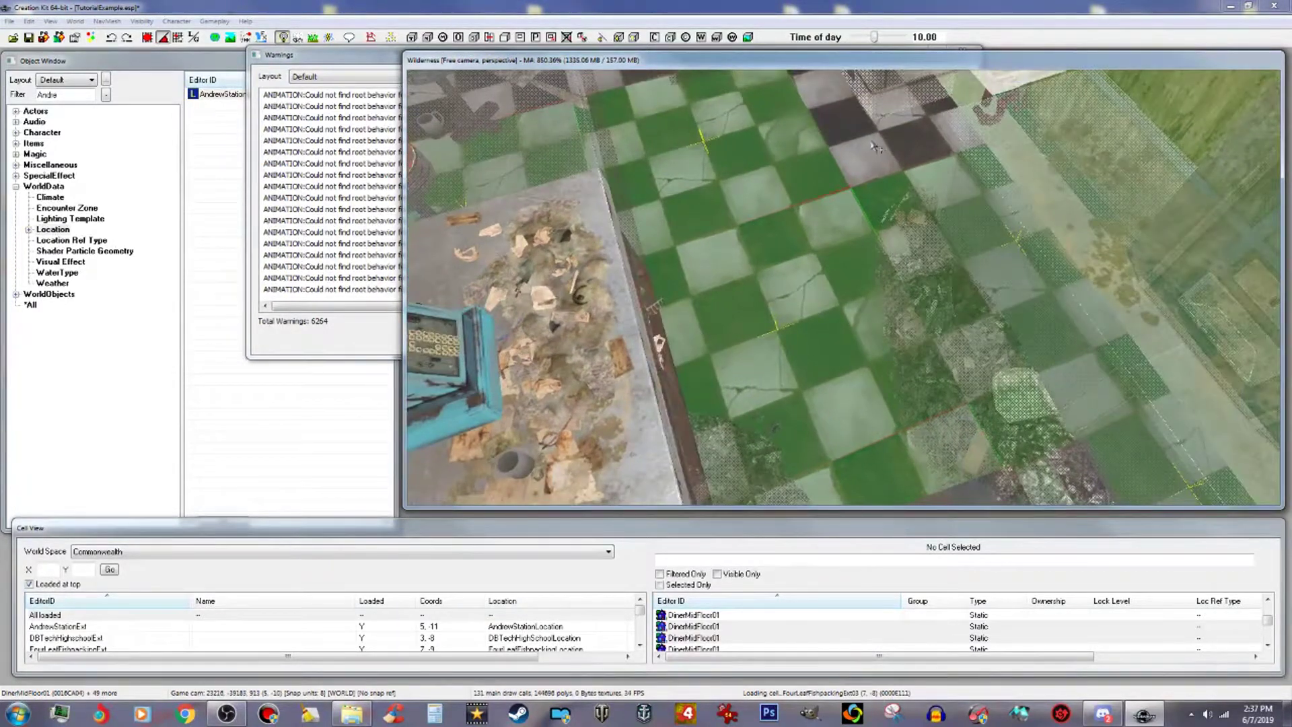
pyautogui.keyDown('ctrl'); pyautogui.click(865, 142); pyautogui.keyUp('ctrl')
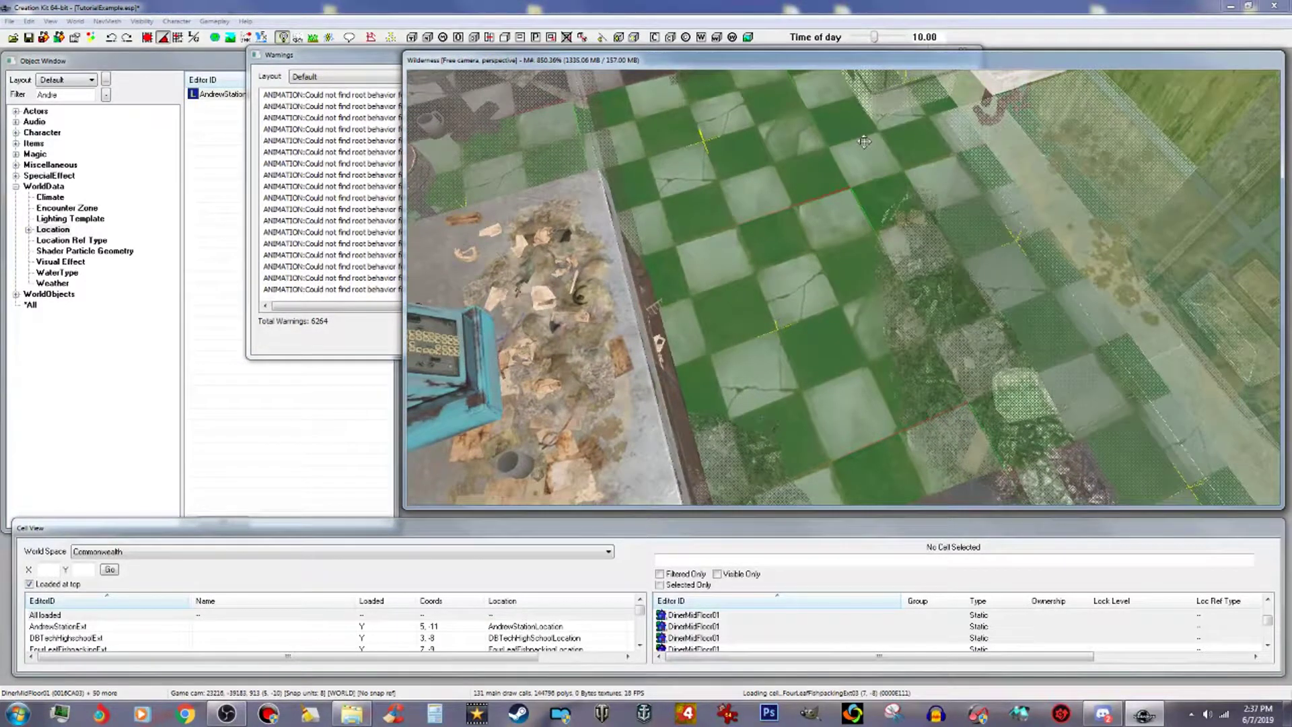
pyautogui.scroll(-2, 861, 140)
pyautogui.scroll(3, 862, 142)
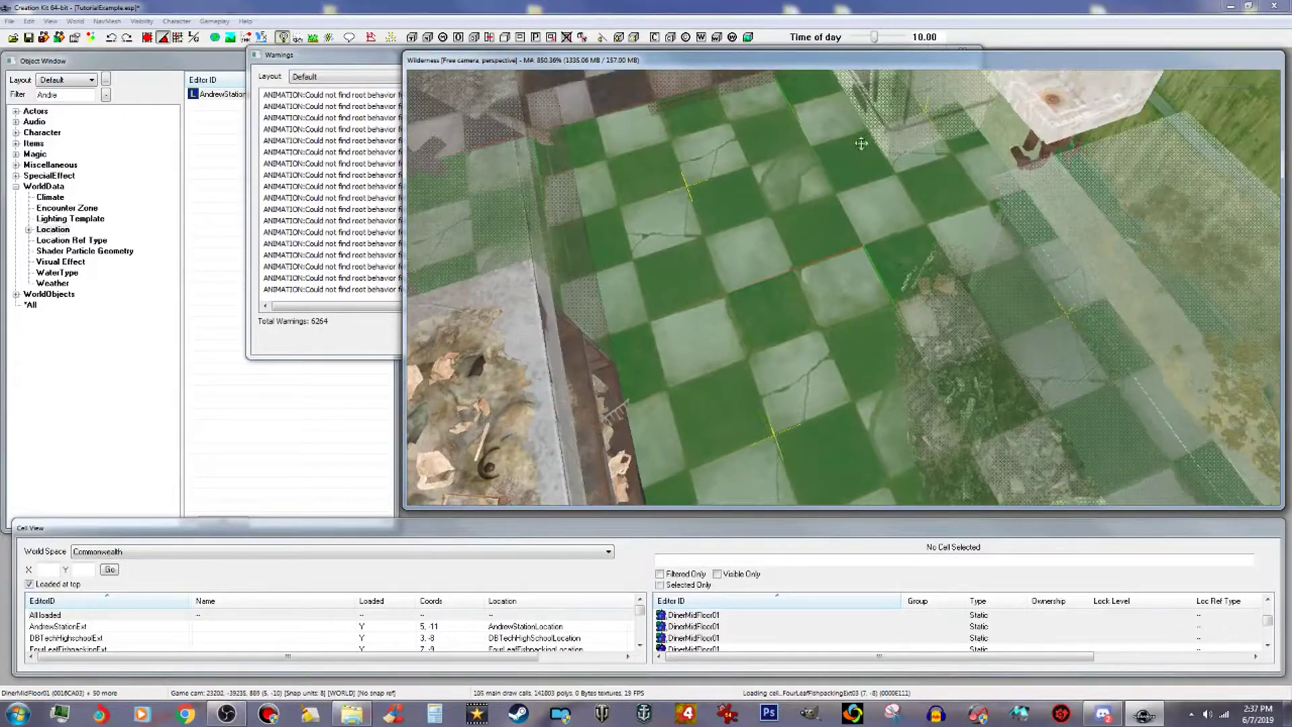
pyautogui.scroll(-1, 861, 142)
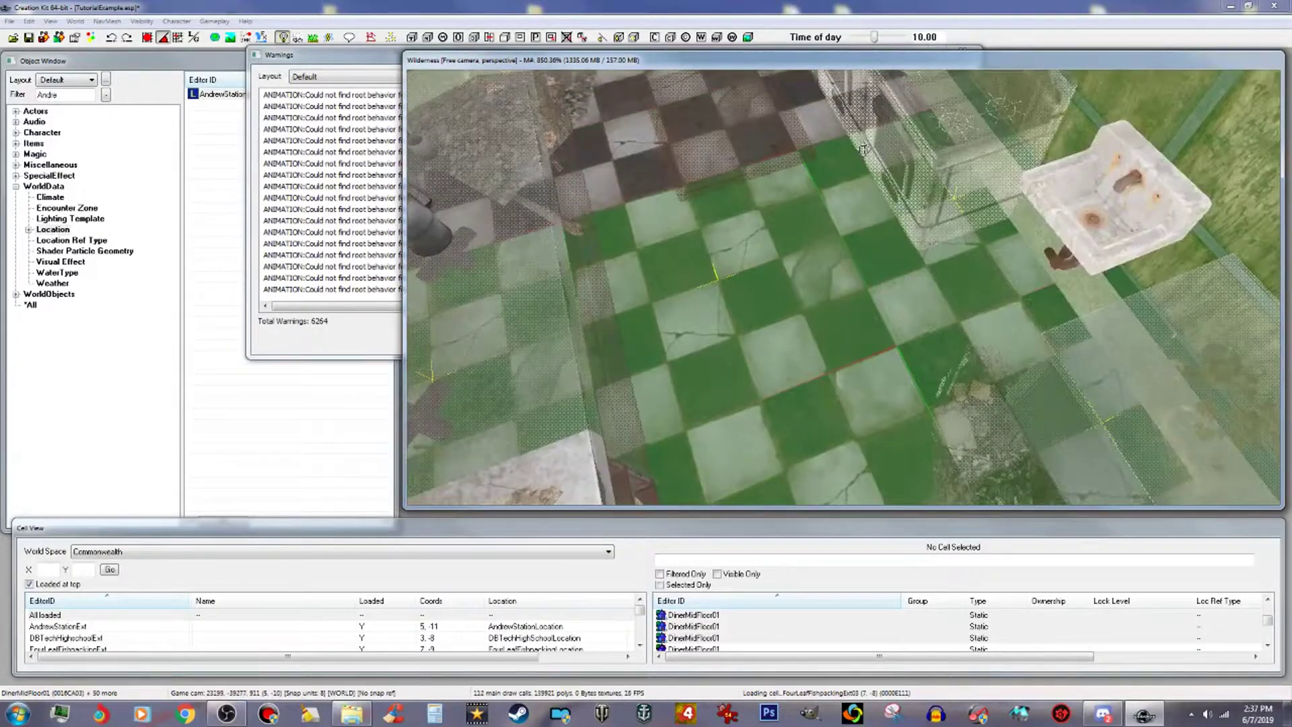
pyautogui.keyDown('ctrl'); pyautogui.click(810, 124); pyautogui.keyUp('ctrl')
pyautogui.keyDown('ctrl'); pyautogui.click(682, 172); pyautogui.keyUp('ctrl')
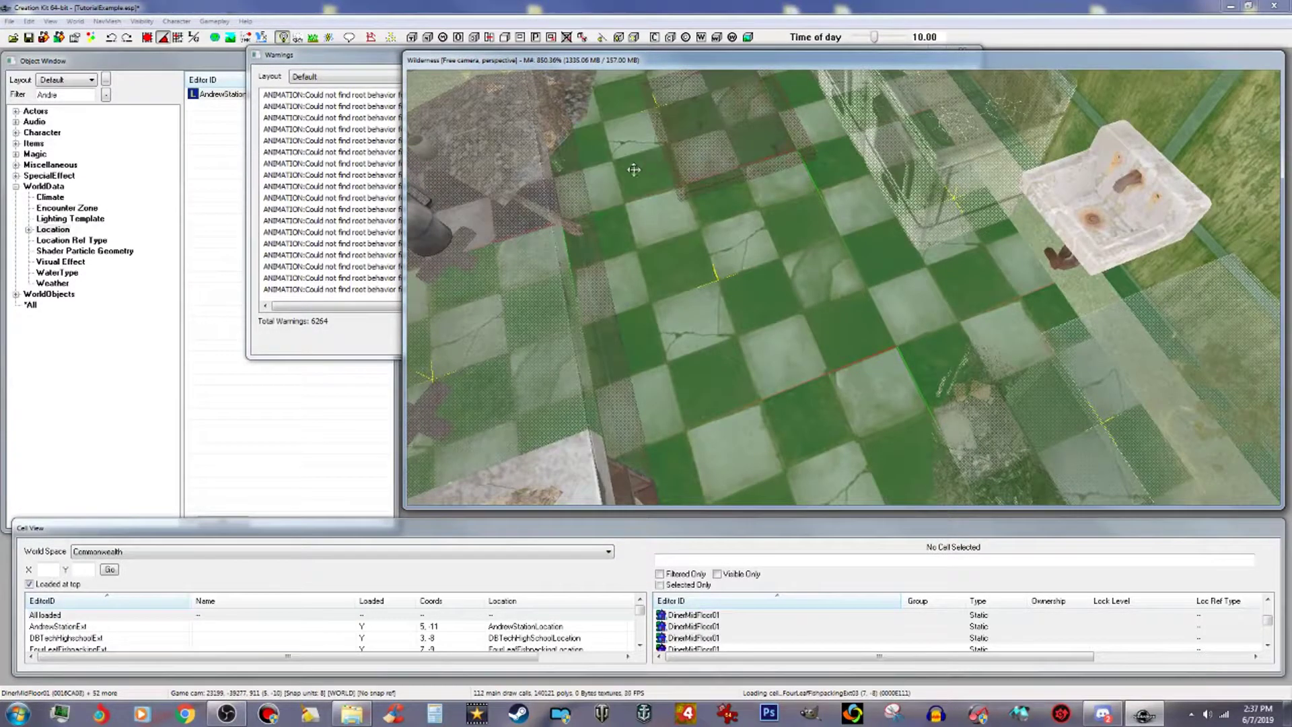
# Add the unselected floor section beneath the upright stools in front of the counter to the selection.
pyautogui.scroll(-1, 597, 192)
pyautogui.moveTo(597, 192); pyautogui.dragTo(1080, 101, button='middle')
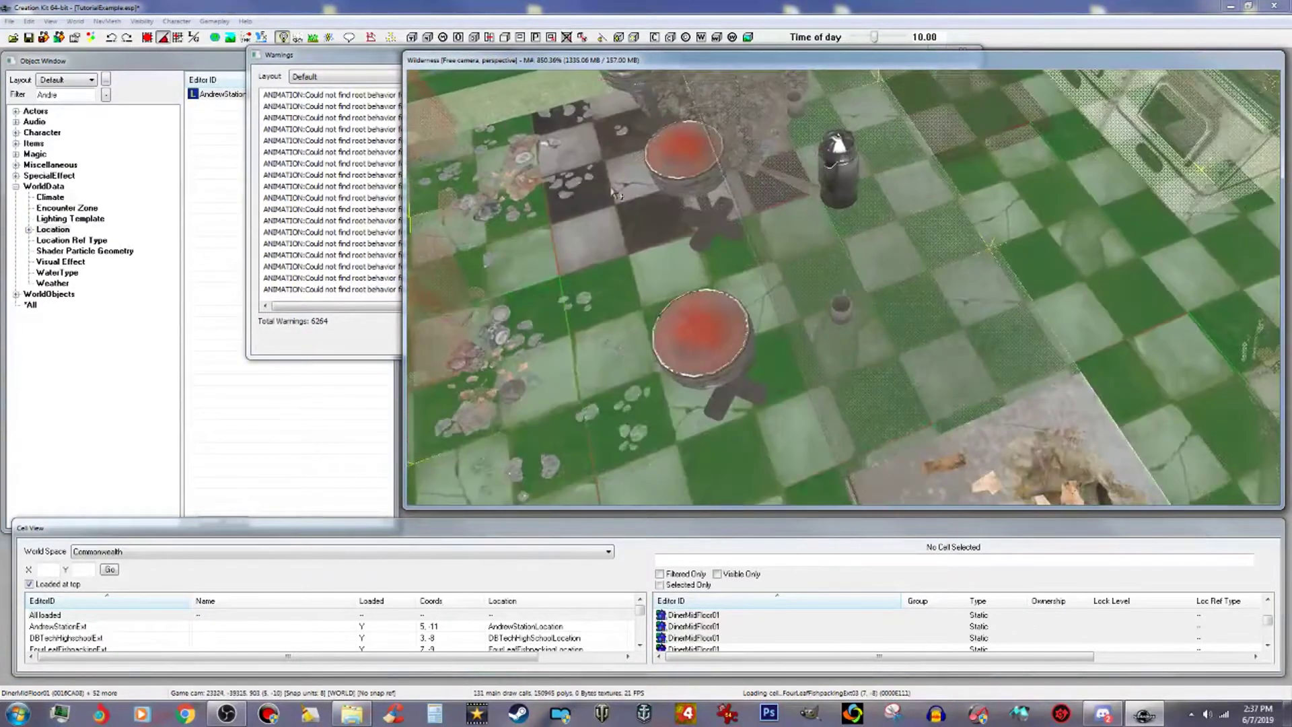
pyautogui.keyDown('ctrl'); pyautogui.click(632, 235); pyautogui.keyUp('ctrl')
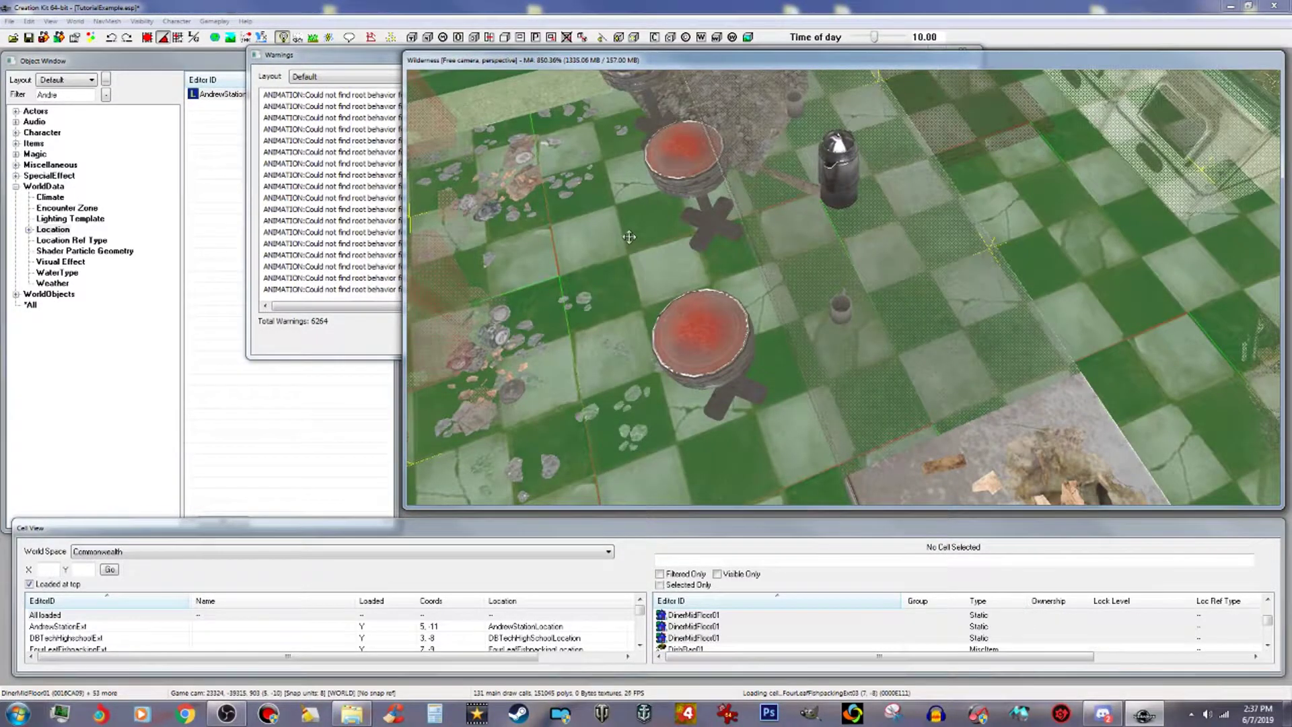
# Examine the floor around the stools and counter, plus the diner's exterior, for pieces still missing from the selection.
pyautogui.scroll(3, 650, 222)
pyautogui.scroll(-3, 650, 222)
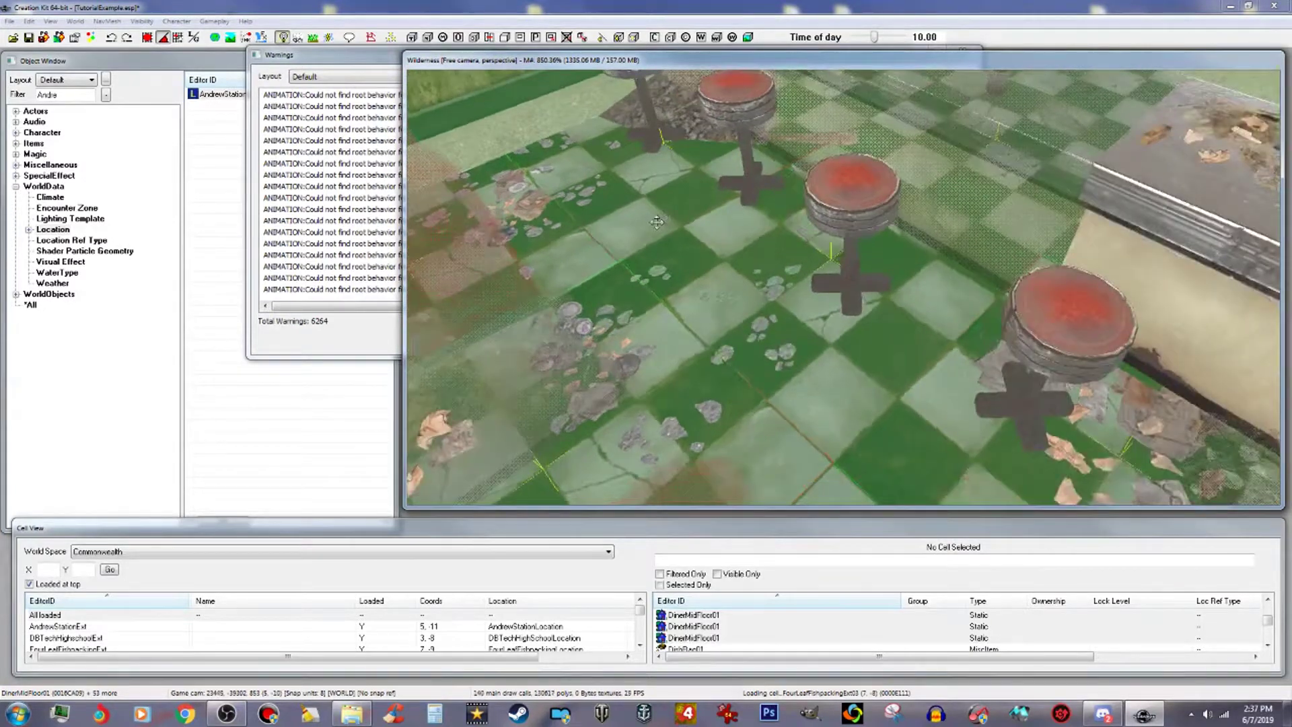
pyautogui.moveTo(676, 235); pyautogui.dragTo(702, 233, button='middle')
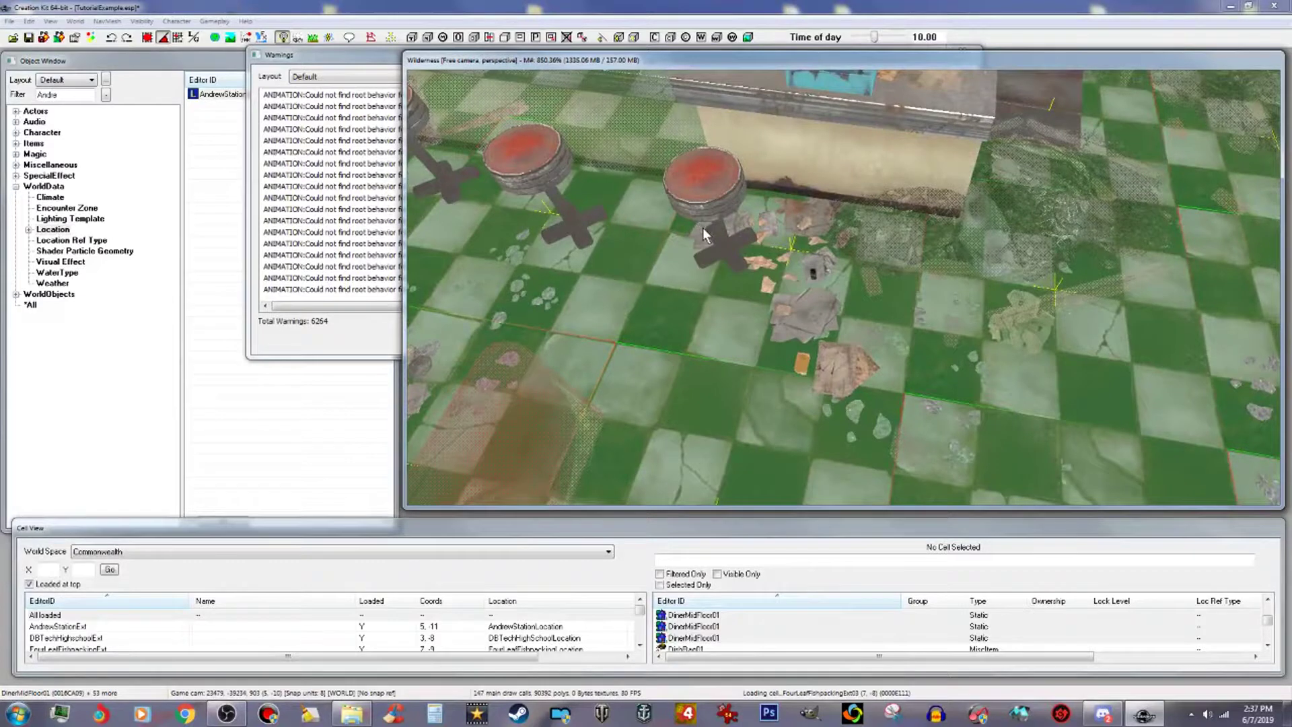
pyautogui.scroll(-4, 702, 227)
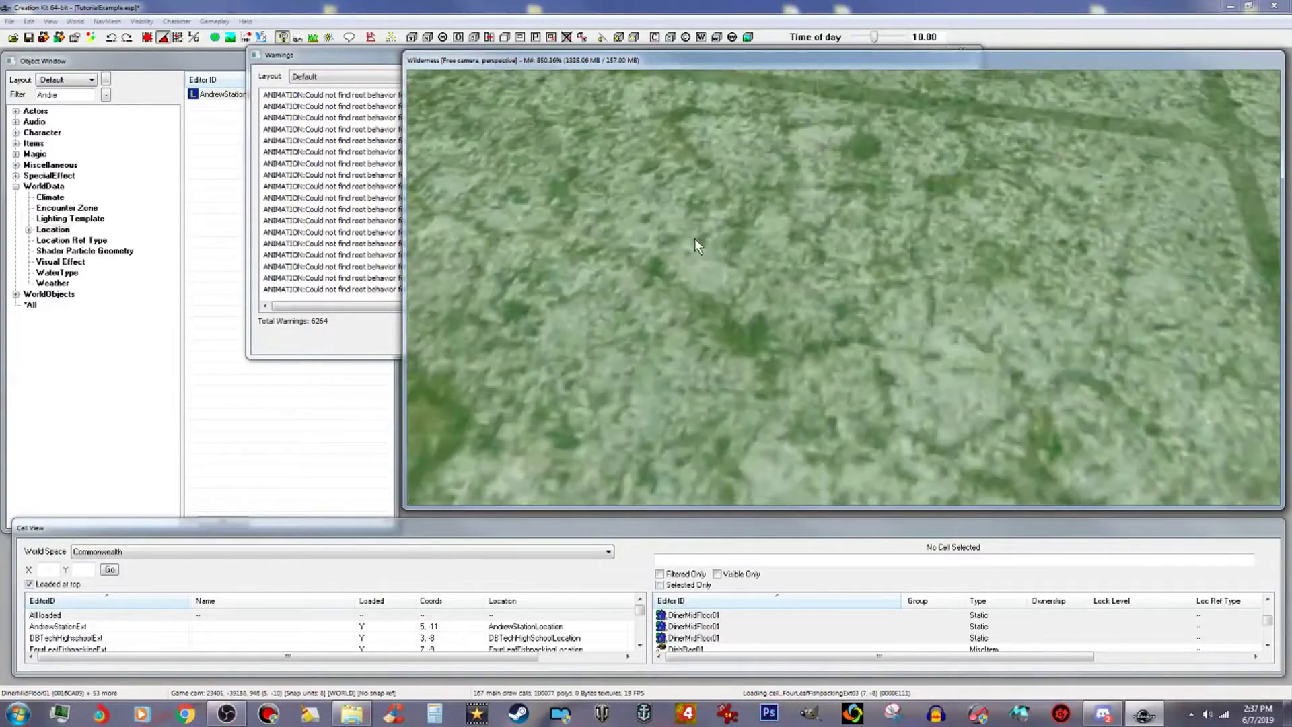
pyautogui.scroll(3, 707, 232)
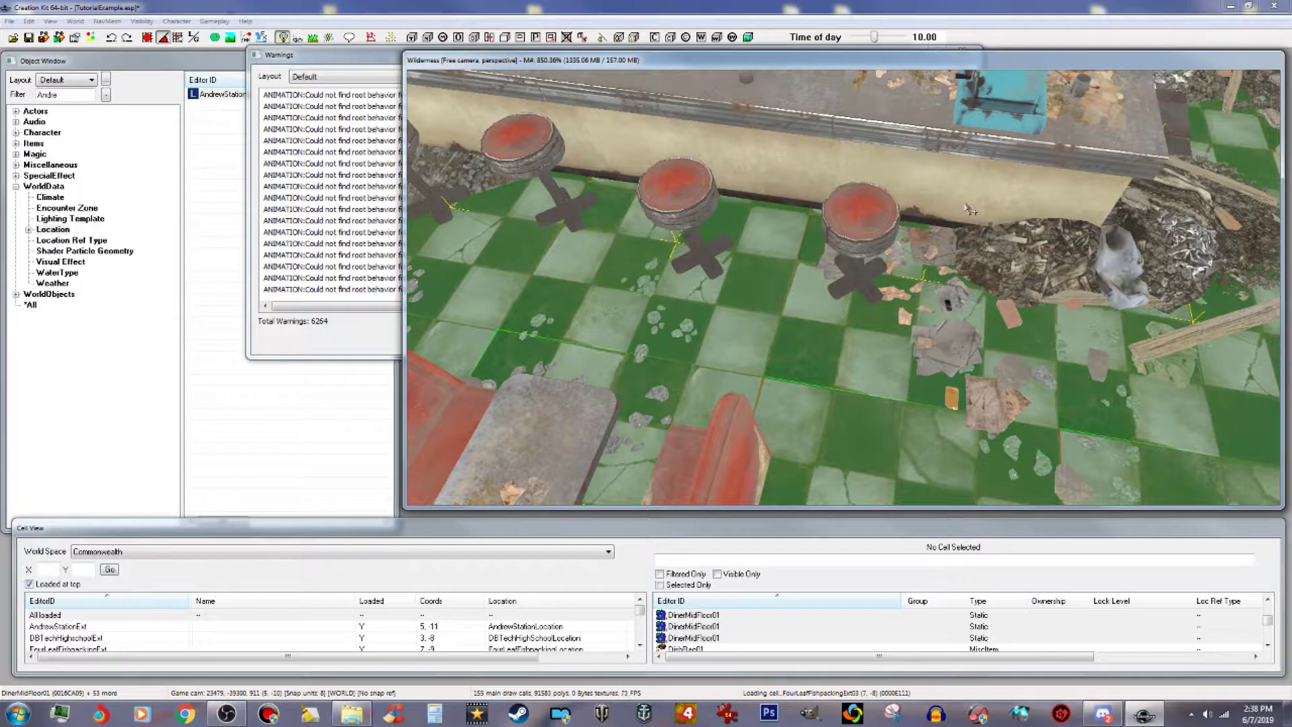
pyautogui.keyDown('shift'); pyautogui.moveTo(974, 205); pyautogui.dragTo(989, 183, button='middle'); pyautogui.keyUp('shift')
pyautogui.scroll(-3, 988, 183)
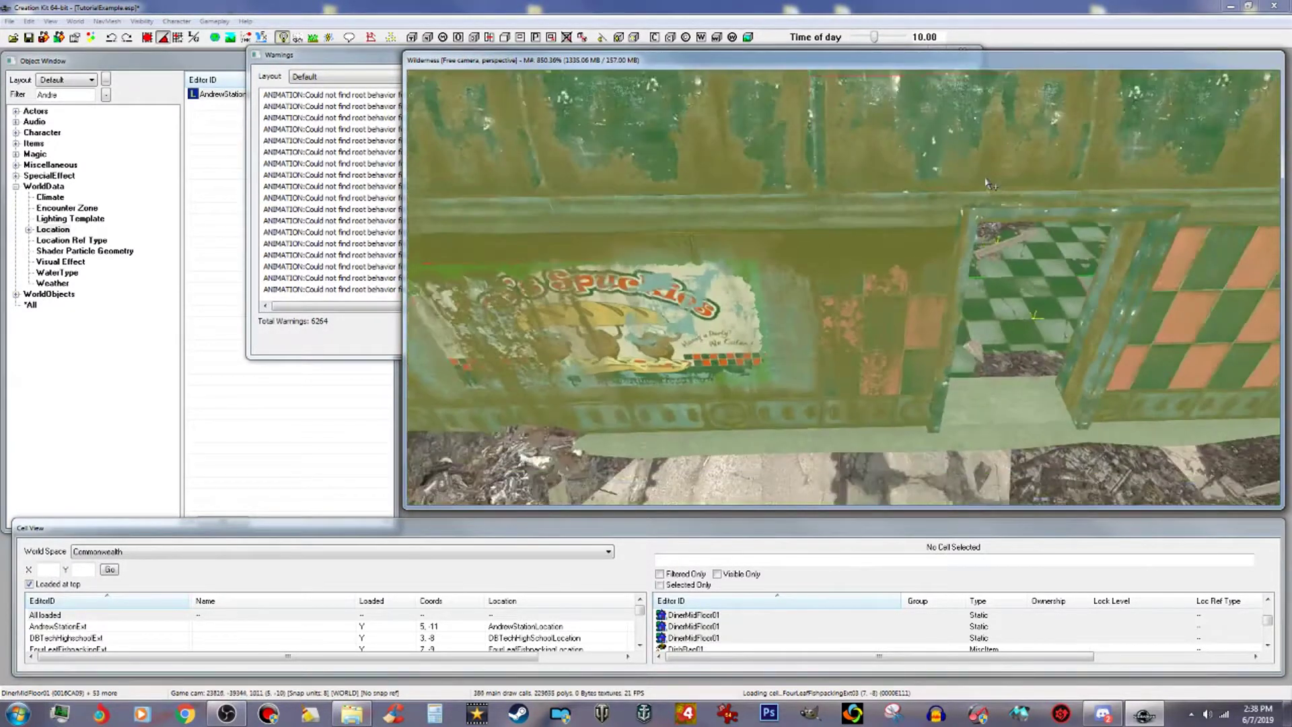
pyautogui.scroll(-3, 988, 183)
pyautogui.scroll(-2, 988, 183)
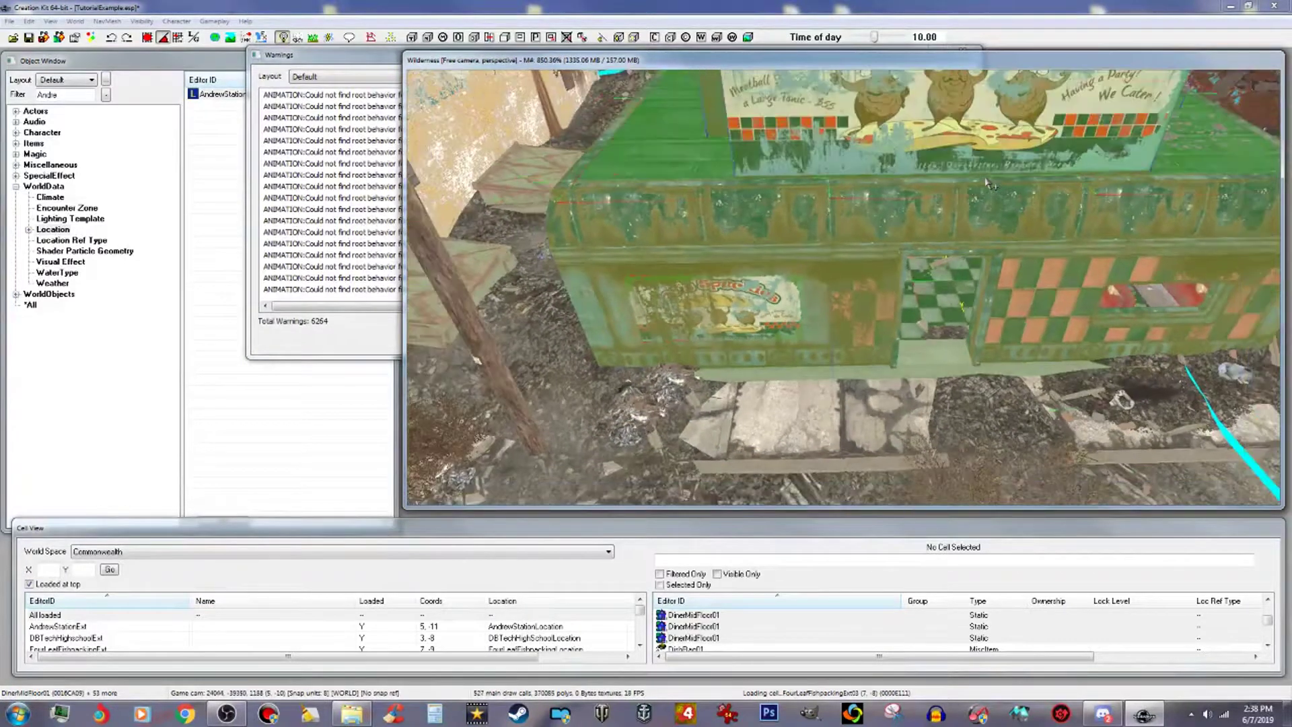
pyautogui.moveTo(985, 179); pyautogui.dragTo(969, 177, button='middle')
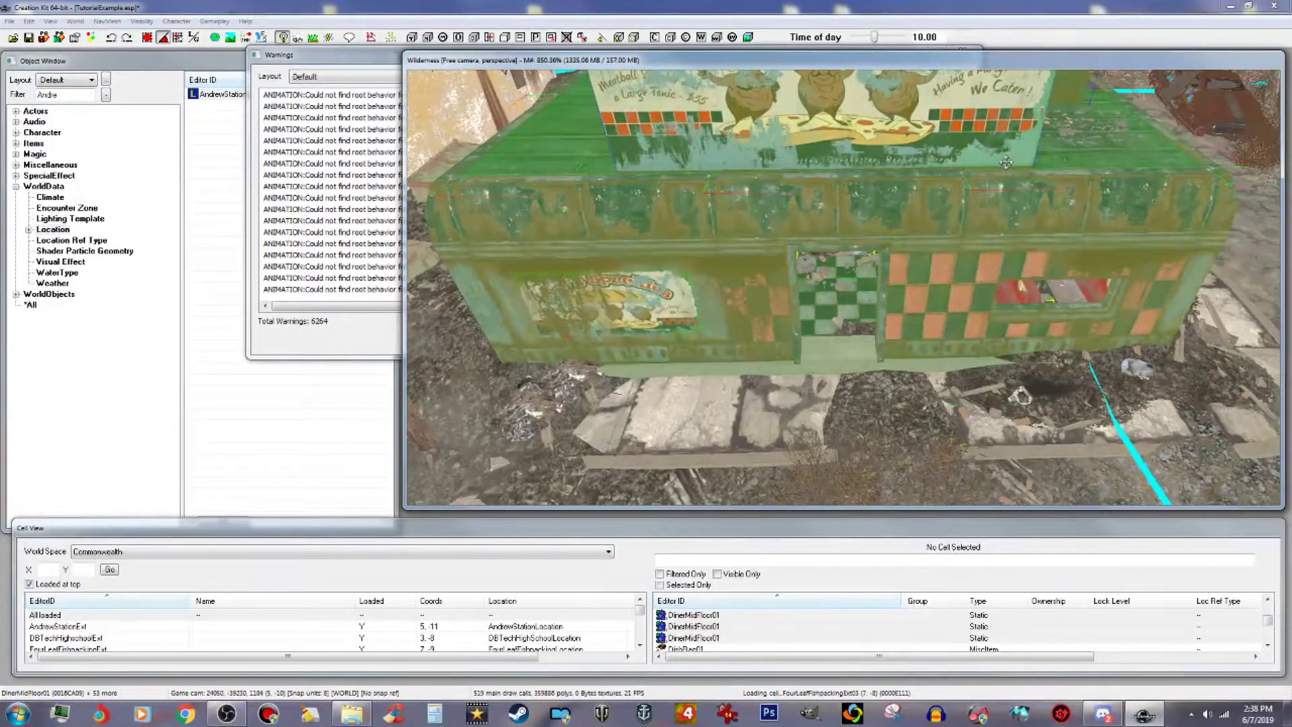
# Copy all the selected diner pieces.
pyautogui.rightClick(964, 183)
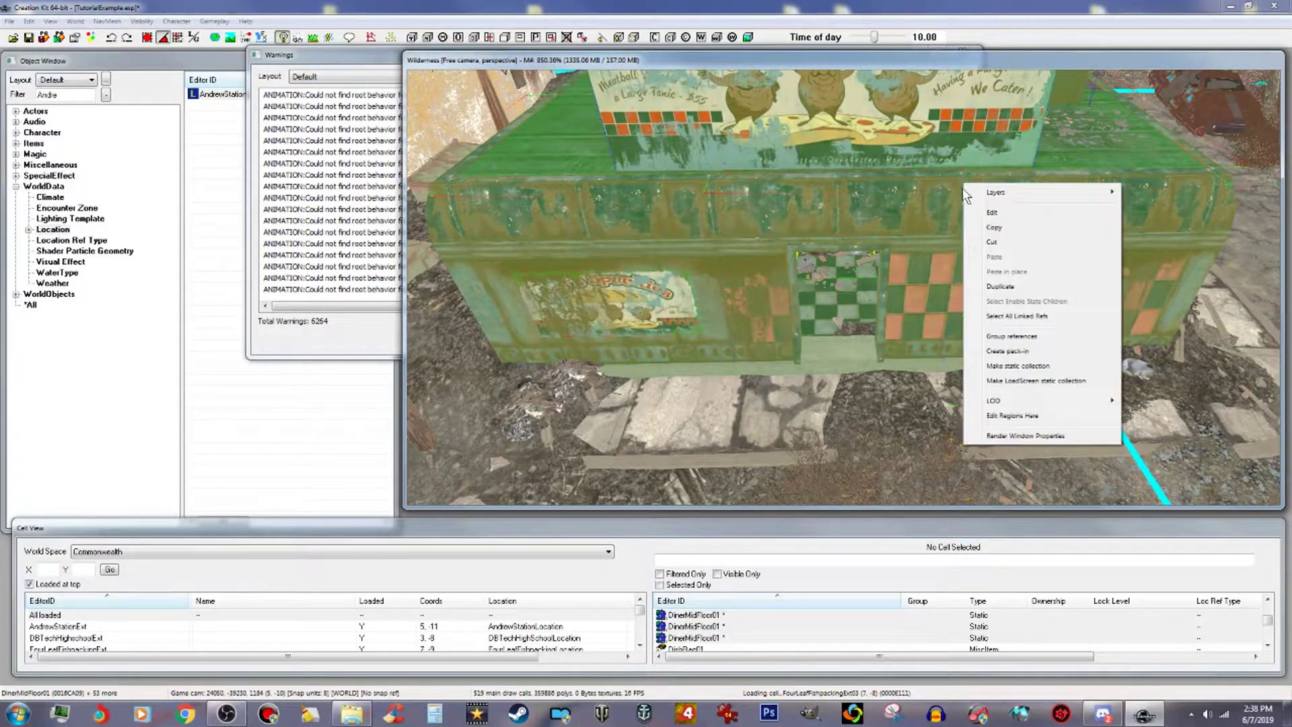
pyautogui.click(997, 228)
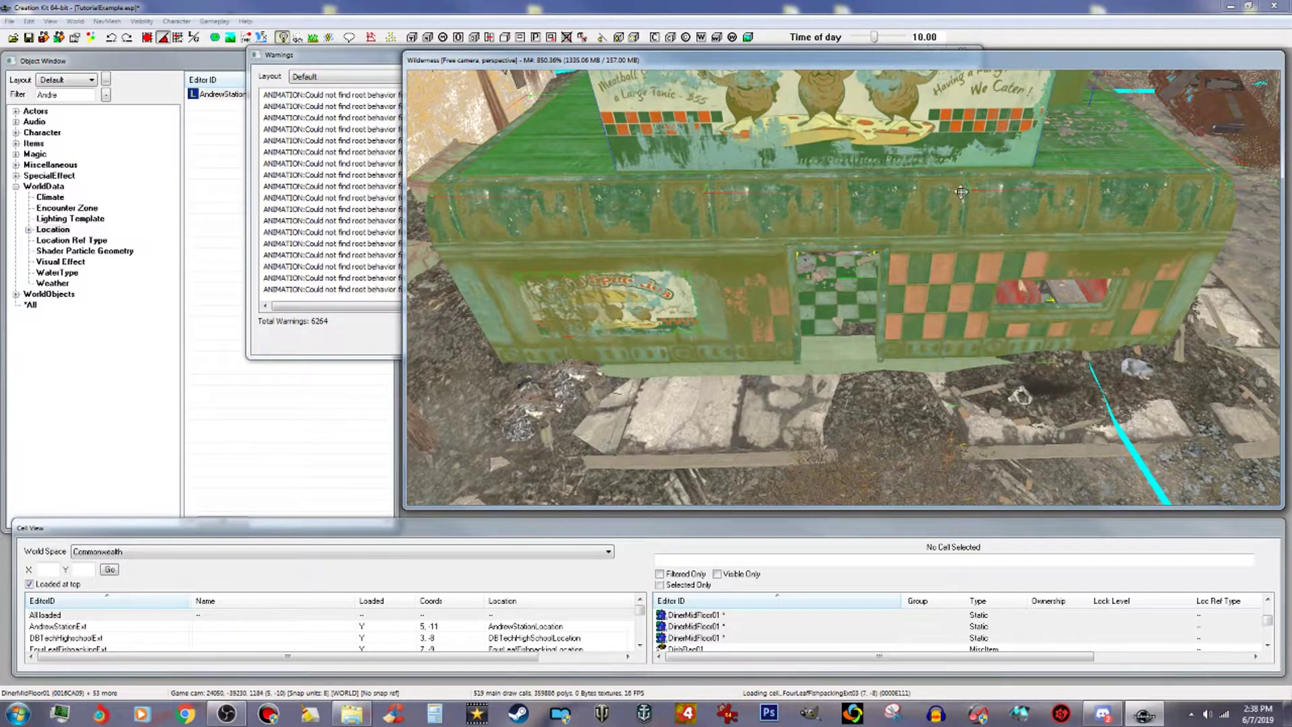
pyautogui.rightClick(961, 192)
pyautogui.click(993, 237)
# Switch the world space to Interiors and load the Tutorial Cell.
pyautogui.click(550, 560)
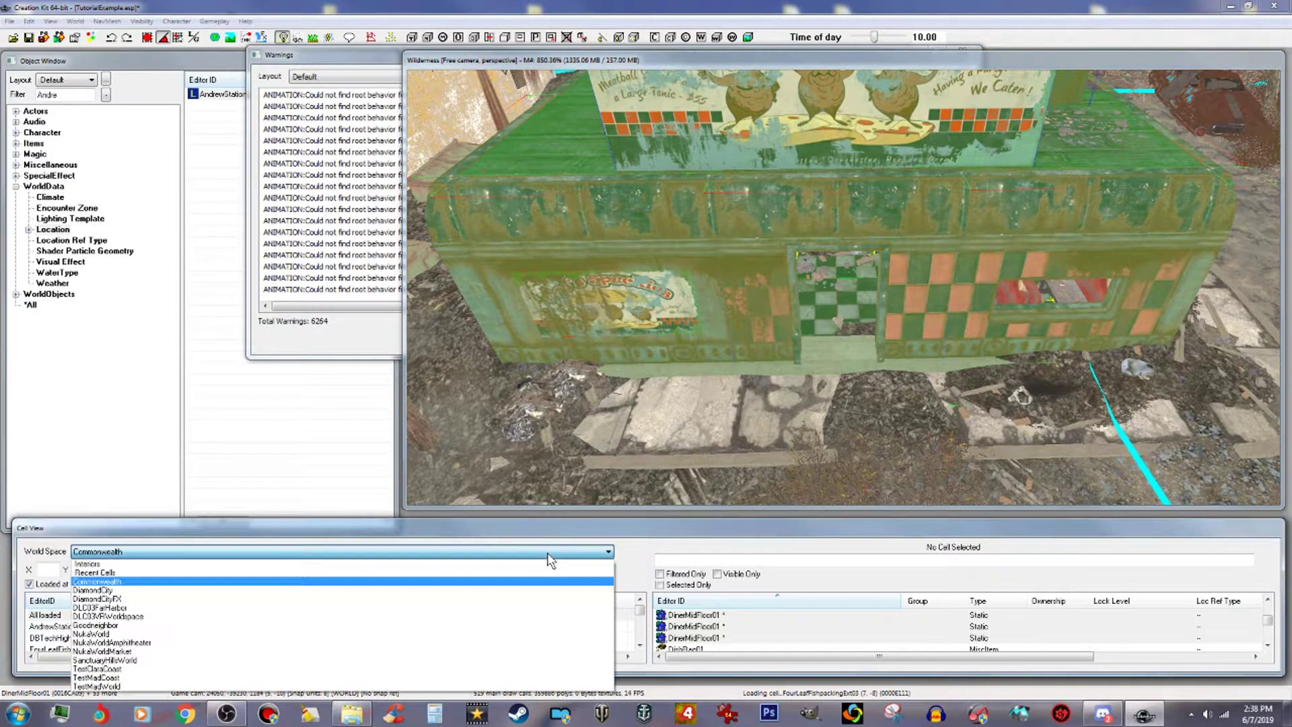
pyautogui.click(470, 565)
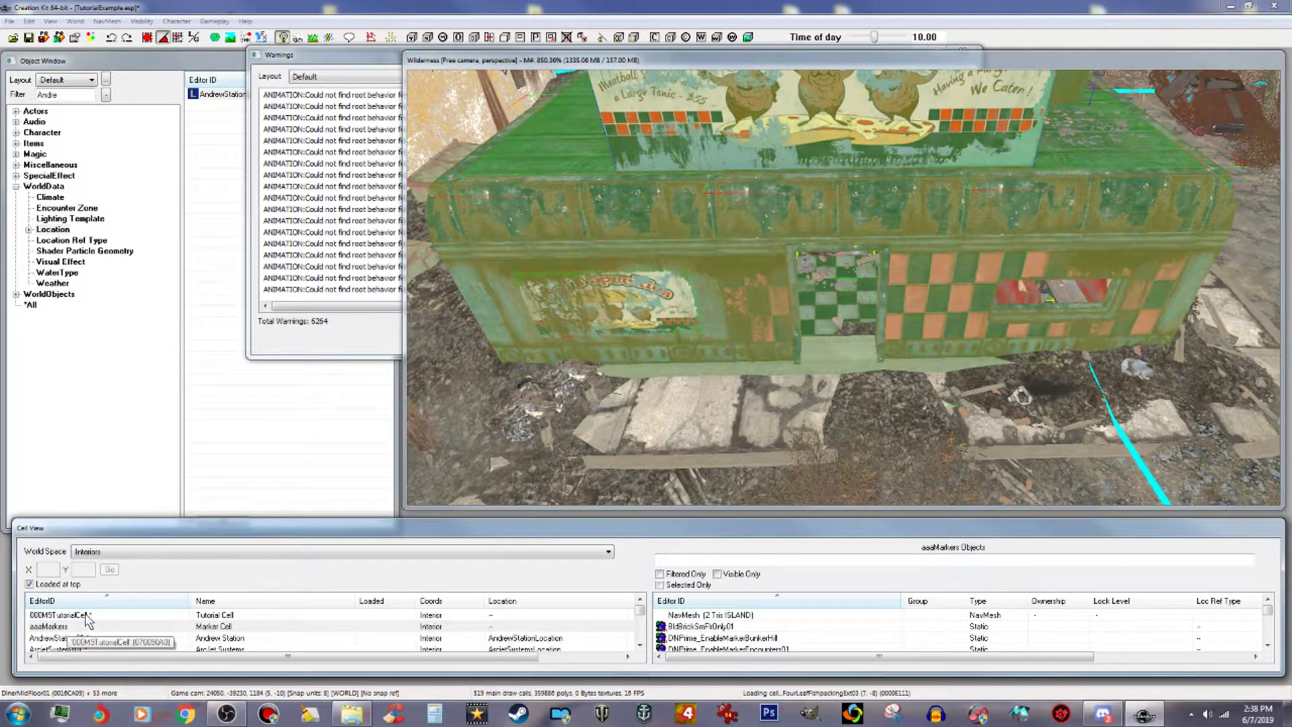
pyautogui.click(86, 615)
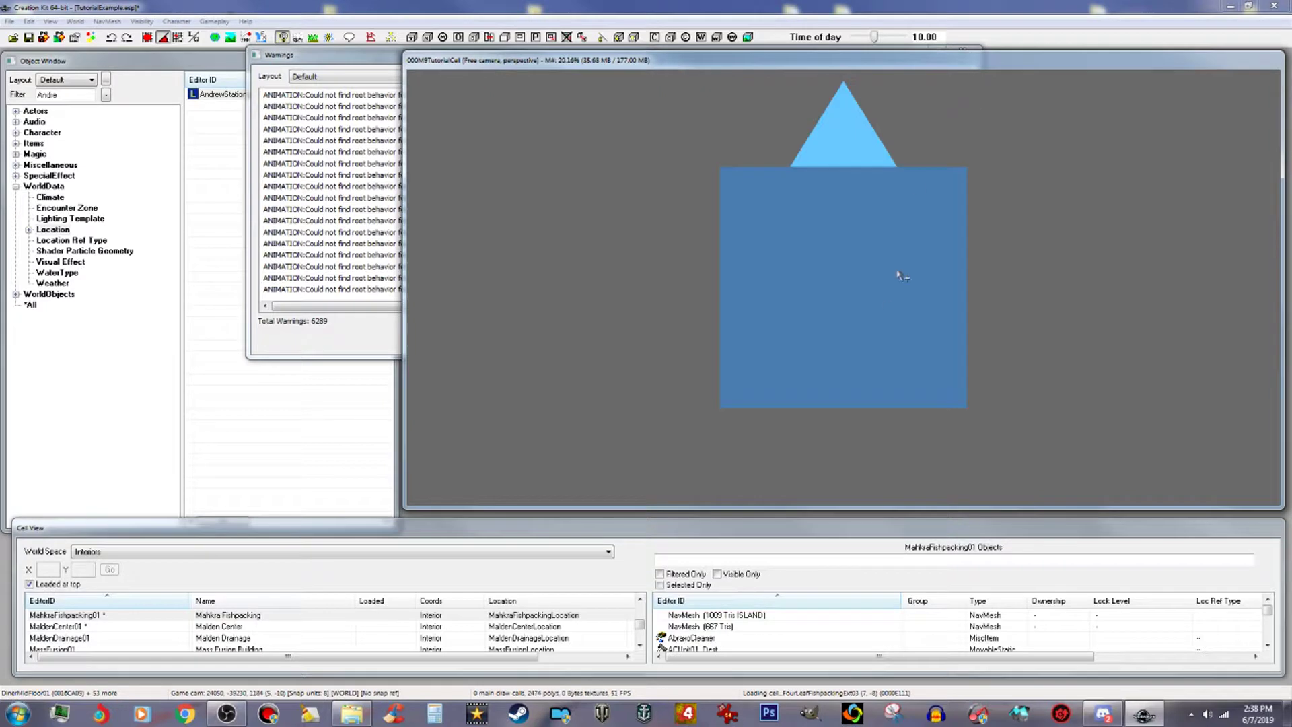
# Paste the copied diner into the tutorial cell and move it well clear of the concrete room.
pyautogui.keyDown('shift'); pyautogui.moveTo(874, 287); pyautogui.dragTo(898, 253, button='middle'); pyautogui.keyUp('shift')
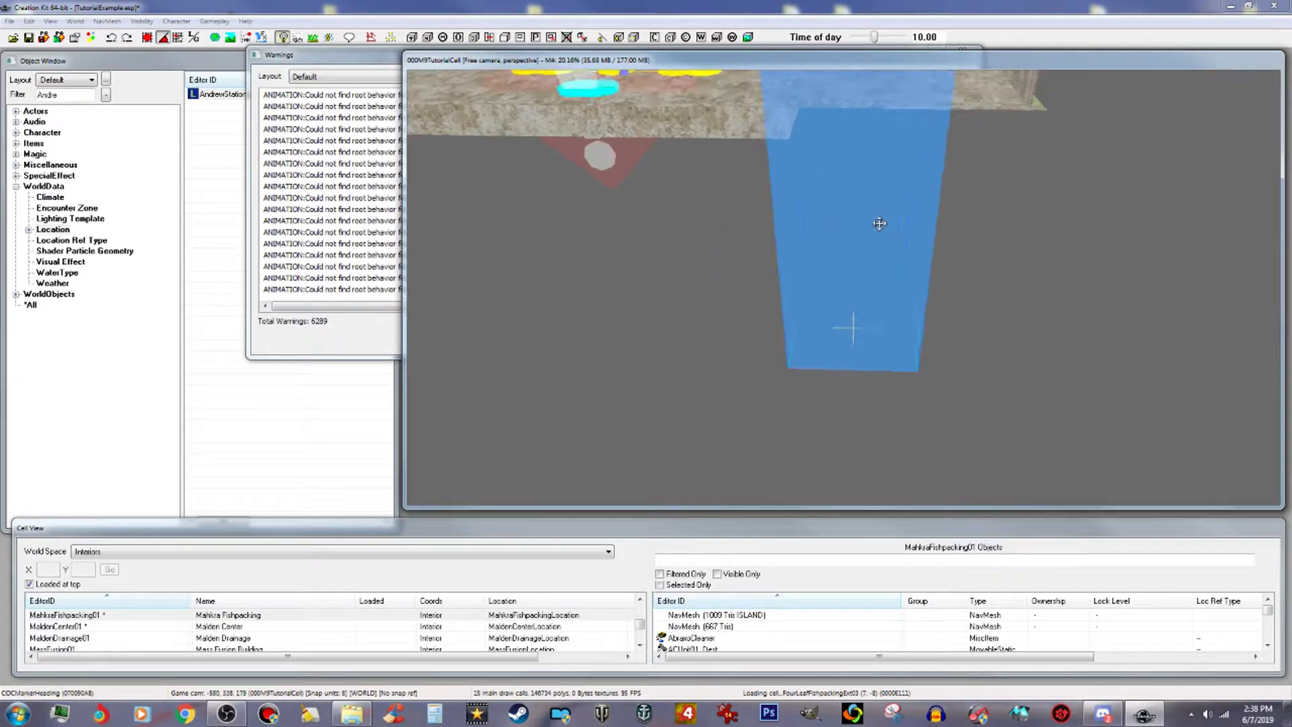
pyautogui.scroll(-5, 905, 253)
pyautogui.scroll(-5, 912, 253)
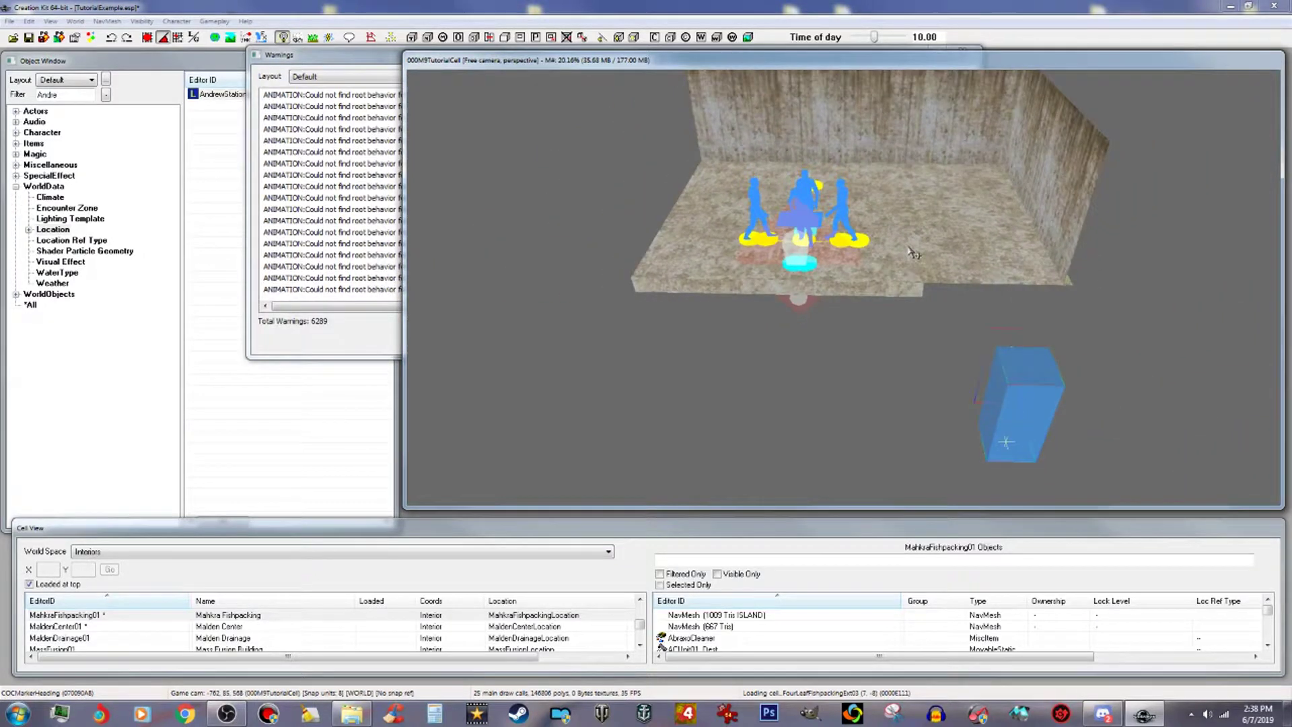
pyautogui.keyDown('shift'); pyautogui.moveTo(877, 298); pyautogui.dragTo(908, 311, button='middle'); pyautogui.keyUp('shift')
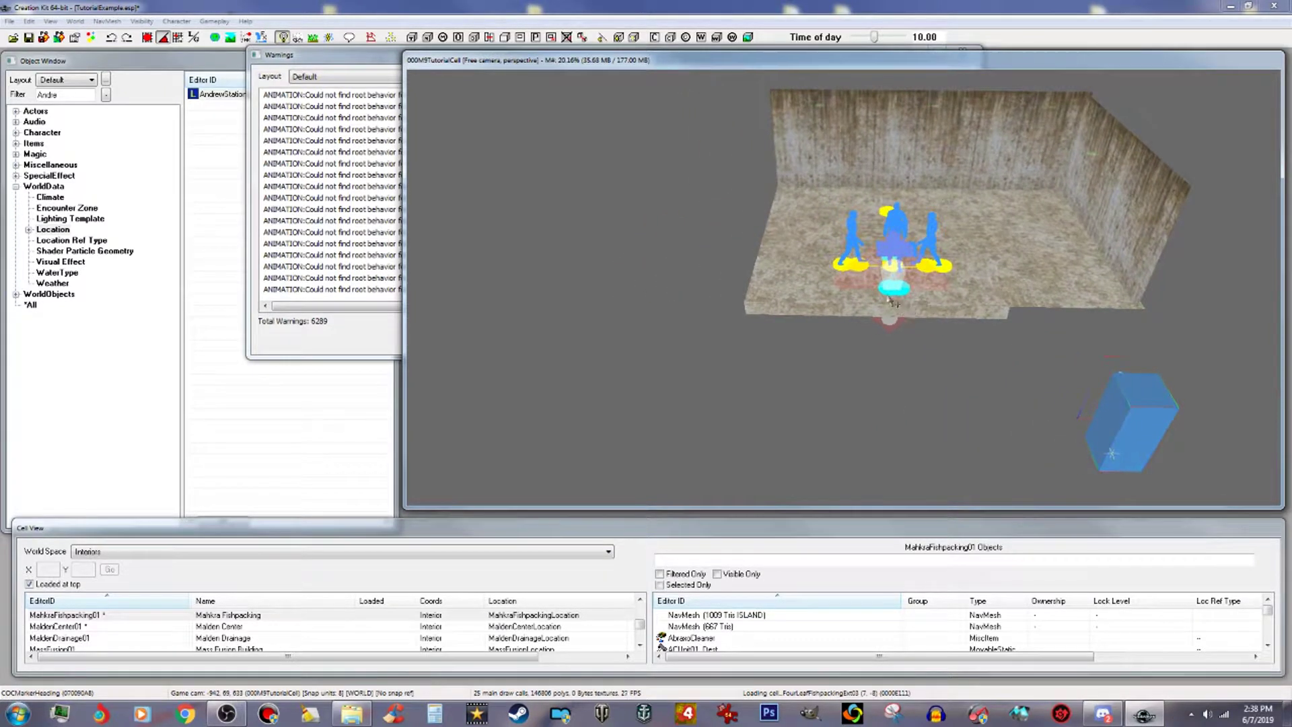
pyautogui.rightClick(793, 275)
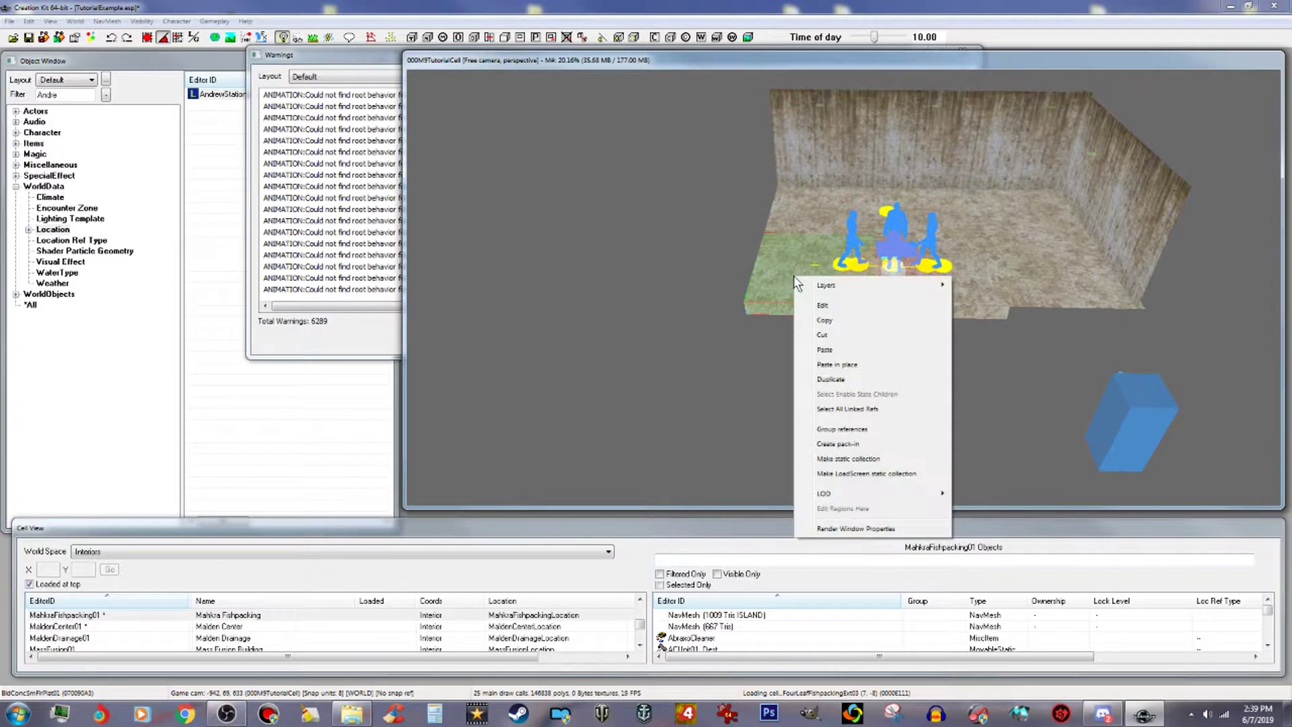
pyautogui.click(826, 349)
pyautogui.moveTo(848, 302); pyautogui.dragTo(417, 265)
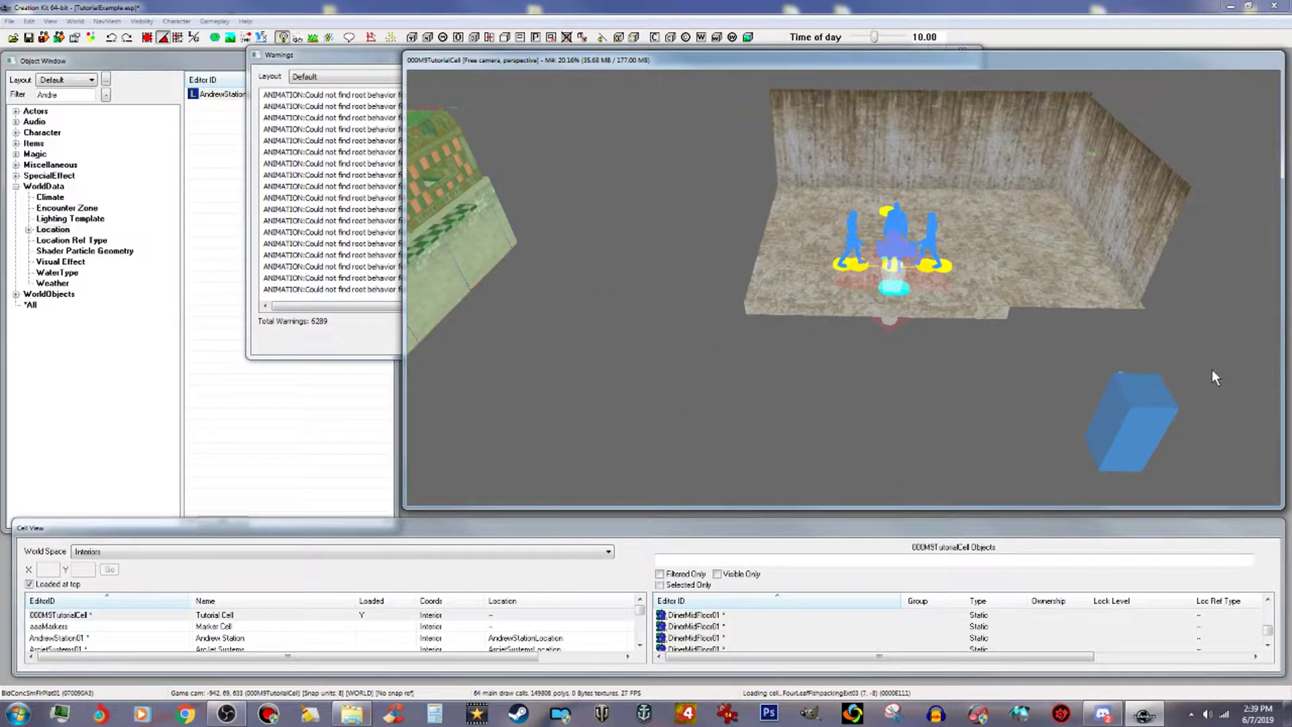
# Delete the workshop bar counter standing on the concrete floor, including its blue figure markers.
pyautogui.click(893, 265)
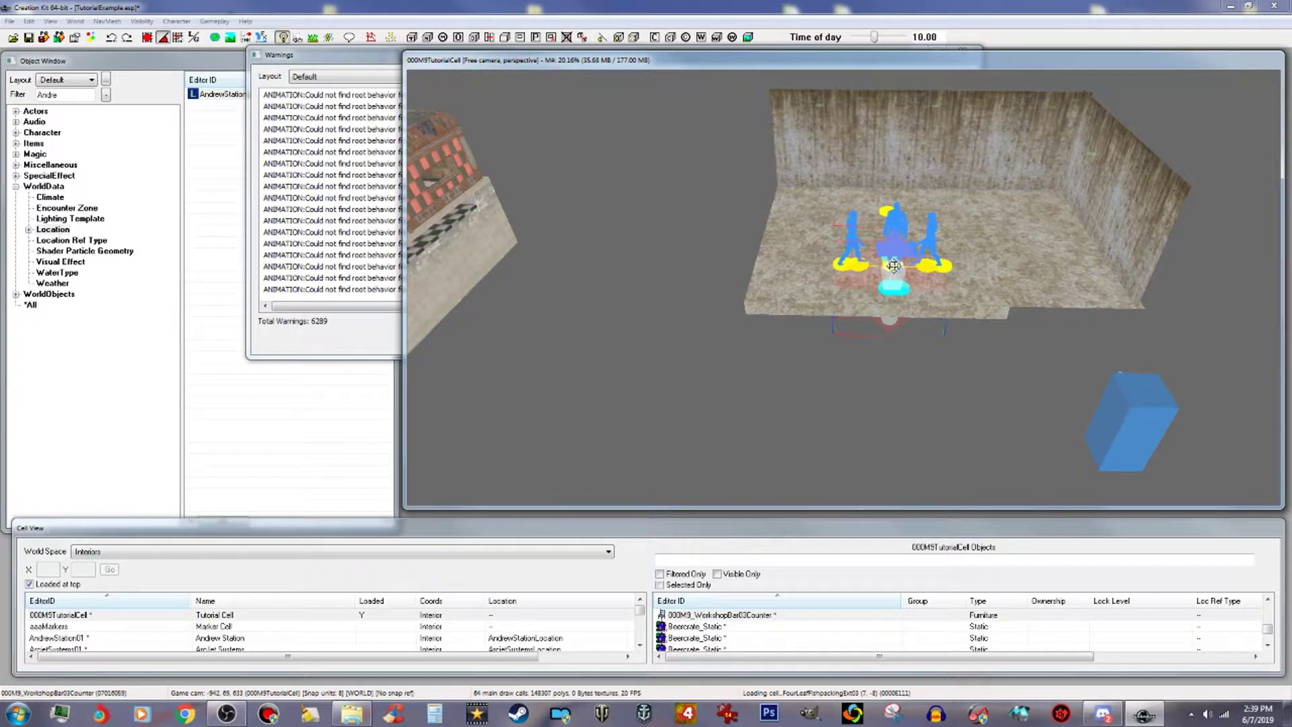
pyautogui.press('Delete')
pyautogui.click(935, 293)
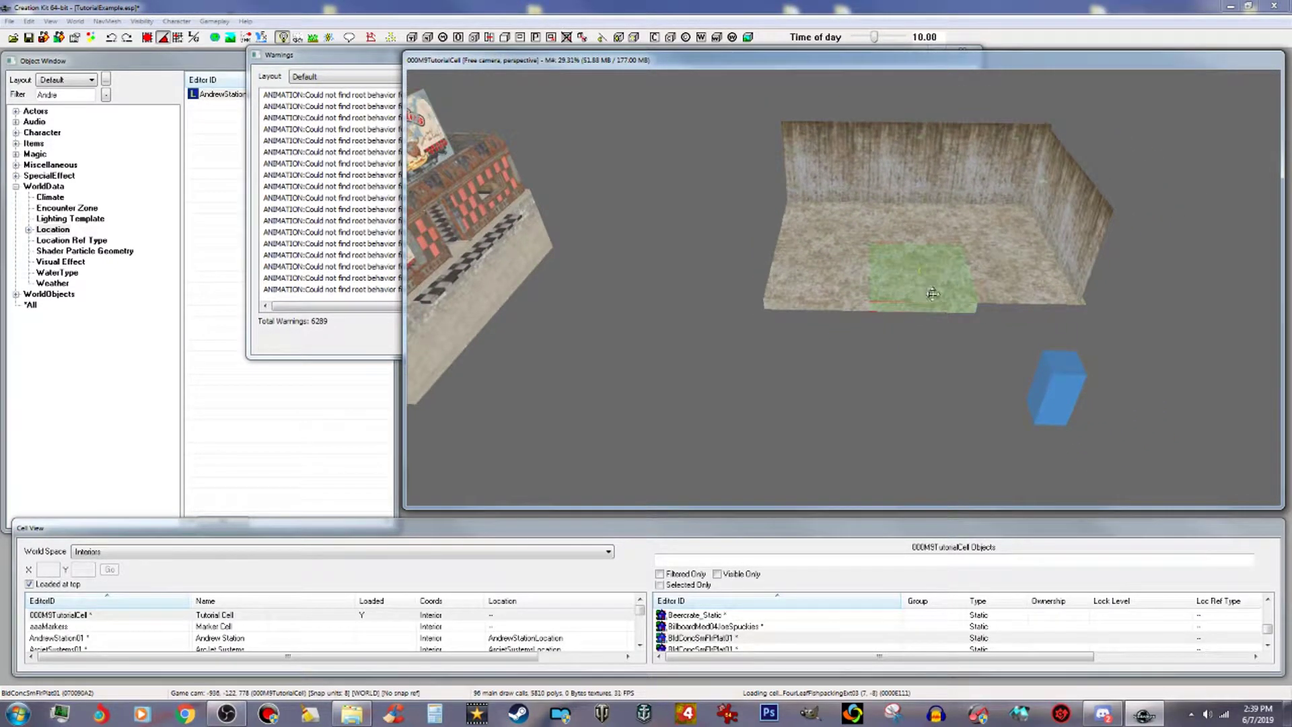
# Select all the pasted diner pieces together and rotate the building about a quarter turn.
pyautogui.keyDown('shift'); pyautogui.moveTo(933, 294); pyautogui.dragTo(1008, 286, button='middle'); pyautogui.keyUp('shift')
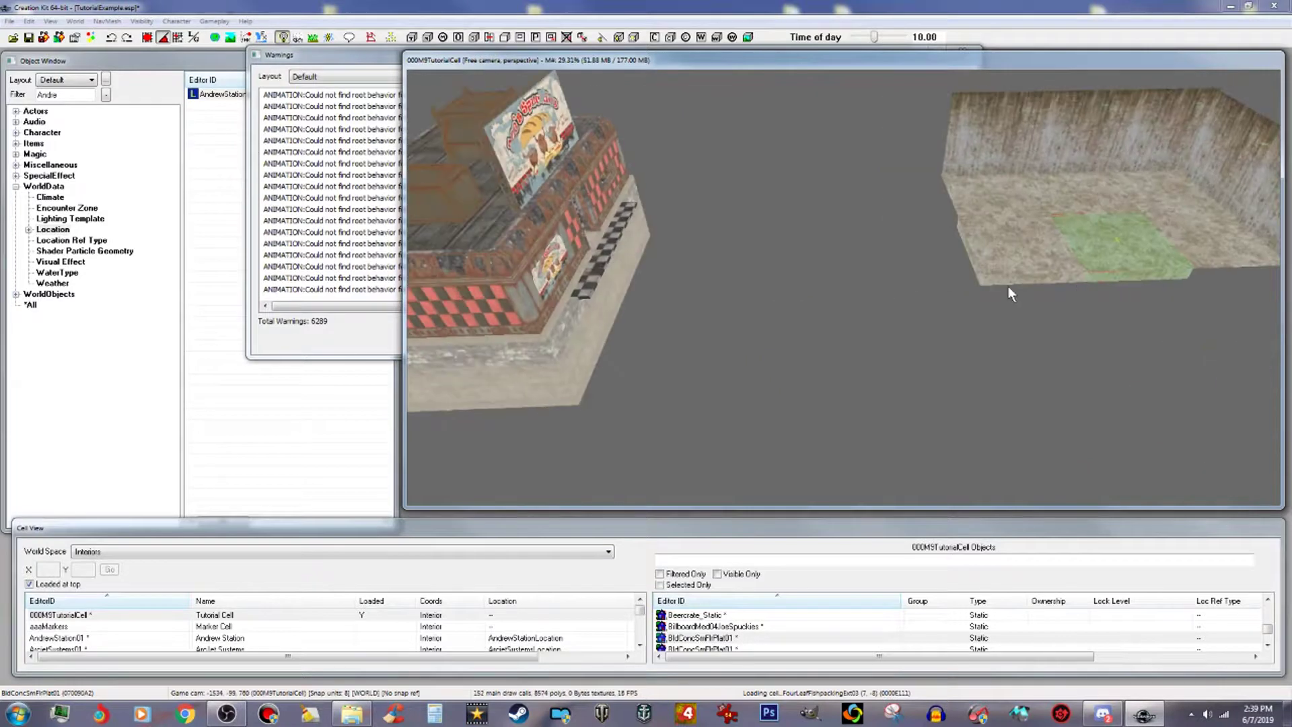
pyautogui.click(509, 293)
pyautogui.keyDown('shift'); pyautogui.moveTo(510, 294); pyautogui.dragTo(447, 300, button='middle'); pyautogui.keyUp('shift')
pyautogui.scroll(-3, 607, 306)
pyautogui.keyDown('shift'); pyautogui.moveTo(607, 306); pyautogui.dragTo(639, 334, button='middle'); pyautogui.keyUp('shift')
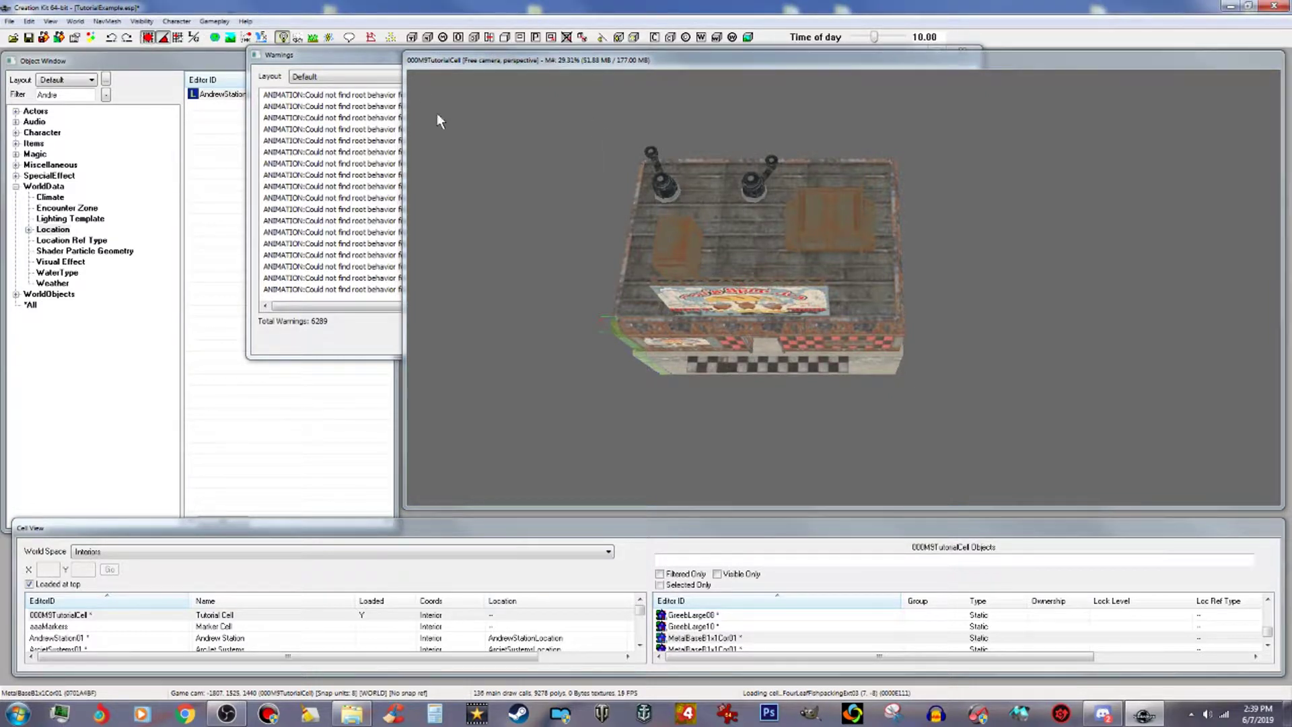
pyautogui.moveTo(574, 119); pyautogui.dragTo(1049, 424)
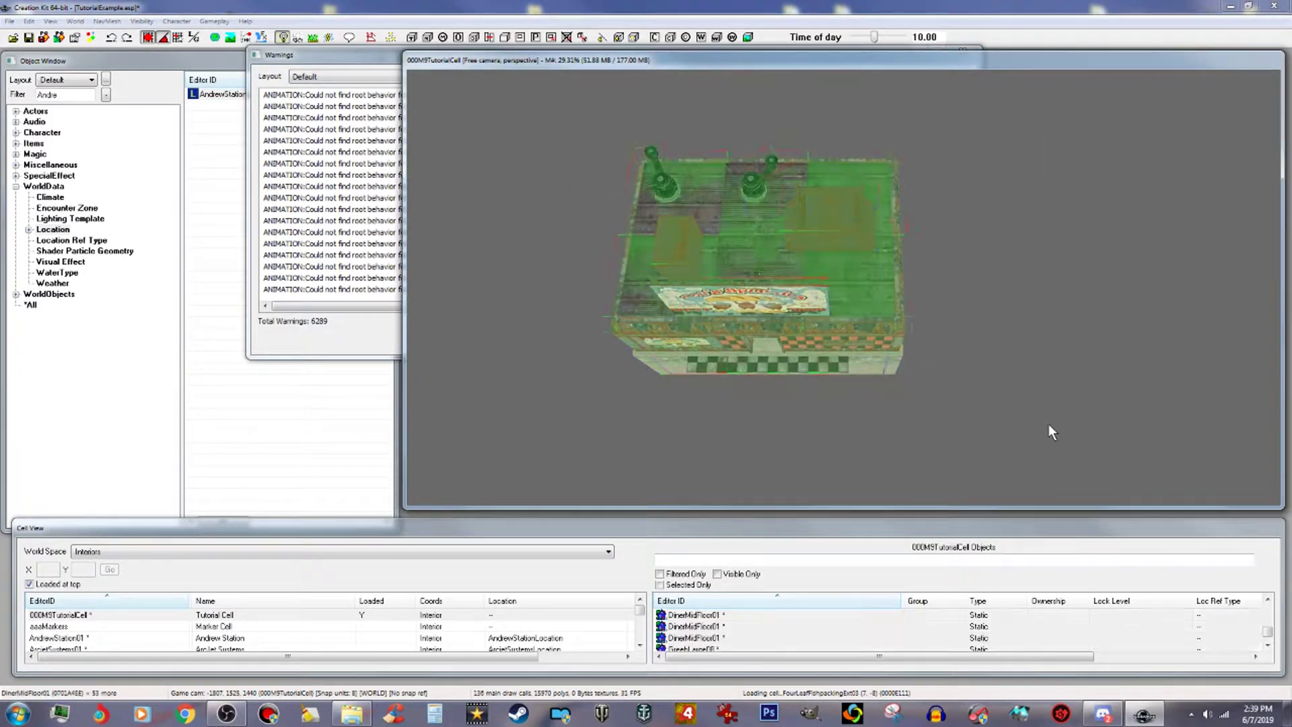
pyautogui.moveTo(866, 342); pyautogui.dragTo(936, 341, button='right')
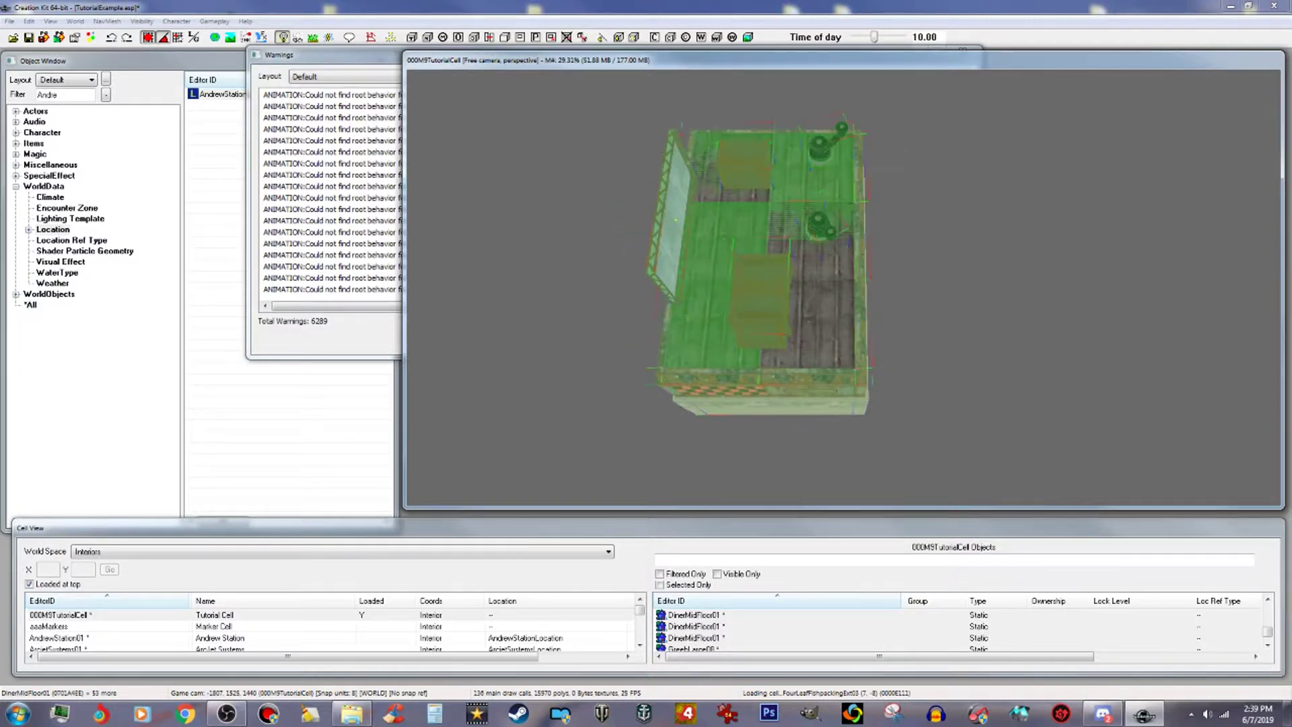
# Examine the checkered floor inside the pasted diner for missing sections.
pyautogui.keyDown('shift'); pyautogui.moveTo(910, 353); pyautogui.dragTo(944, 327, button='middle'); pyautogui.keyUp('shift')
pyautogui.scroll(6, 1021, 332)
pyautogui.scroll(3, 945, 327)
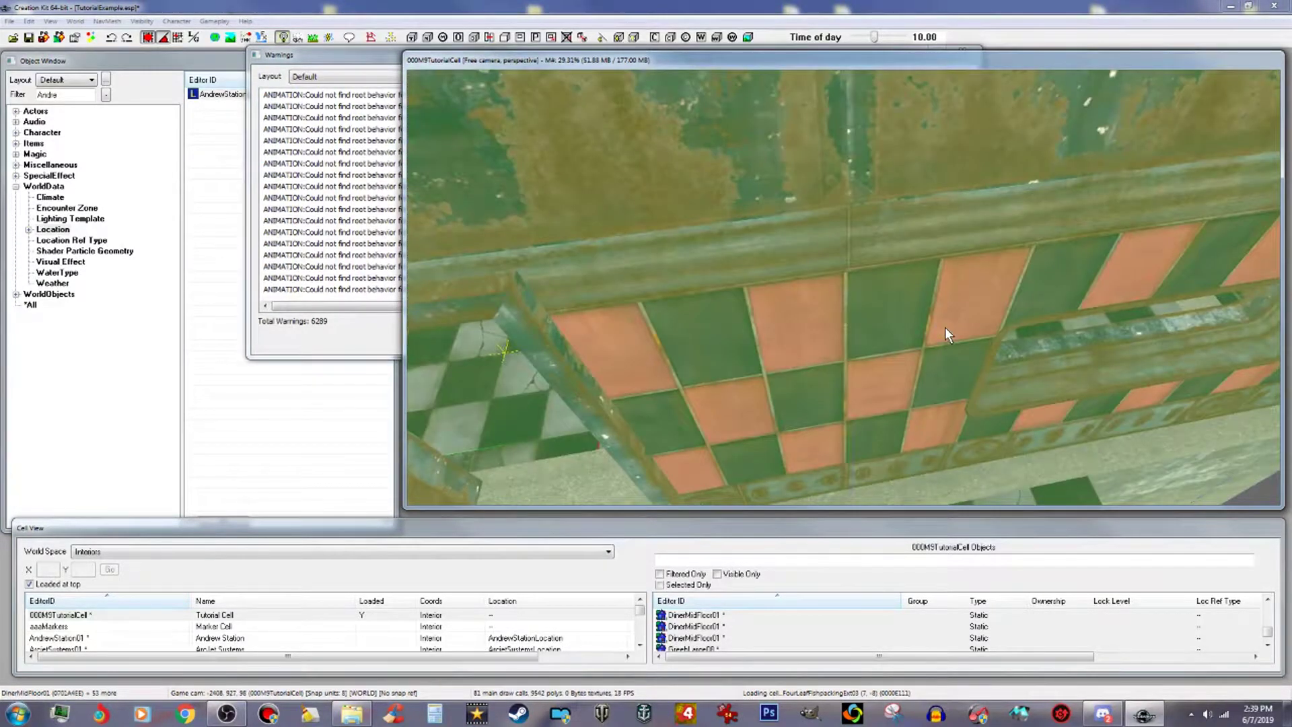
pyautogui.scroll(4, 948, 332)
pyautogui.click(890, 276)
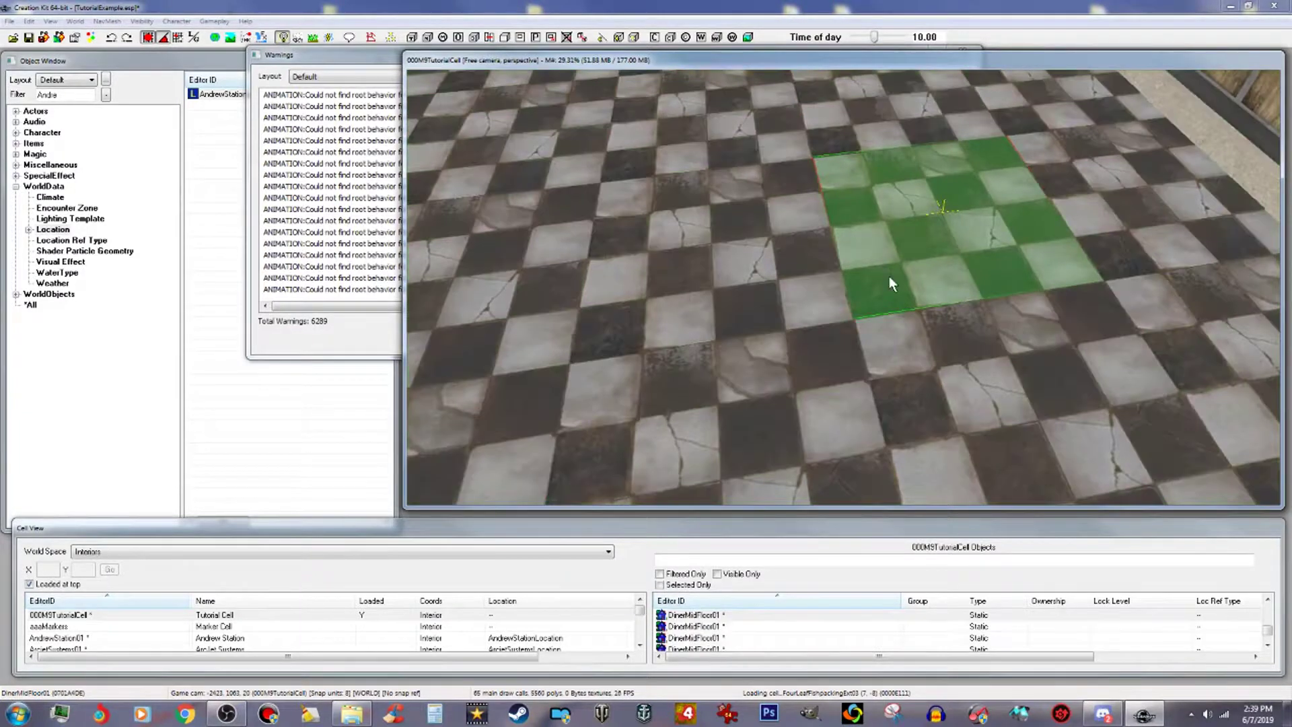
pyautogui.keyDown('shift'); pyautogui.moveTo(890, 276); pyautogui.dragTo(670, 286, button='middle'); pyautogui.keyUp('shift')
pyautogui.scroll(-5, 826, 282)
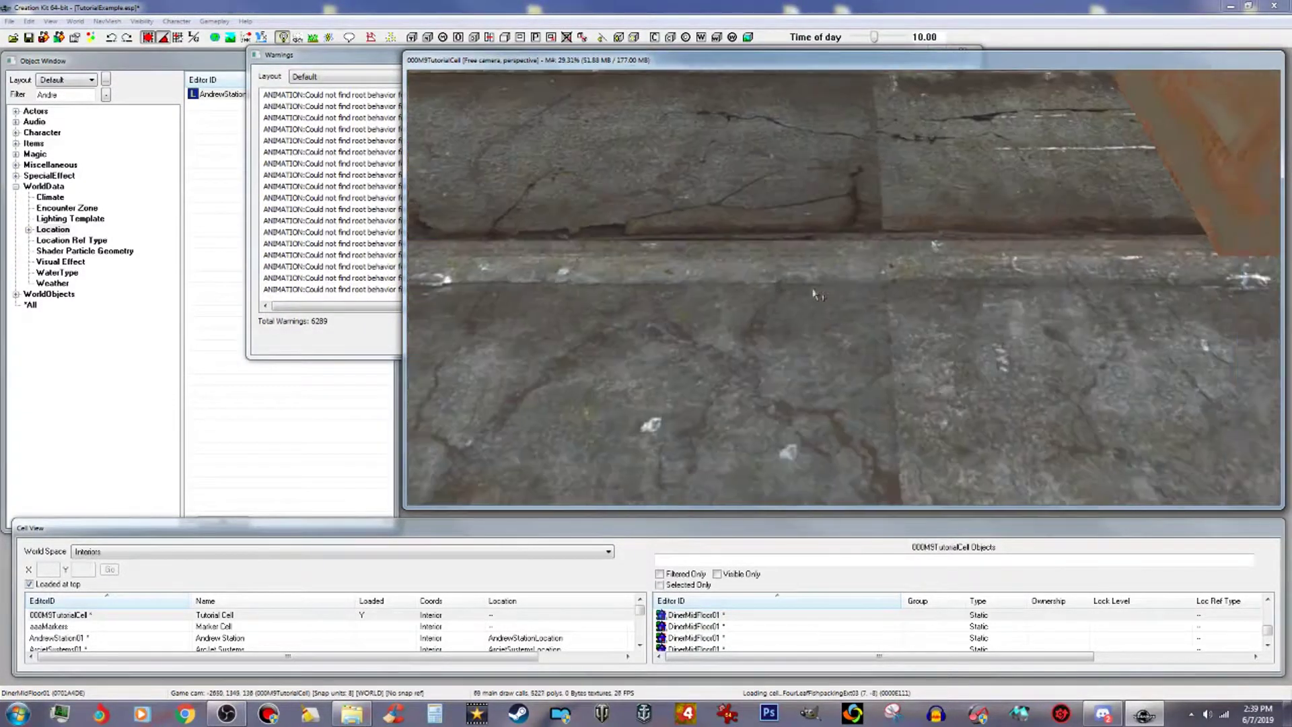
pyautogui.scroll(5, 799, 291)
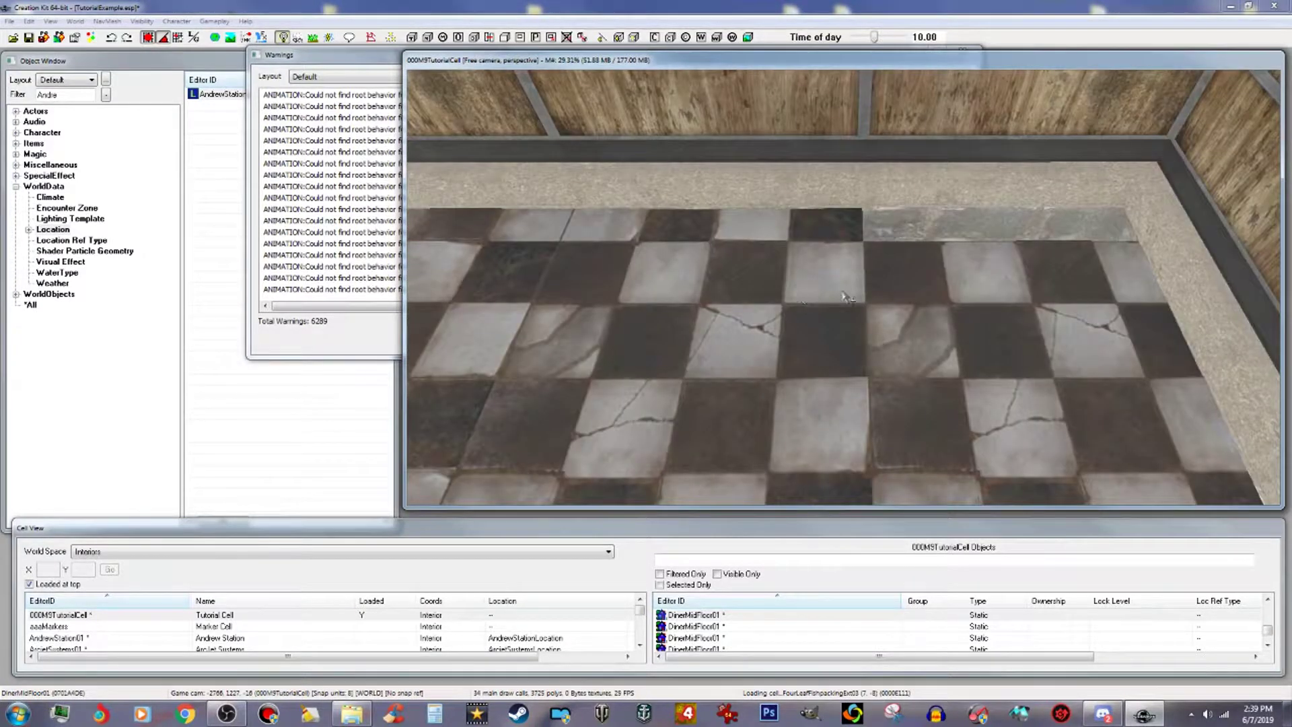
# Duplicate the floor section beside the untiled gap along the wood-panelled wall and move the copy into the corner gap.
pyautogui.click(958, 271)
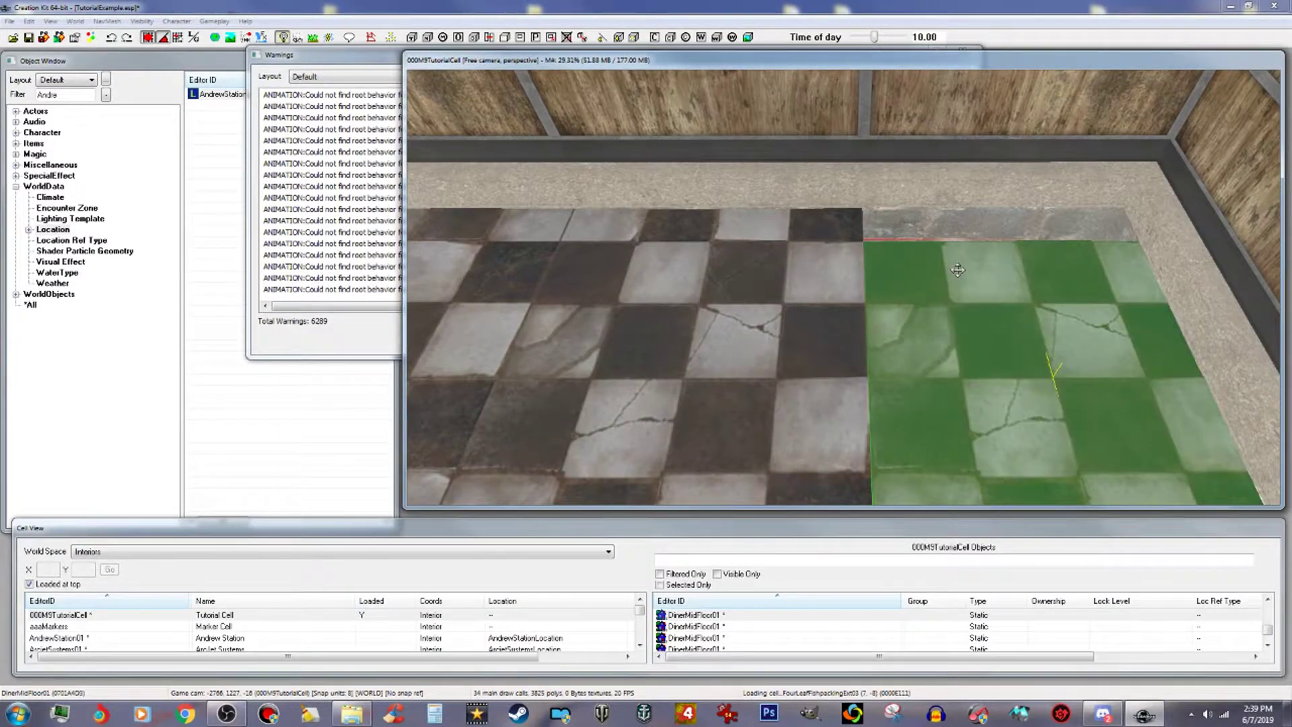
pyautogui.click(840, 226)
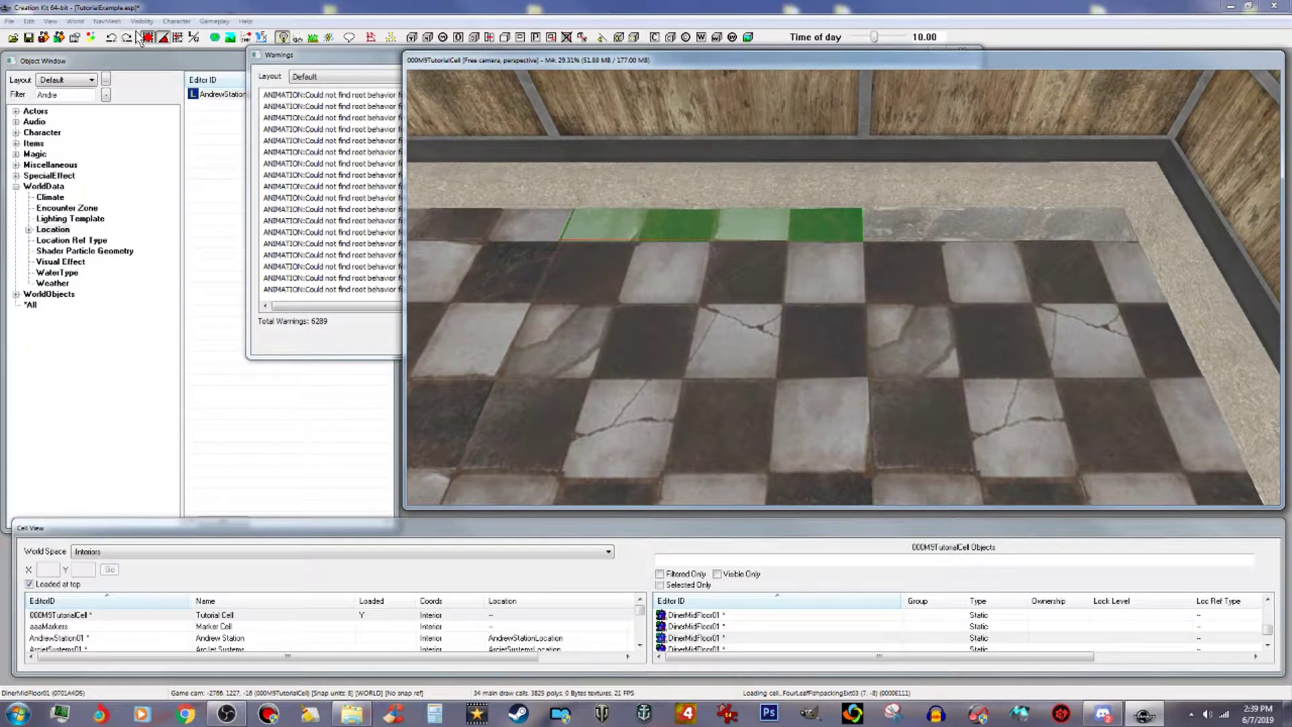
pyautogui.click(161, 41)
pyautogui.scroll(3, 873, 155)
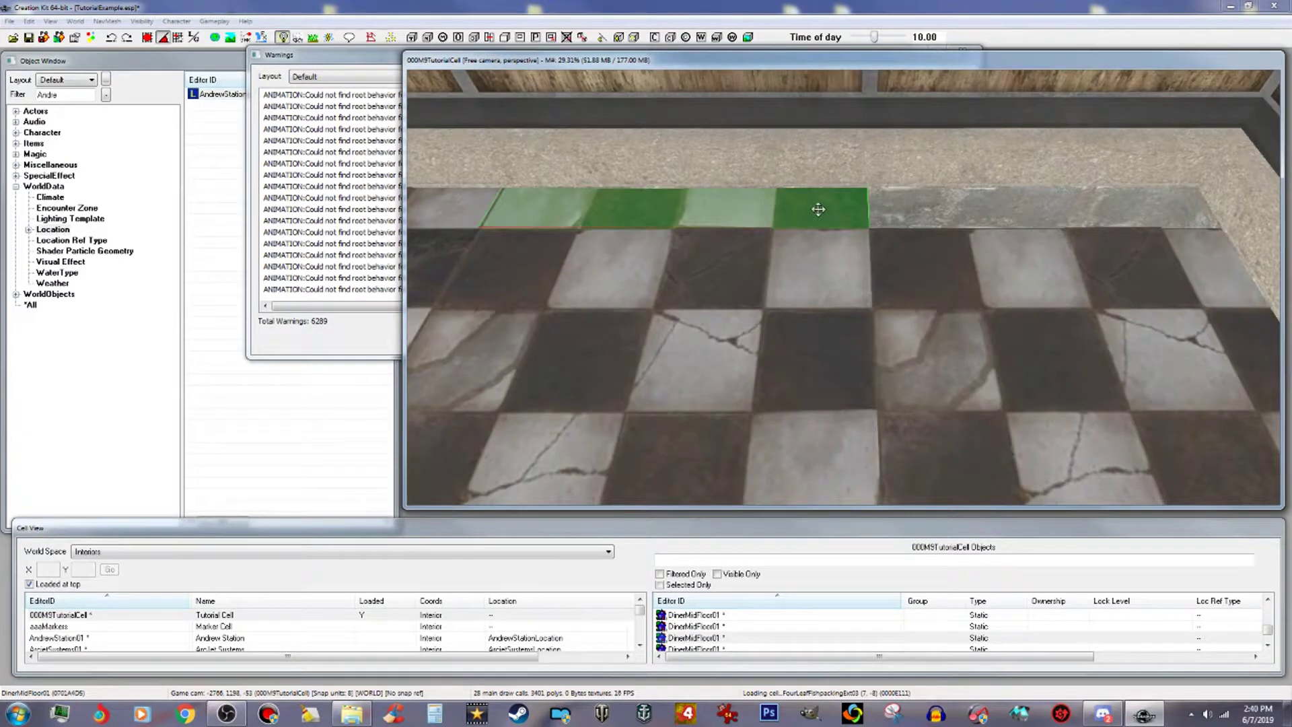
pyautogui.rightClick(819, 209)
pyautogui.click(865, 312)
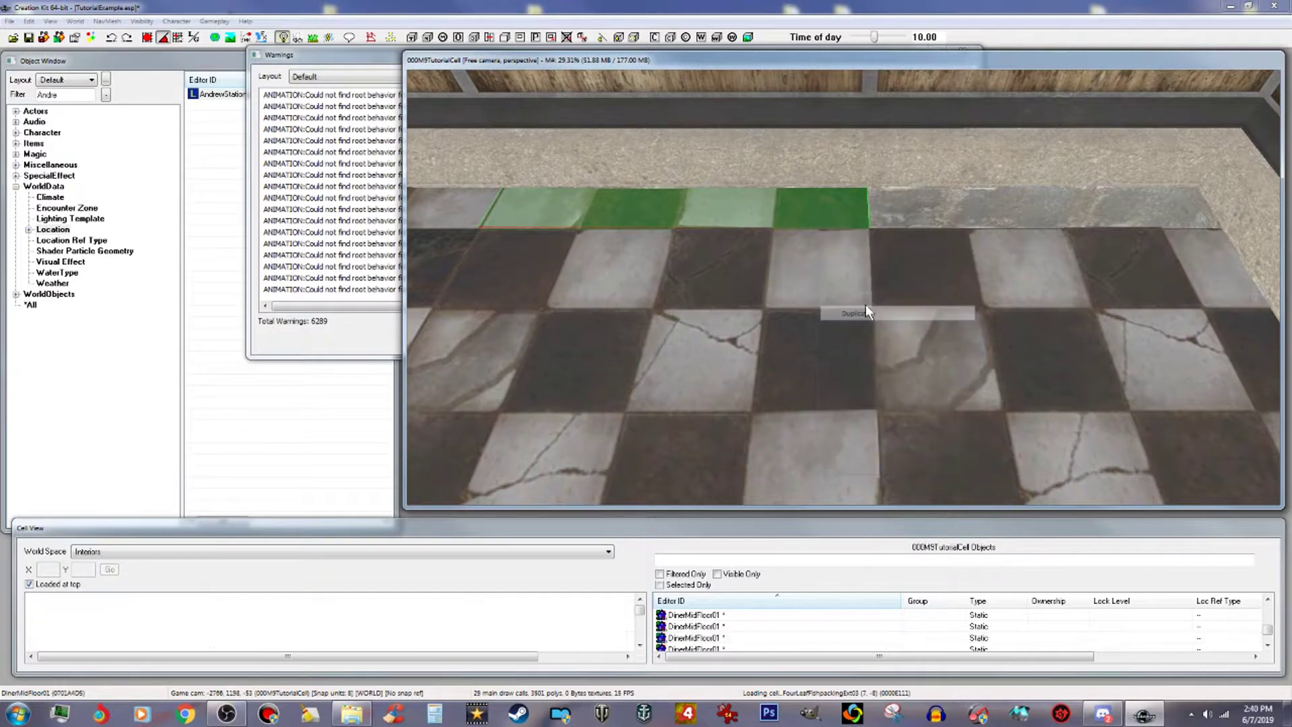
pyautogui.moveTo(822, 202); pyautogui.dragTo(1225, 205)
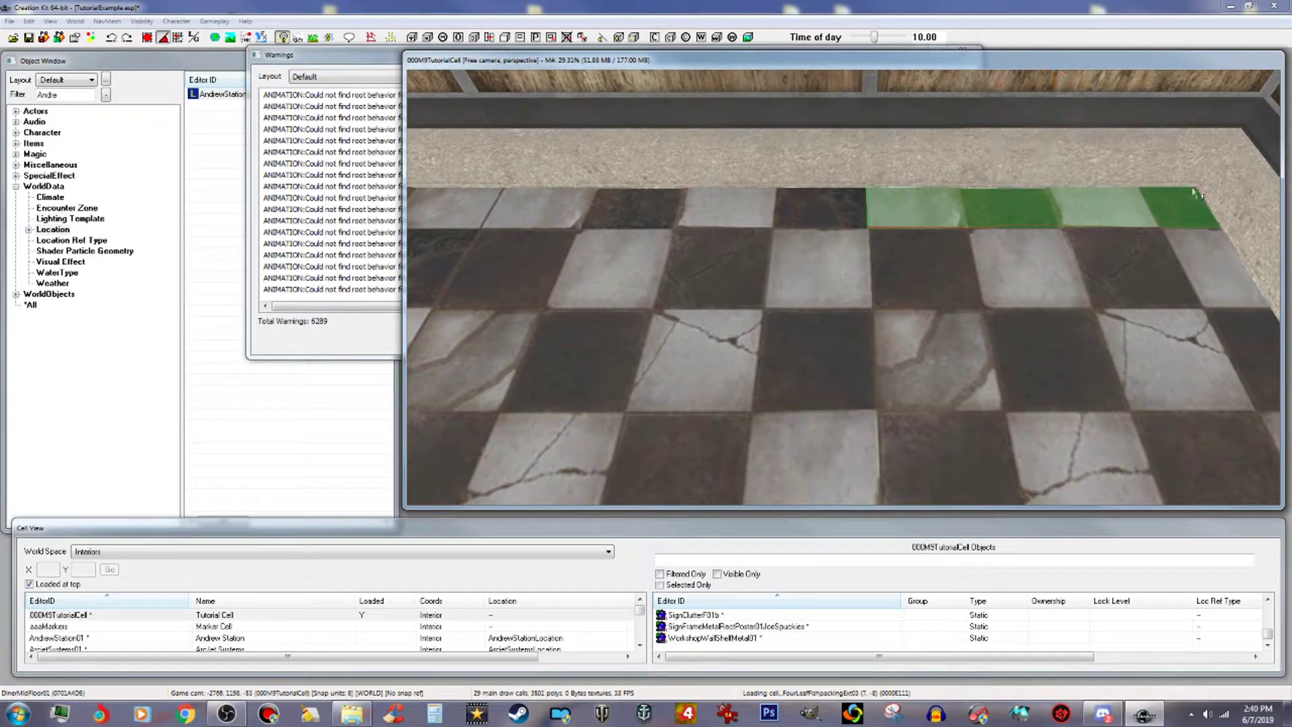
# View the base object properties of the checkered floor section inside the front doorway, leaving its settings as they are.
pyautogui.scroll(-5, 1195, 193)
pyautogui.scroll(-4, 1198, 197)
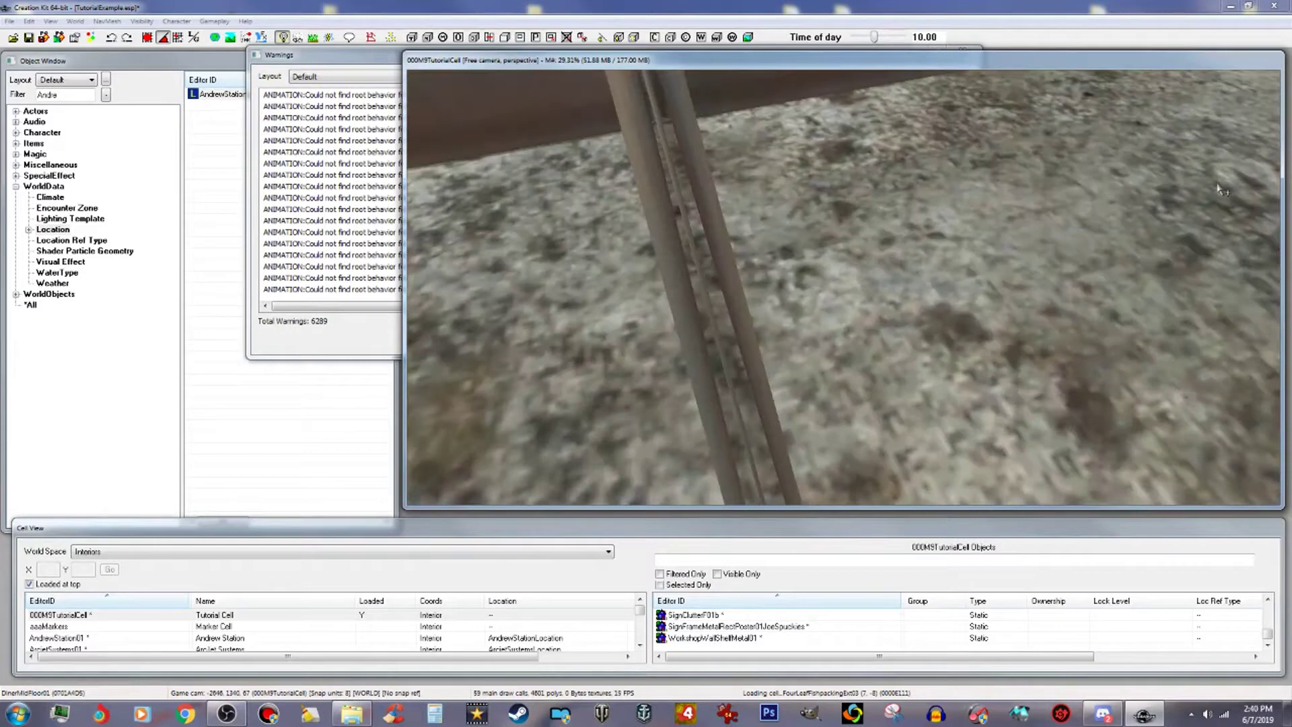
pyautogui.scroll(-6, 916, 212)
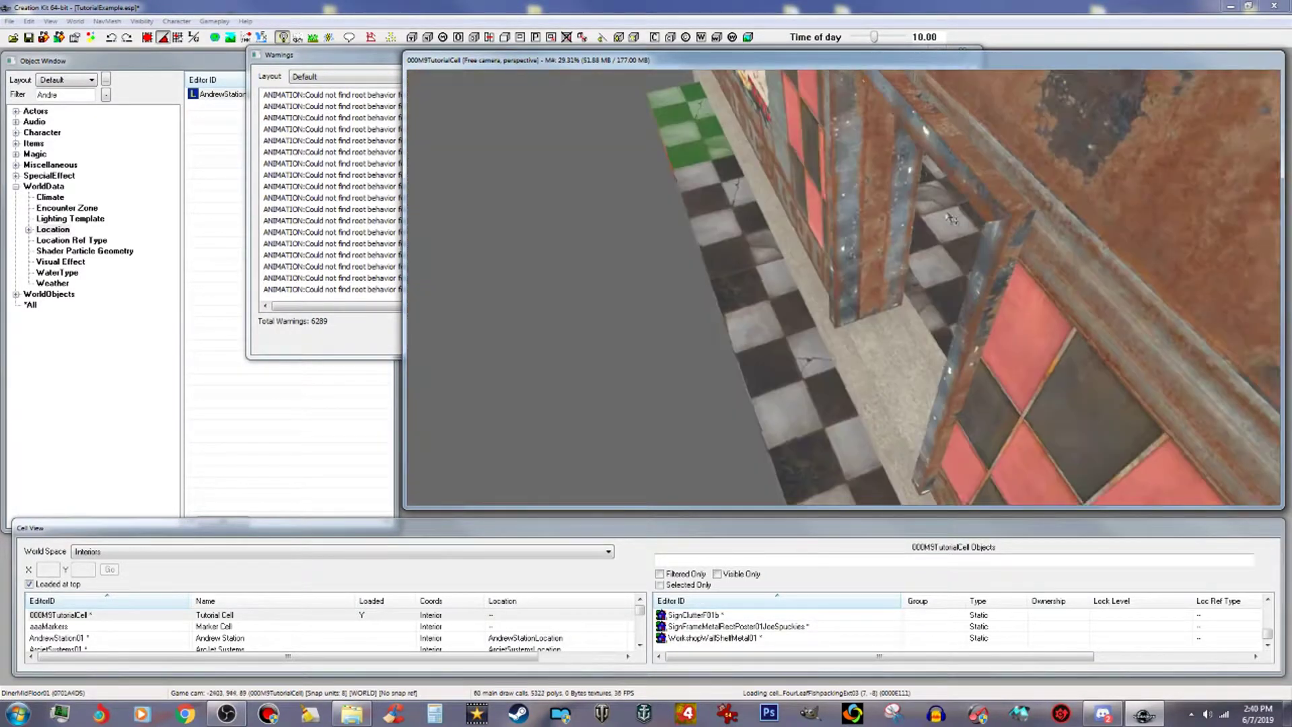
pyautogui.moveTo(1029, 222)
pyautogui.mouseDown(button='middle')
pyautogui.moveTo(1042, 212)
pyautogui.moveTo(1025, 222)
pyautogui.mouseUp(button='middle')
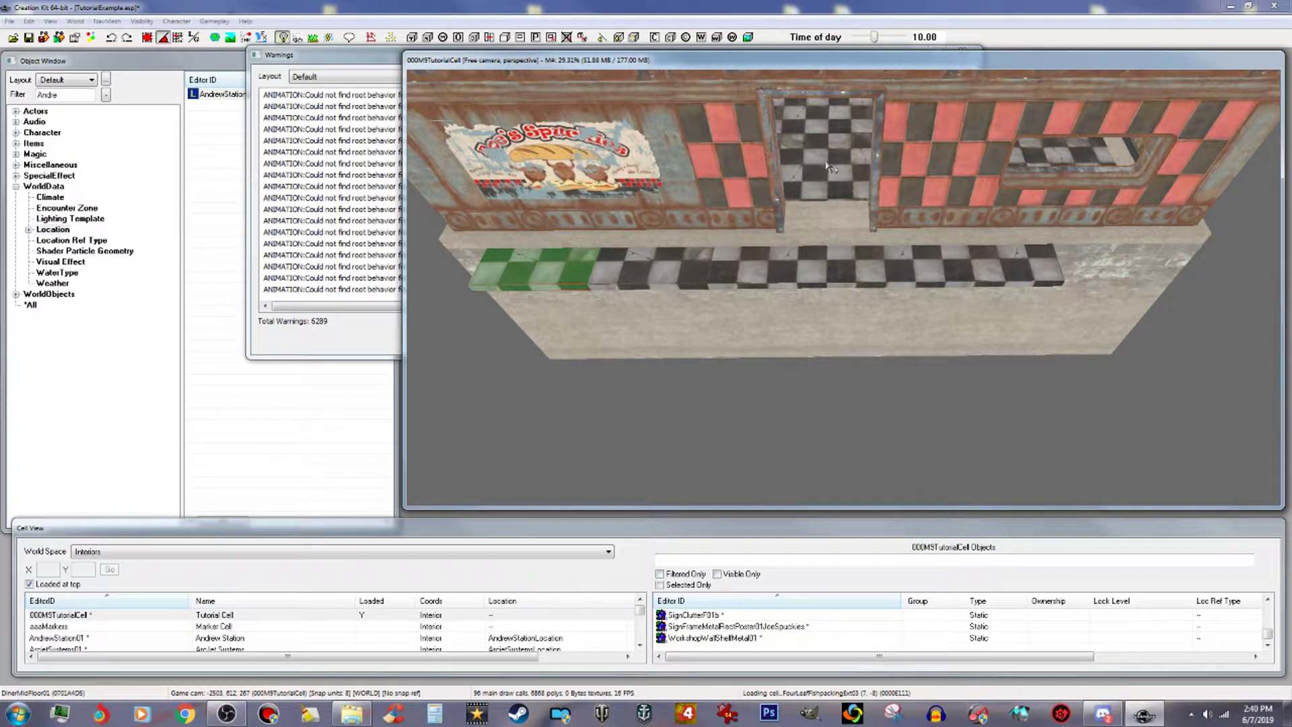
pyautogui.scroll(5, 829, 169)
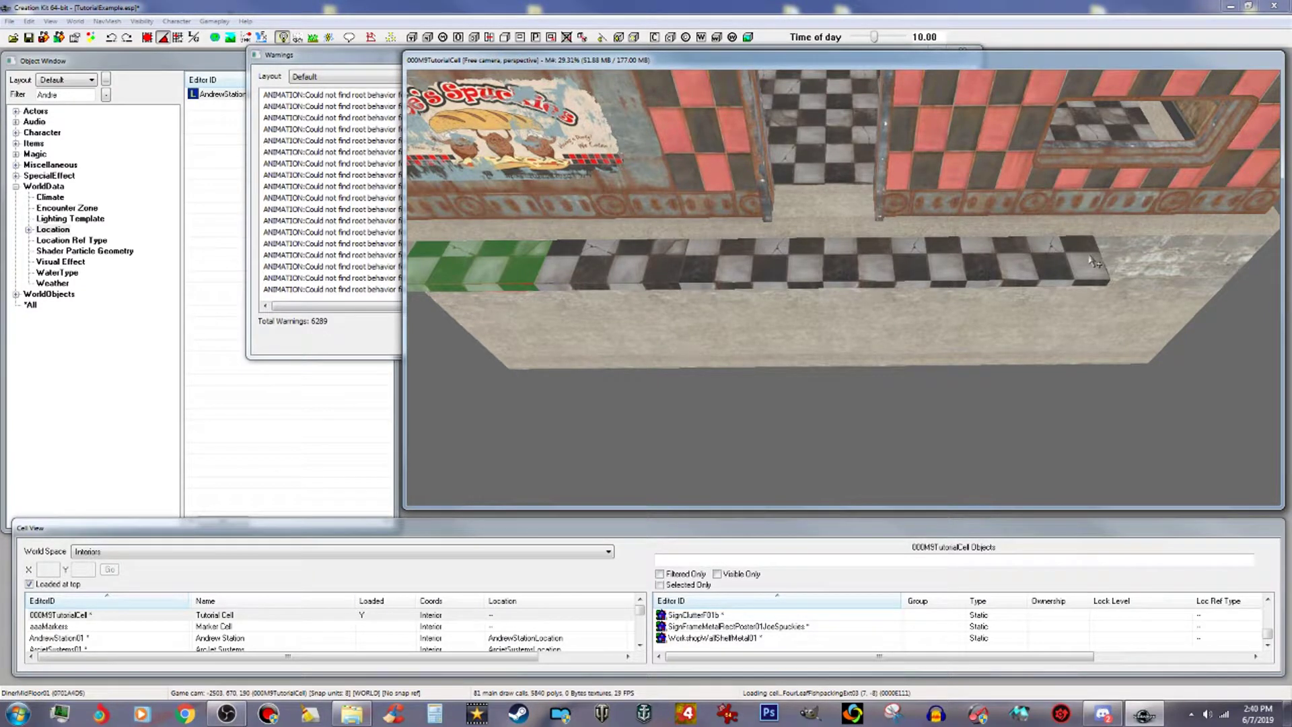
pyautogui.click(816, 129)
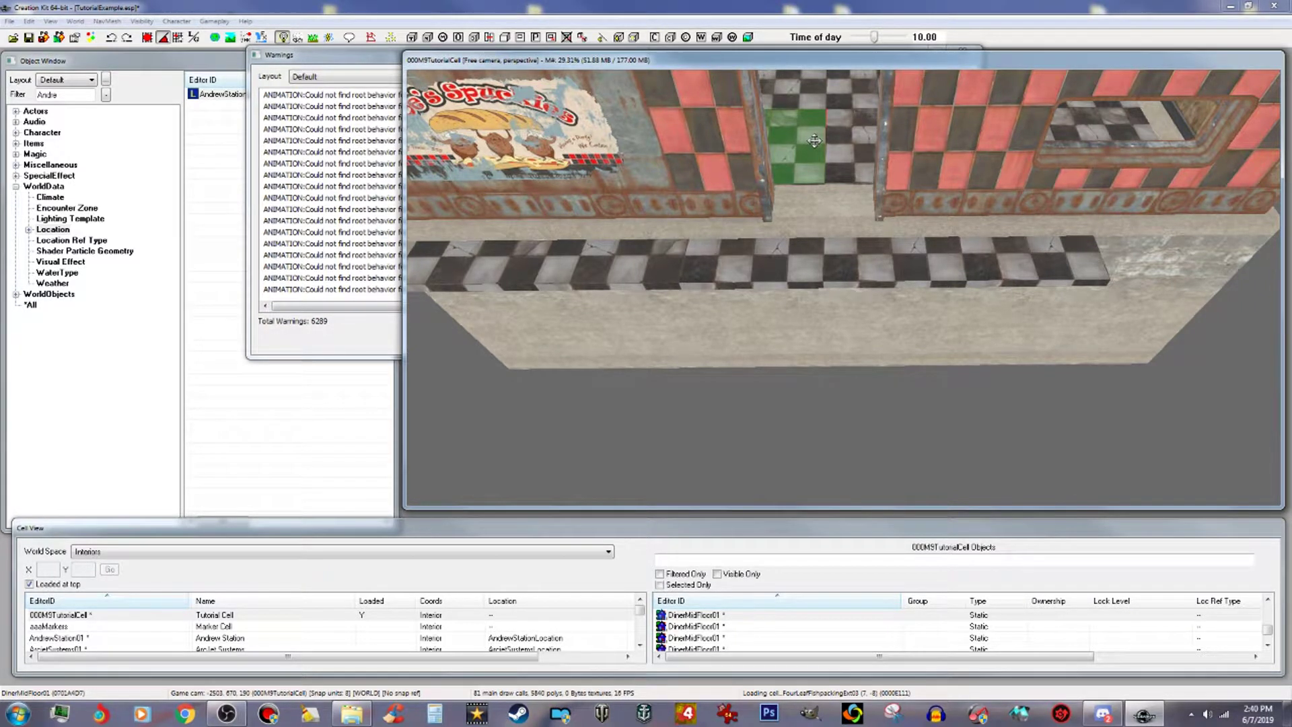
pyautogui.doubleClick(814, 139)
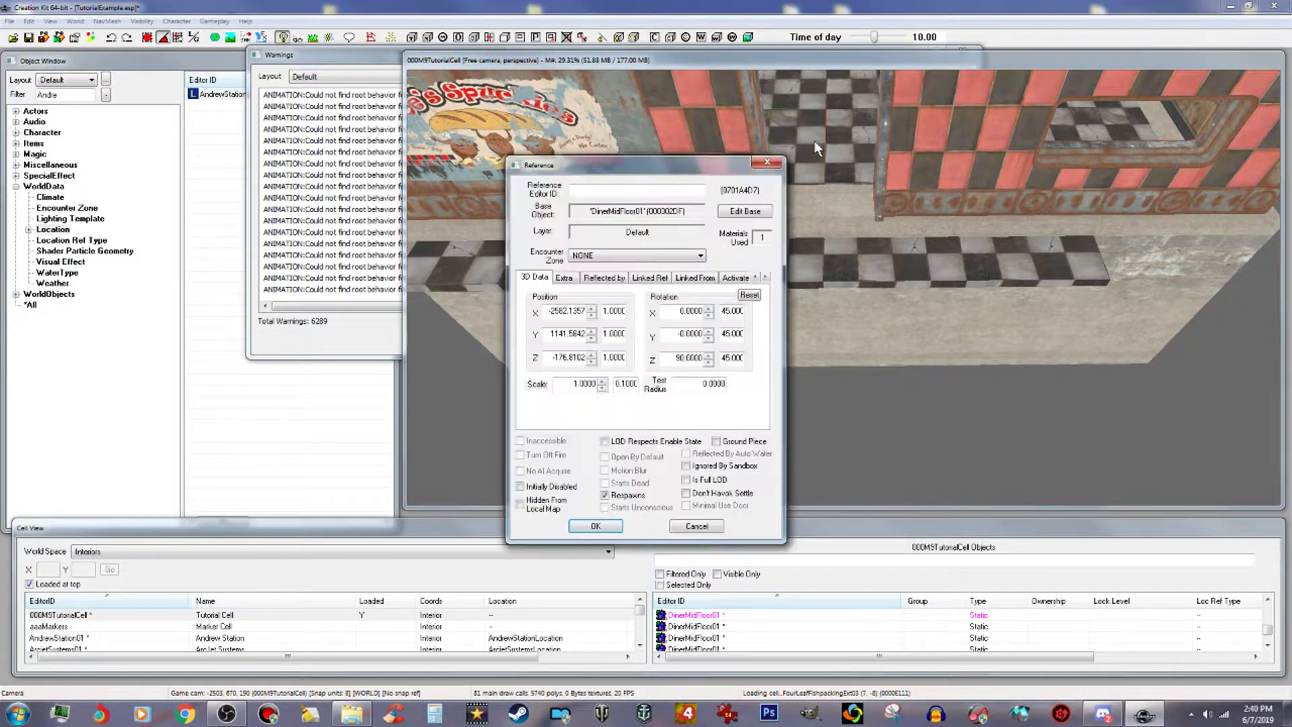
pyautogui.click(755, 212)
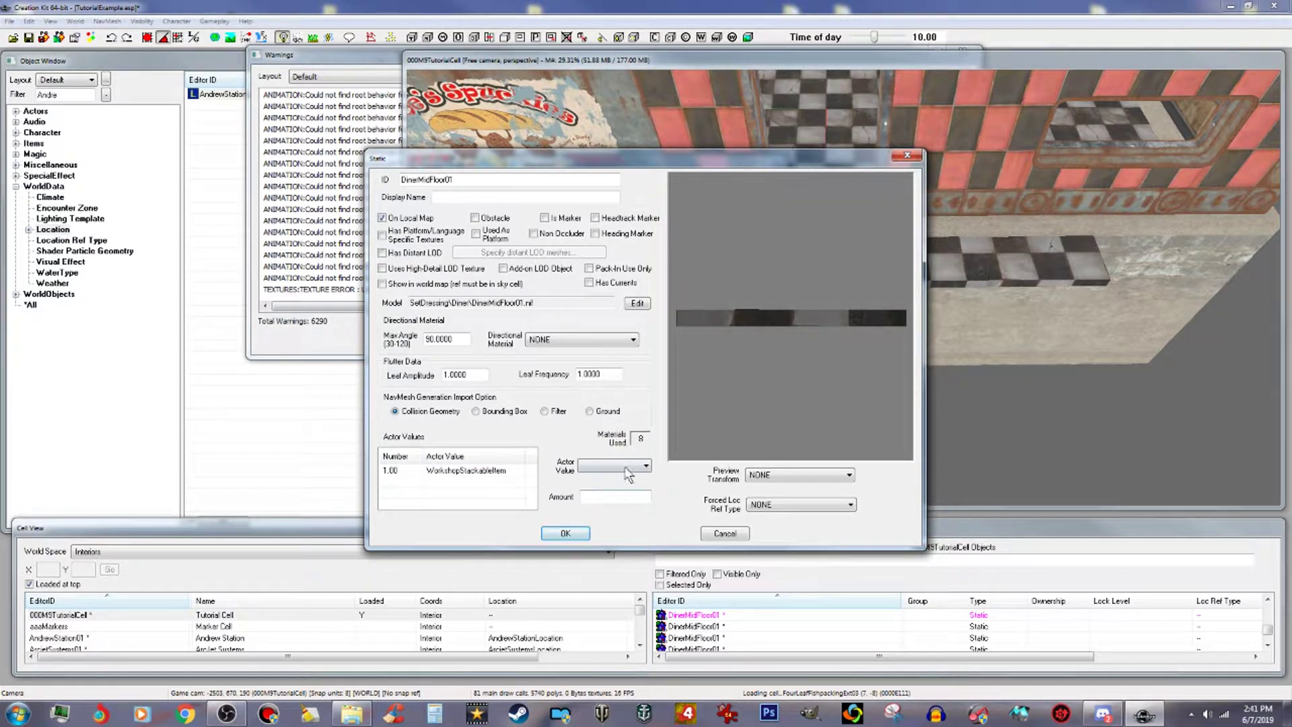
pyautogui.click(569, 533)
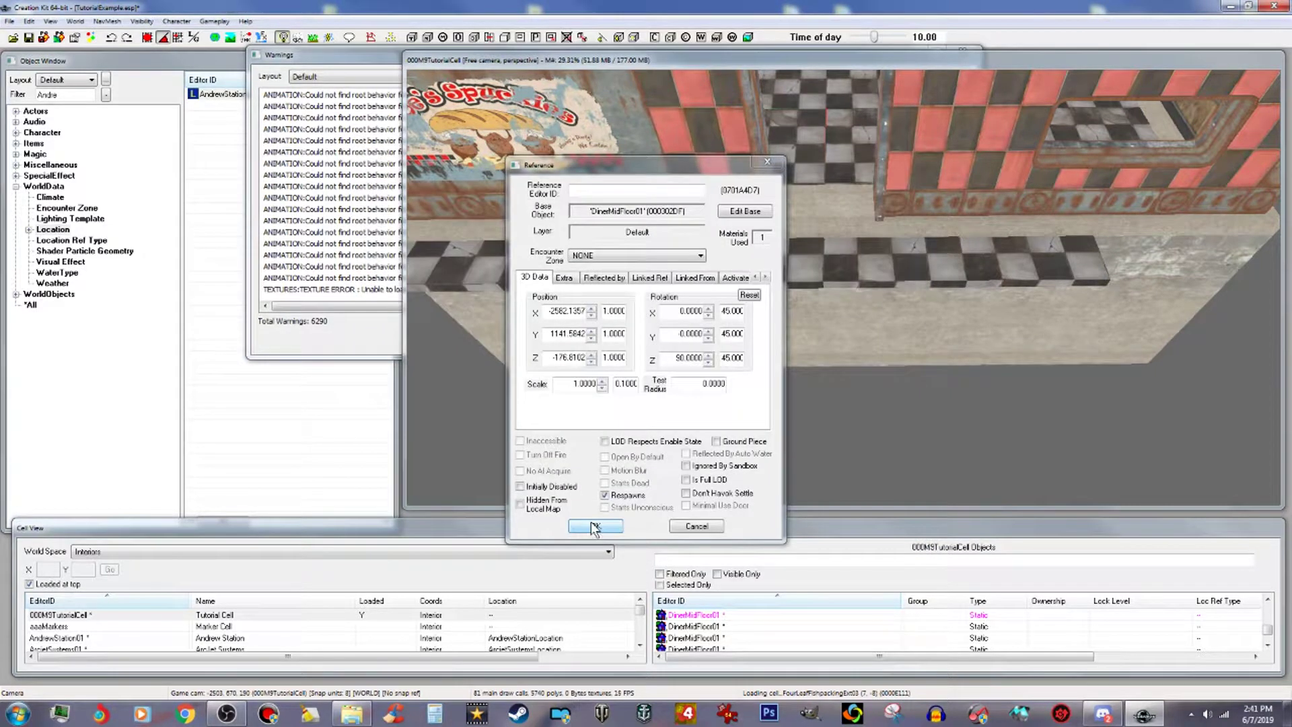
pyautogui.click(595, 526)
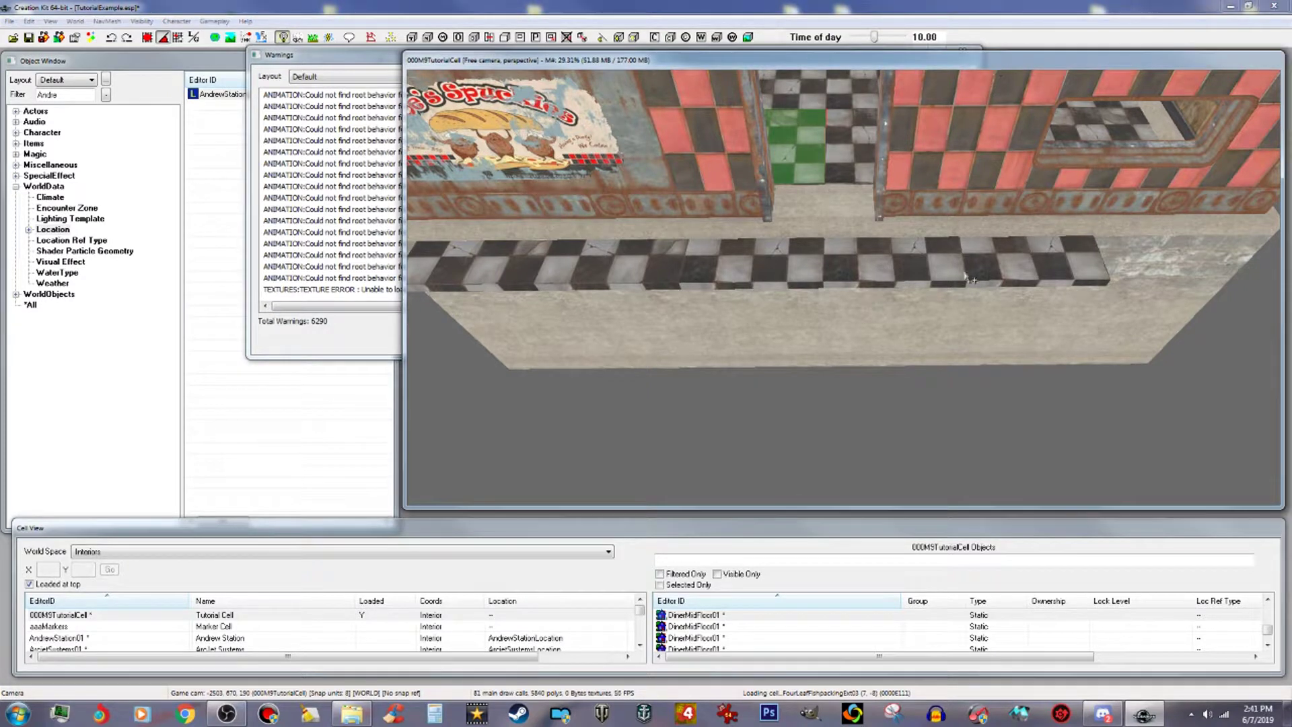
# Examine the floor strip sticking out past the diner's front wall and the tiles inside along the doorway wall.
pyautogui.scroll(-6, 971, 280)
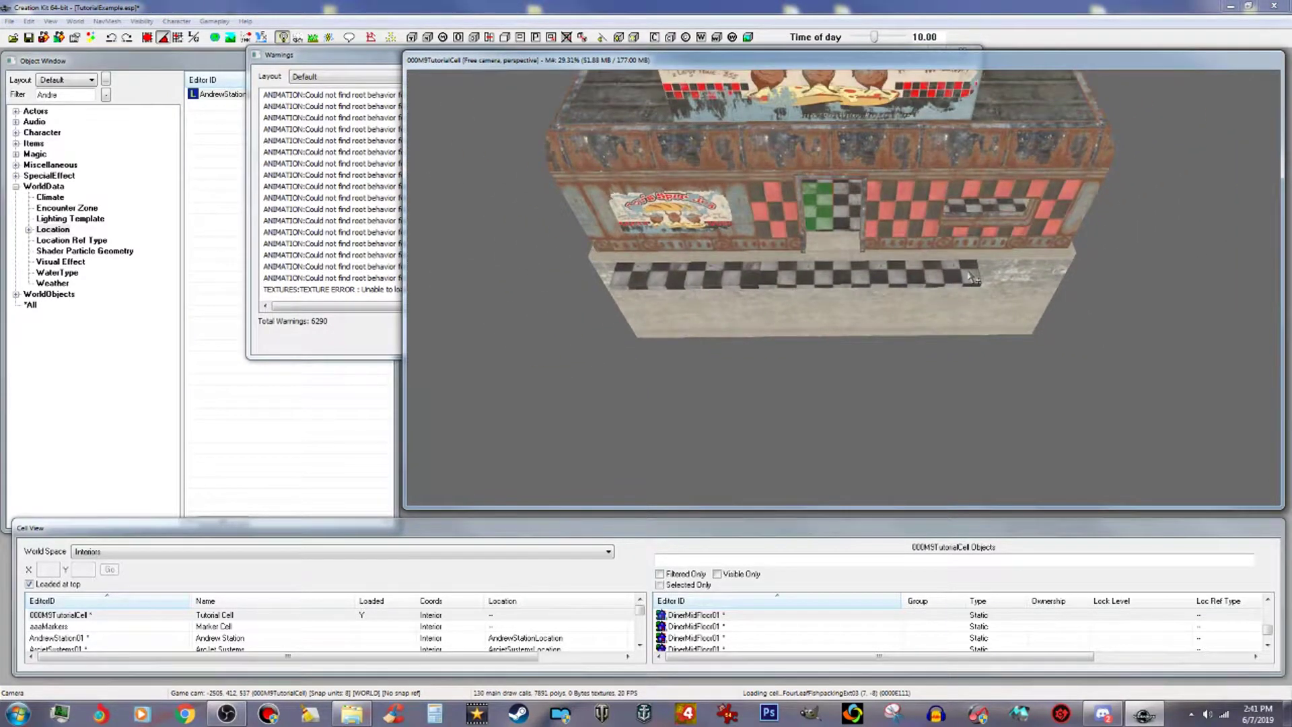
pyautogui.keyDown('shift'); pyautogui.moveTo(951, 275); pyautogui.dragTo(949, 255, button='middle'); pyautogui.keyUp('shift')
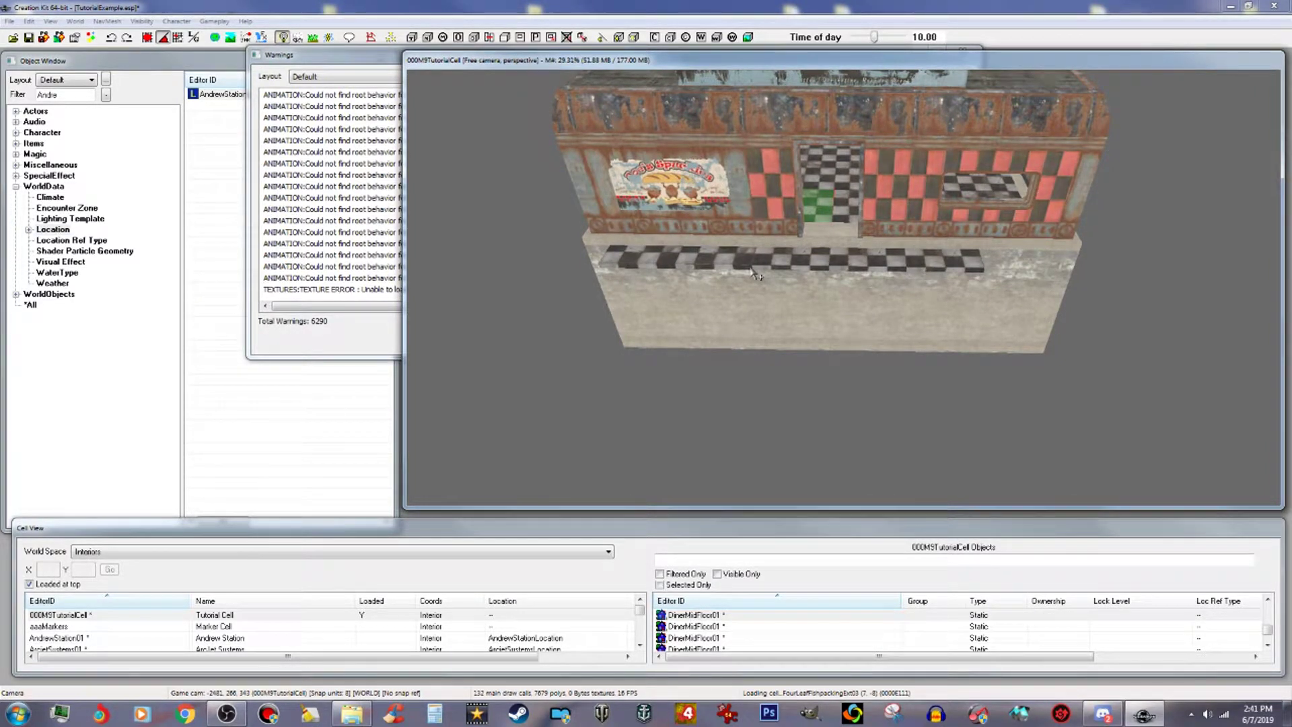
pyautogui.scroll(2, 754, 273)
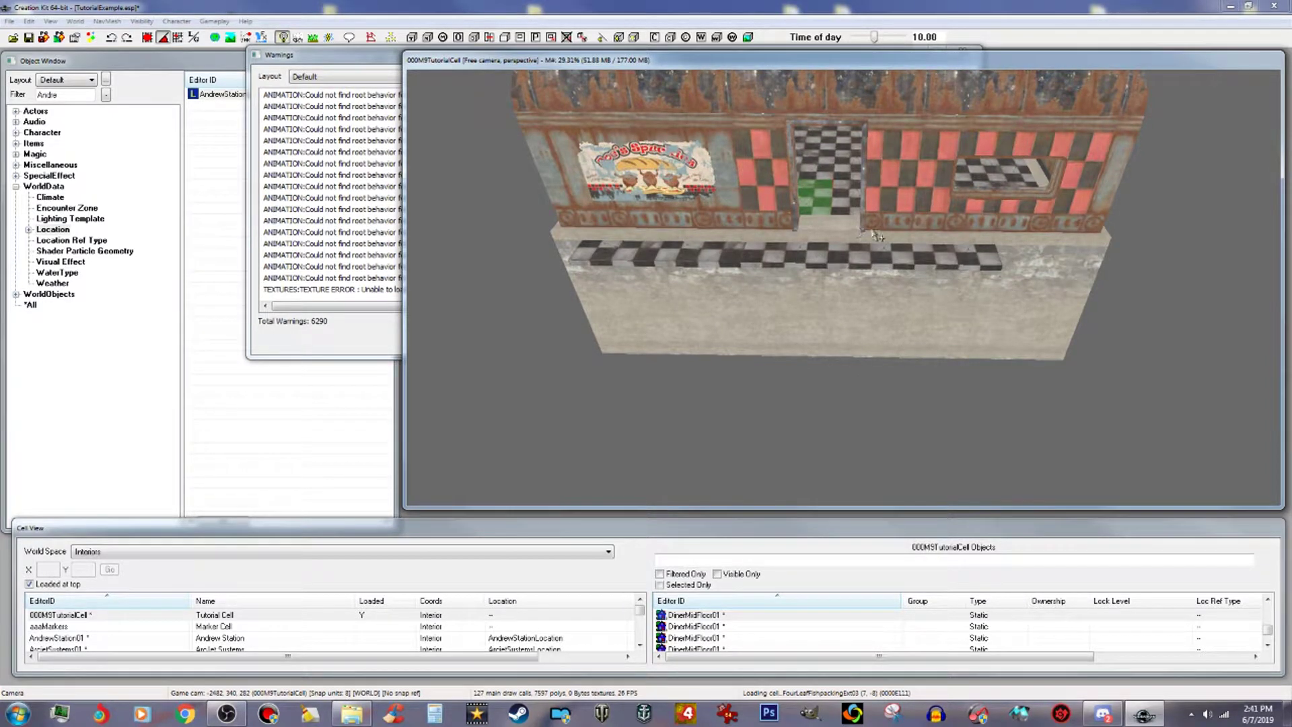
pyautogui.scroll(2, 876, 234)
pyautogui.scroll(2, 895, 243)
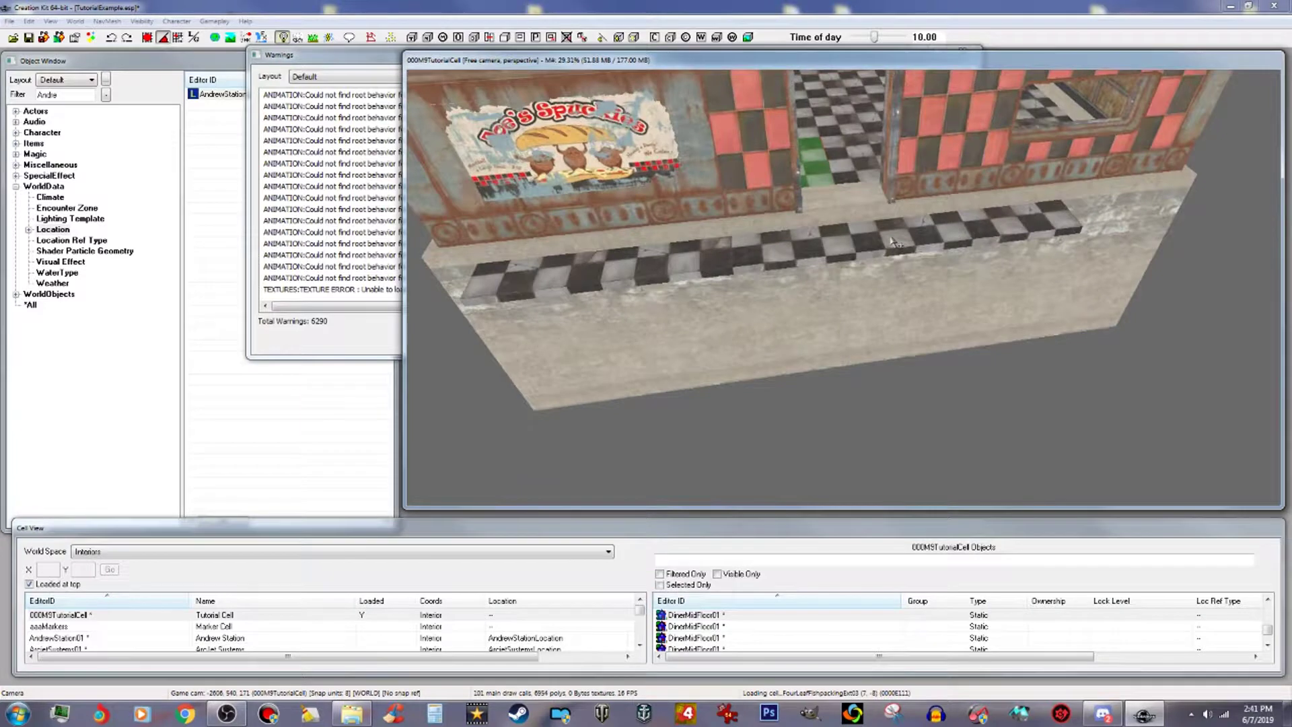
pyautogui.moveTo(891, 238); pyautogui.dragTo(891, 259, button='middle')
pyautogui.scroll(8, 891, 257)
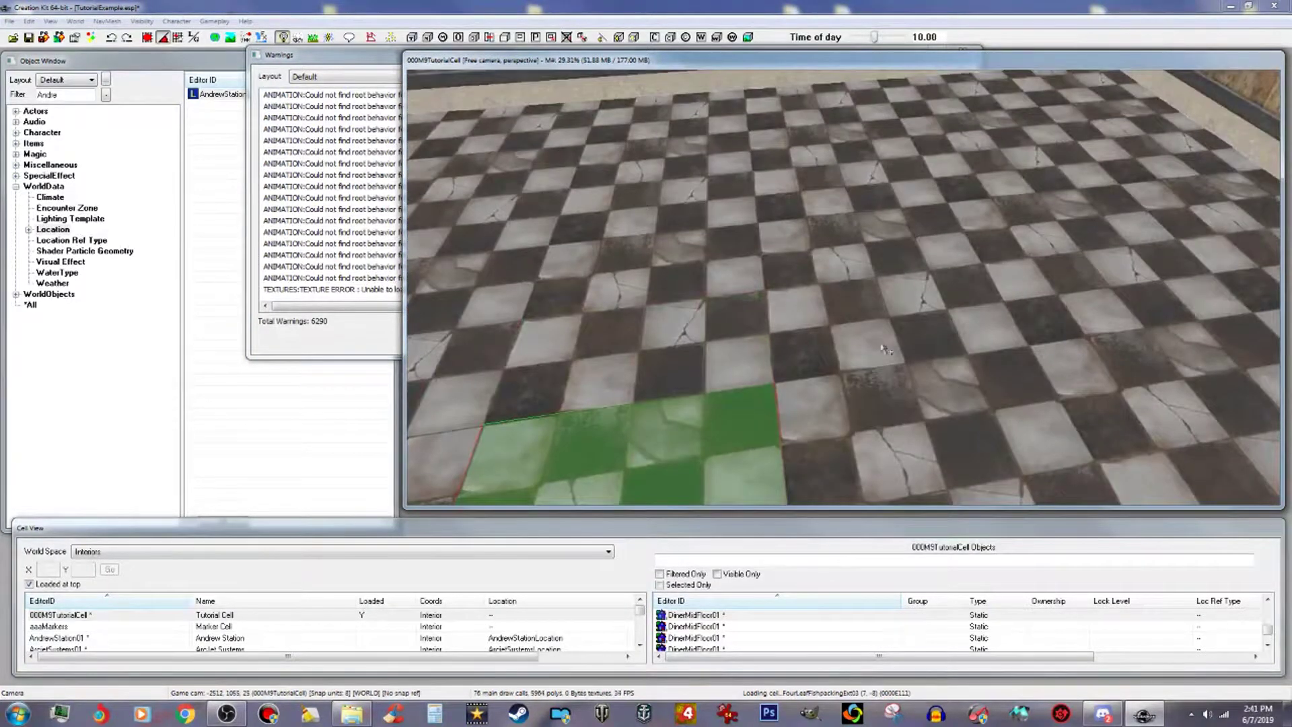
pyautogui.press('d')
pyautogui.click(888, 382)
pyautogui.keyDown('shift'); pyautogui.moveTo(888, 381); pyautogui.dragTo(1077, 383, button='middle'); pyautogui.keyUp('shift')
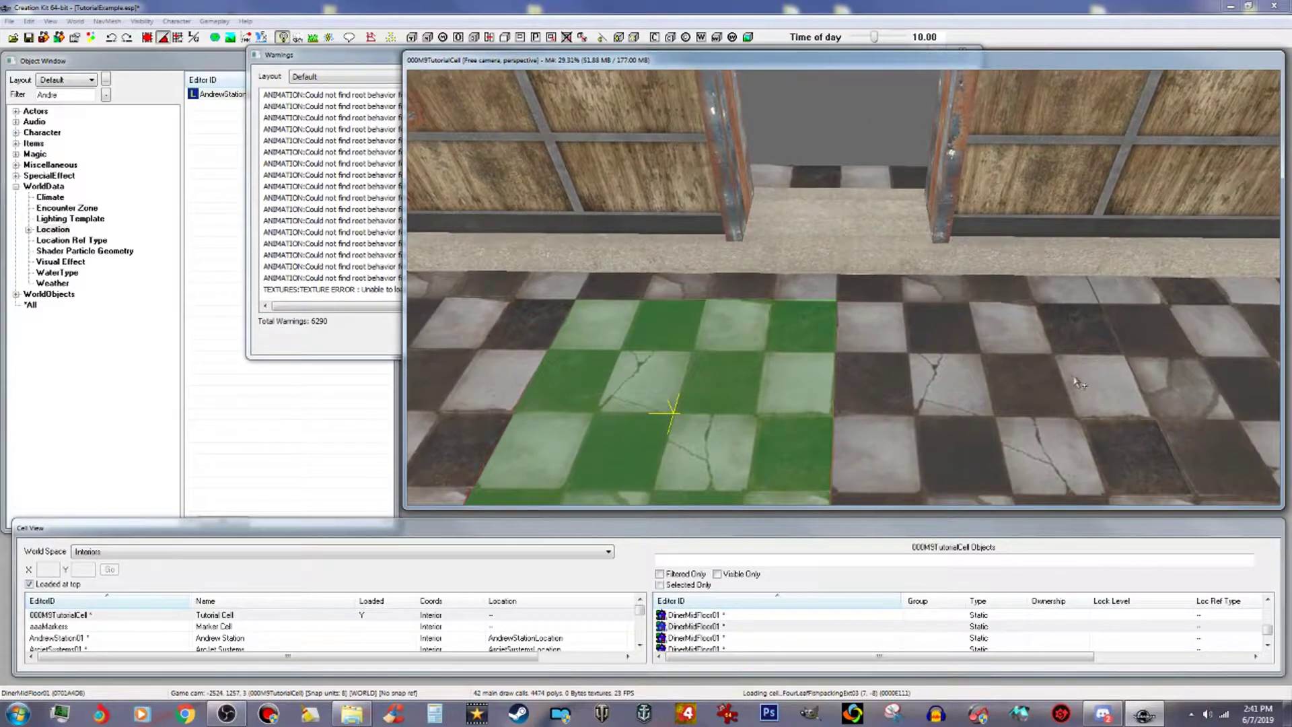
pyautogui.moveTo(1088, 367); pyautogui.dragTo(1060, 364, button='middle')
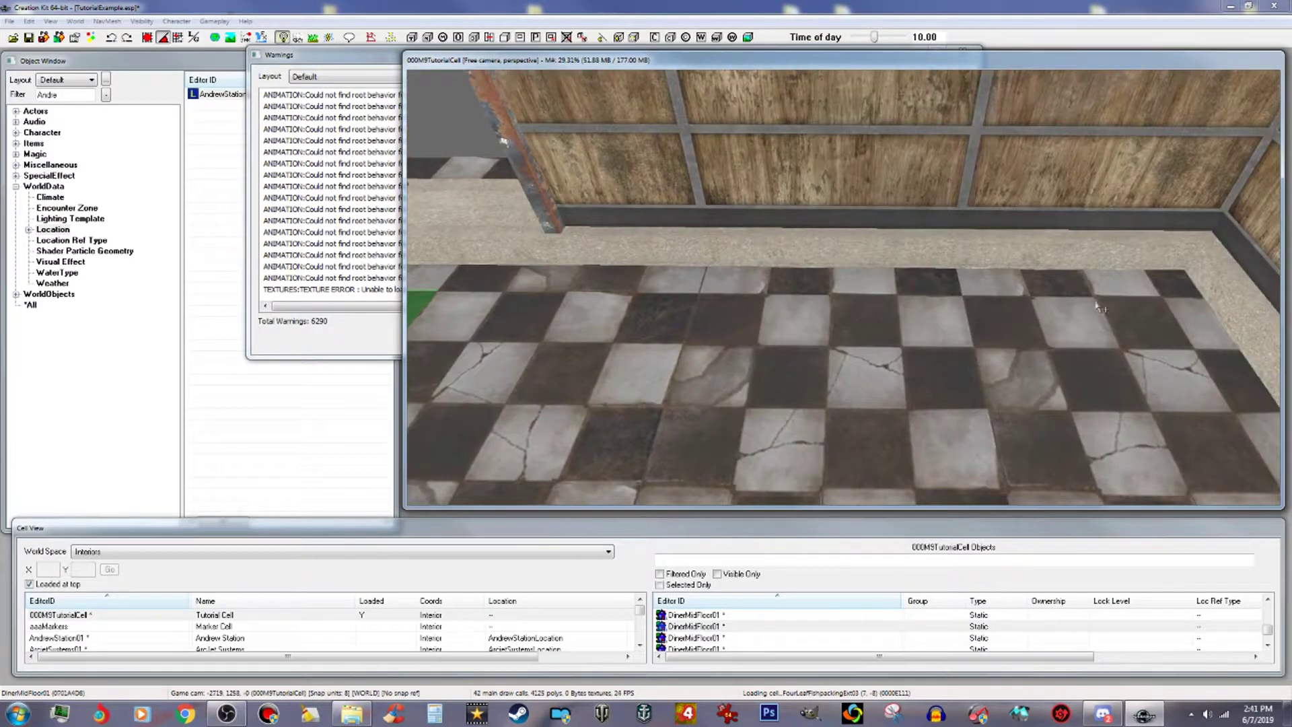
pyautogui.click(1100, 308)
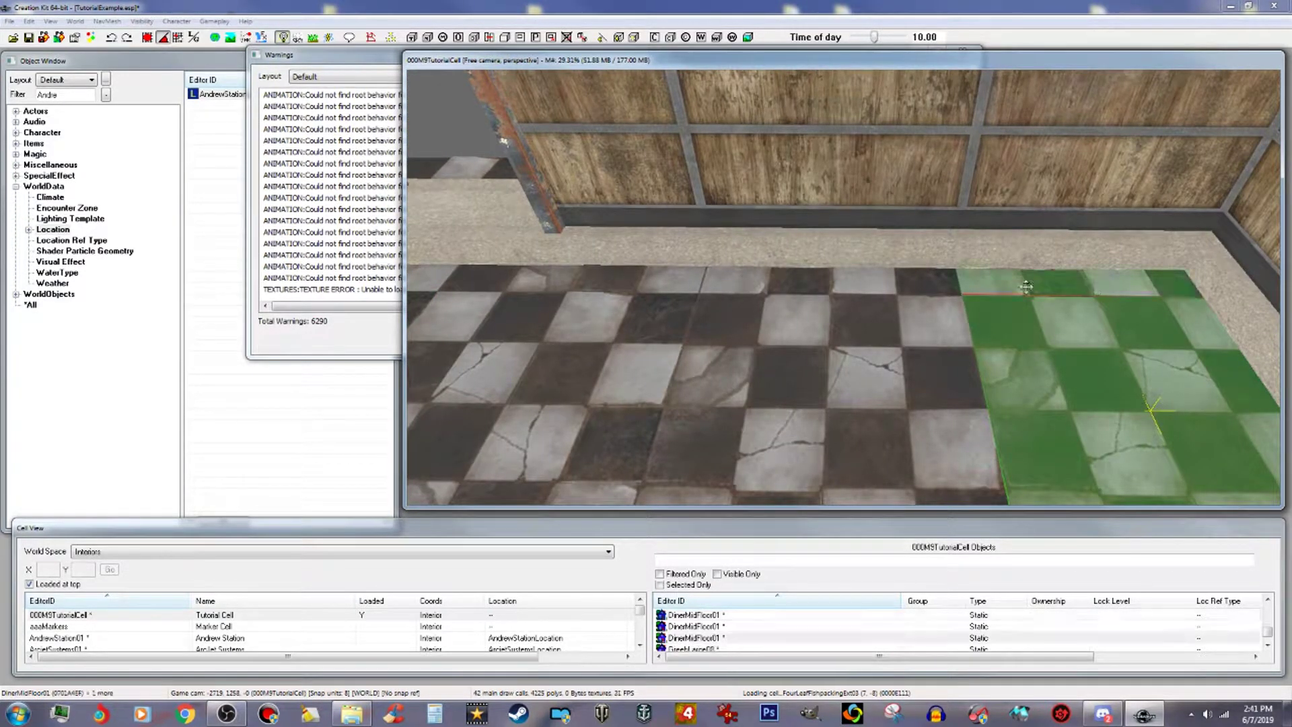
pyautogui.keyDown('ctrl'); pyautogui.click(922, 296); pyautogui.keyUp('ctrl')
pyautogui.keyDown('ctrl'); pyautogui.click(861, 352); pyautogui.keyUp('ctrl')
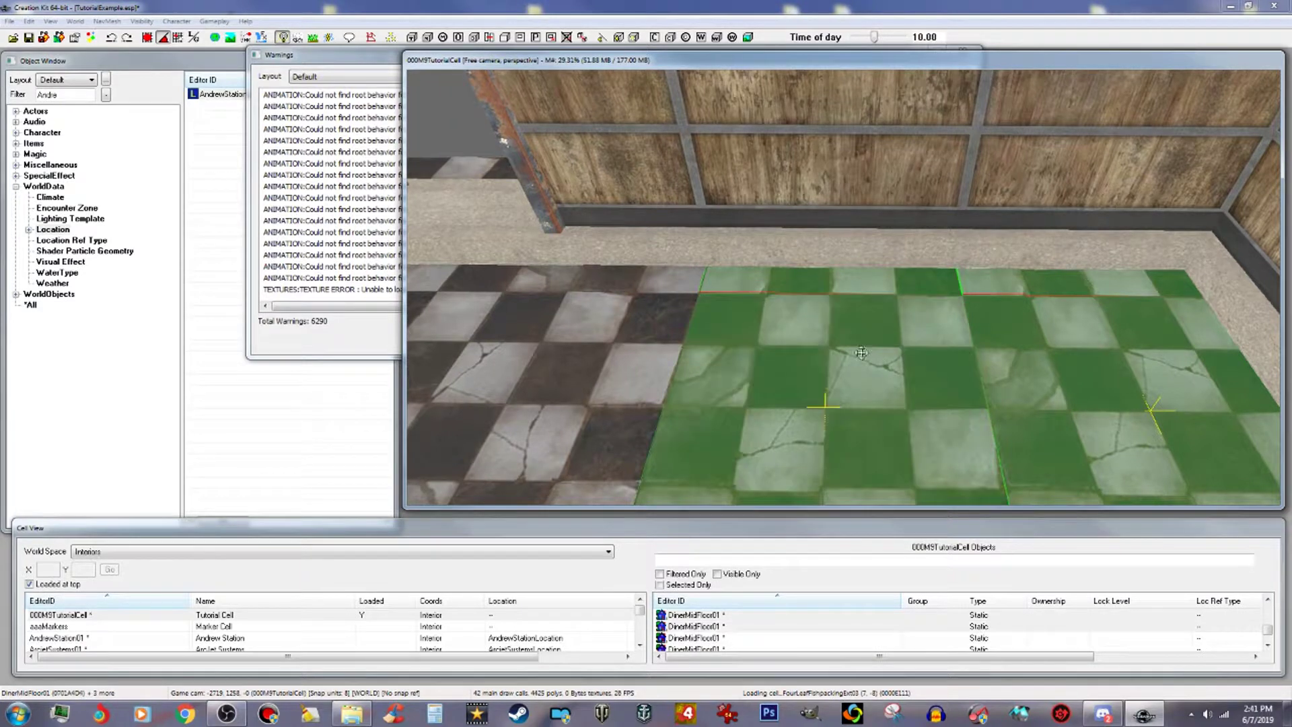
pyautogui.keyDown('ctrl'); pyautogui.click(662, 350); pyautogui.keyUp('ctrl')
pyautogui.keyDown('ctrl'); pyautogui.click(672, 294); pyautogui.keyUp('ctrl')
pyautogui.moveTo(704, 367); pyautogui.dragTo(721, 375, button='middle')
pyautogui.keyDown('ctrl'); pyautogui.click(676, 288); pyautogui.keyUp('ctrl')
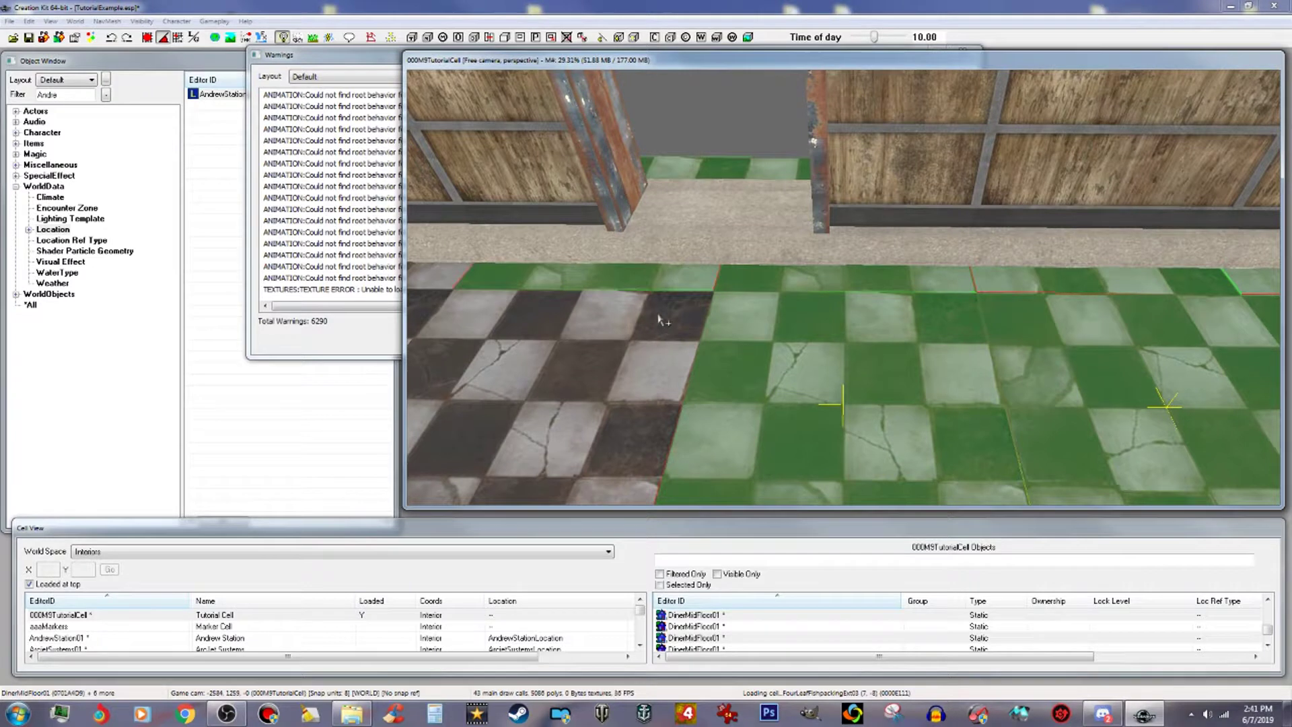
pyautogui.keyDown('ctrl'); pyautogui.click(659, 320); pyautogui.keyUp('ctrl')
pyautogui.moveTo(446, 326); pyautogui.dragTo(472, 334, button='middle')
pyautogui.keyDown('ctrl'); pyautogui.click(691, 285); pyautogui.keyUp('ctrl')
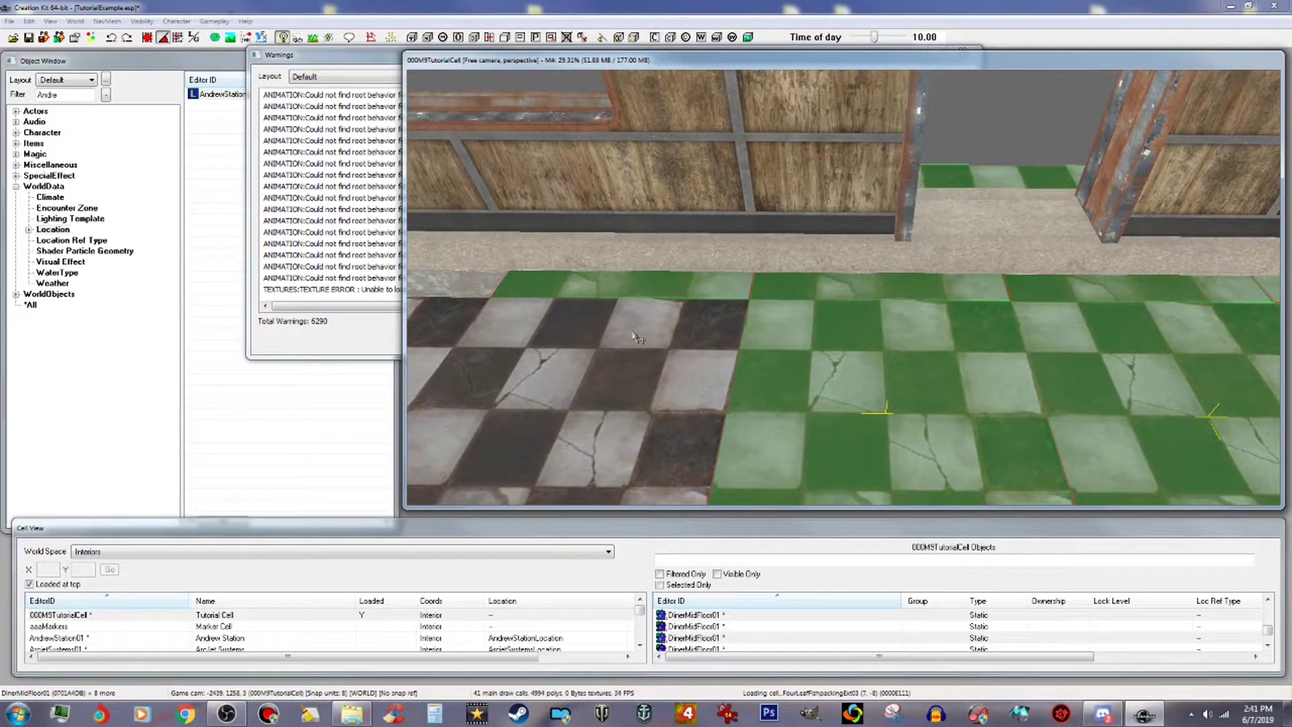
pyautogui.keyDown('ctrl'); pyautogui.click(599, 363); pyautogui.keyUp('ctrl')
pyautogui.moveTo(583, 368); pyautogui.dragTo(601, 375, button='middle')
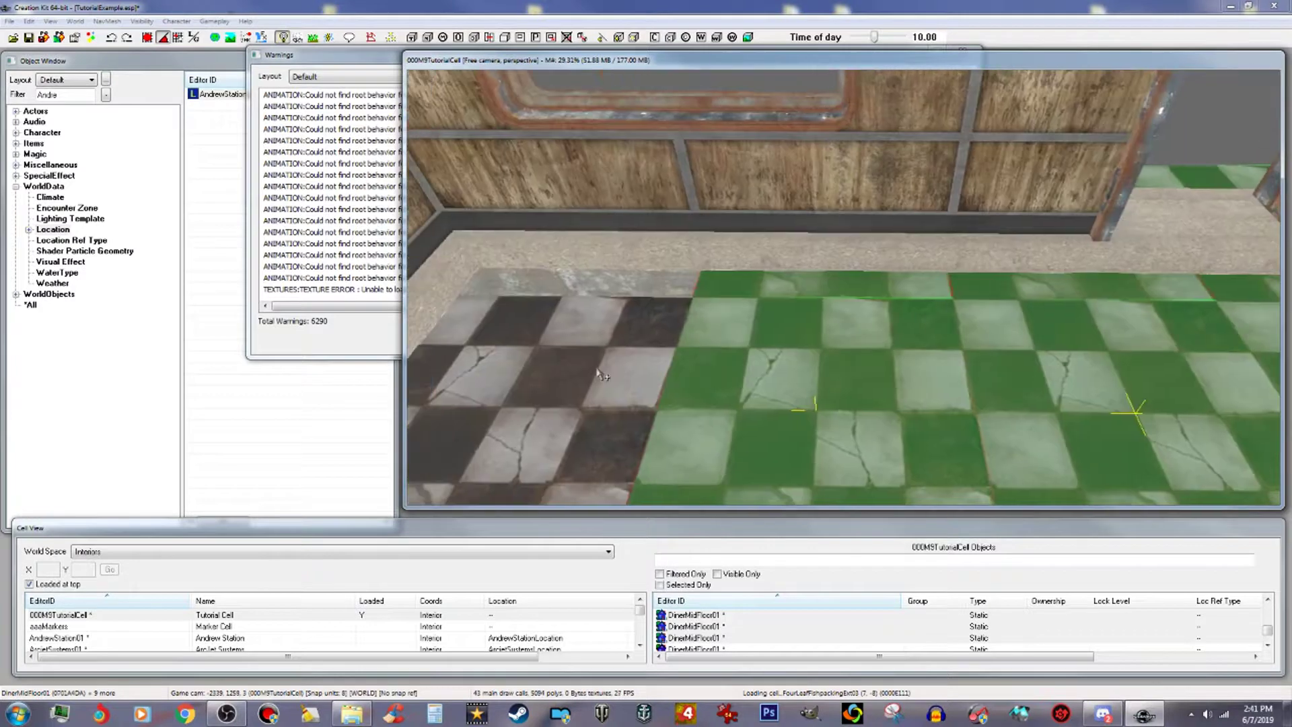
# Duplicate the floor section beside the untiled gap along the doorway wall and move the copy into the gap.
pyautogui.click(798, 292)
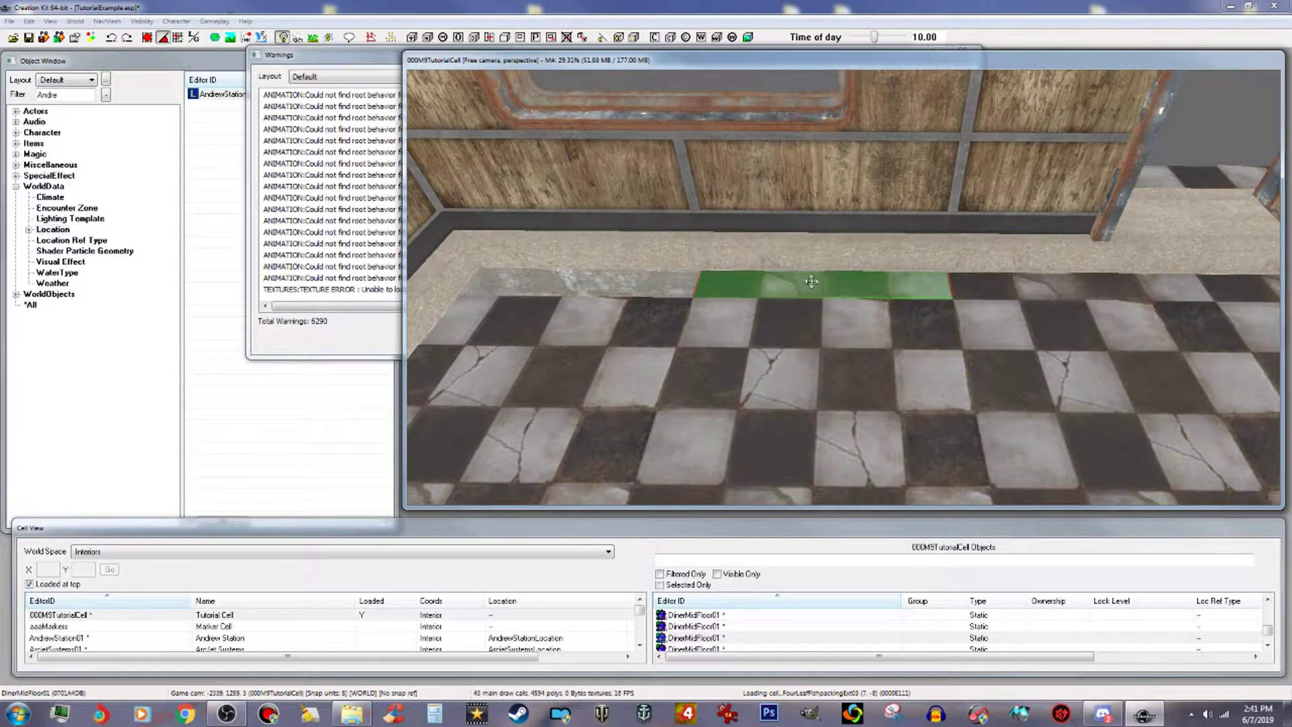
pyautogui.rightClick(812, 283)
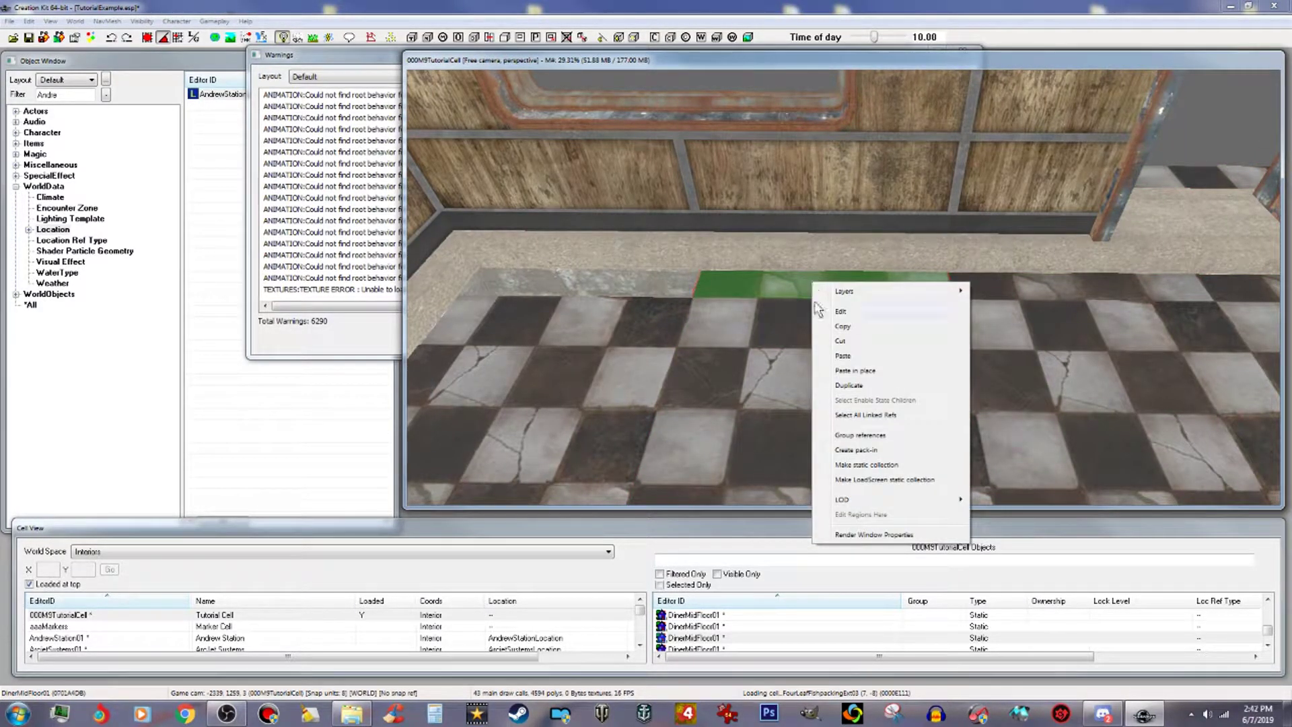
pyautogui.click(851, 385)
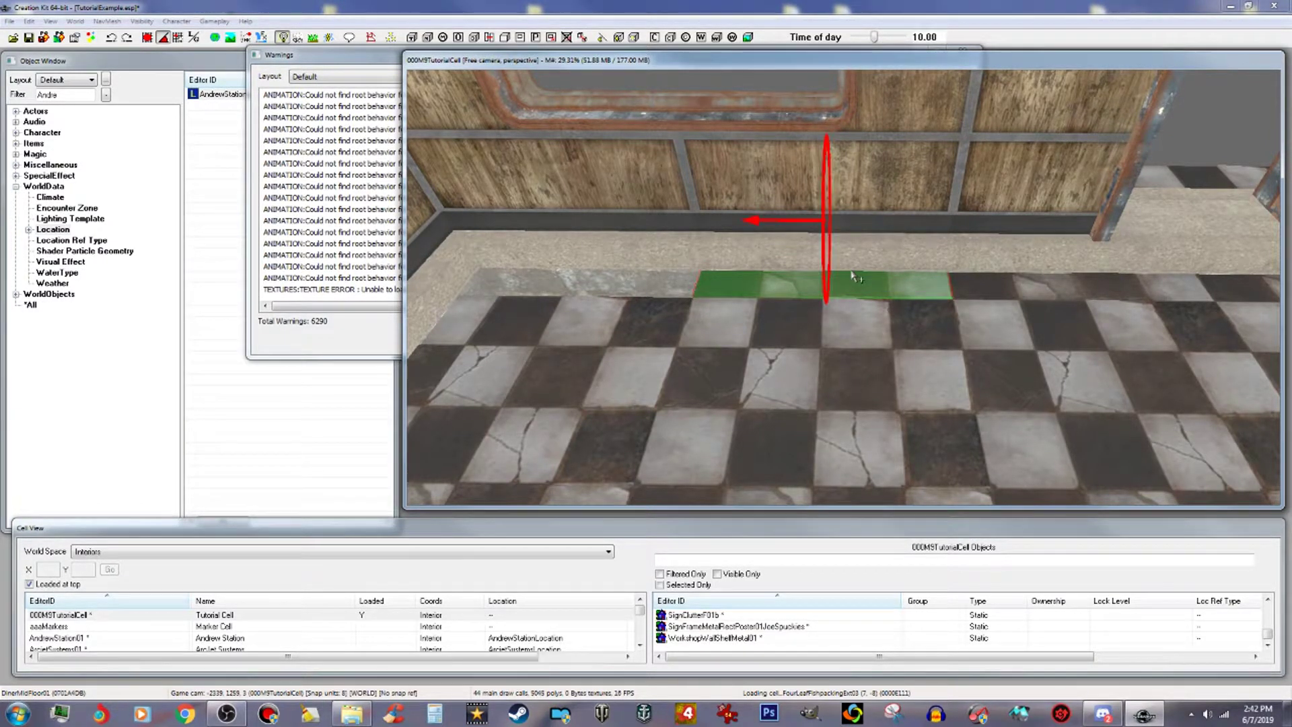
pyautogui.moveTo(847, 275); pyautogui.dragTo(621, 275)
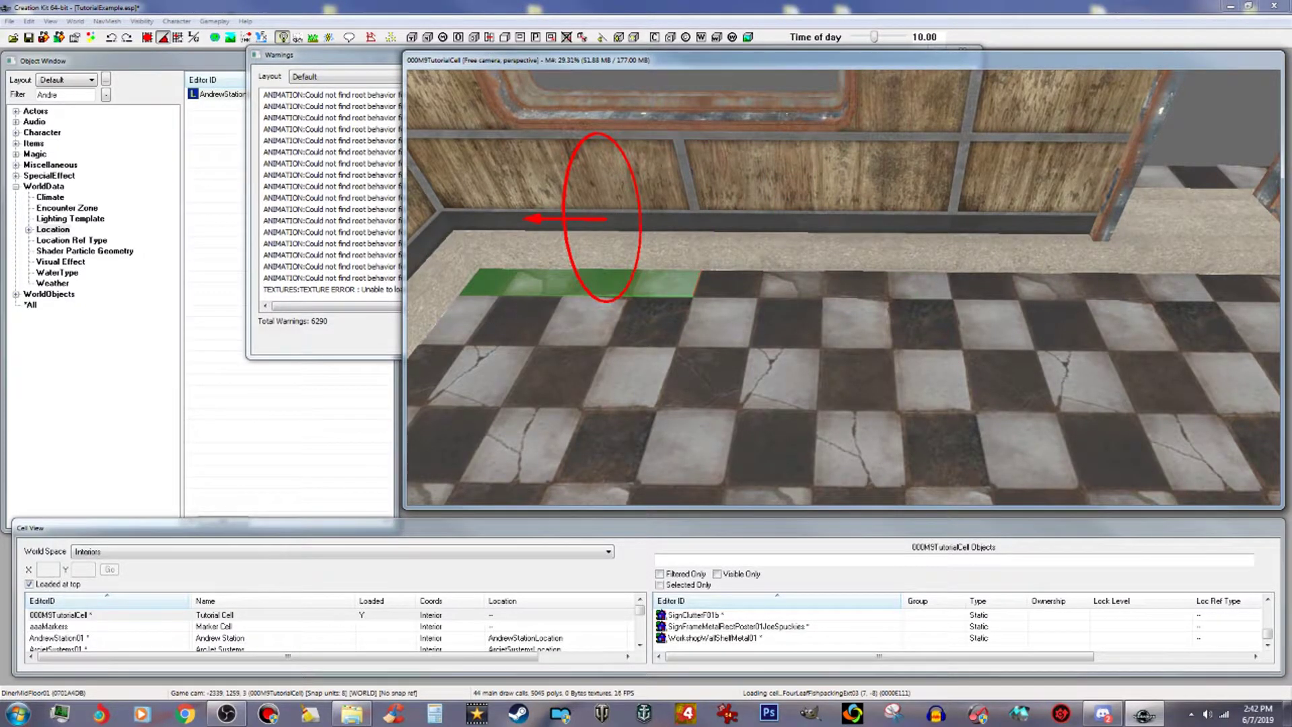
# Add the other floor sections of the row along the doorway wall to the selection, up to the far corner.
pyautogui.keyDown('ctrl'); pyautogui.click(865, 296); pyautogui.keyUp('ctrl')
pyautogui.keyDown('ctrl'); pyautogui.click(1018, 294); pyautogui.keyUp('ctrl')
pyautogui.moveTo(1087, 336); pyautogui.dragTo(1041, 345, button='middle')
pyautogui.keyDown('ctrl'); pyautogui.click(1015, 317); pyautogui.keyUp('ctrl')
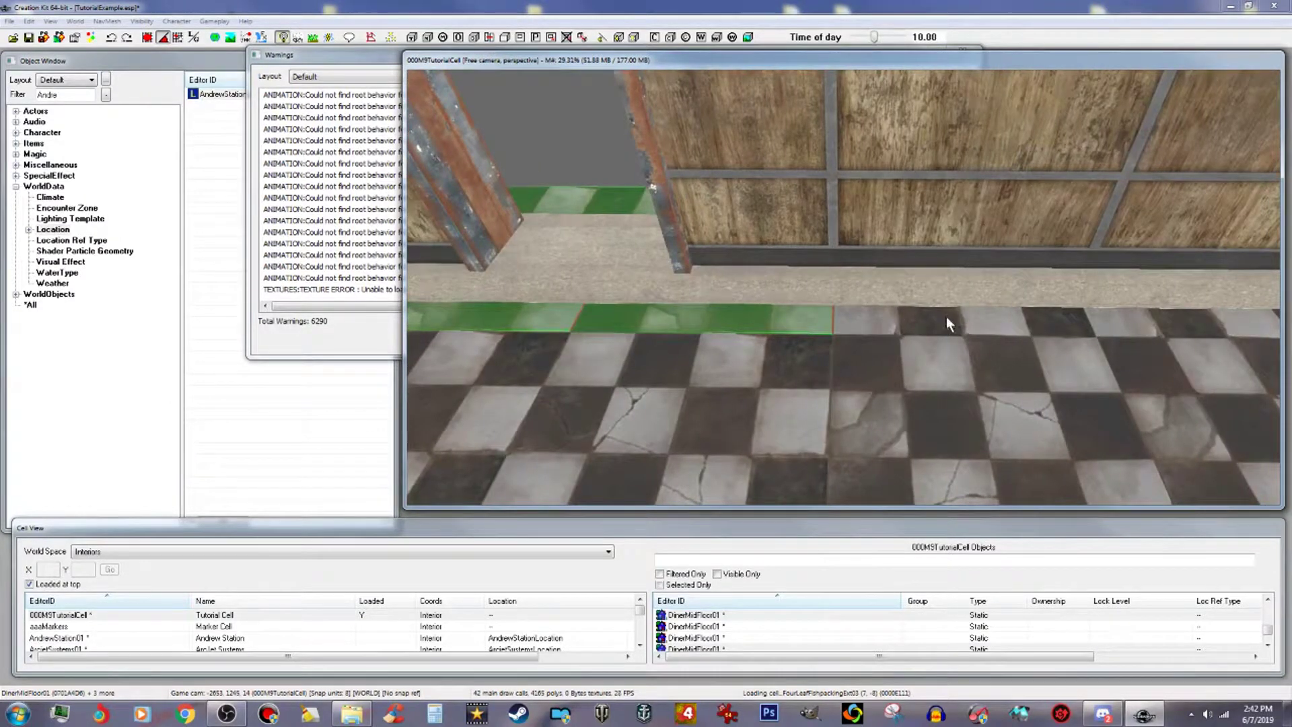
pyautogui.keyDown('ctrl'); pyautogui.click(947, 318); pyautogui.keyUp('ctrl')
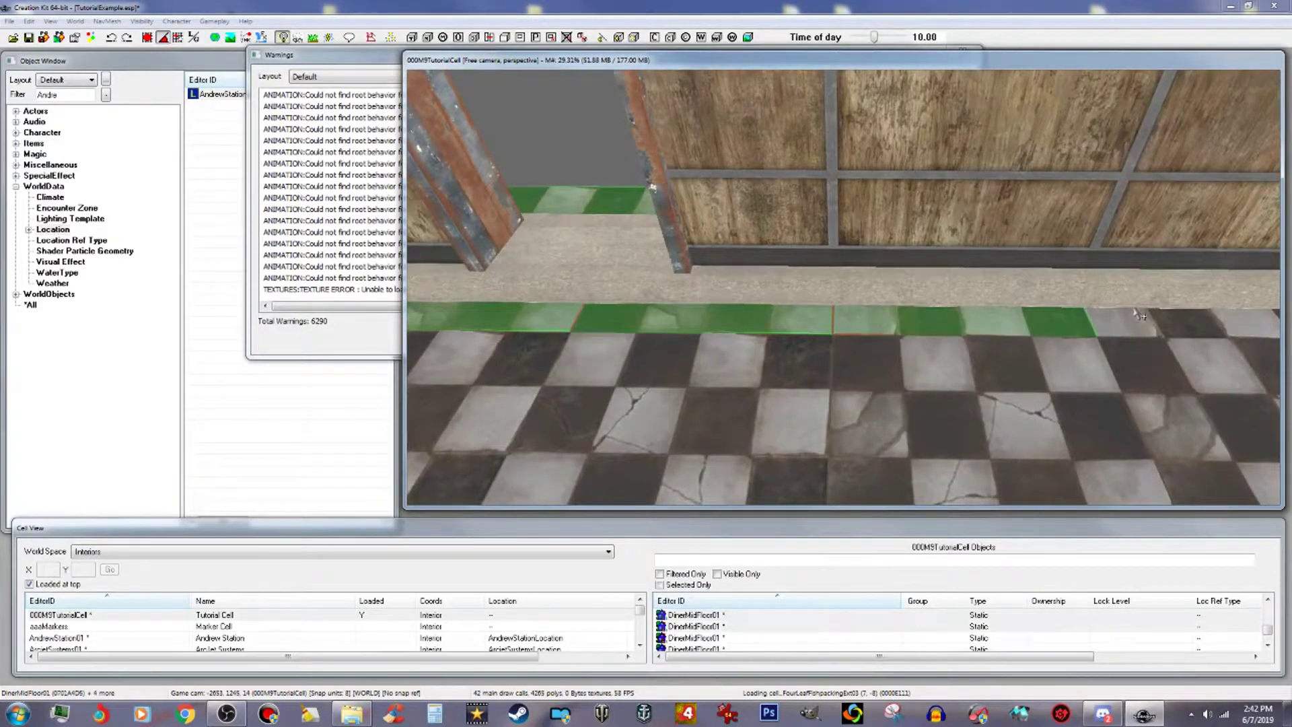
pyautogui.keyDown('ctrl'); pyautogui.click(1160, 316); pyautogui.keyUp('ctrl')
pyautogui.moveTo(1182, 326); pyautogui.dragTo(1174, 327, button='middle')
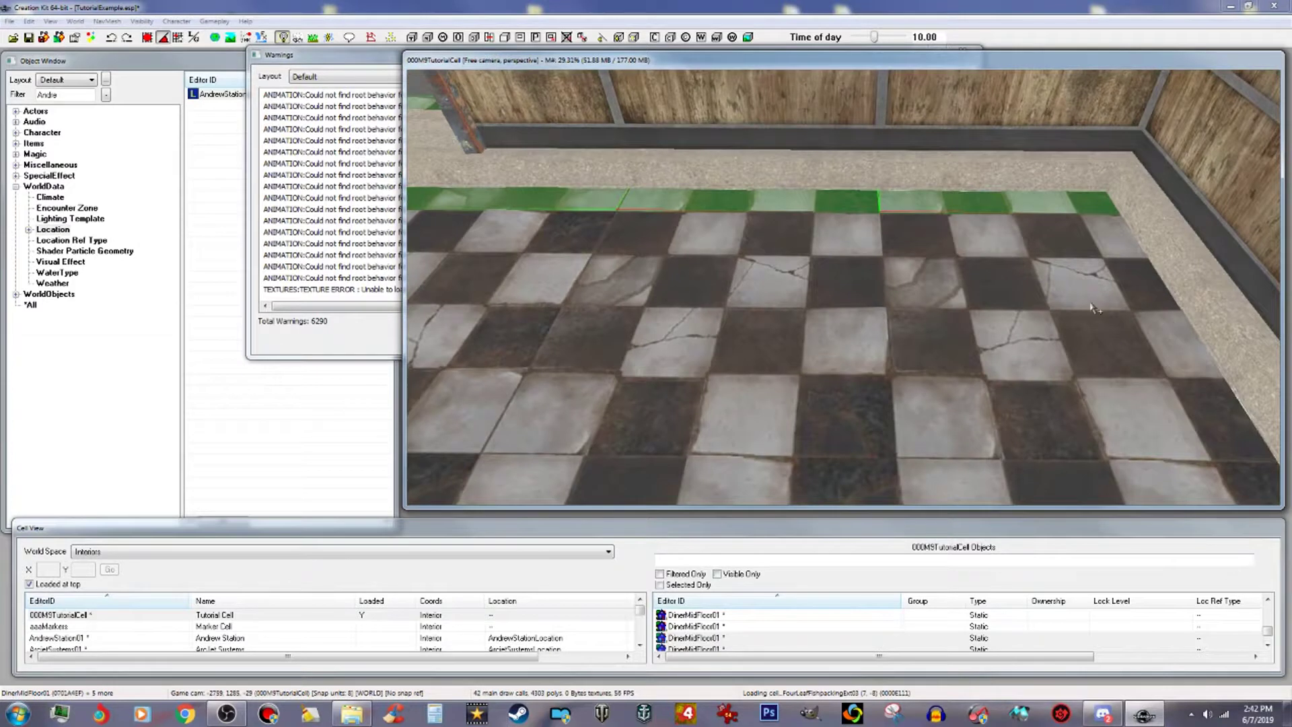
# Add the second row of floor sections, parallel to the doorway wall, to the selection.
pyautogui.keyDown('ctrl'); pyautogui.click(1095, 308); pyautogui.keyUp('ctrl')
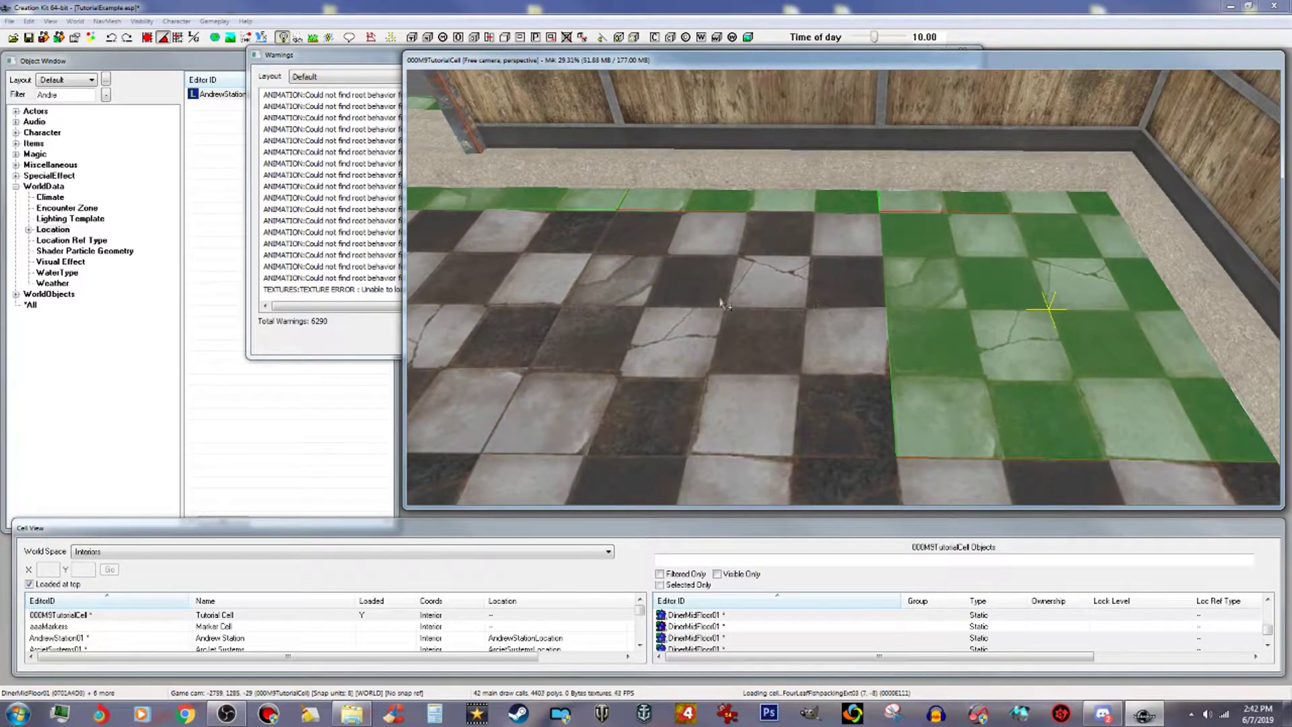
pyautogui.keyDown('ctrl'); pyautogui.click(708, 298); pyautogui.keyUp('ctrl')
pyautogui.keyDown('ctrl'); pyautogui.click(506, 270); pyautogui.keyUp('ctrl')
pyautogui.moveTo(506, 270); pyautogui.dragTo(501, 358, button='middle')
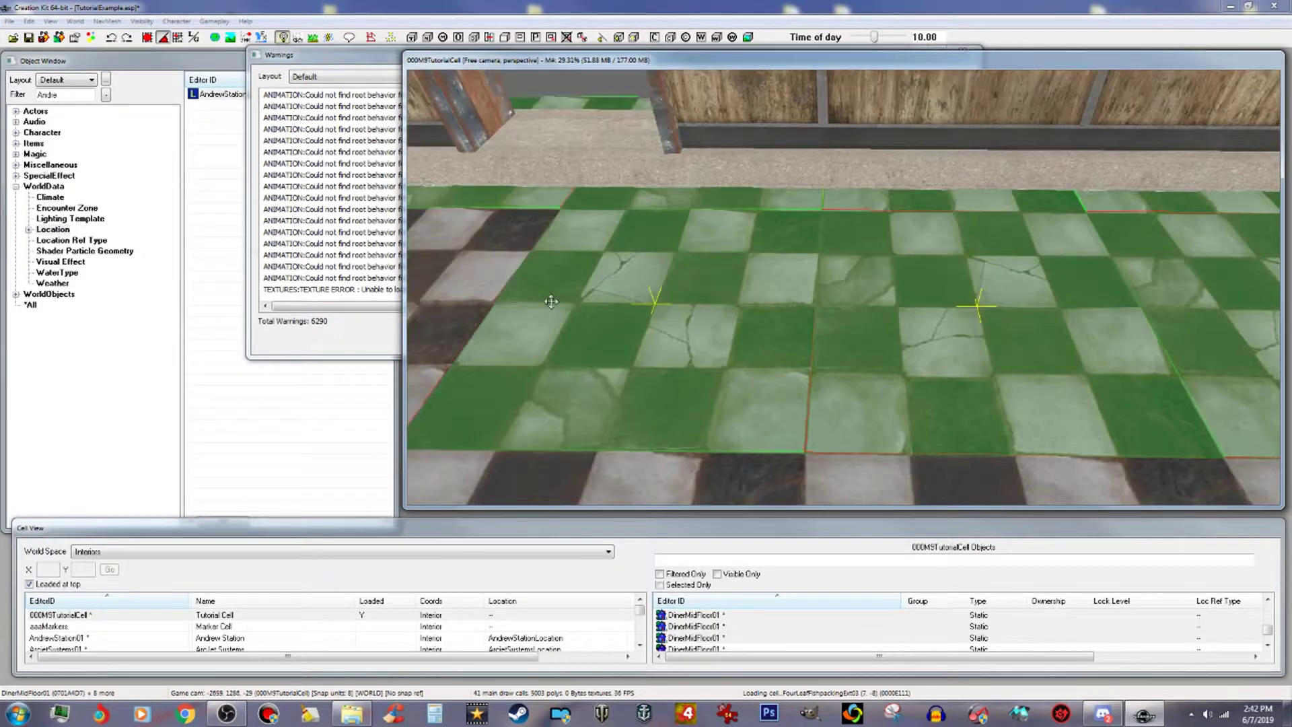
pyautogui.keyDown('ctrl'); pyautogui.click(589, 326); pyautogui.keyUp('ctrl')
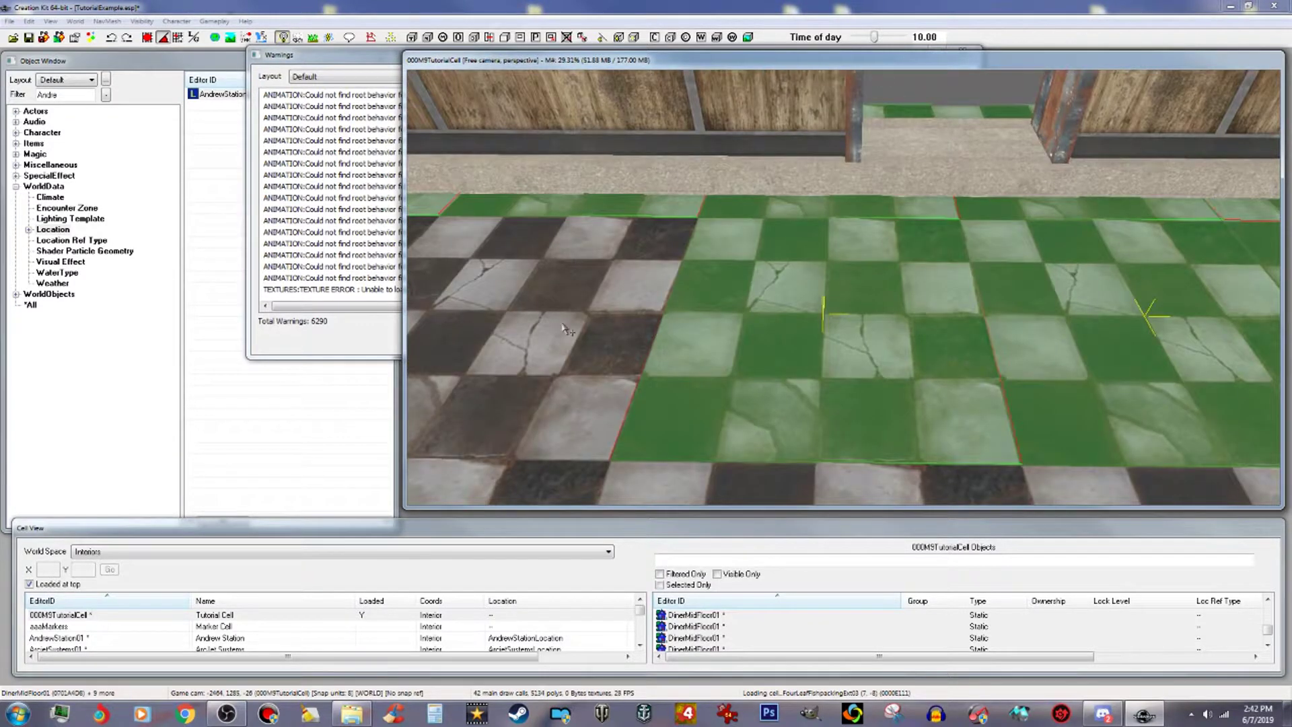
pyautogui.keyDown('ctrl'); pyautogui.click(566, 330); pyautogui.keyUp('ctrl')
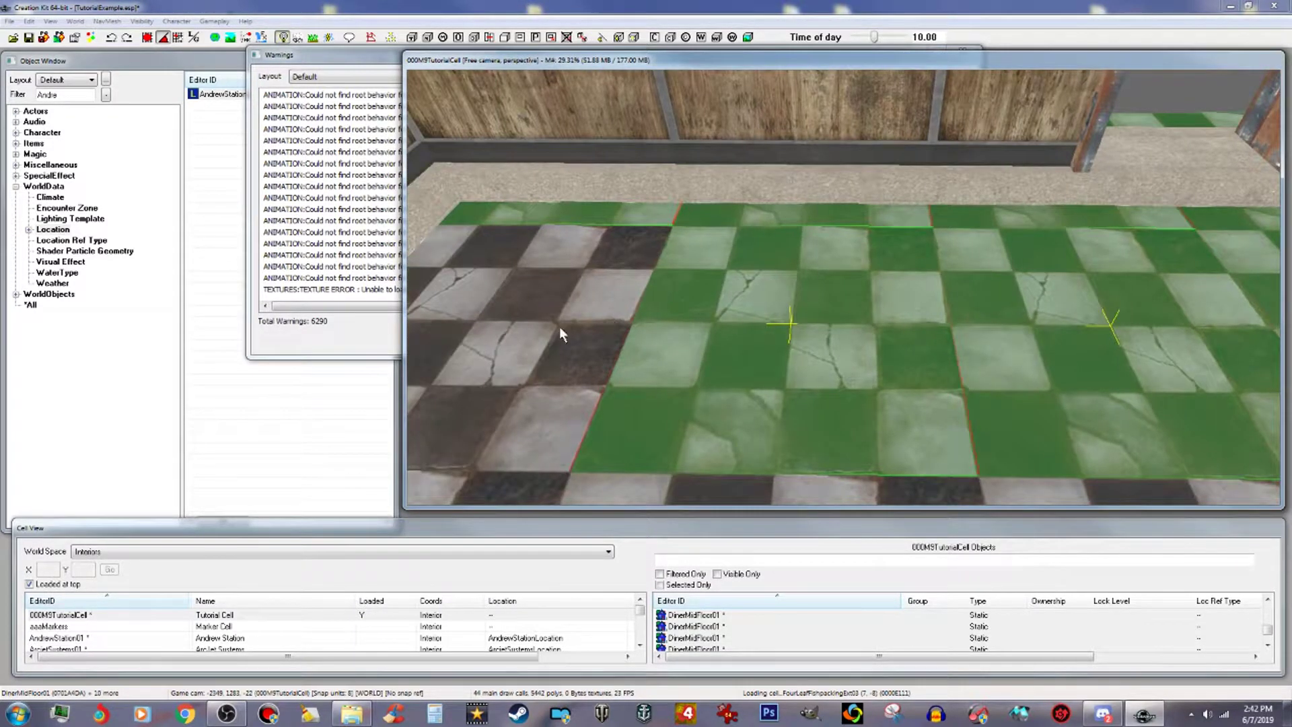
pyautogui.keyDown('ctrl'); pyautogui.click(561, 330); pyautogui.keyUp('ctrl')
# Add the remaining floor sections of the third row to the selection so the whole checkered floor is selected.
pyautogui.keyDown('ctrl'); pyautogui.click(550, 336); pyautogui.keyUp('ctrl')
pyautogui.keyDown('ctrl'); pyautogui.click(619, 250); pyautogui.keyUp('ctrl')
pyautogui.keyDown('ctrl'); pyautogui.click(612, 139); pyautogui.keyUp('ctrl')
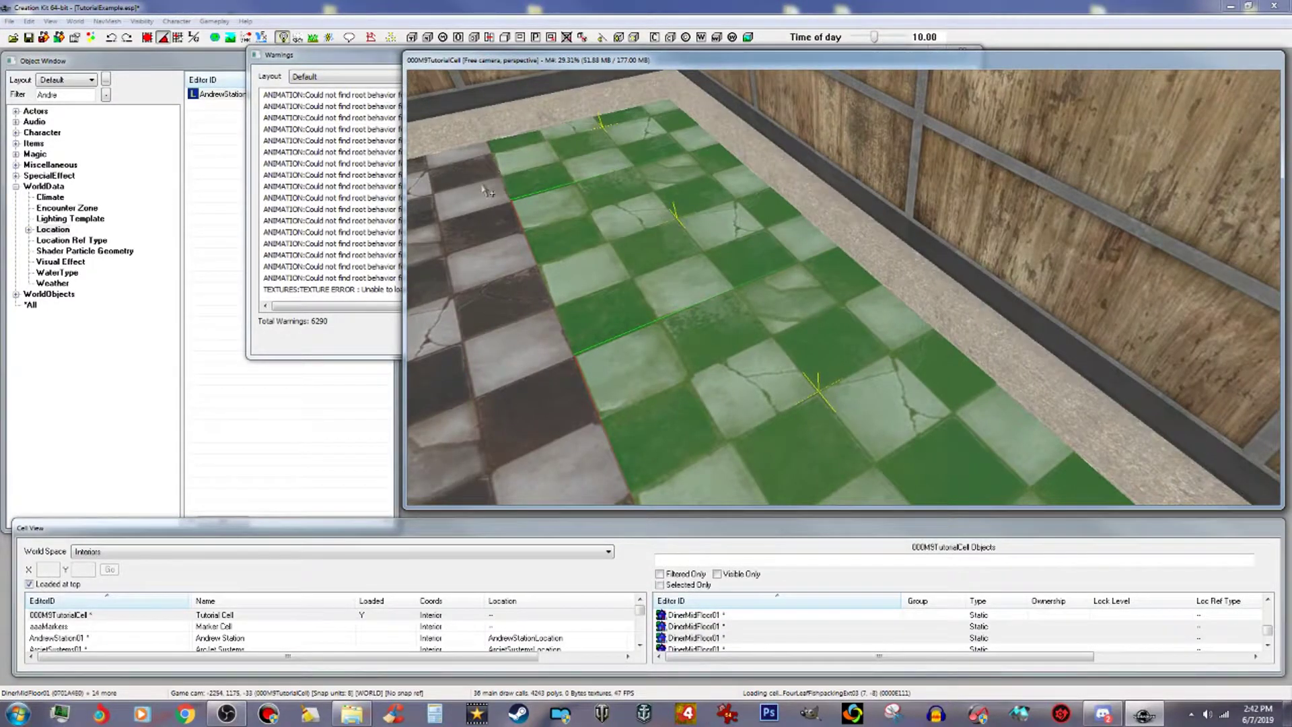
pyautogui.keyDown('ctrl'); pyautogui.click(484, 192); pyautogui.keyUp('ctrl')
pyautogui.keyDown('ctrl'); pyautogui.click(467, 289); pyautogui.keyUp('ctrl')
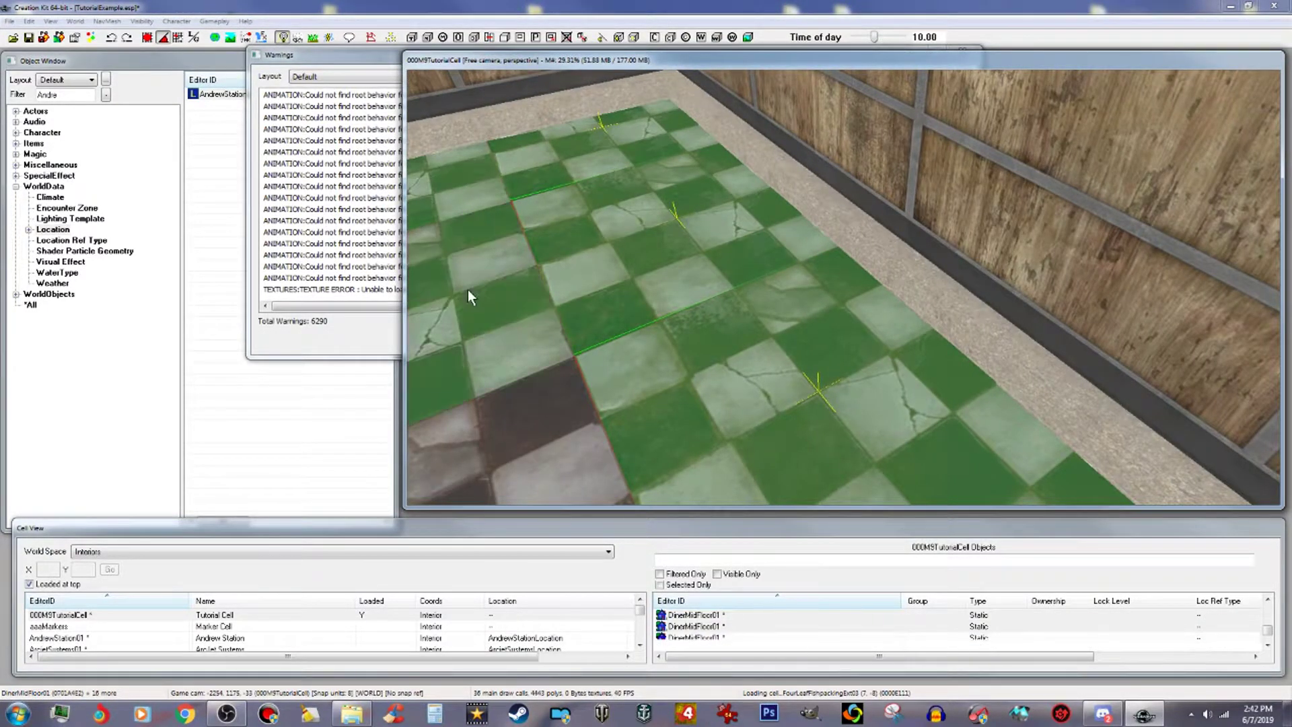
pyautogui.keyDown('ctrl'); pyautogui.click(550, 422); pyautogui.keyUp('ctrl')
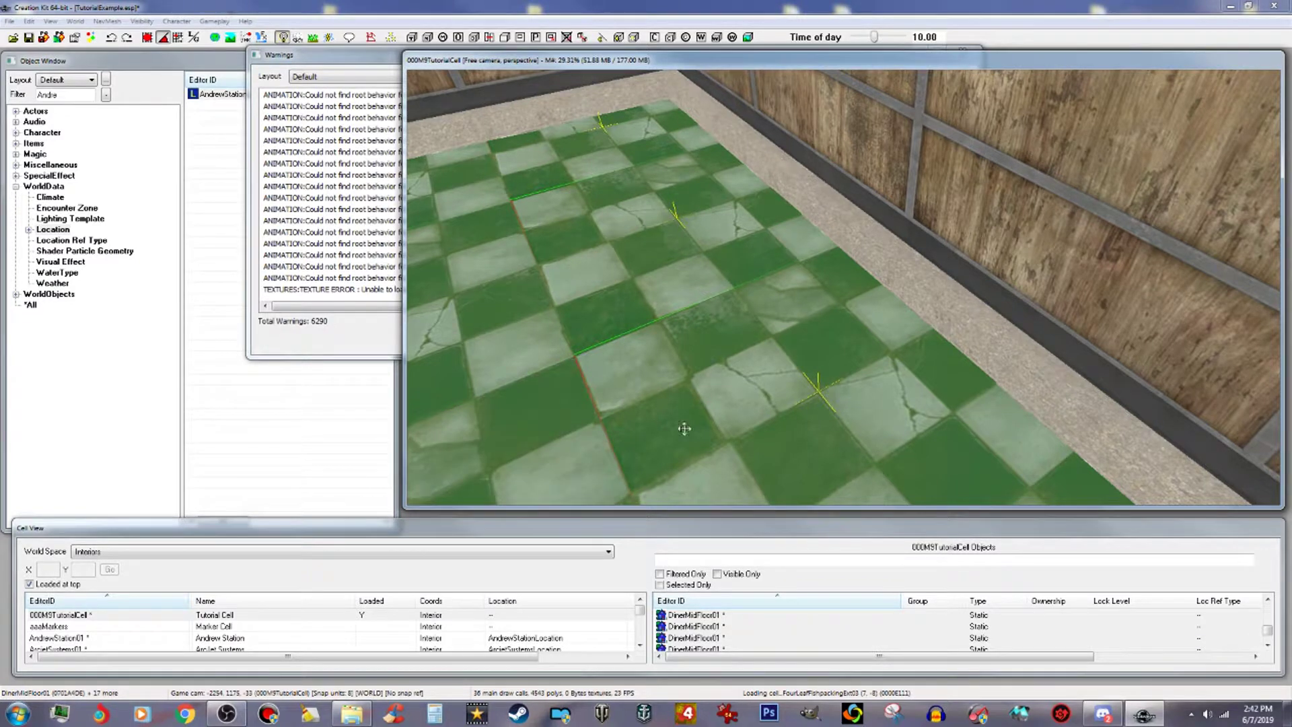
# Add the two nearest rows of unselected floor sections across the room to the selection.
pyautogui.moveTo(886, 427); pyautogui.dragTo(775, 422, button='middle')
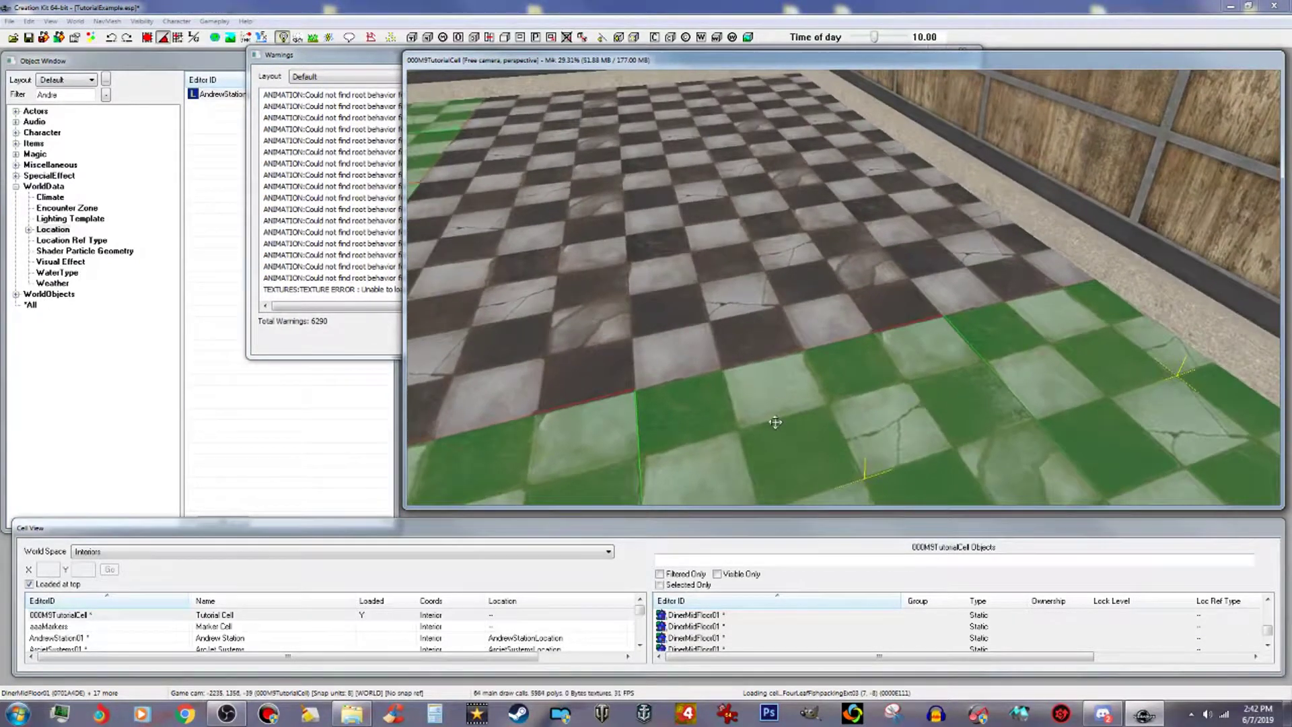
pyautogui.keyDown('ctrl'); pyautogui.click(977, 267); pyautogui.keyUp('ctrl')
pyautogui.keyDown('ctrl'); pyautogui.click(861, 278); pyautogui.keyUp('ctrl')
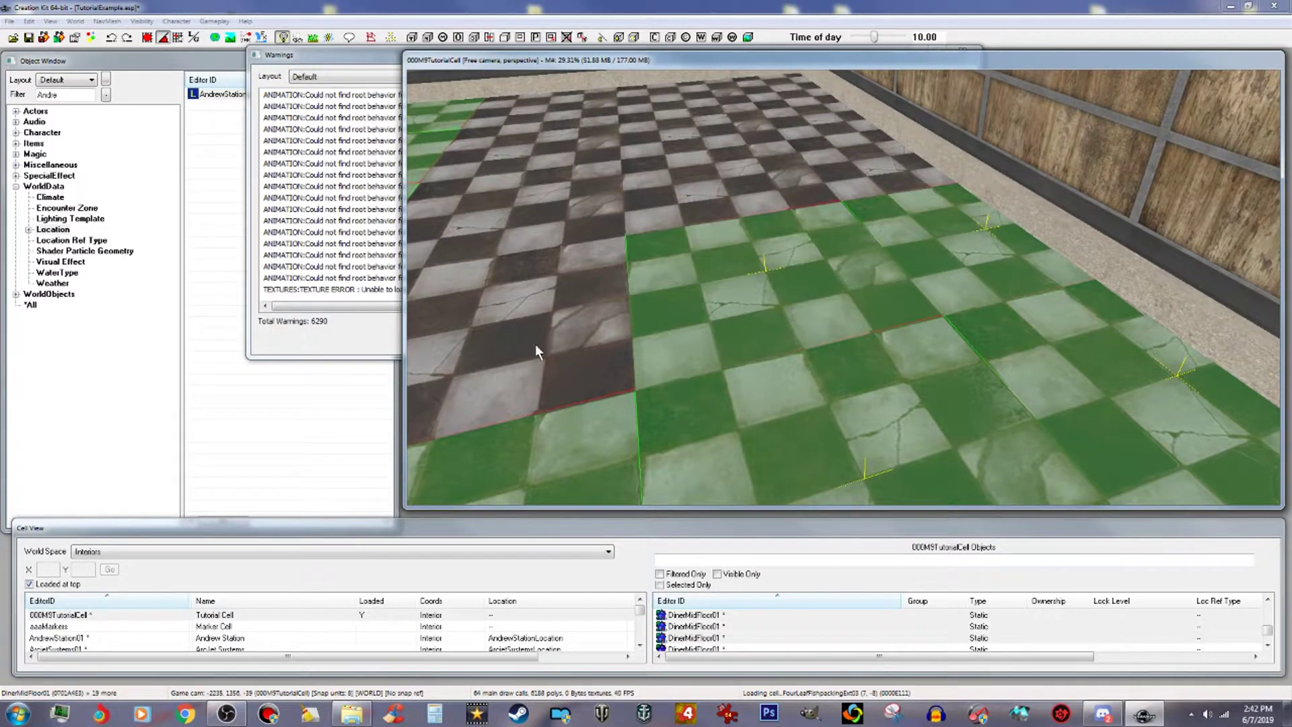
pyautogui.keyDown('ctrl'); pyautogui.click(512, 301); pyautogui.keyUp('ctrl')
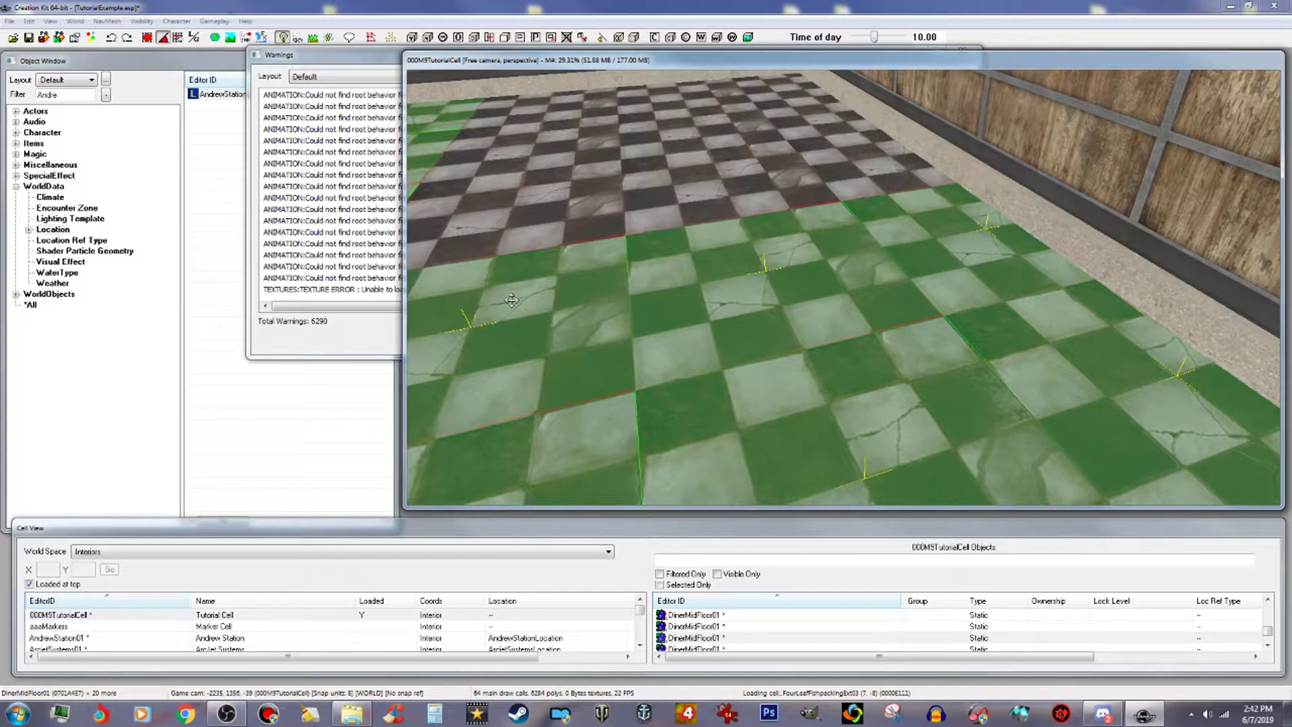
pyautogui.keyDown('ctrl'); pyautogui.click(497, 221); pyautogui.keyUp('ctrl')
pyautogui.keyDown('ctrl'); pyautogui.click(684, 196); pyautogui.keyUp('ctrl')
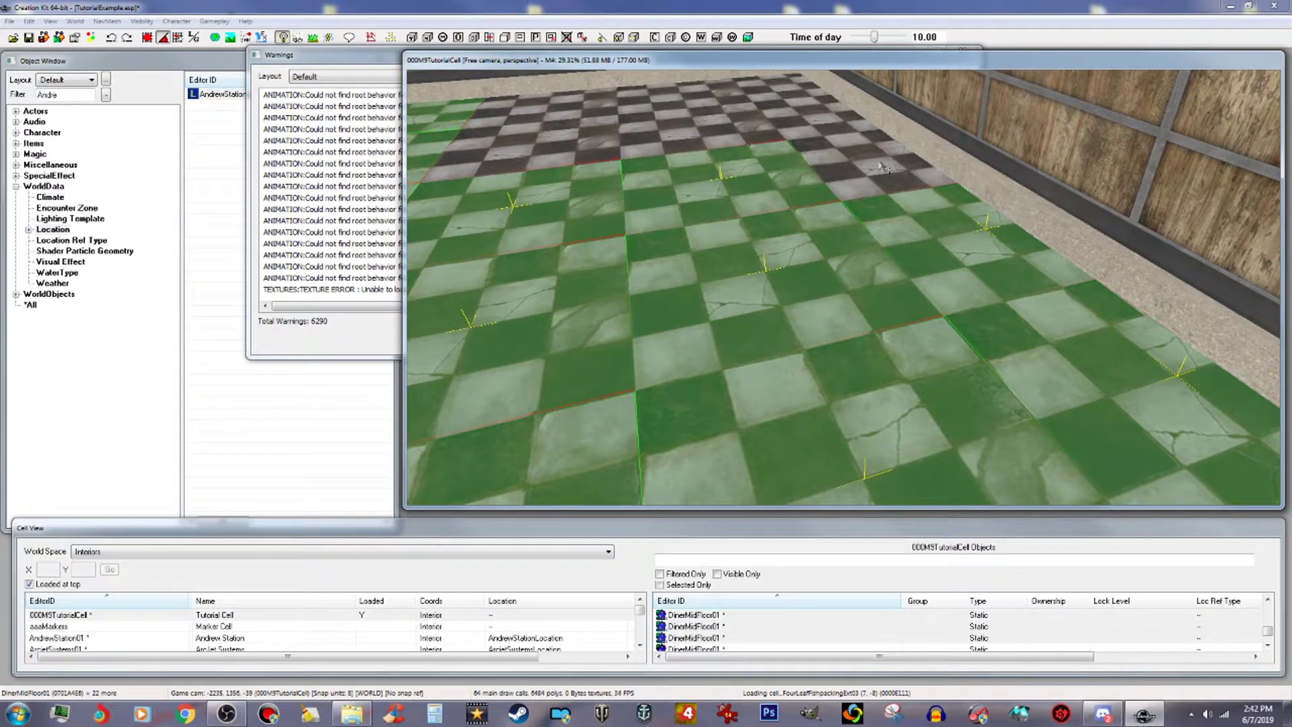
pyautogui.keyDown('ctrl'); pyautogui.click(883, 168); pyautogui.keyUp('ctrl')
# Add the last two rows of floor sections by the far wall to the selection, completing the whole checkered floor.
pyautogui.keyDown('ctrl'); pyautogui.click(822, 116); pyautogui.keyUp('ctrl')
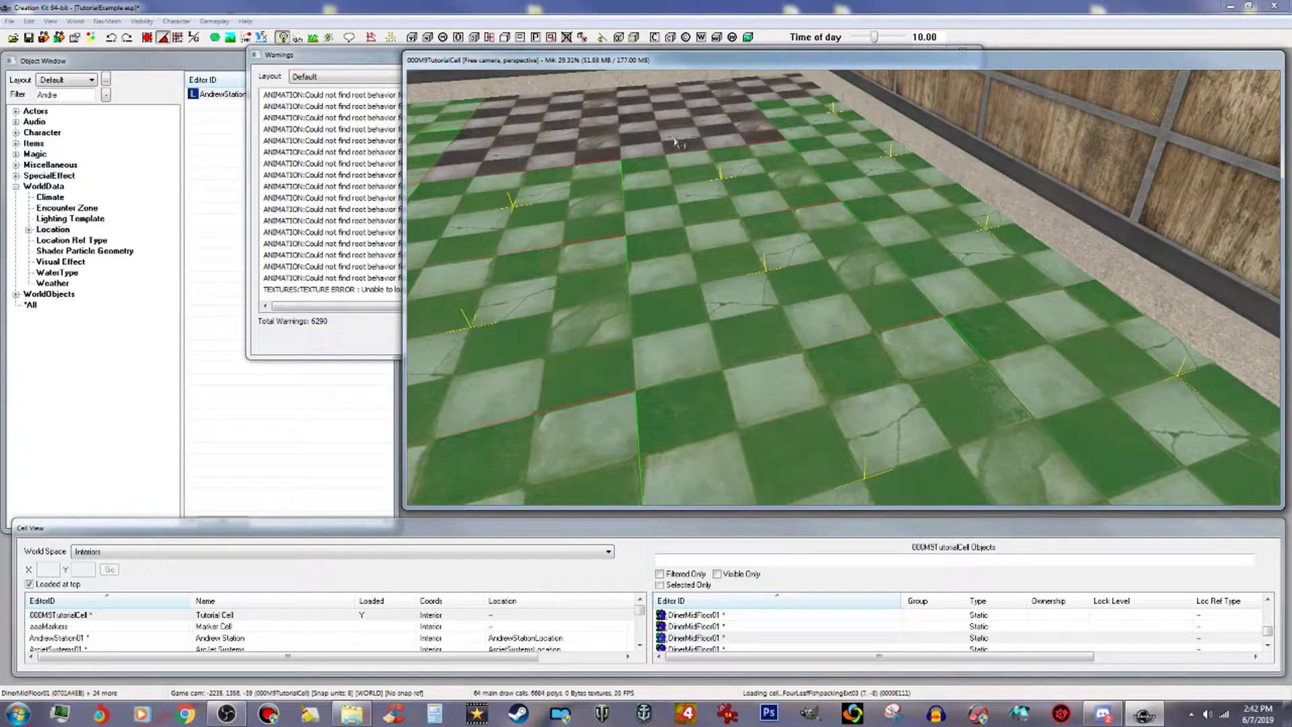
pyautogui.keyDown('ctrl'); pyautogui.click(679, 139); pyautogui.keyUp('ctrl')
pyautogui.keyDown('ctrl'); pyautogui.click(546, 141); pyautogui.keyUp('ctrl')
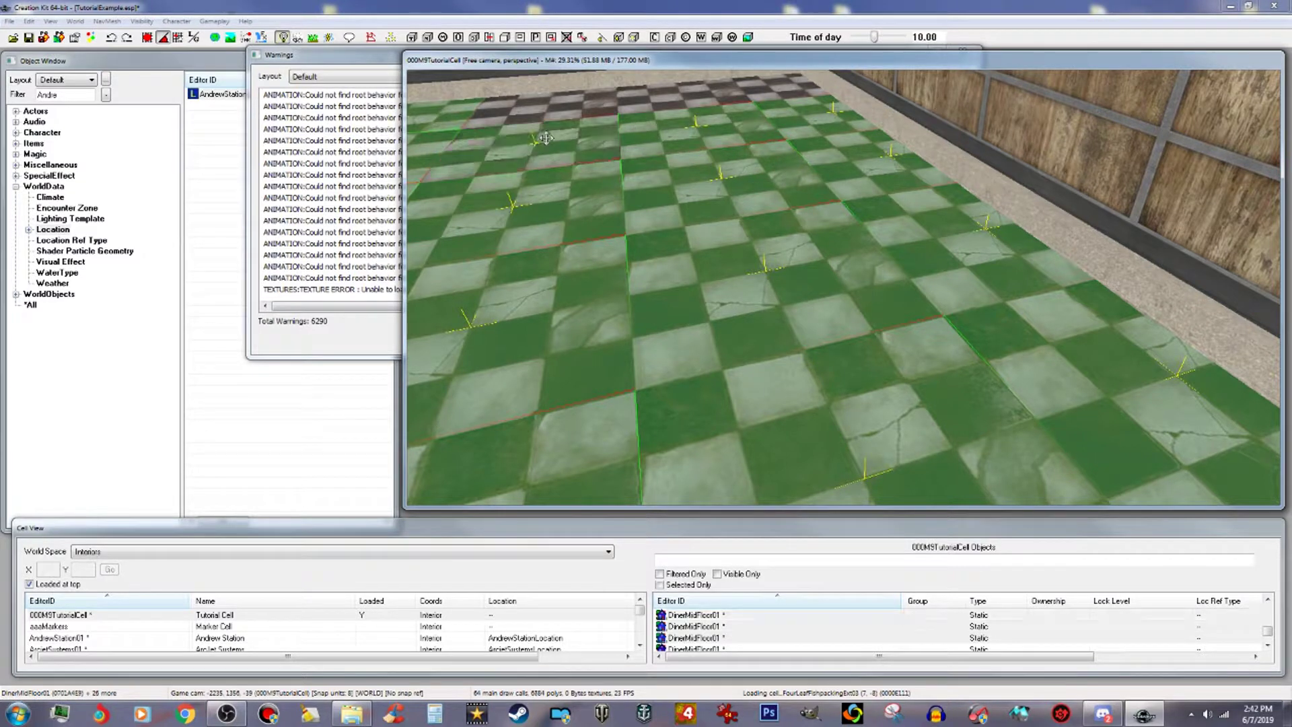
pyautogui.keyDown('ctrl'); pyautogui.click(573, 118); pyautogui.keyUp('ctrl')
pyautogui.keyDown('ctrl'); pyautogui.click(645, 104); pyautogui.keyUp('ctrl')
pyautogui.keyDown('ctrl'); pyautogui.click(788, 93); pyautogui.keyUp('ctrl')
pyautogui.scroll(-5, 775, 156)
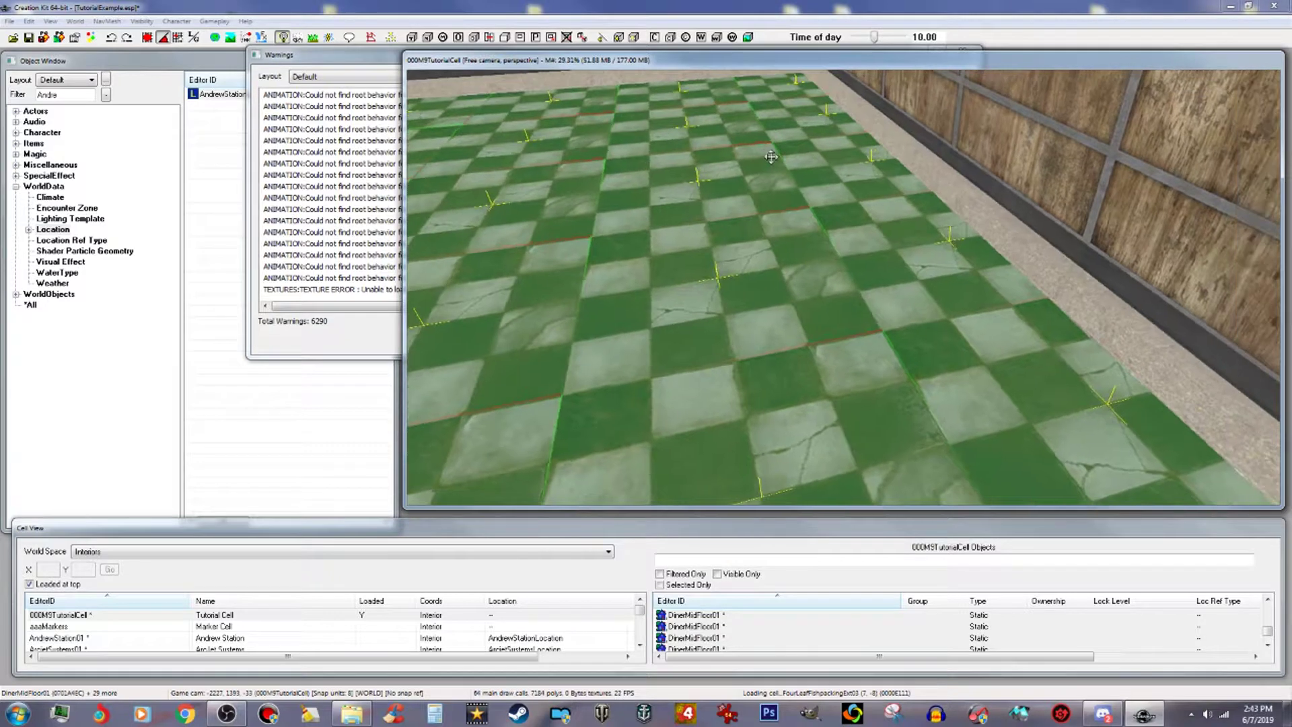
pyautogui.scroll(-4, 793, 158)
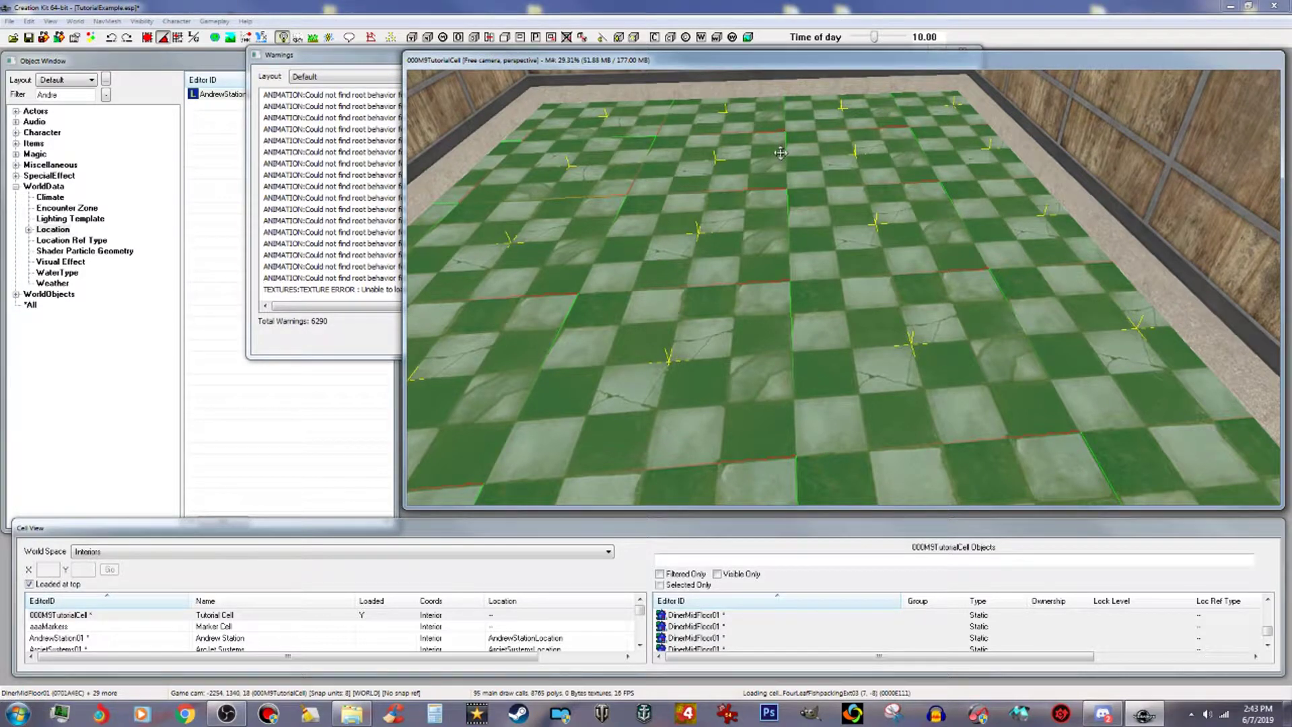
pyautogui.moveTo(778, 154)
pyautogui.keyDown('shift'); pyautogui.mouseDown(button='middle')
pyautogui.moveTo(765, 153)
pyautogui.moveTo(777, 157)
pyautogui.mouseUp(button='middle'); pyautogui.keyUp('shift')
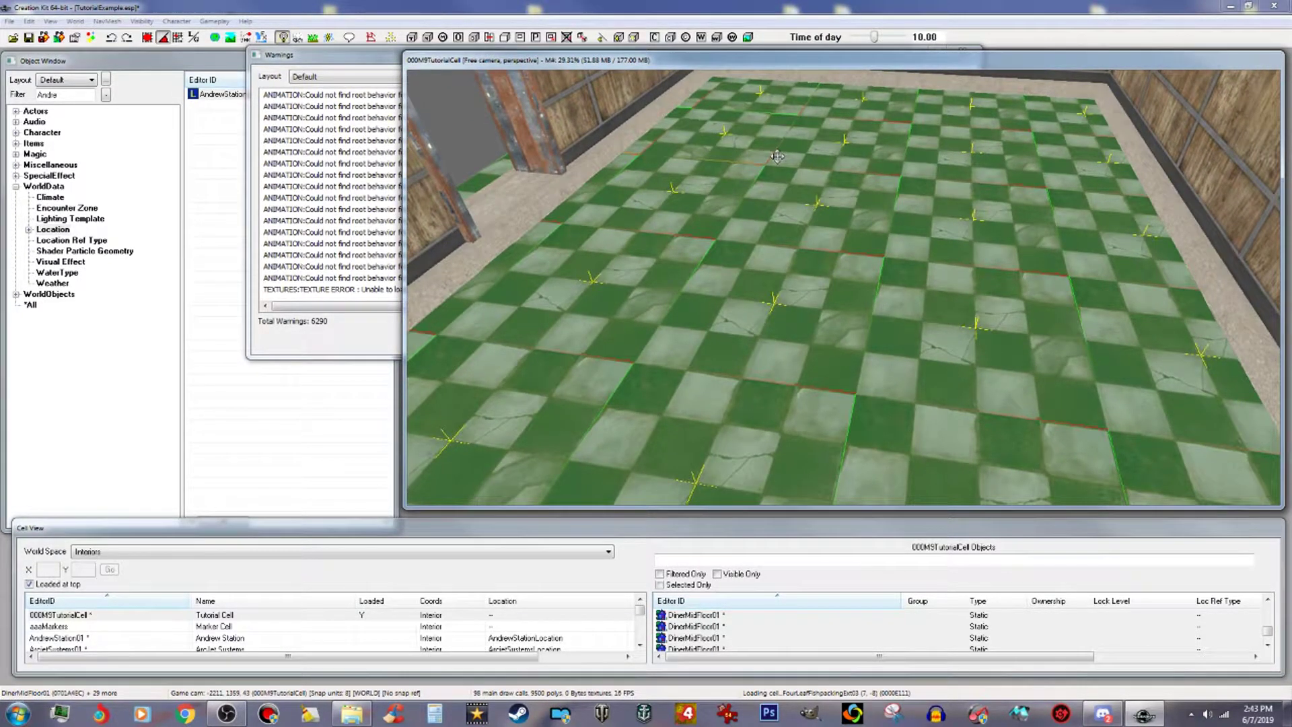
# Try to lower the whole selected floor slightly along the Z axis, and undo the move.
pyautogui.press('z')
pyautogui.moveTo(756, 151); pyautogui.dragTo(759, 168)
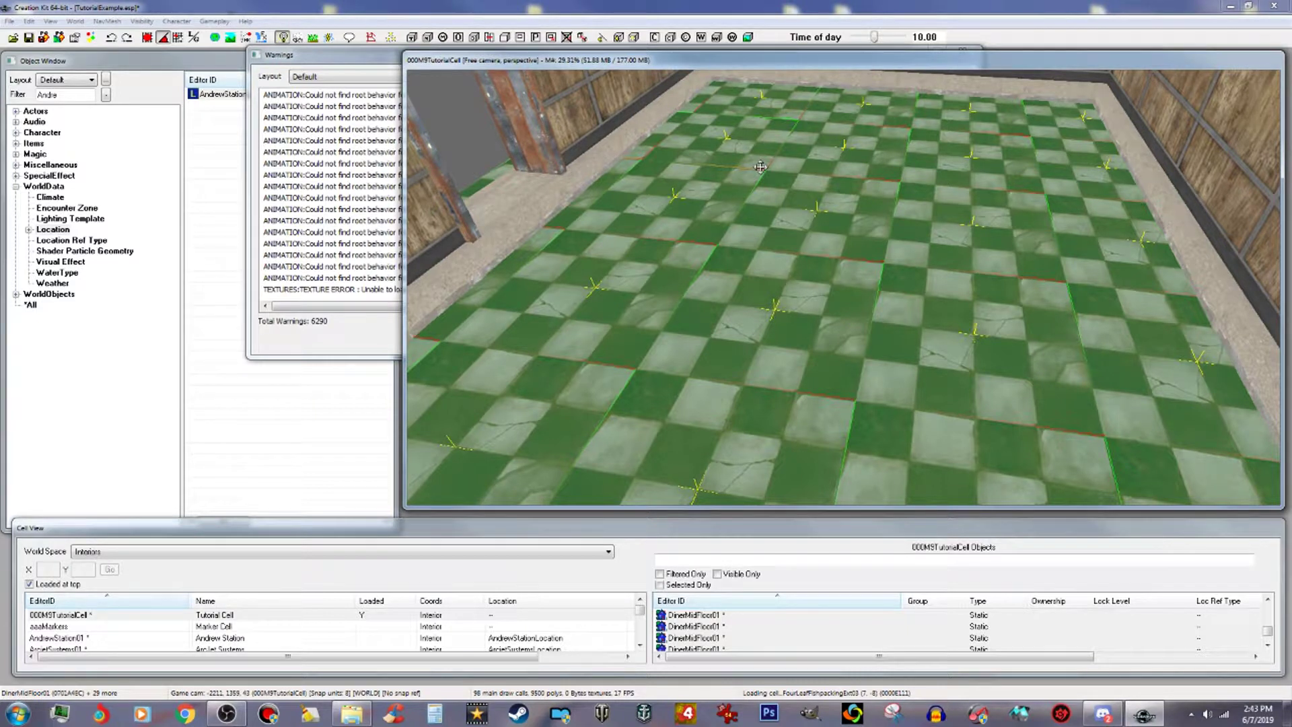
pyautogui.hotkey('ctrl', 'z')
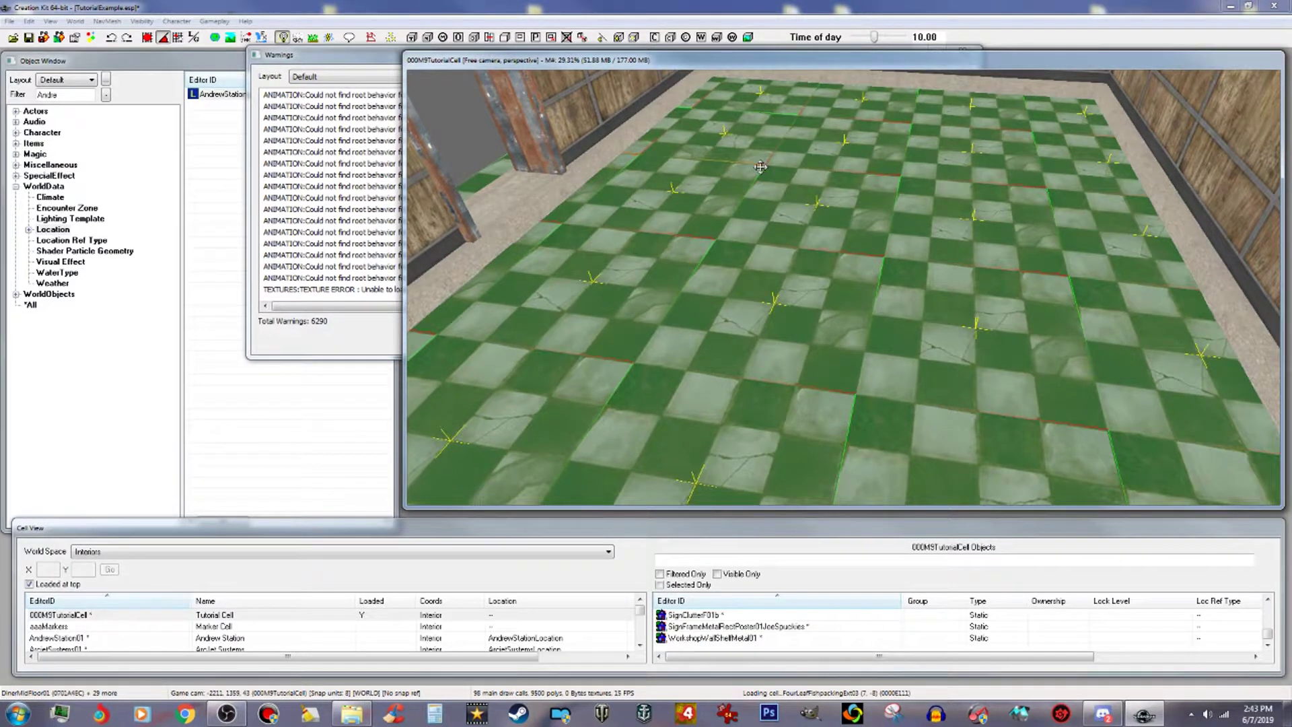
# Examine the selected floor's edges against the diner's outer walls, front ledge and foundation.
pyautogui.scroll(-5, 759, 168)
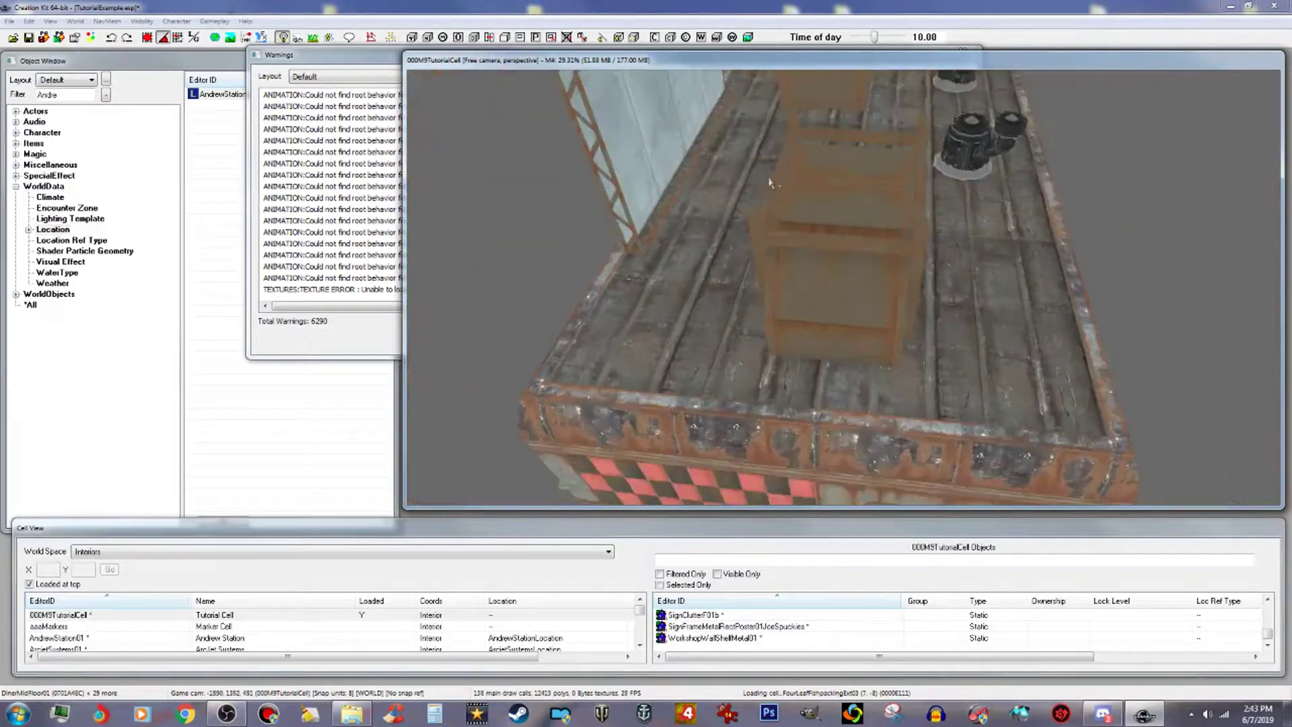
pyautogui.moveTo(800, 183); pyautogui.dragTo(841, 180, button='middle')
pyautogui.scroll(10, 851, 184)
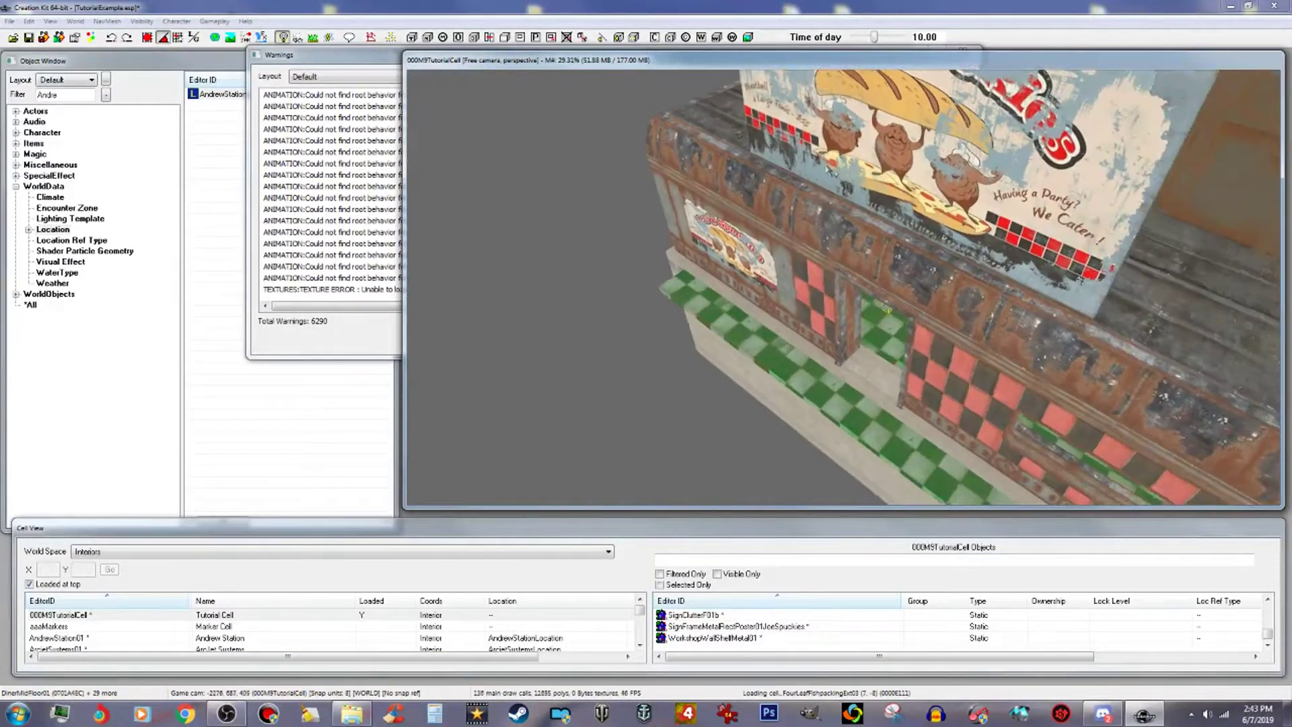
pyautogui.moveTo(811, 150); pyautogui.dragTo(729, 183, button='middle')
pyautogui.scroll(-3, 730, 176)
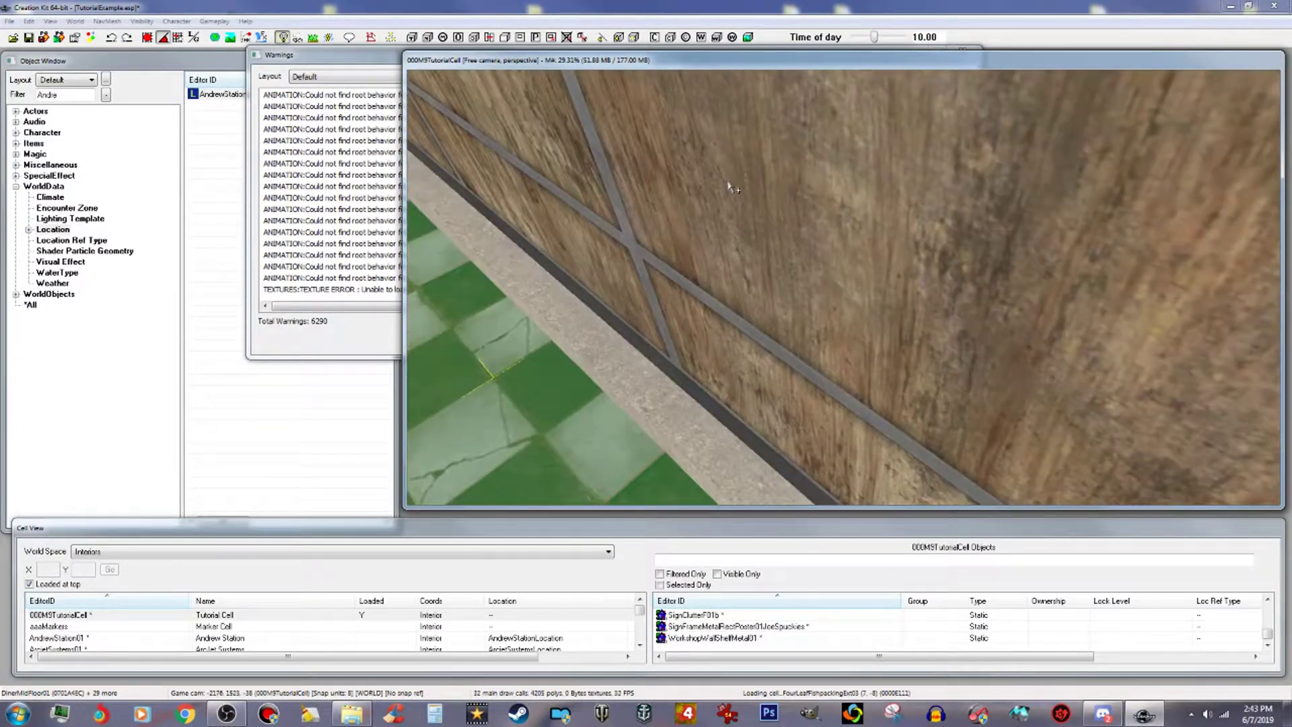
pyautogui.scroll(-5, 729, 186)
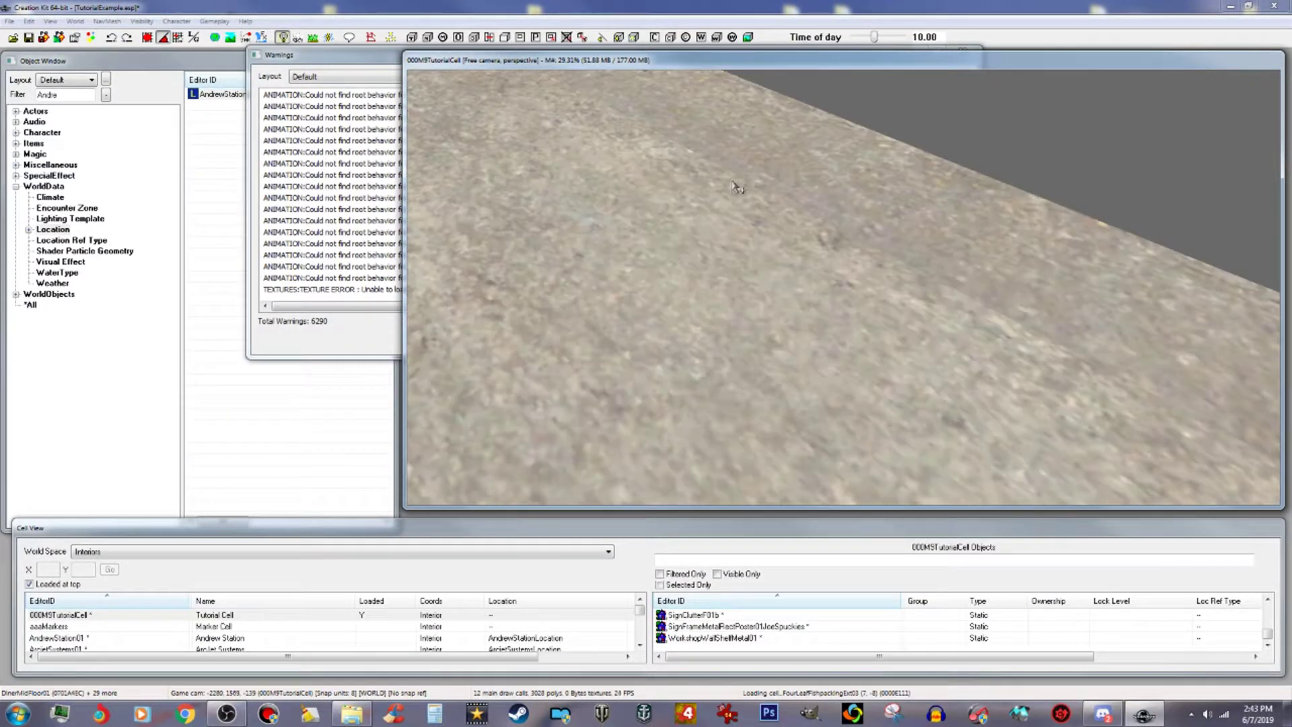
pyautogui.scroll(-2, 732, 180)
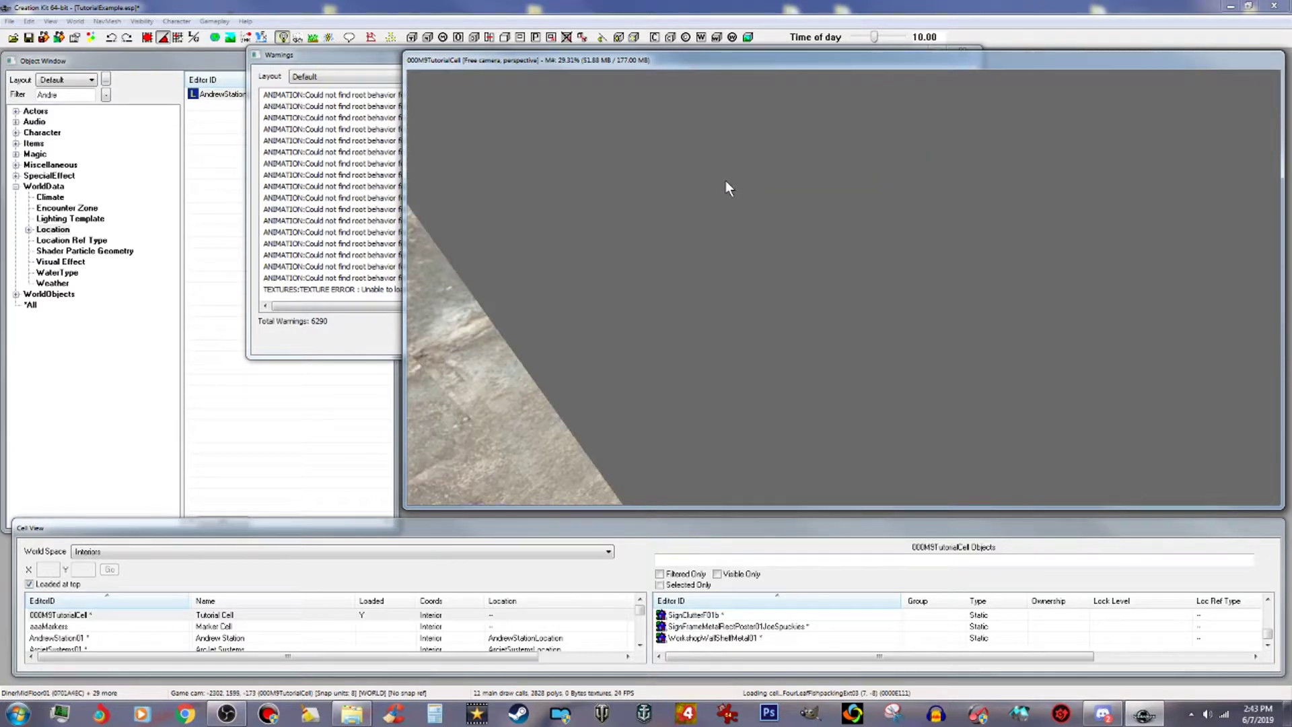
pyautogui.moveTo(726, 181); pyautogui.dragTo(717, 180, button='middle')
pyautogui.scroll(8, 715, 180)
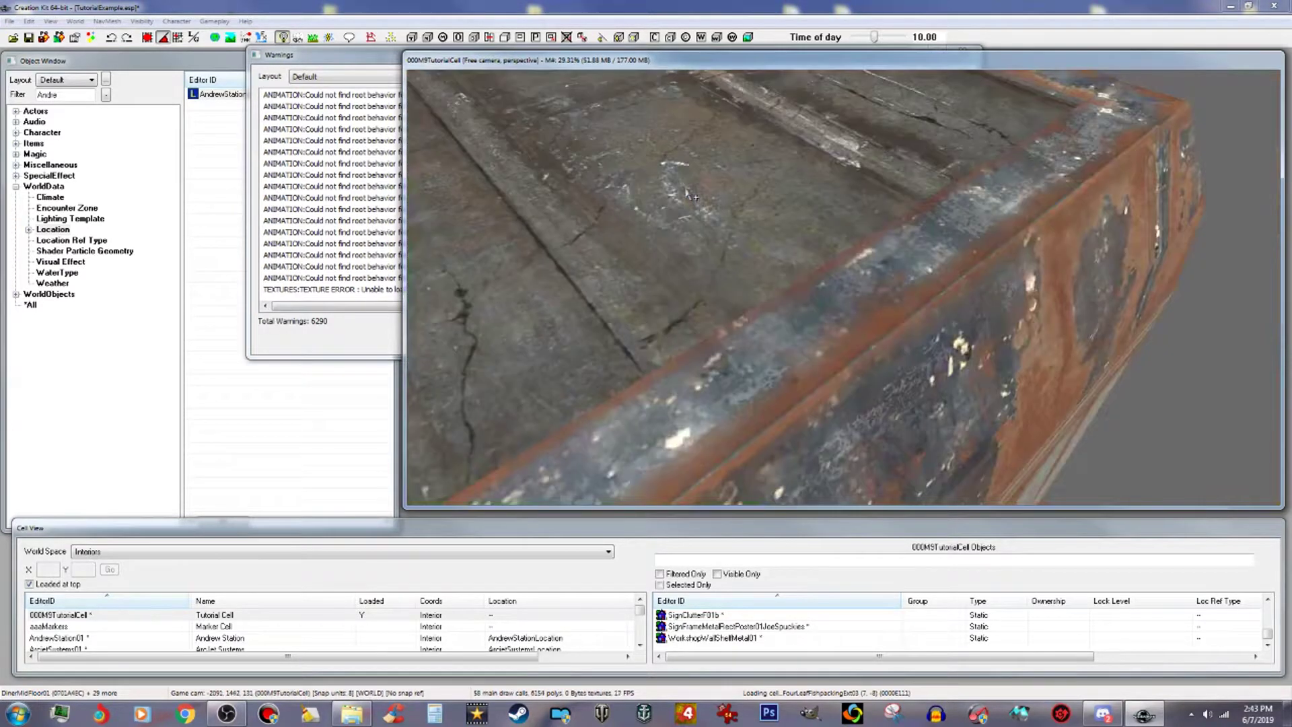
pyautogui.scroll(-3, 666, 195)
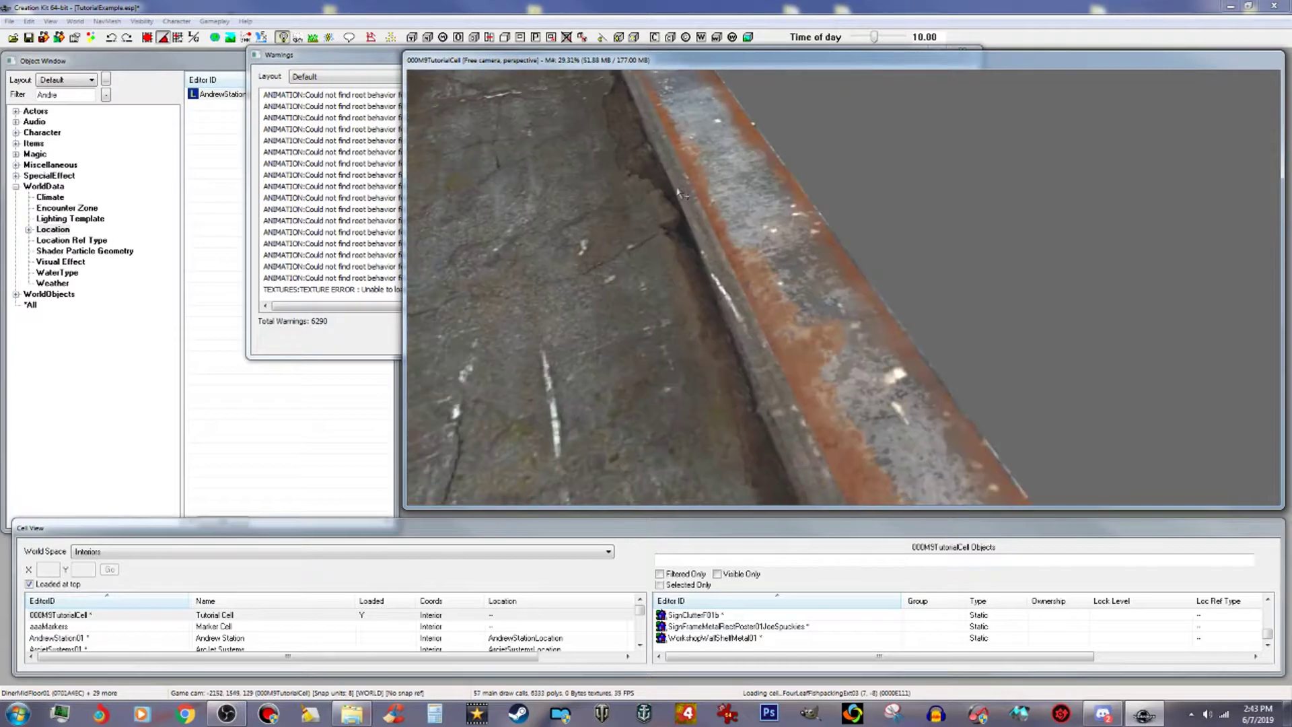
pyautogui.scroll(-4, 677, 187)
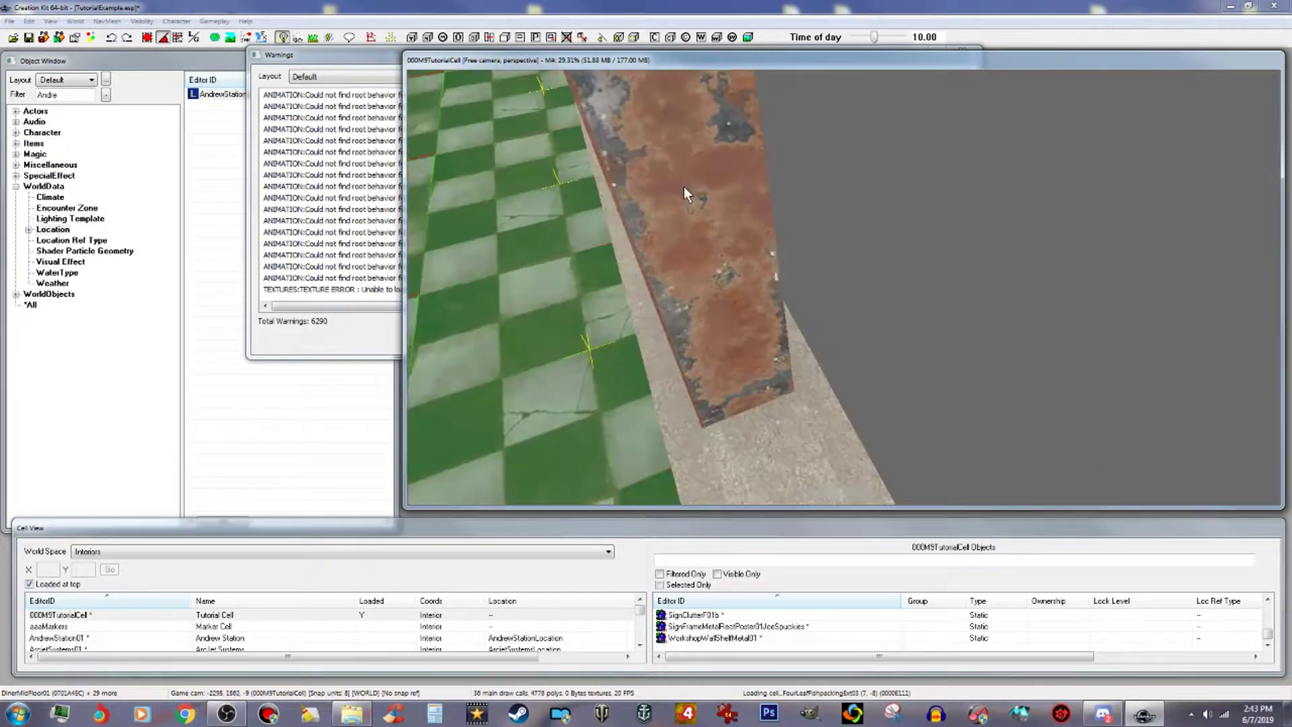
# Examine the foundation corner beside the outer wall from above and below, and the floor's fit inside the room.
pyautogui.scroll(-5, 684, 186)
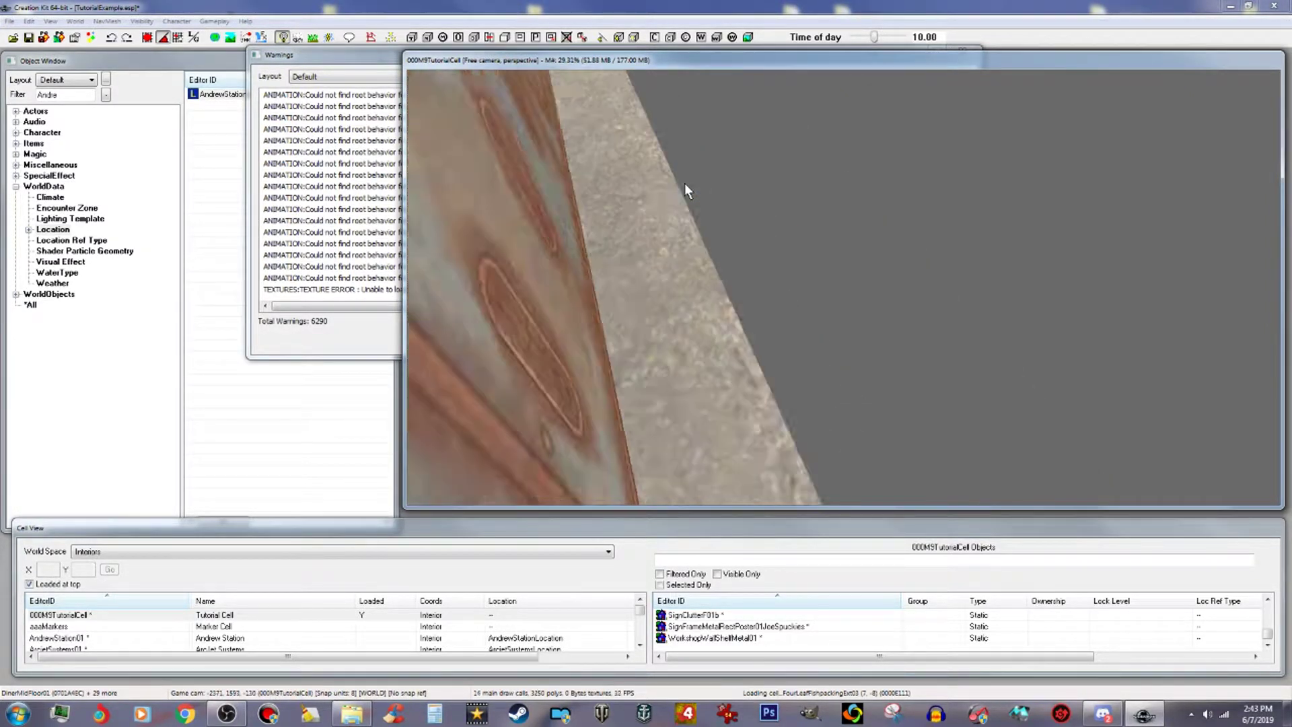
pyautogui.scroll(-3, 688, 180)
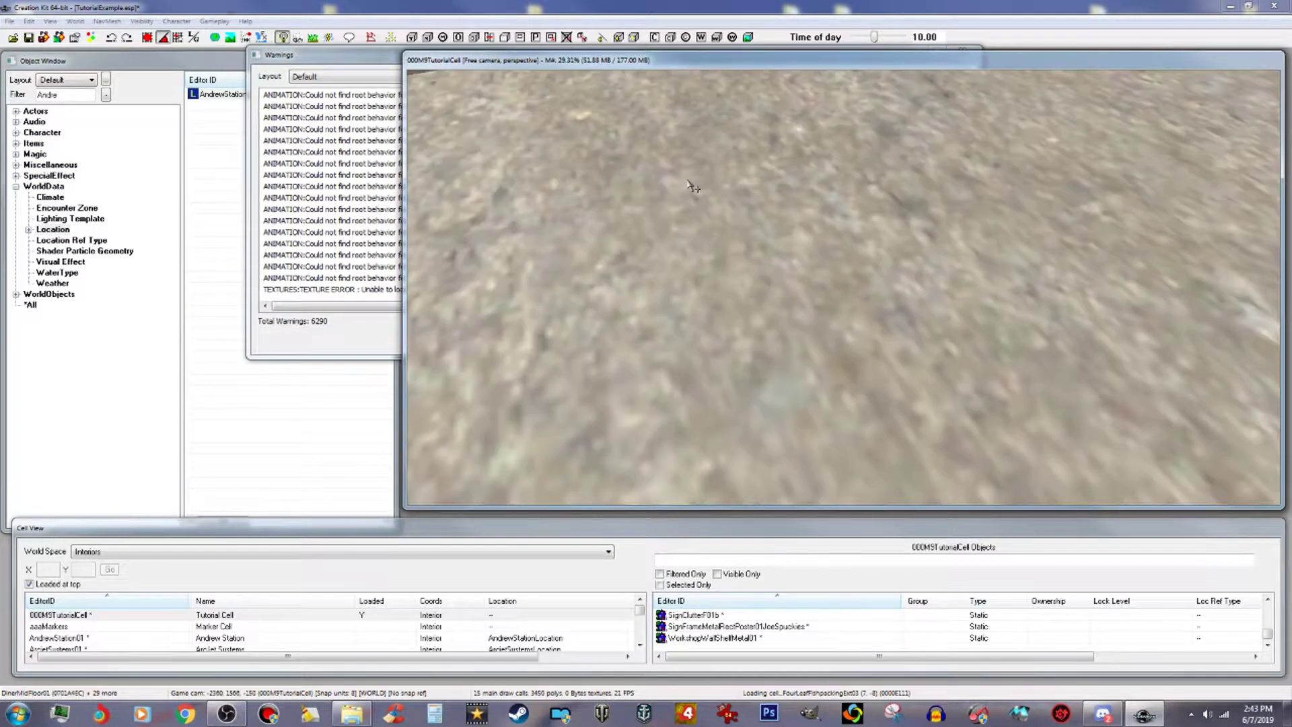
pyautogui.scroll(-3, 688, 180)
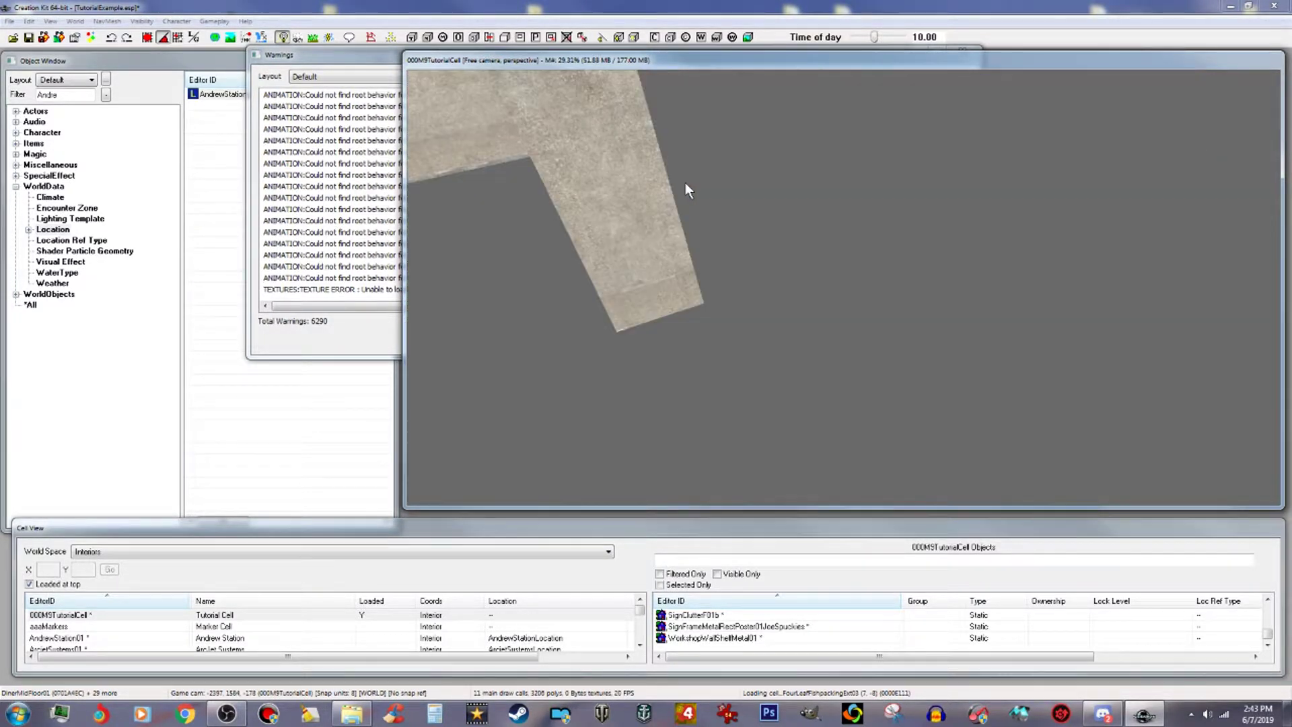
pyautogui.scroll(4, 697, 198)
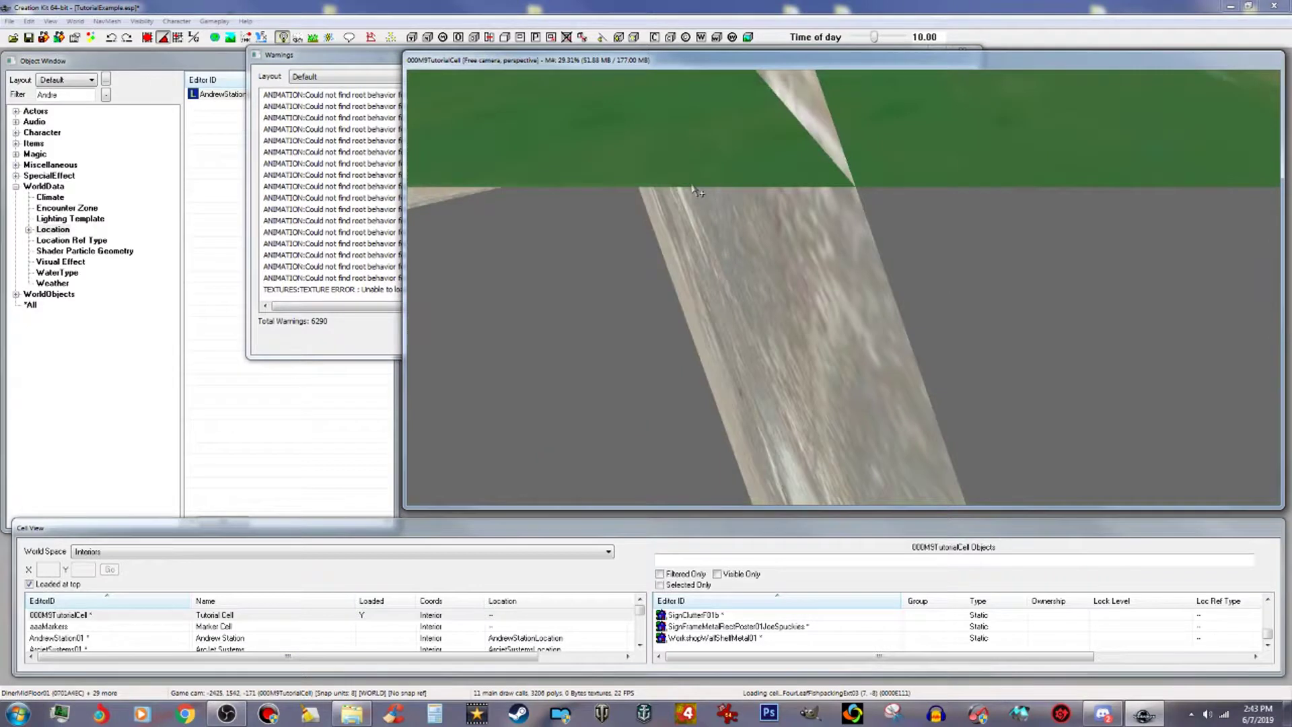
pyautogui.scroll(-4, 692, 184)
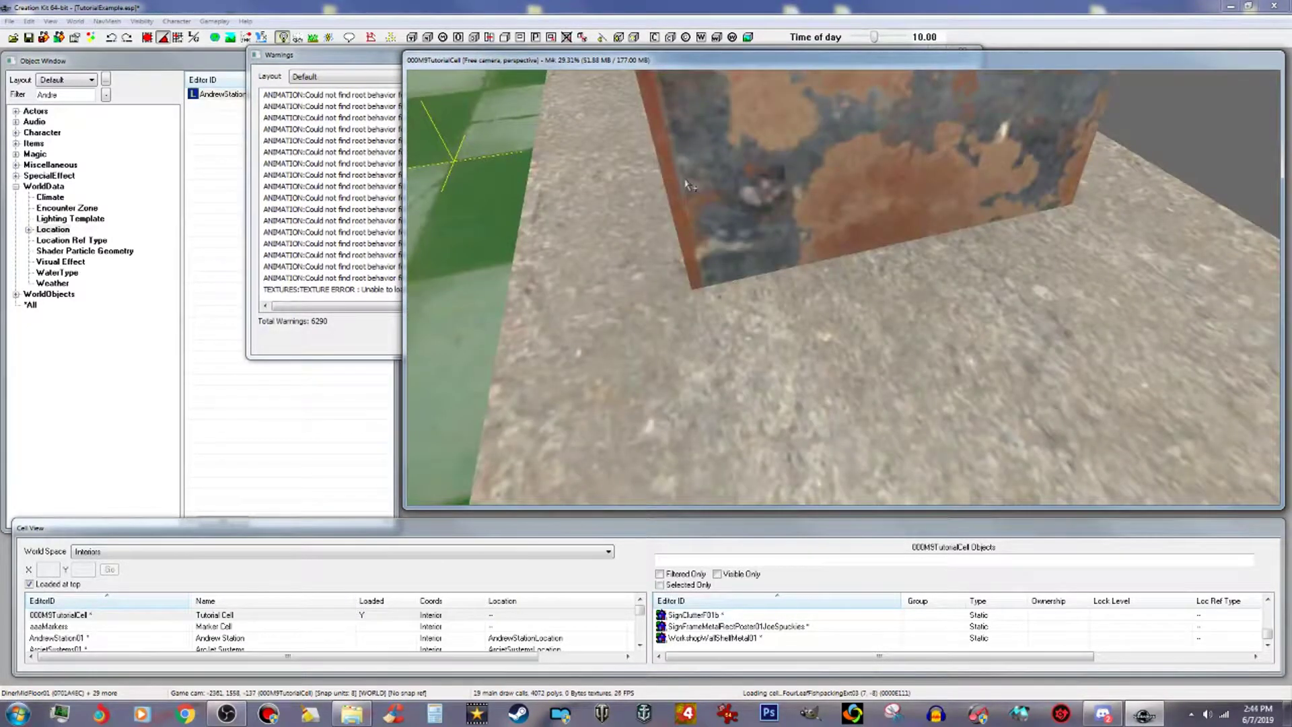
pyautogui.scroll(2, 690, 178)
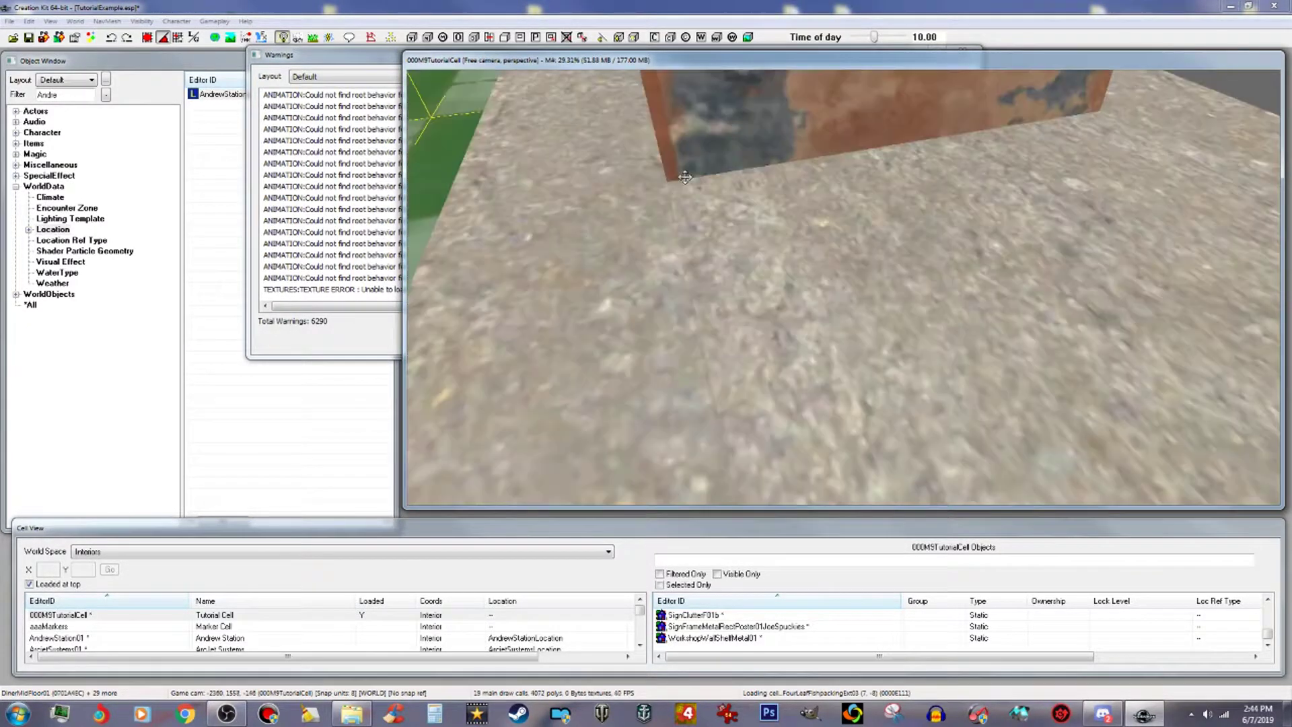
pyautogui.moveTo(685, 177); pyautogui.dragTo(687, 175, button='middle')
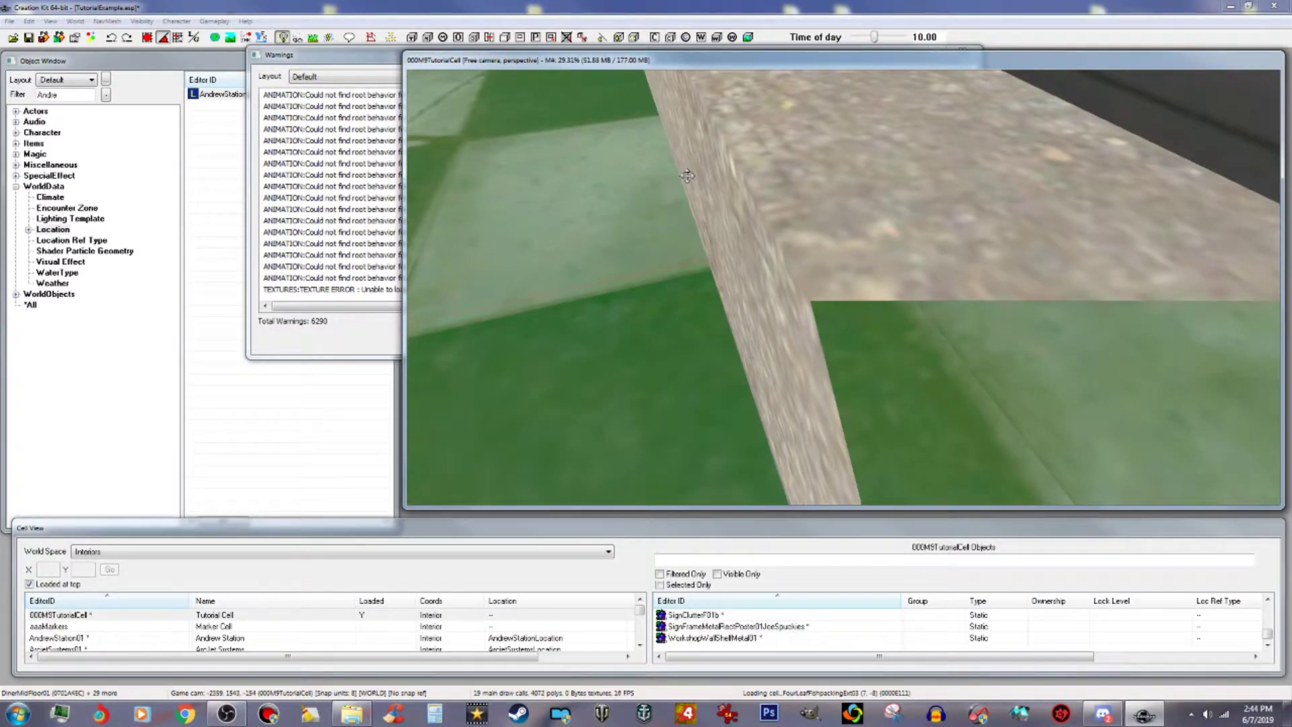
pyautogui.scroll(10, 687, 176)
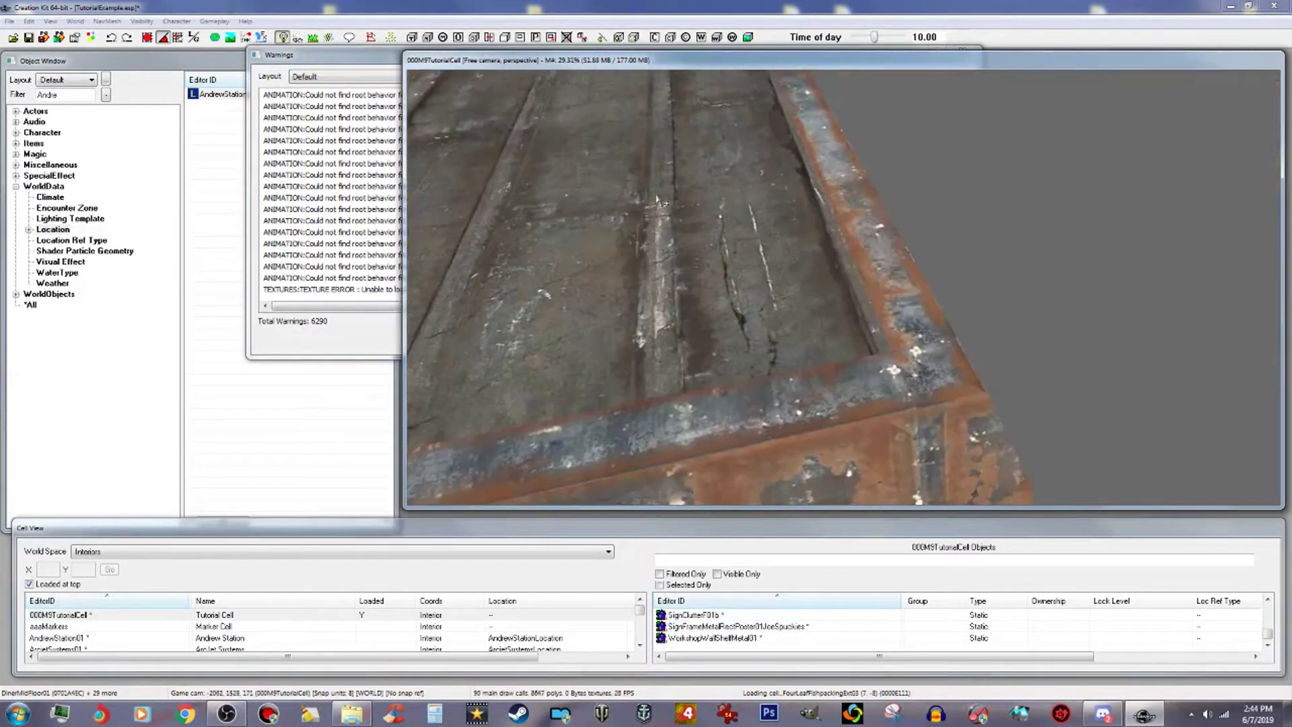
pyautogui.moveTo(658, 197); pyautogui.dragTo(681, 182, button='middle')
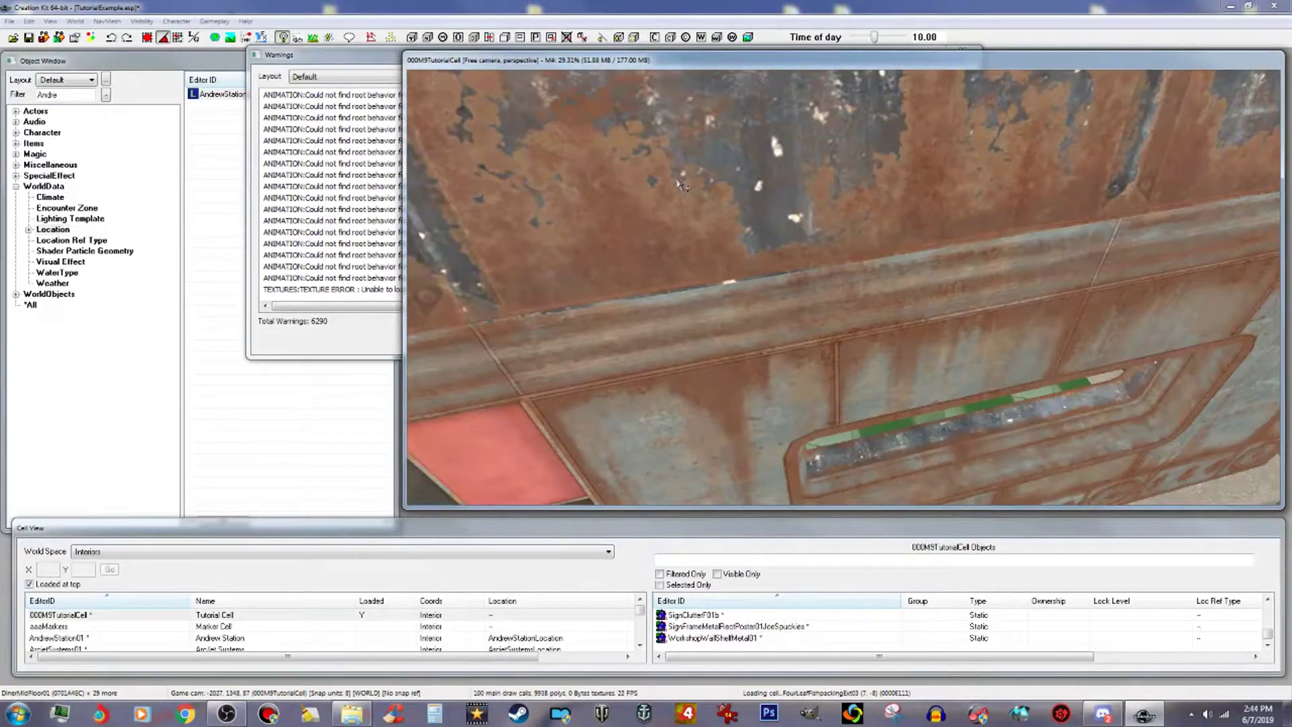
pyautogui.scroll(-4, 681, 183)
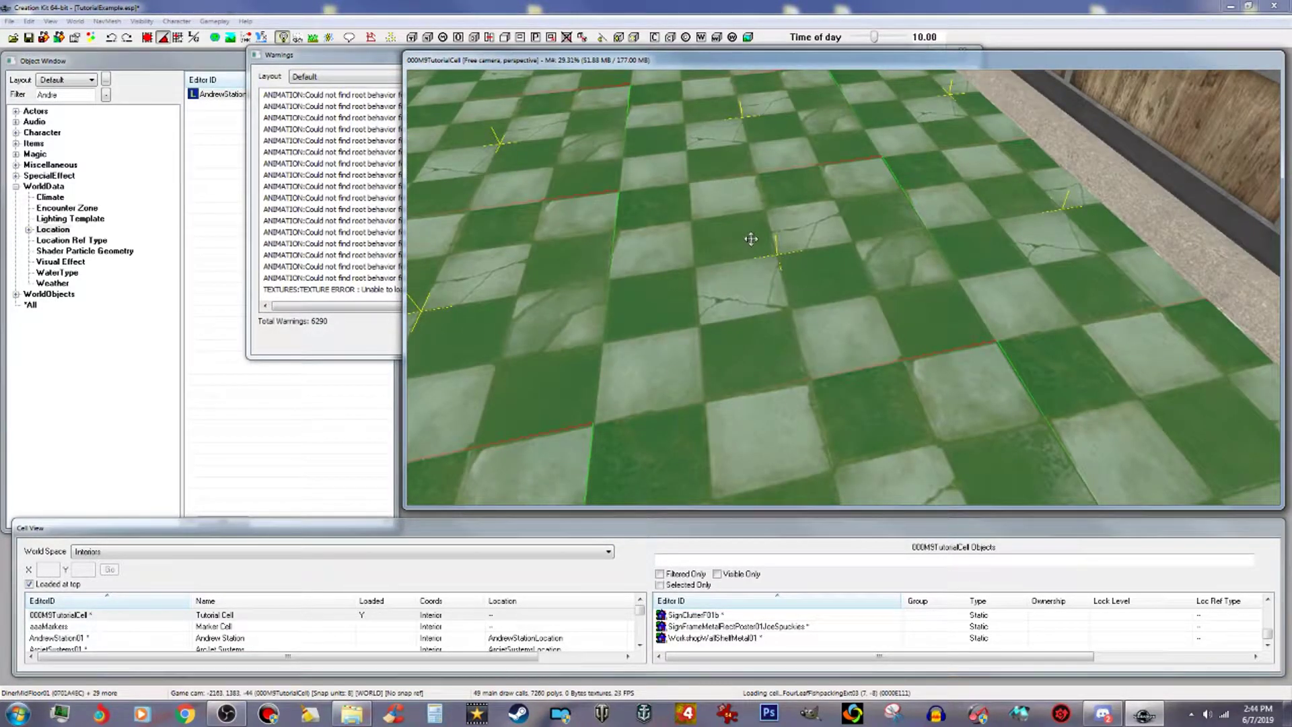
pyautogui.scroll(5, 763, 245)
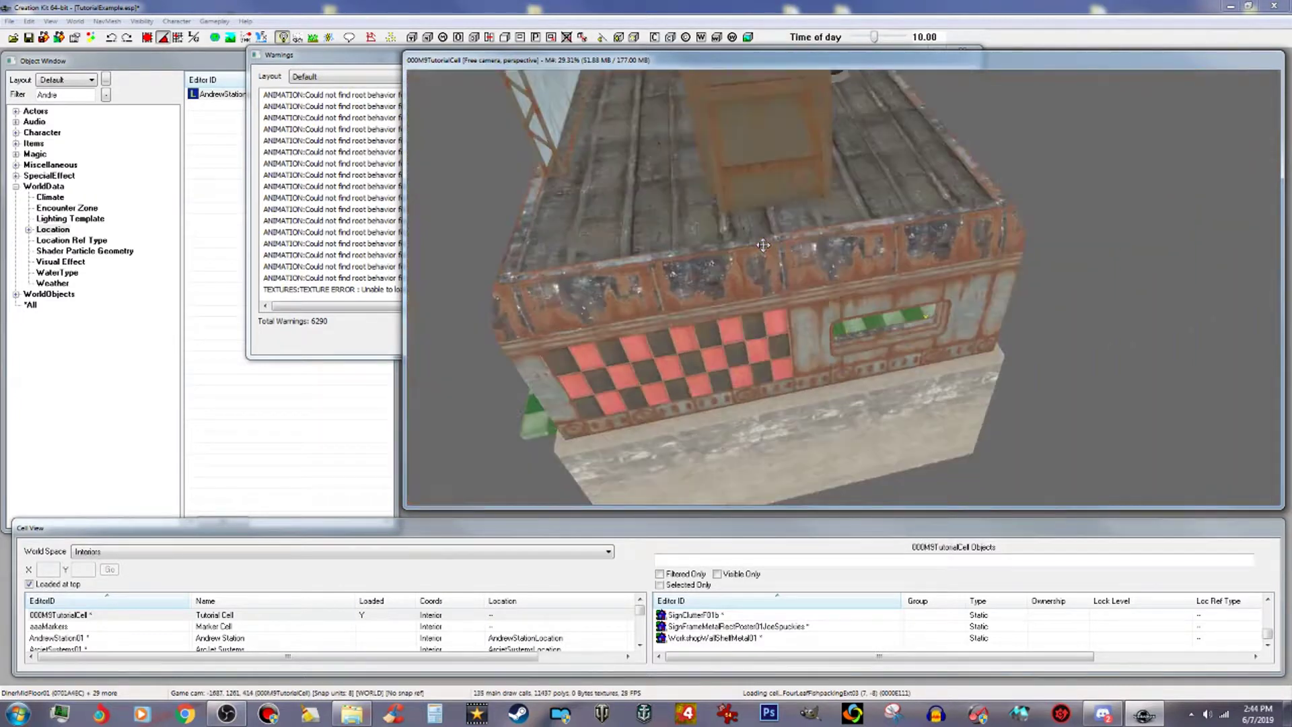
pyautogui.scroll(-5, 763, 245)
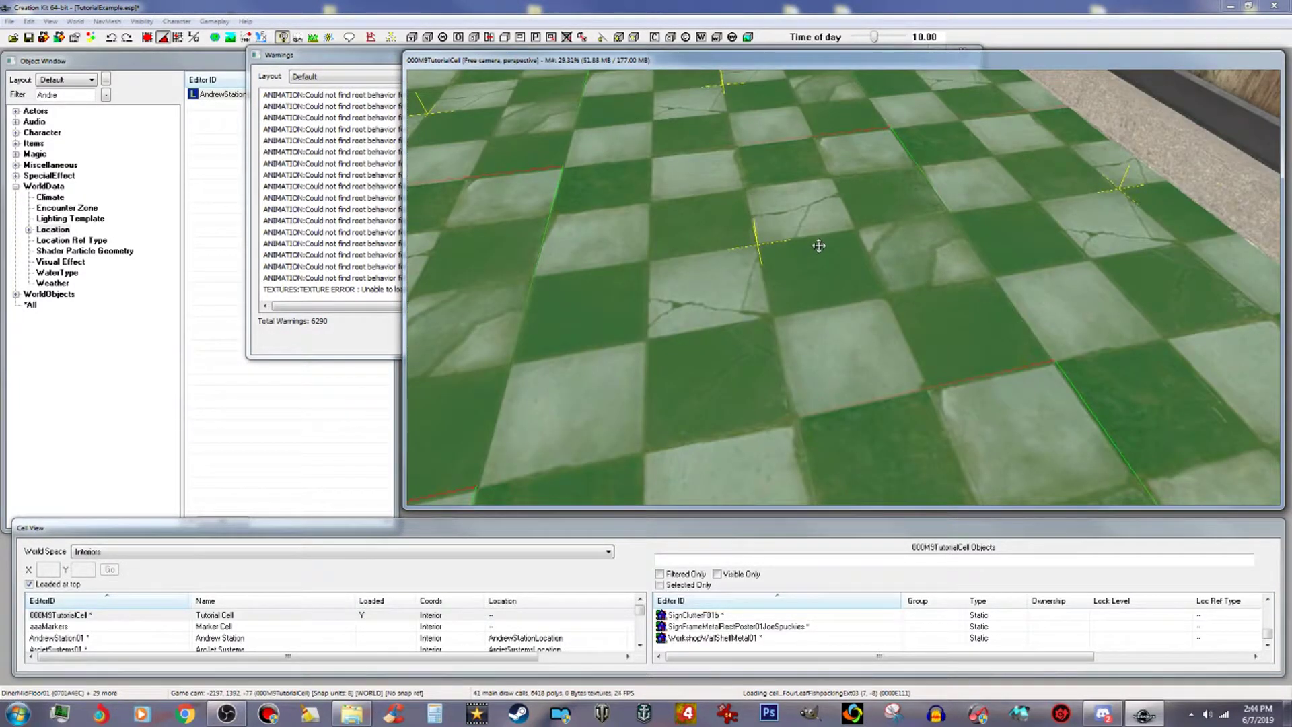
# Shift the whole selected floor horizontally away from the wooden wall and check the sections outside the doorway wall.
pyautogui.moveTo(819, 245); pyautogui.dragTo(682, 267)
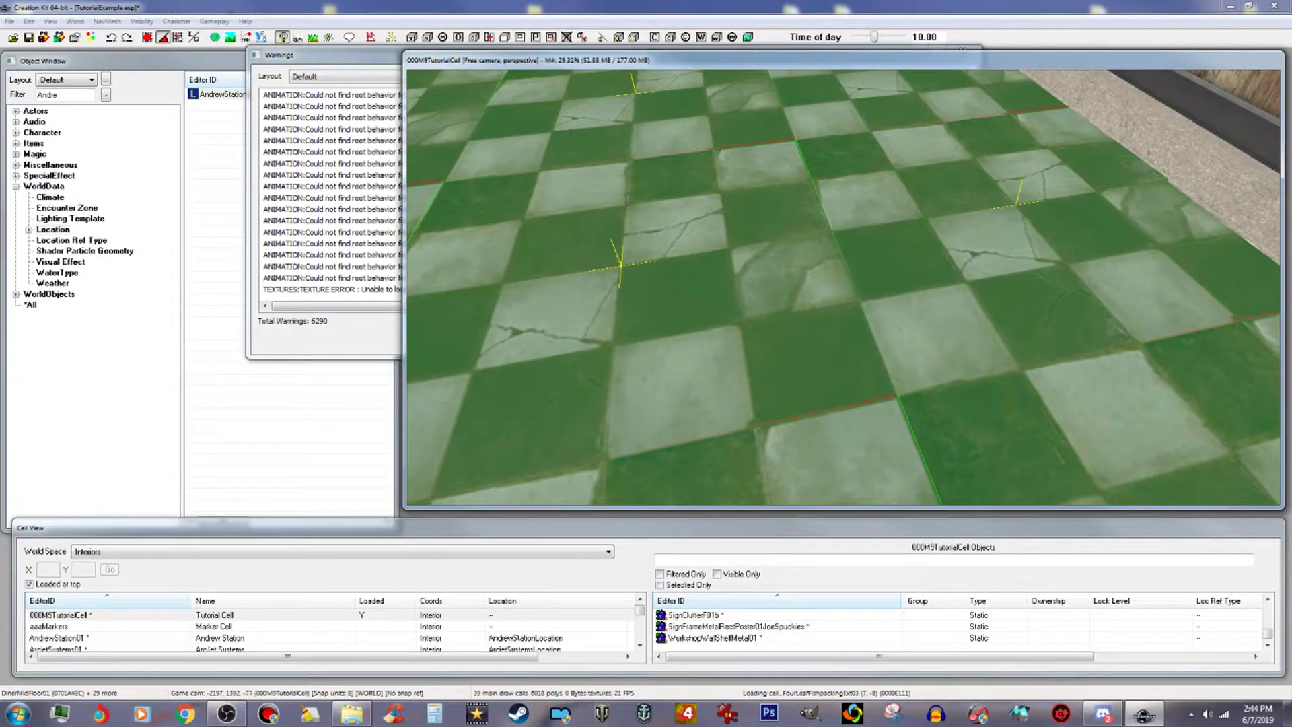
pyautogui.keyDown('shift'); pyautogui.moveTo(714, 260); pyautogui.dragTo(780, 263, button='middle'); pyautogui.keyUp('shift')
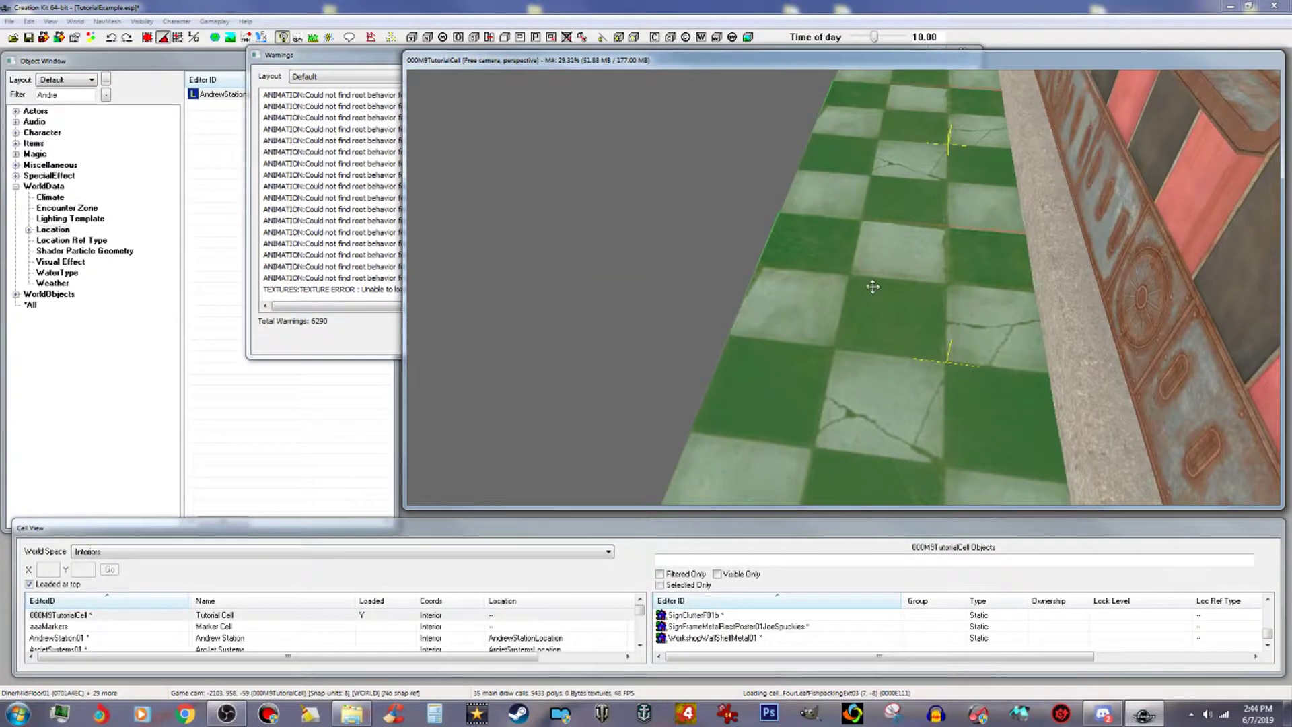
pyautogui.keyDown('shift'); pyautogui.moveTo(868, 293); pyautogui.dragTo(851, 296, button='middle'); pyautogui.keyUp('shift')
pyautogui.keyDown('shift'); pyautogui.moveTo(905, 253); pyautogui.dragTo(933, 249, button='middle'); pyautogui.keyUp('shift')
# Select the row of six checkered floor sections protruding outside the diner's front wall and delete them.
pyautogui.click(965, 335)
pyautogui.keyDown('shift'); pyautogui.moveTo(965, 336); pyautogui.dragTo(1060, 332, button='middle'); pyautogui.keyUp('shift')
pyautogui.scroll(-4, 1040, 336)
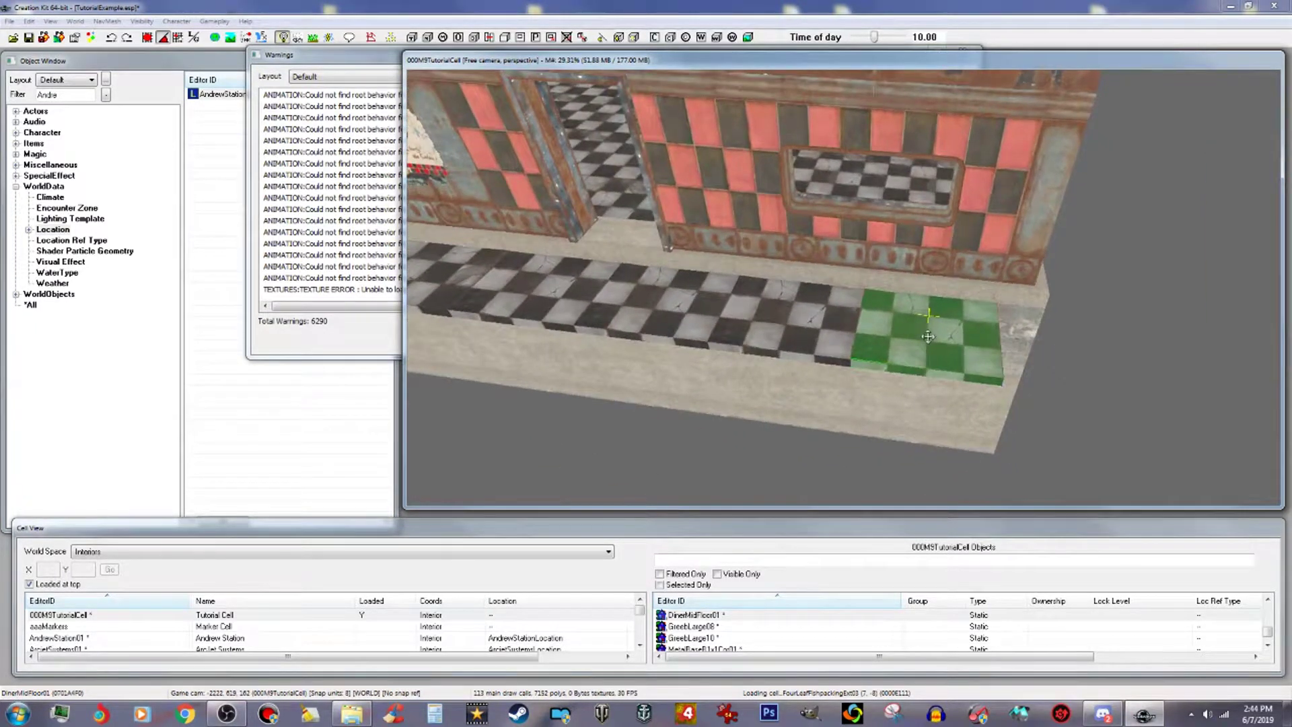
pyautogui.keyDown('ctrl'); pyautogui.click(793, 307); pyautogui.keyUp('ctrl')
pyautogui.keyDown('ctrl'); pyautogui.click(682, 319); pyautogui.keyUp('ctrl')
pyautogui.keyDown('ctrl'); pyautogui.click(569, 301); pyautogui.keyUp('ctrl')
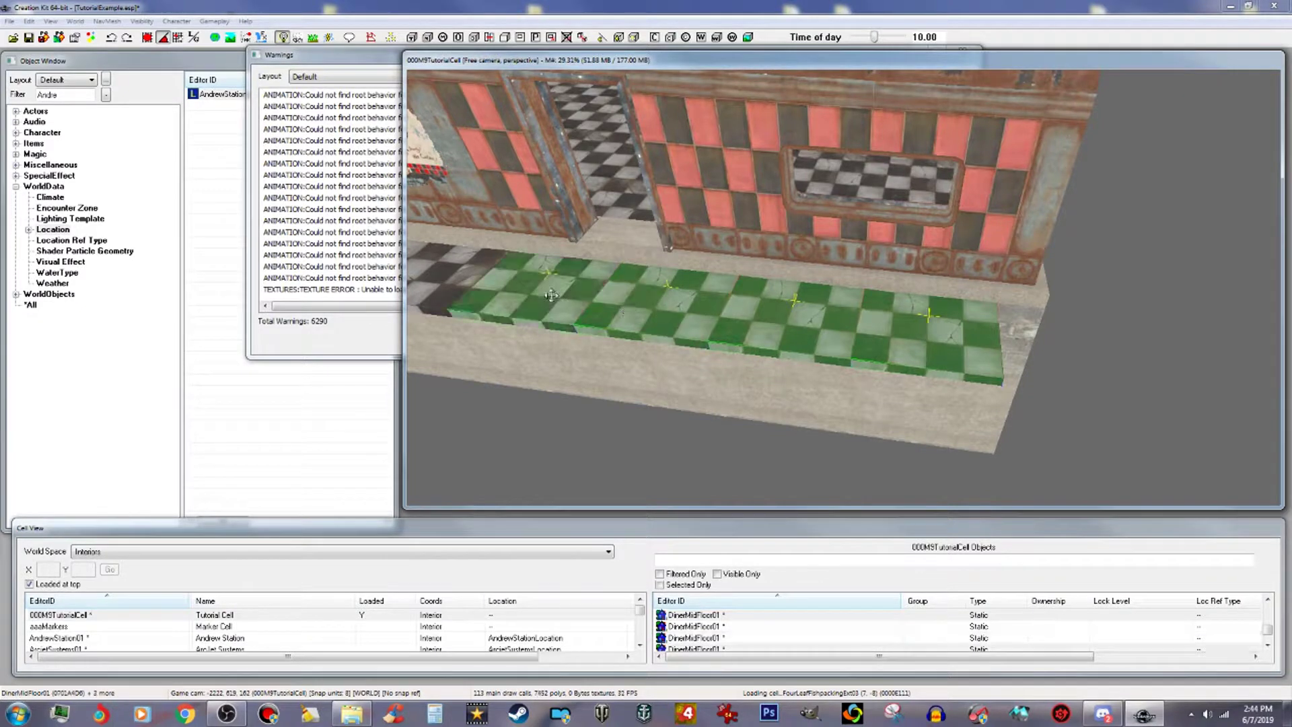
pyautogui.moveTo(538, 295); pyautogui.dragTo(565, 303, button='middle')
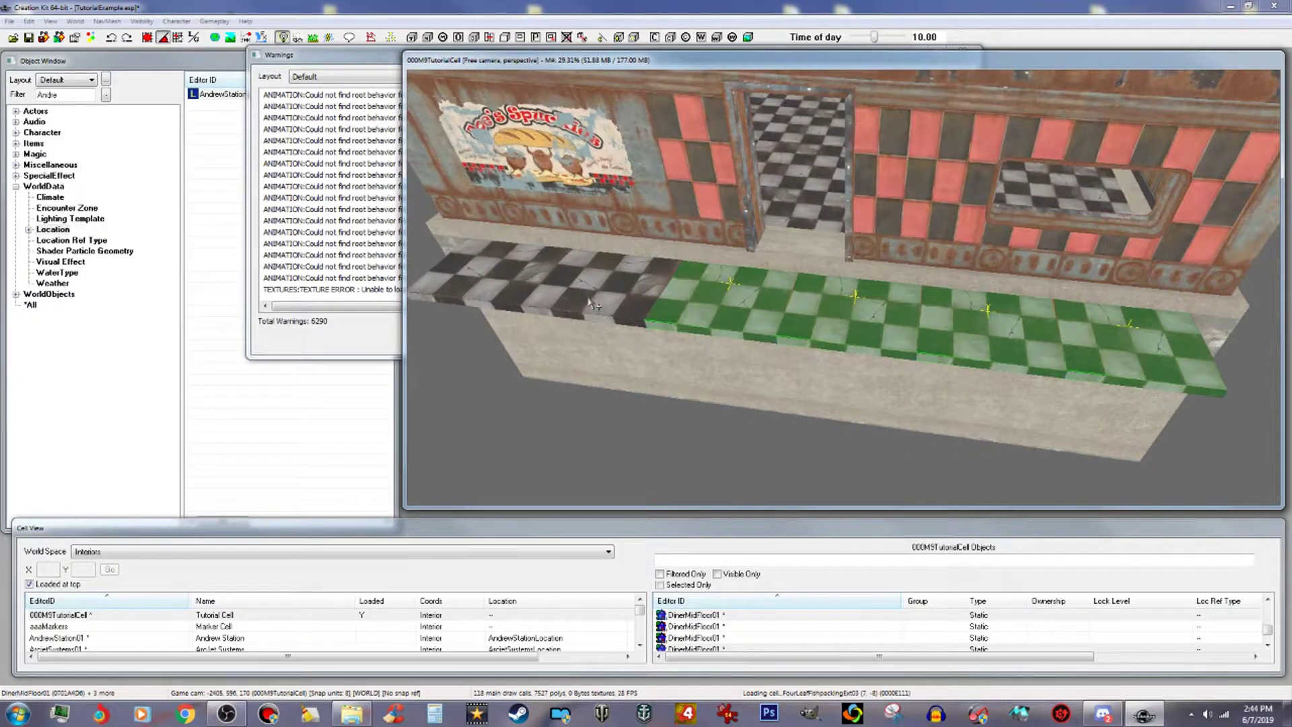
pyautogui.keyDown('ctrl'); pyautogui.click(592, 304); pyautogui.keyUp('ctrl')
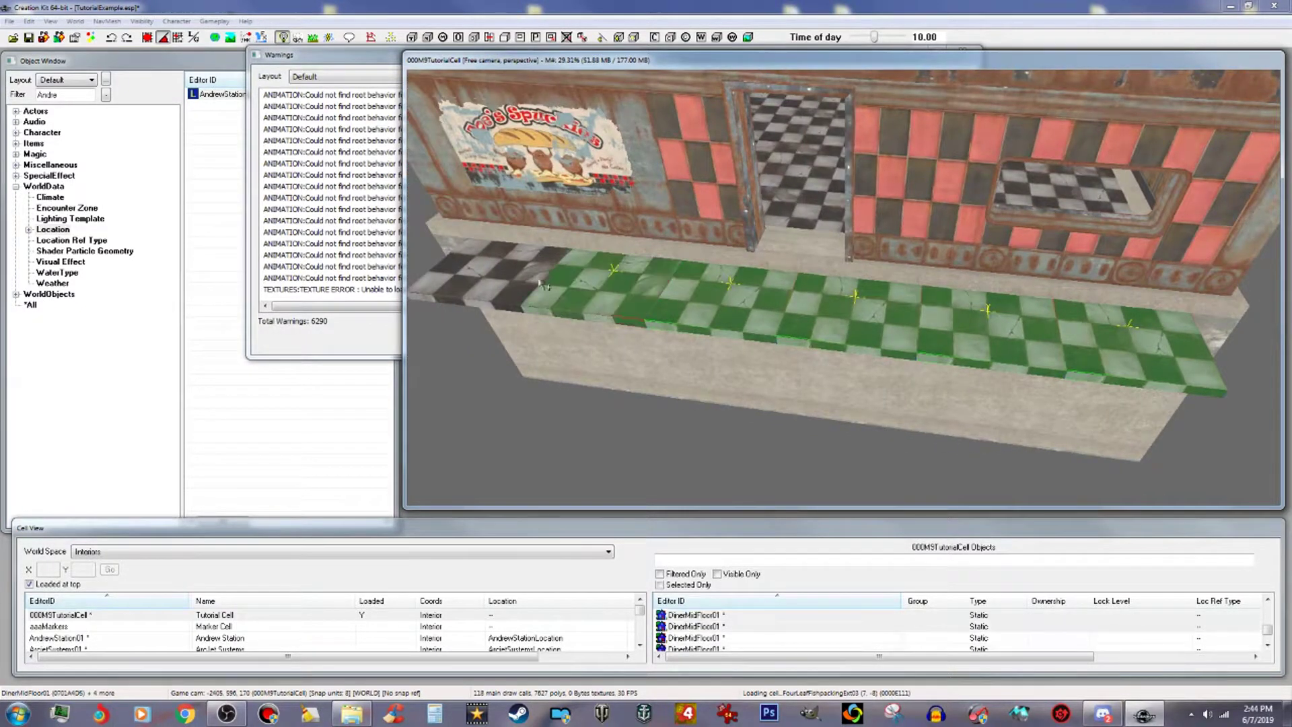
pyautogui.keyDown('ctrl'); pyautogui.click(480, 267); pyautogui.keyUp('ctrl')
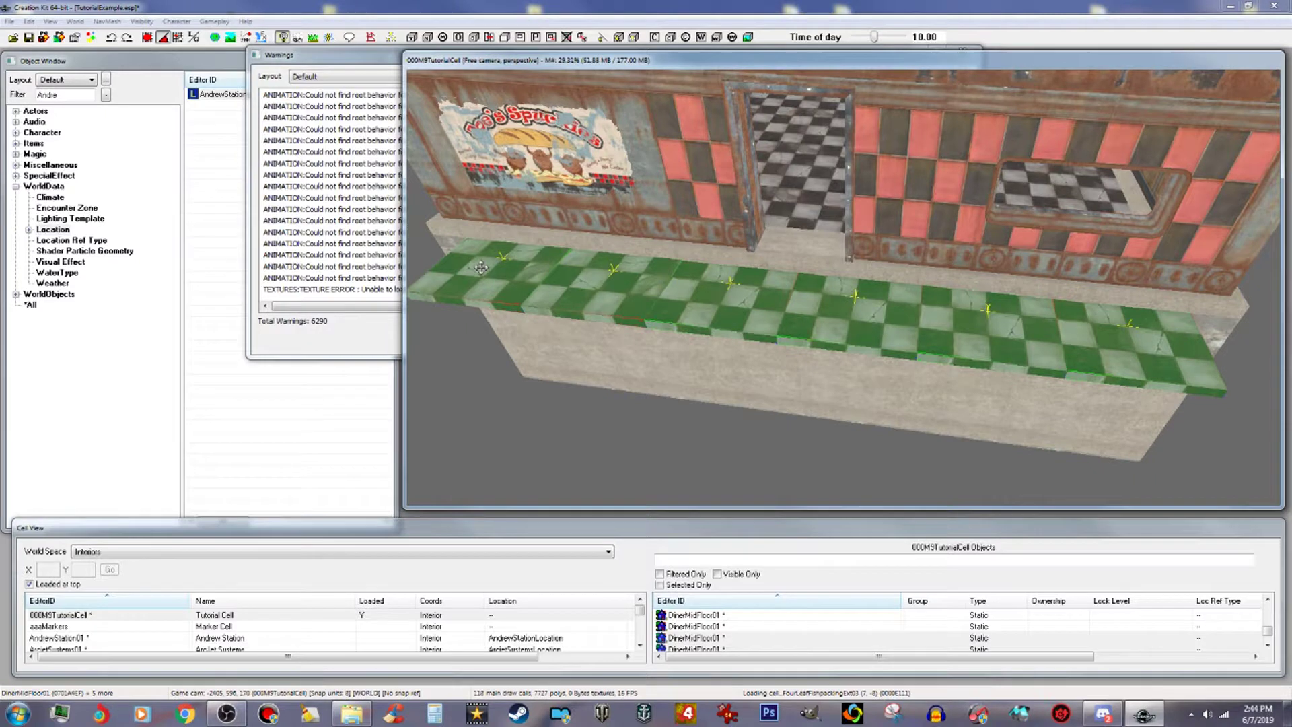
pyautogui.press('Delete')
# Examine the gaps between the remaining floor and the interior walls and corners.
pyautogui.scroll(3, 895, 179)
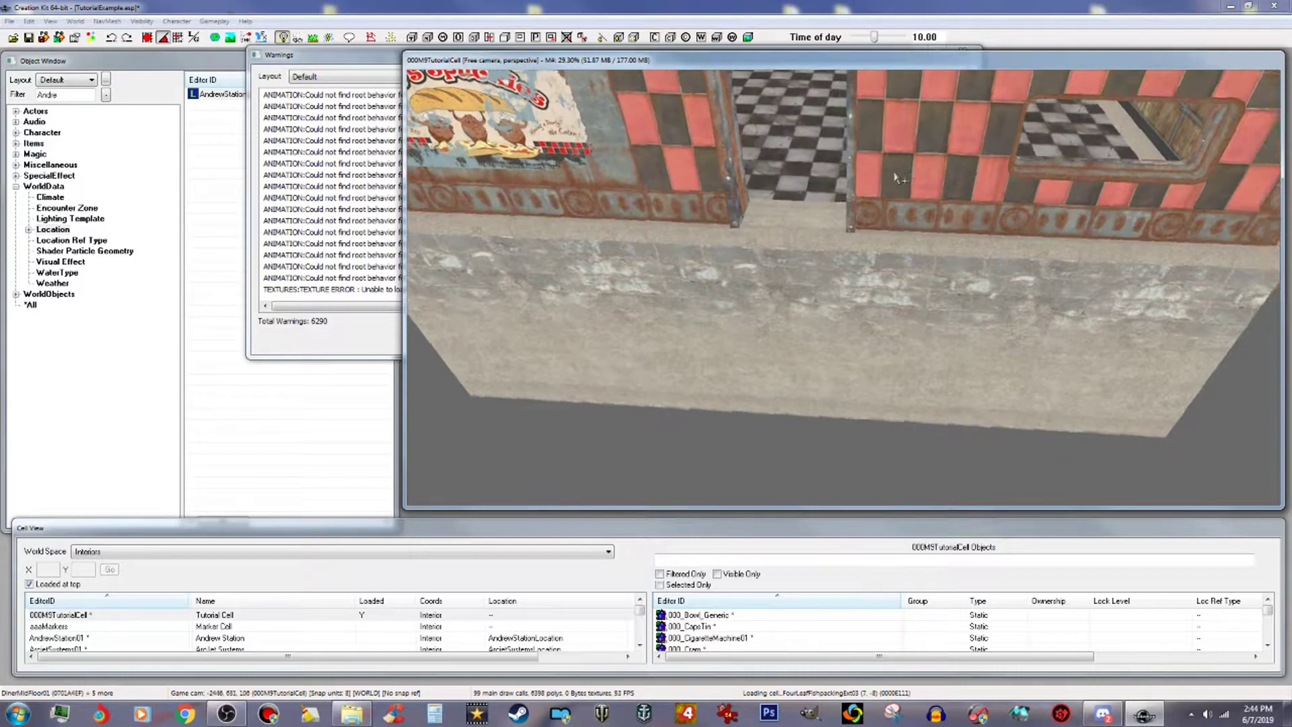
pyautogui.scroll(5, 895, 178)
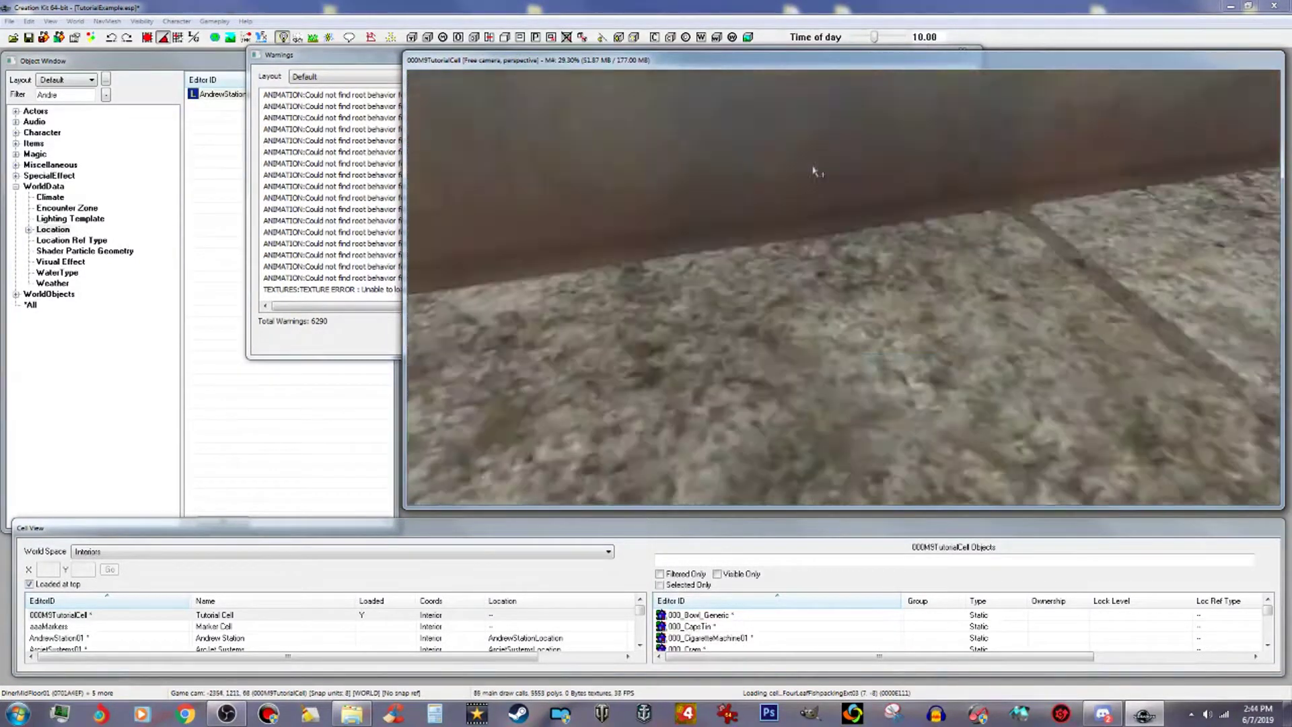
pyautogui.scroll(-5, 814, 171)
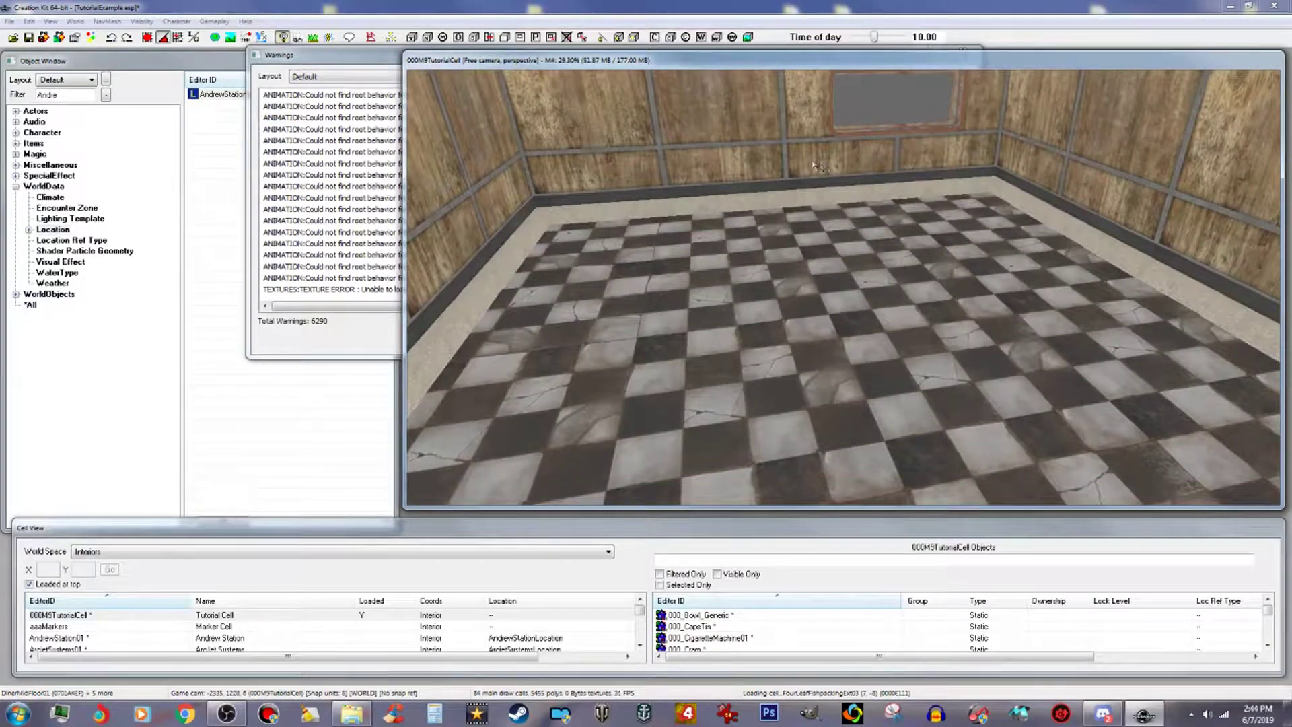
pyautogui.moveTo(819, 165); pyautogui.dragTo(779, 159, button='middle')
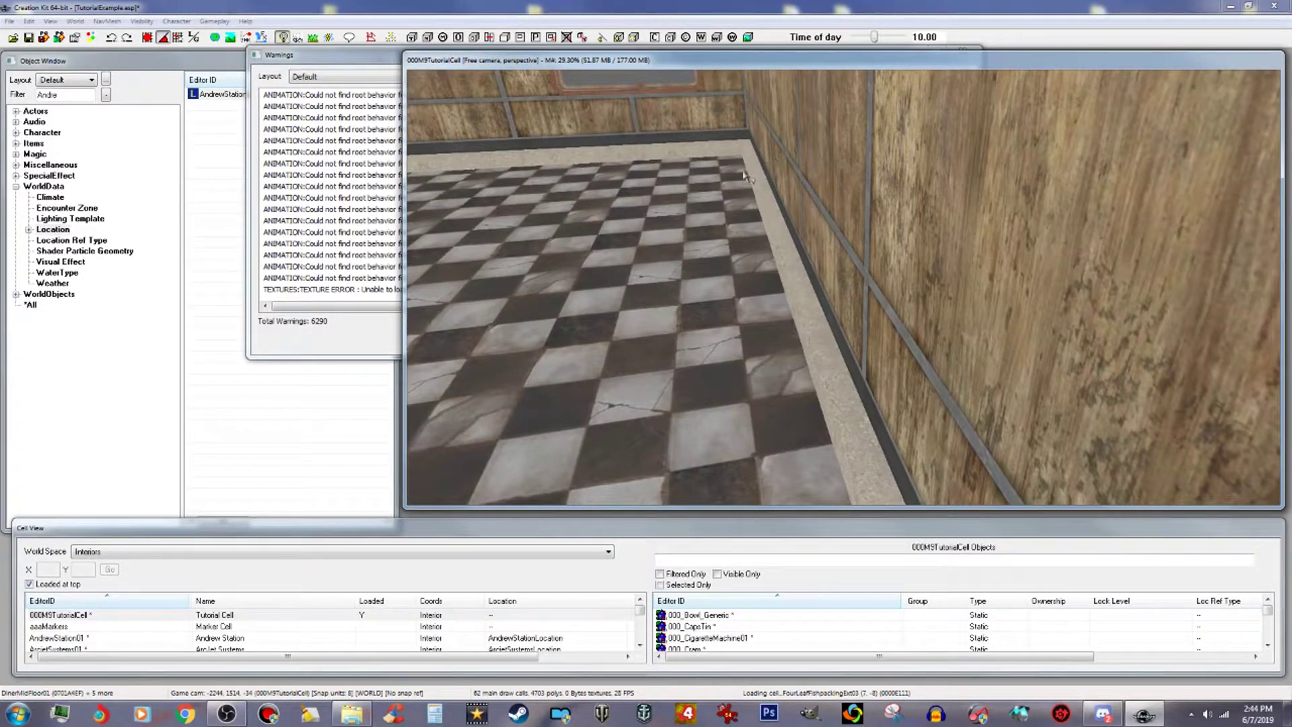
pyautogui.scroll(3, 743, 179)
pyautogui.scroll(-4, 744, 178)
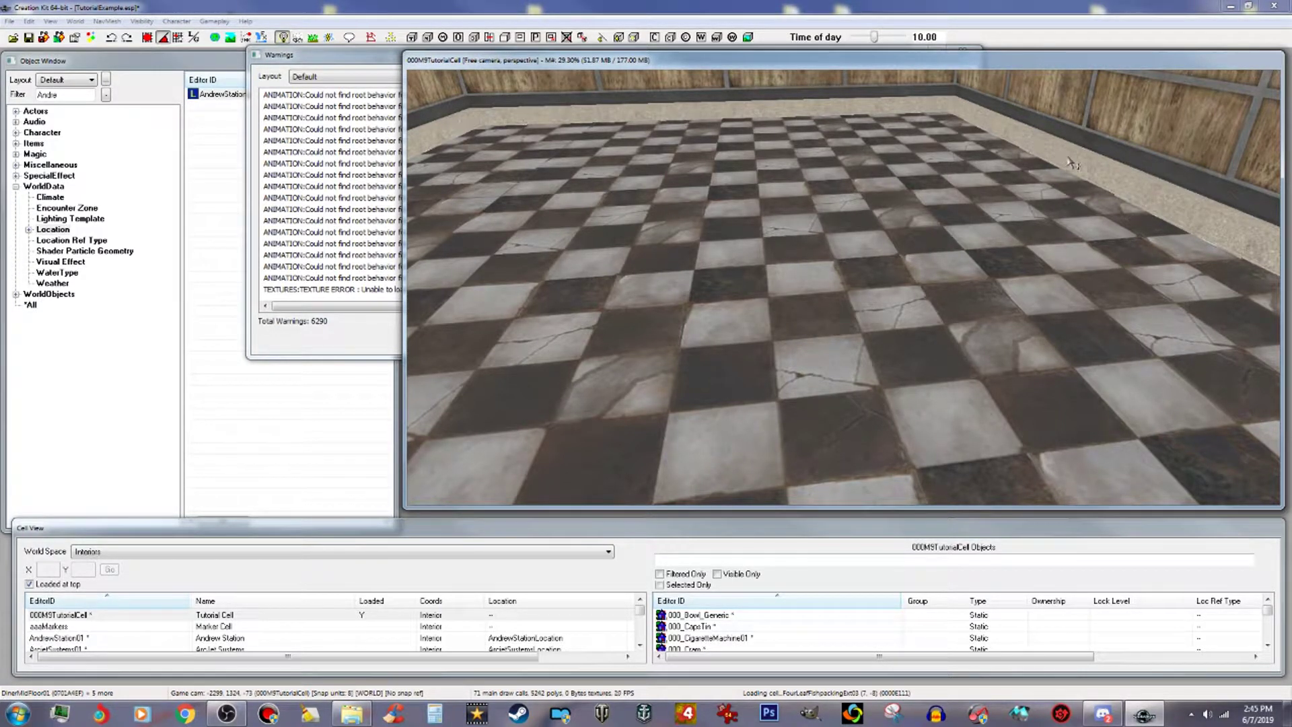
pyautogui.scroll(-3, 578, 230)
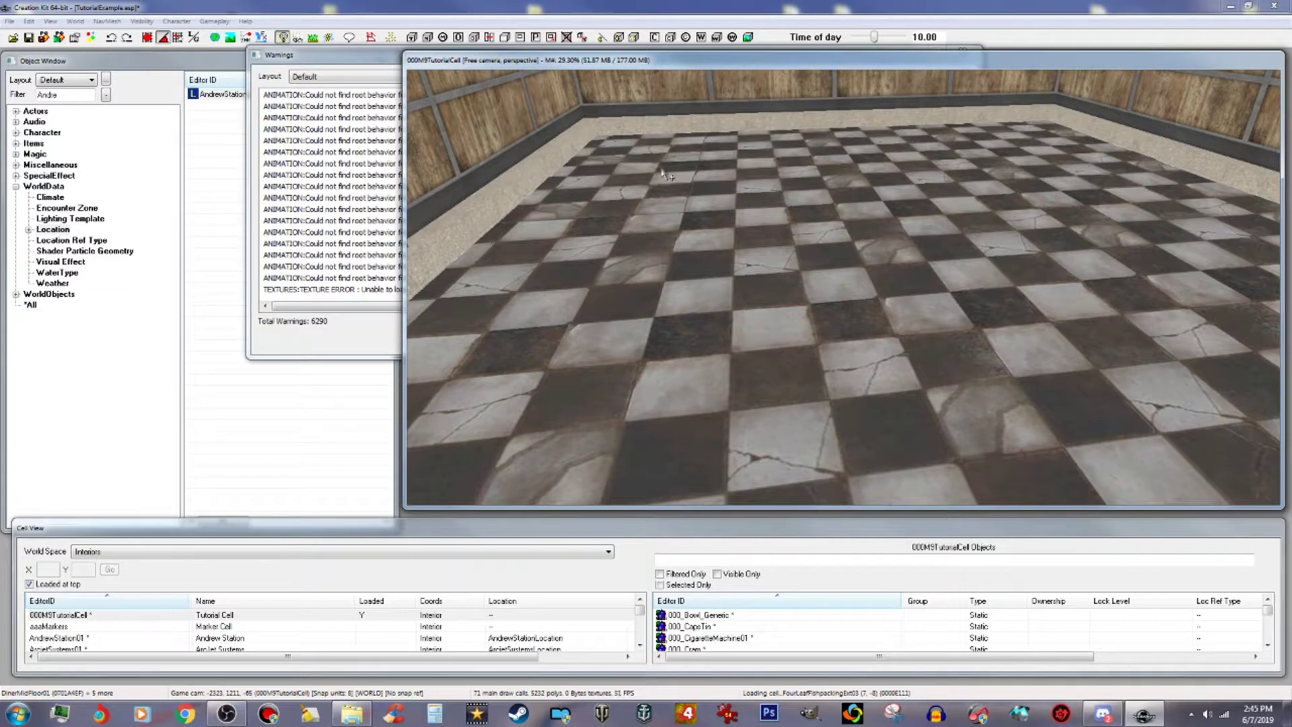
# Examine the diner's front ledge and facade from outside and the floor's fit through the doorway.
pyautogui.keyDown('shift'); pyautogui.moveTo(575, 196); pyautogui.dragTo(617, 192, button='middle'); pyautogui.keyUp('shift')
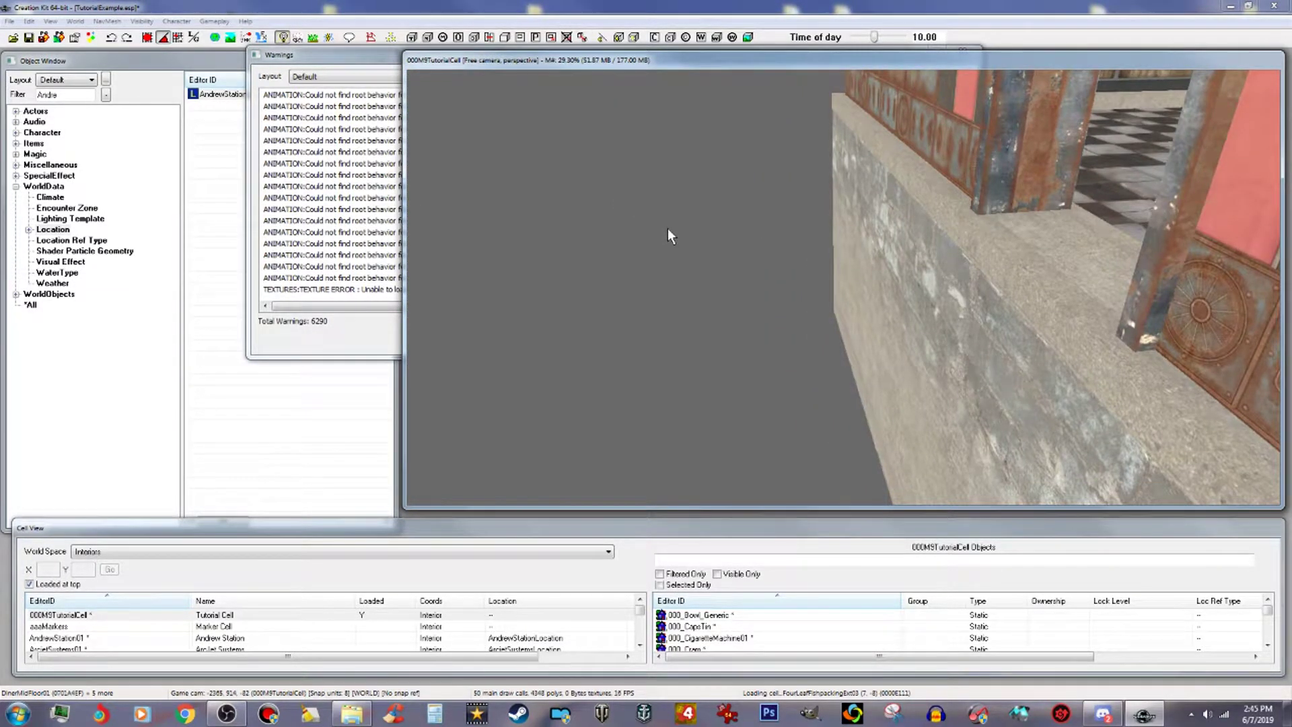
pyautogui.scroll(-6, 668, 228)
pyautogui.keyDown('shift'); pyautogui.moveTo(667, 228); pyautogui.dragTo(753, 246, button='middle'); pyautogui.keyUp('shift')
pyautogui.scroll(-3, 752, 243)
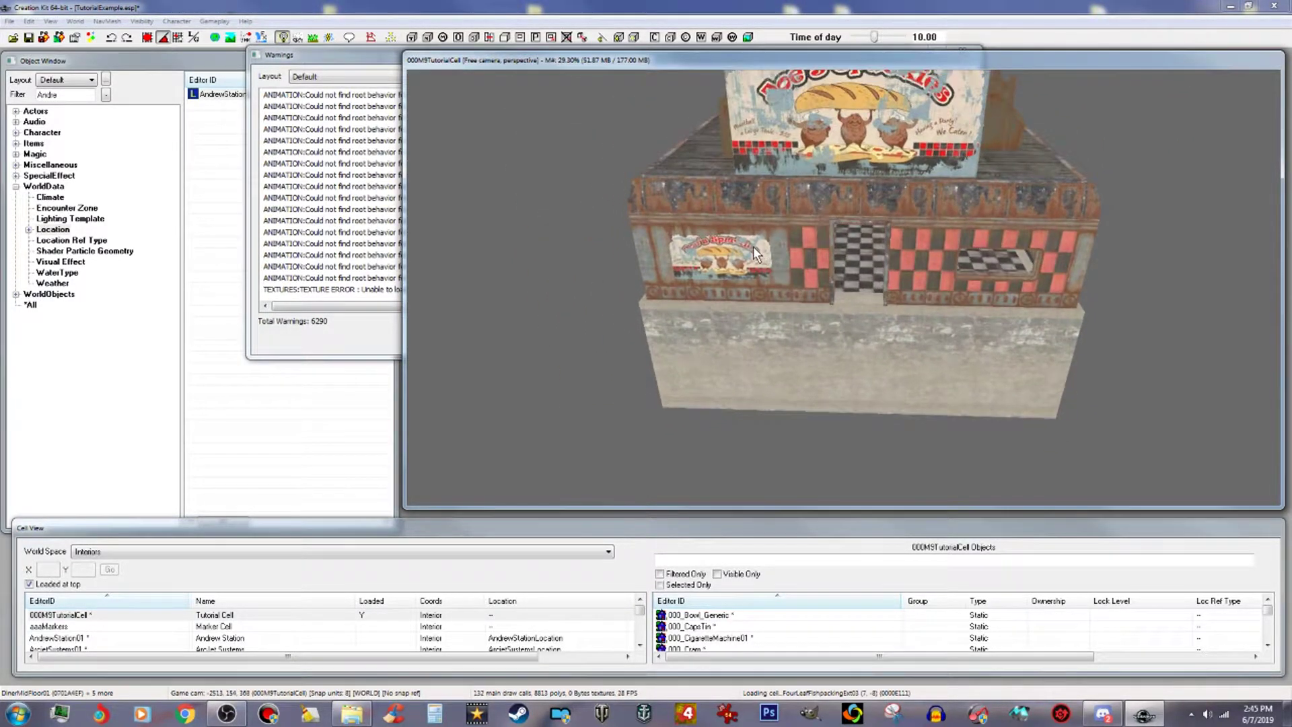
pyautogui.scroll(3, 753, 249)
pyautogui.scroll(3, 756, 253)
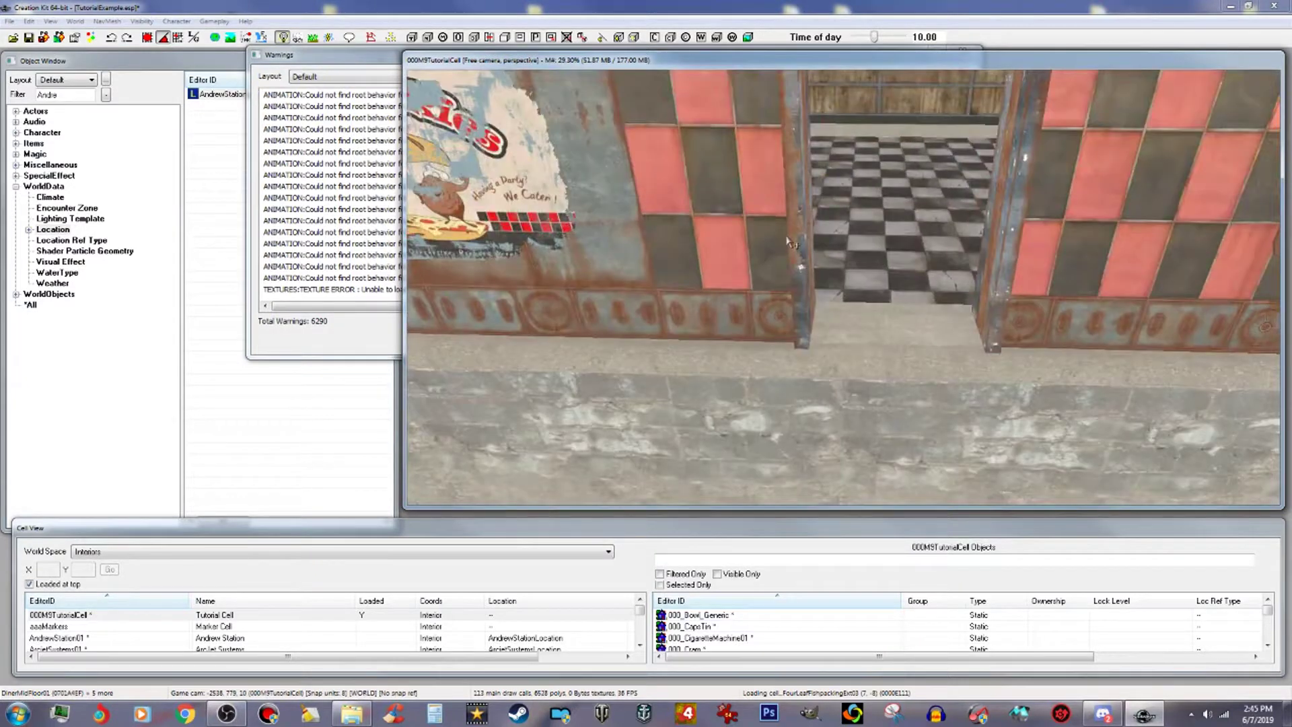
pyautogui.scroll(3, 790, 241)
pyautogui.scroll(4, 808, 241)
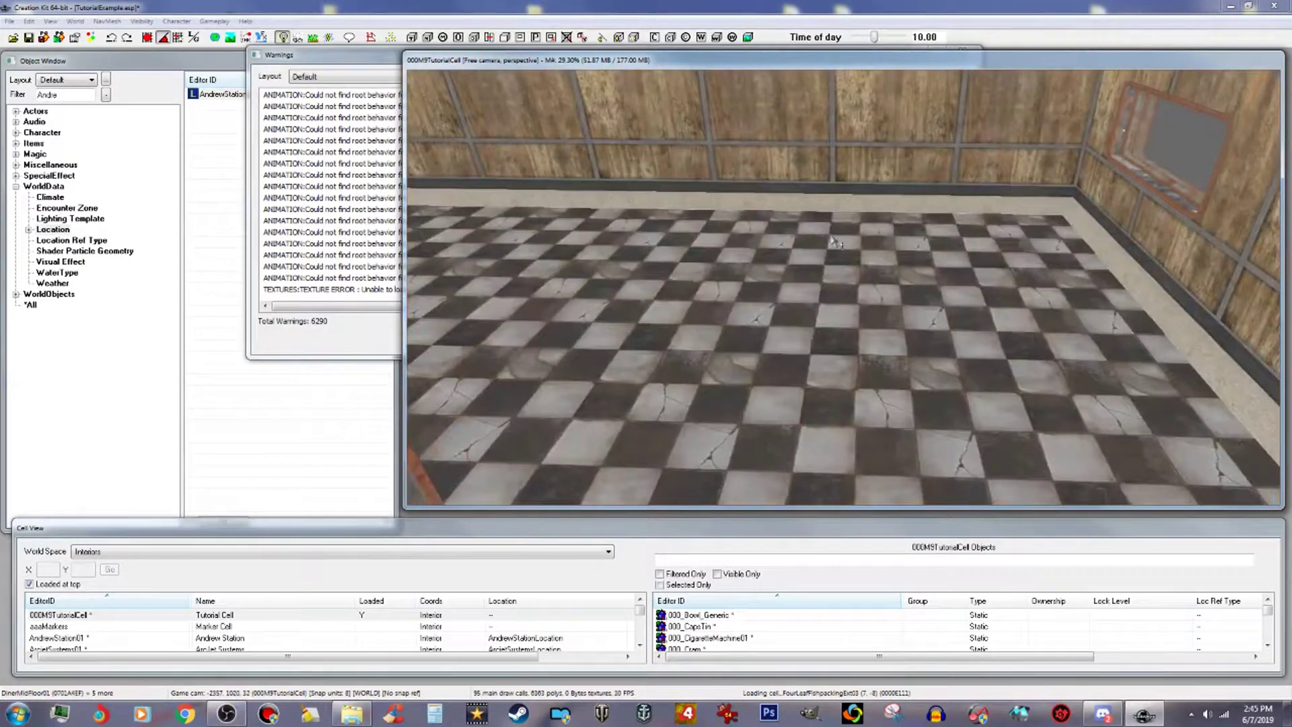
# Select the six floor sections along the wall opposite the doorway and four sections of the adjacent row.
pyautogui.click(1057, 229)
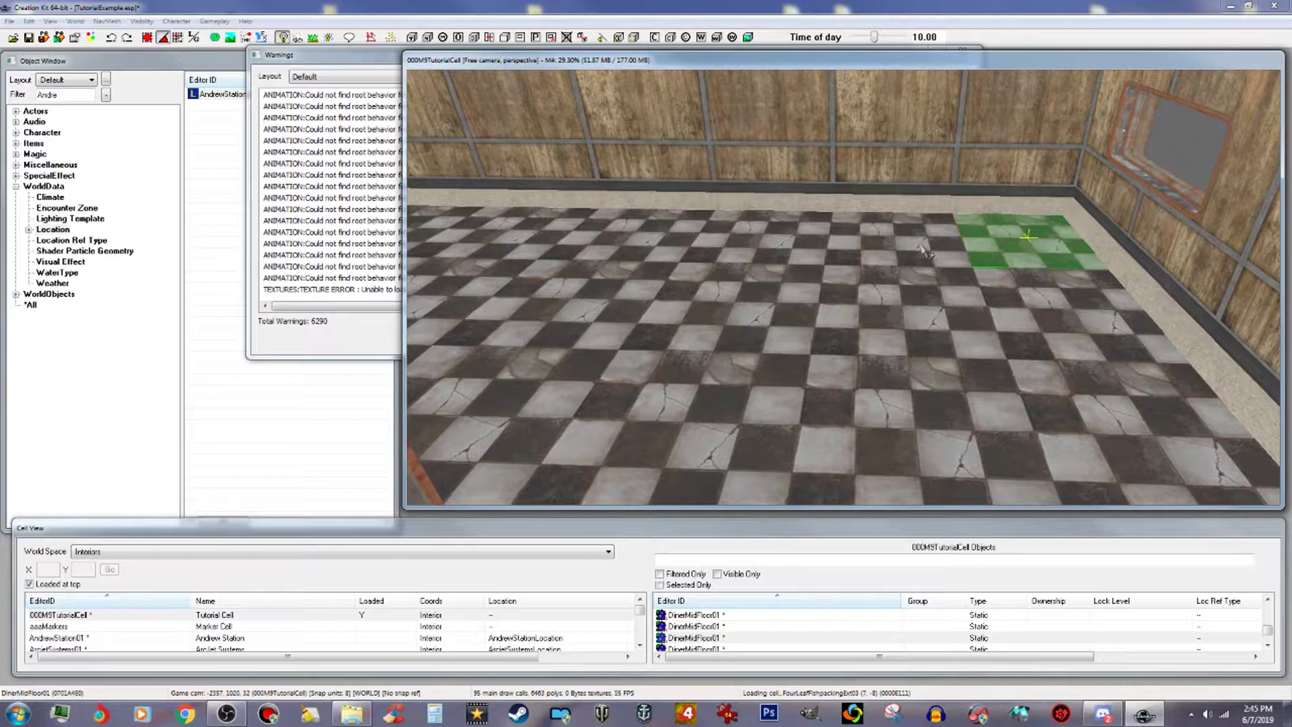
pyautogui.keyDown('ctrl'); pyautogui.click(875, 244); pyautogui.keyUp('ctrl')
pyautogui.keyDown('ctrl'); pyautogui.click(699, 254); pyautogui.keyUp('ctrl')
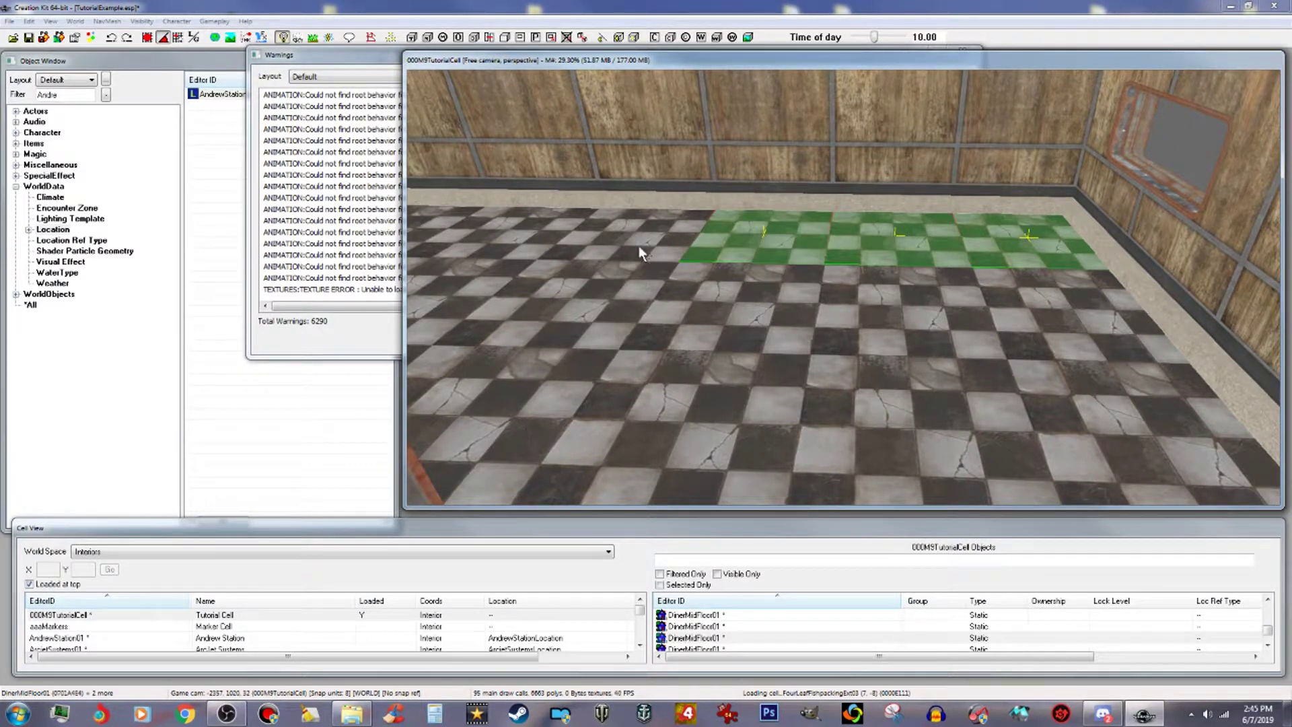
pyautogui.keyDown('ctrl'); pyautogui.click(565, 245); pyautogui.keyUp('ctrl')
pyautogui.keyDown('ctrl'); pyautogui.click(511, 252); pyautogui.keyUp('ctrl')
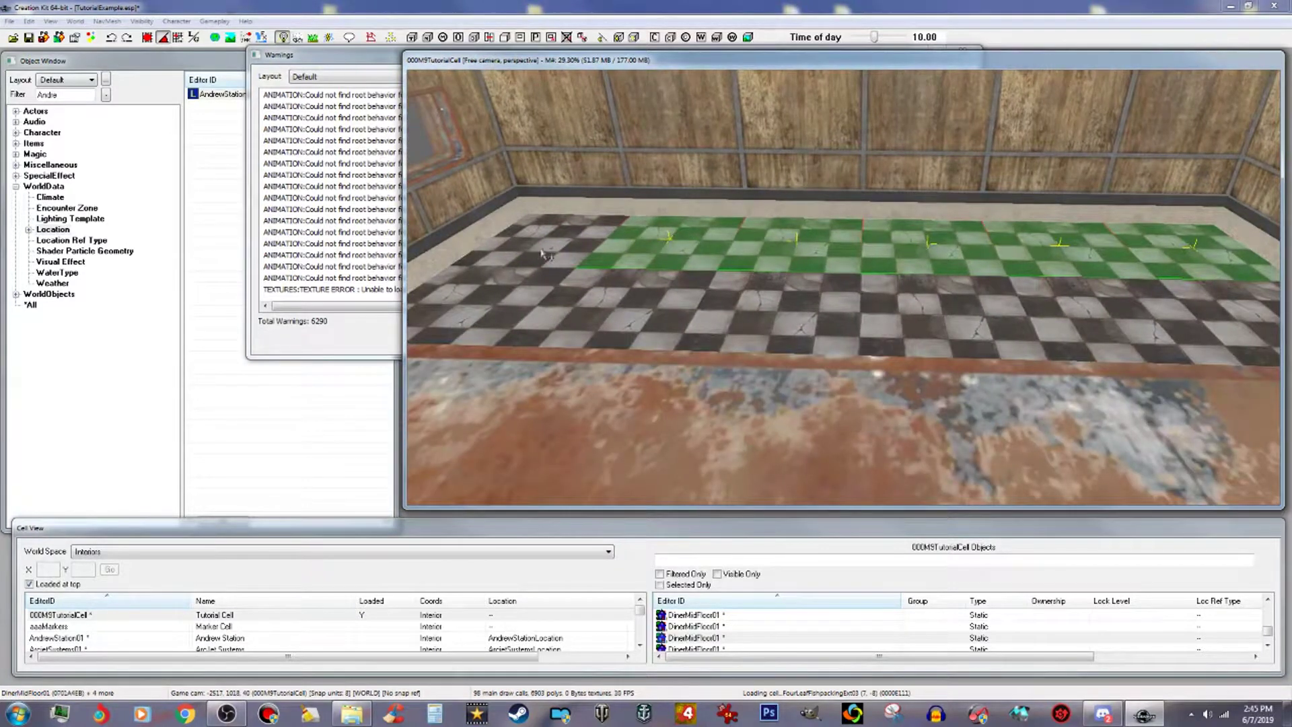
pyautogui.keyDown('ctrl'); pyautogui.click(544, 254); pyautogui.keyUp('ctrl')
pyautogui.keyDown('ctrl'); pyautogui.click(519, 296); pyautogui.keyUp('ctrl')
pyautogui.keyDown('ctrl'); pyautogui.click(596, 315); pyautogui.keyUp('ctrl')
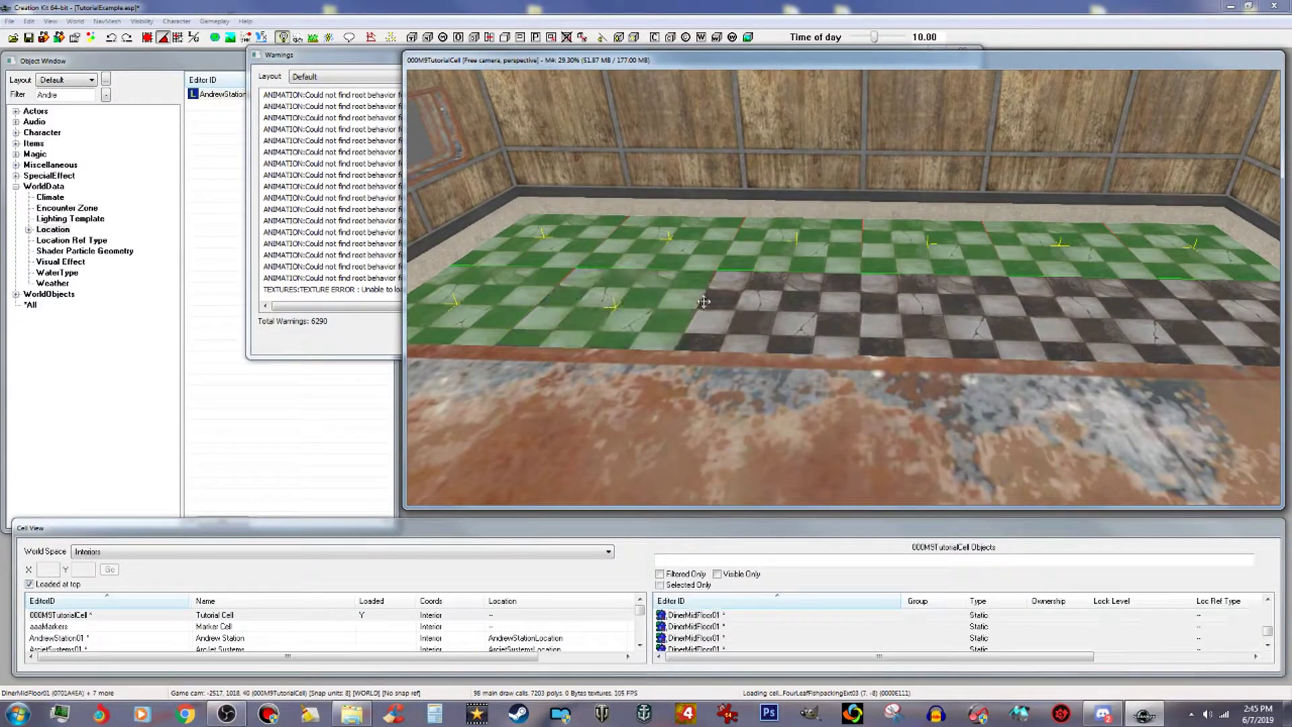
pyautogui.keyDown('ctrl'); pyautogui.click(748, 304); pyautogui.keyUp('ctrl')
pyautogui.keyDown('ctrl'); pyautogui.click(928, 296); pyautogui.keyUp('ctrl')
# Add ten more sections across the middle and far side of the room to the floor selection.
pyautogui.keyDown('shift'); pyautogui.moveTo(936, 292); pyautogui.dragTo(1021, 296, button='middle'); pyautogui.keyUp('shift')
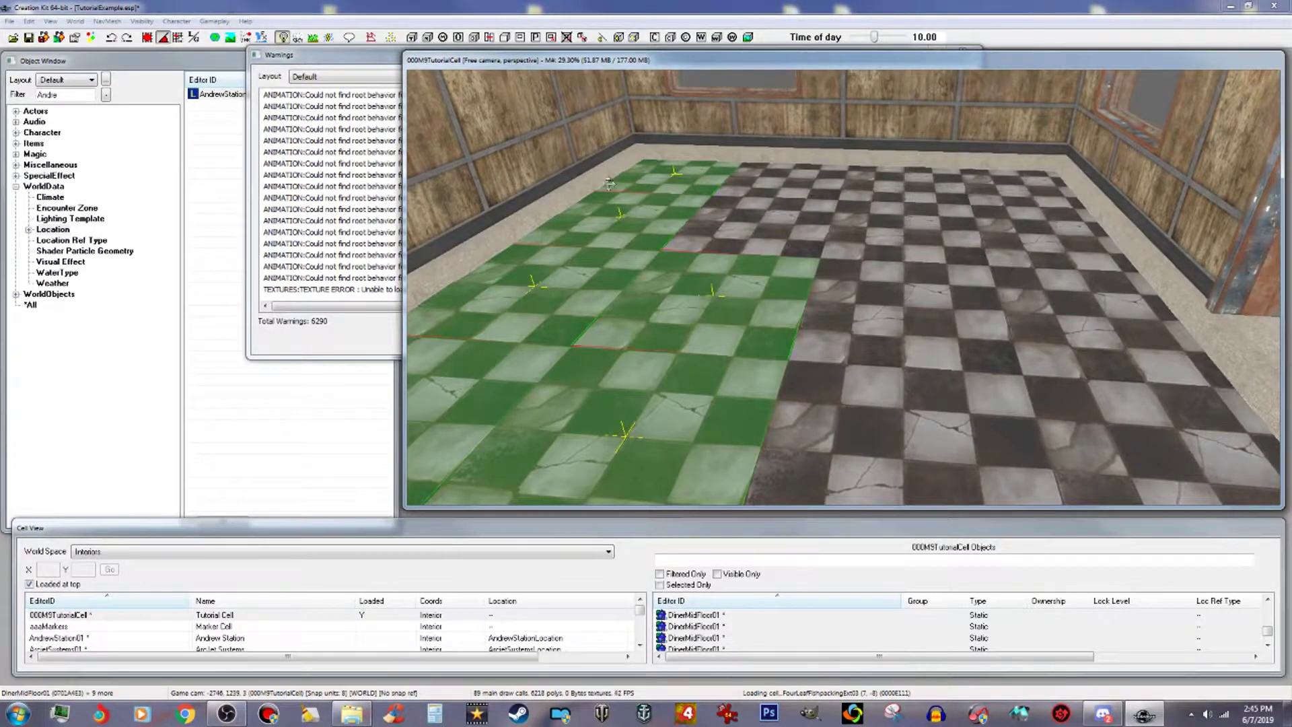
pyautogui.keyDown('ctrl'); pyautogui.click(773, 200); pyautogui.keyUp('ctrl')
pyautogui.keyDown('ctrl'); pyautogui.click(795, 191); pyautogui.keyUp('ctrl')
pyautogui.keyDown('ctrl'); pyautogui.click(912, 181); pyautogui.keyUp('ctrl')
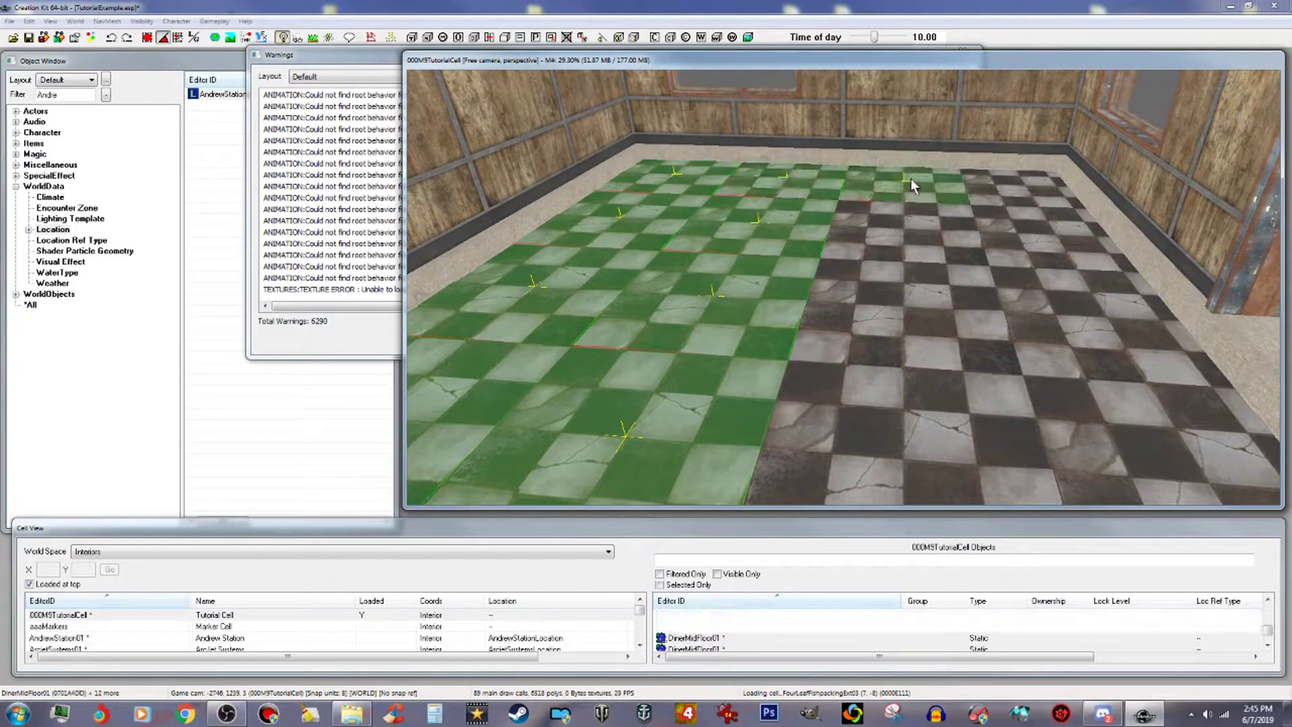
pyautogui.keyDown('ctrl'); pyautogui.click(1037, 186); pyautogui.keyUp('ctrl')
pyautogui.keyDown('ctrl'); pyautogui.click(1043, 242); pyautogui.keyUp('ctrl')
pyautogui.keyDown('ctrl'); pyautogui.click(913, 245); pyautogui.keyUp('ctrl')
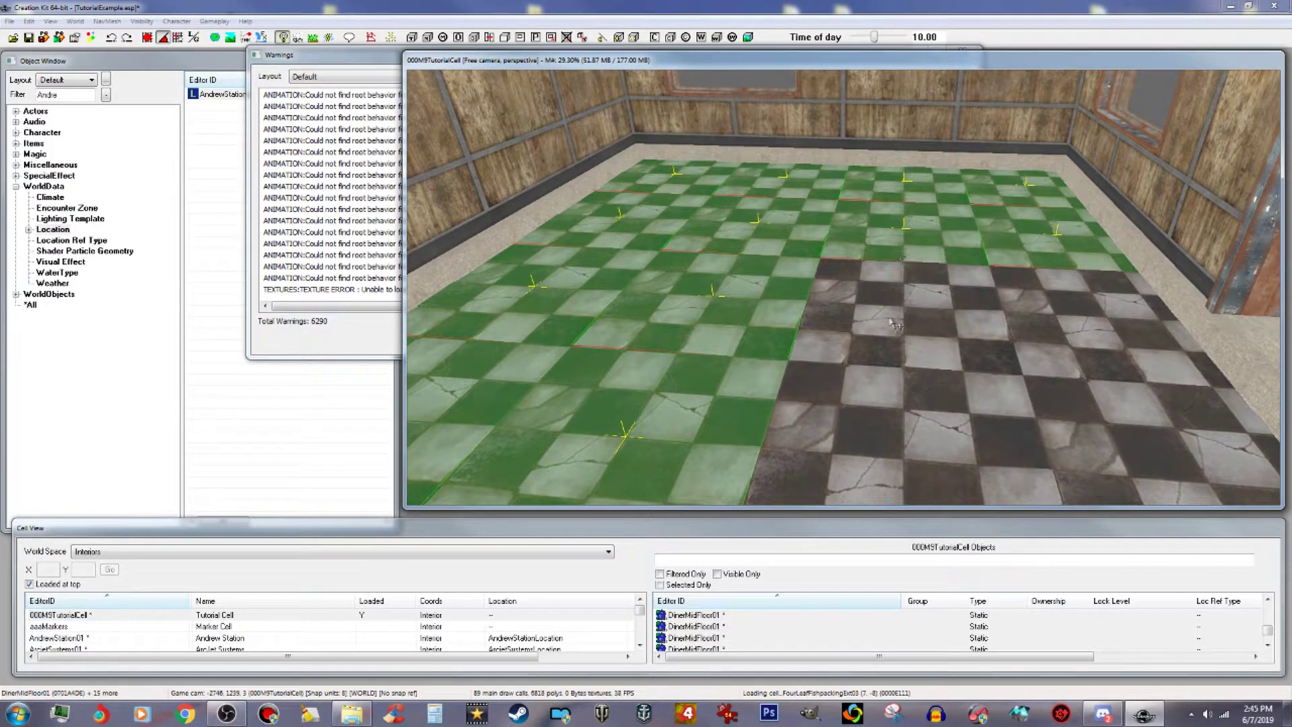
pyautogui.keyDown('ctrl'); pyautogui.click(895, 324); pyautogui.keyUp('ctrl')
pyautogui.keyDown('ctrl'); pyautogui.click(1067, 343); pyautogui.keyUp('ctrl')
pyautogui.keyDown('ctrl'); pyautogui.click(1048, 434); pyautogui.keyUp('ctrl')
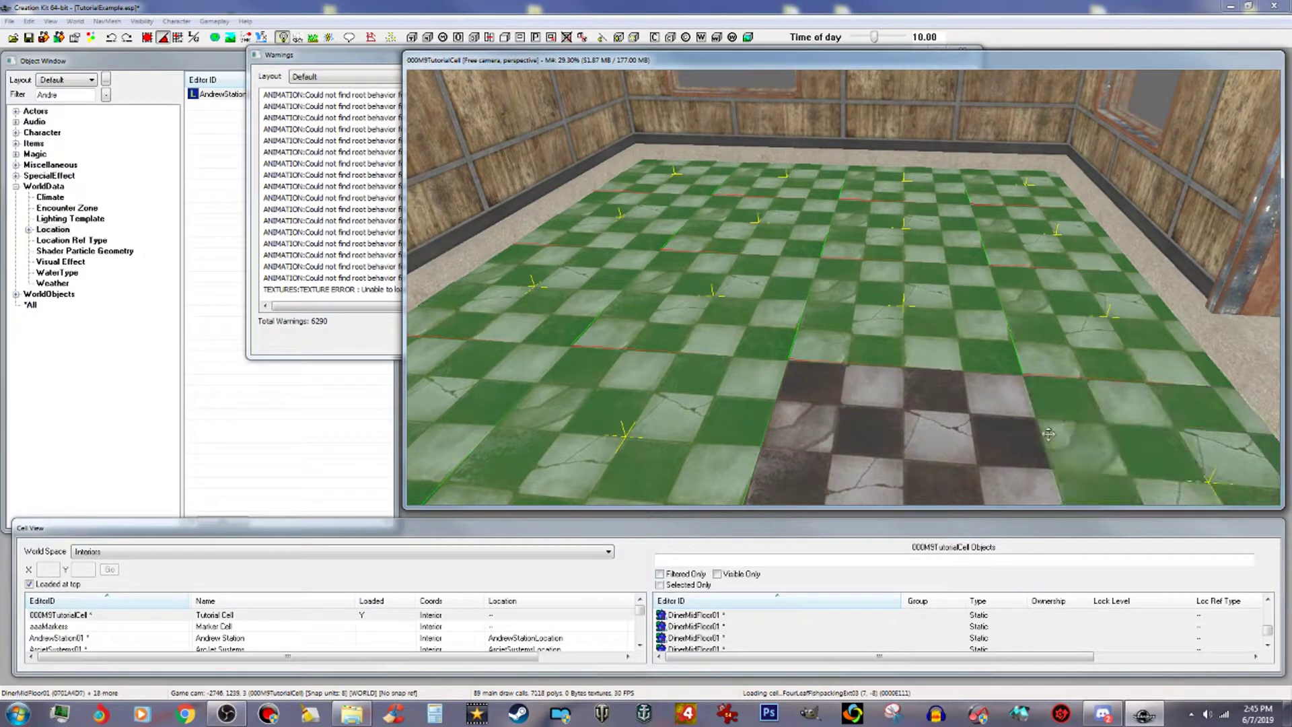
pyautogui.keyDown('ctrl'); pyautogui.click(1006, 434); pyautogui.keyUp('ctrl')
# Add the last four unselected sections in the remaining corner to complete the floor selection.
pyautogui.keyDown('shift'); pyautogui.moveTo(1024, 433); pyautogui.dragTo(829, 432, button='middle'); pyautogui.keyUp('shift')
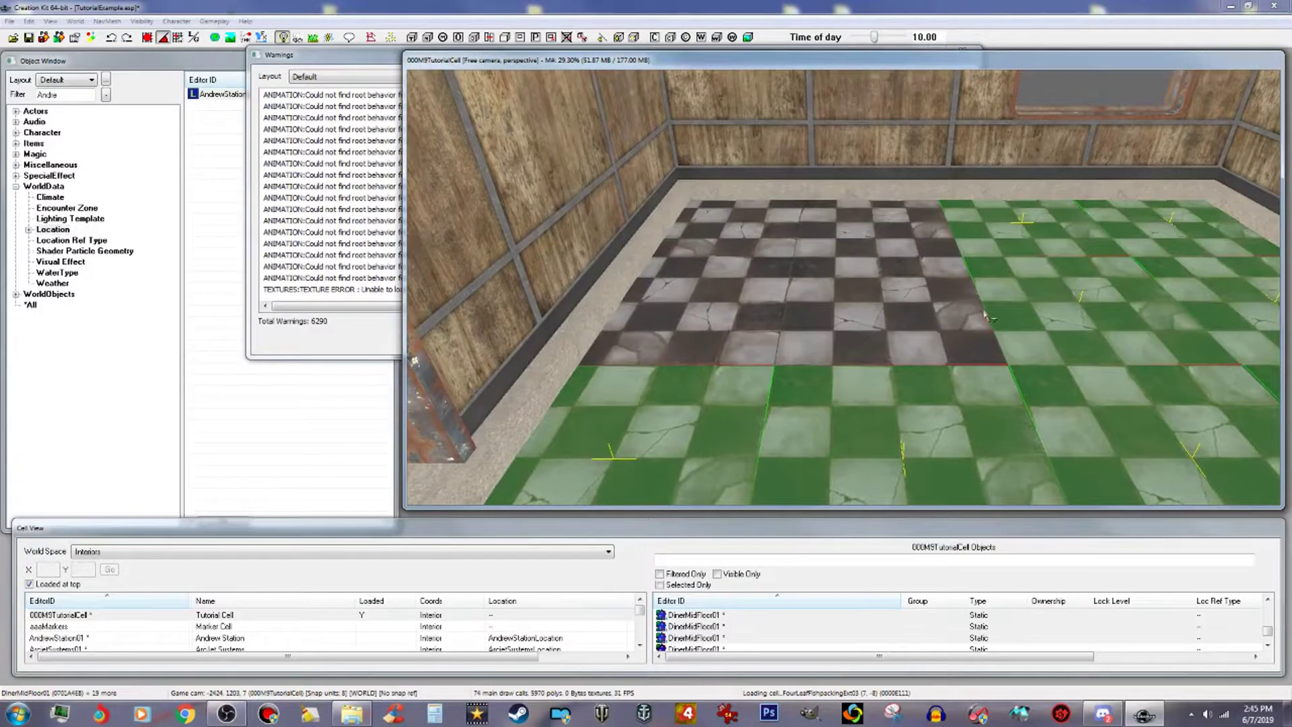
pyautogui.keyDown('ctrl'); pyautogui.click(932, 323); pyautogui.keyUp('ctrl')
pyautogui.keyDown('ctrl'); pyautogui.click(835, 229); pyautogui.keyUp('ctrl')
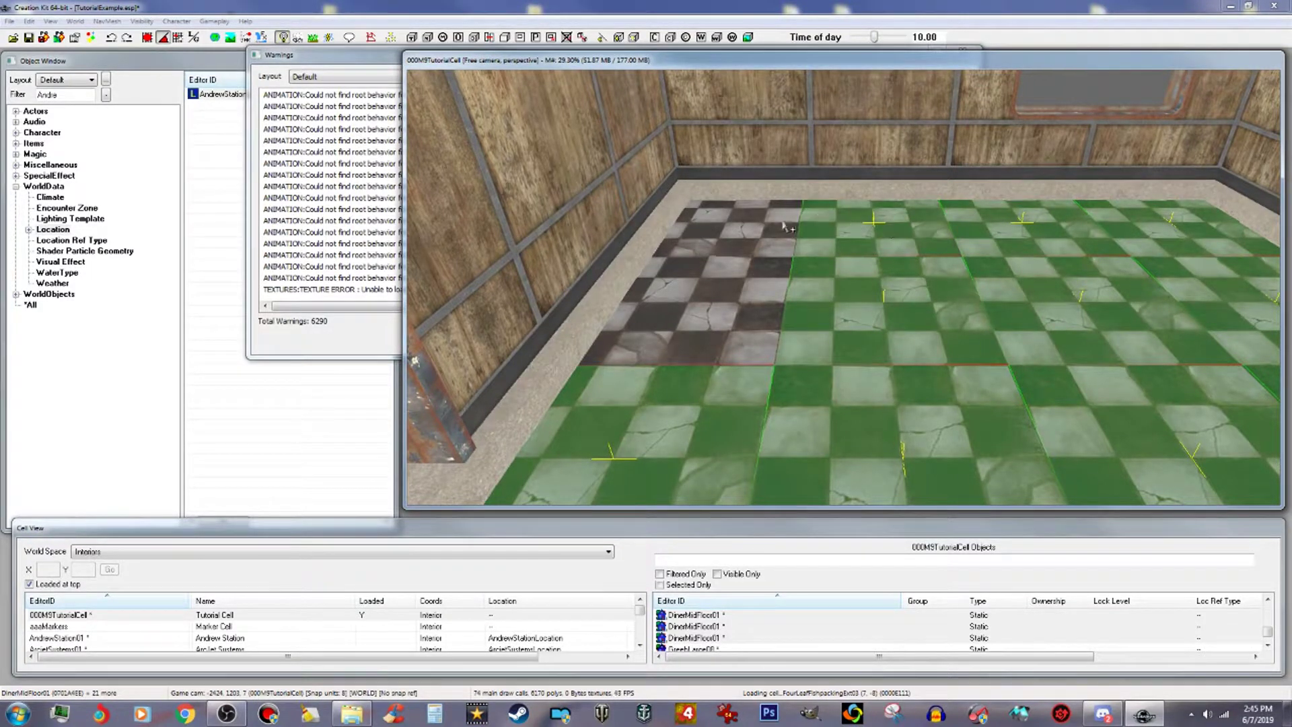
pyautogui.keyDown('ctrl'); pyautogui.click(730, 232); pyautogui.keyUp('ctrl')
pyautogui.keyDown('ctrl'); pyautogui.click(740, 316); pyautogui.keyUp('ctrl')
# Move the whole selected floor horizontally toward the doorway wall to narrow the gap at the threshold.
pyautogui.keyDown('shift'); pyautogui.moveTo(740, 316); pyautogui.dragTo(684, 338, button='middle'); pyautogui.keyUp('shift')
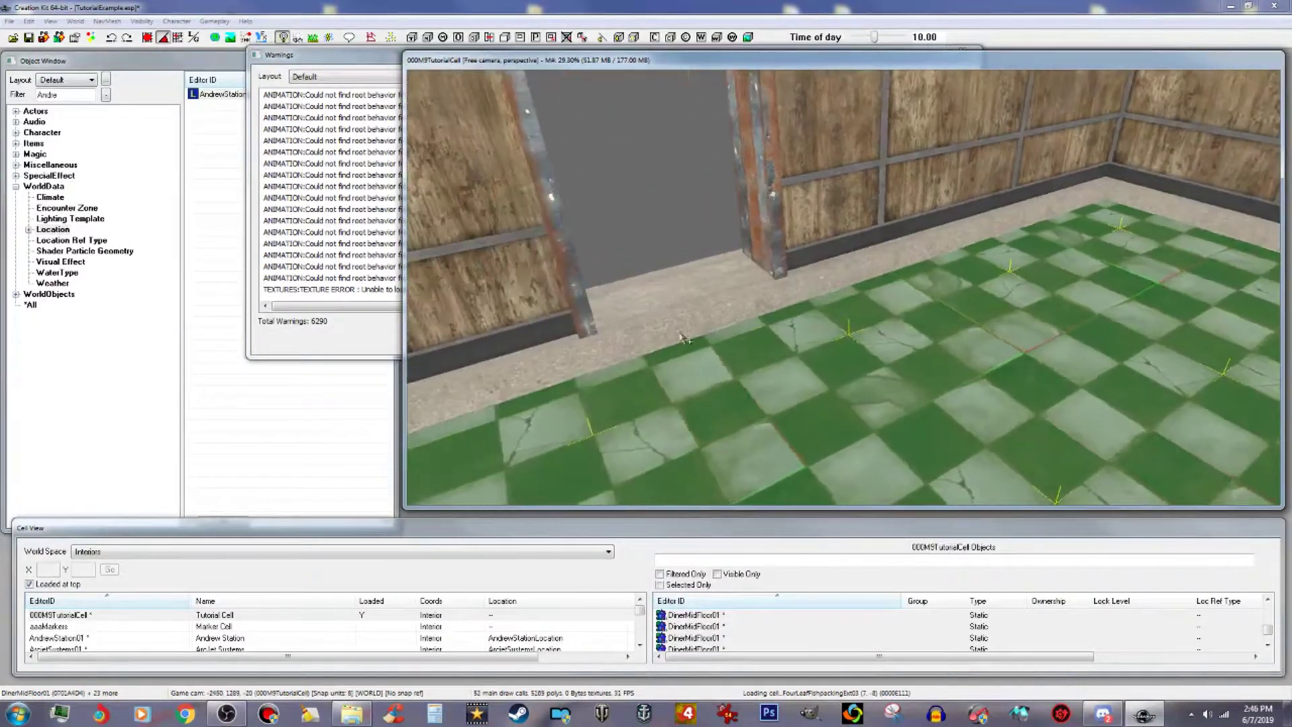
pyautogui.press('e')
pyautogui.moveTo(753, 369); pyautogui.dragTo(758, 346)
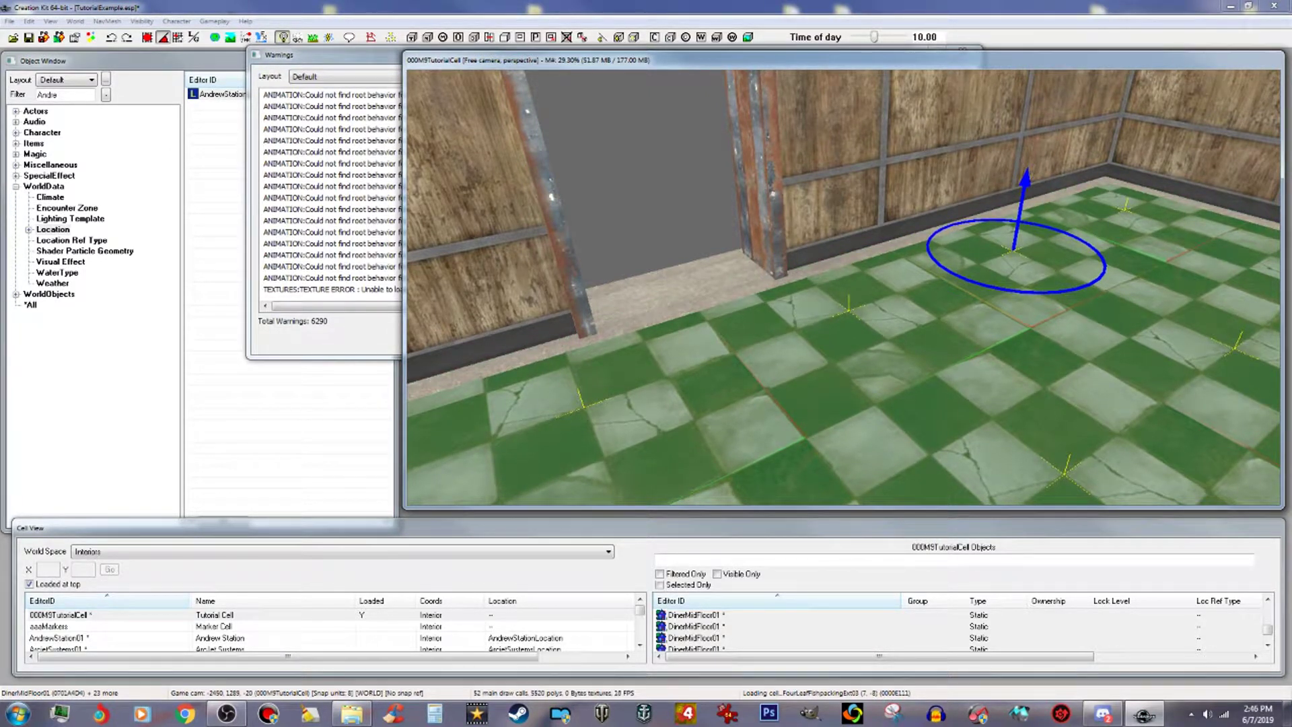
# Examine the moved floor inside the room and check from outside that nothing protrudes through the diner's front.
pyautogui.scroll(-2, 751, 351)
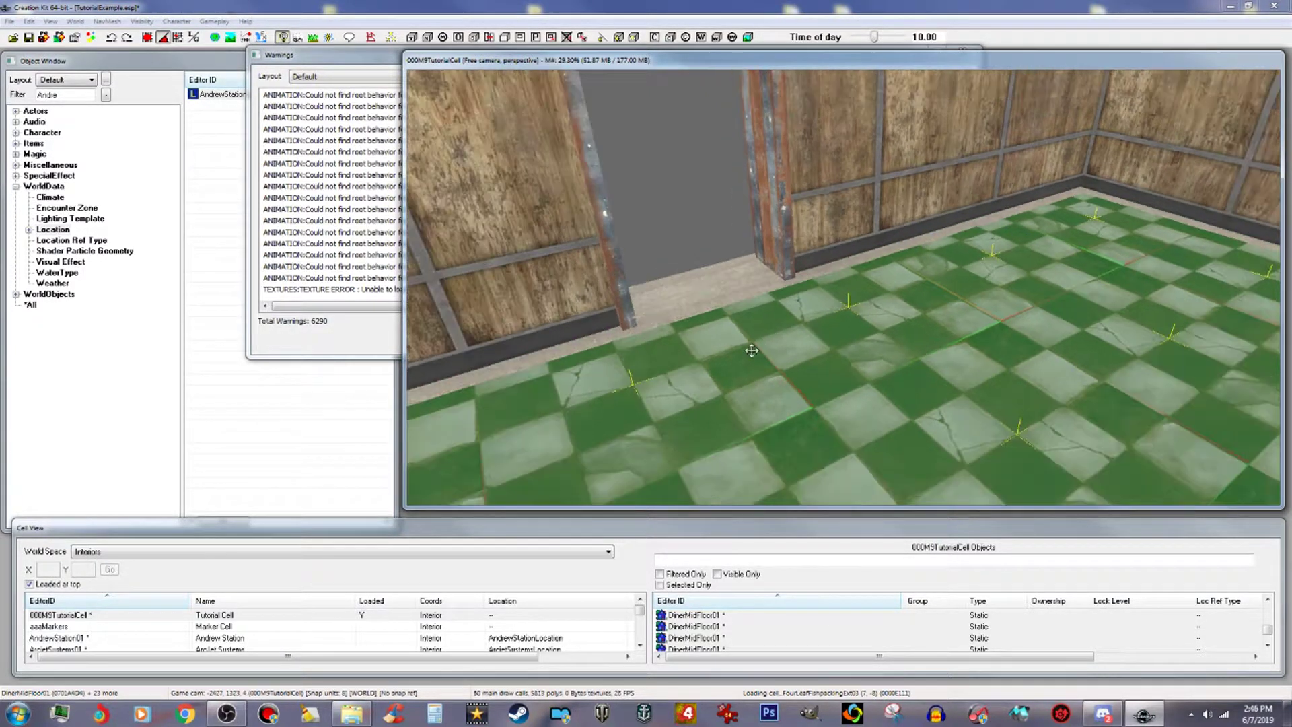
pyautogui.scroll(-1, 752, 350)
pyautogui.moveTo(760, 380); pyautogui.dragTo(1282, 389, button='middle')
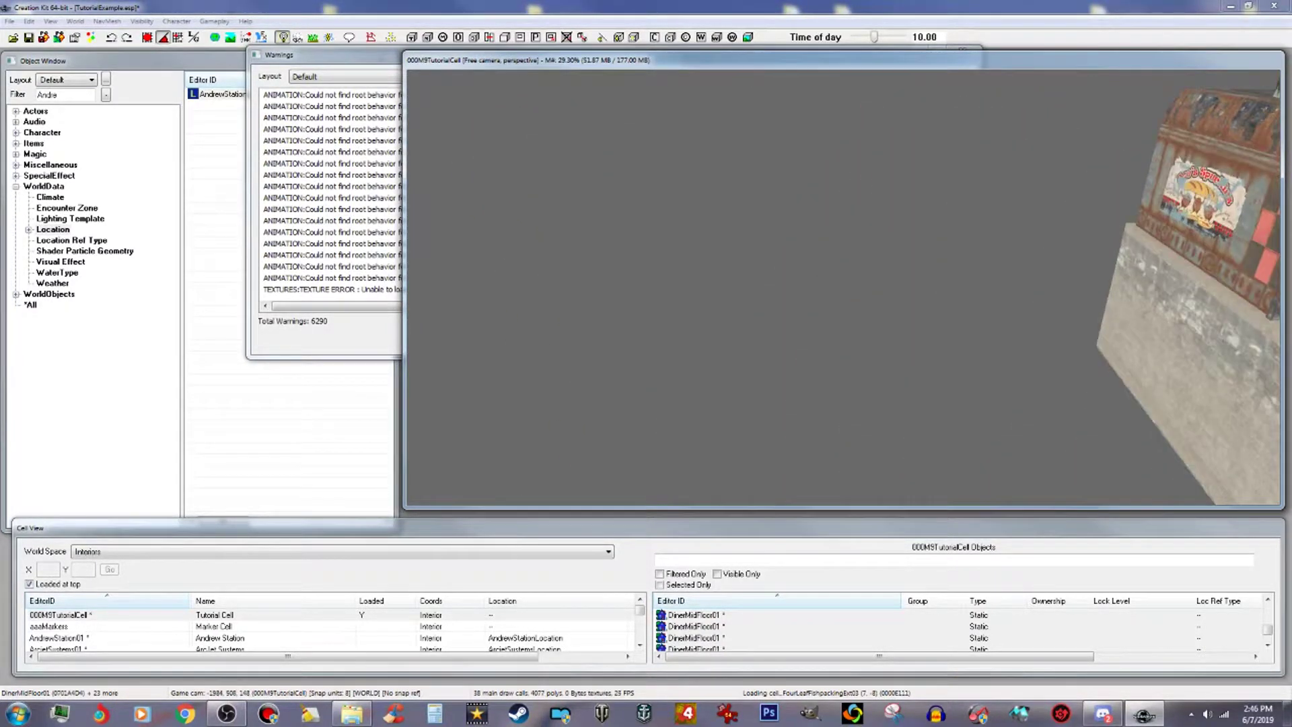
pyautogui.moveTo(1100, 255); pyautogui.dragTo(864, 212, button='middle')
pyautogui.scroll(-5, 865, 237)
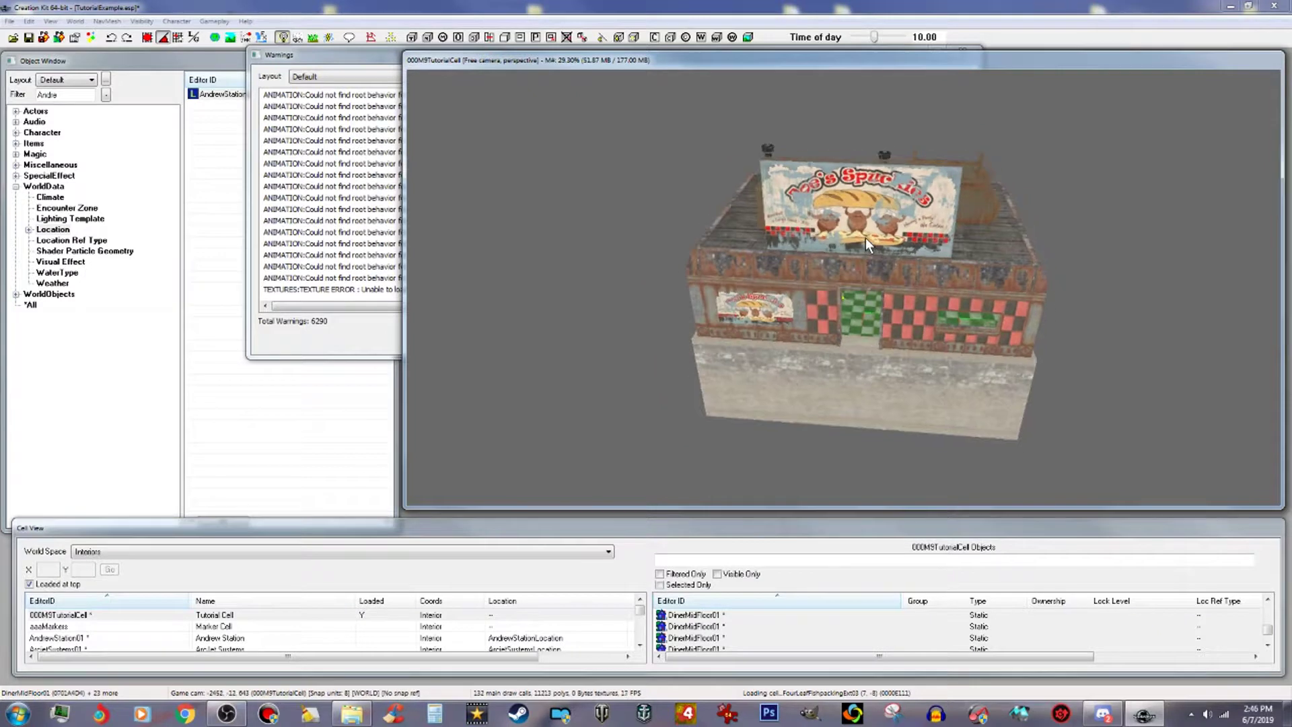
pyautogui.moveTo(865, 237); pyautogui.dragTo(893, 249, button='middle')
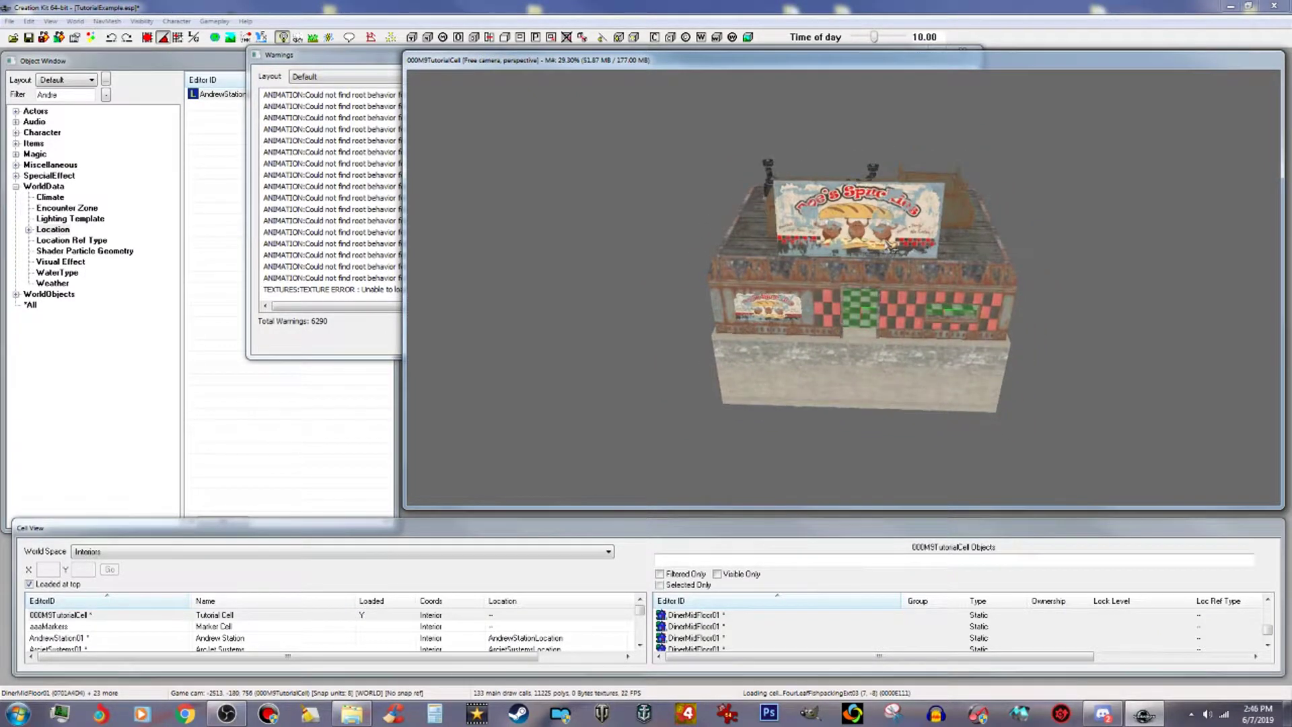
pyautogui.scroll(8, 893, 249)
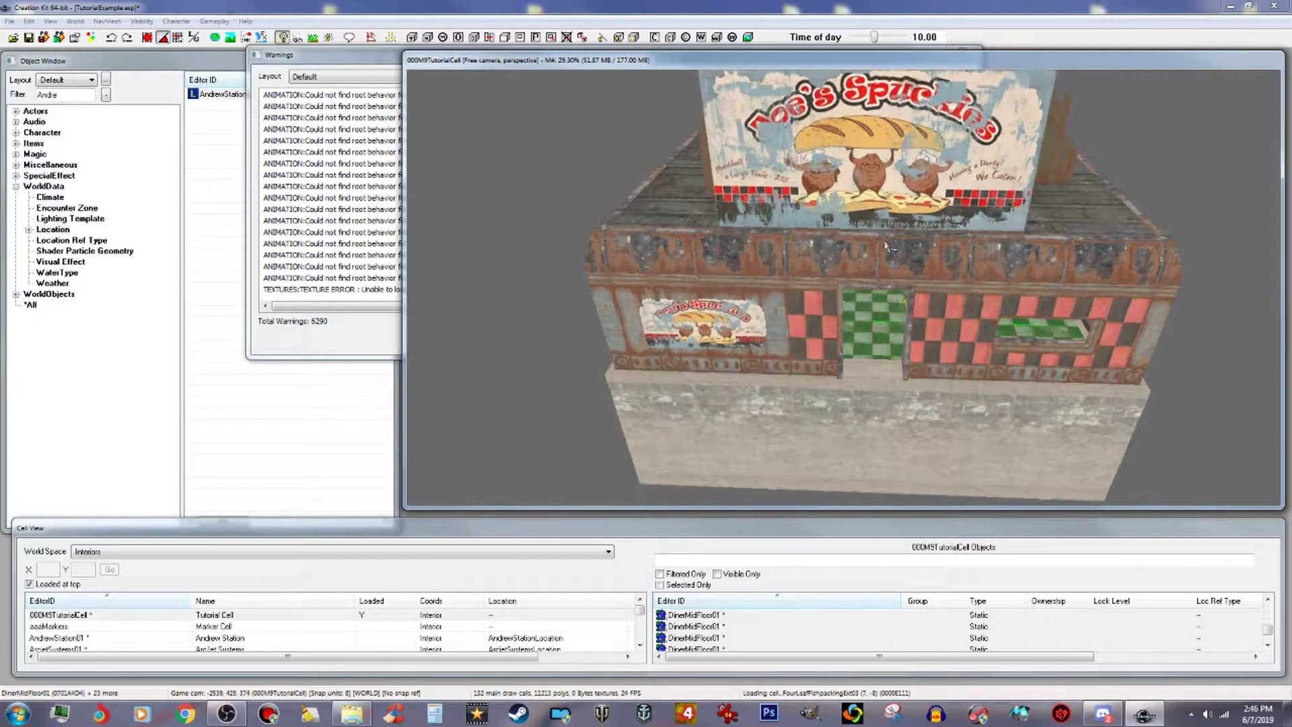
pyautogui.scroll(4, 887, 247)
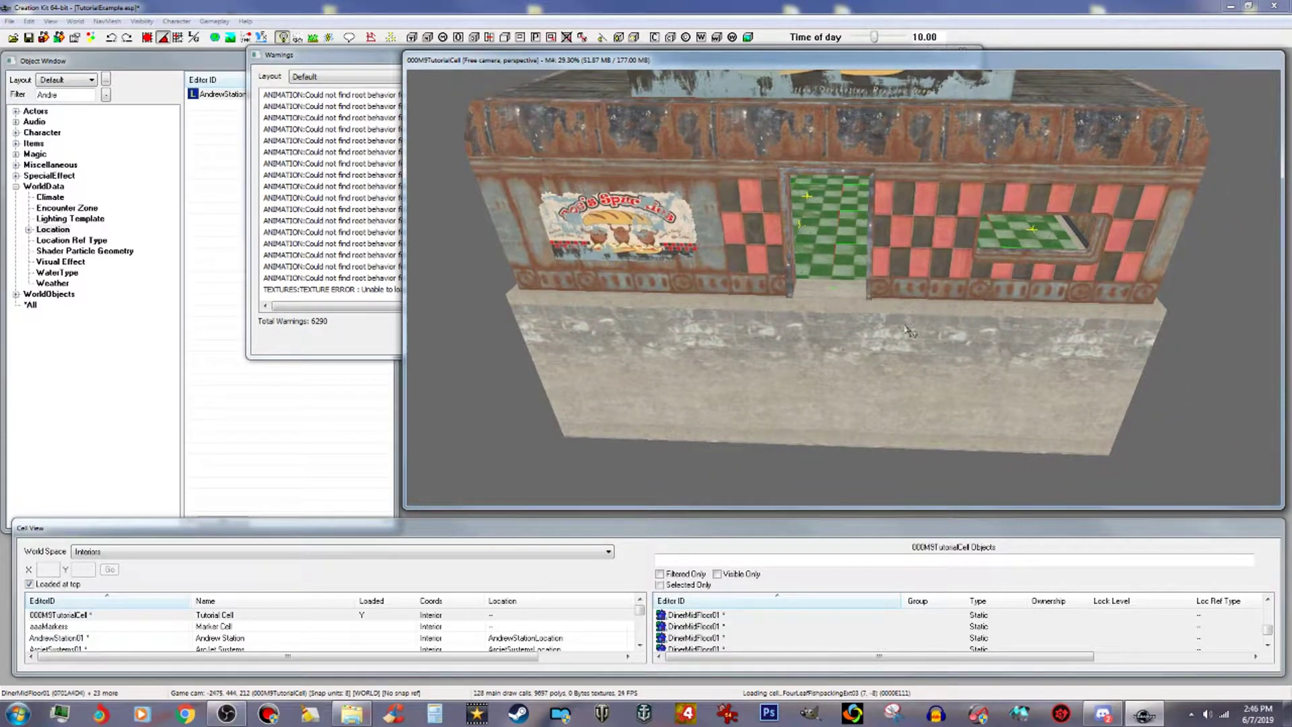
# Select the front wall section with the doorway in place of the floor.
pyautogui.click(904, 329)
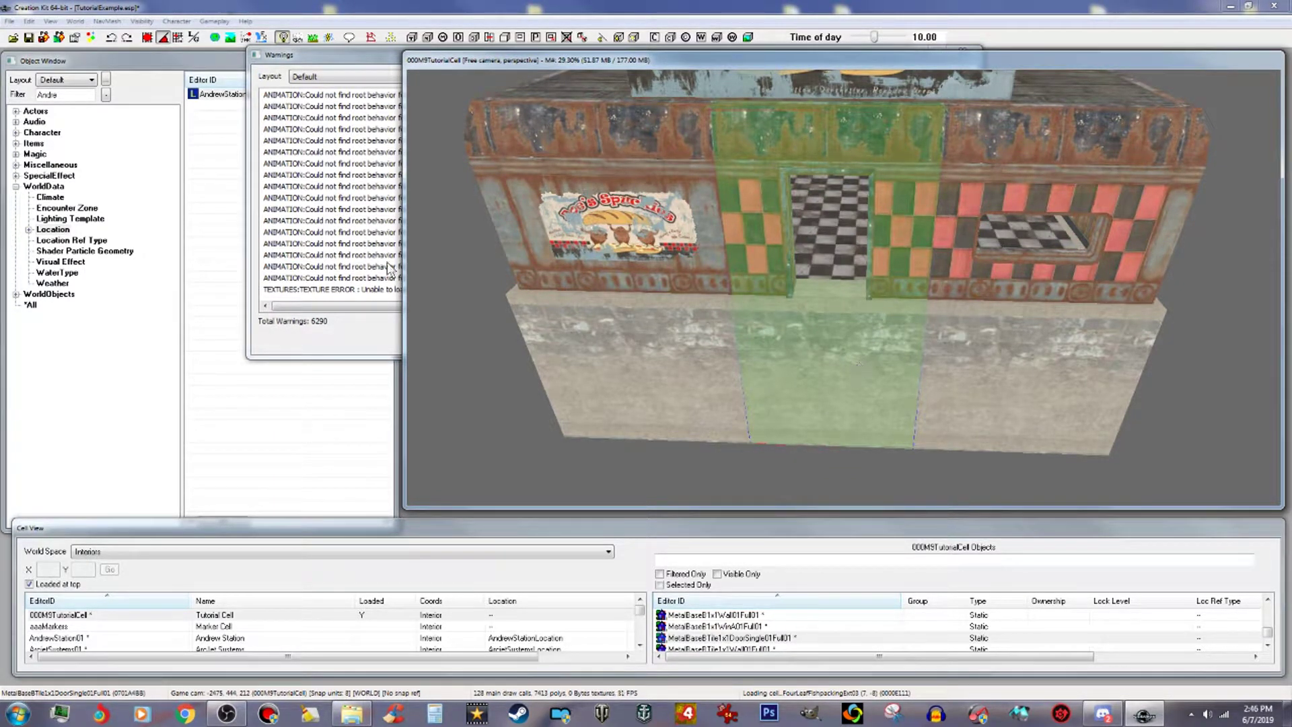
pyautogui.click(402, 11)
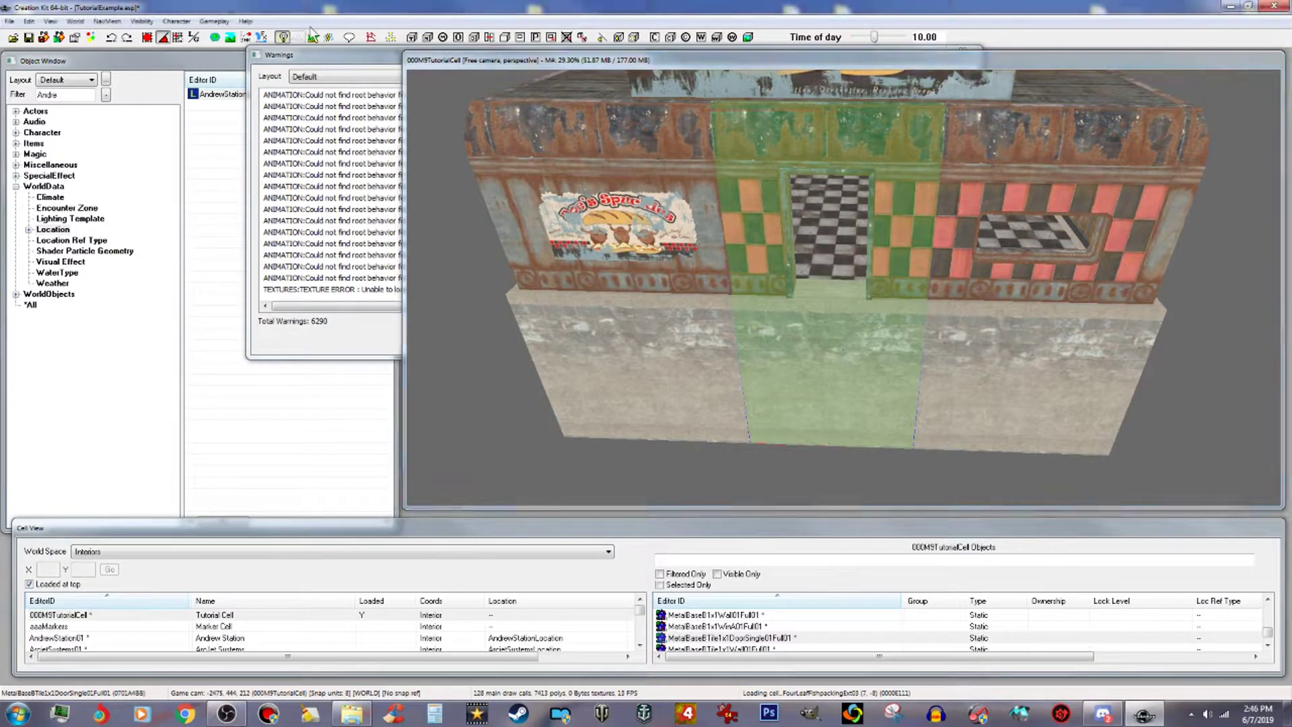
# Save the plugin, and select the entire Joe's Spuckies diner, including its roof, sign, walls and foundation.
pyautogui.click(28, 38)
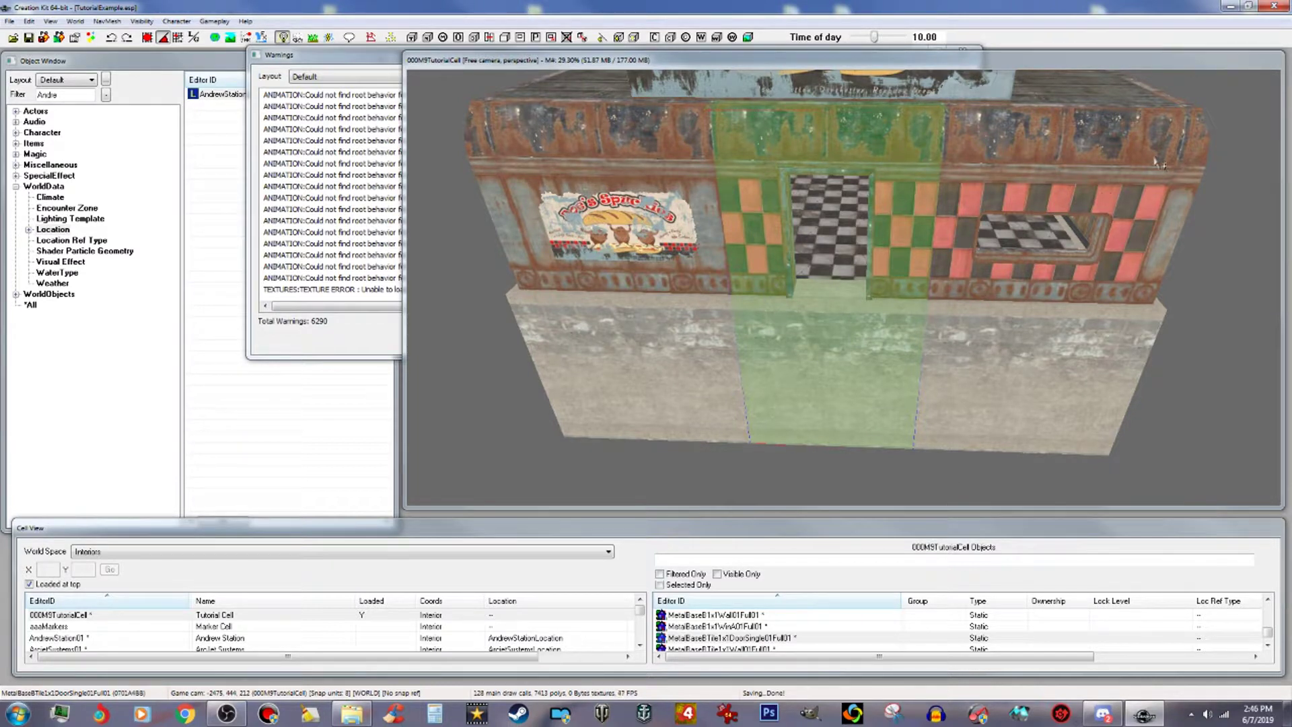
pyautogui.scroll(-4, 1079, 65)
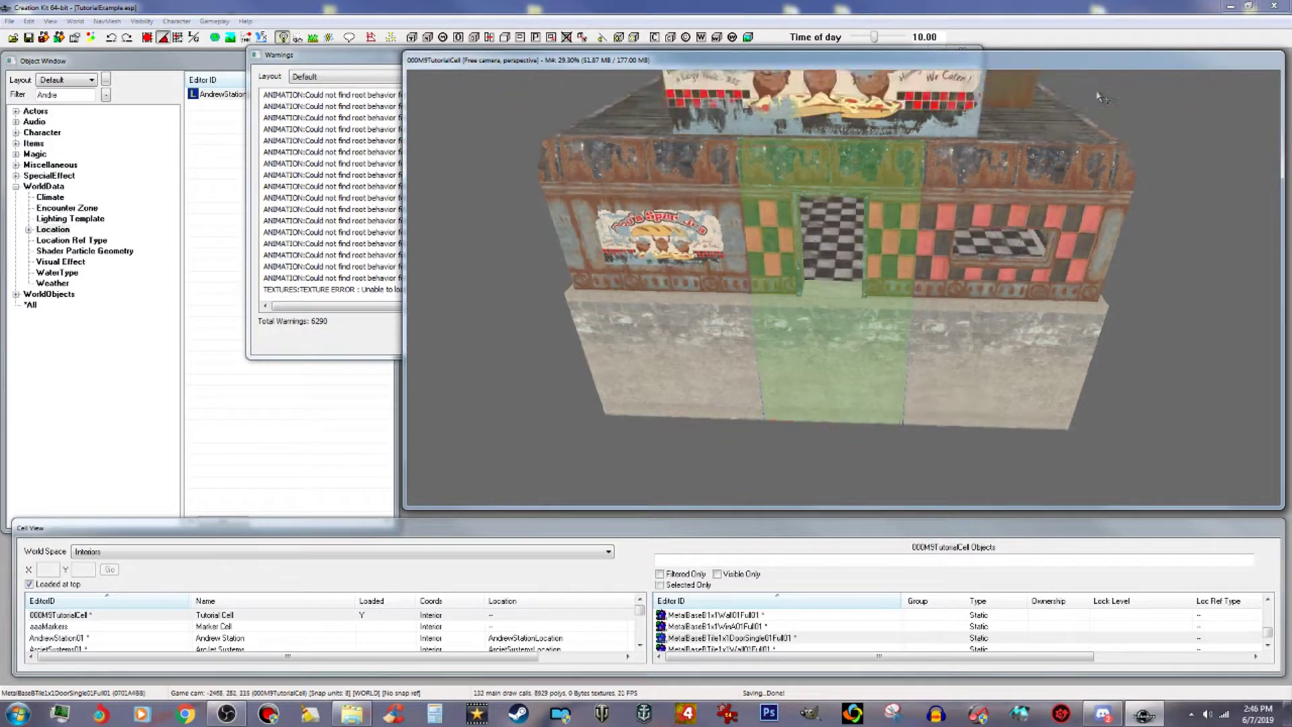
pyautogui.scroll(-5, 1110, 101)
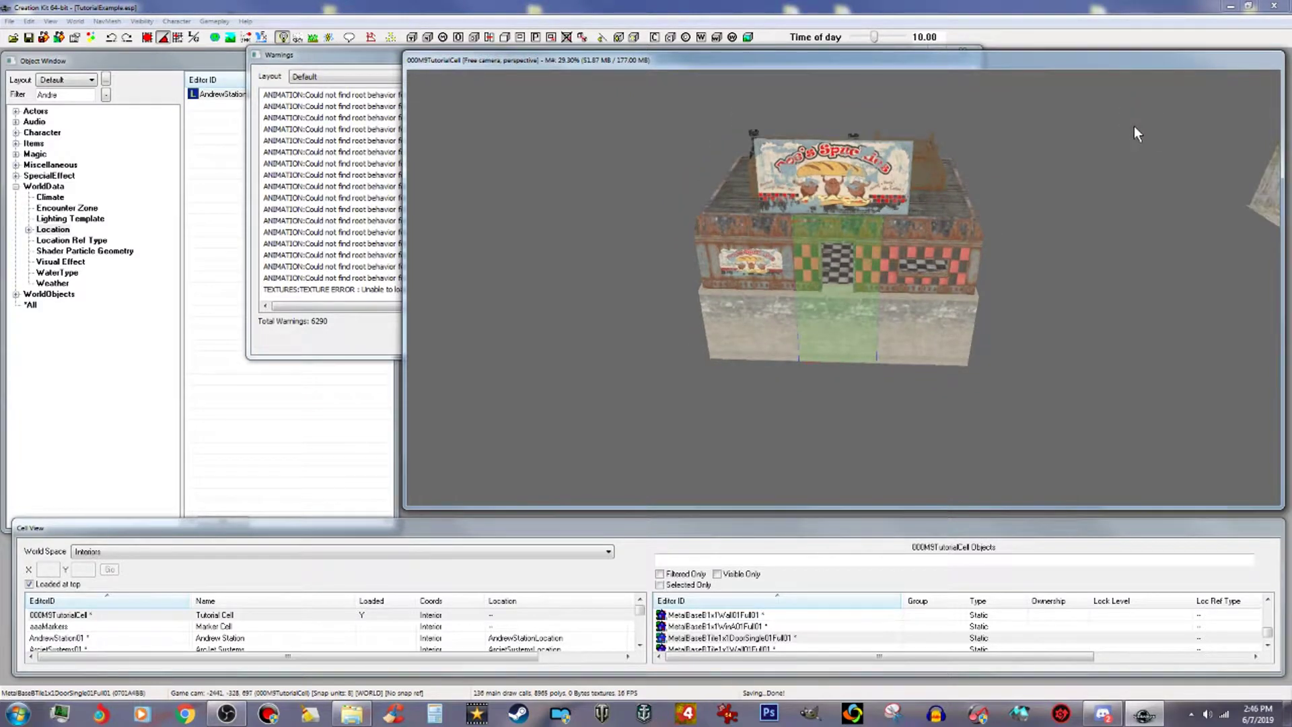
pyautogui.scroll(-3, 1144, 145)
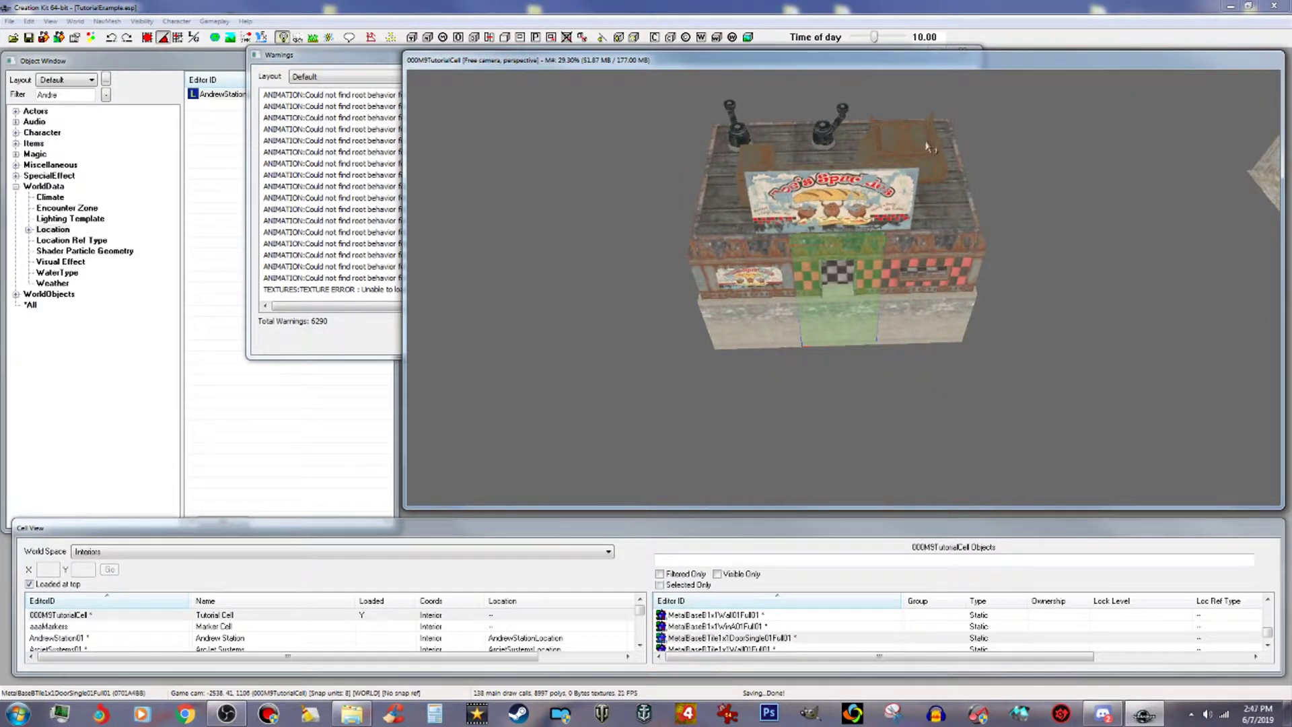
pyautogui.scroll(-3, 931, 148)
pyautogui.keyDown('shift'); pyautogui.moveTo(926, 141); pyautogui.dragTo(924, 142, button='middle'); pyautogui.keyUp('shift')
pyautogui.moveTo(687, 114); pyautogui.dragTo(1017, 406)
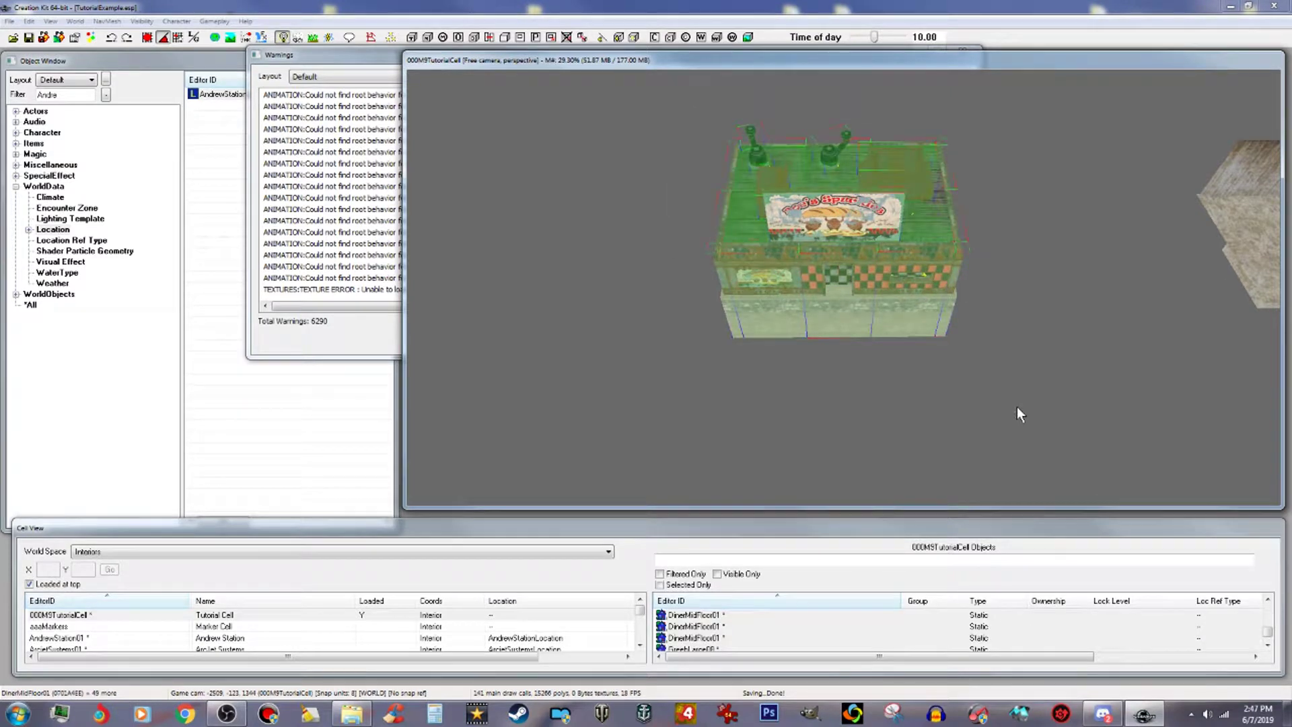
# Duplicate the selected diner and move the copy sideways along the storefront direction into the empty space beside the original.
pyautogui.rightClick(894, 240)
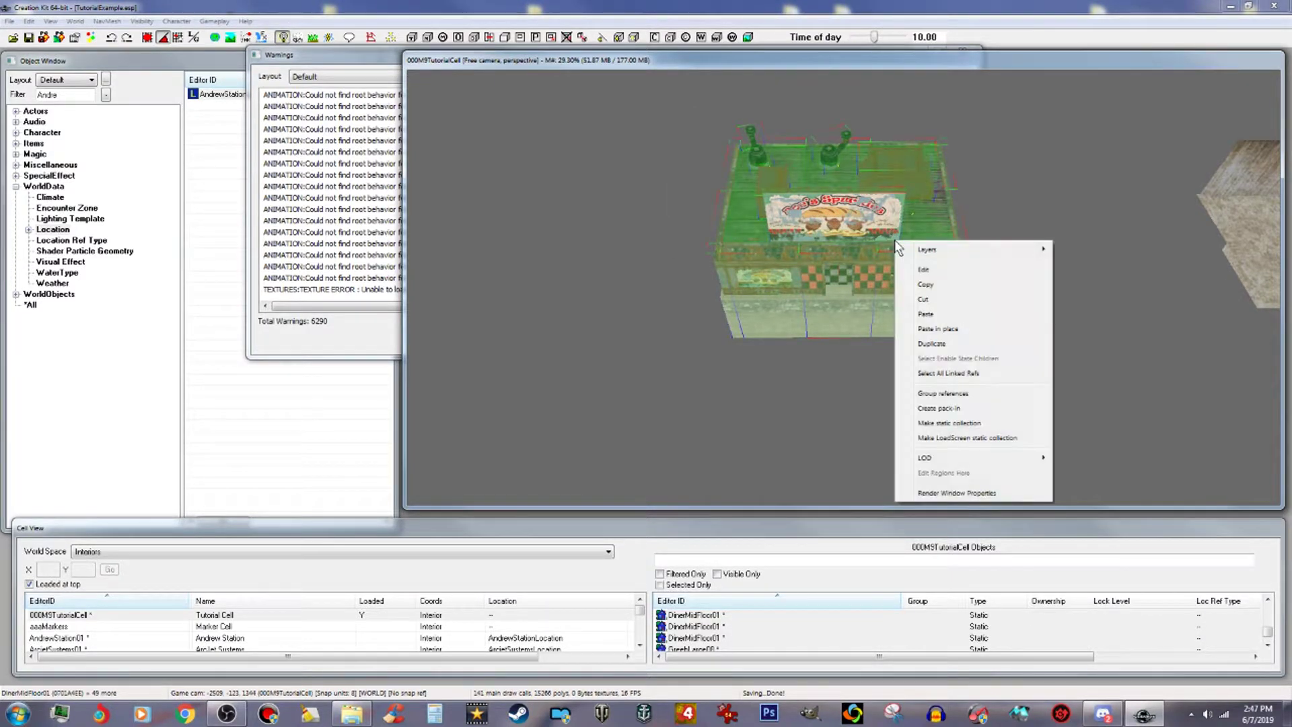
pyautogui.click(930, 347)
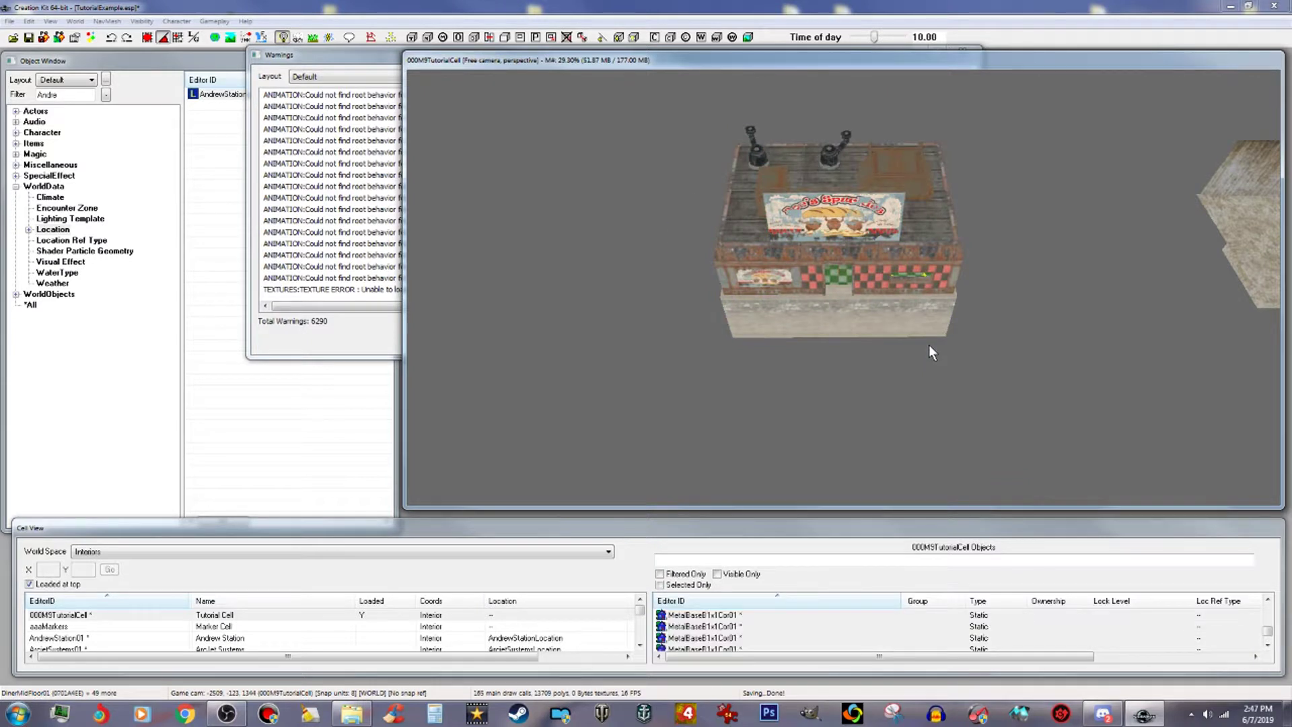
pyautogui.click(914, 264)
pyautogui.moveTo(915, 260); pyautogui.dragTo(585, 261)
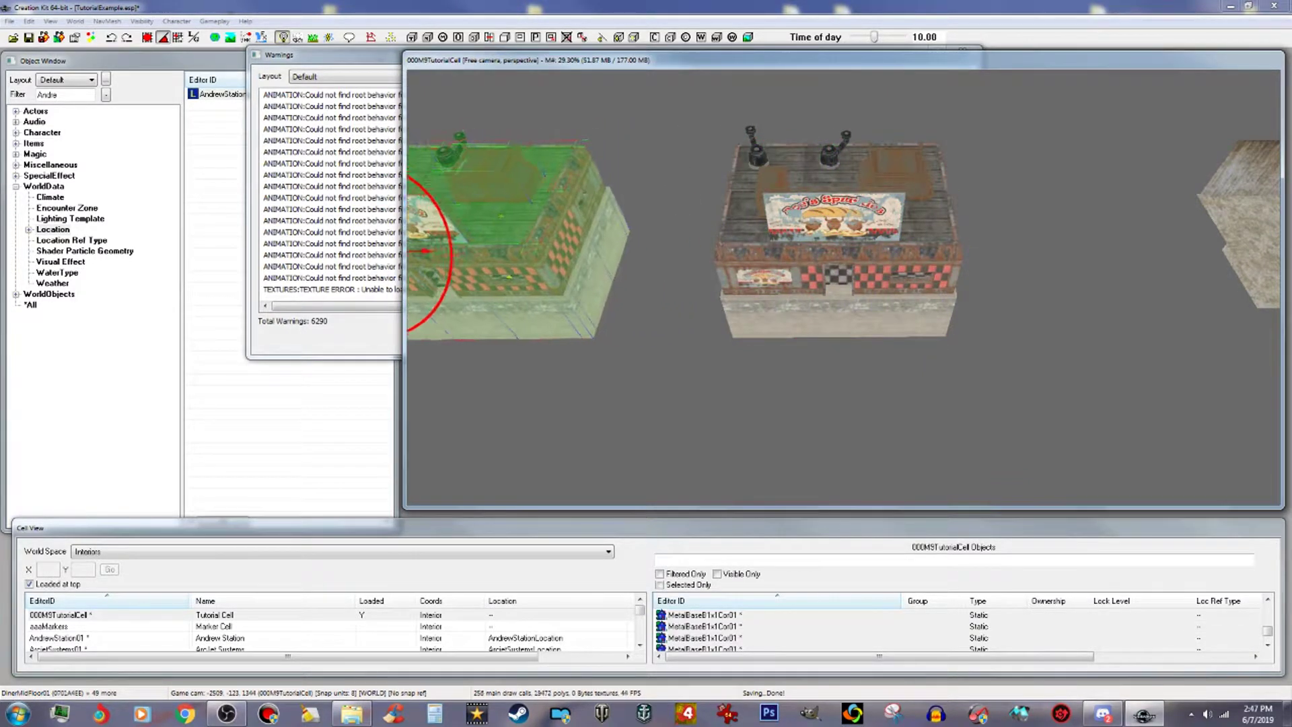
pyautogui.moveTo(1020, 261); pyautogui.dragTo(1188, 269, button='middle')
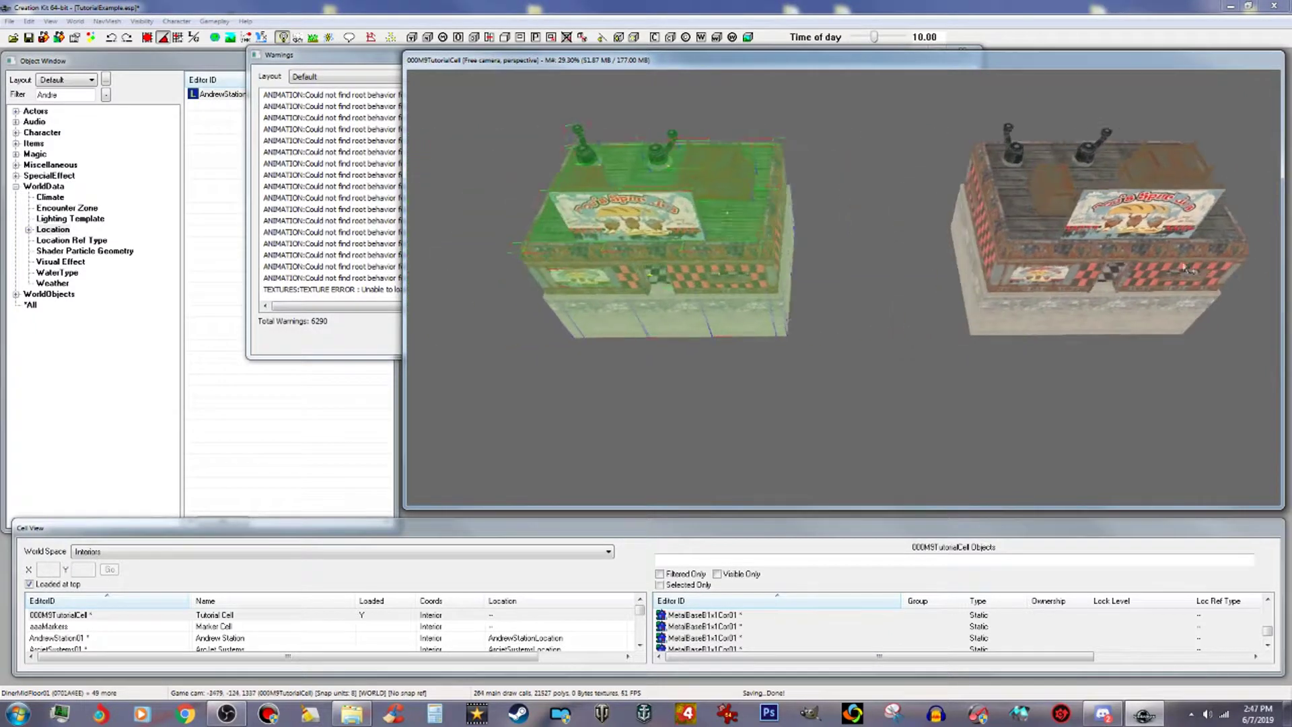
pyautogui.scroll(5, 1186, 269)
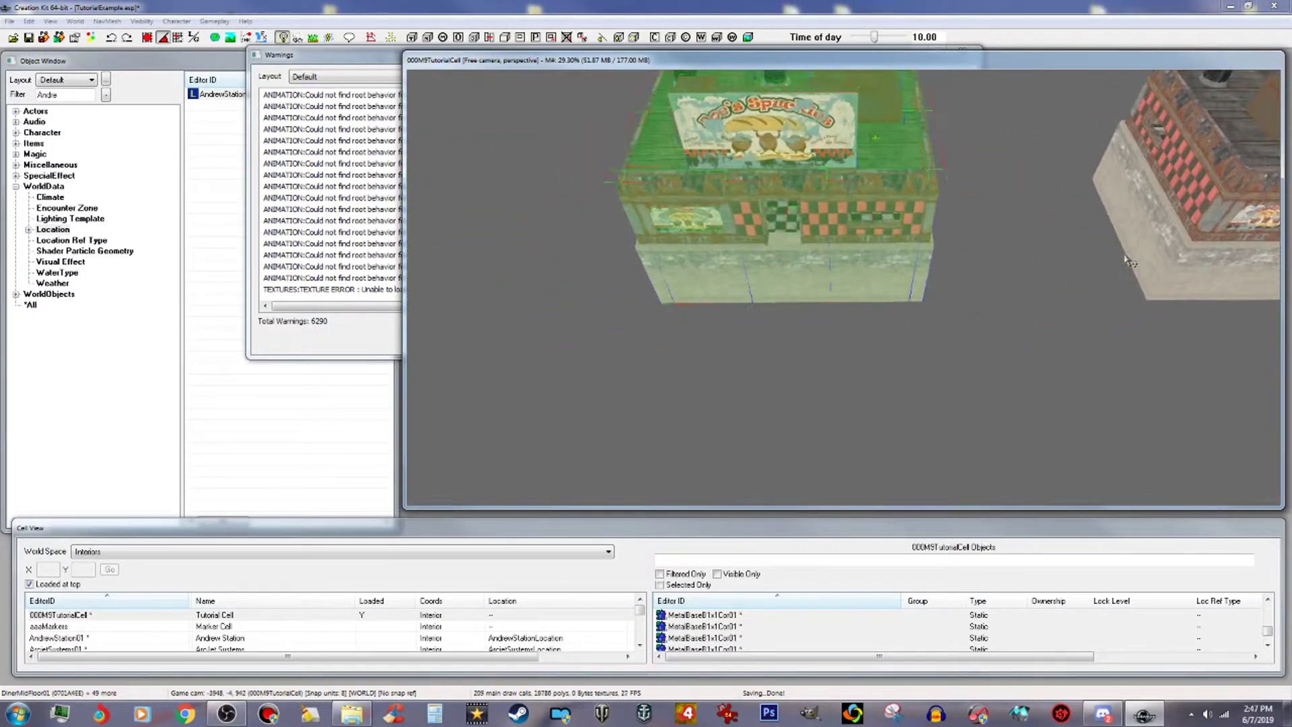
pyautogui.scroll(2, 1128, 261)
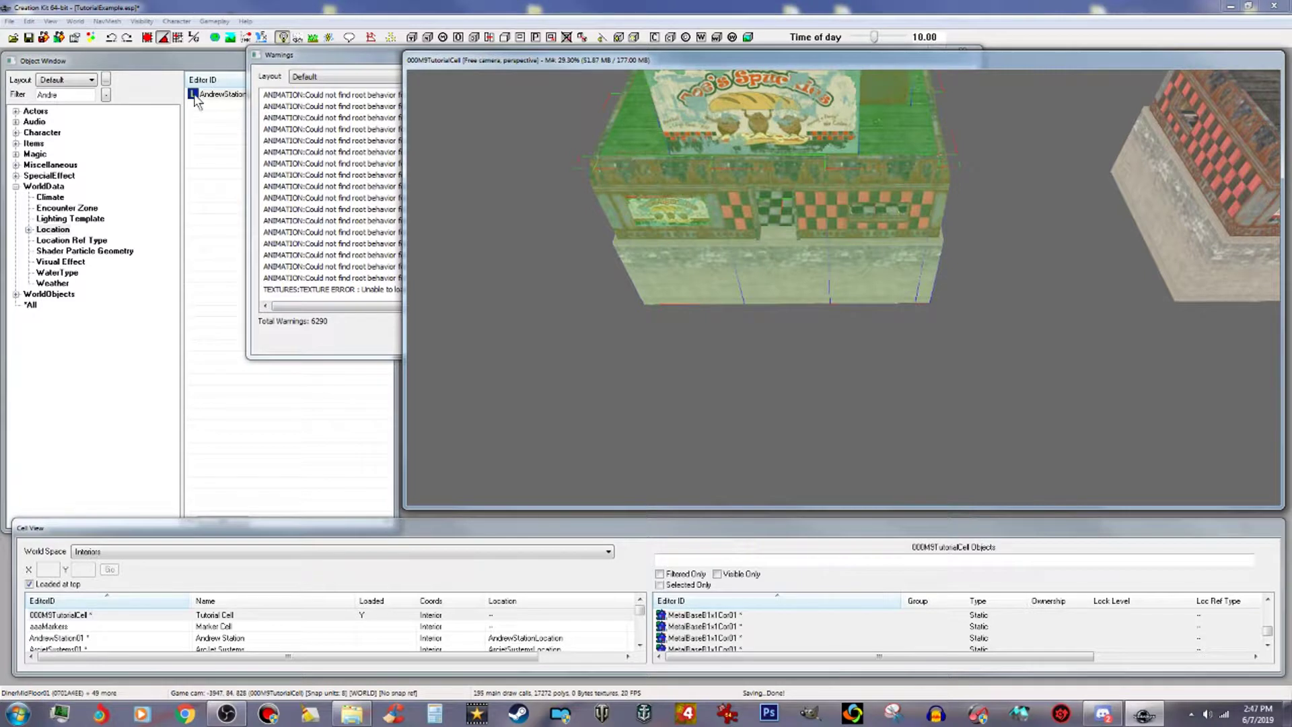
# Filter the object list by "foundation" in place of the previous search term.
pyautogui.click(195, 58)
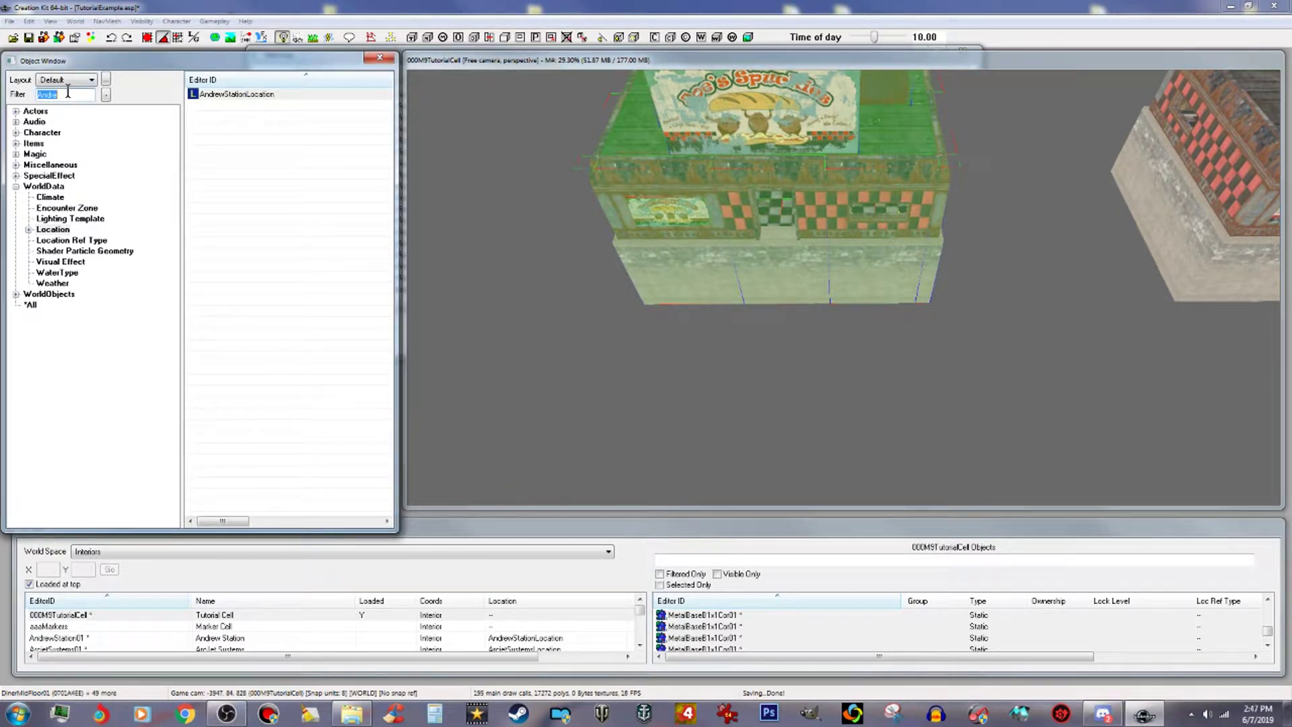
pyautogui.write('lourleaf')
pyautogui.write('n')
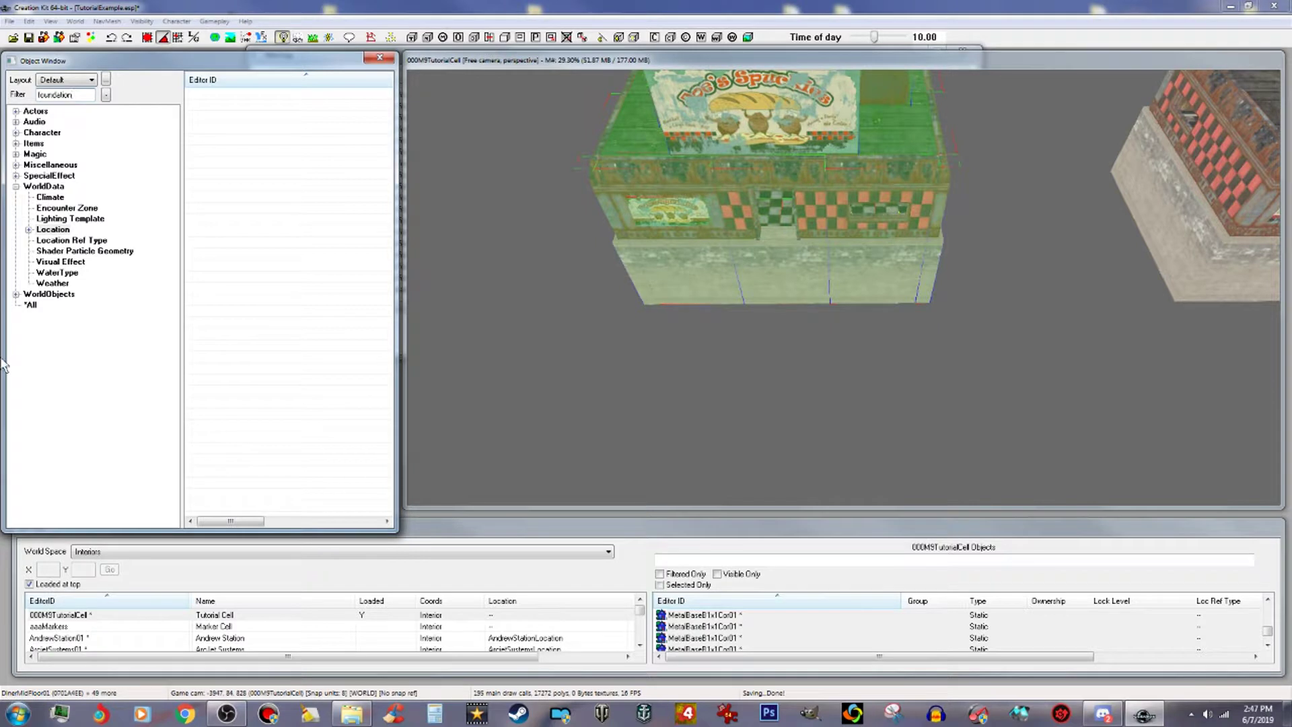
# Preview the BarnFoundationMid01 static from the full object list filtered by "foundation".
pyautogui.click(31, 305)
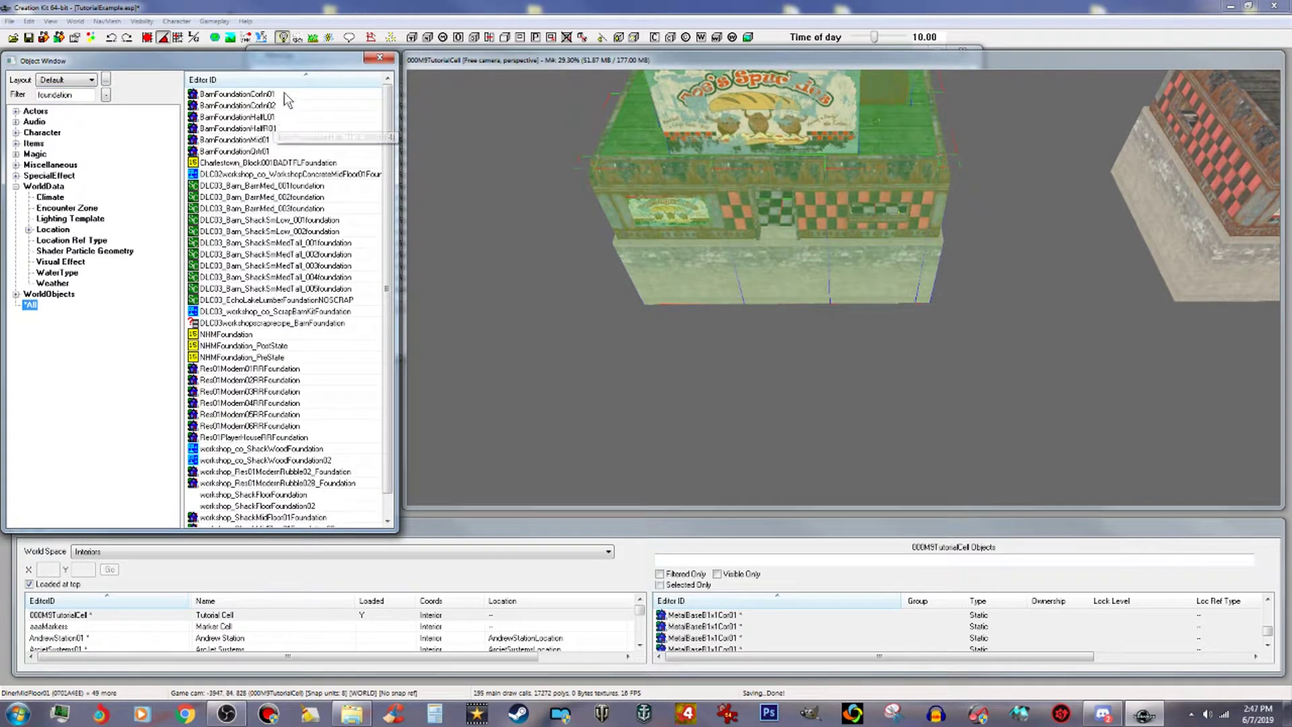
pyautogui.click(261, 141)
pyautogui.rightClick(261, 144)
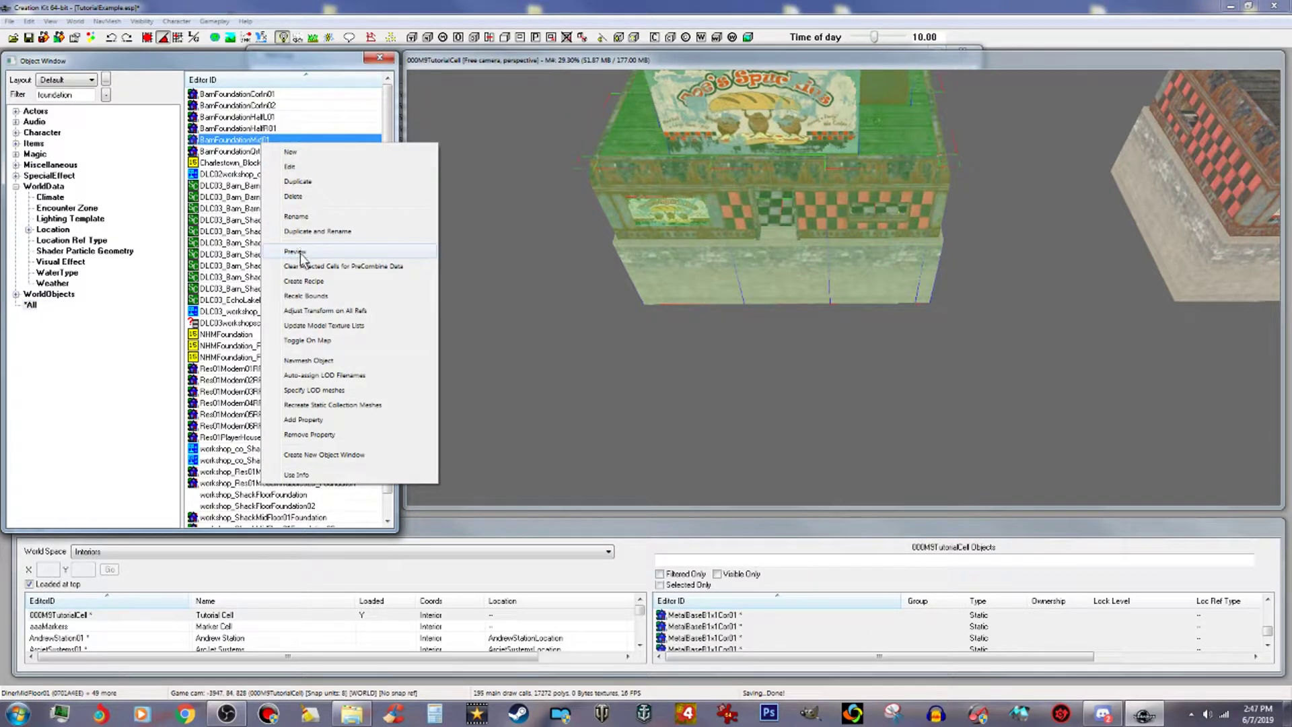
pyautogui.click(301, 258)
pyautogui.moveTo(747, 260)
pyautogui.mouseDown()
pyautogui.moveTo(757, 344)
pyautogui.moveTo(783, 372)
pyautogui.moveTo(755, 338)
pyautogui.moveTo(756, 277)
pyautogui.mouseUp()
pyautogui.scroll(5, 756, 344)
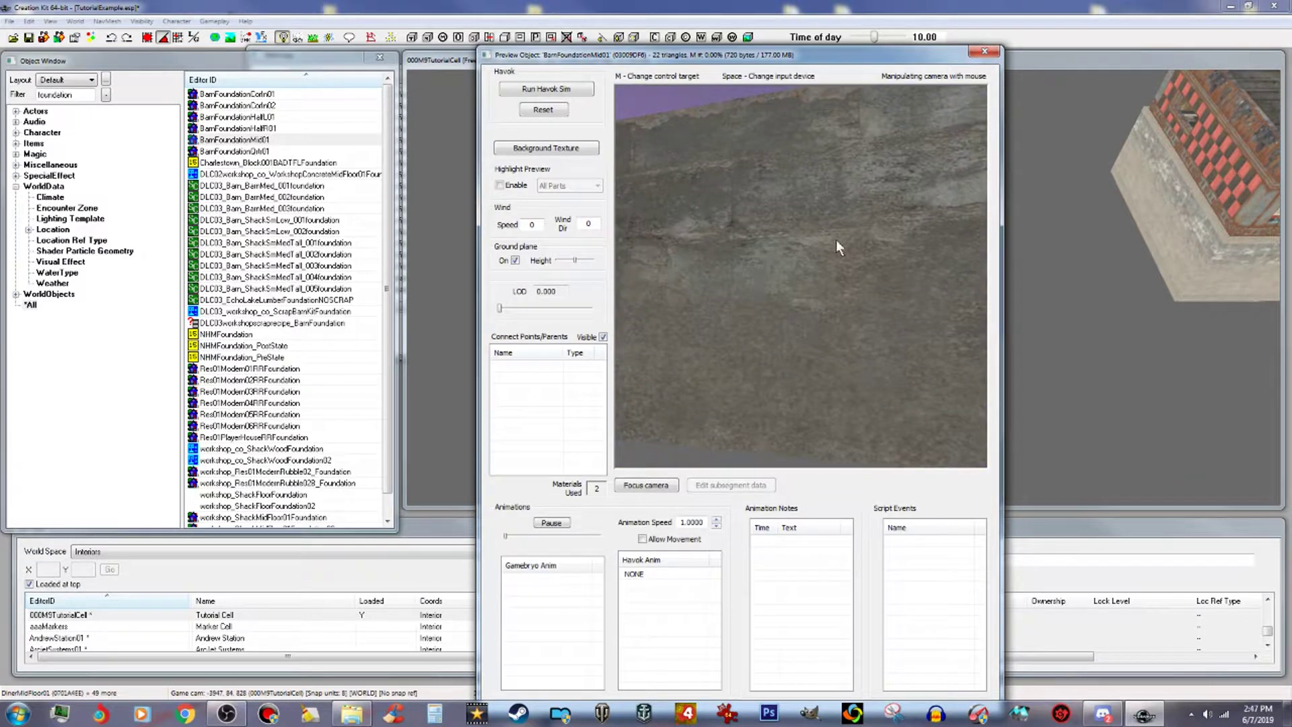
pyautogui.click(996, 51)
# Try out BarnFoundationMid01 in front of the diner's concrete base, and delete it.
pyautogui.moveTo(261, 143); pyautogui.dragTo(775, 281)
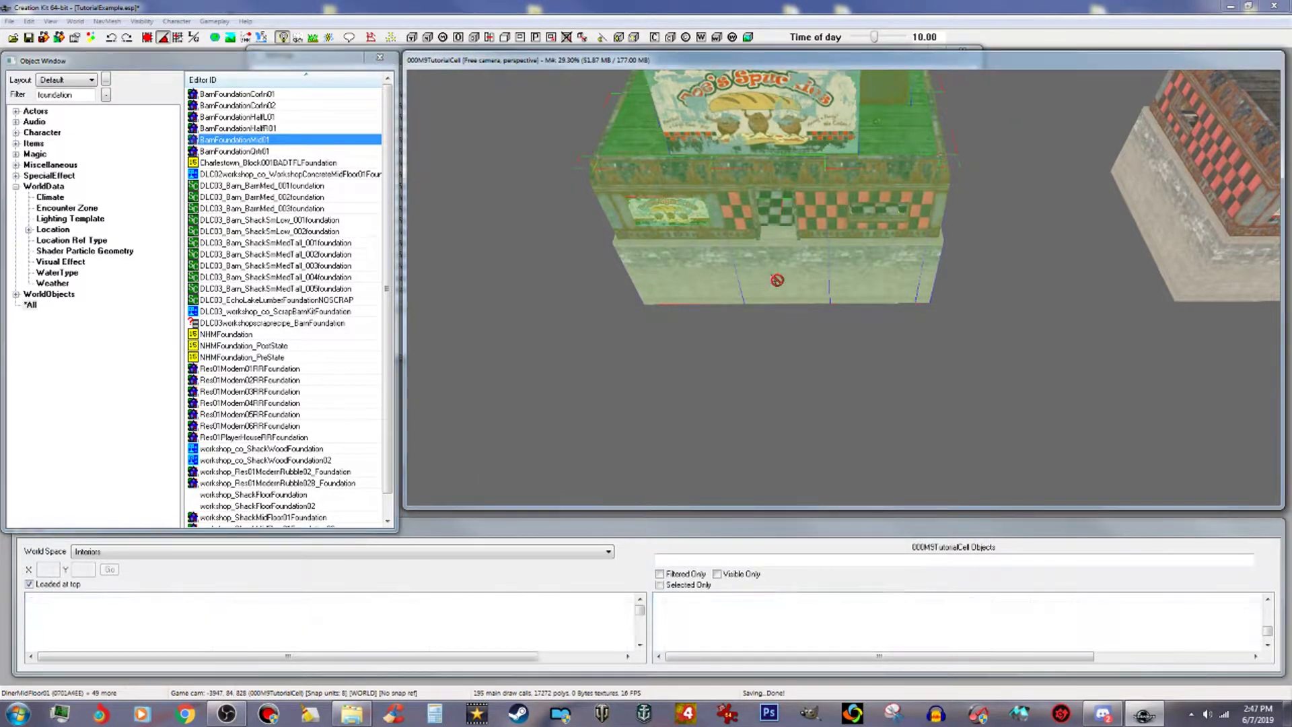
pyautogui.moveTo(776, 328); pyautogui.dragTo(786, 374)
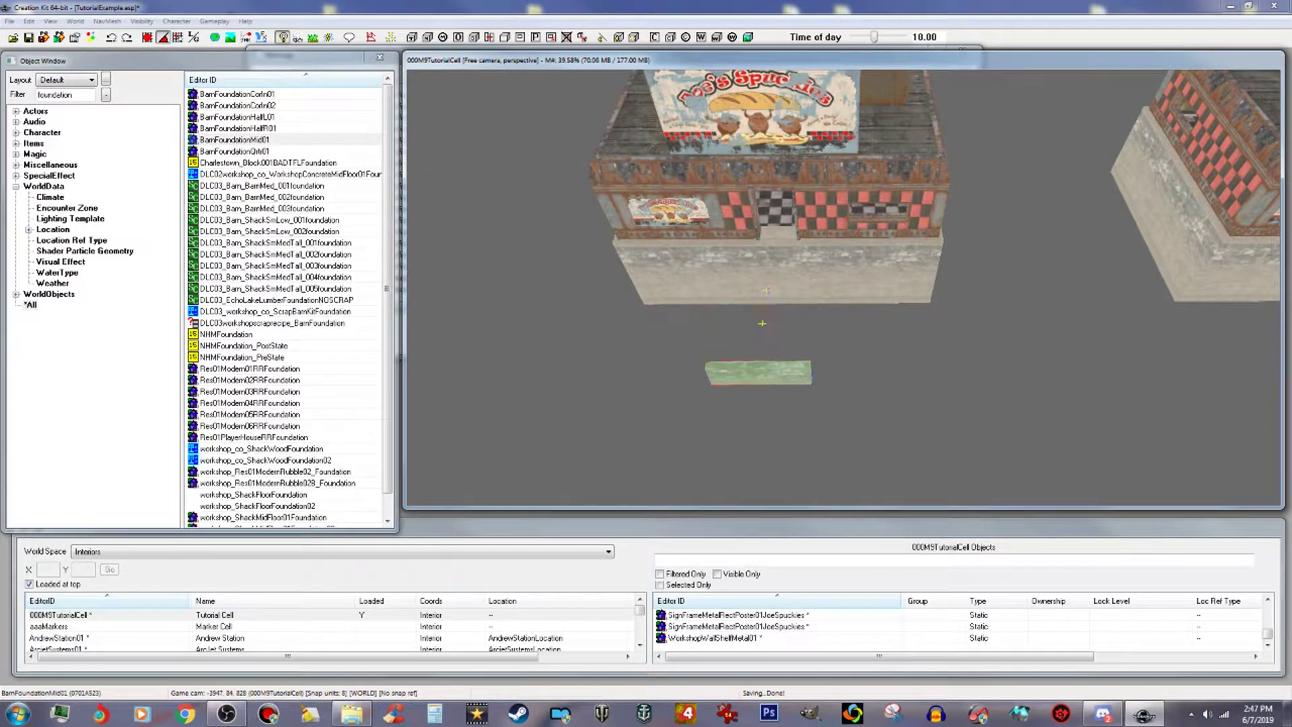
pyautogui.scroll(2, 790, 375)
pyautogui.scroll(4, 791, 374)
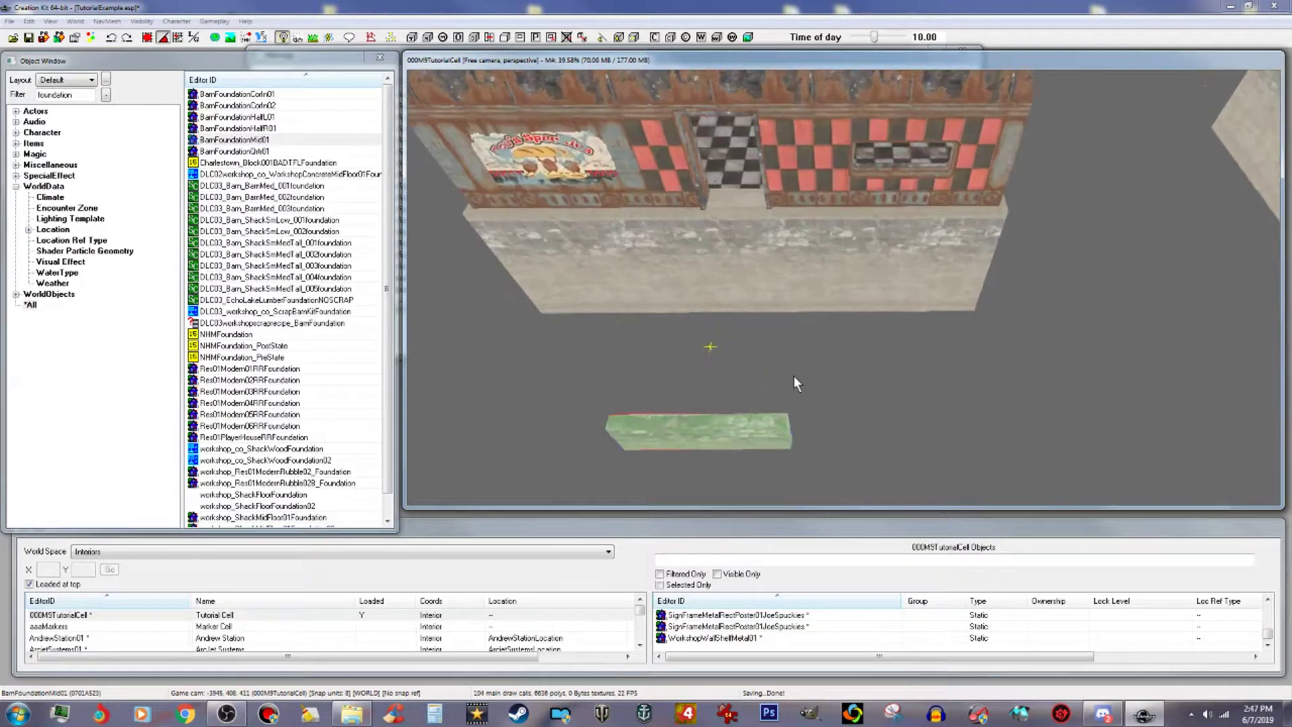
pyautogui.scroll(2, 797, 357)
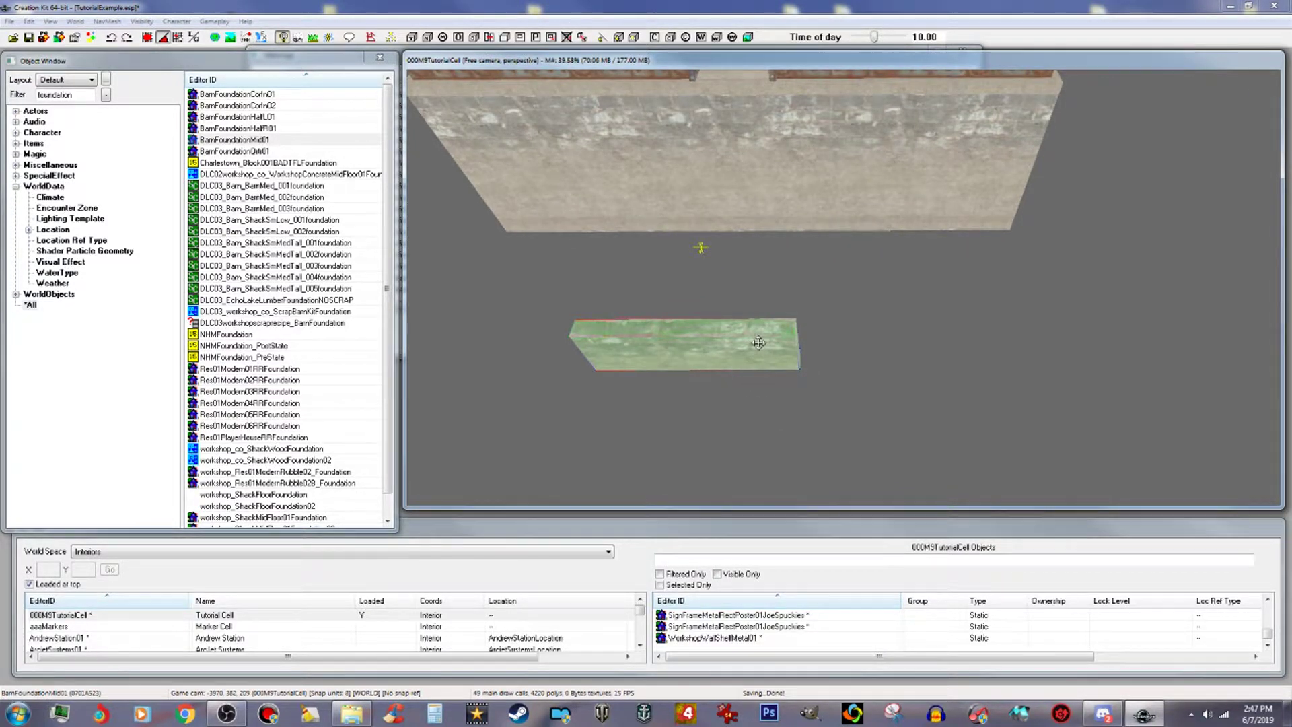
pyautogui.moveTo(758, 342); pyautogui.dragTo(748, 324, button='middle')
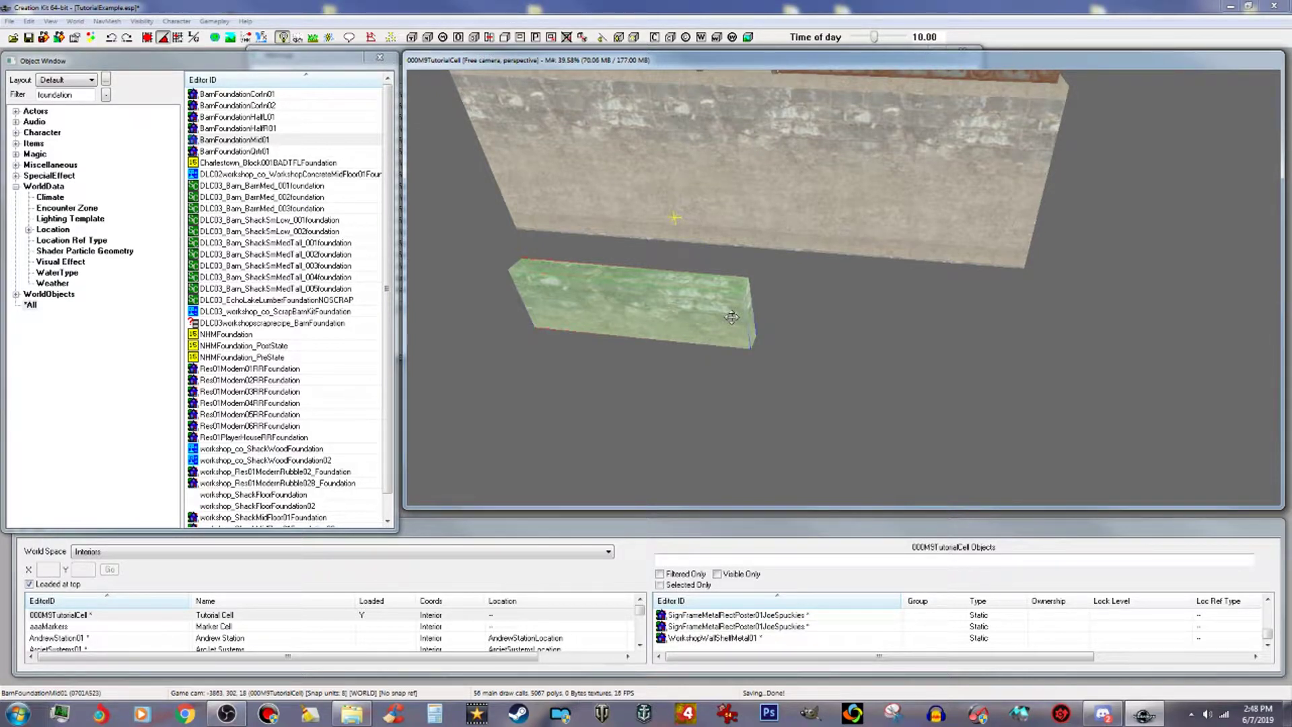
pyautogui.press('Delete')
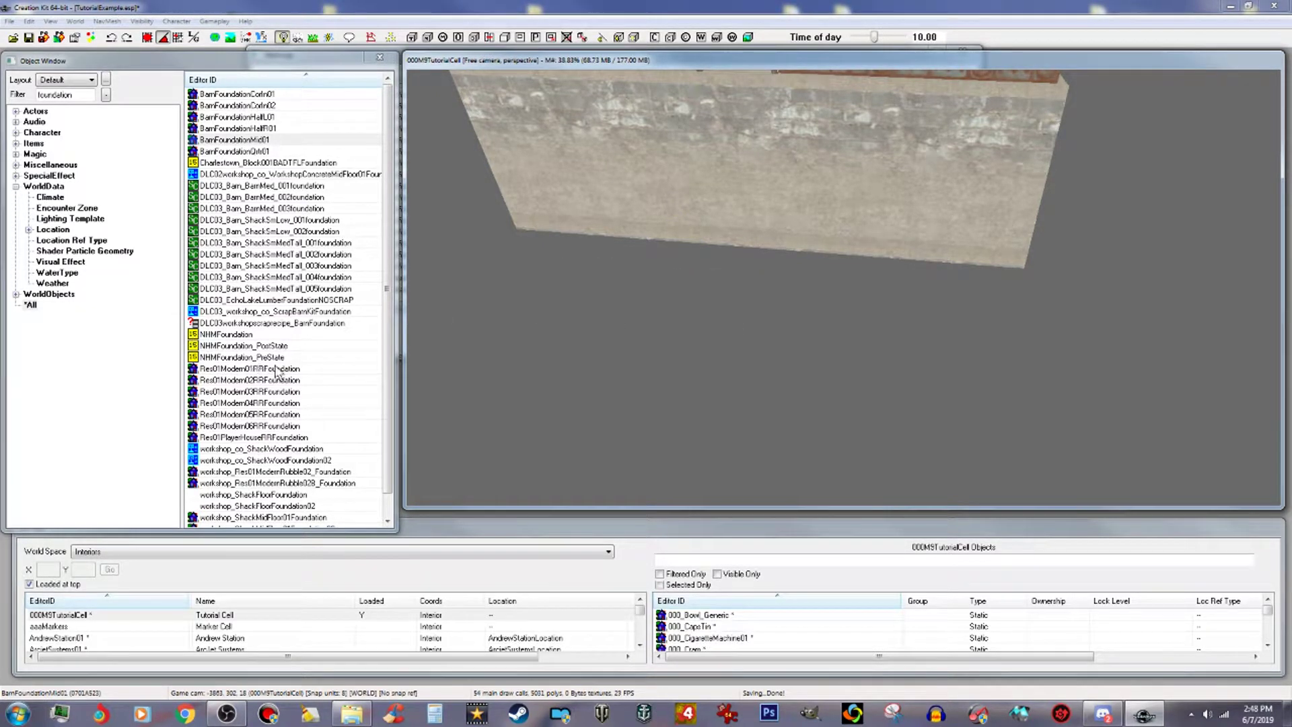
# Look through the remaining foundation objects and preview WorkshopConcreteMidFloor01Foundation.
pyautogui.click(276, 369)
pyautogui.scroll(-1, 328, 377)
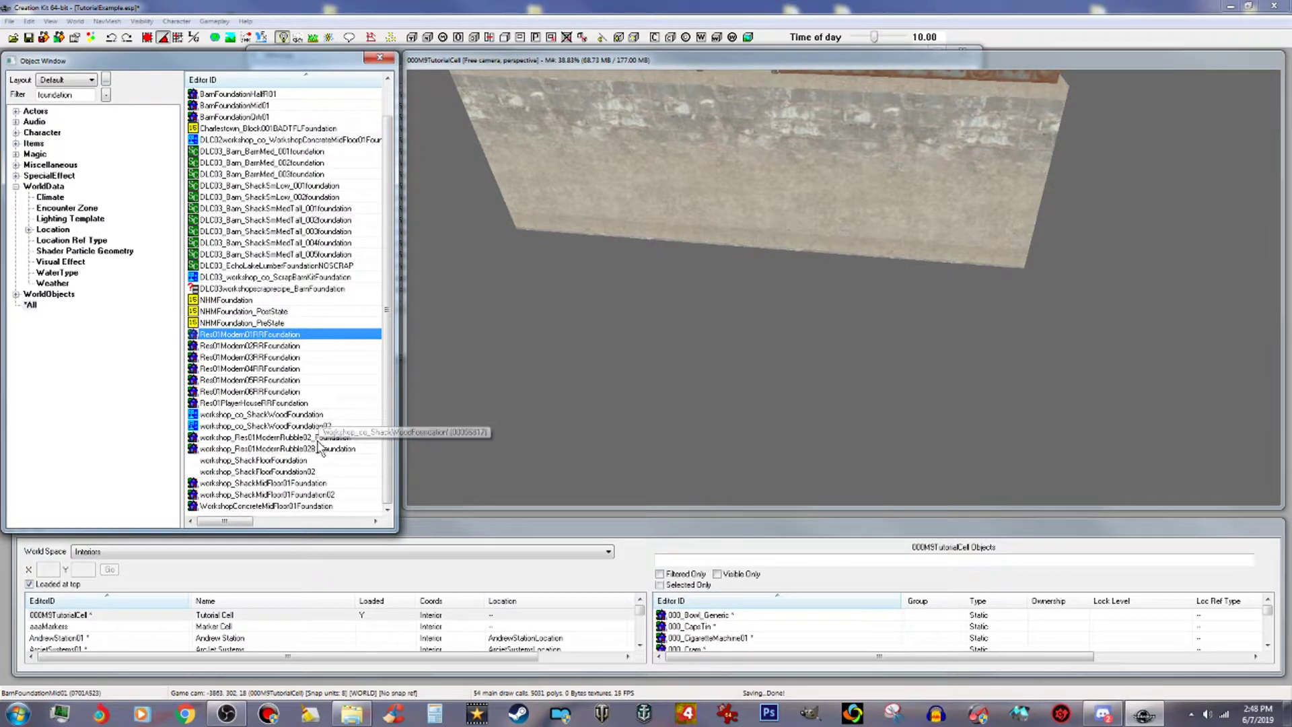
pyautogui.click(340, 426)
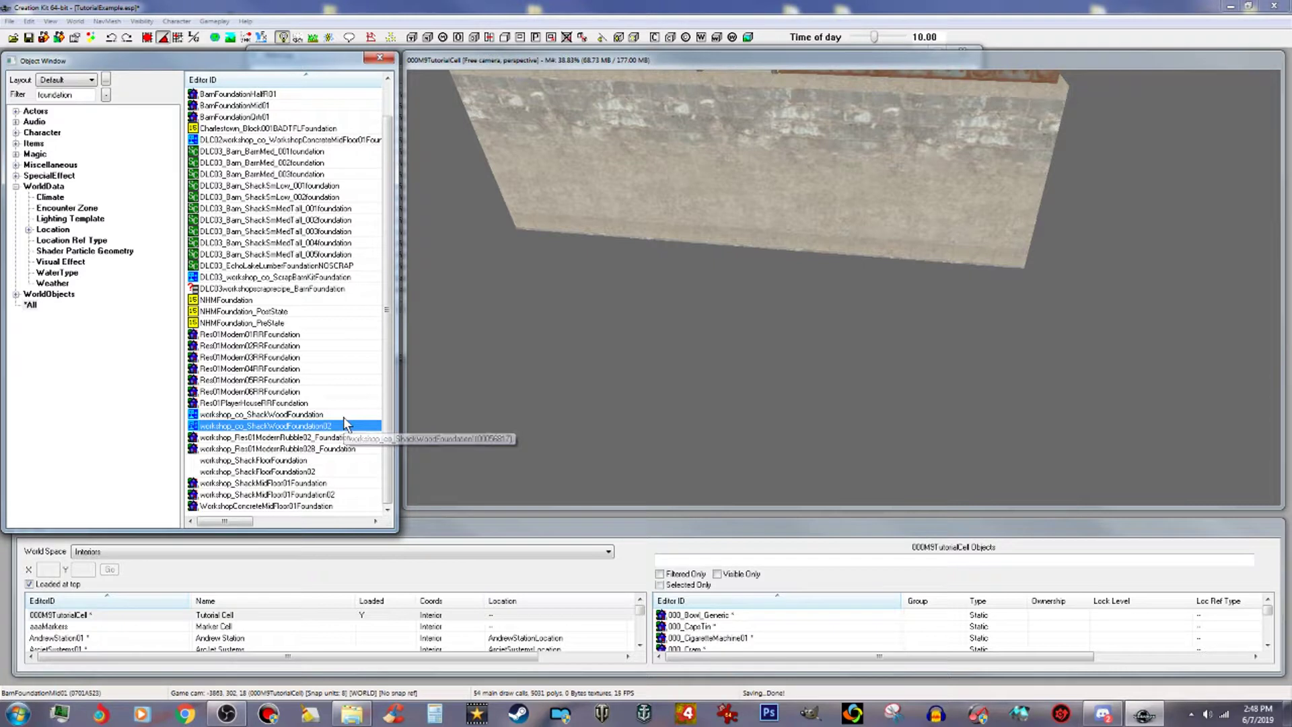
pyautogui.click(319, 508)
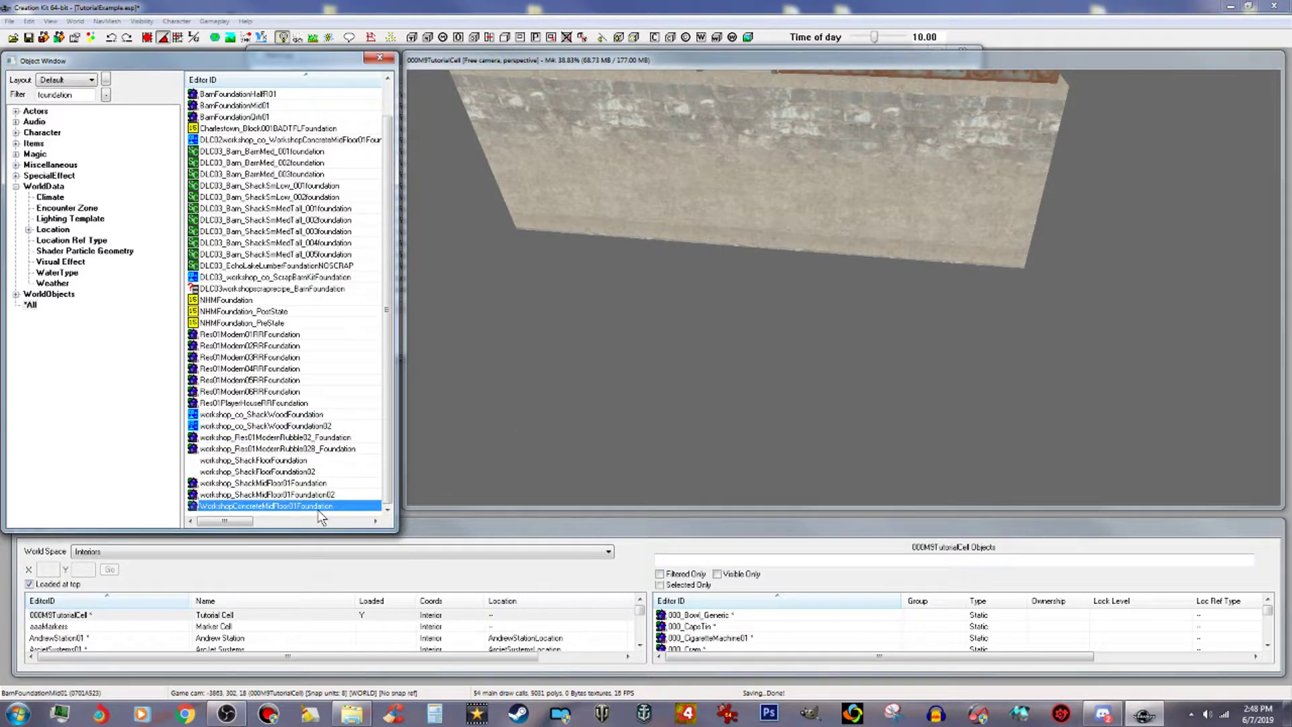
pyautogui.rightClick(319, 511)
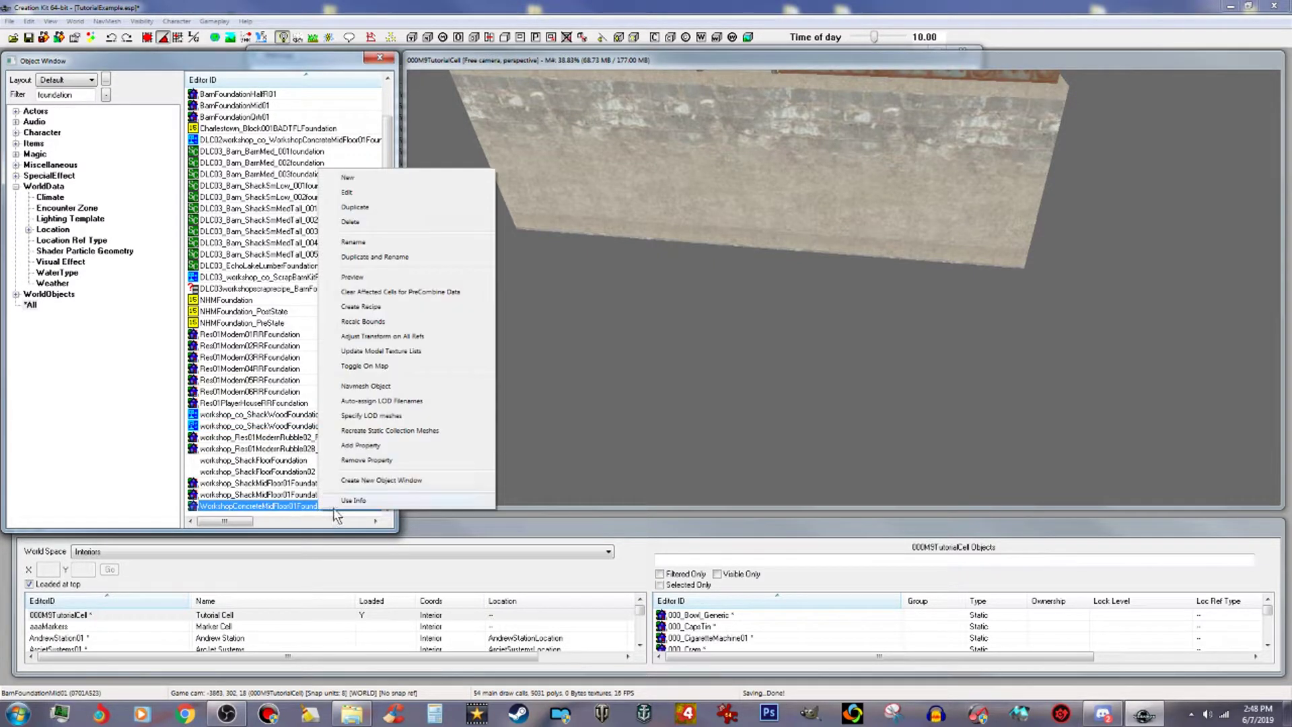
pyautogui.click(371, 276)
pyautogui.moveTo(741, 259); pyautogui.dragTo(677, 280)
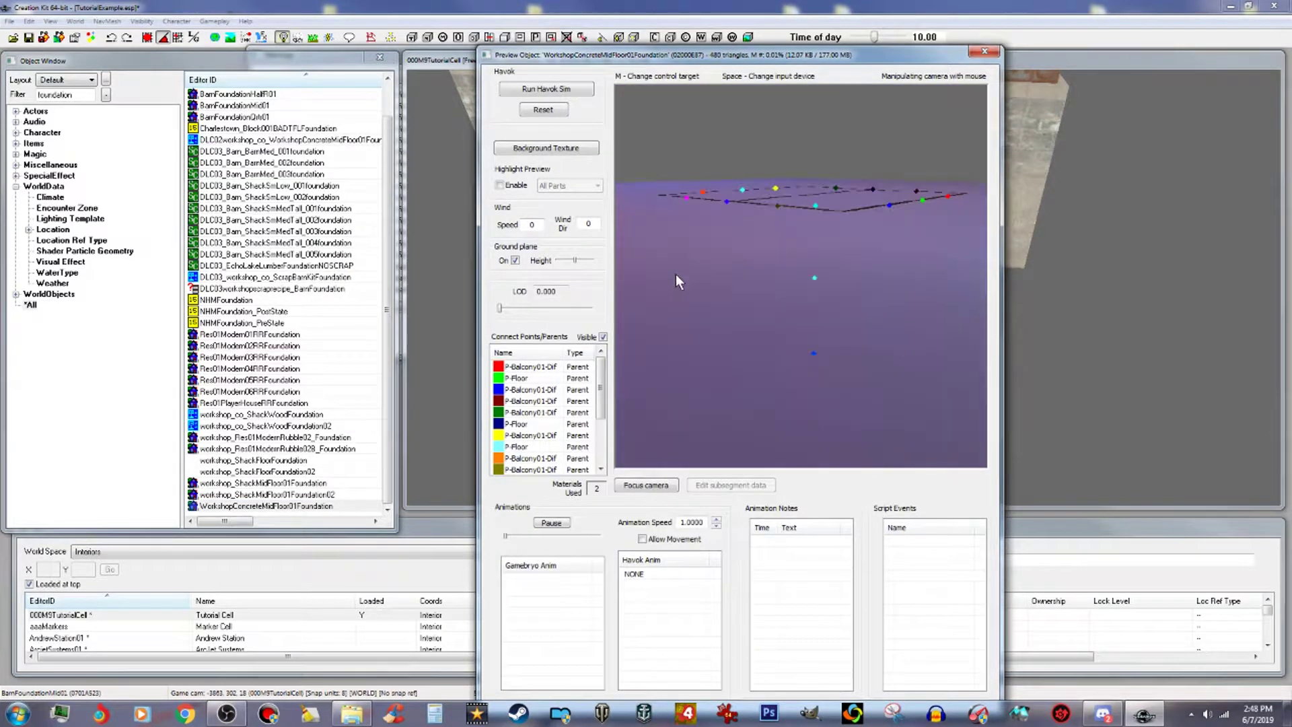
pyautogui.click(984, 51)
# Inspect the front of the diner's base and preview workshop_ShackMidFloor01Foundation as a possible platform.
pyautogui.moveTo(856, 196); pyautogui.dragTo(867, 218, button='middle')
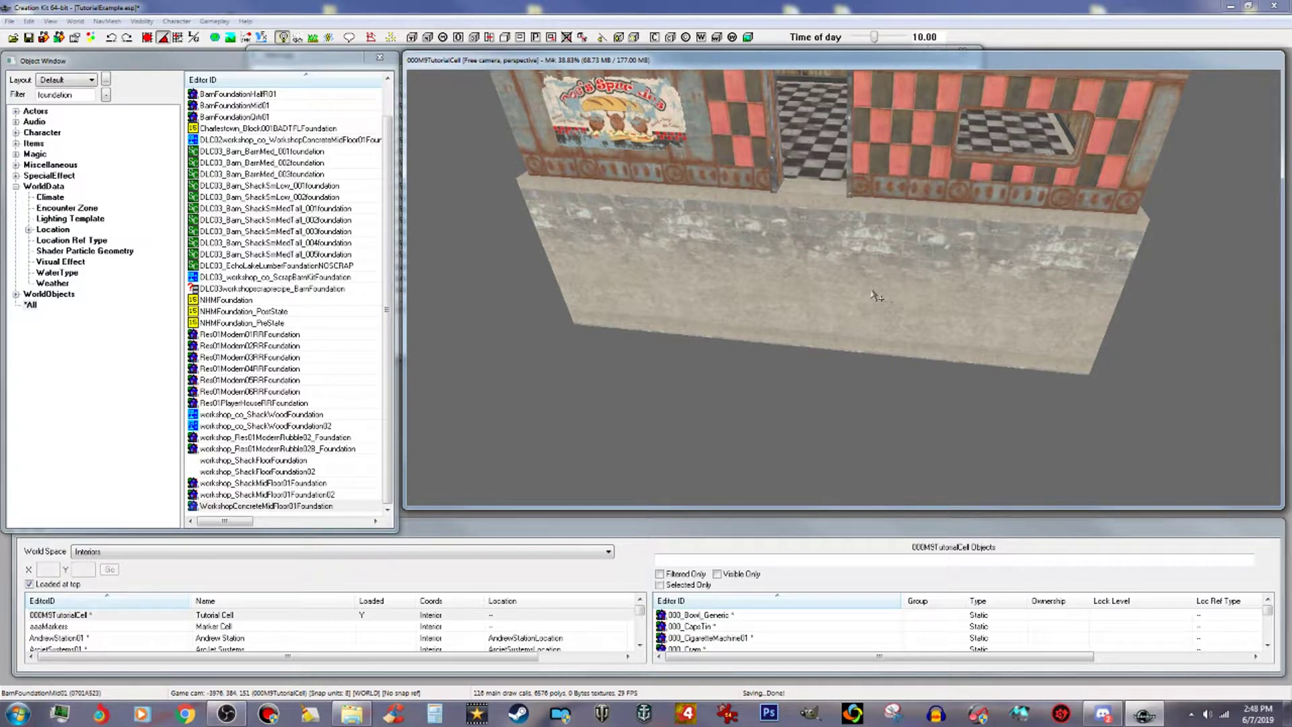
pyautogui.keyDown('shift'); pyautogui.moveTo(855, 291); pyautogui.dragTo(856, 299, button='middle'); pyautogui.keyUp('shift')
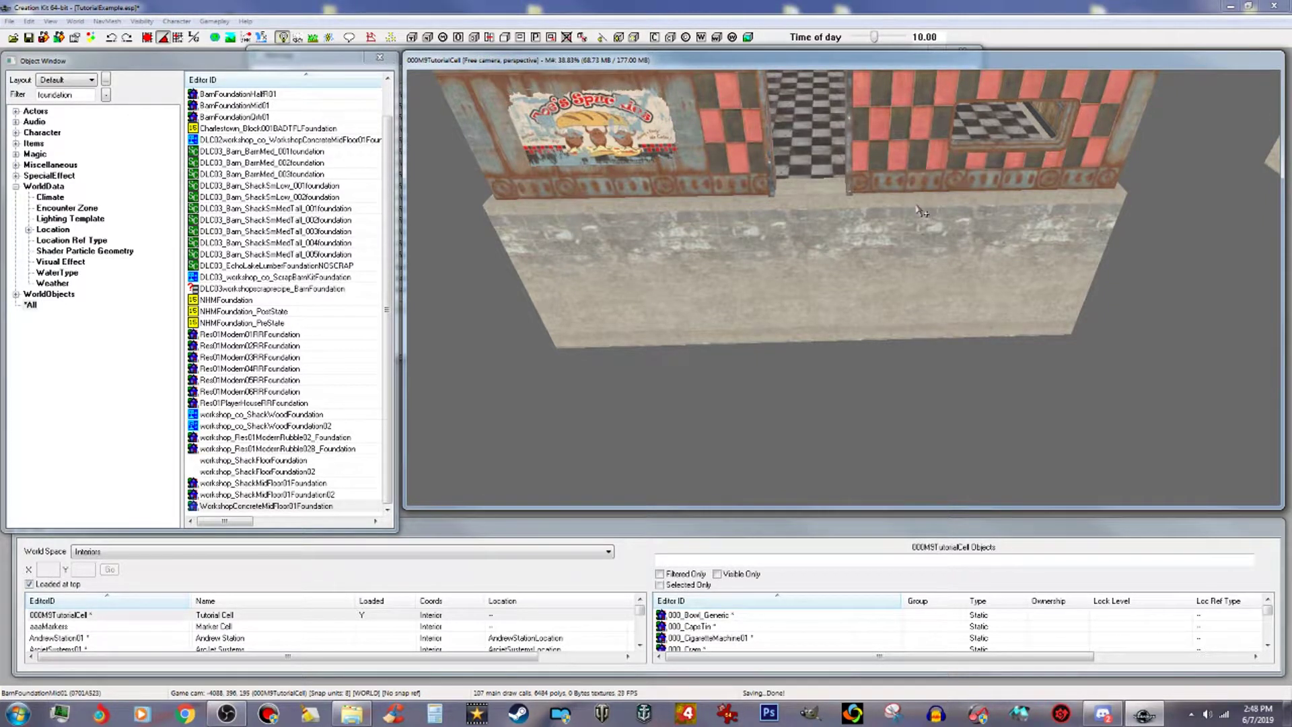
pyautogui.doubleClick(75, 96)
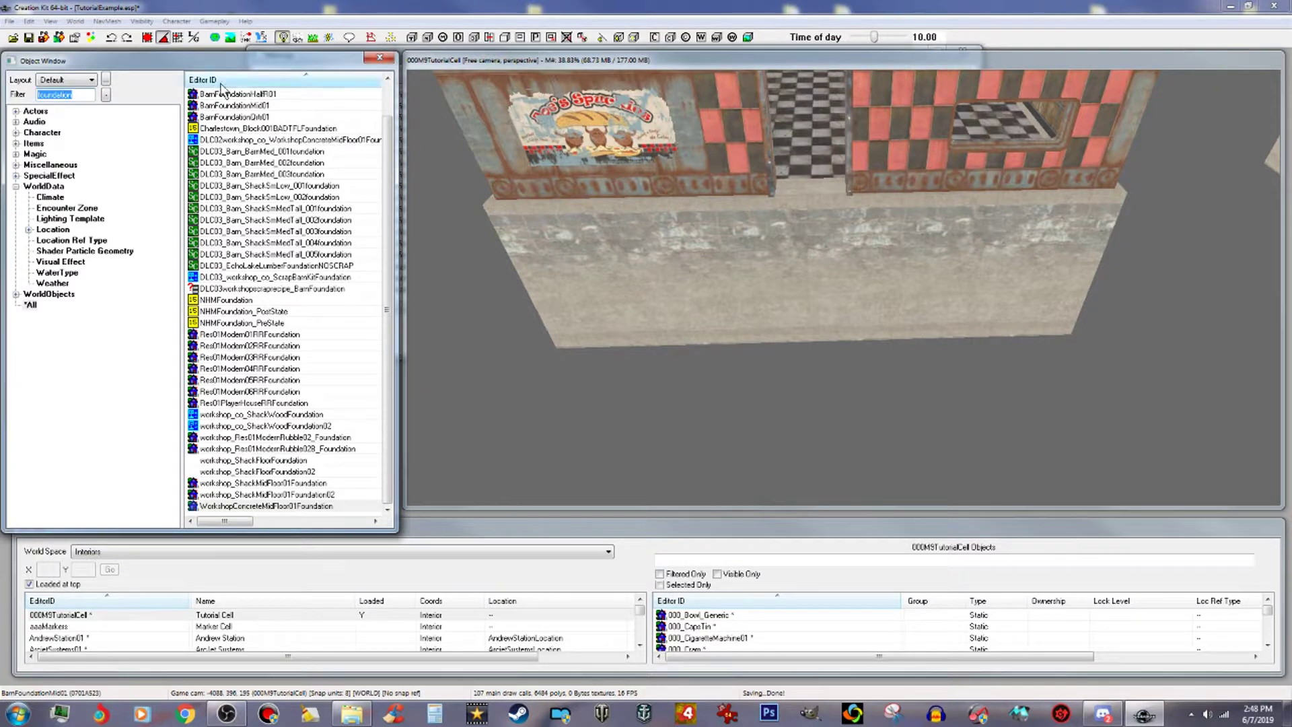
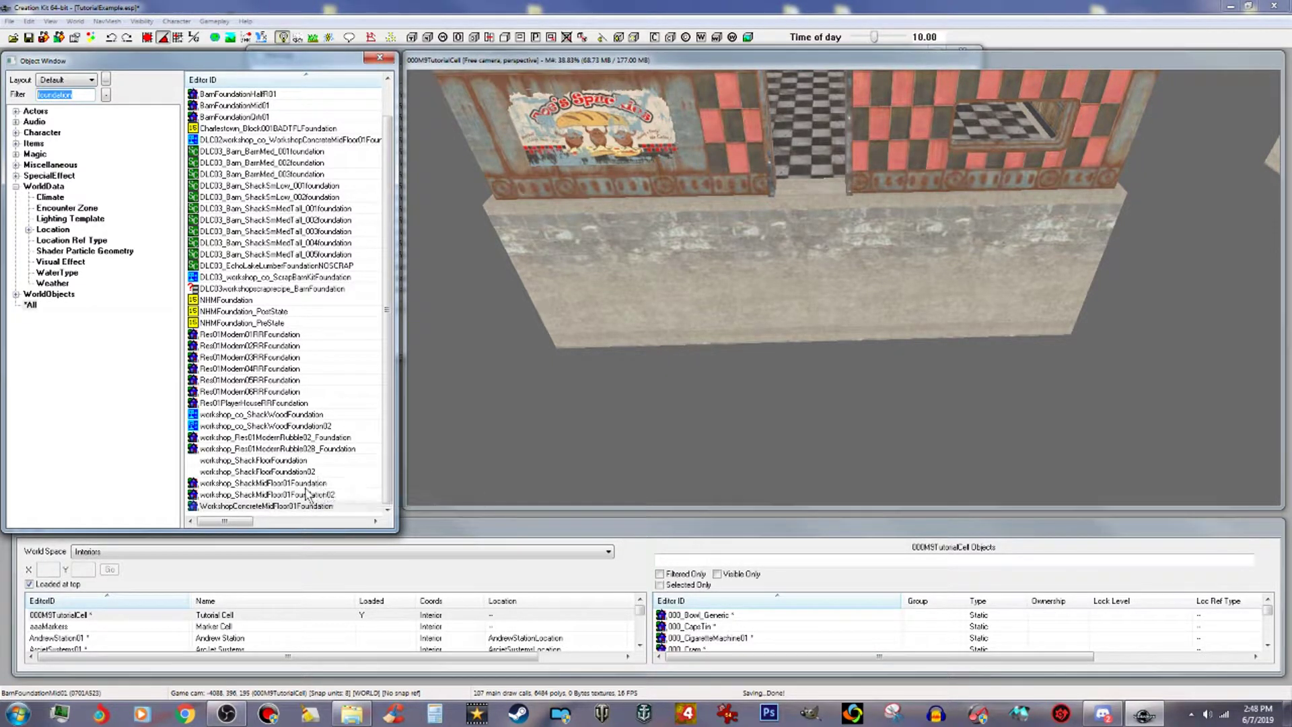
pyautogui.rightClick(304, 484)
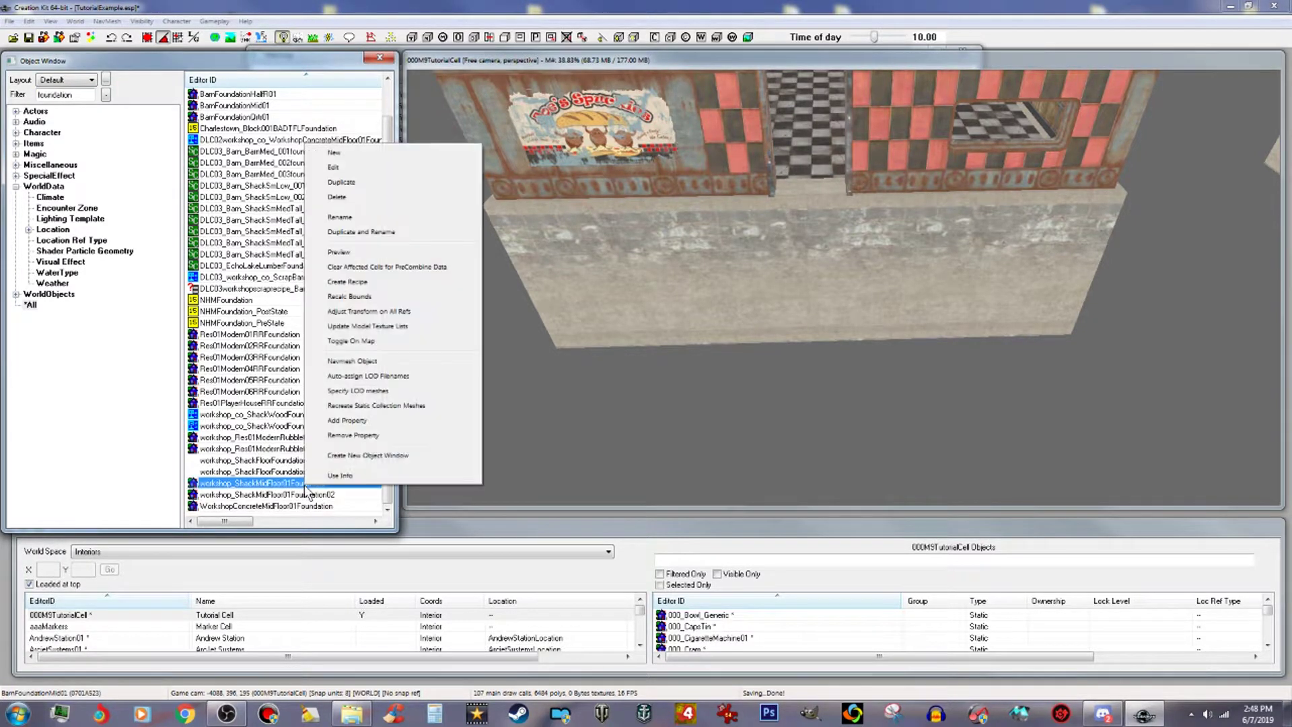
pyautogui.click(339, 252)
pyautogui.moveTo(778, 301); pyautogui.dragTo(772, 325)
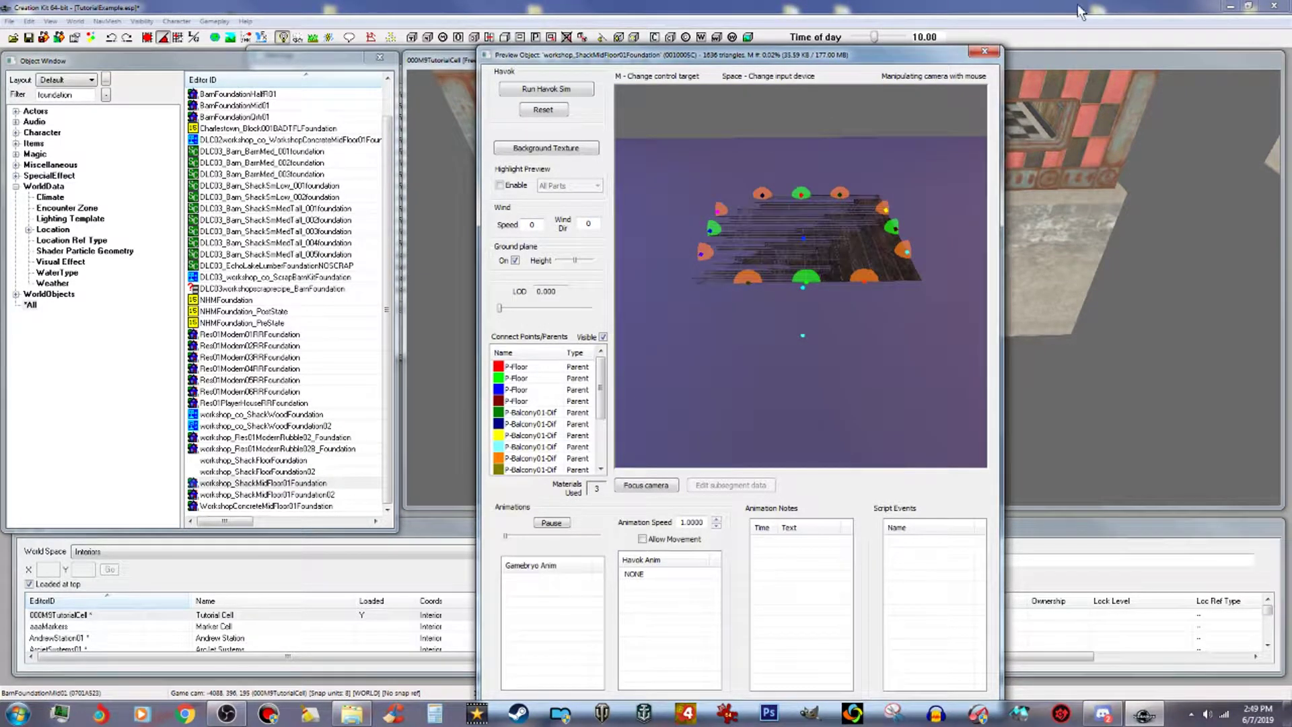
pyautogui.click(984, 52)
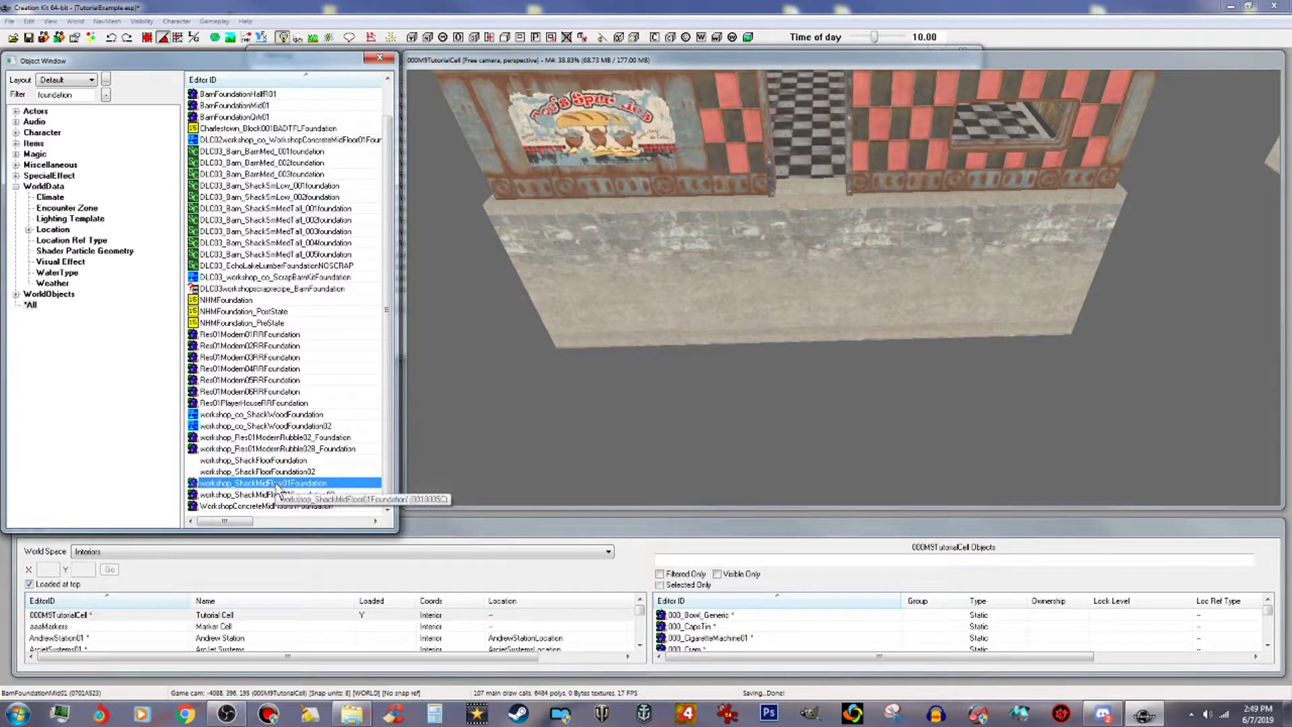
# Try out workshop_ShackMidFloor01Foundation at the front of the diner, and delete it.
pyautogui.moveTo(277, 484); pyautogui.dragTo(822, 222)
pyautogui.keyDown('shift'); pyautogui.moveTo(821, 222); pyautogui.dragTo(829, 250, button='middle'); pyautogui.keyUp('shift')
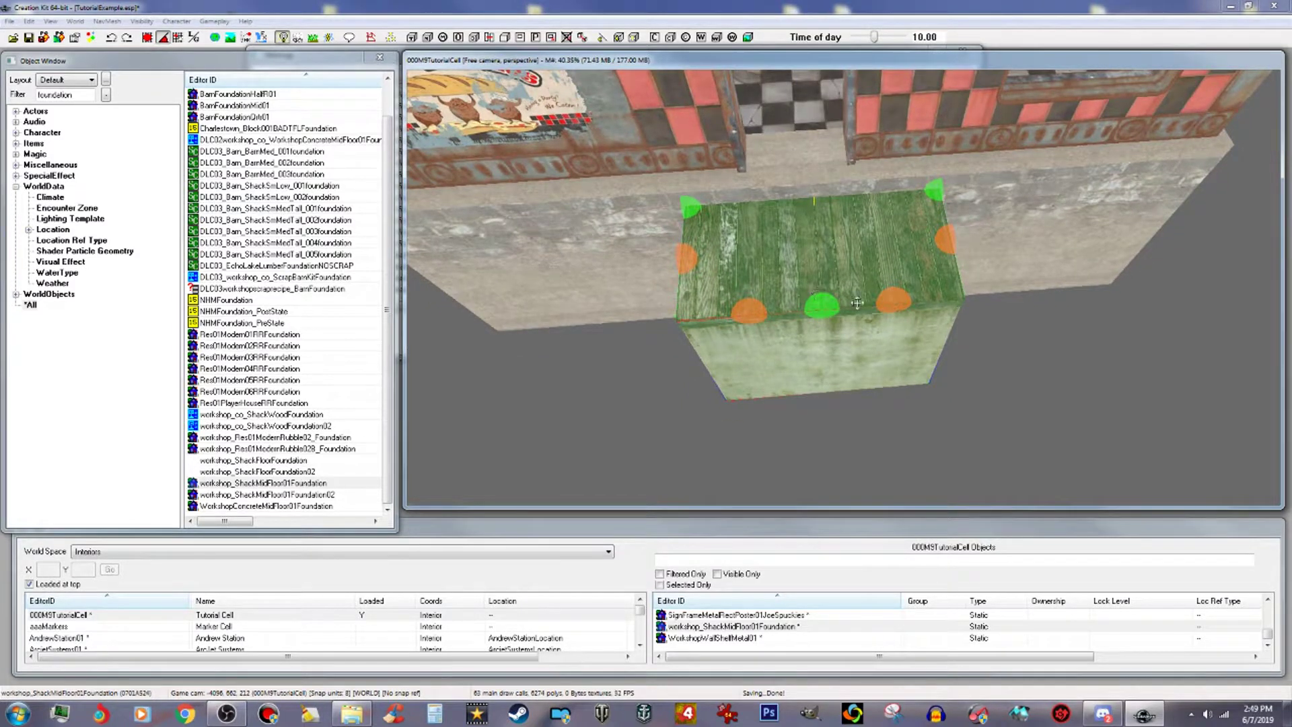
pyautogui.press('Delete')
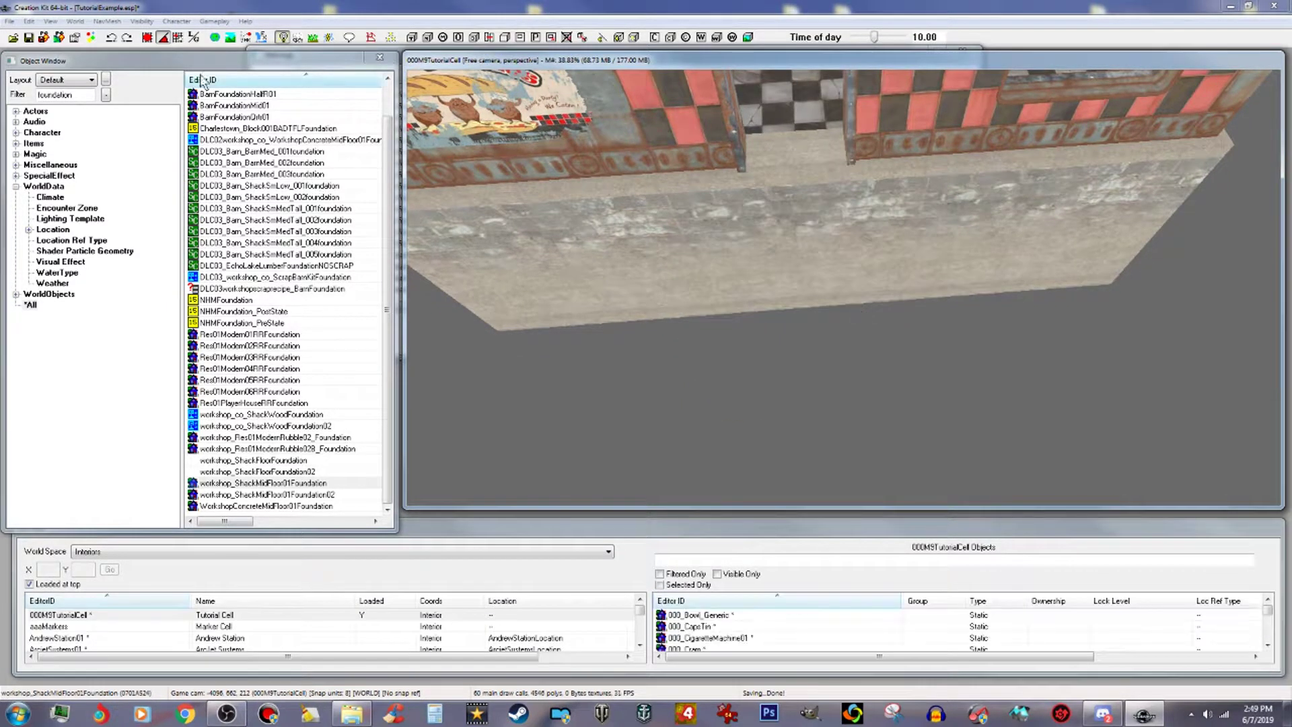
# Turn on grid snapping and place workshop_ShackMidFloor01Foundation in front of the diner's doorway.
pyautogui.click(147, 38)
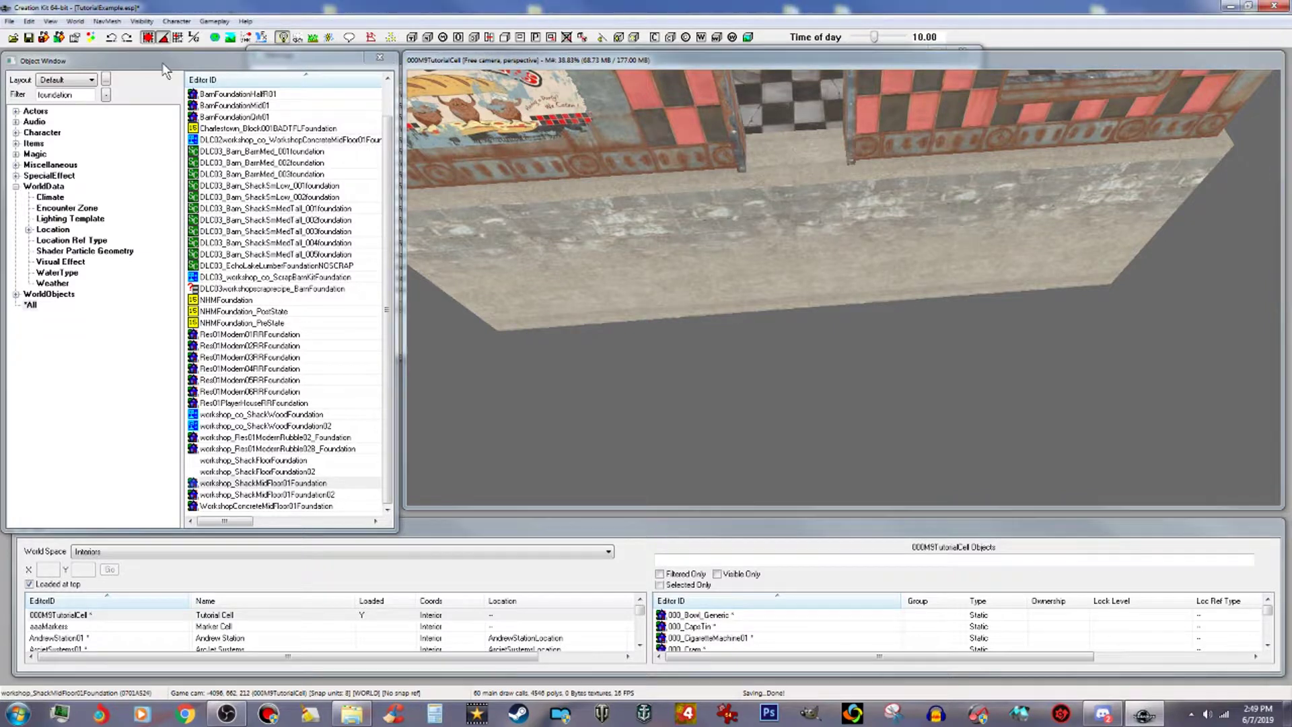
pyautogui.click(314, 483)
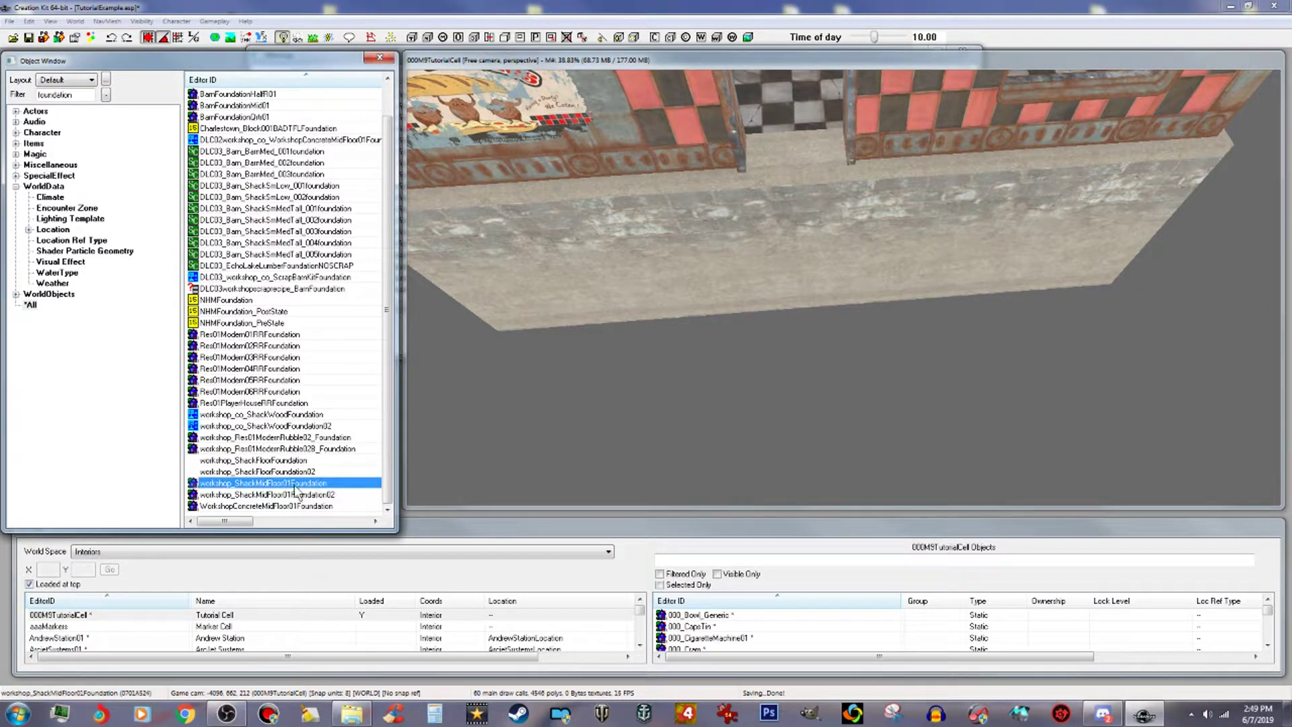
pyautogui.moveTo(297, 487); pyautogui.dragTo(794, 247)
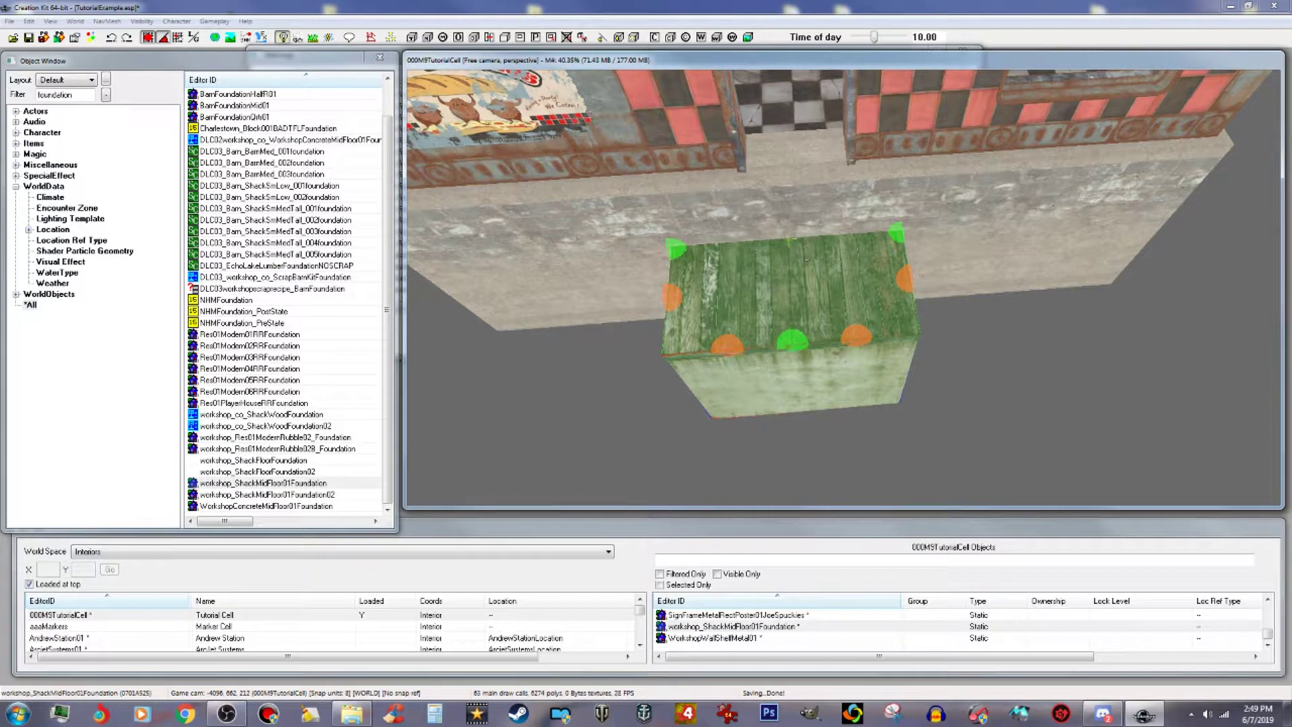
# Move the wooden foundation block so it sits centred below the doorway, flush against the front of the diner's base.
pyautogui.press('e')
pyautogui.moveTo(796, 262); pyautogui.dragTo(789, 205)
pyautogui.moveTo(788, 205)
pyautogui.mouseDown(button='middle')
pyautogui.moveTo(808, 209)
pyautogui.moveTo(755, 189)
pyautogui.moveTo(812, 202)
pyautogui.mouseUp(button='middle')
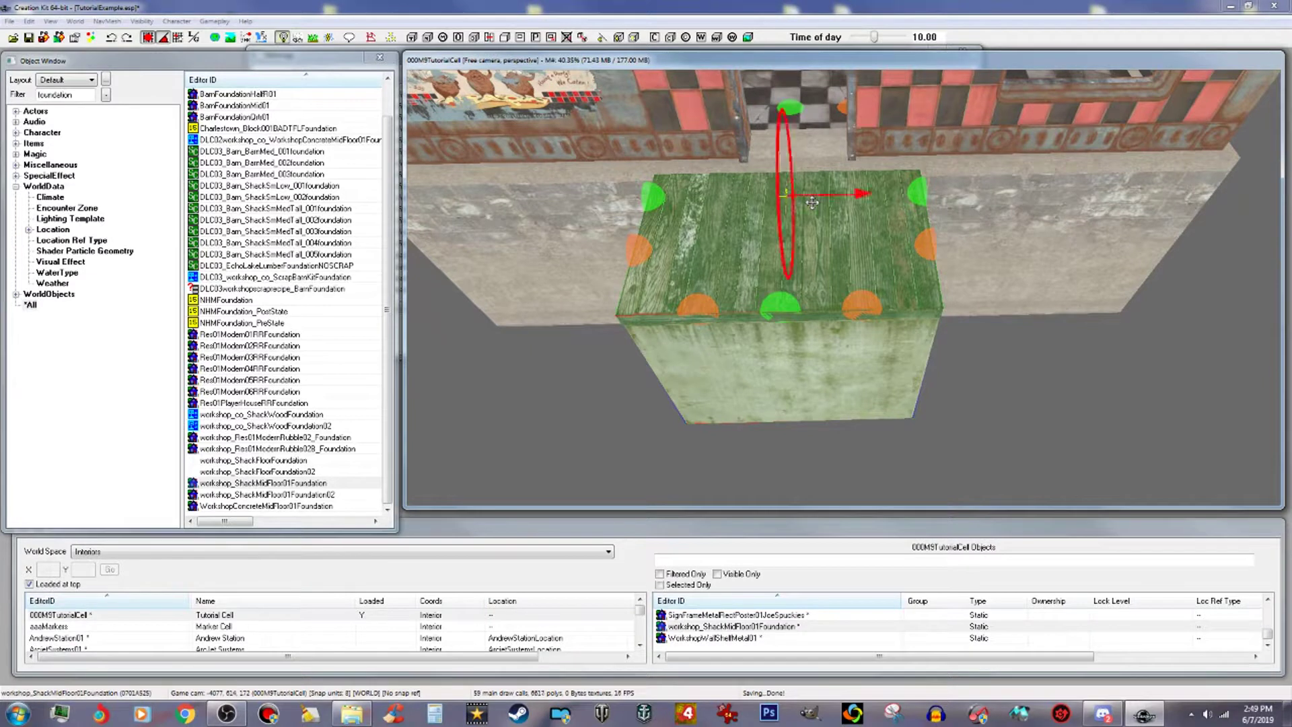
pyautogui.press('2')
pyautogui.moveTo(813, 203); pyautogui.dragTo(812, 235, button='middle')
pyautogui.moveTo(812, 236); pyautogui.dragTo(774, 272)
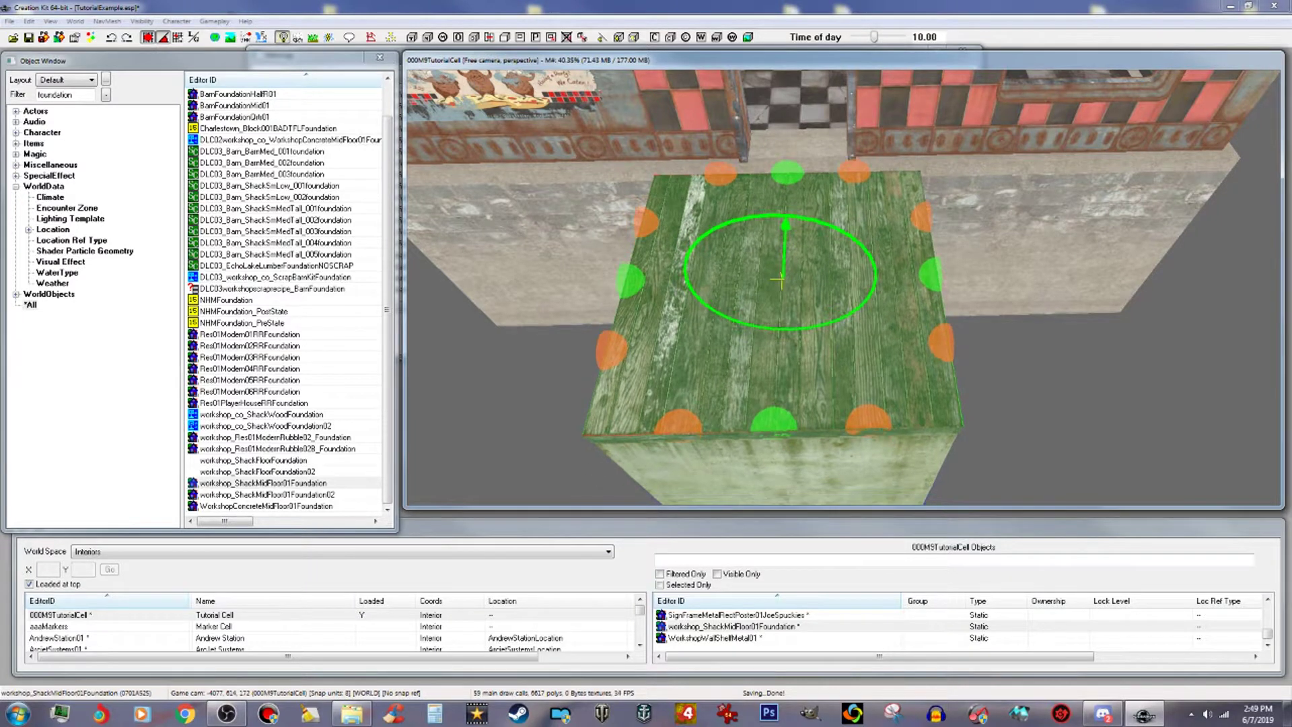
pyautogui.hotkey('ctrl', 'z')
pyautogui.moveTo(808, 307); pyautogui.dragTo(809, 302, button='middle')
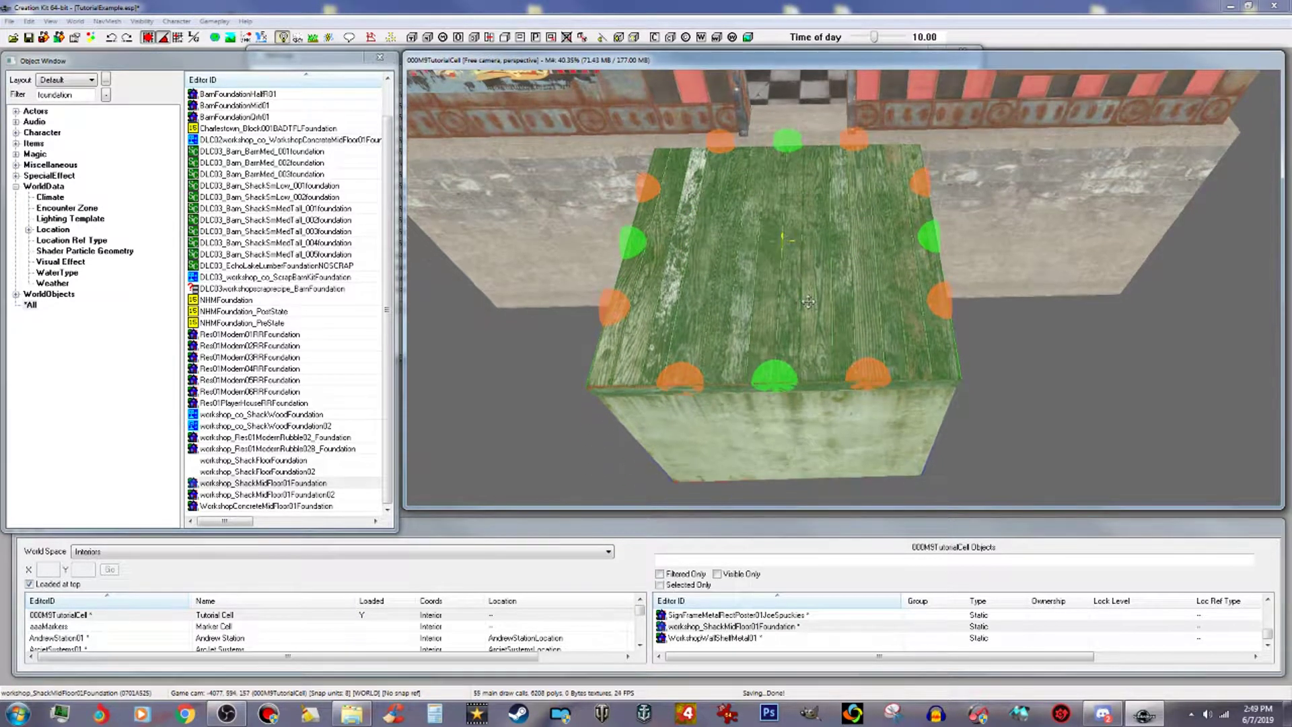
# Duplicate the wooden foundation block and place the copy edge to edge on its right, along the diner's front.
pyautogui.rightClick(806, 297)
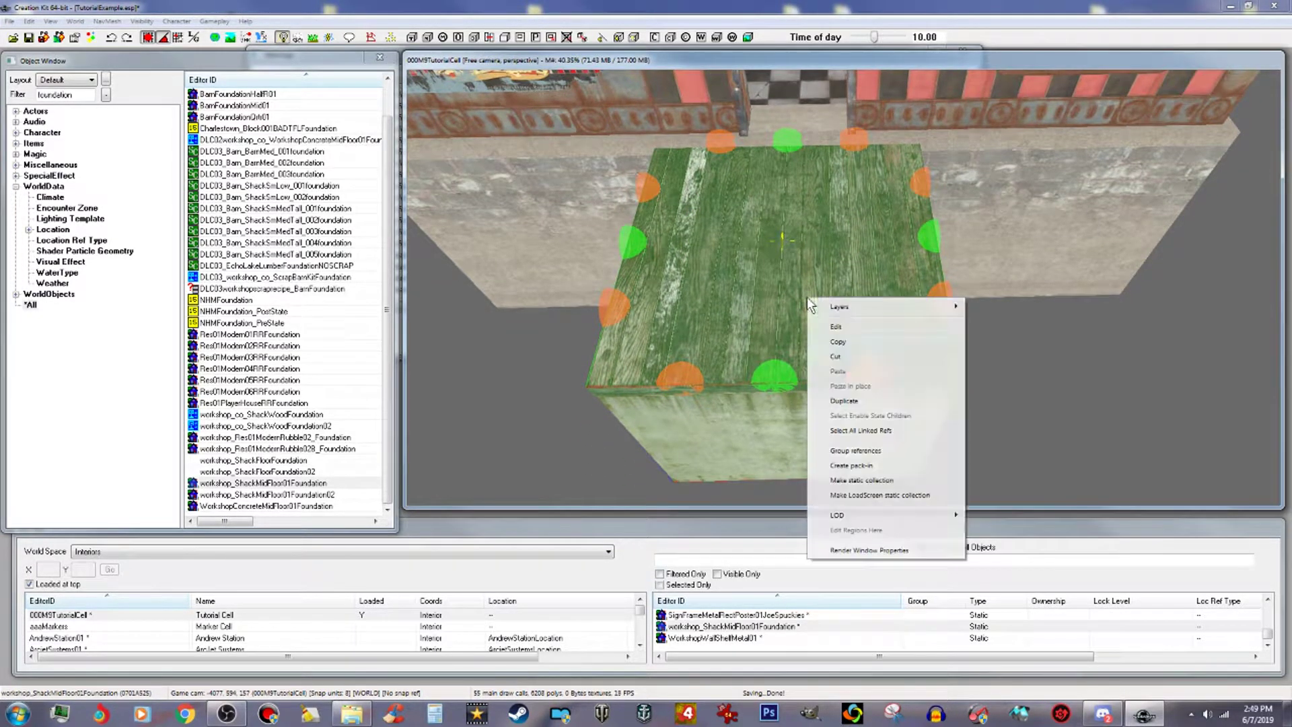
pyautogui.click(845, 402)
pyautogui.moveTo(811, 311); pyautogui.dragTo(1125, 306)
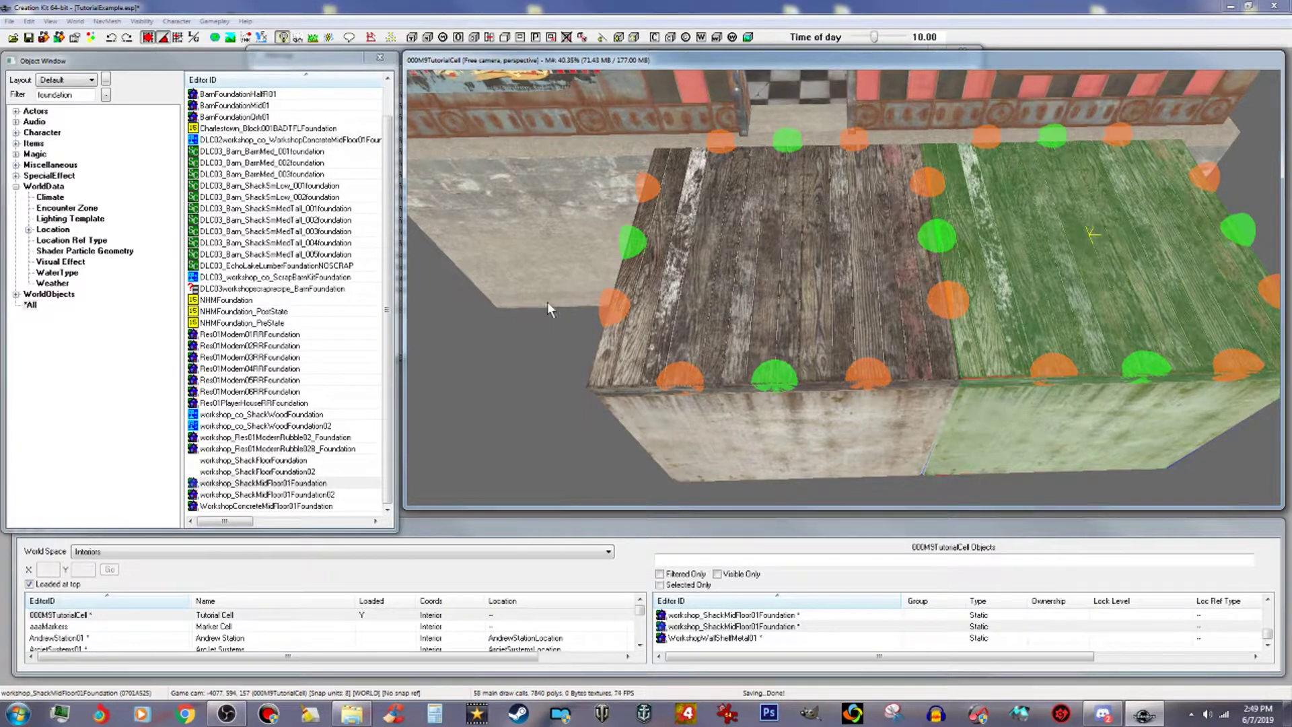
# Duplicate the middle foundation block and place the copy edge to edge on its left, completing a row of three.
pyautogui.click(710, 307)
pyautogui.rightClick(731, 291)
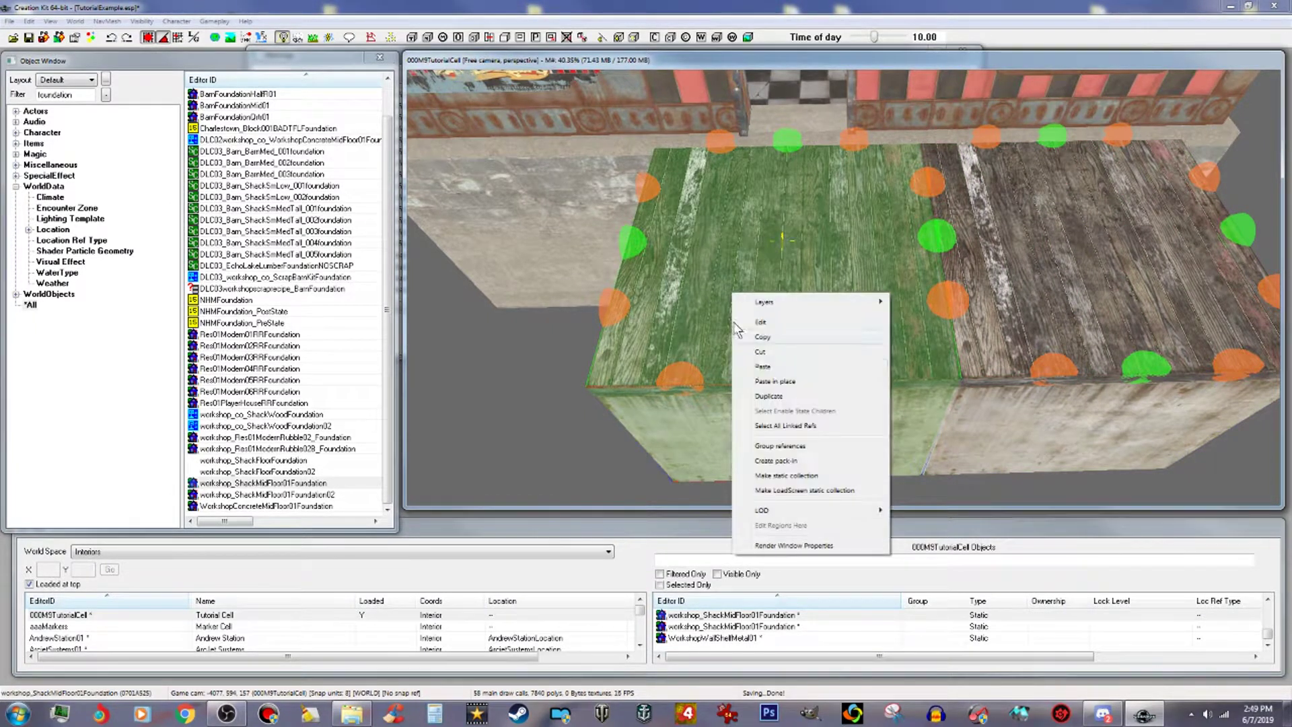
pyautogui.click(768, 393)
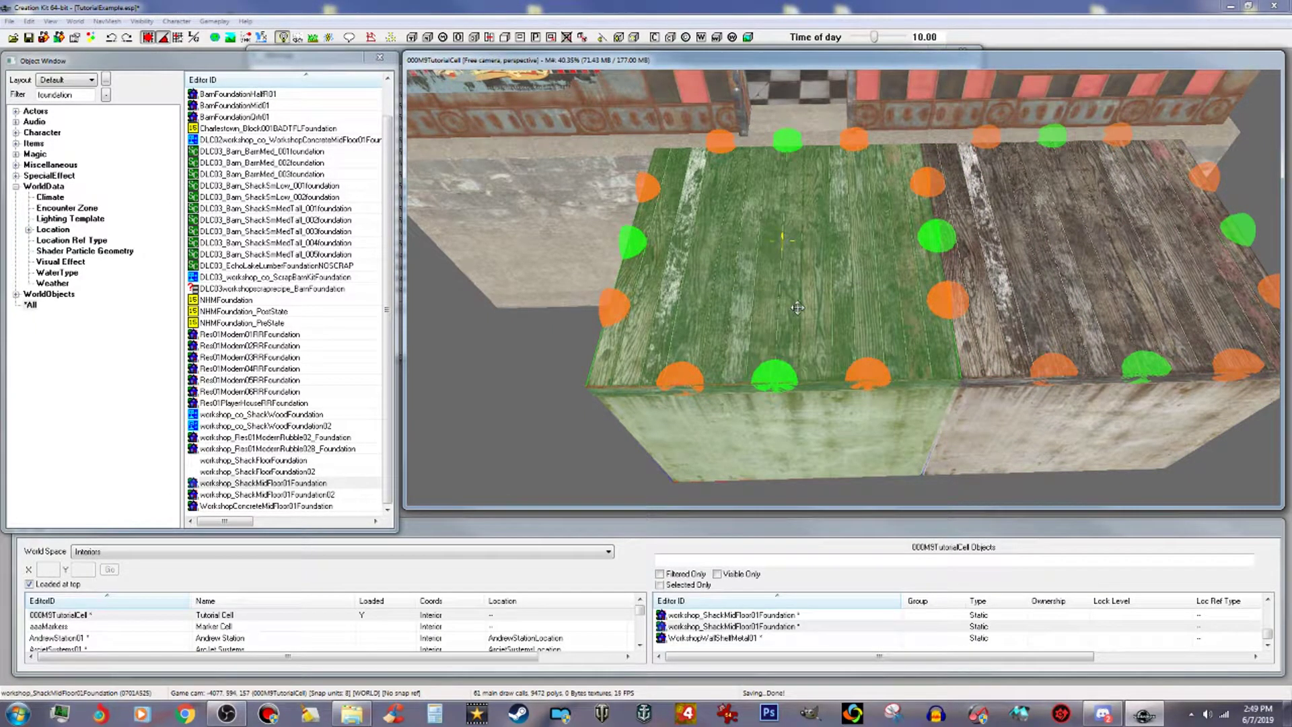
pyautogui.press('z')
pyautogui.press('x')
pyautogui.moveTo(798, 300); pyautogui.dragTo(455, 299)
pyautogui.scroll(-3, 455, 299)
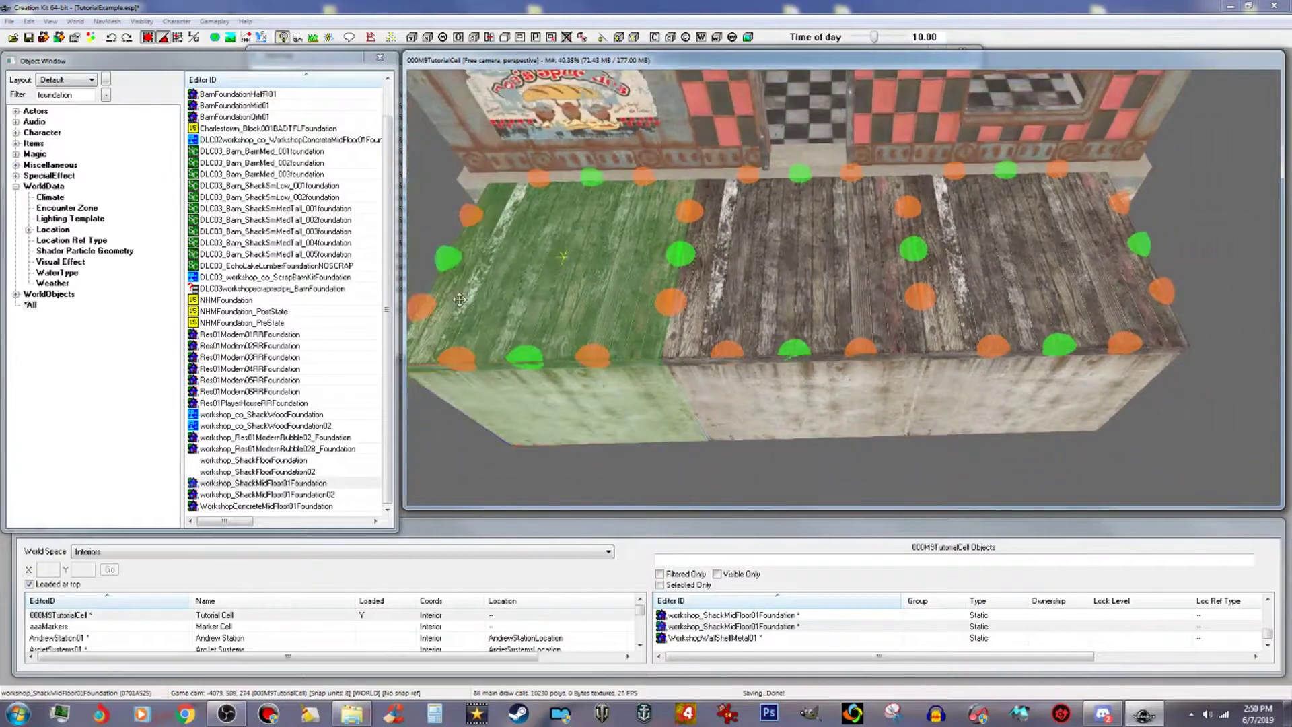
pyautogui.scroll(-3, 498, 306)
pyautogui.scroll(-5, 503, 284)
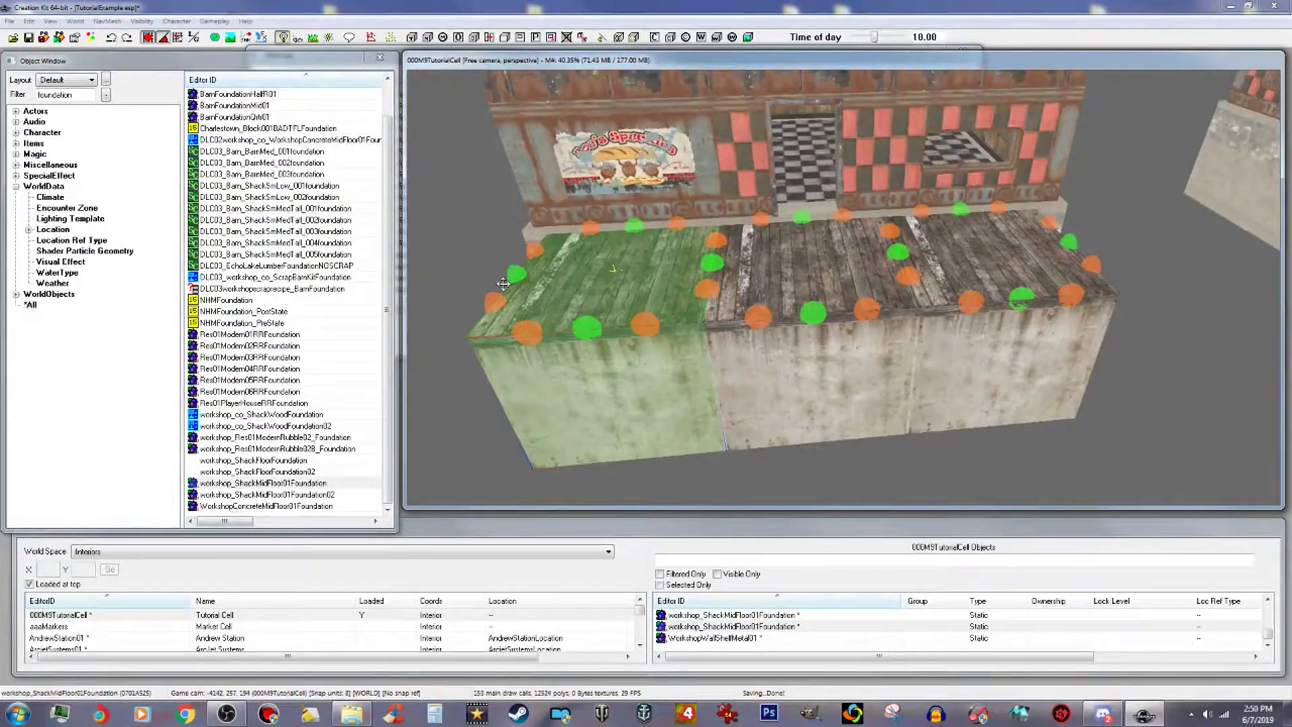
# Select all three wooden foundation blocks together and nudge the row slightly to the right along the diner's front.
pyautogui.moveTo(503, 284)
pyautogui.mouseDown(button='middle')
pyautogui.moveTo(489, 295)
pyautogui.moveTo(498, 306)
pyautogui.mouseUp(button='middle')
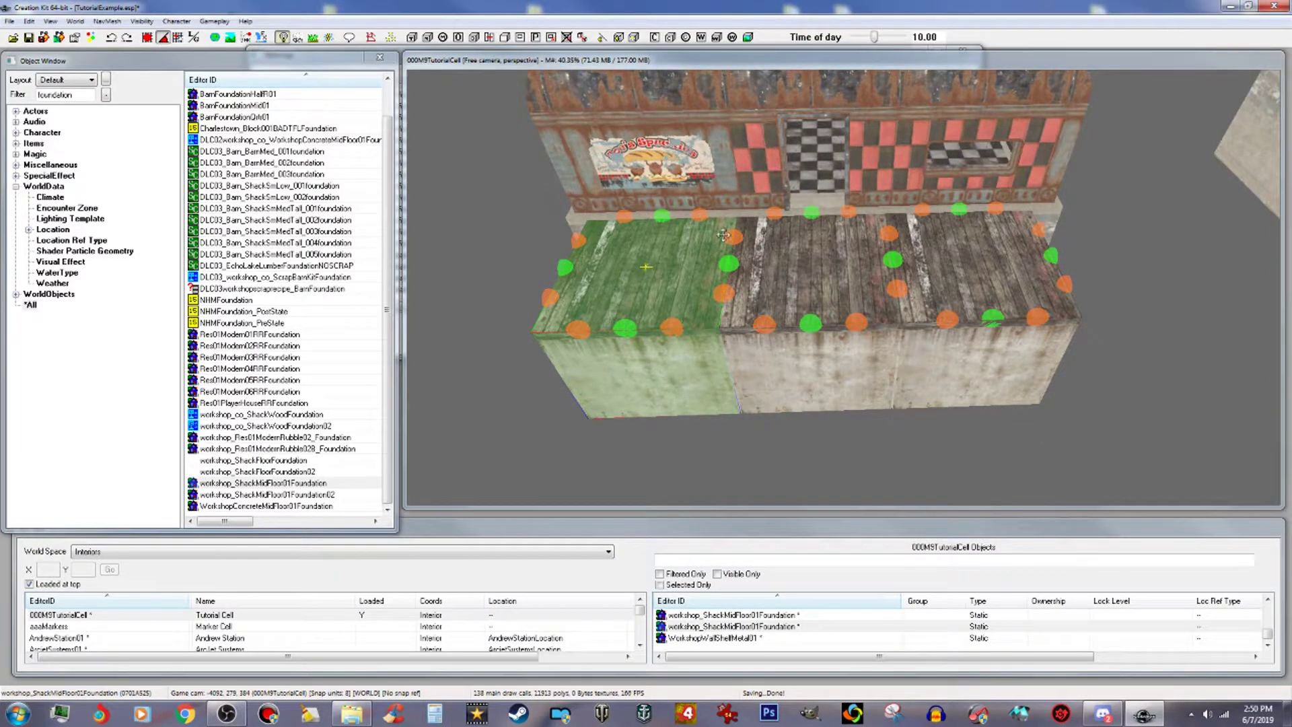
pyautogui.hotkey('ctrl', 'd')
pyautogui.moveTo(779, 281); pyautogui.dragTo(835, 294)
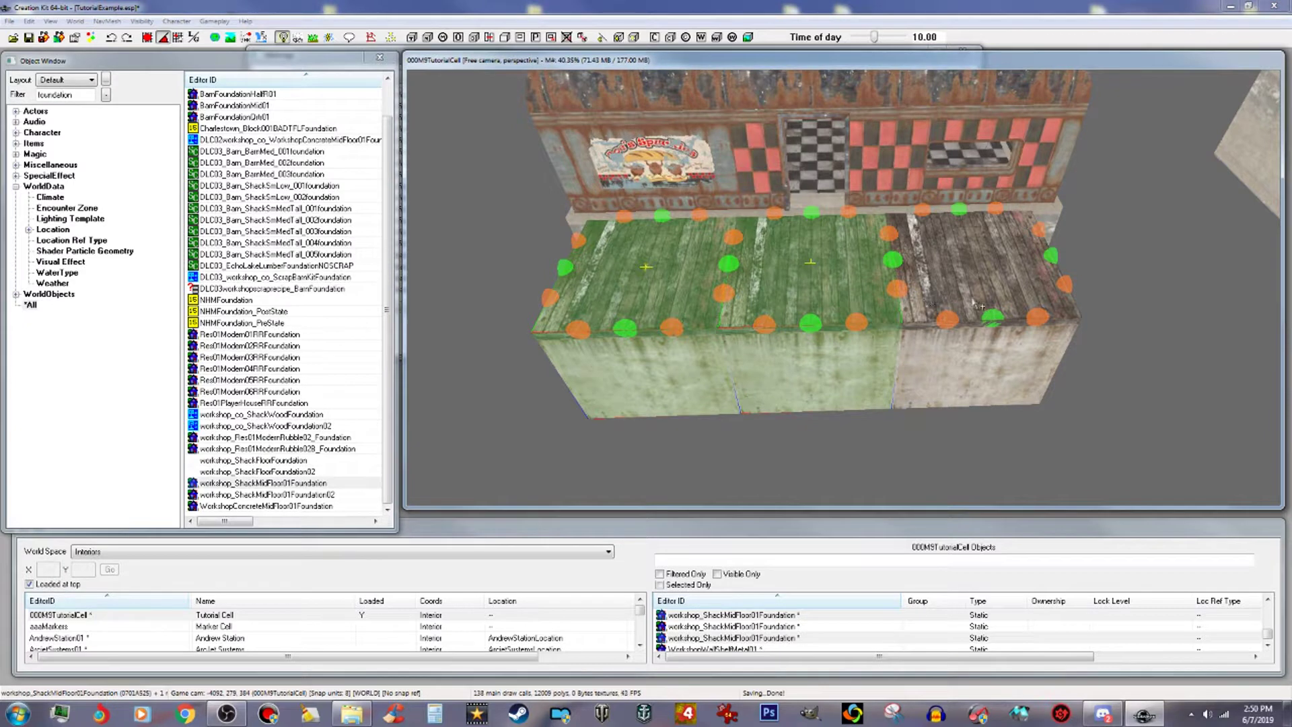
pyautogui.keyDown('ctrl'); pyautogui.click(974, 302); pyautogui.keyUp('ctrl')
pyautogui.press('e')
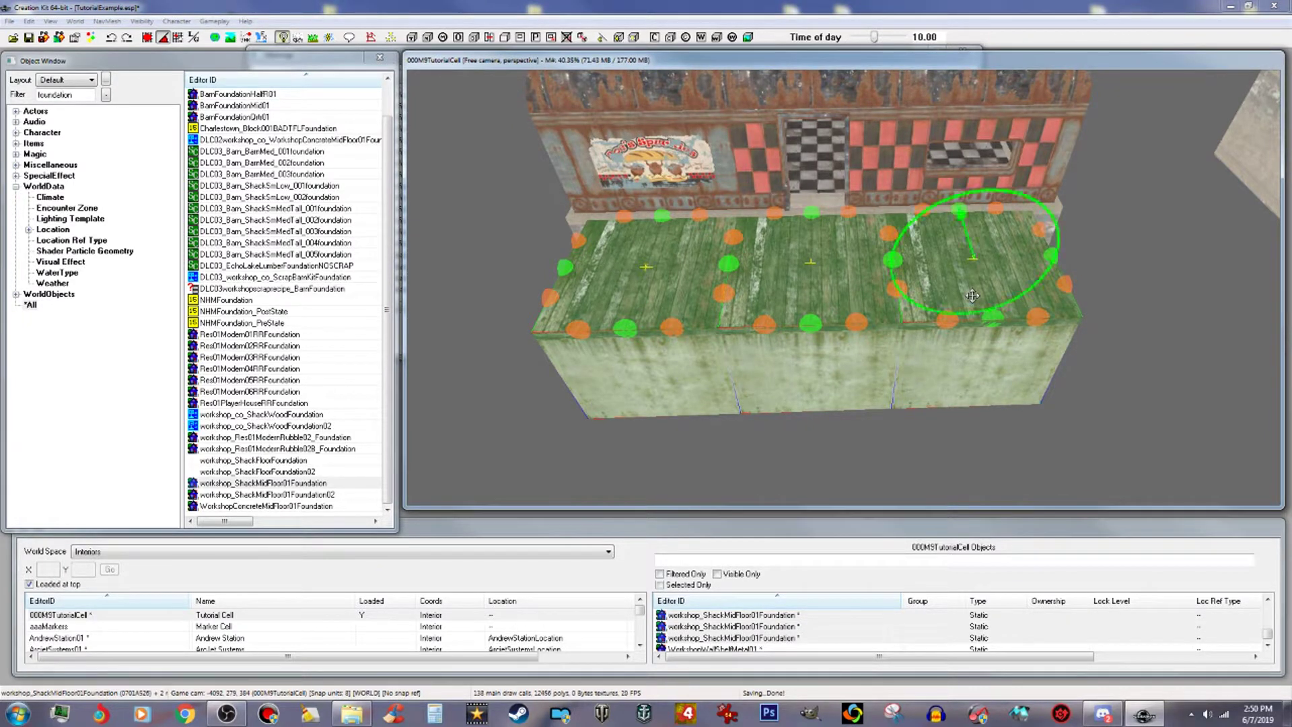
pyautogui.moveTo(972, 296); pyautogui.dragTo(977, 297)
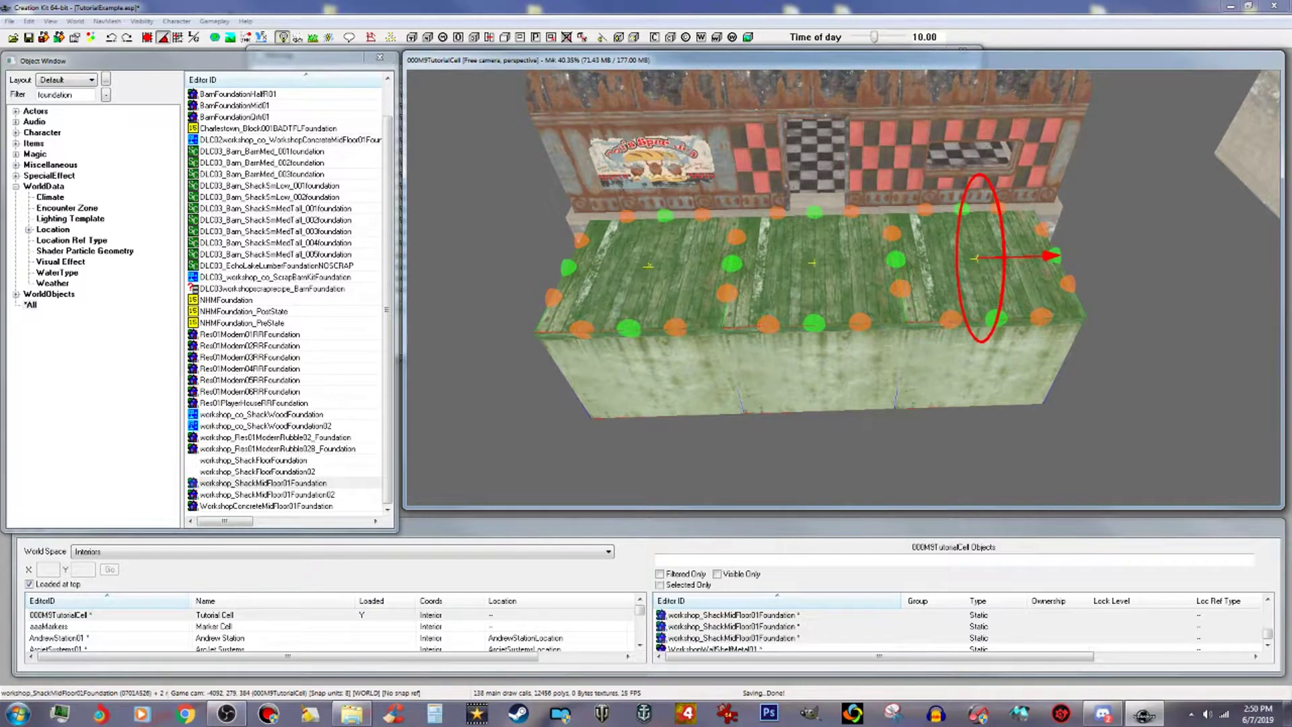
pyautogui.press('e')
pyautogui.keyDown('shift'); pyautogui.moveTo(977, 296); pyautogui.dragTo(940, 273, button='middle'); pyautogui.keyUp('shift')
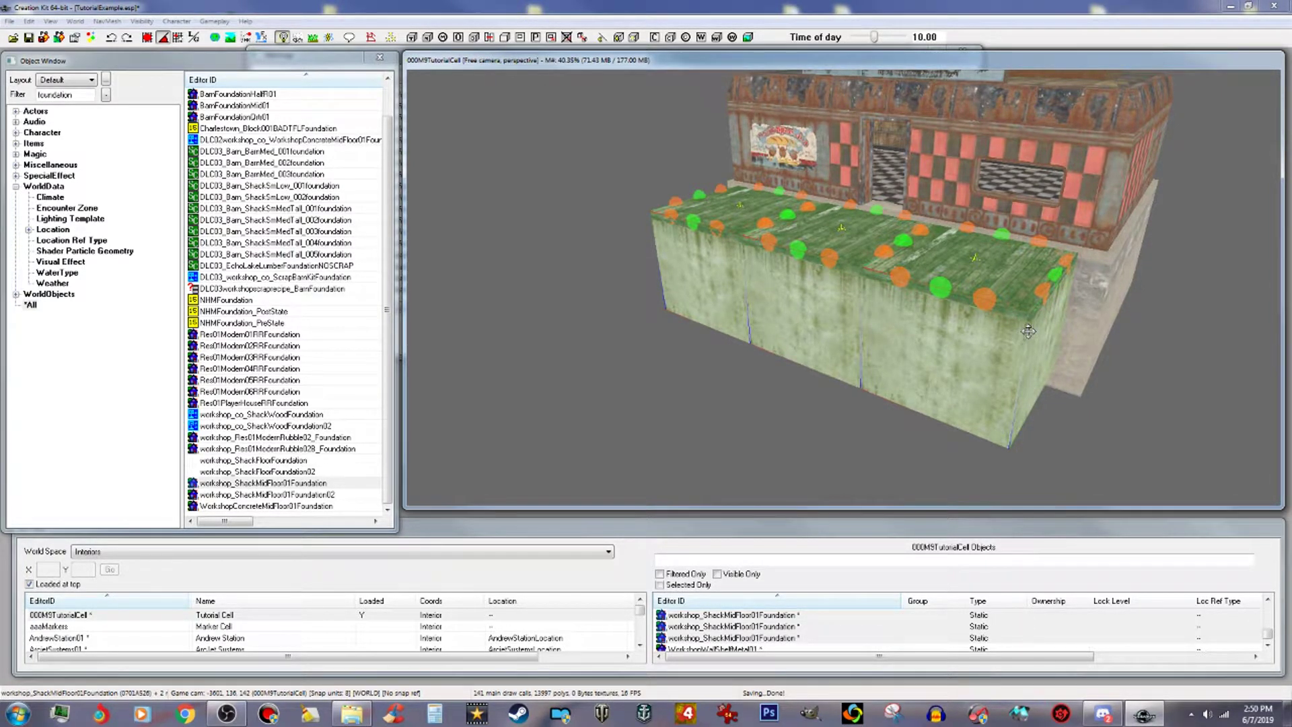
pyautogui.keyDown('shift'); pyautogui.moveTo(982, 296); pyautogui.dragTo(1023, 302, button='middle'); pyautogui.keyUp('shift')
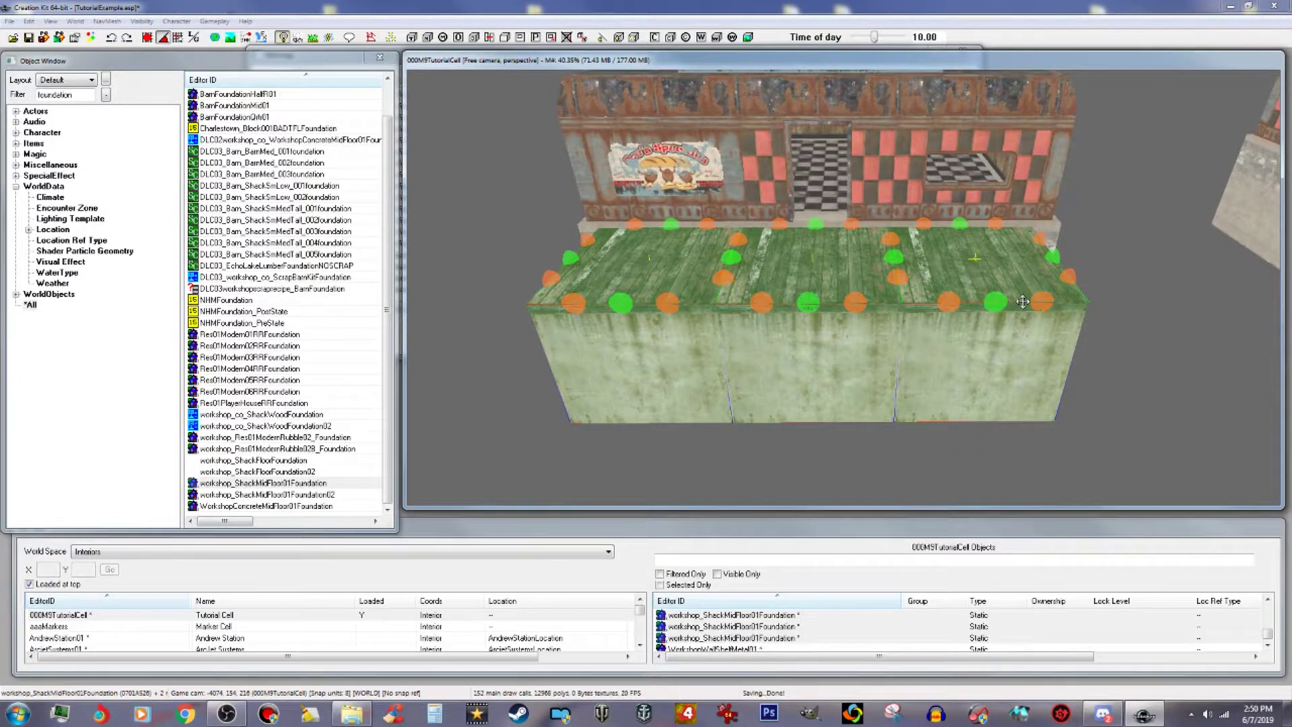
pyautogui.scroll(-4, 1022, 302)
pyautogui.moveTo(1023, 301)
pyautogui.keyDown('shift'); pyautogui.mouseDown(button='middle')
pyautogui.moveTo(1024, 287)
pyautogui.moveTo(1023, 311)
pyautogui.mouseUp(button='middle'); pyautogui.keyUp('shift')
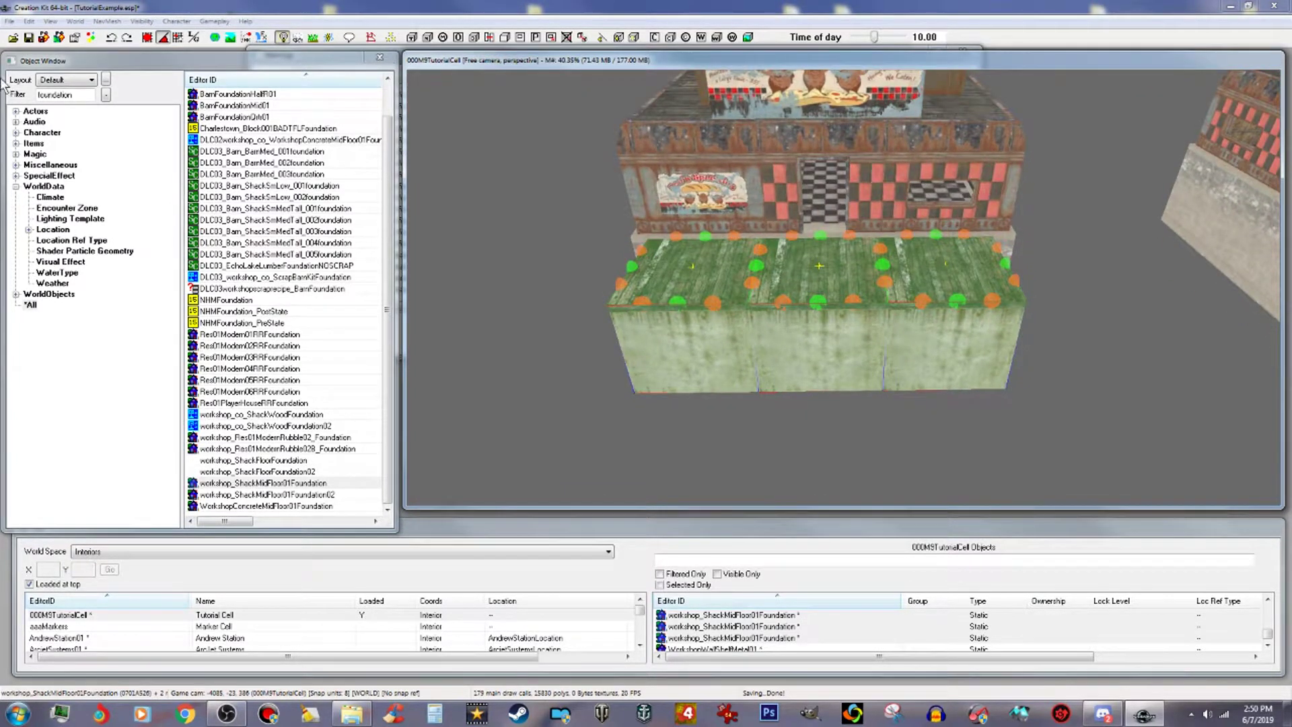
# Filter the object list by "stairs" and preview the BldBrickSmStairsBlock03 model.
pyautogui.doubleClick(85, 98)
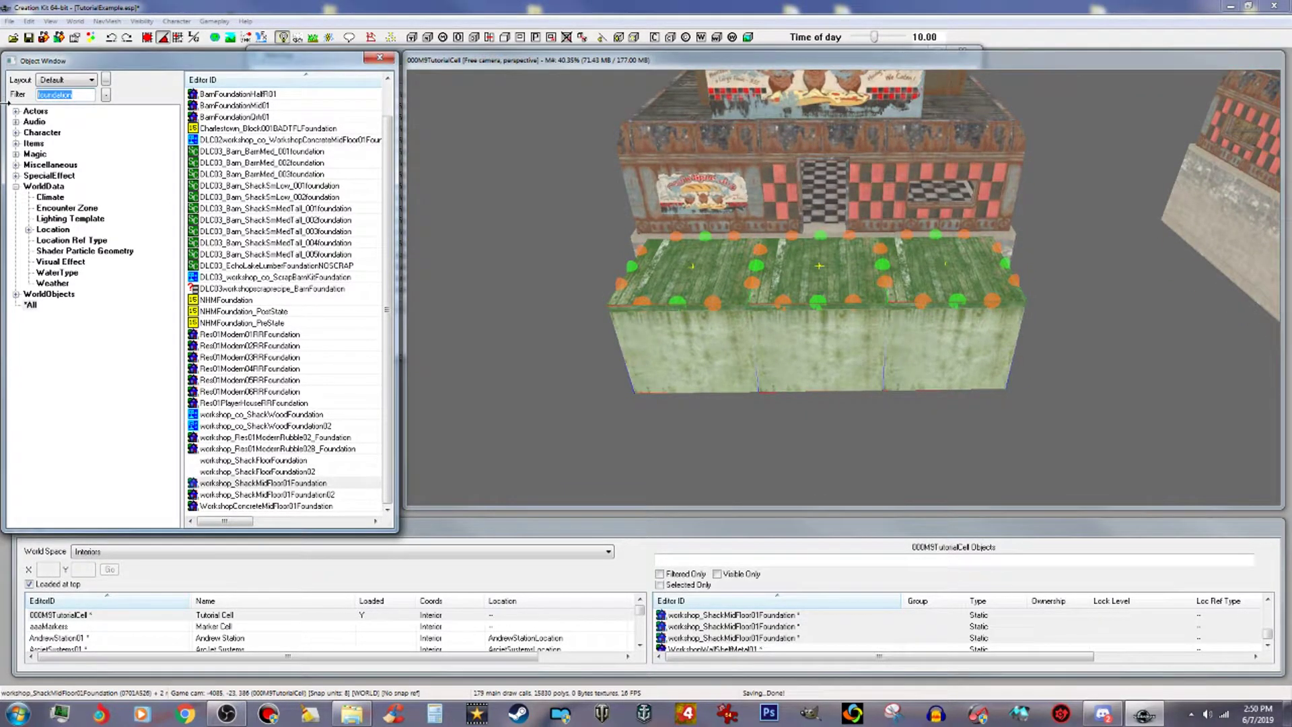
pyautogui.write('stairs')
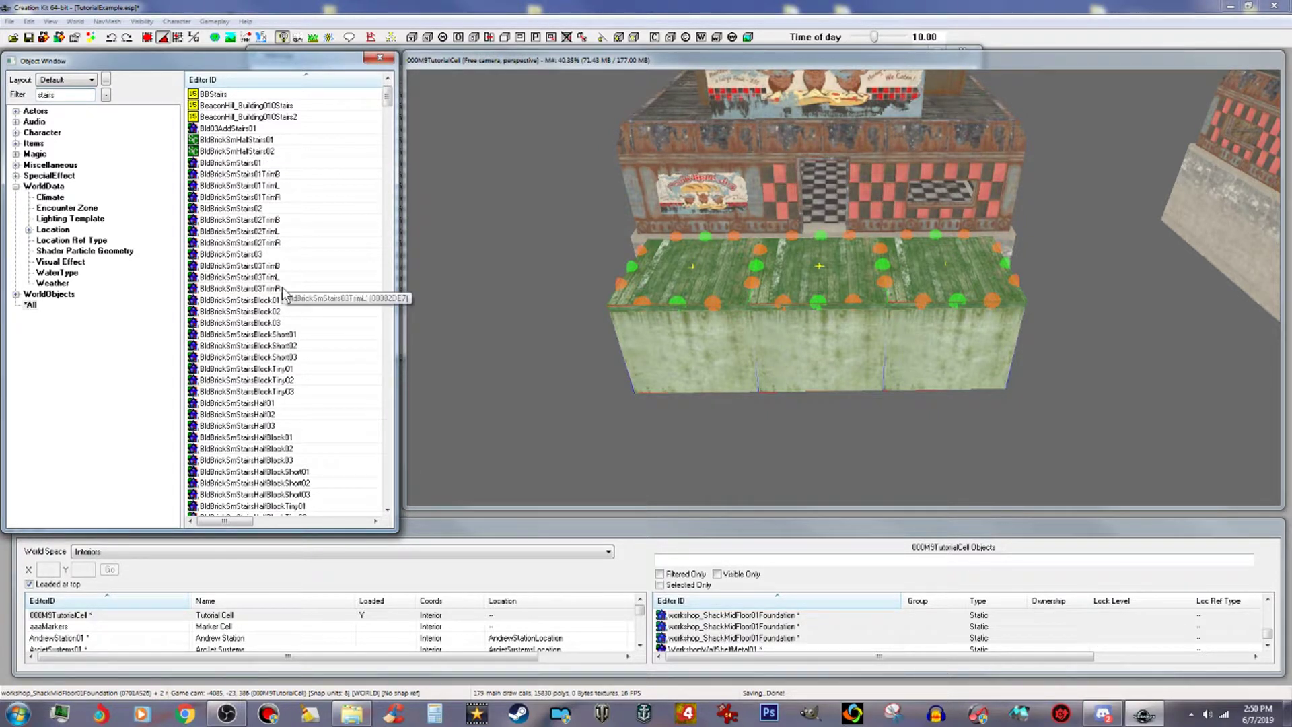
pyautogui.click(264, 324)
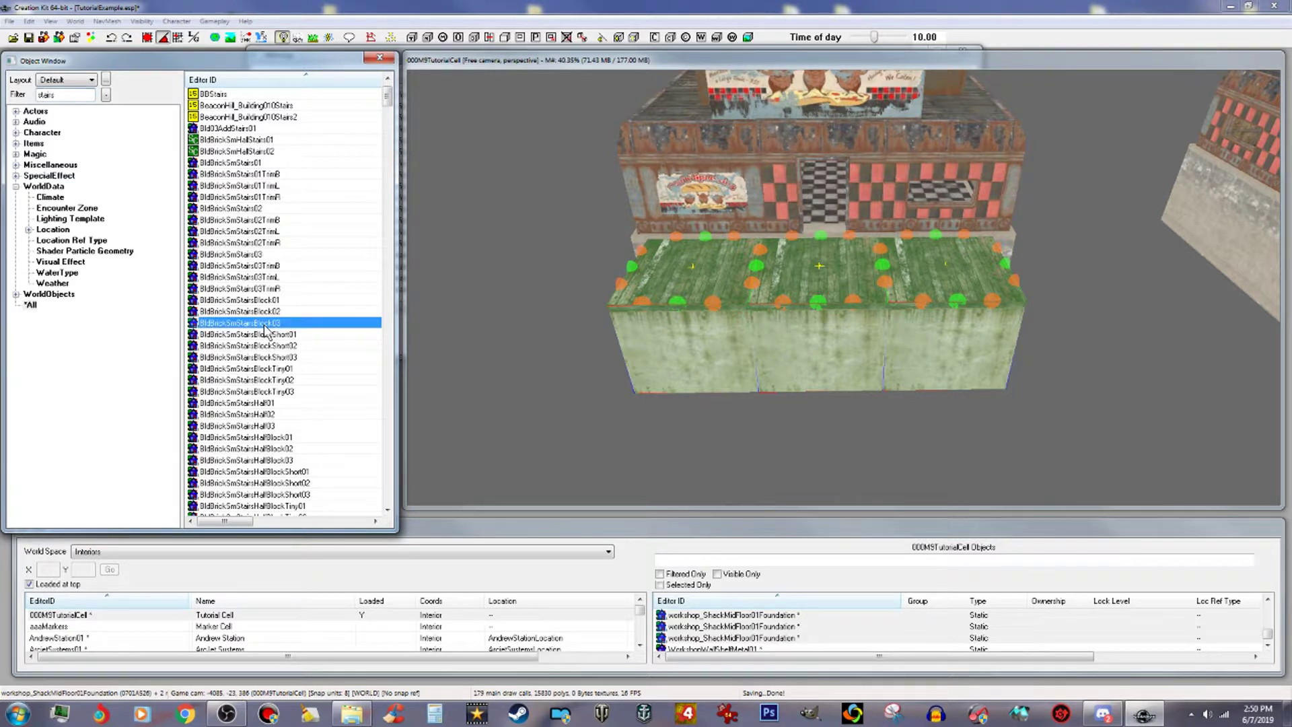
pyautogui.rightClick(266, 330)
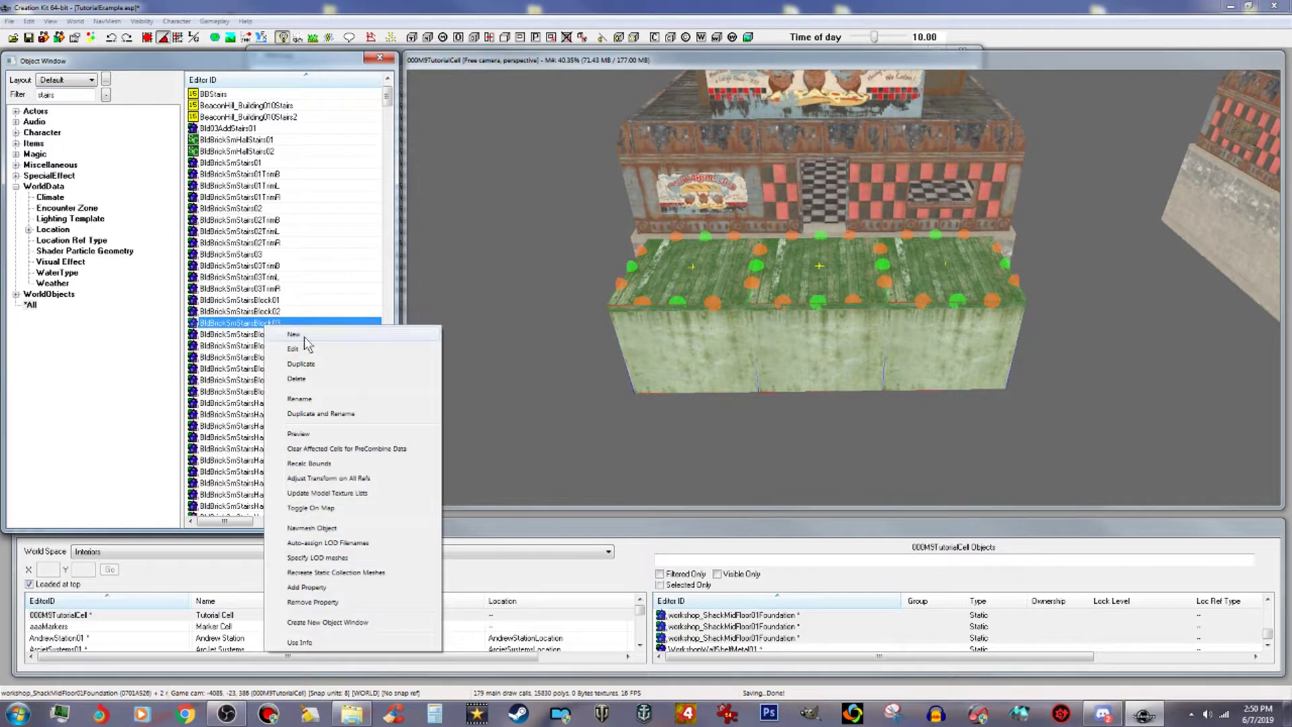
pyautogui.click(300, 434)
pyautogui.moveTo(687, 296); pyautogui.dragTo(810, 358)
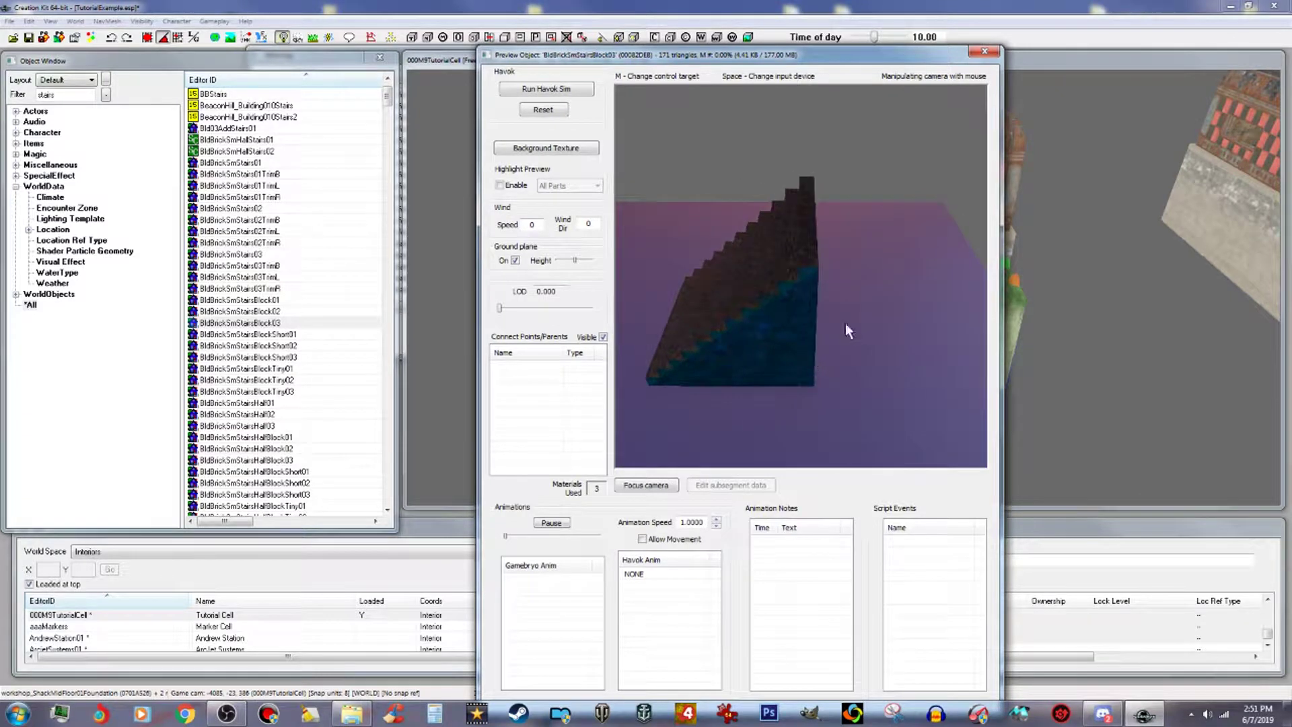
pyautogui.click(985, 52)
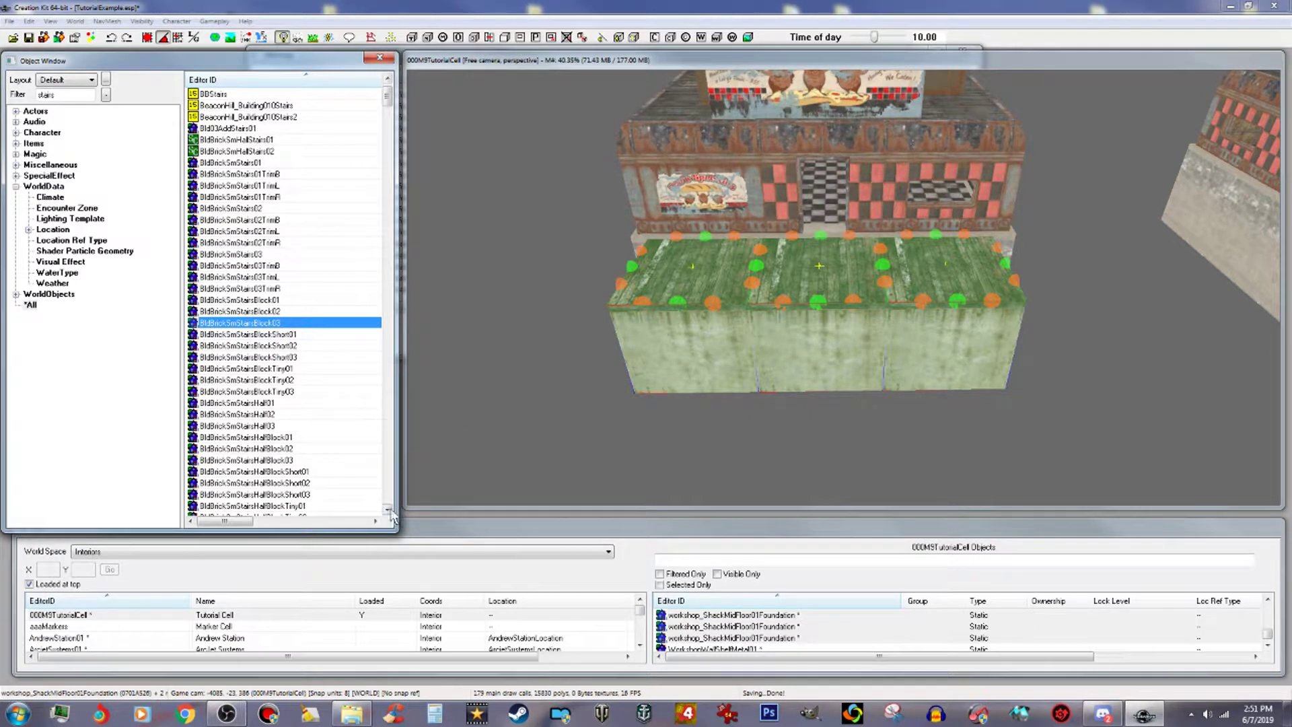
# Find BldConcSmStairsBlock01 among the stair objects and preview its model from the side.
pyautogui.scroll(-5, 389, 511)
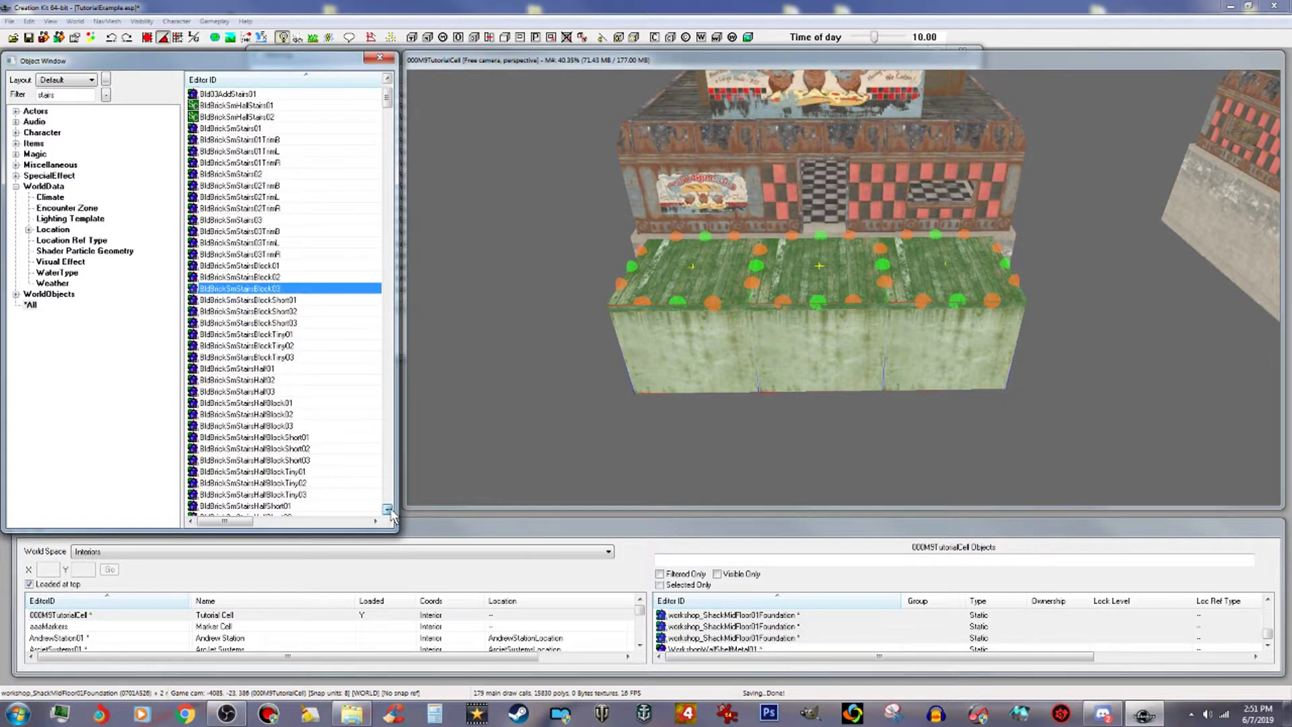
pyautogui.scroll(-7, 389, 512)
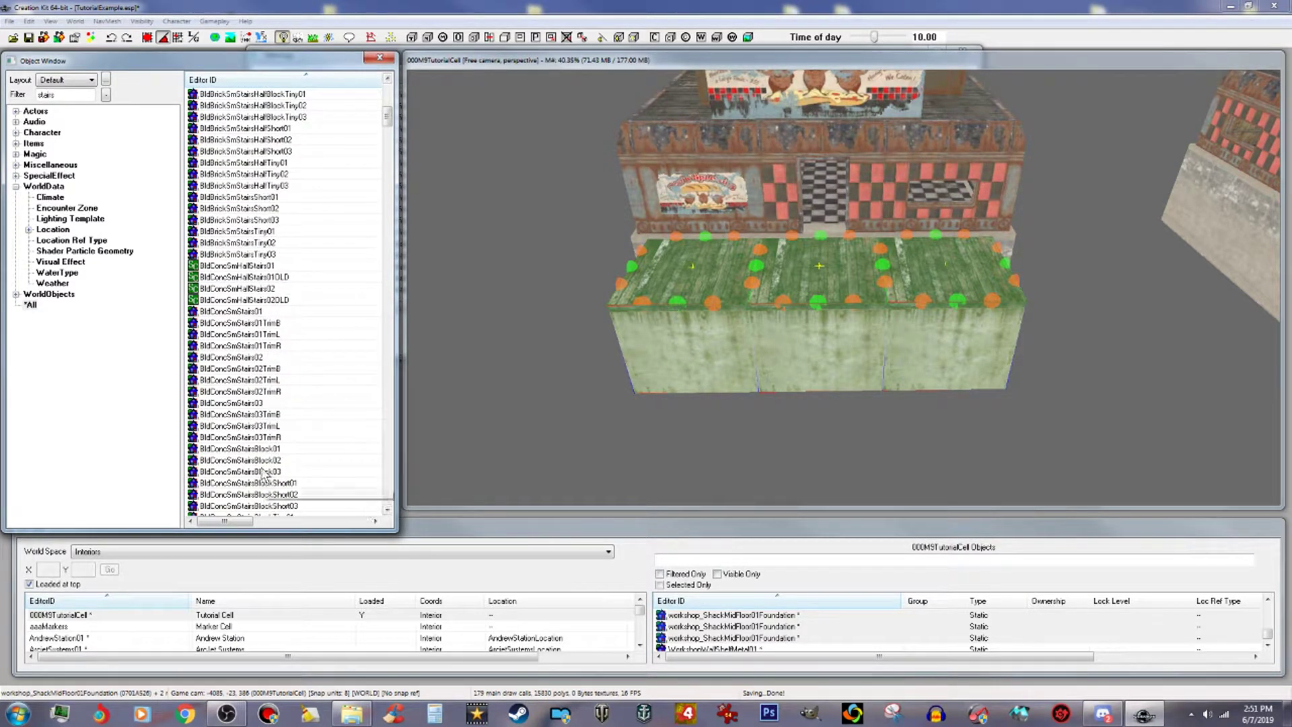
pyautogui.click(272, 449)
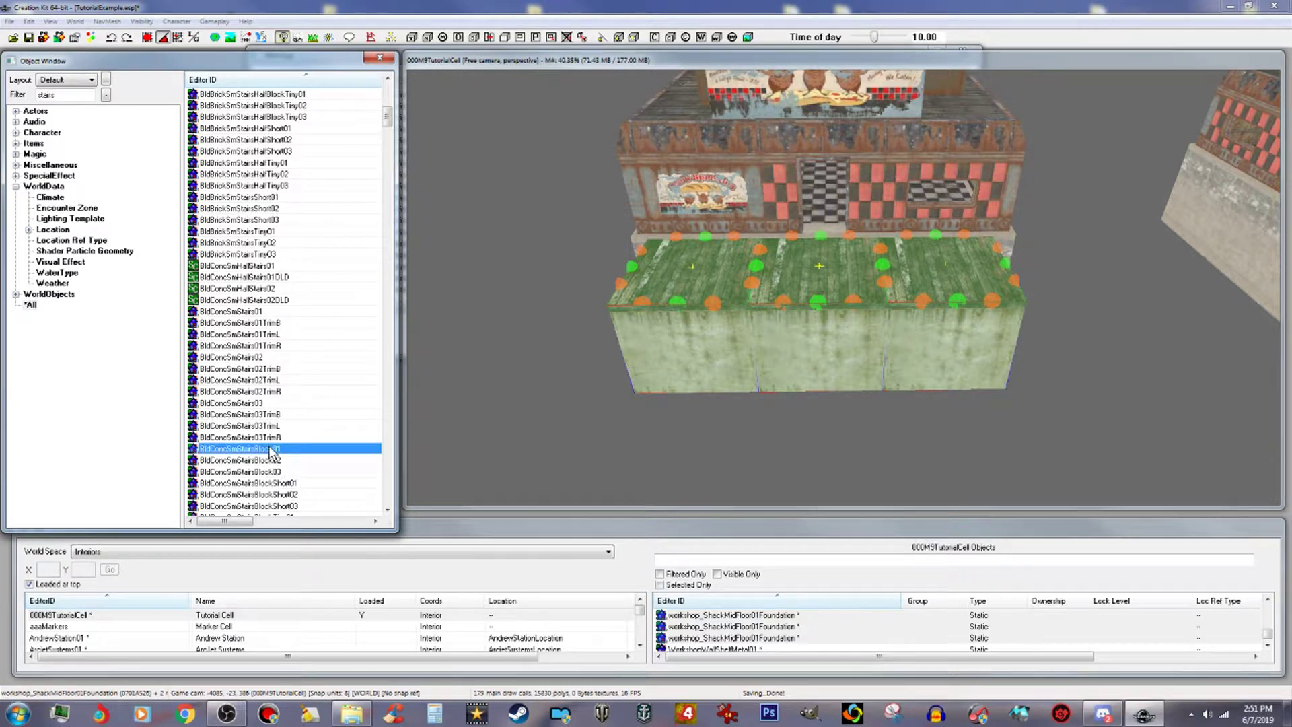
pyautogui.rightClick(271, 449)
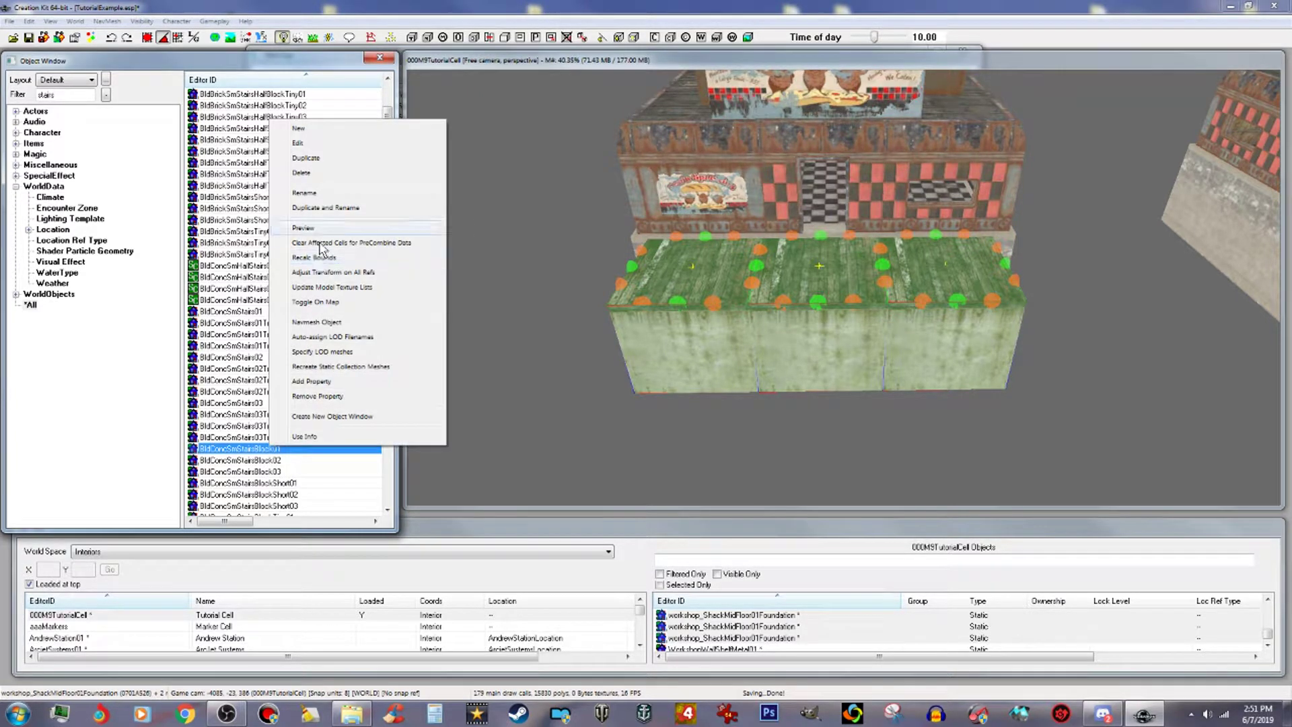
pyautogui.click(303, 228)
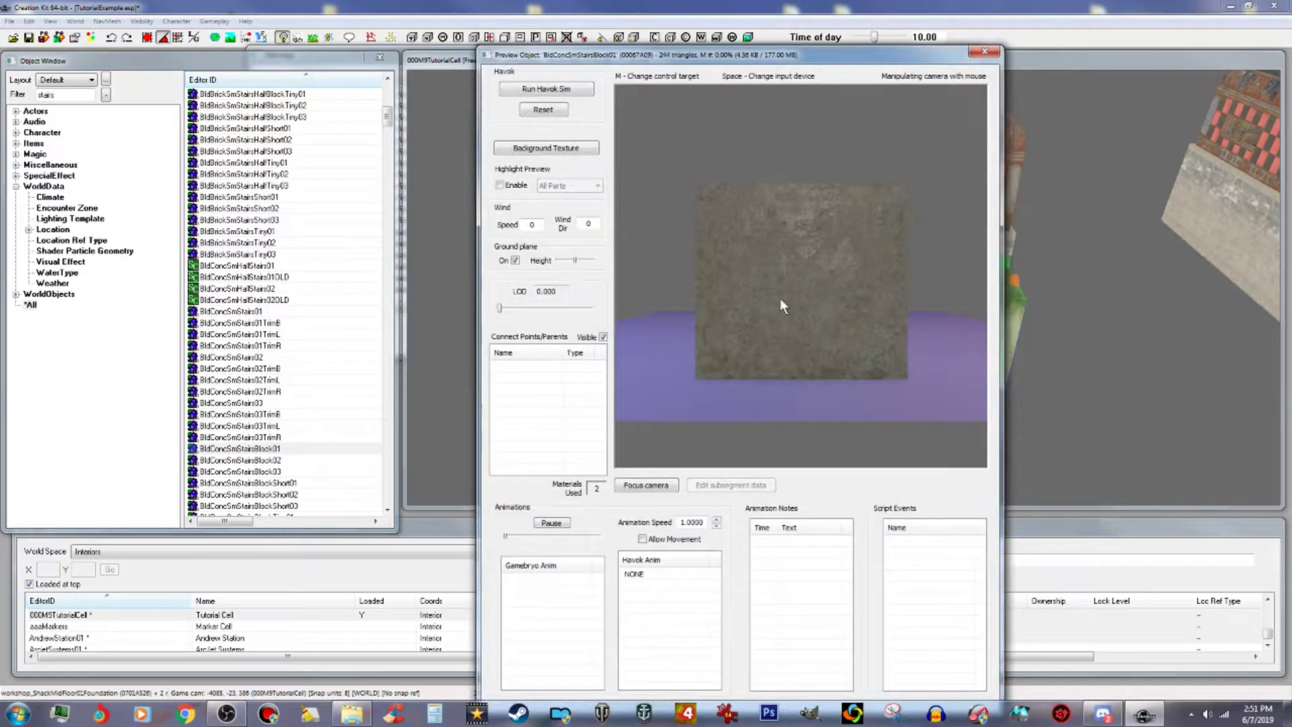
pyautogui.moveTo(781, 298); pyautogui.dragTo(883, 309)
pyautogui.click(985, 52)
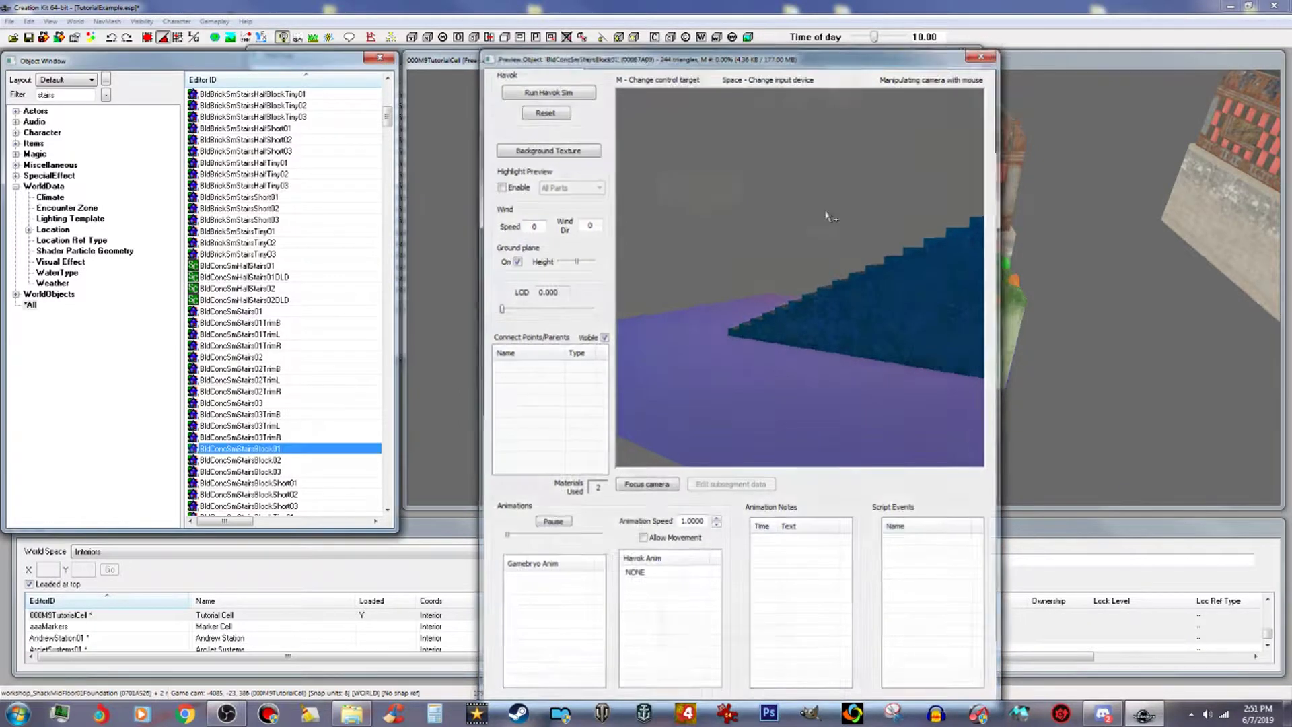
# Place BldConcSmStairsBlock01 before the middle foundation block, turned so its steps descend away from the diner, and lower it to platform height.
pyautogui.moveTo(230, 450); pyautogui.dragTo(827, 318)
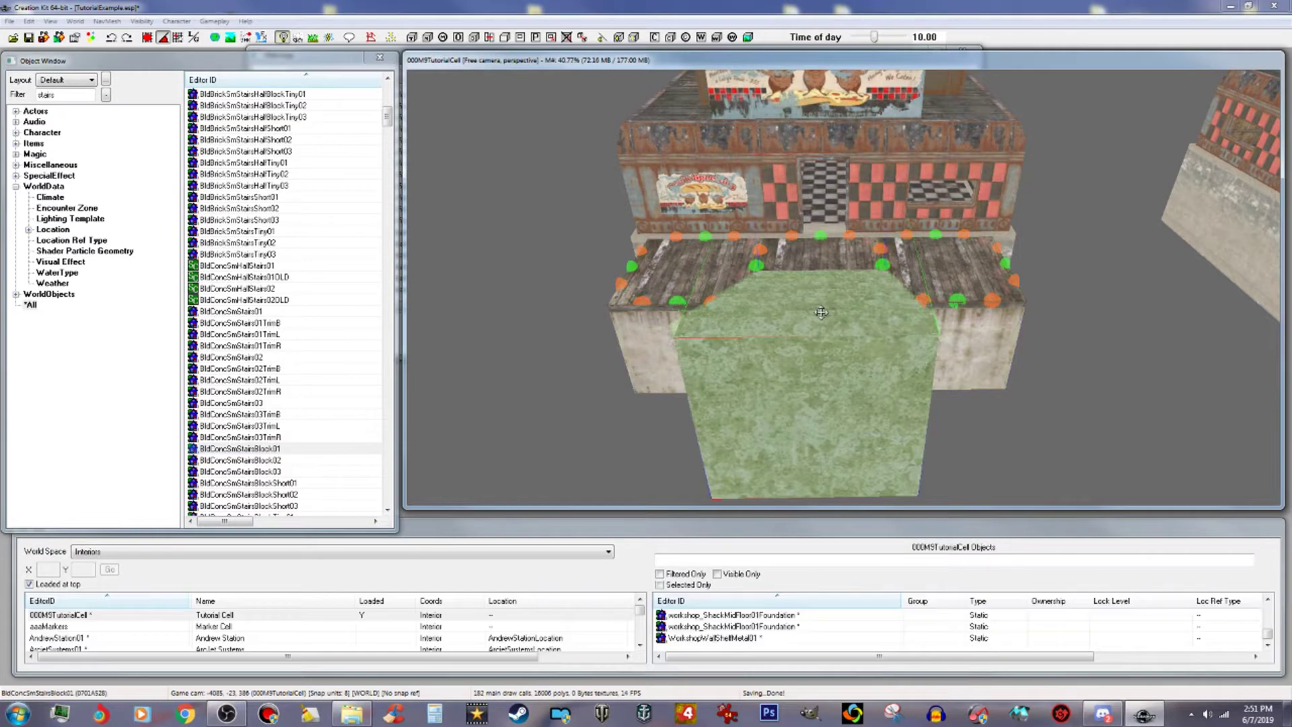
pyautogui.moveTo(821, 323); pyautogui.dragTo(909, 323, button='right')
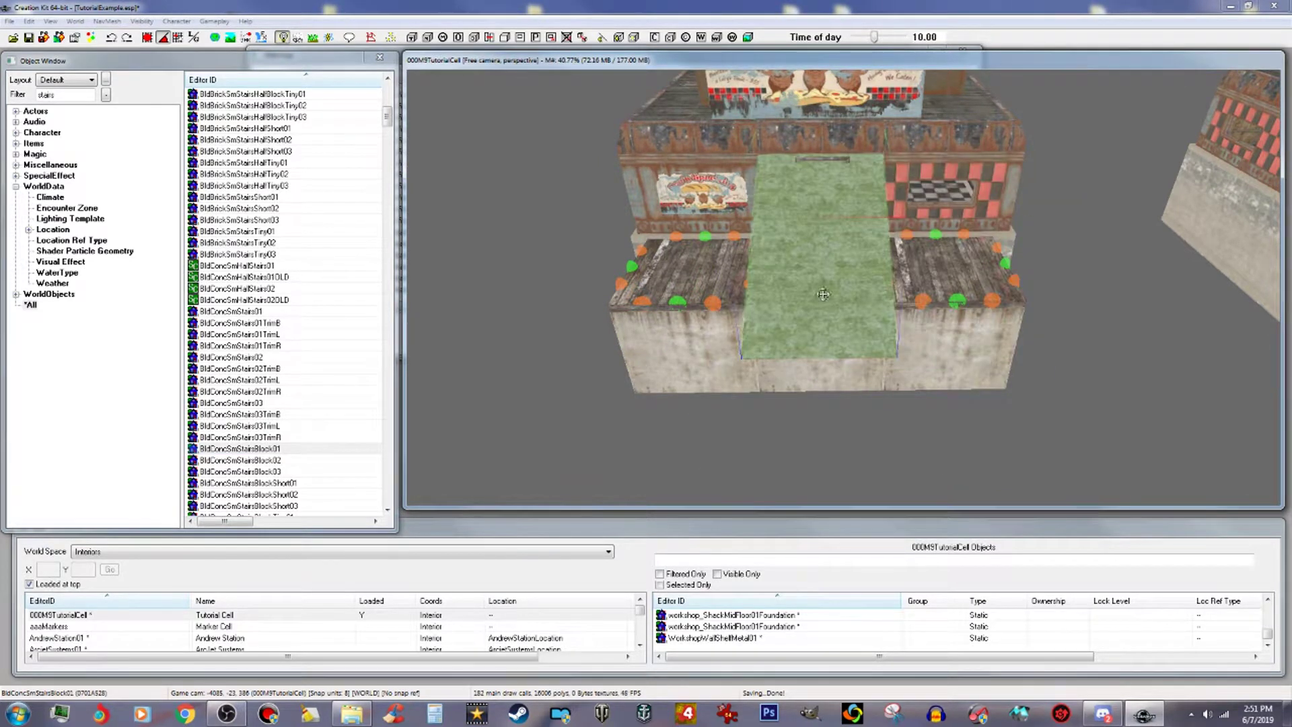
pyautogui.moveTo(831, 243); pyautogui.dragTo(824, 350)
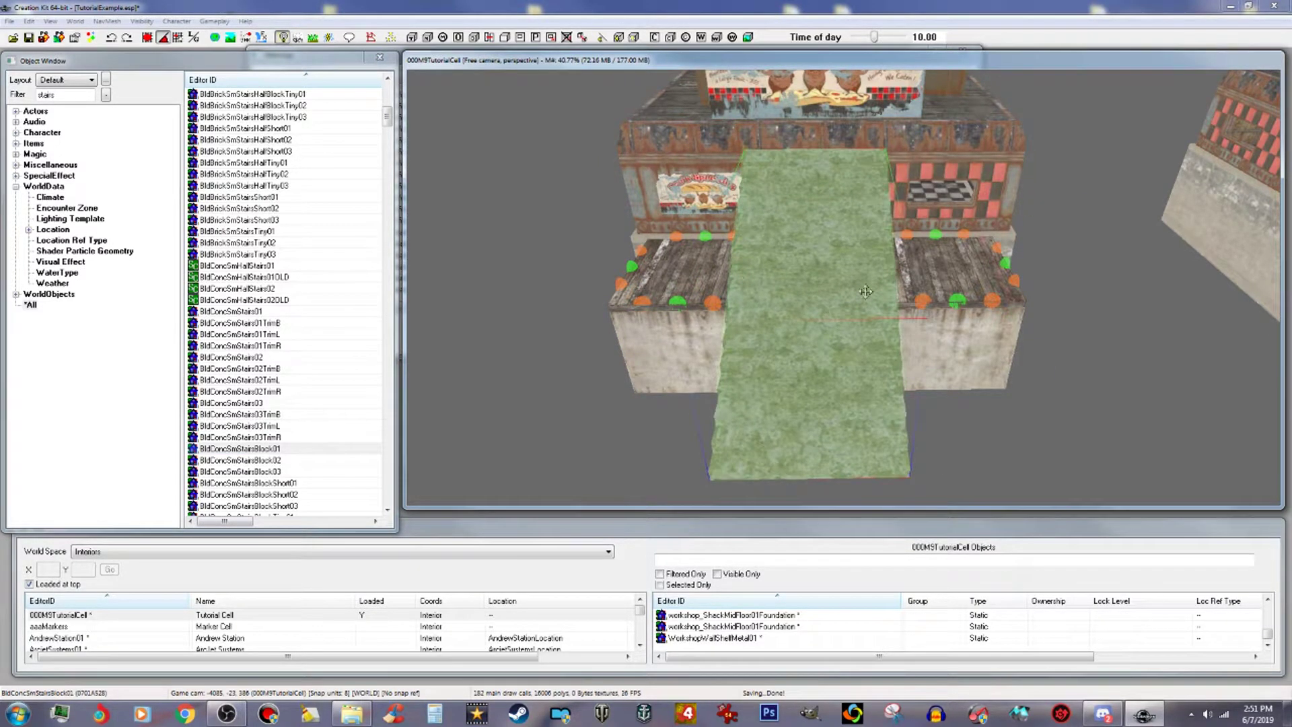
pyautogui.moveTo(873, 294); pyautogui.dragTo(1012, 302, button='middle')
pyautogui.moveTo(878, 279); pyautogui.dragTo(904, 377)
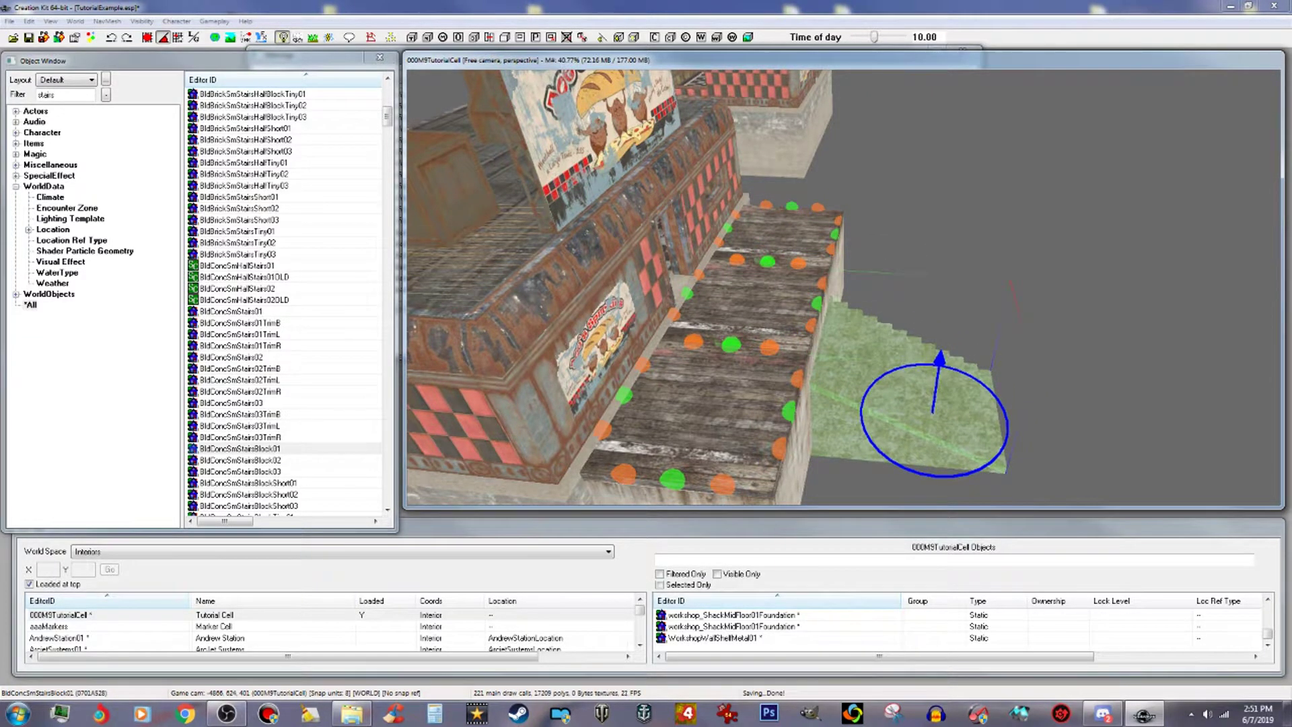
# Slide the concrete stairs flush against the platform's front face and centre them on the middle foundation block.
pyautogui.press('x')
pyautogui.press('y')
pyautogui.moveTo(860, 350); pyautogui.dragTo(860, 348, button='right')
pyautogui.scroll(2, 859, 348)
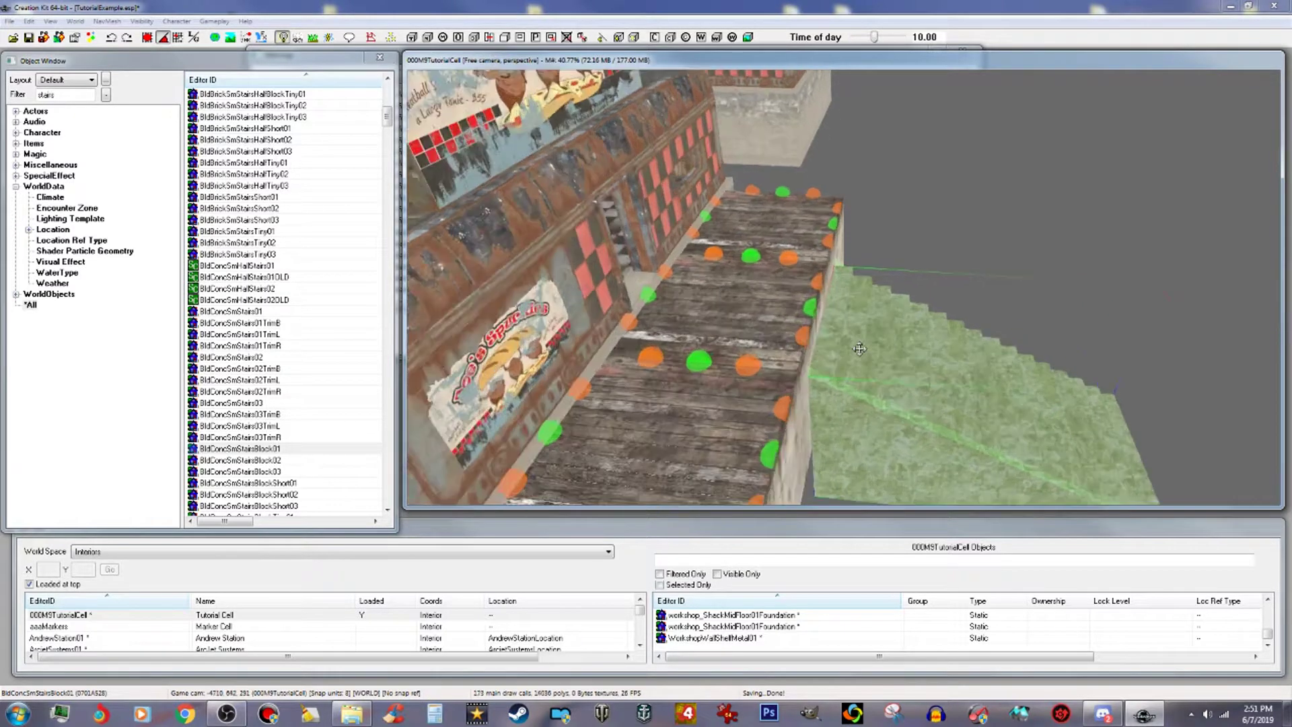
pyautogui.scroll(6, 860, 348)
pyautogui.moveTo(872, 345); pyautogui.dragTo(873, 317, button='middle')
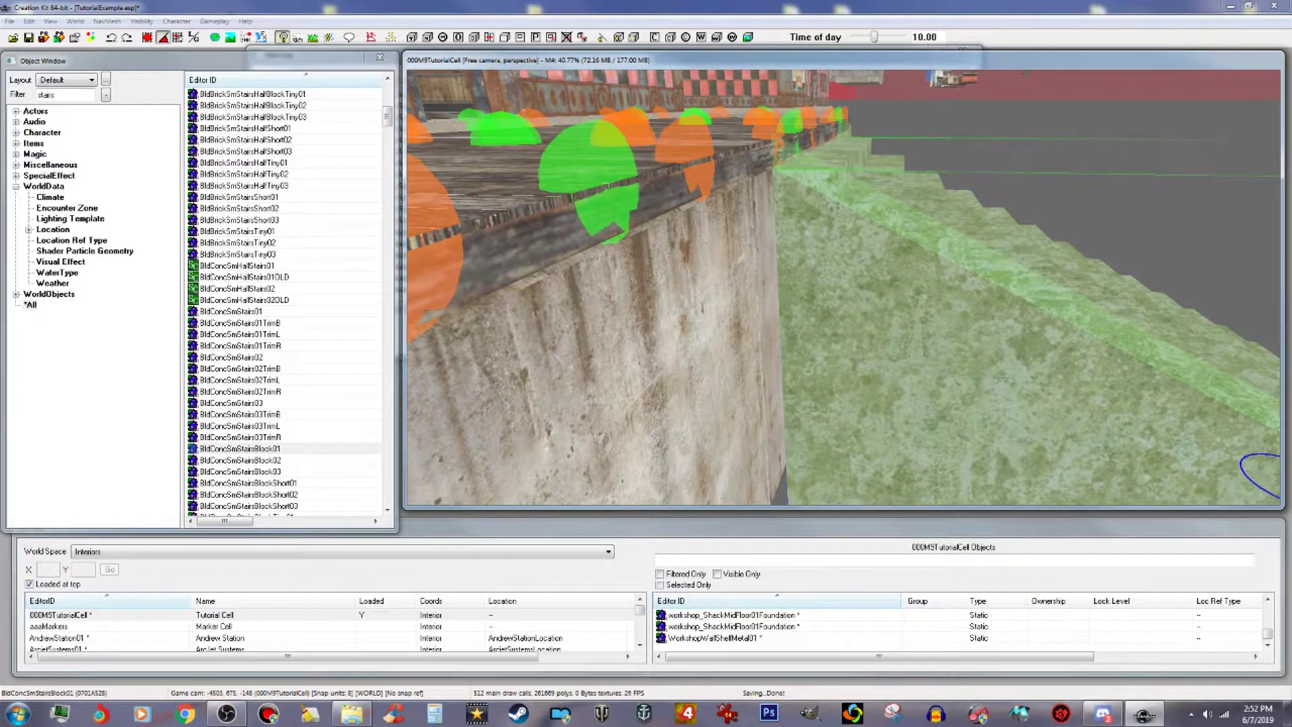
pyautogui.moveTo(903, 303); pyautogui.dragTo(873, 302)
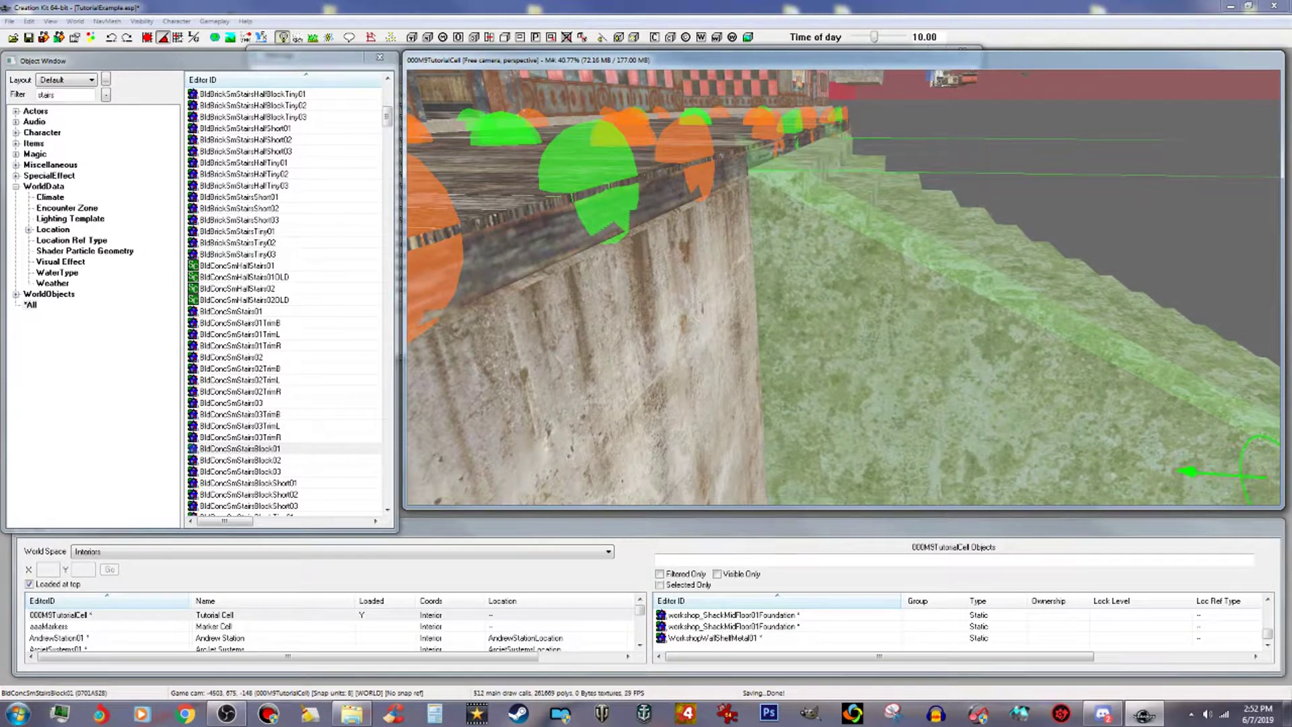
pyautogui.scroll(-5, 972, 267)
pyautogui.keyDown('shift'); pyautogui.moveTo(972, 267); pyautogui.dragTo(892, 274, button='middle'); pyautogui.keyUp('shift')
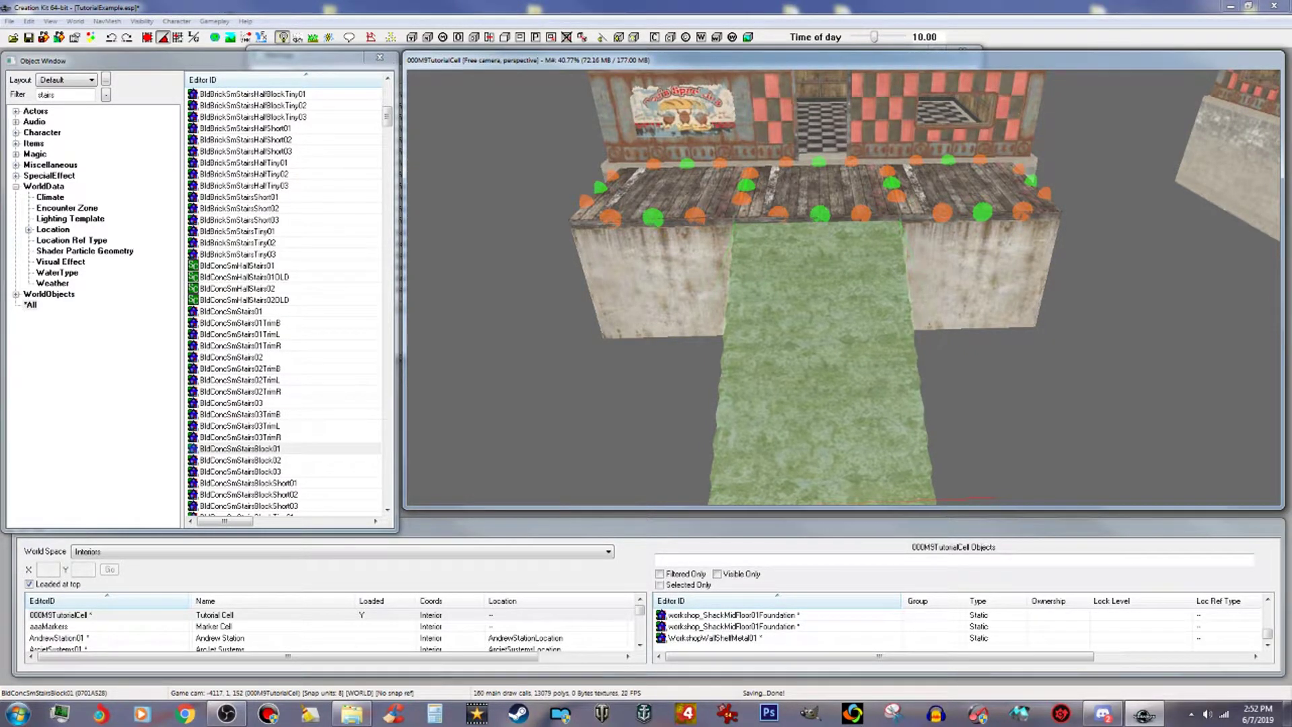
pyautogui.moveTo(823, 363); pyautogui.dragTo(824, 364)
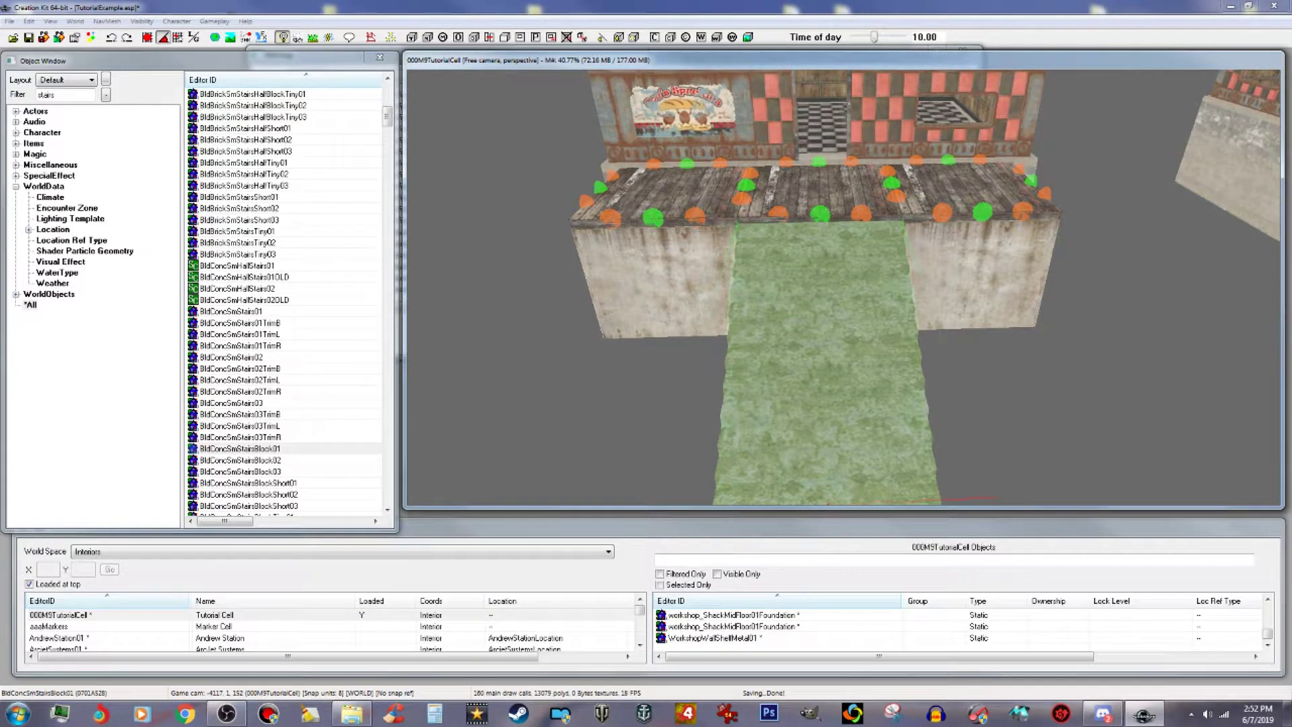
# Select the whole front diner together with its wooden platform and concrete stairs, and duplicate the selection.
pyautogui.scroll(-10, 835, 262)
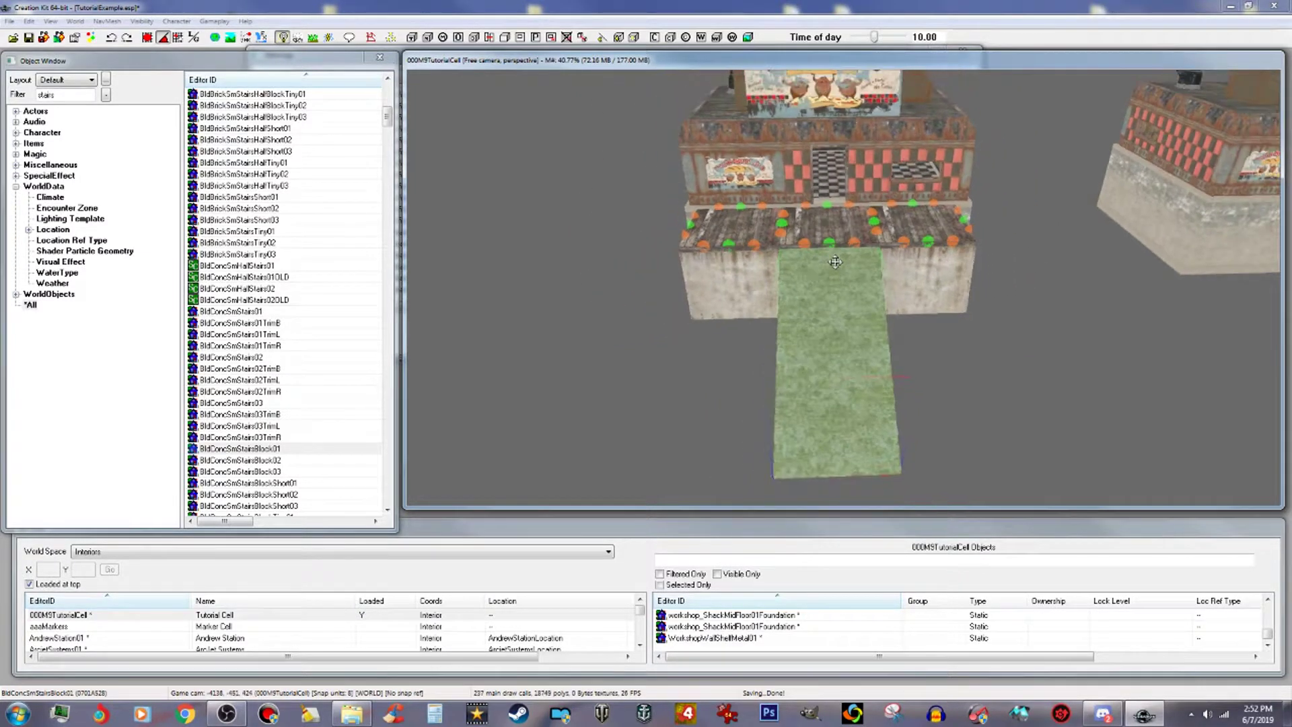
pyautogui.moveTo(836, 276)
pyautogui.keyDown('shift'); pyautogui.mouseDown(button='middle')
pyautogui.moveTo(781, 256)
pyautogui.moveTo(832, 261)
pyautogui.mouseUp(button='middle'); pyautogui.keyUp('shift')
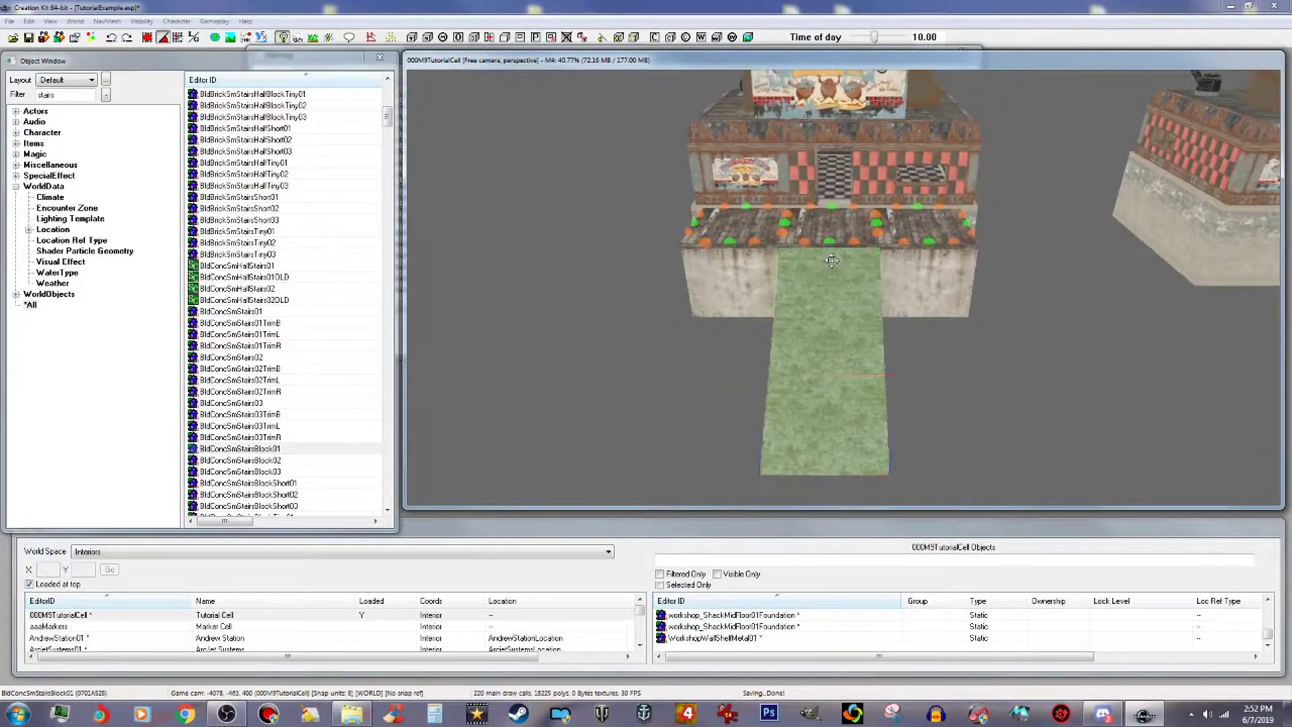
pyautogui.scroll(-3, 831, 261)
pyautogui.scroll(-3, 832, 261)
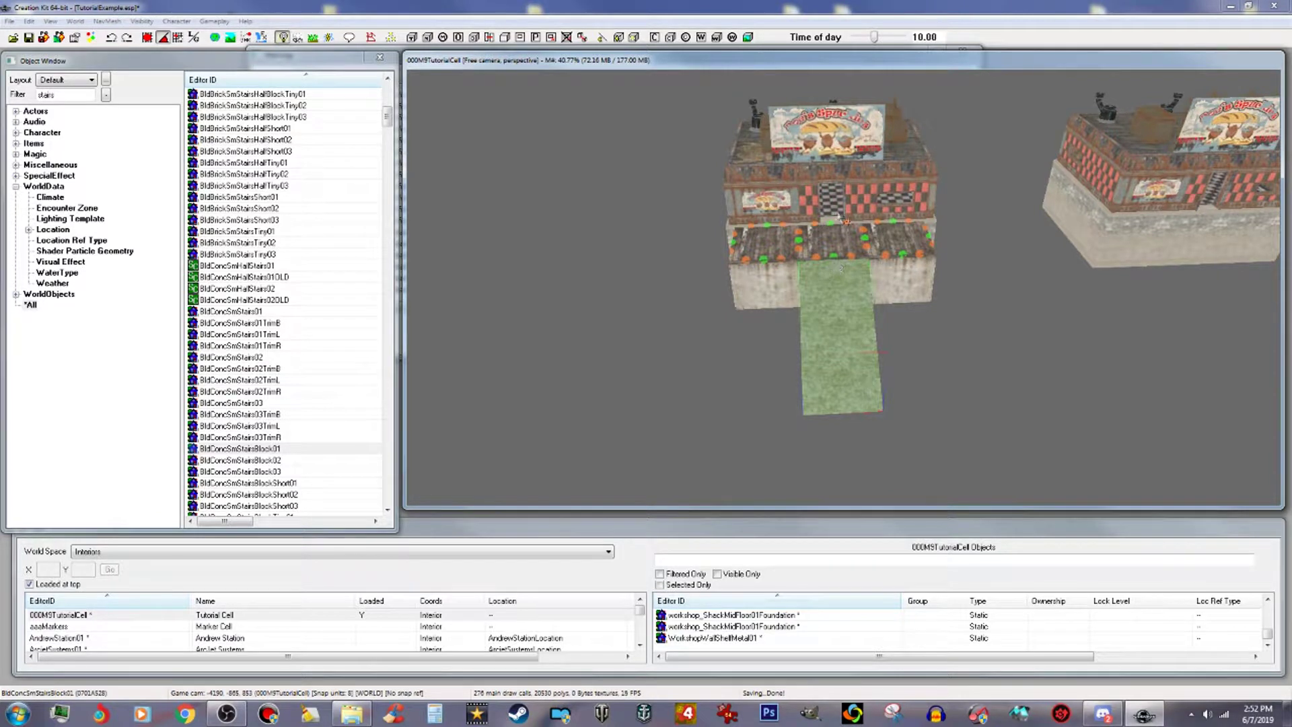
pyautogui.scroll(-3, 839, 224)
pyautogui.scroll(-1, 840, 224)
pyautogui.keyDown('shift'); pyautogui.moveTo(840, 230); pyautogui.dragTo(835, 237, button='middle'); pyautogui.keyUp('shift')
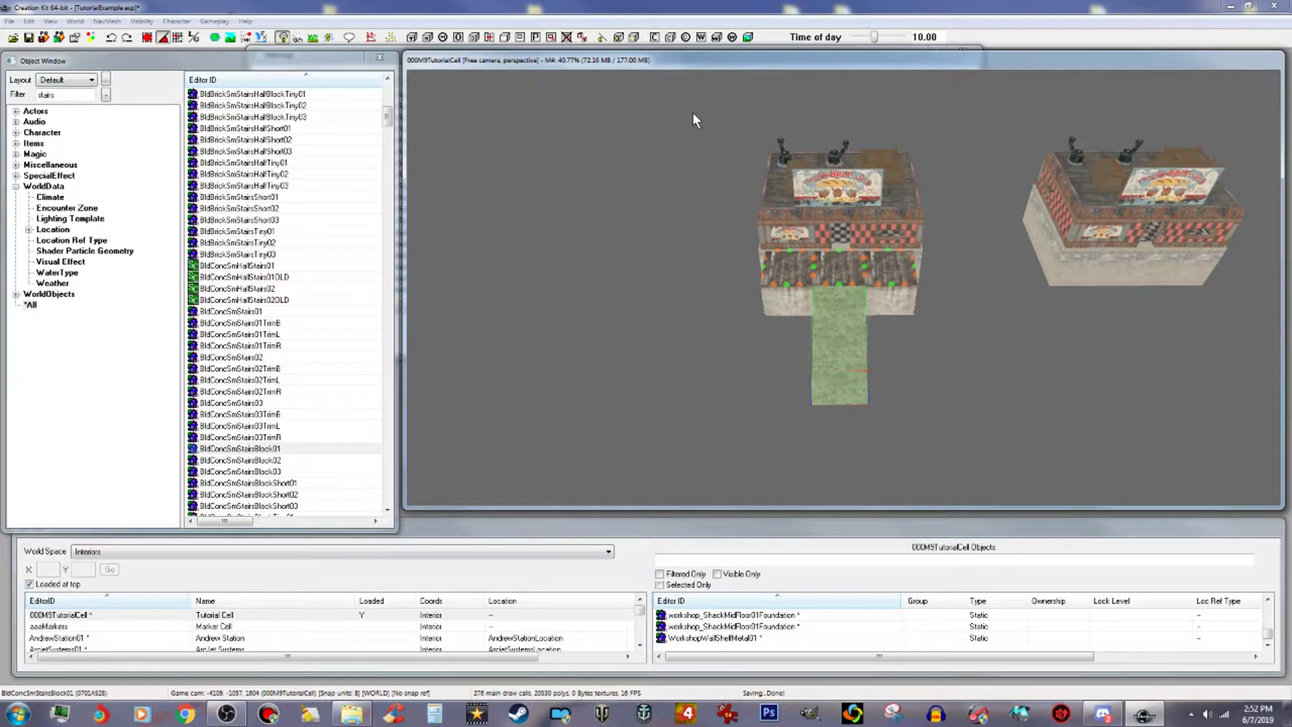
pyautogui.moveTo(681, 110); pyautogui.dragTo(969, 434)
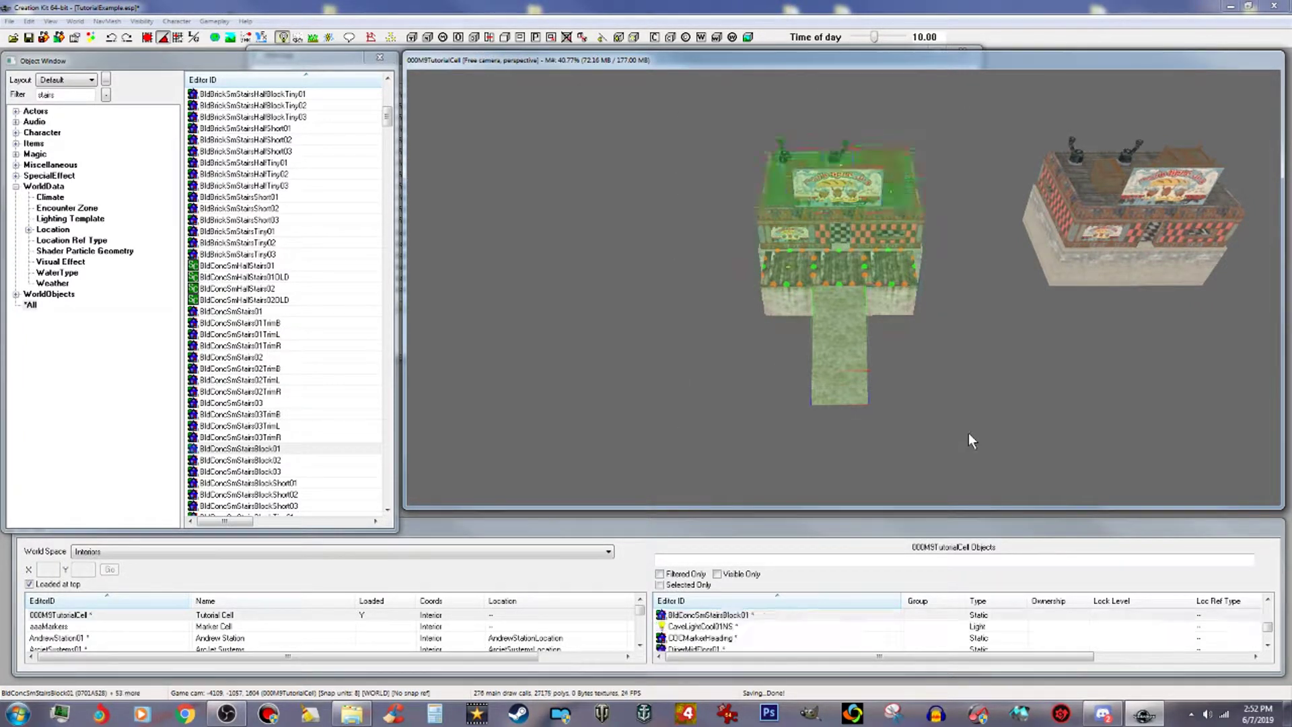
pyautogui.rightClick(850, 242)
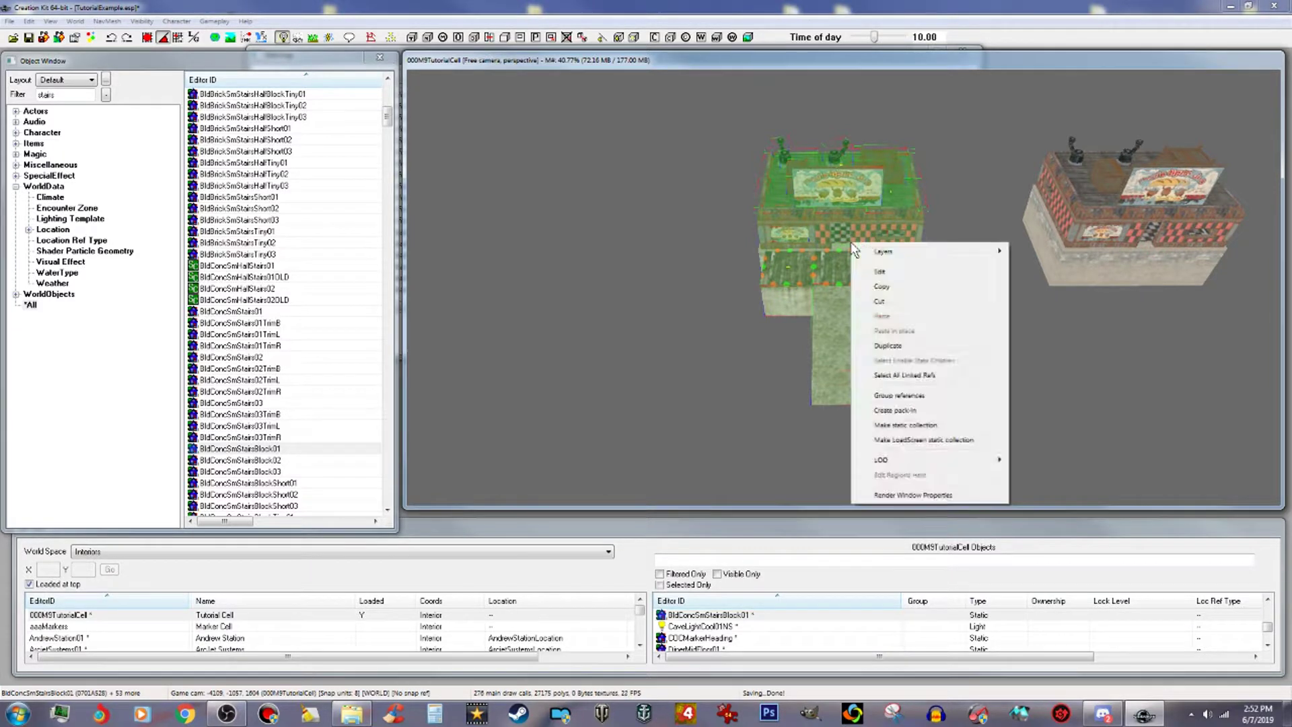
pyautogui.click(901, 347)
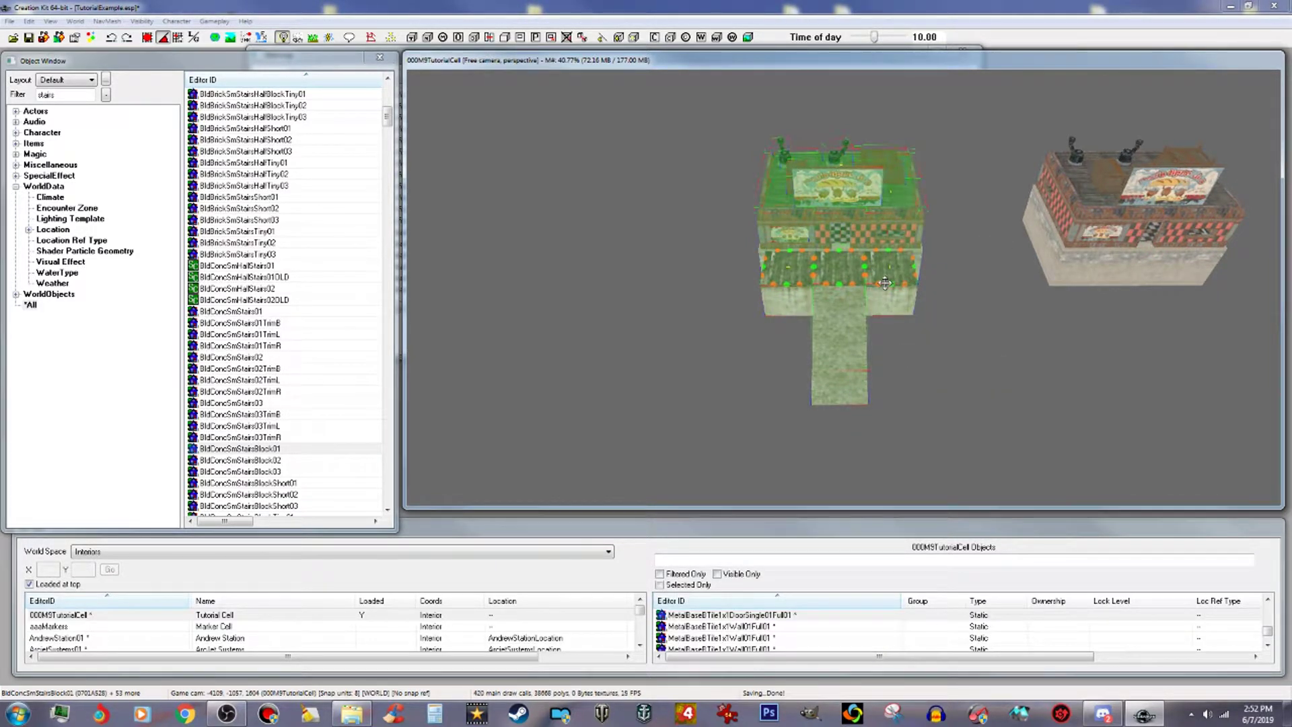
# Slide the duplicated diner along the X axis until it stands clear beside the original, on the side away from the plain diner.
pyautogui.press('c')
pyautogui.press('x')
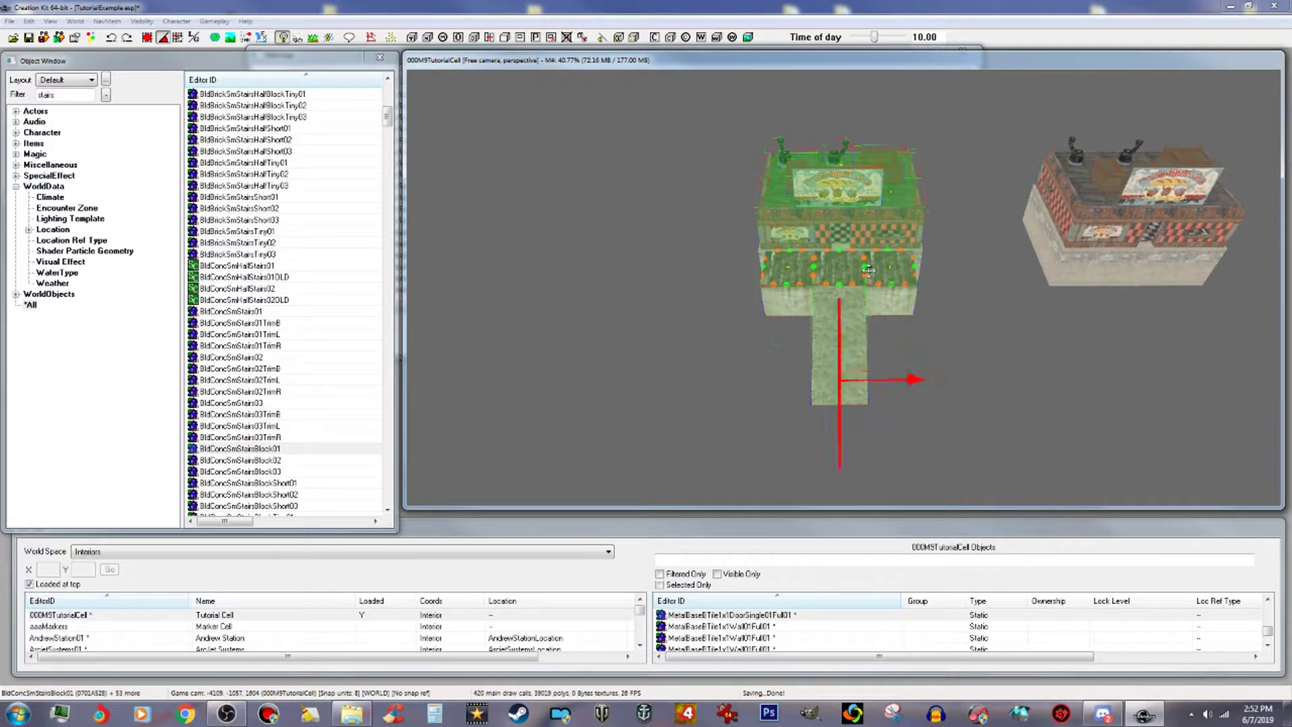
pyautogui.moveTo(862, 265); pyautogui.dragTo(619, 264)
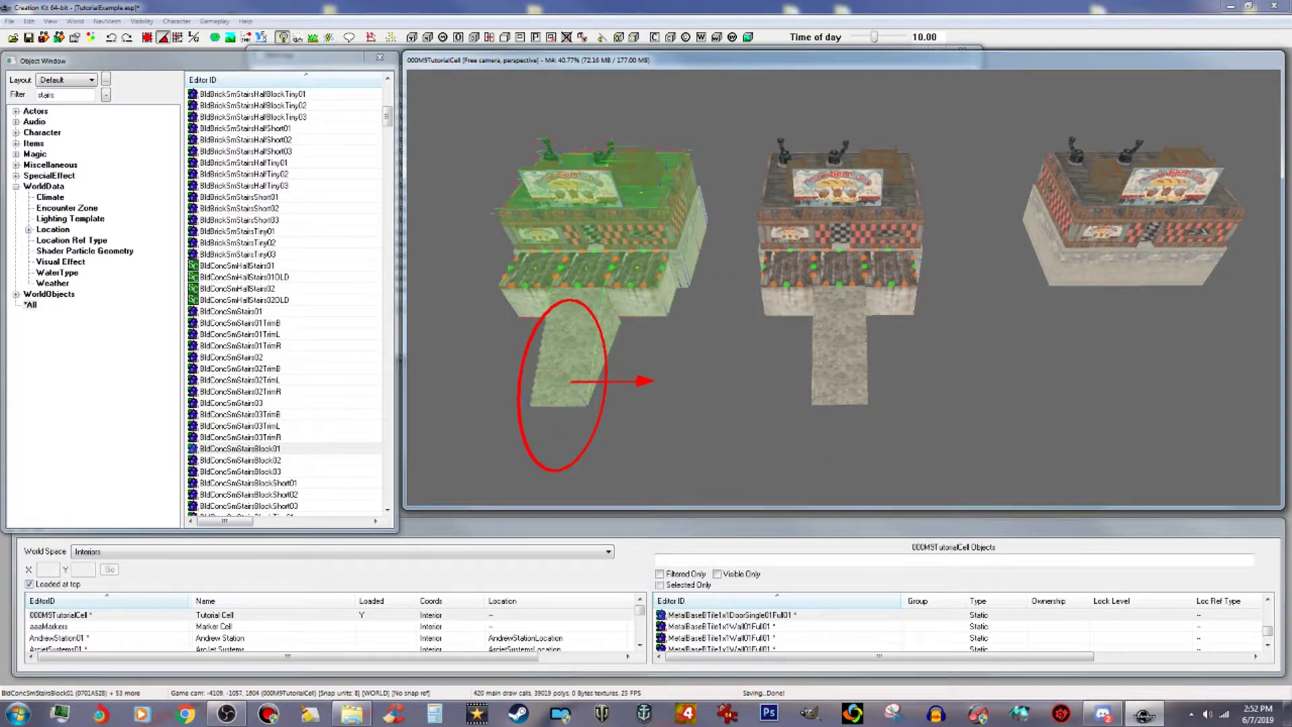
pyautogui.moveTo(935, 264); pyautogui.dragTo(1092, 251, button='middle')
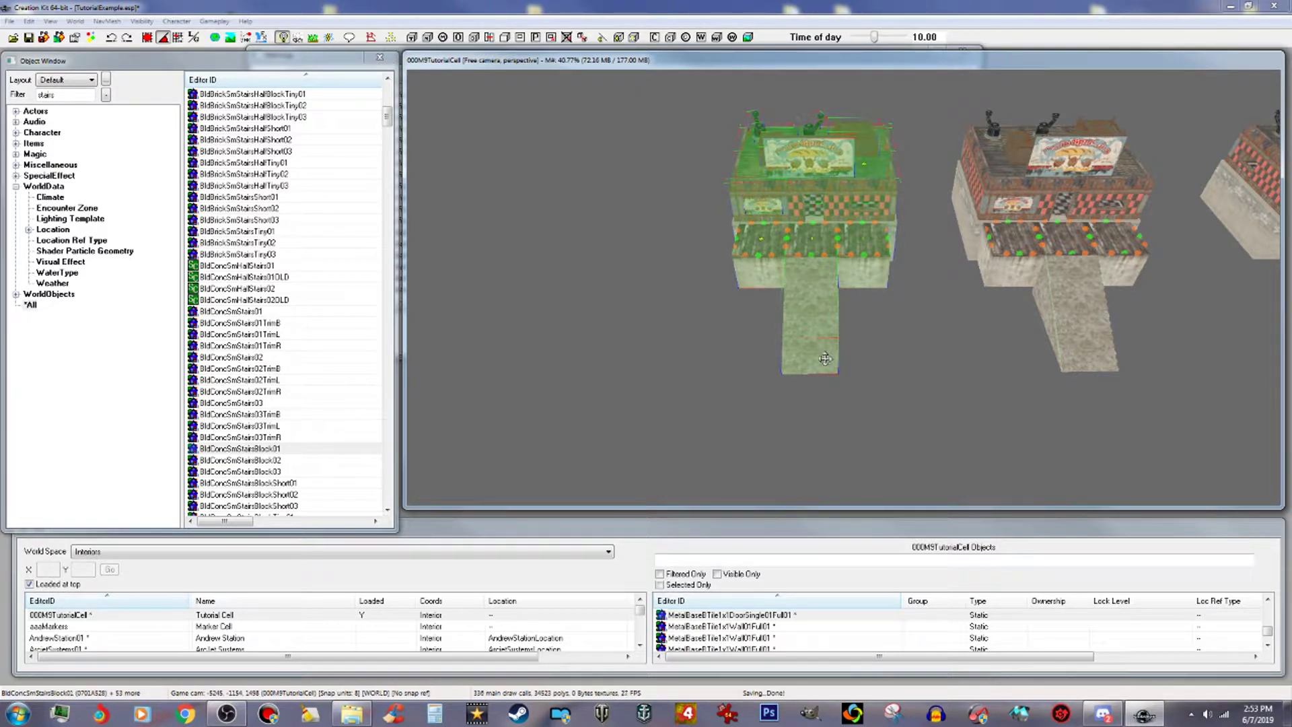
# Deselect and reselect the duplicate's concrete stairs so they are picked last, and make the selection a static collection named 000Tut_JoeSpuckie01SC.
pyautogui.keyDown('ctrl'); pyautogui.click(821, 358); pyautogui.keyUp('ctrl')
pyautogui.keyDown('ctrl'); pyautogui.click(813, 339); pyautogui.keyUp('ctrl')
pyautogui.rightClick(813, 248)
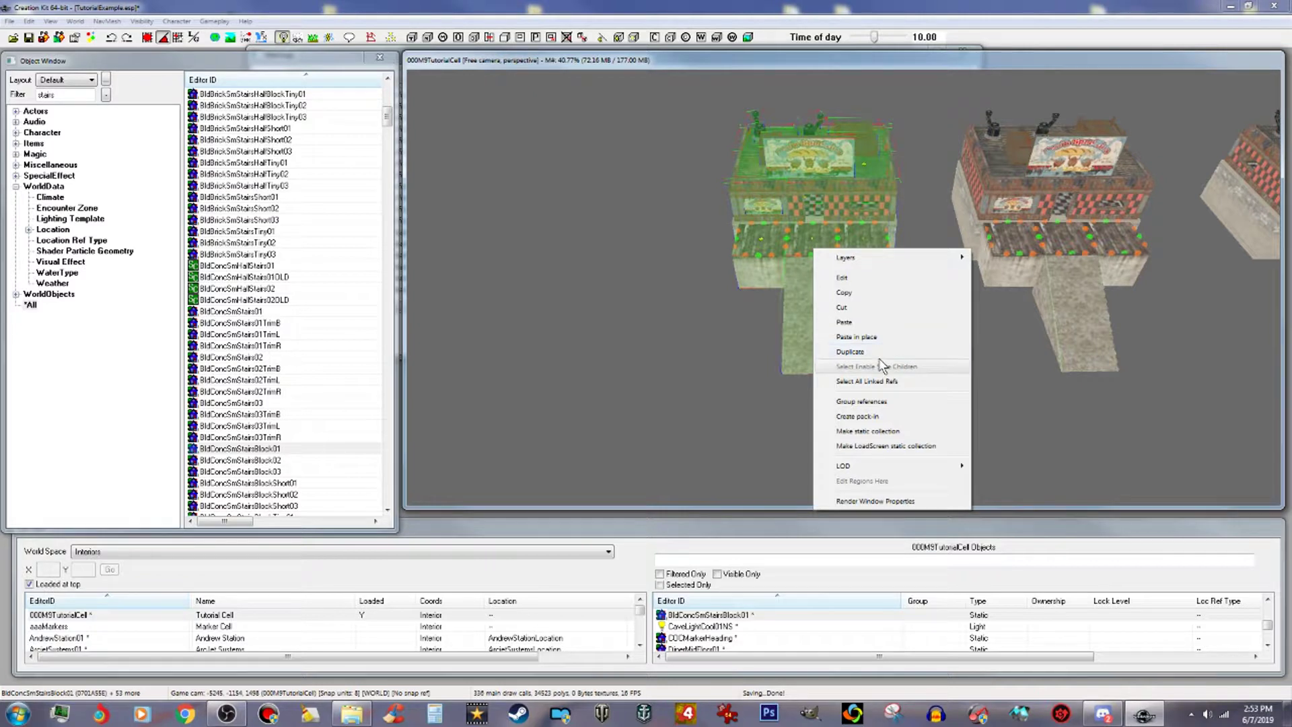
pyautogui.click(884, 433)
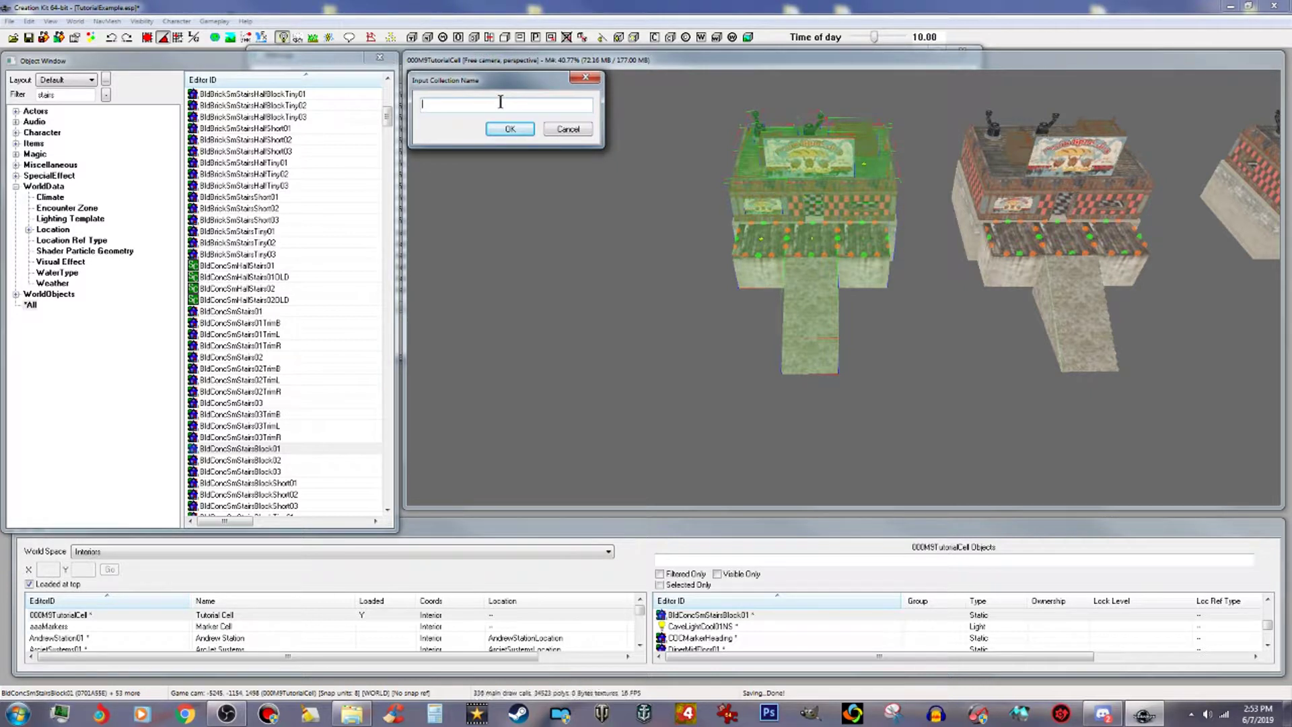
pyautogui.write('000')
pyautogui.write('Tut_JoeSpuckie01SC')
pyautogui.click(506, 131)
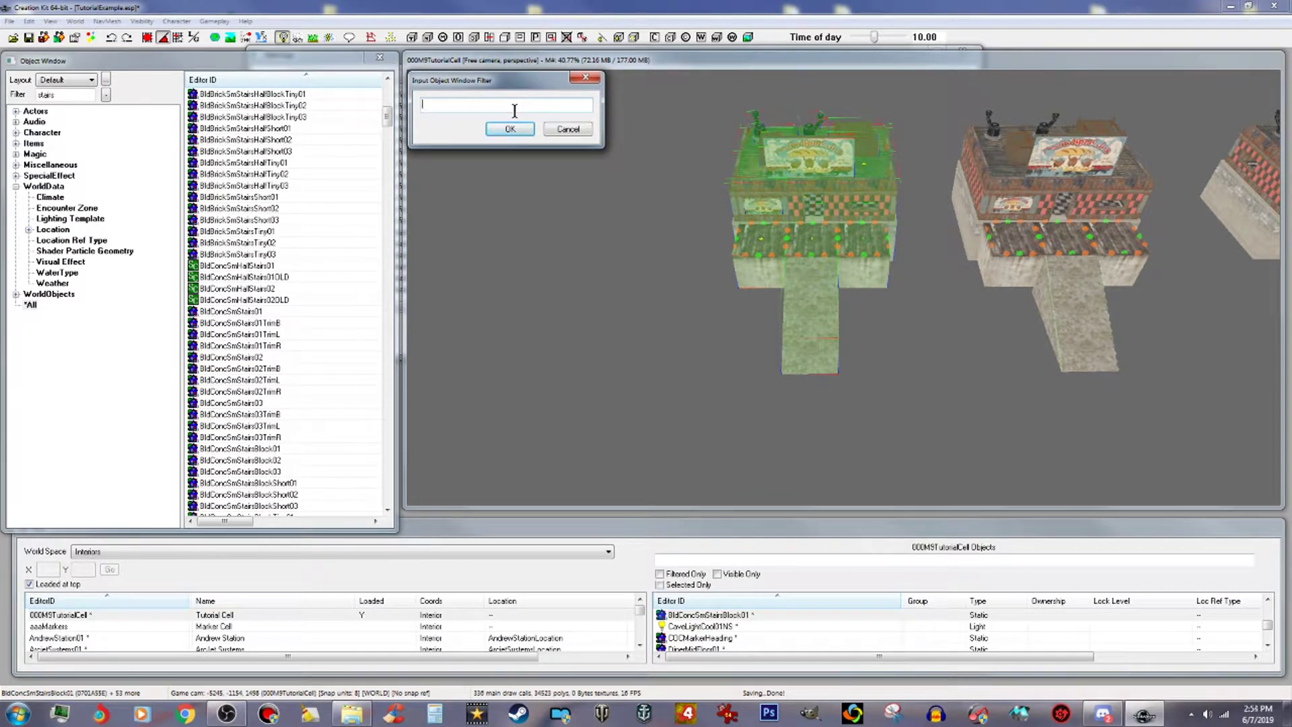
# Set the new static collection's object window filter to Prefabs and confirm its creation.
pyautogui.write('R')
pyautogui.write('re')
pyautogui.write('fa')
pyautogui.write('bs')
pyautogui.click(502, 132)
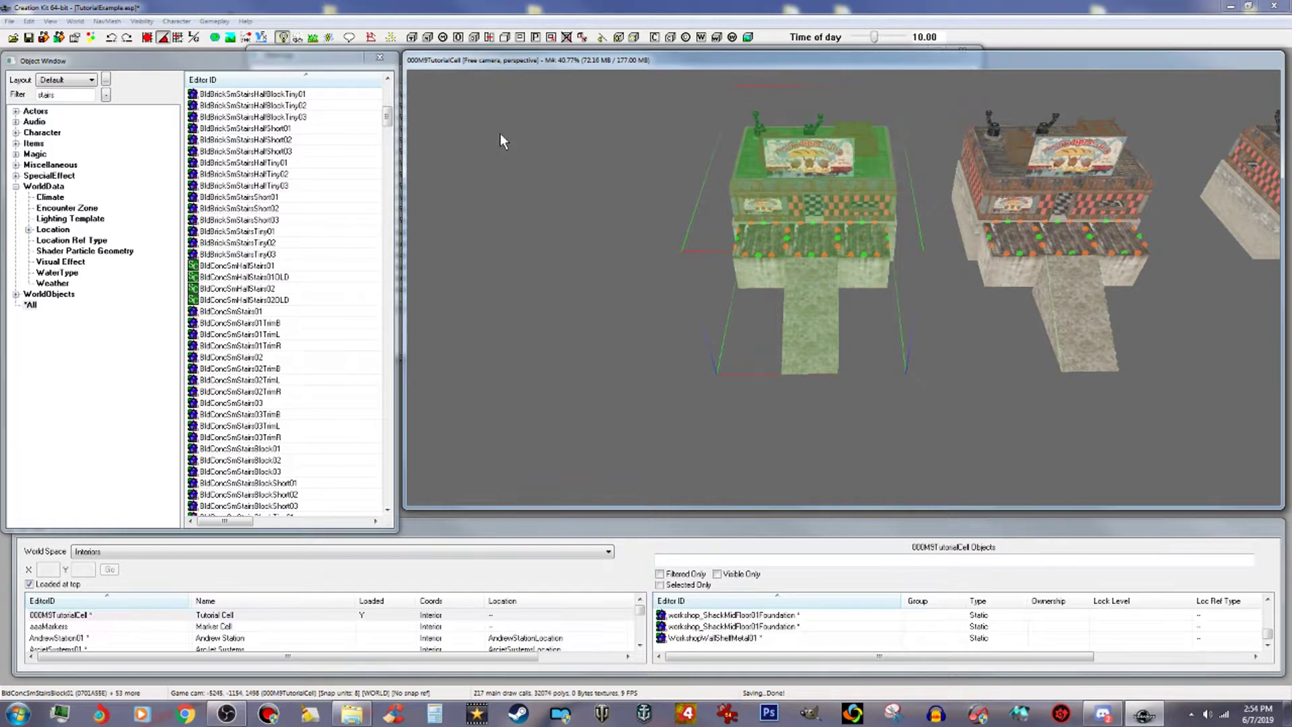
# Filter the object list by 000 and open the static collection 000Tut_JoeSpuckie01SC for editing.
pyautogui.click(75, 95)
pyautogui.moveTo(75, 95); pyautogui.dragTo(4, 100)
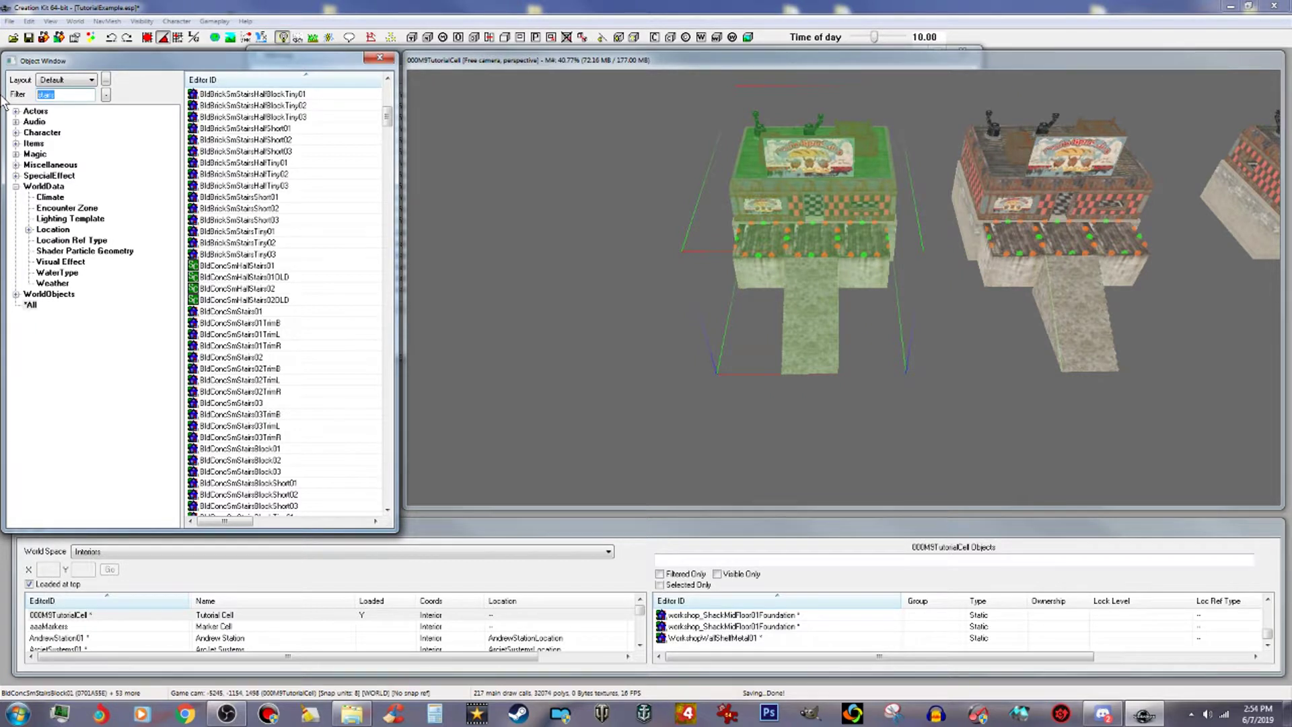
pyautogui.write('000')
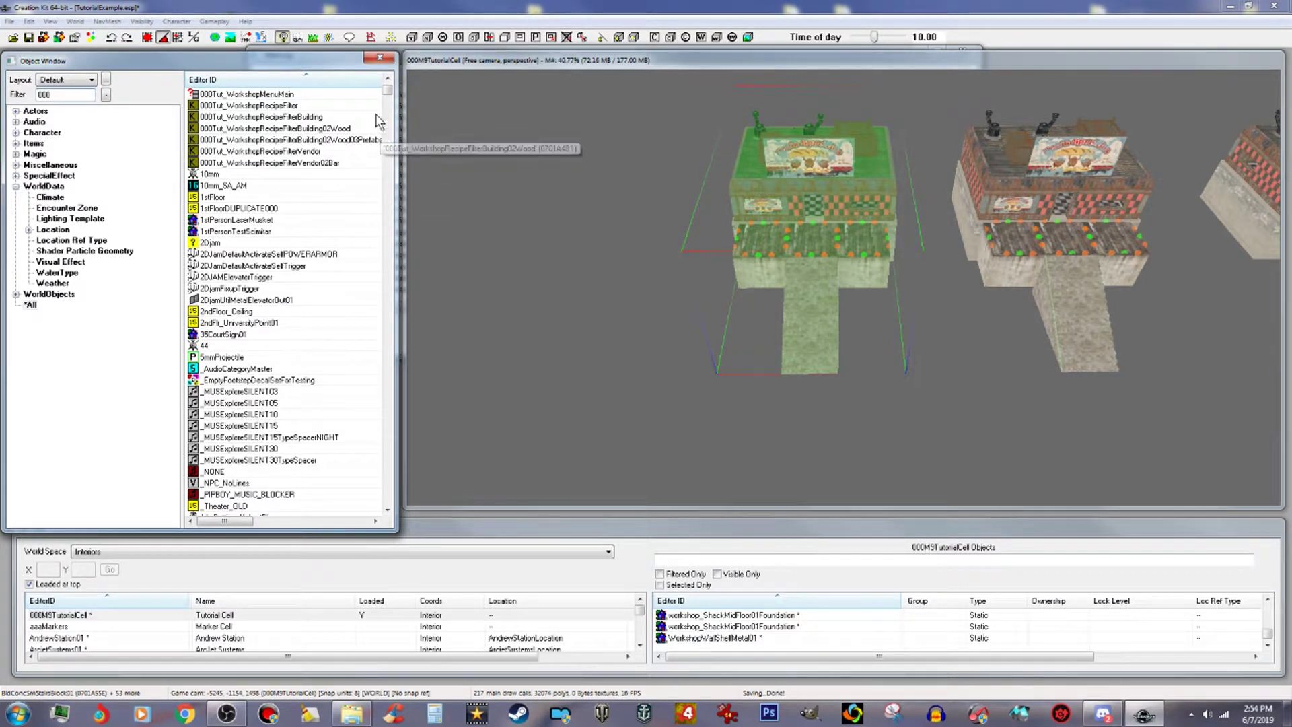
pyautogui.click(387, 86)
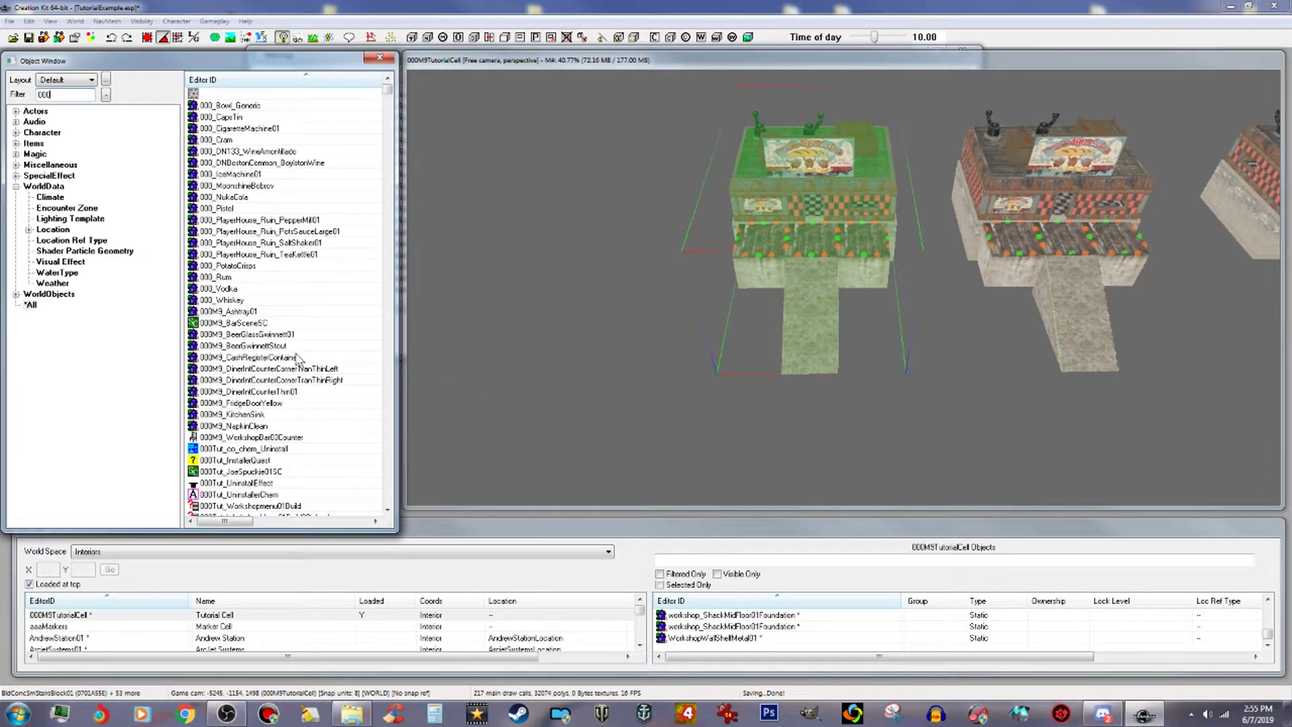
pyautogui.click(275, 372)
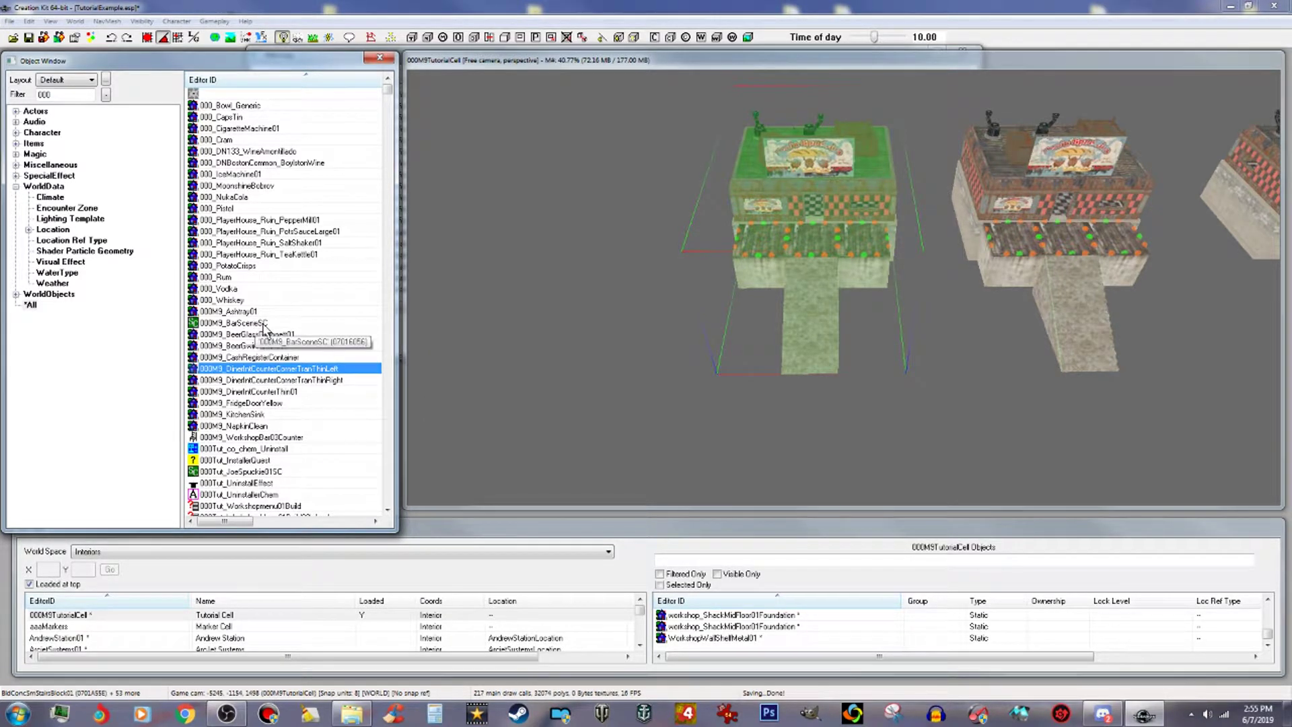
pyautogui.scroll(-1, 264, 338)
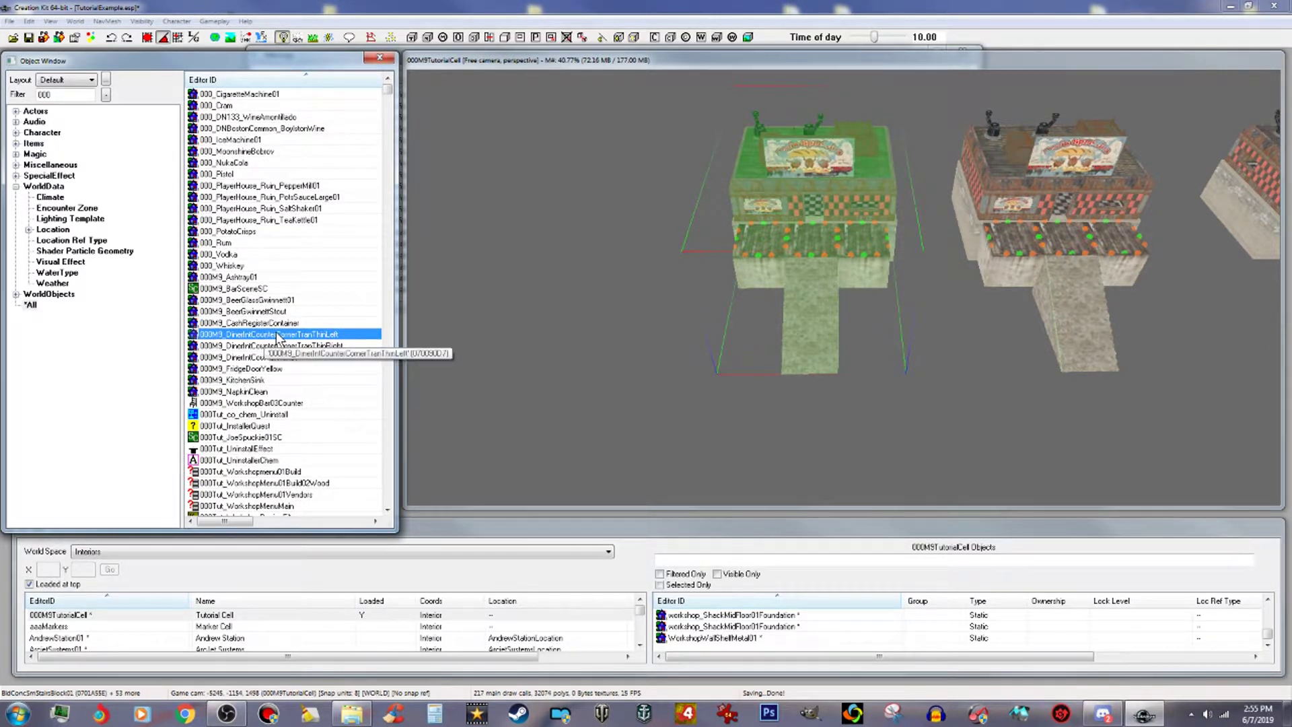
pyautogui.scroll(-1, 277, 337)
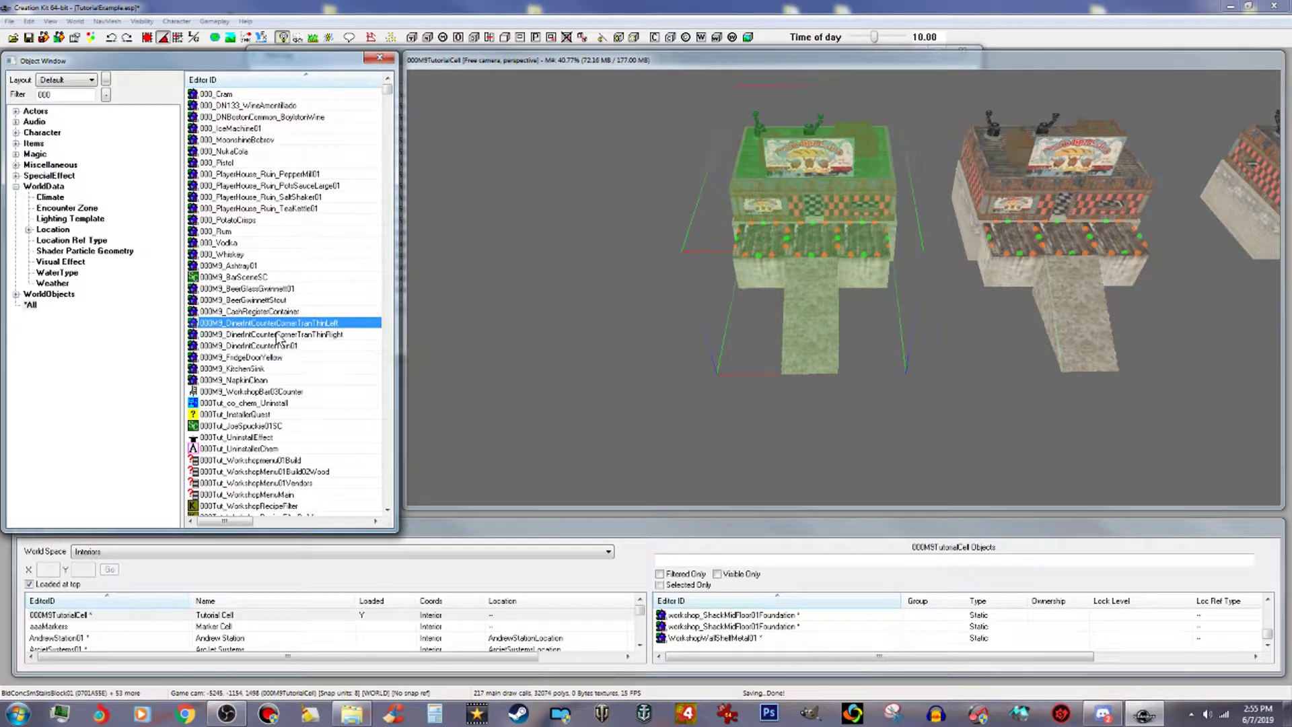
pyautogui.scroll(-3, 295, 336)
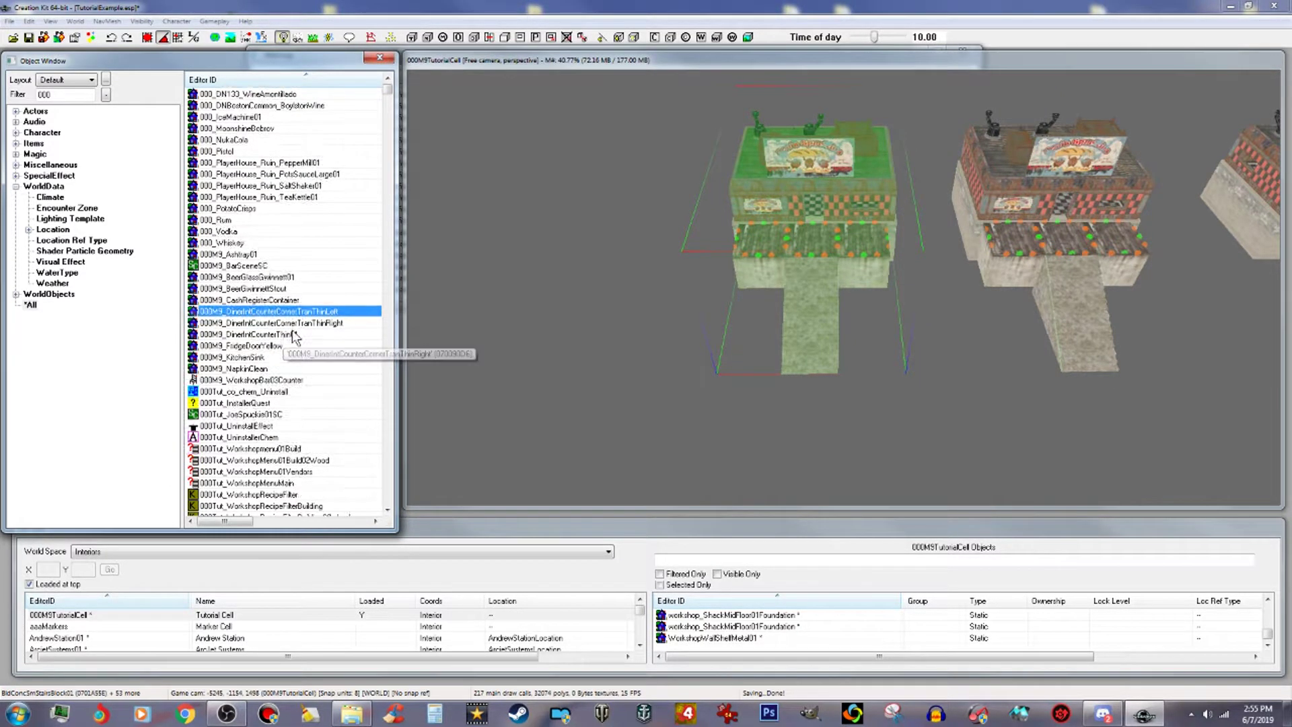
pyautogui.scroll(-1, 300, 387)
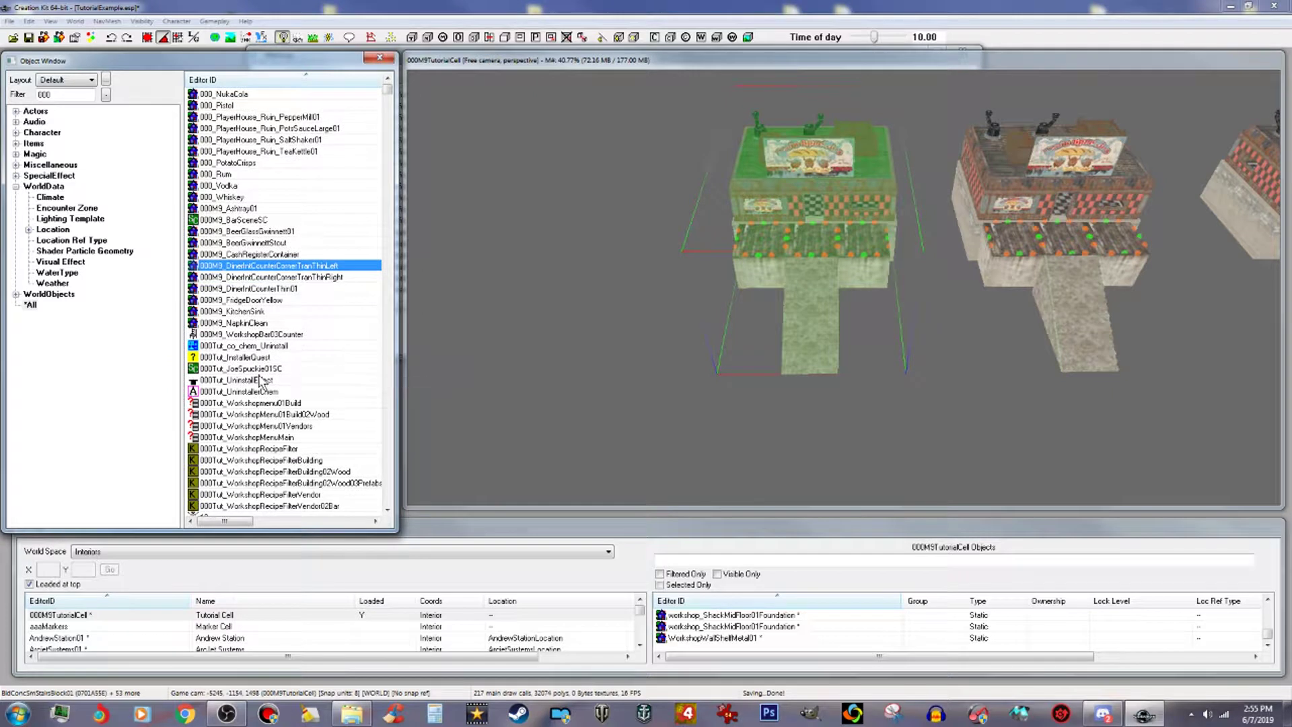
pyautogui.click(273, 373)
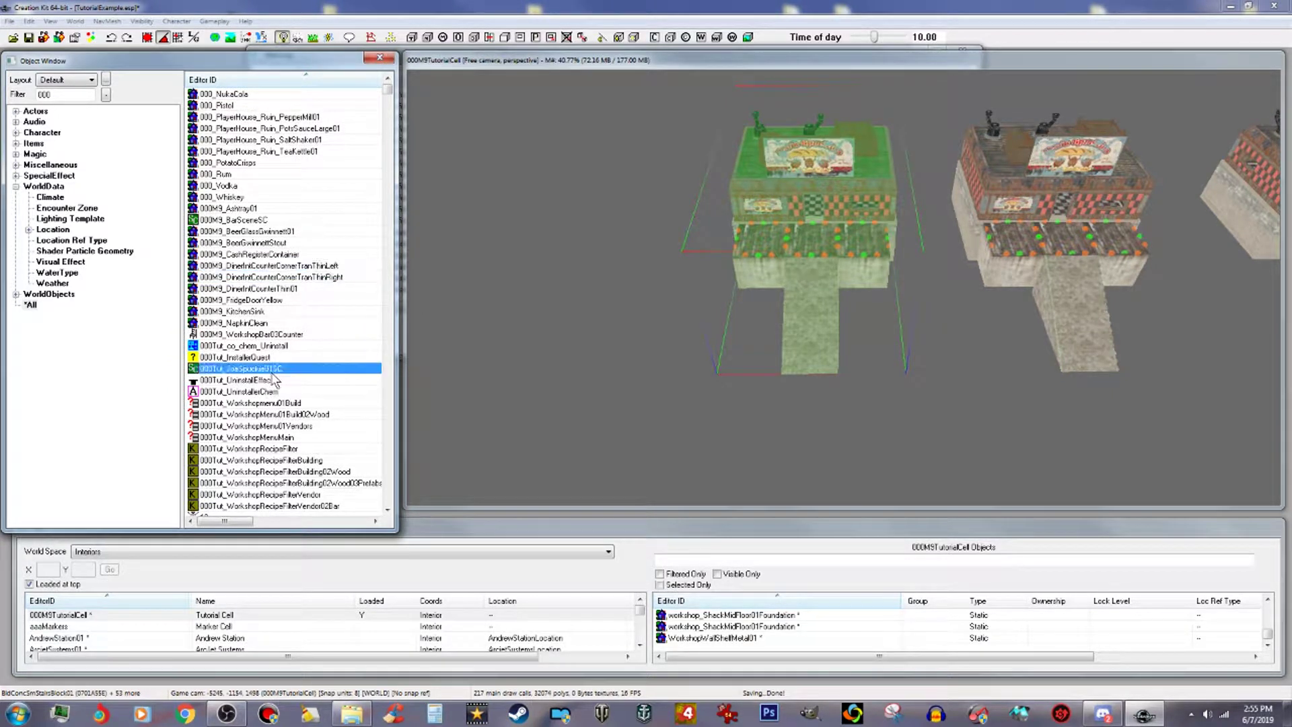
pyautogui.doubleClick(273, 370)
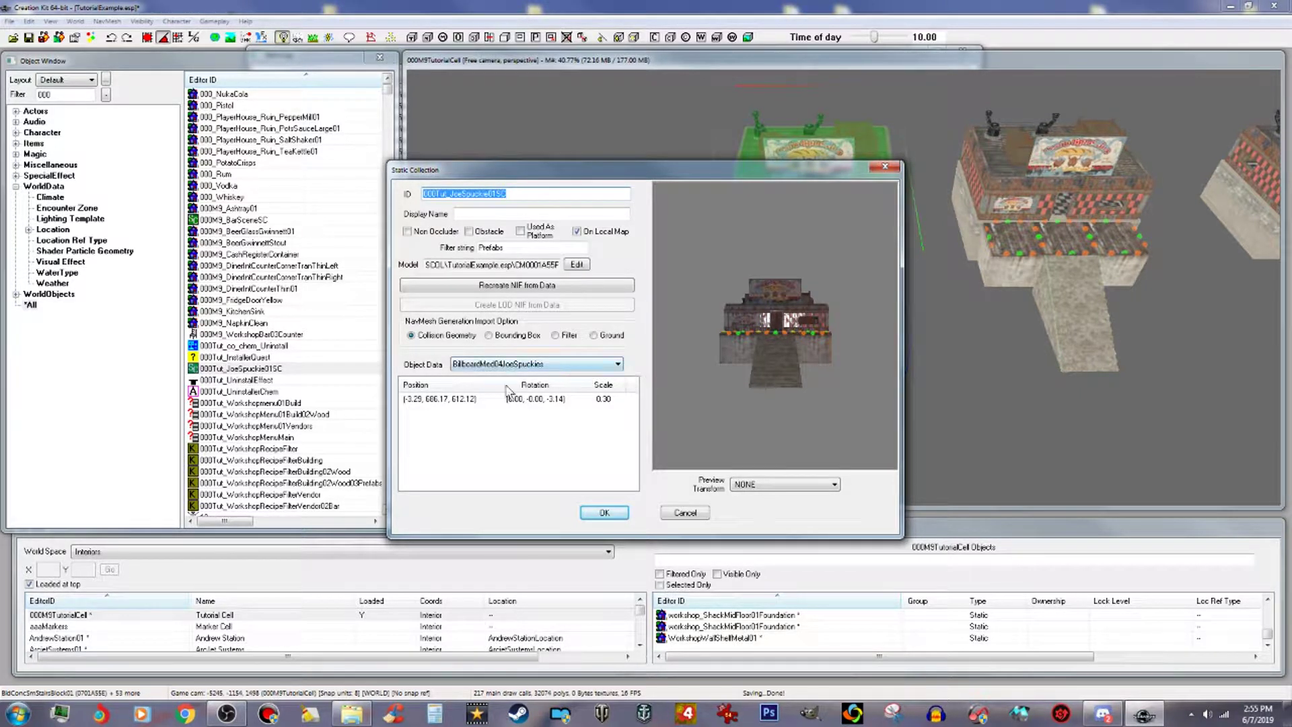
# Show the object data of BldConcSmStairsBlock01 in the static collection and recreate the collection's NIF from its data.
pyautogui.click(617, 364)
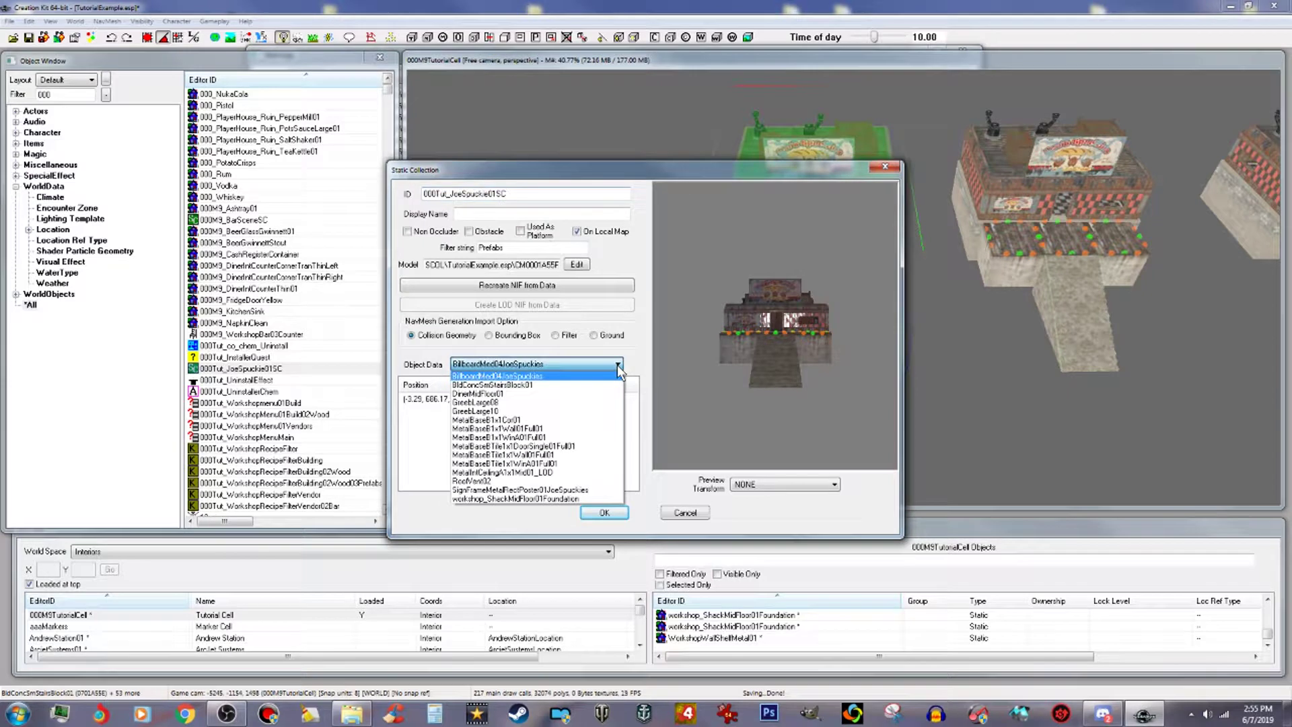
pyautogui.click(571, 387)
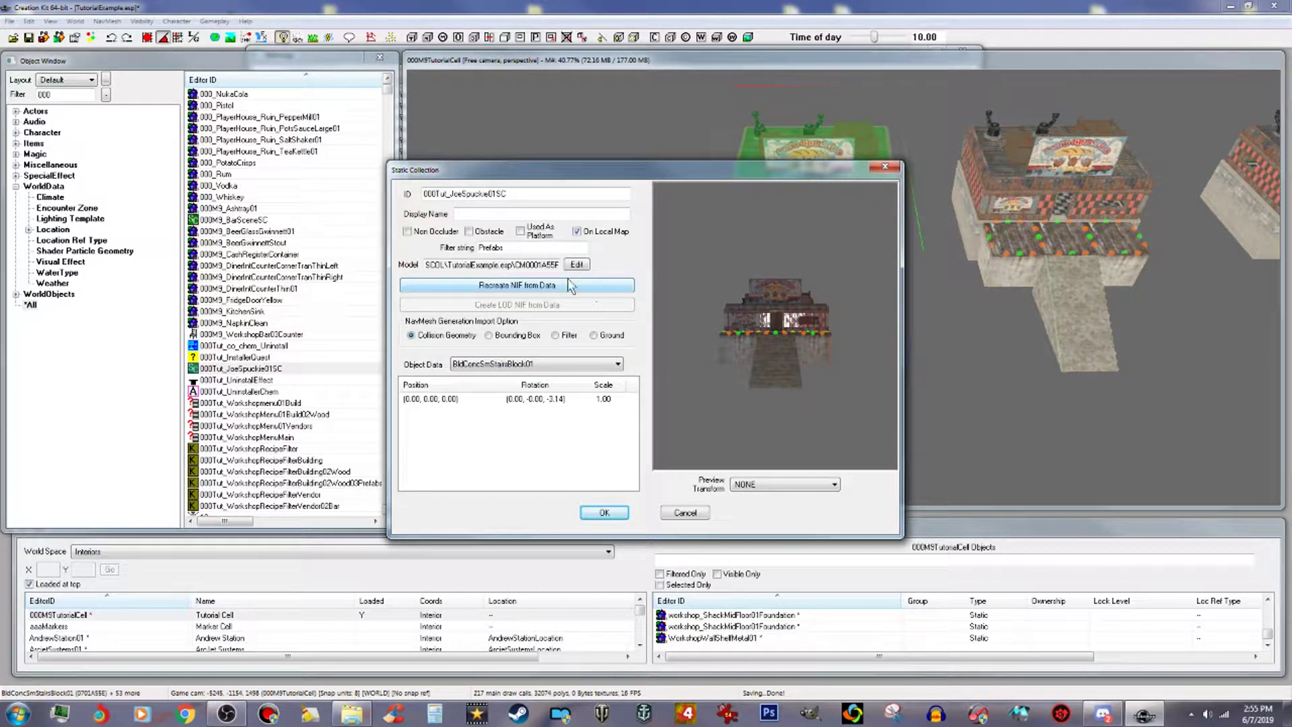
pyautogui.click(604, 513)
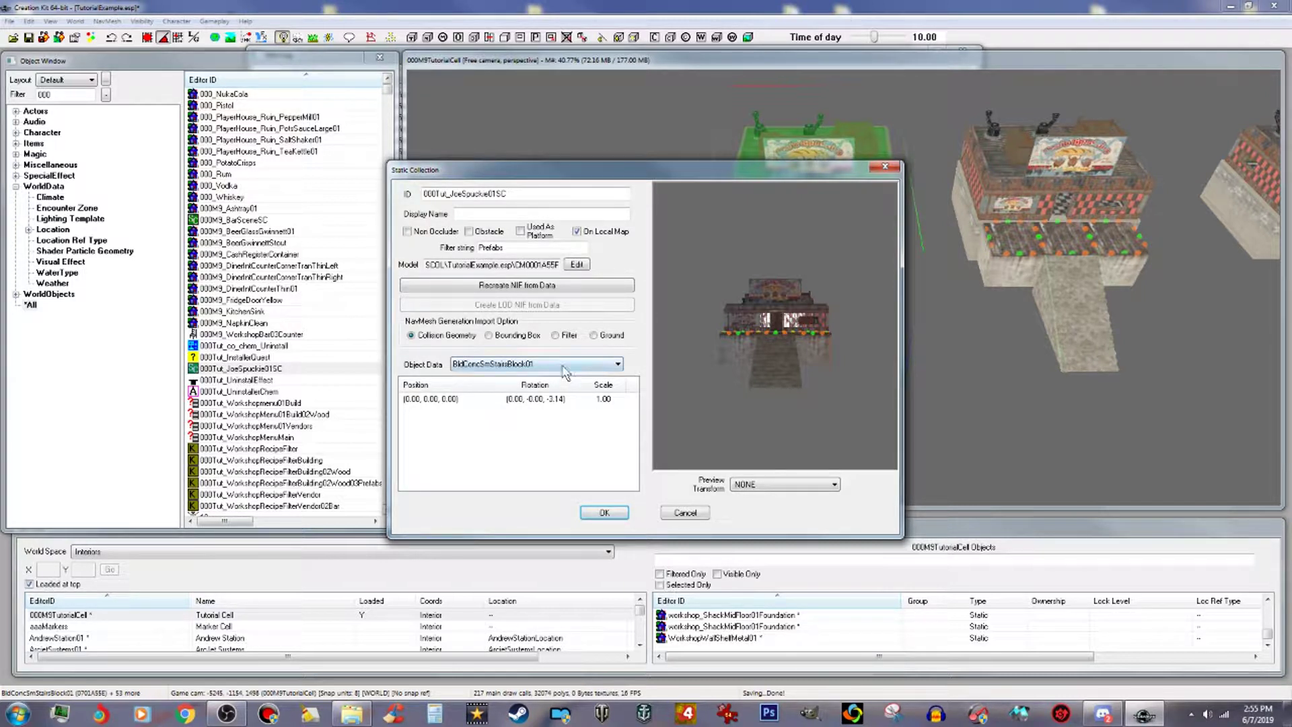
pyautogui.click(575, 289)
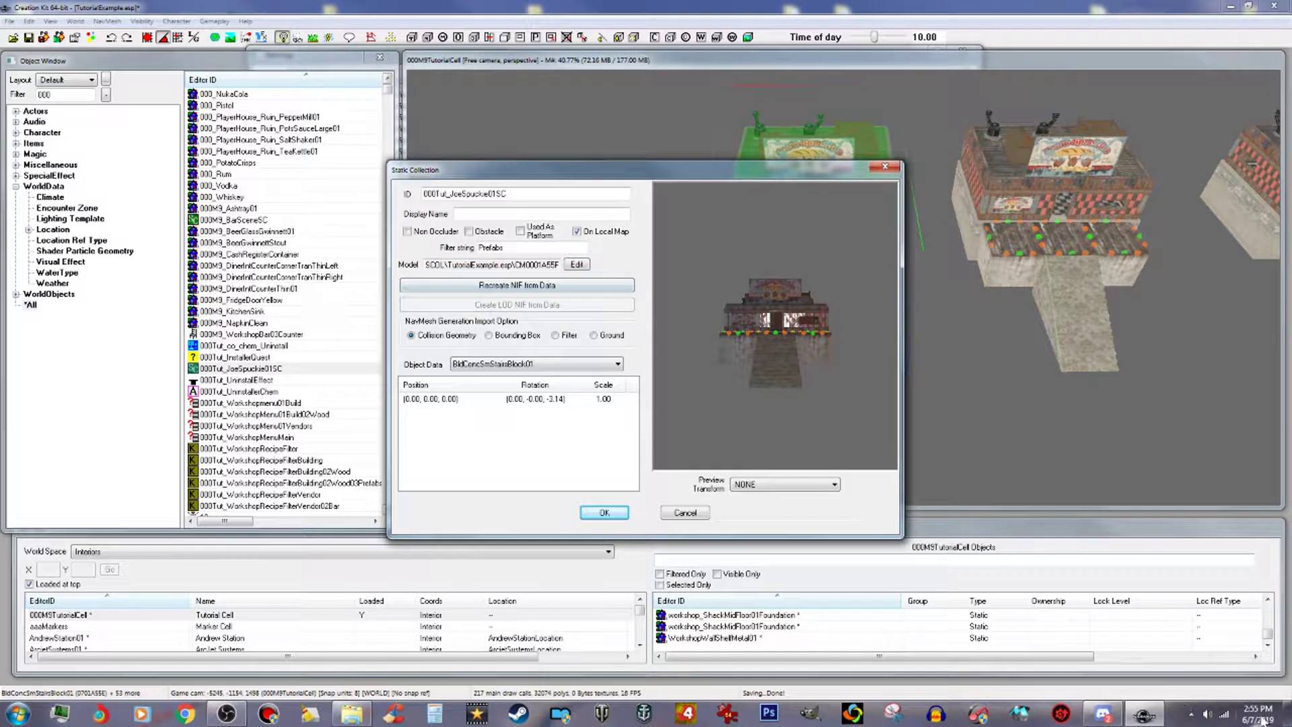
pyautogui.click(620, 289)
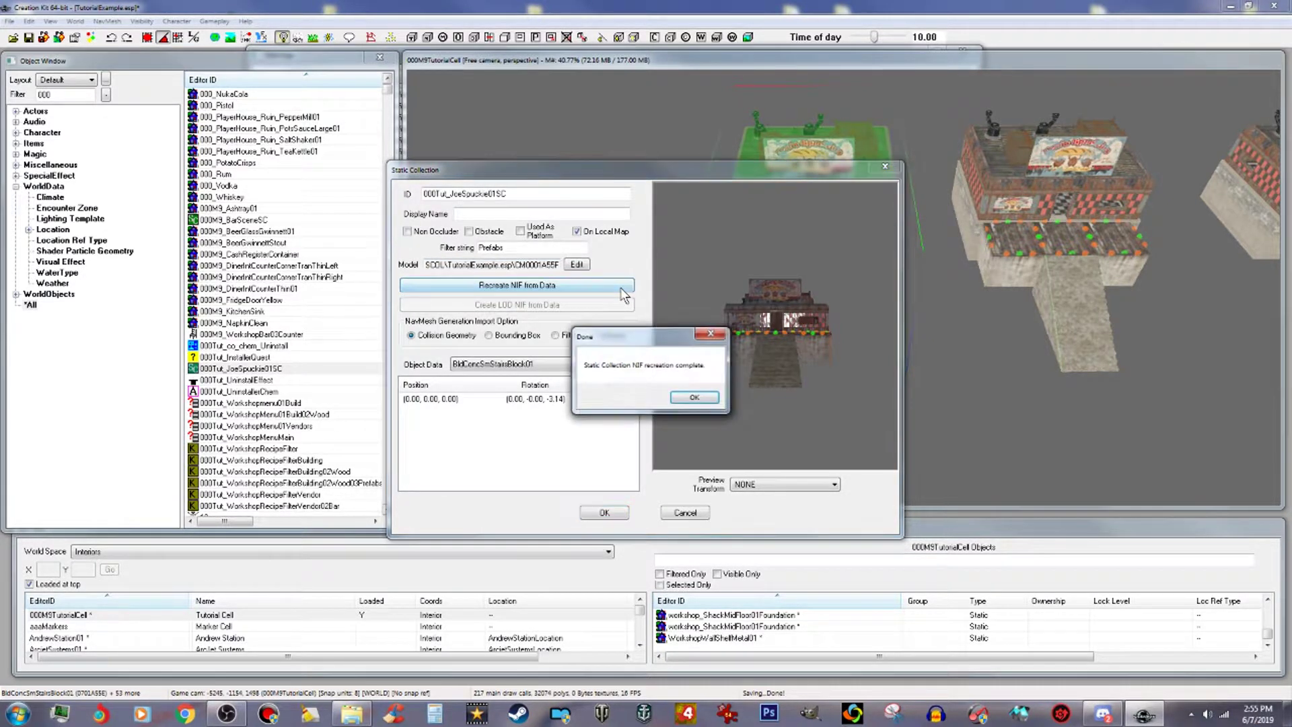
pyautogui.click(708, 396)
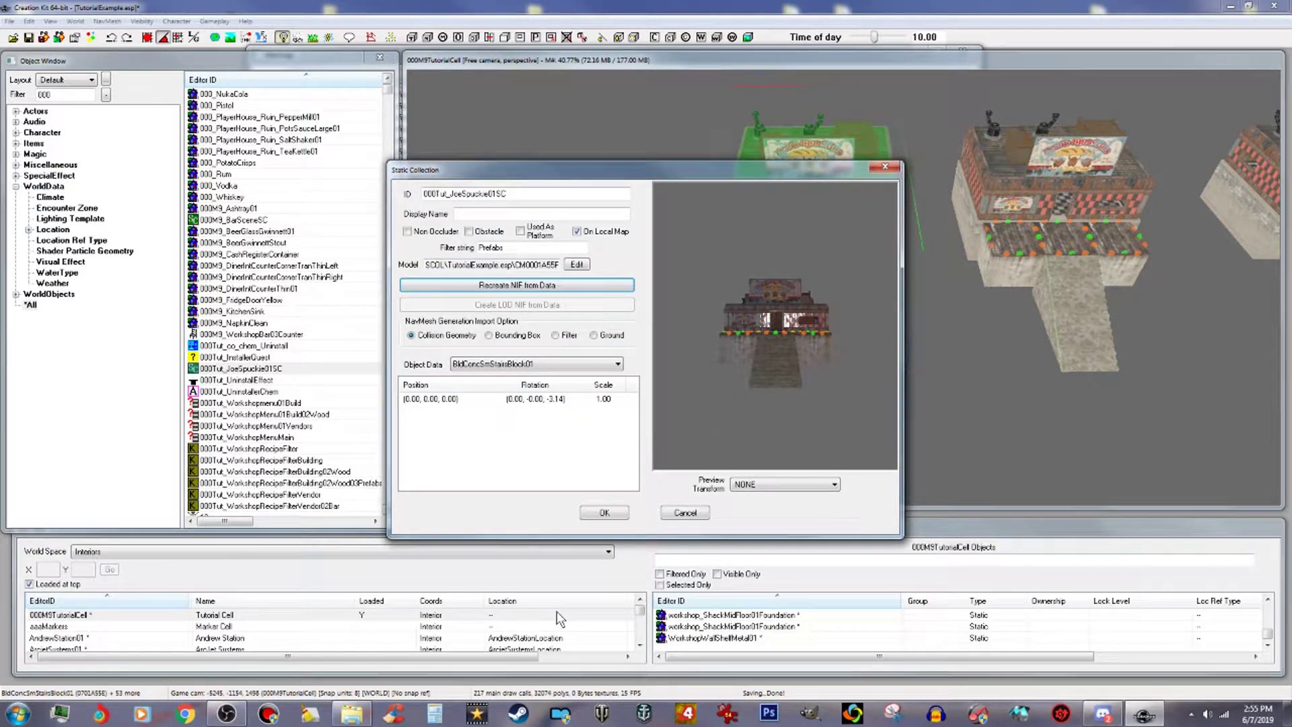
# Switch to Windows Explorer and open the TutorialExample.esp folder under Fallout 4\Data\meshes\SCOL.
pyautogui.click(351, 715)
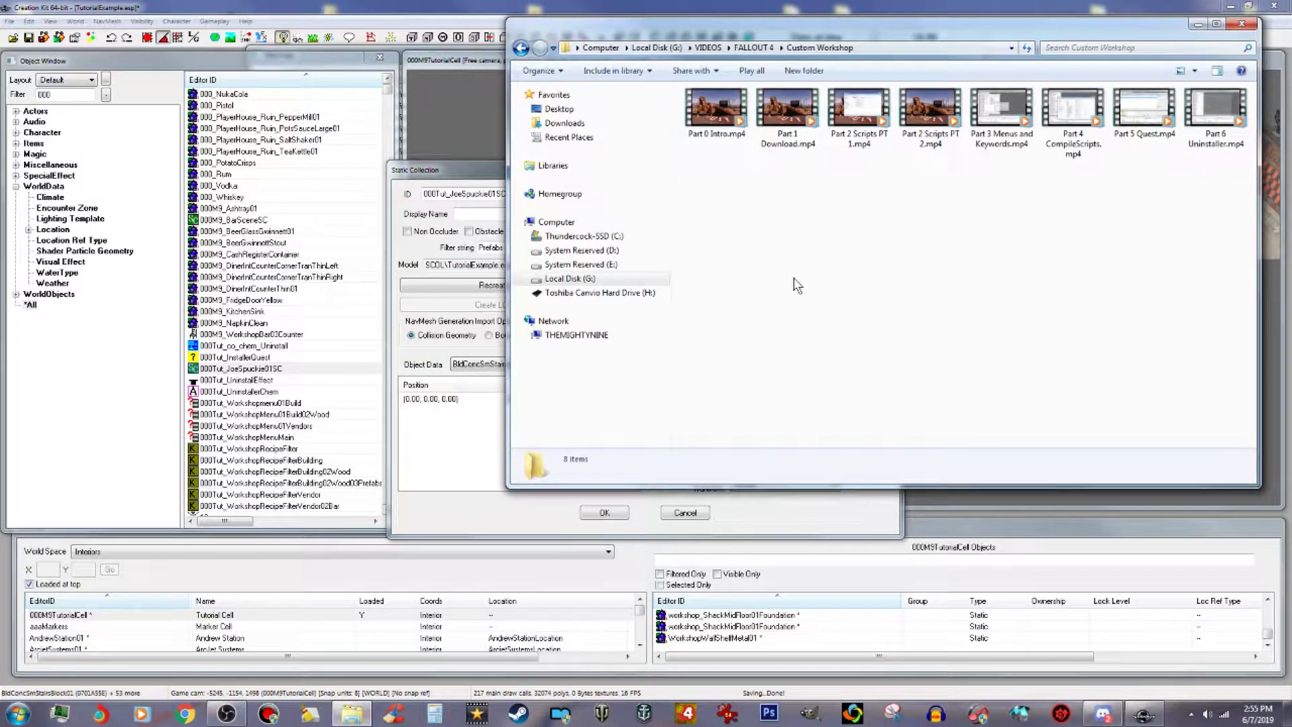
pyautogui.click(1198, 25)
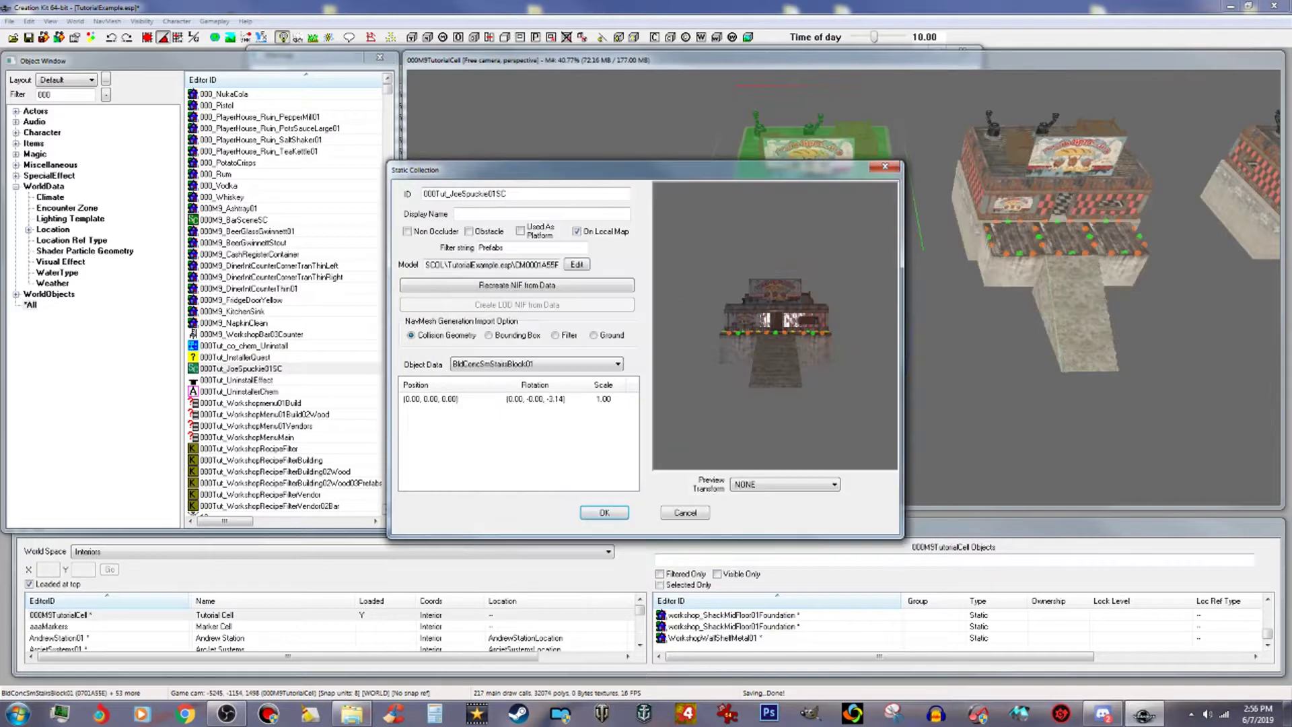
pyautogui.click(686, 713)
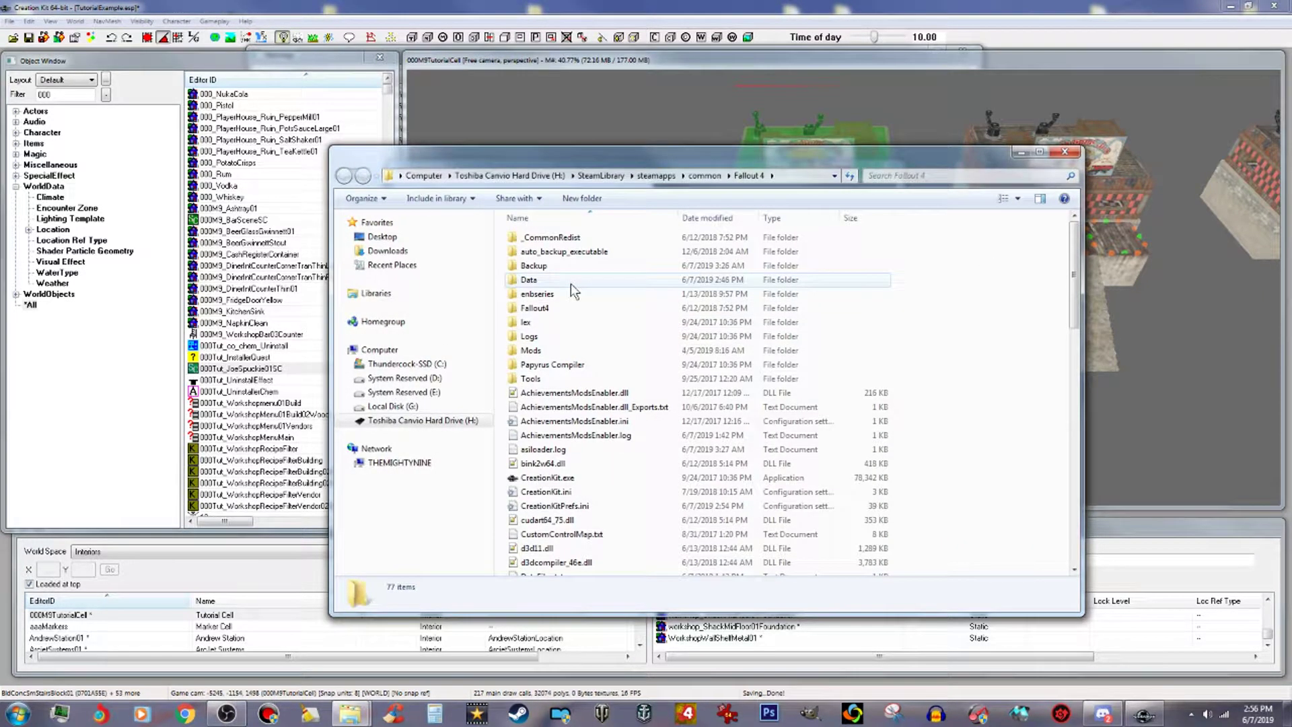
pyautogui.doubleClick(570, 282)
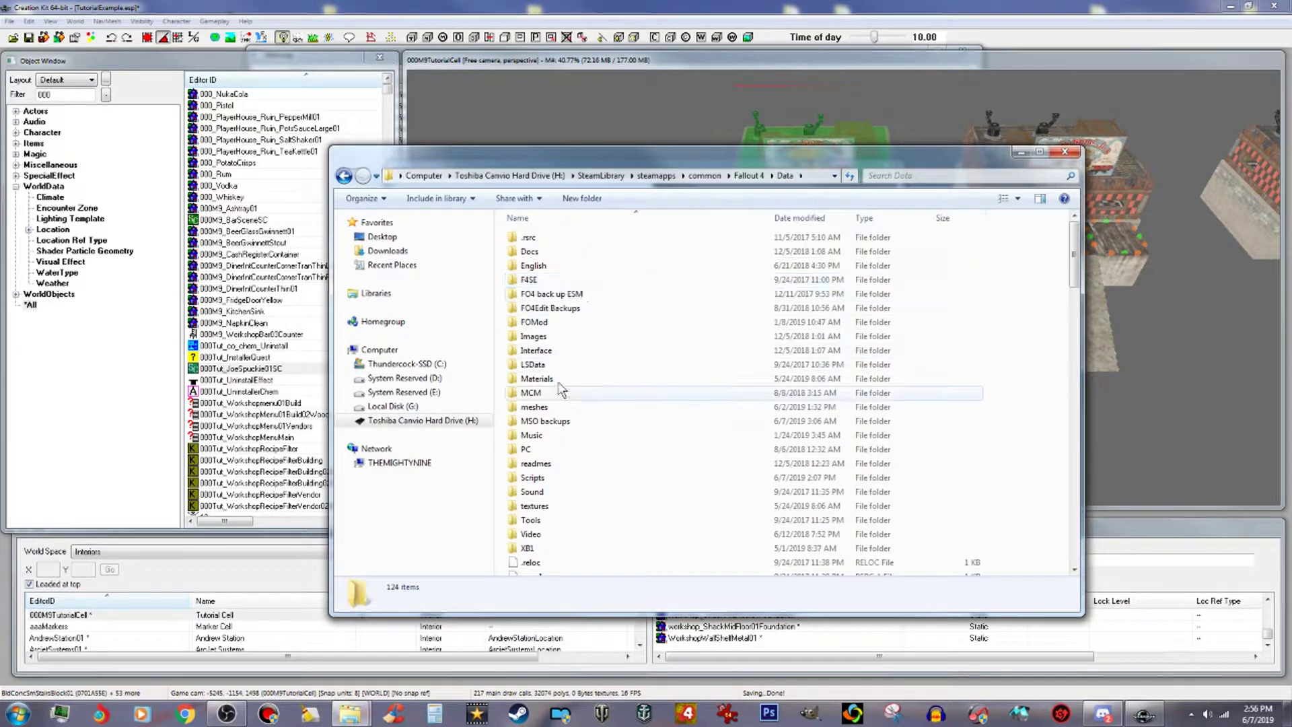
pyautogui.doubleClick(565, 413)
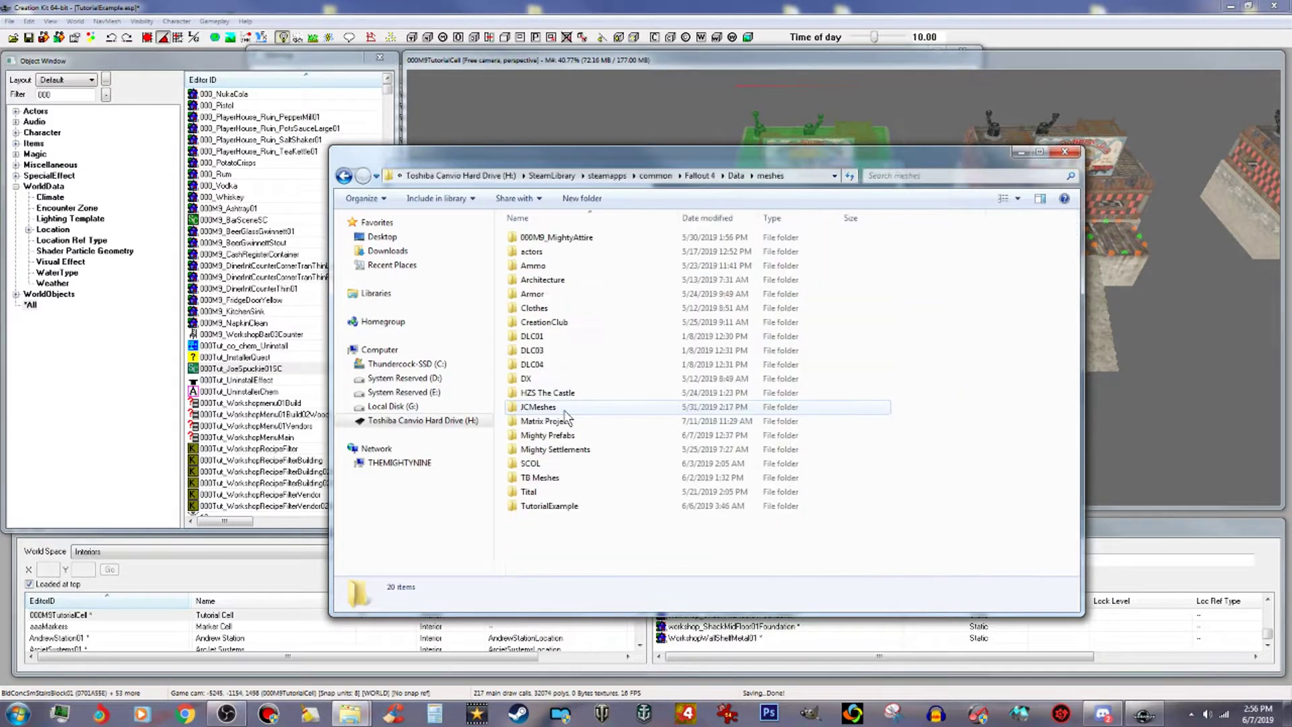
pyautogui.click(544, 461)
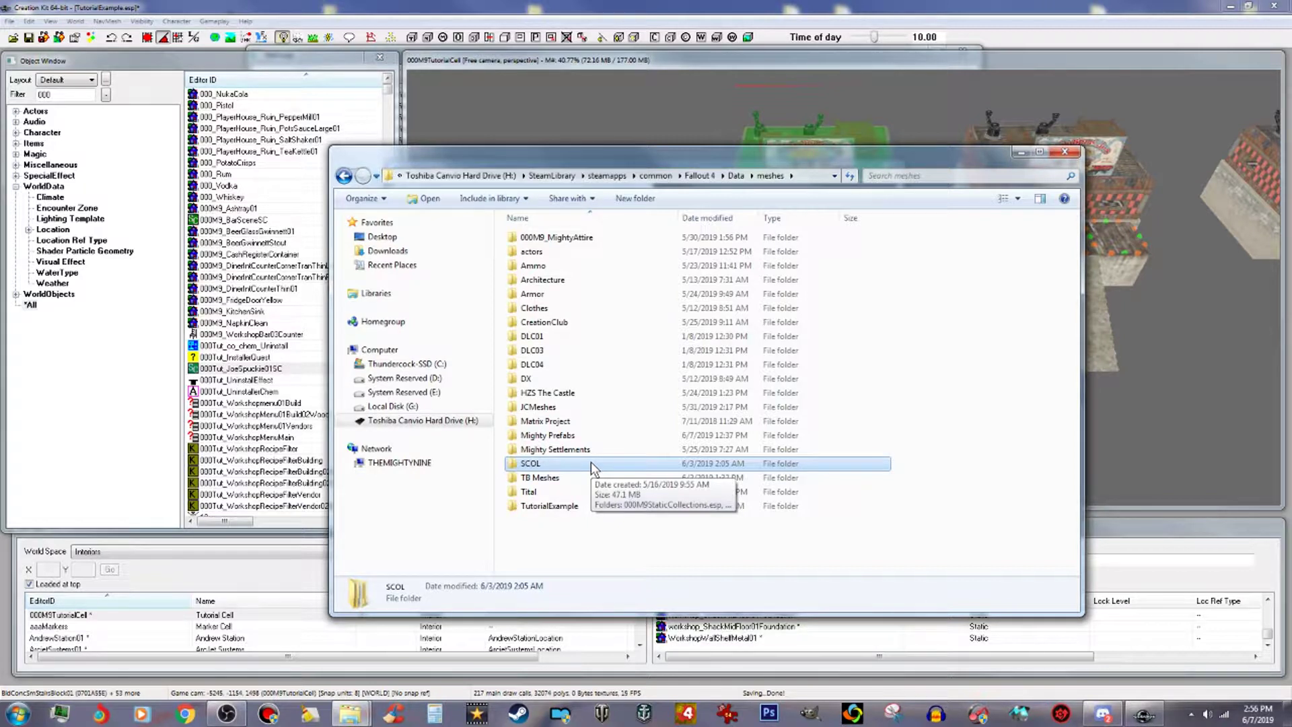
pyautogui.doubleClick(591, 463)
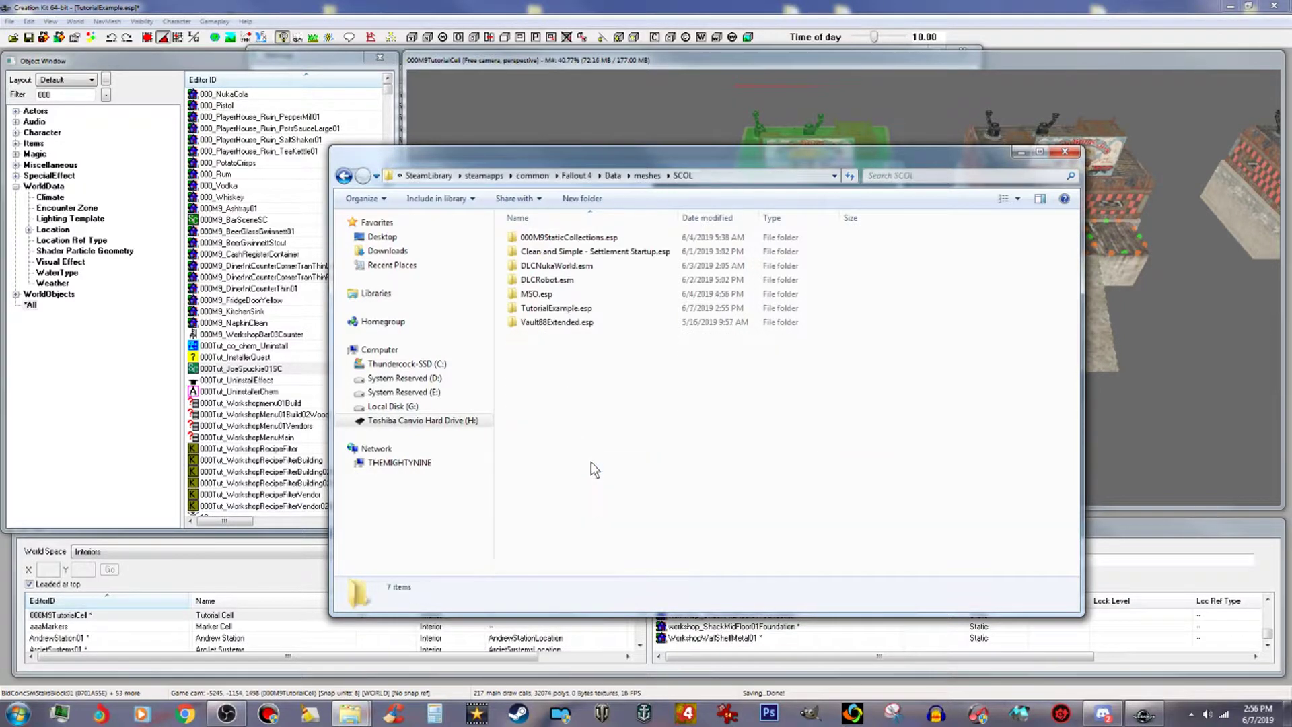
pyautogui.doubleClick(586, 308)
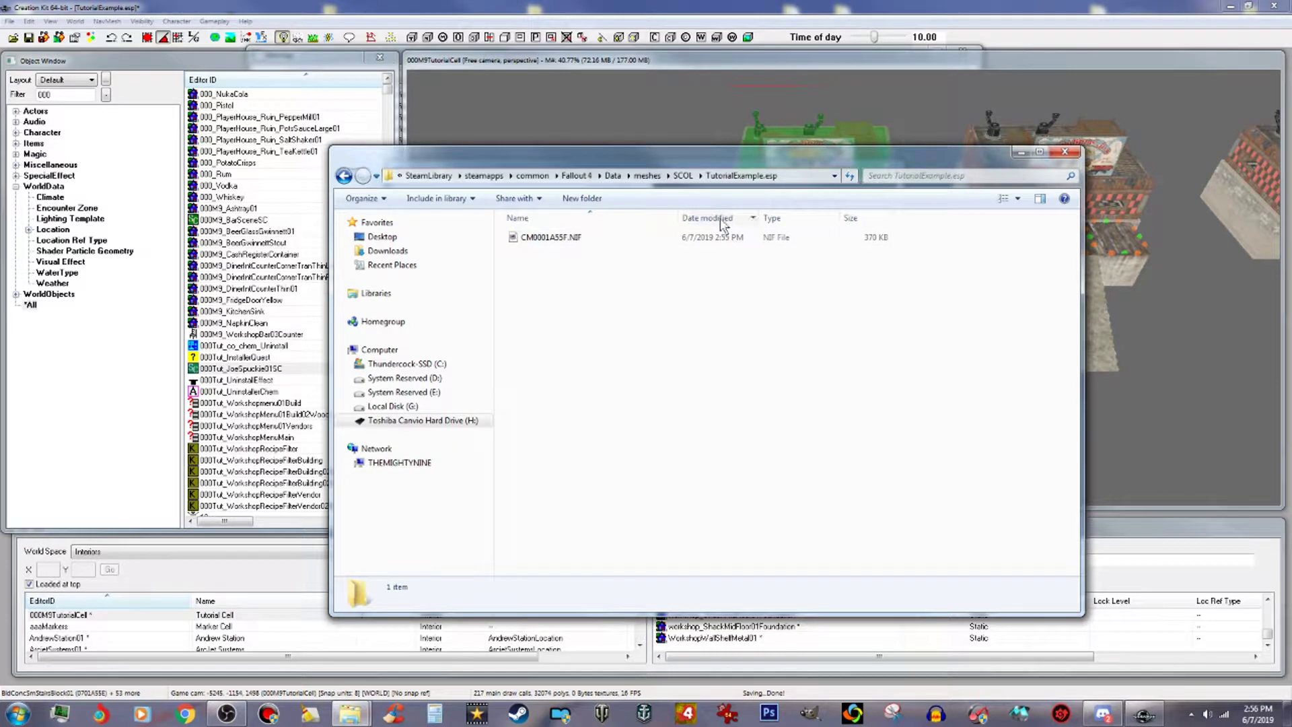
# Copy the generated mesh file CM0001A55F.NIF from the TutorialExample.esp folder.
pyautogui.click(577, 239)
pyautogui.rightClick(578, 239)
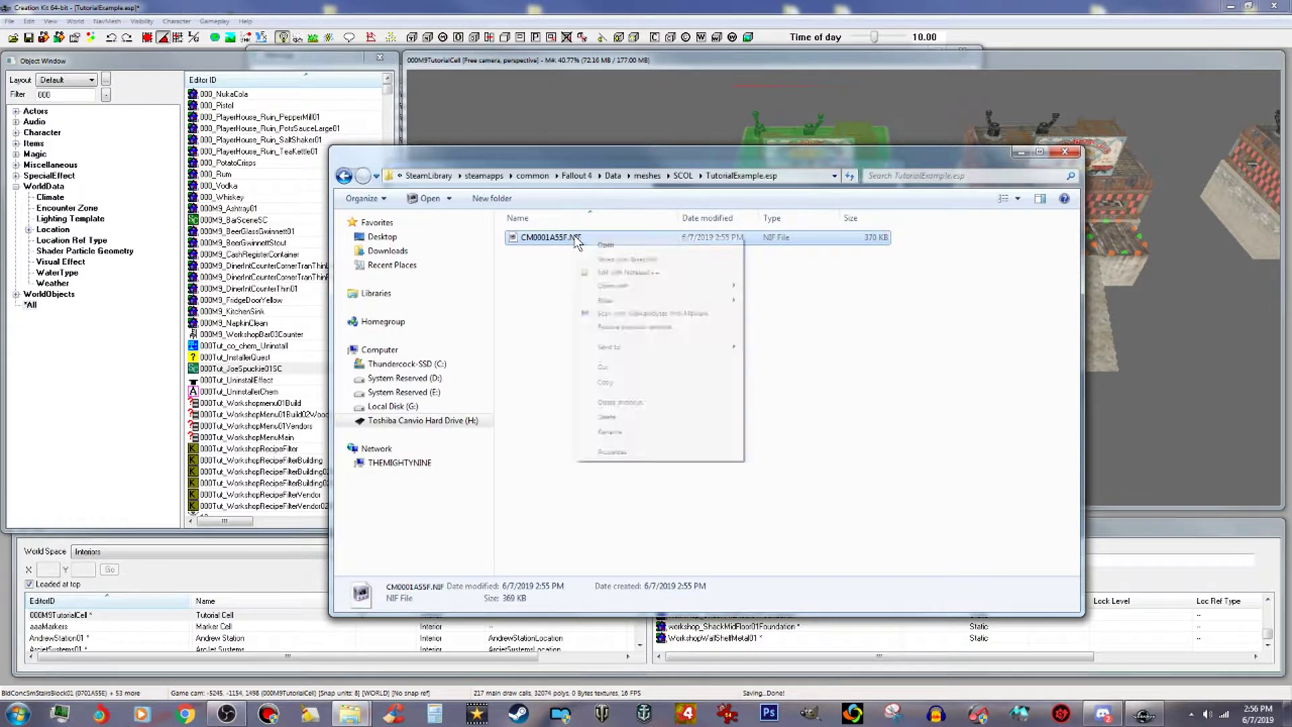
pyautogui.click(631, 382)
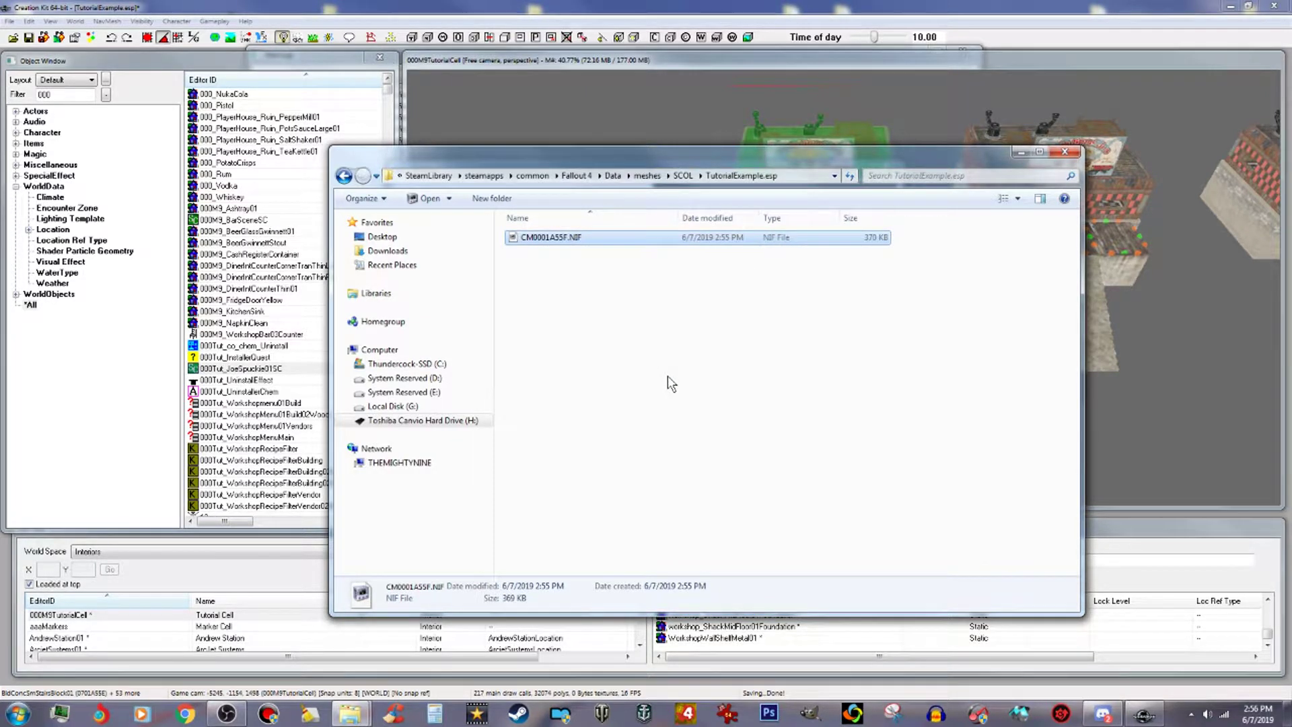
# Open the TutorialExample folder under Data\meshes and paste the copied CM0001A55F.NIF file into it.
pyautogui.click(670, 379)
pyautogui.click(643, 176)
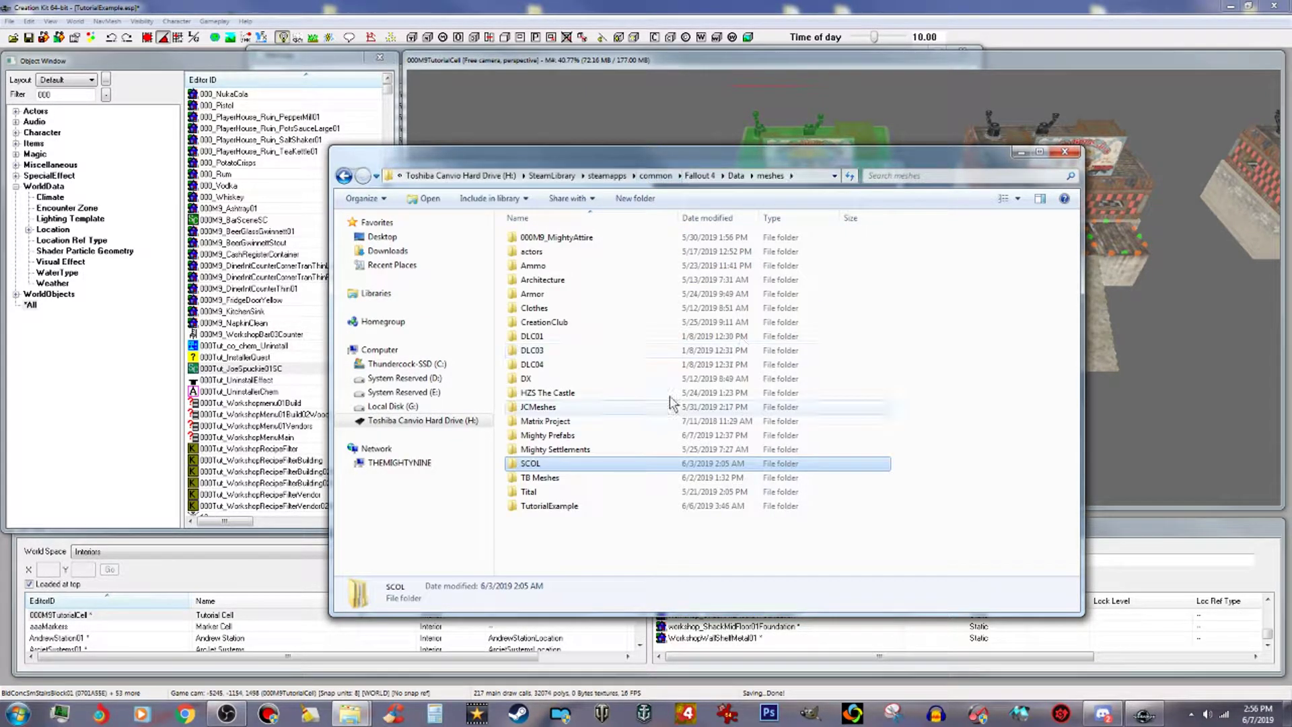
pyautogui.click(592, 509)
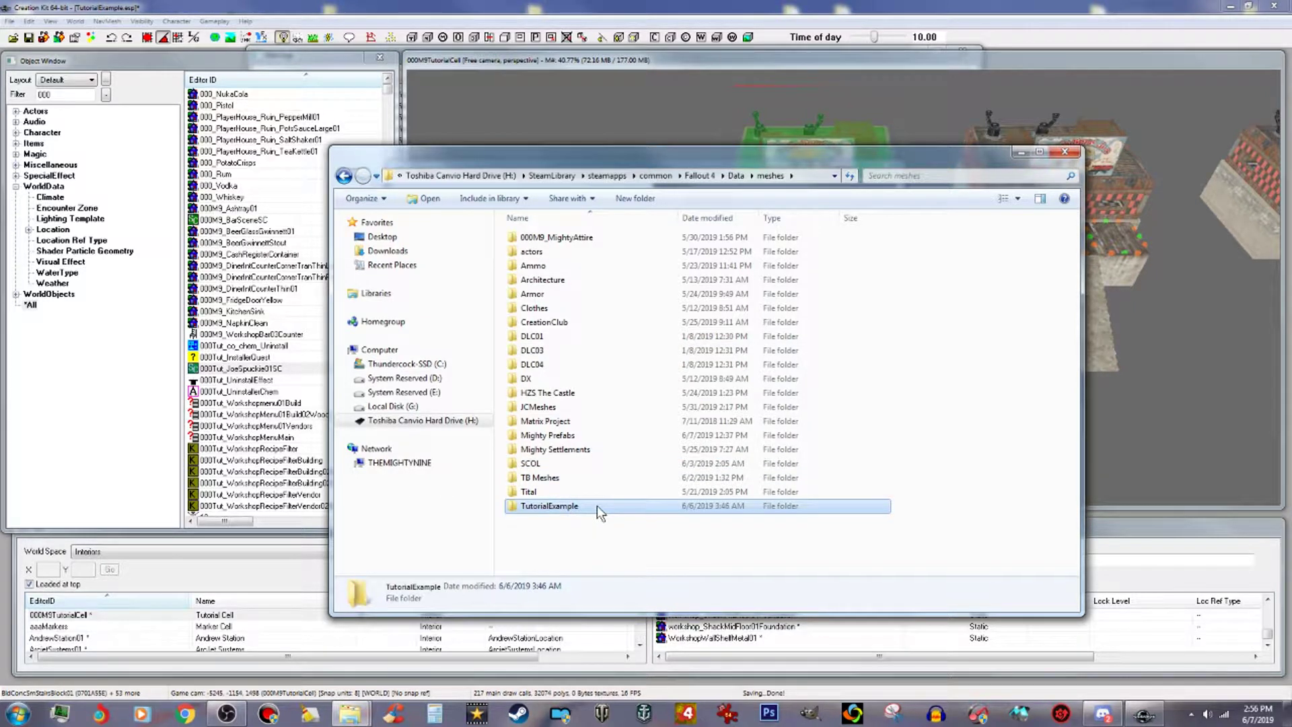
pyautogui.doubleClick(596, 506)
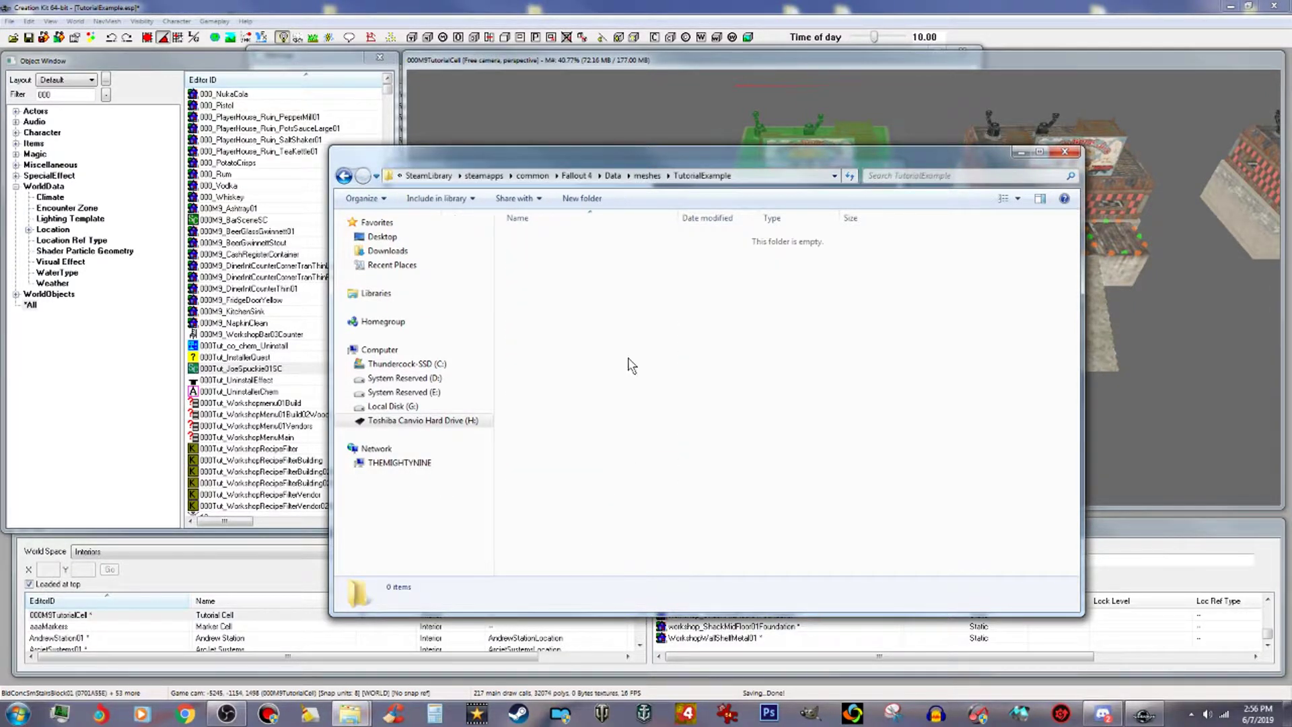
pyautogui.rightClick(658, 316)
pyautogui.click(707, 410)
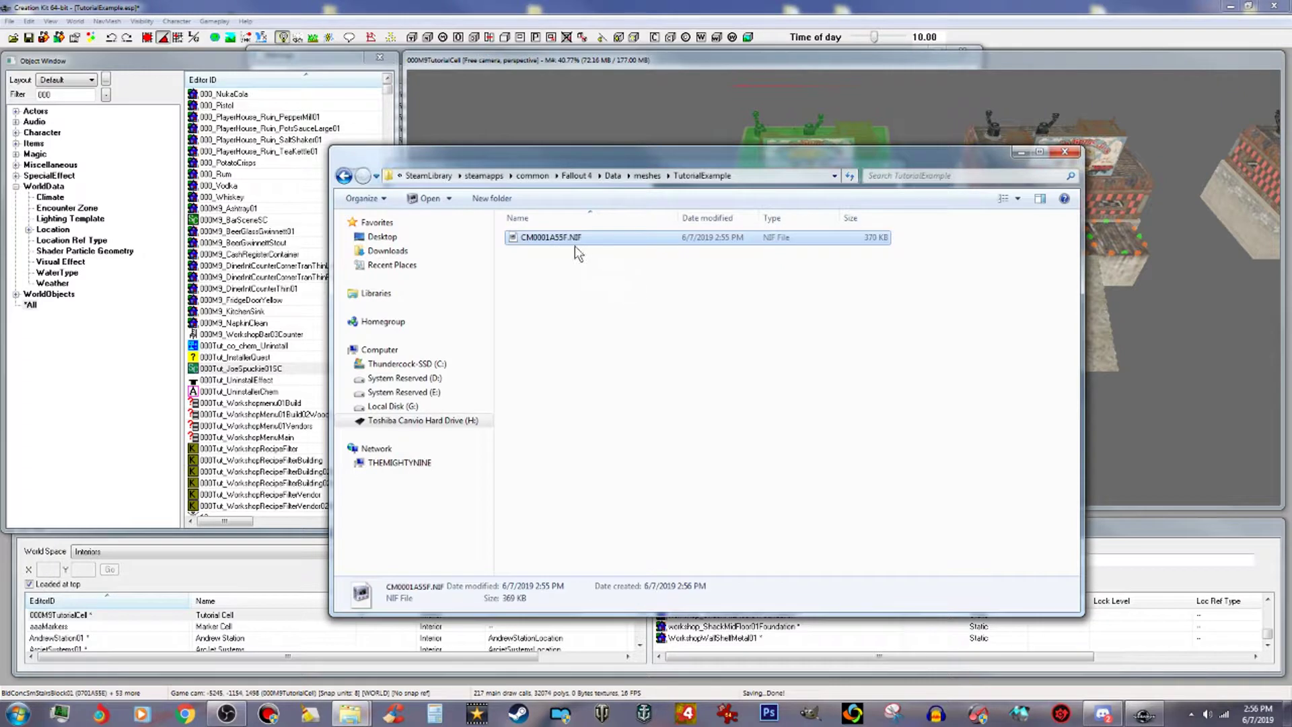
# Rename the pasted mesh file as JoeSpuckie01.NIF.
pyautogui.click(546, 238)
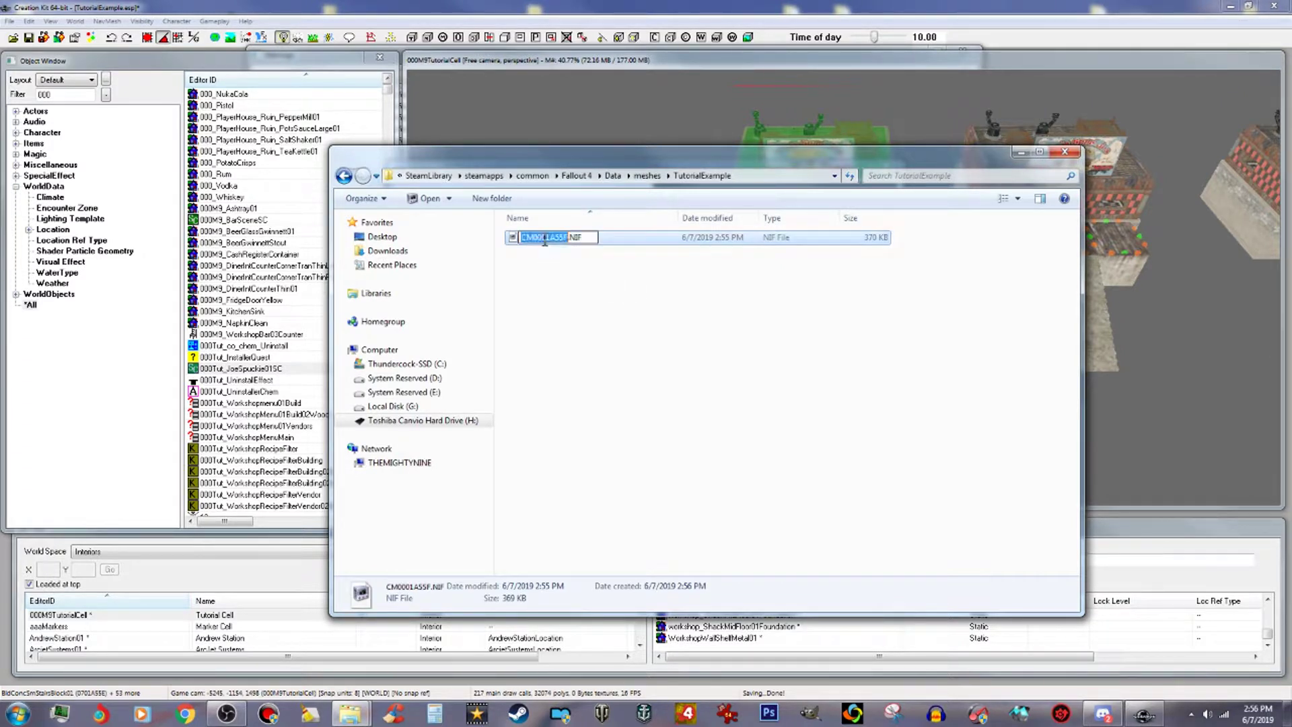
pyautogui.write('JoeSpuckie01')
pyautogui.click(641, 370)
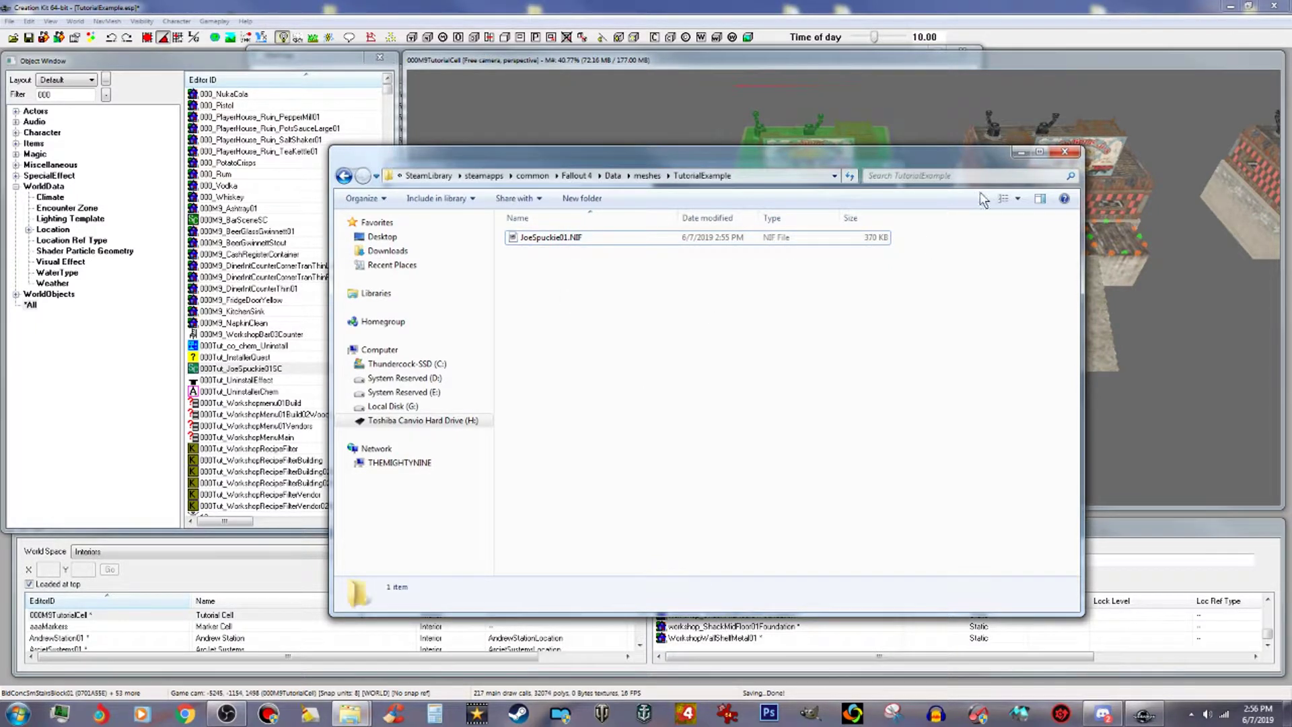
# Switch back to the Creation Kit and accept the settings of the static collection 000Tut_JoeSpuckie01SC.
pyautogui.click(1022, 155)
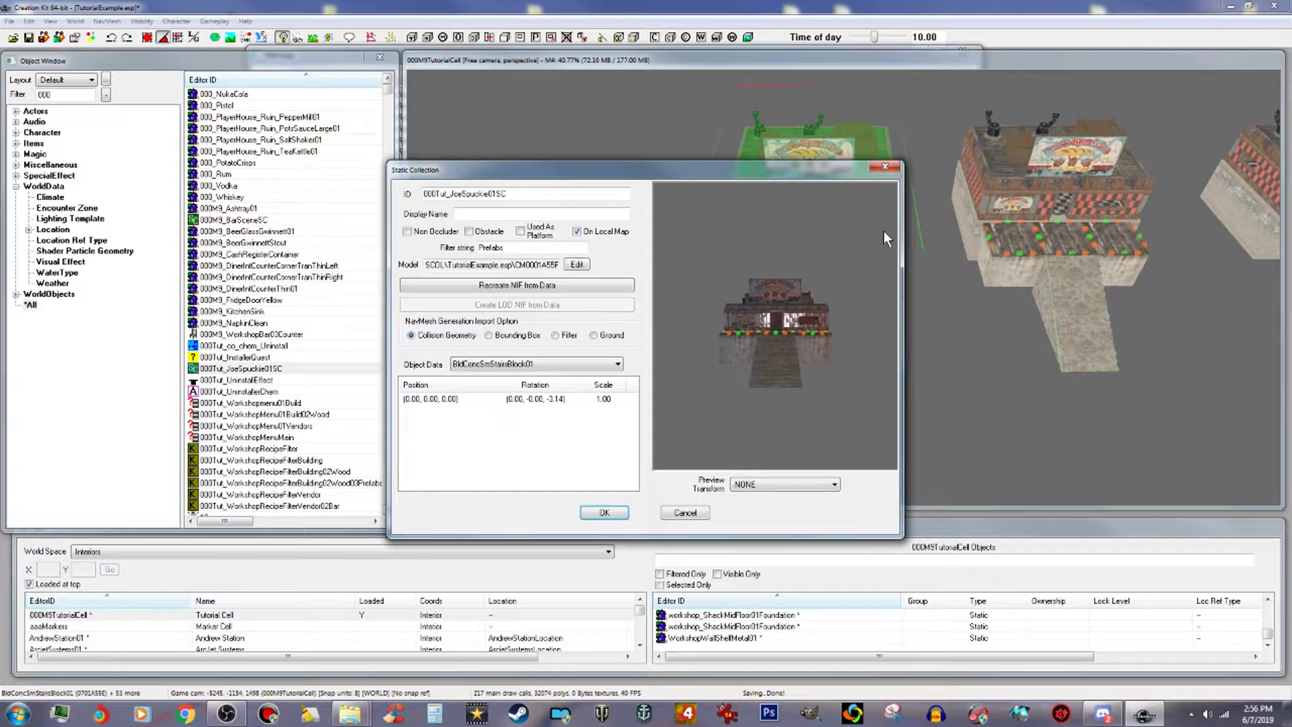
pyautogui.click(616, 514)
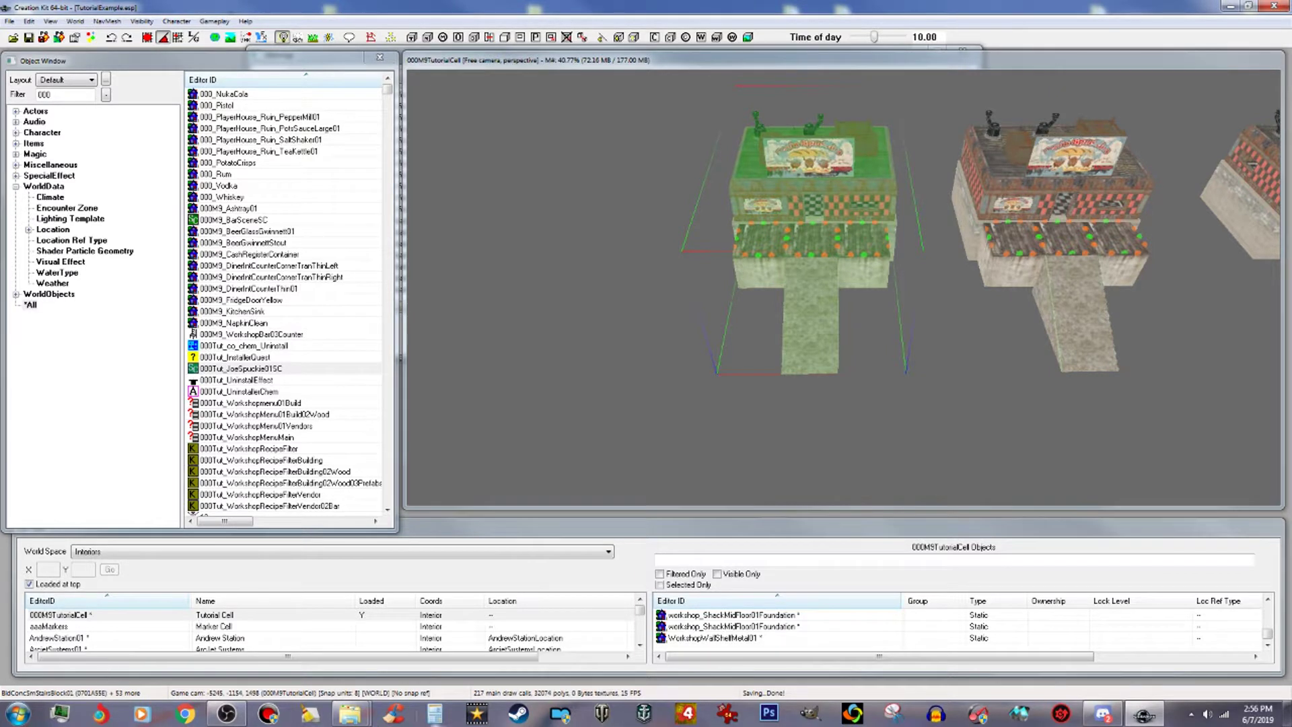
# Open JoeSpuckie01.NIF from the TutorialExample folder in NifSkope, examine the building's front, doorway and stairs, and close the viewer.
pyautogui.moveTo(350, 713)
pyautogui.click(434, 639)
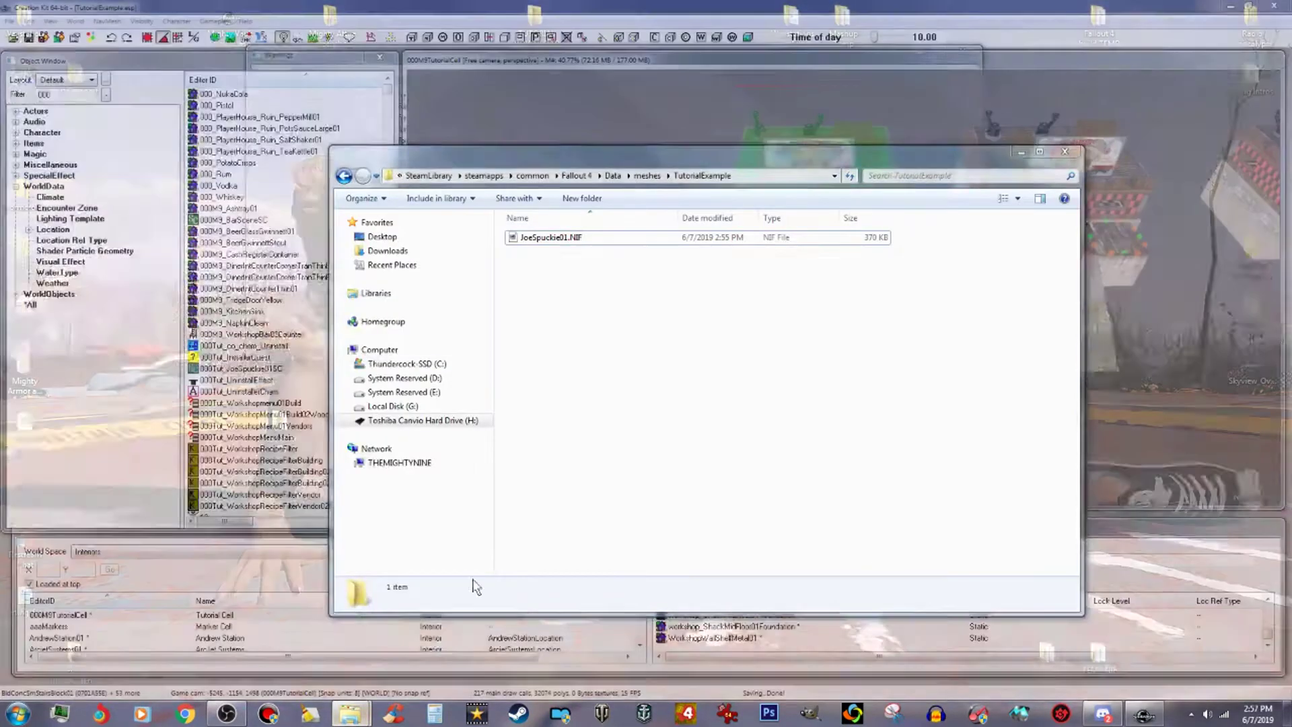
pyautogui.click(575, 238)
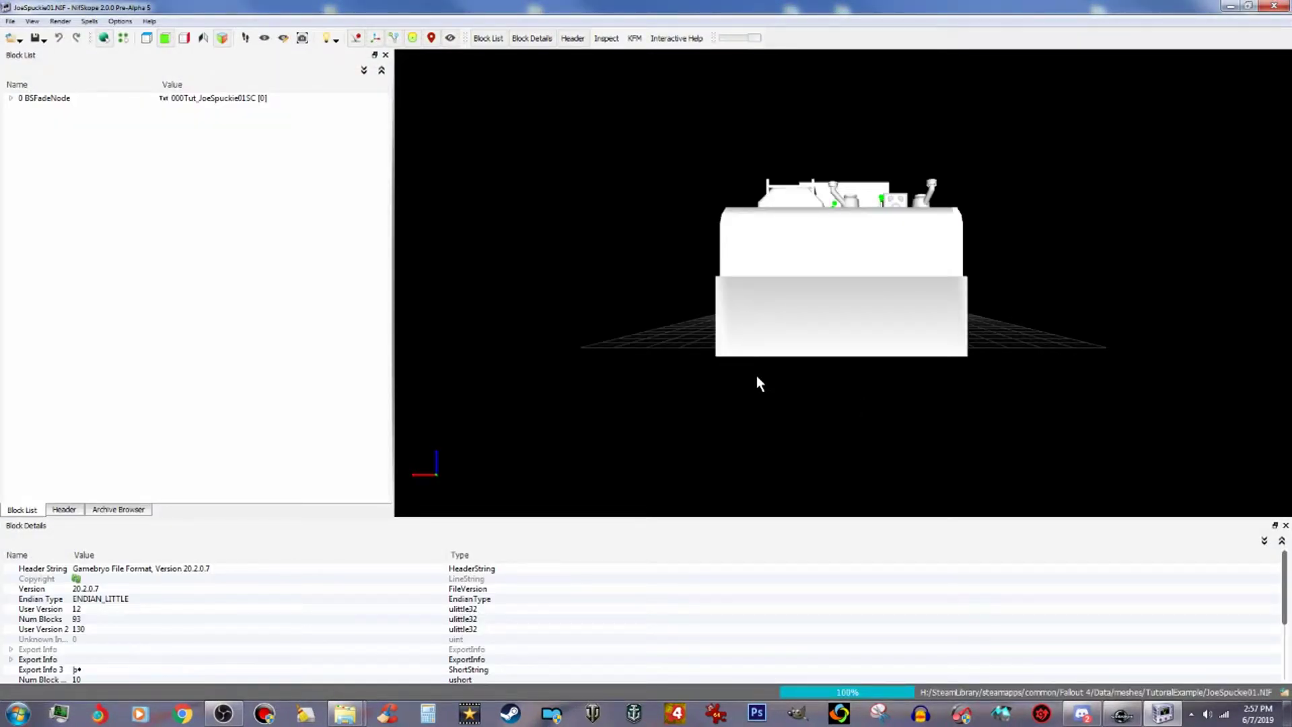
pyautogui.moveTo(756, 377); pyautogui.dragTo(886, 291)
pyautogui.scroll(5, 832, 248)
pyautogui.scroll(3, 831, 248)
pyautogui.scroll(-3, 832, 247)
pyautogui.scroll(2, 749, 253)
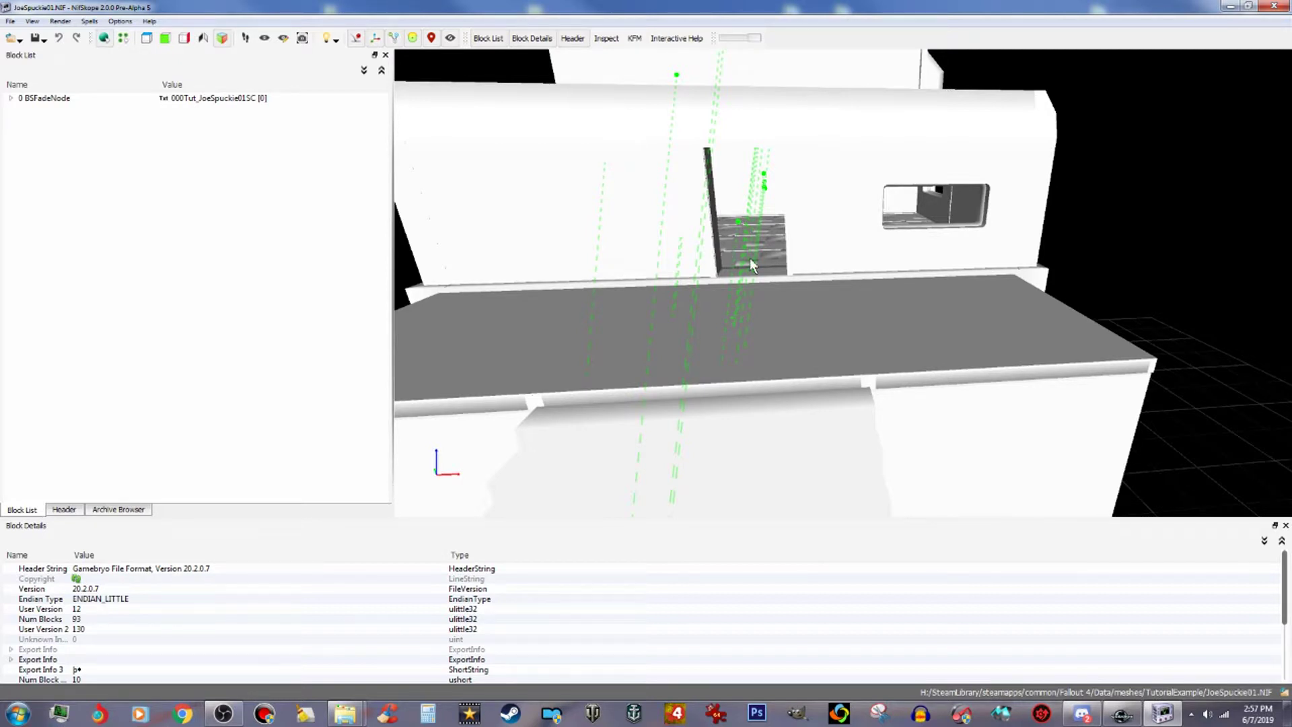
pyautogui.scroll(-4, 751, 264)
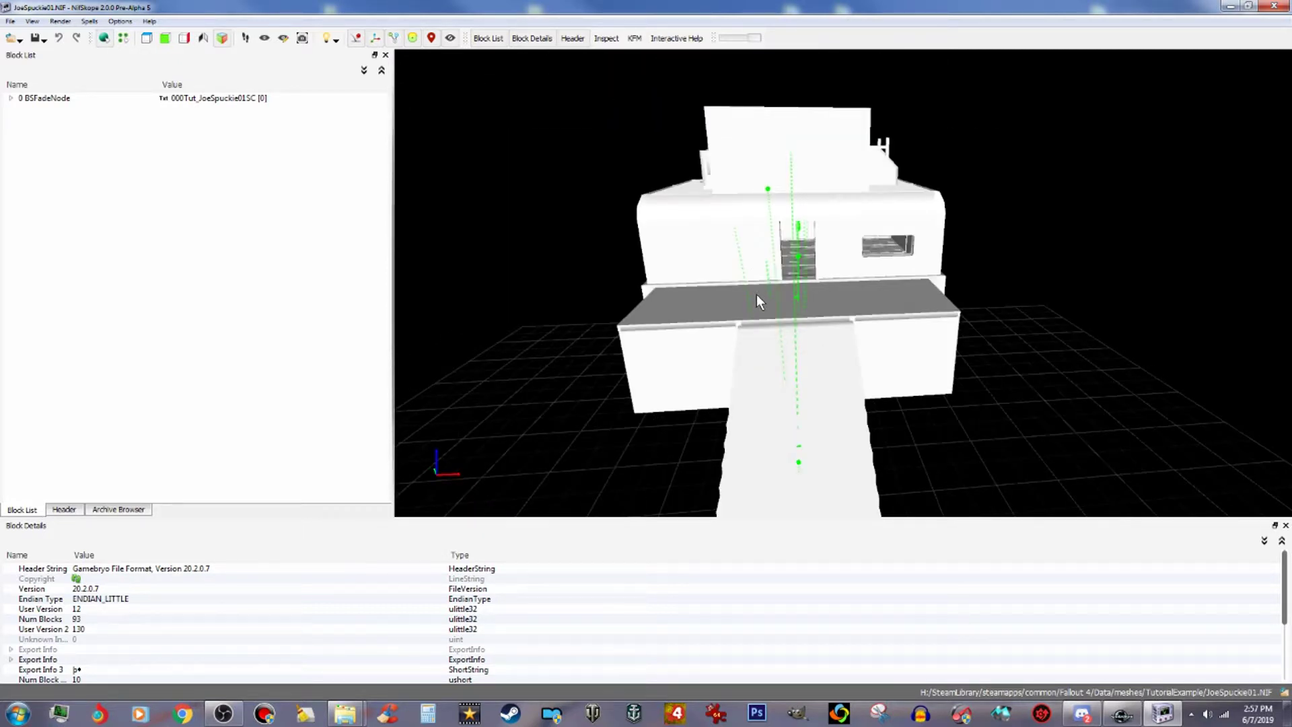
pyautogui.scroll(3, 756, 293)
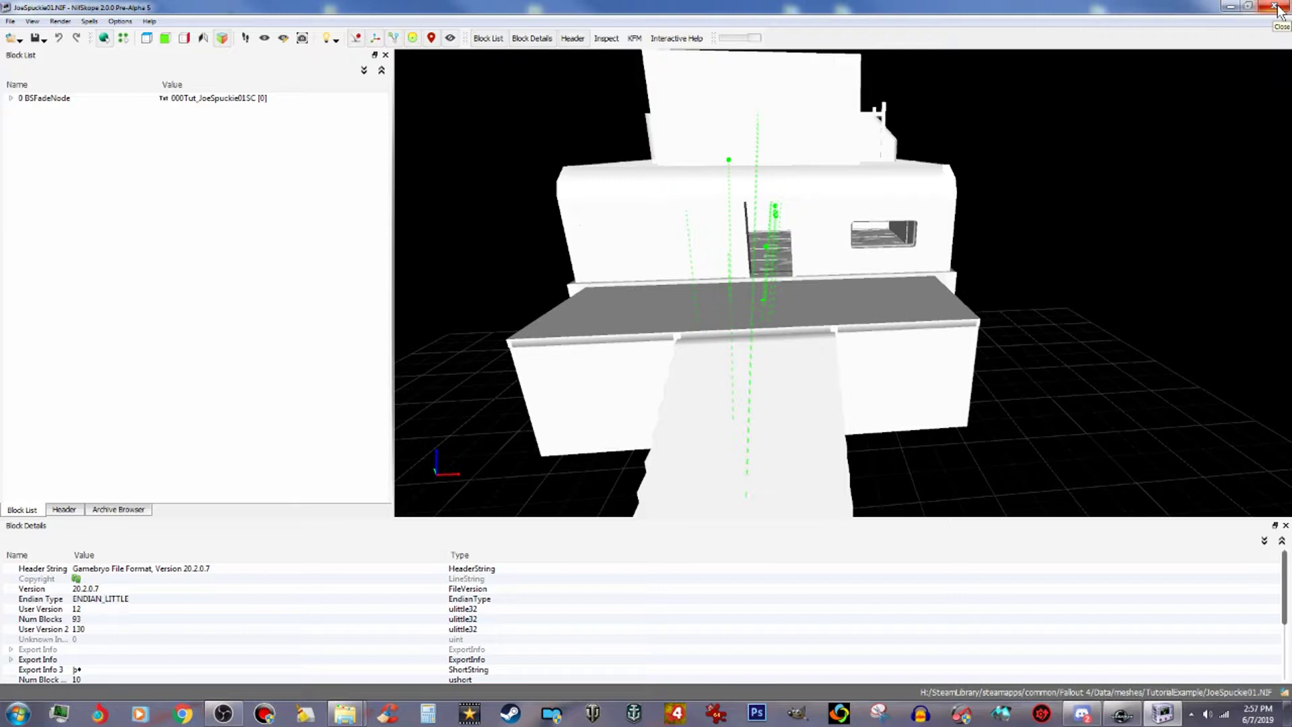
pyautogui.click(1276, 7)
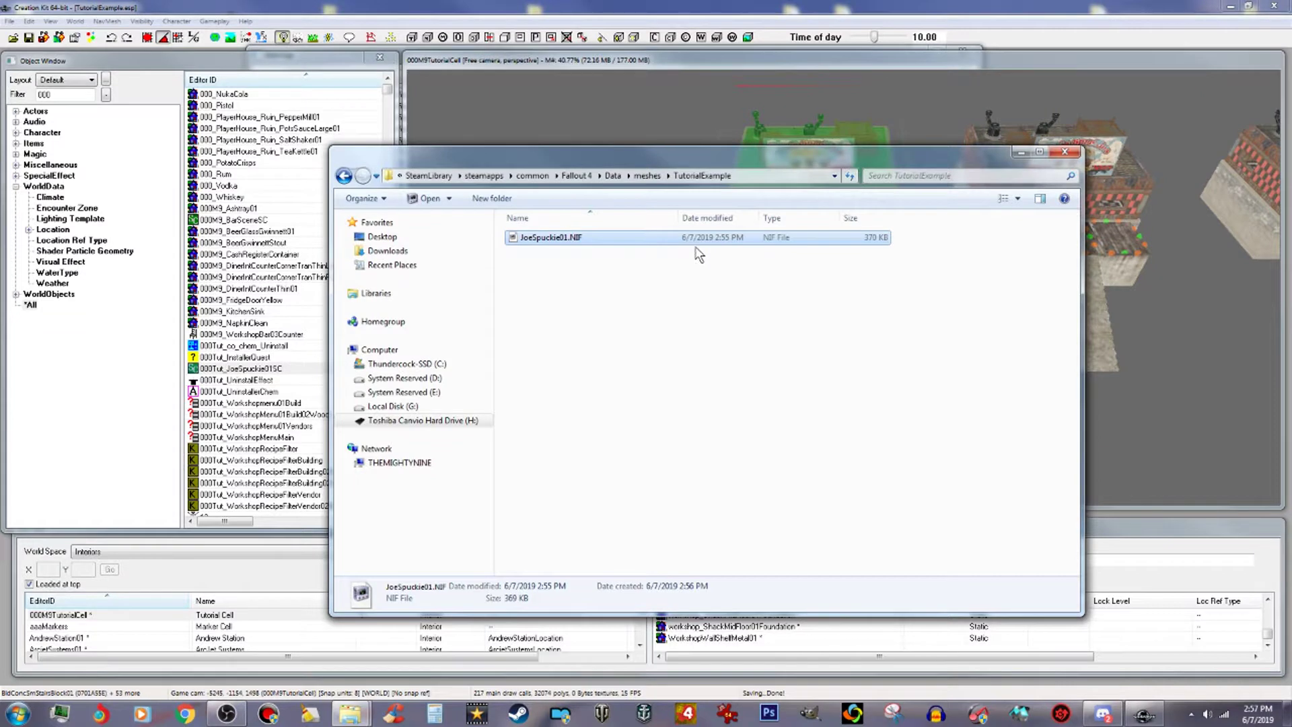
# Delete JoeSpuckie01.NIF from the TutorialExample meshes folder.
pyautogui.rightClick(717, 238)
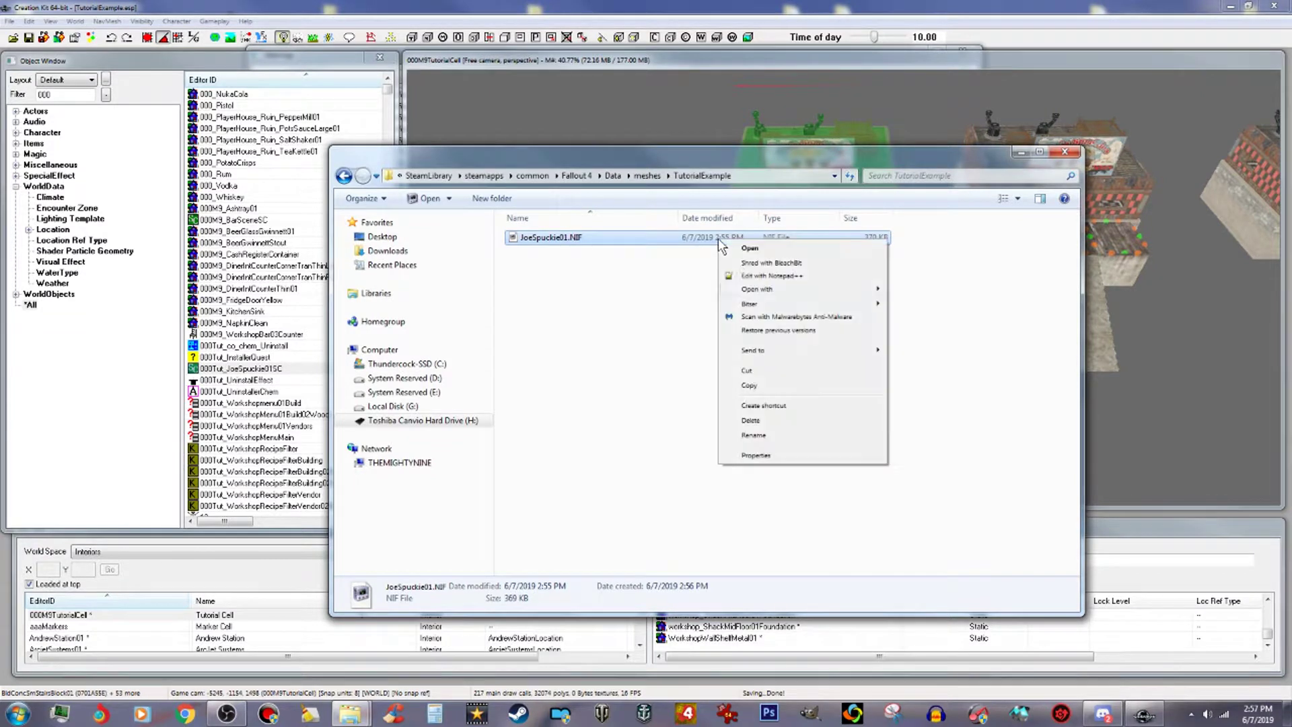
pyautogui.click(760, 422)
pyautogui.click(700, 410)
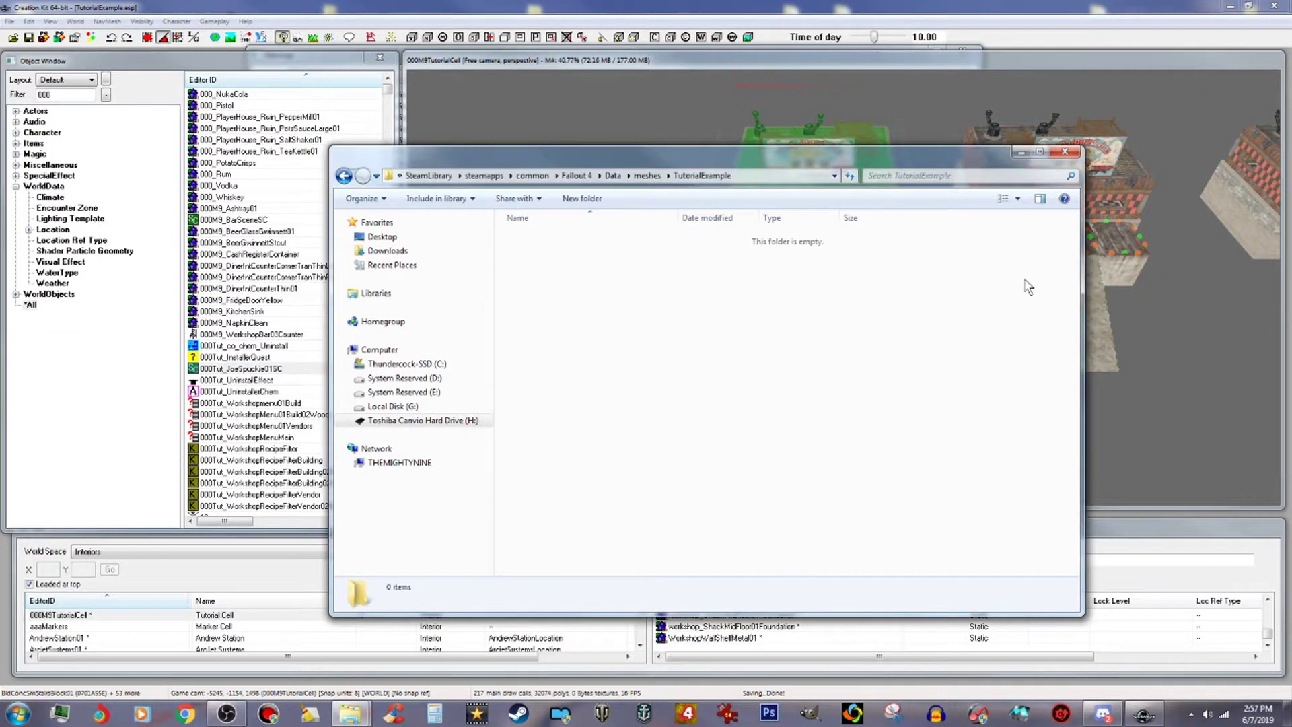
# Switch back to the Creation Kit and delete the placed 000Tut_JoeSpuckie01SC static collection from the tutorial cell.
pyautogui.click(1024, 153)
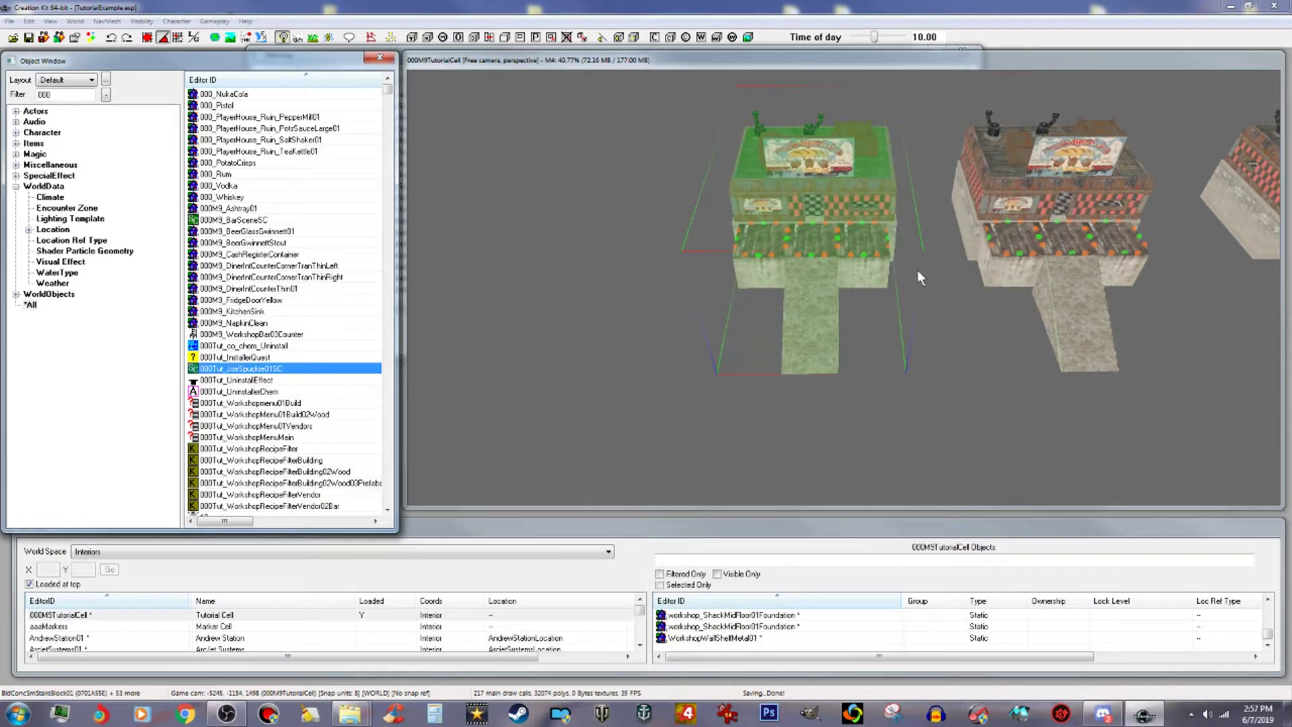
pyautogui.click(814, 276)
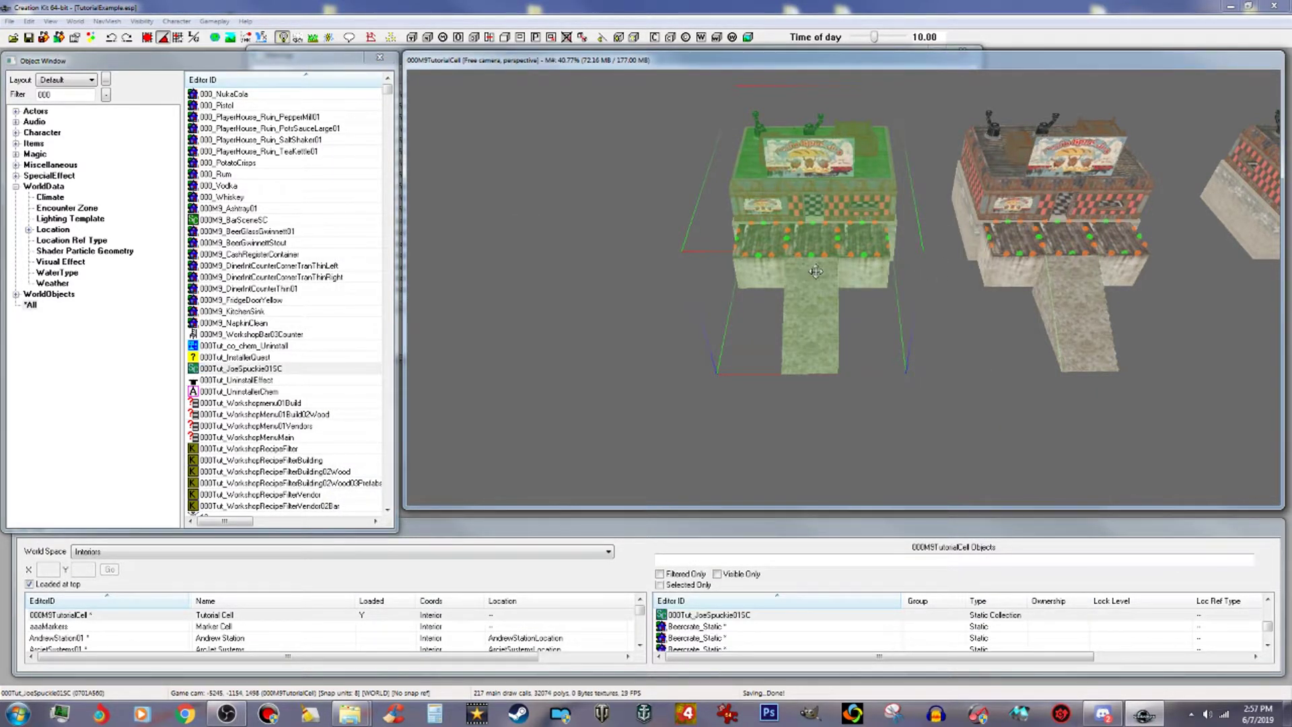
pyautogui.press('Delete')
# Examine the remaining diner with stairs from the platform through the doorway to the interior floor and window opening.
pyautogui.moveTo(849, 268); pyautogui.dragTo(690, 279, button='middle')
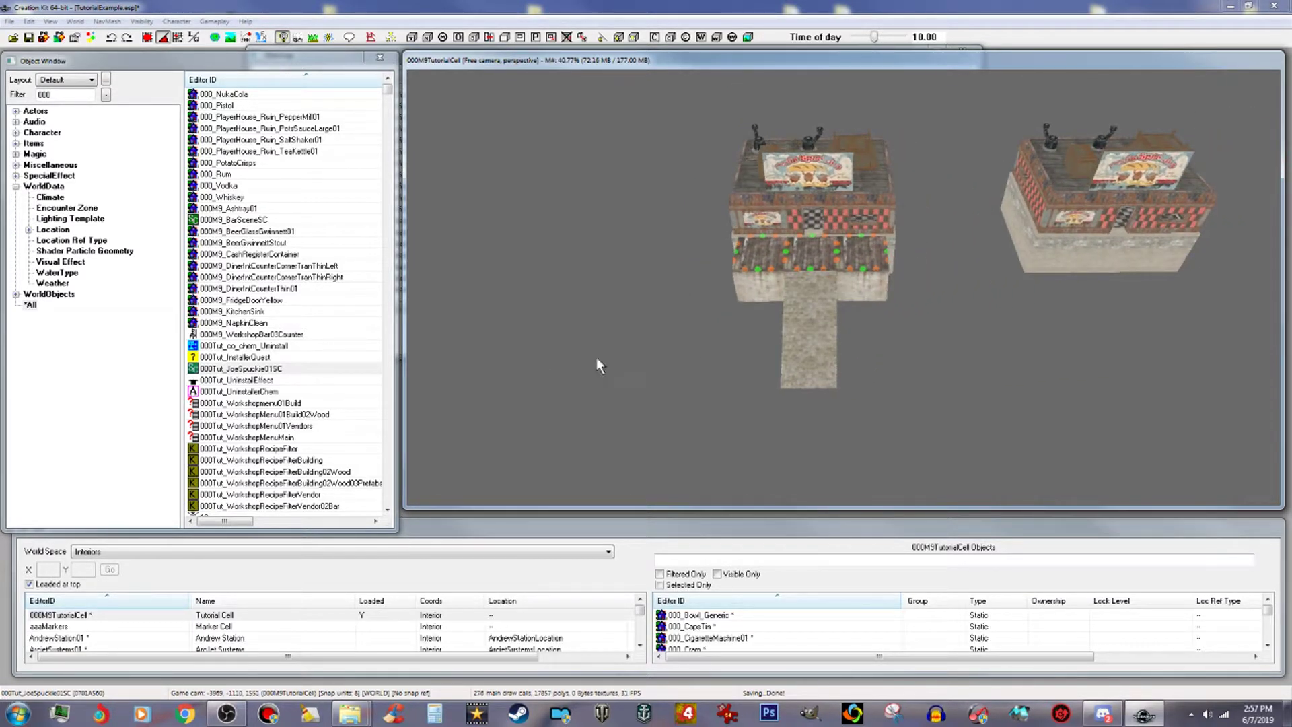
pyautogui.scroll(2, 774, 315)
pyautogui.scroll(5, 774, 315)
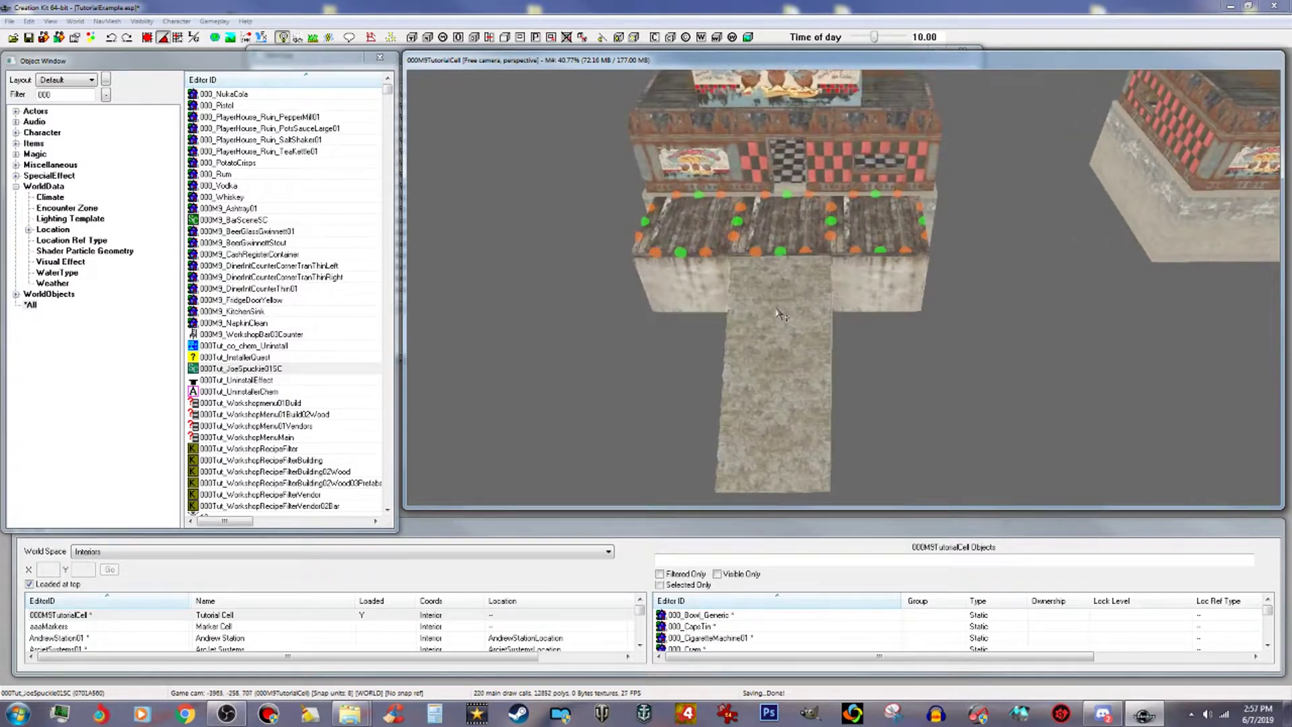
pyautogui.click(799, 271)
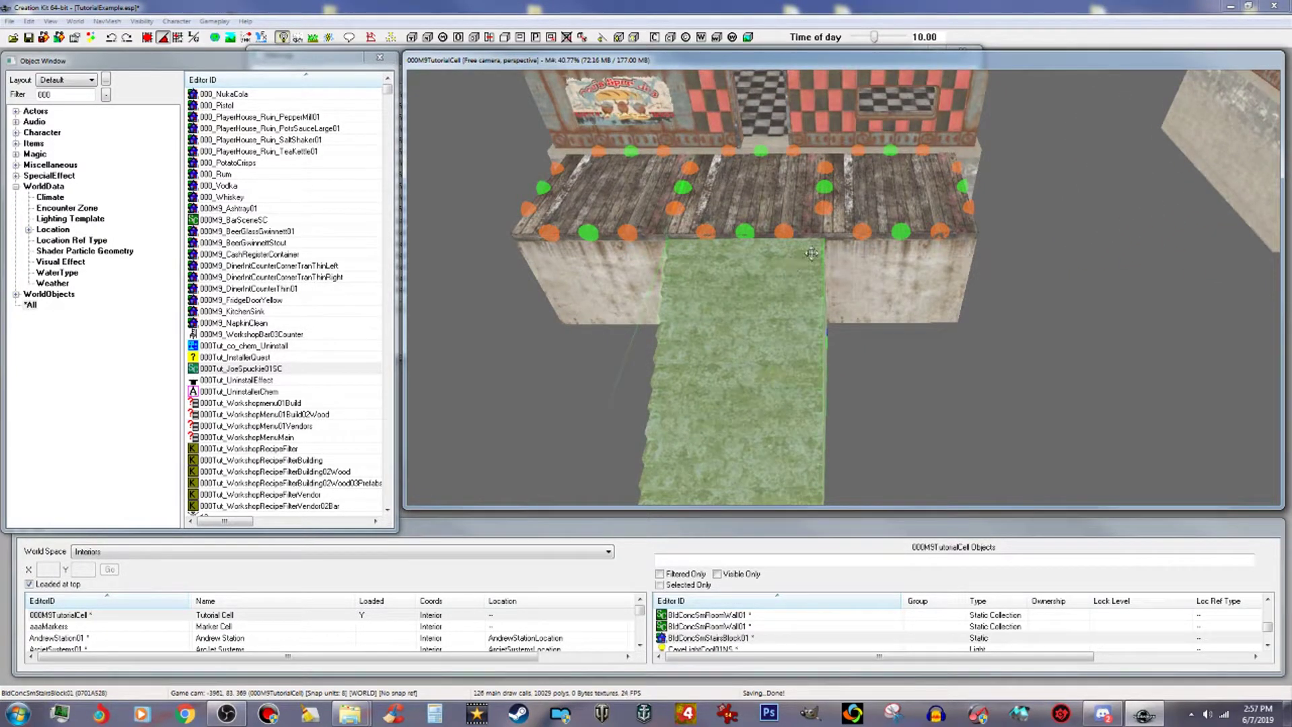
pyautogui.keyDown('shift'); pyautogui.moveTo(812, 255); pyautogui.dragTo(818, 221, button='middle'); pyautogui.keyUp('shift')
pyautogui.scroll(2, 818, 219)
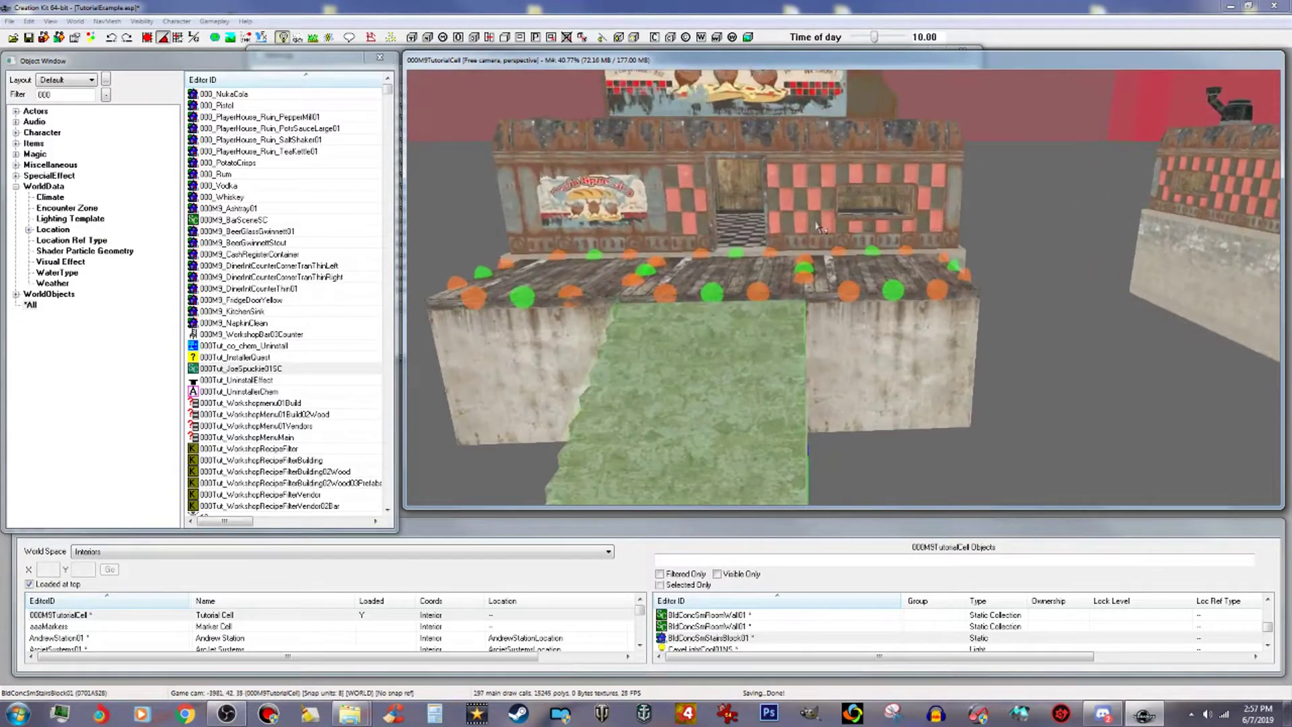
pyautogui.scroll(6, 841, 246)
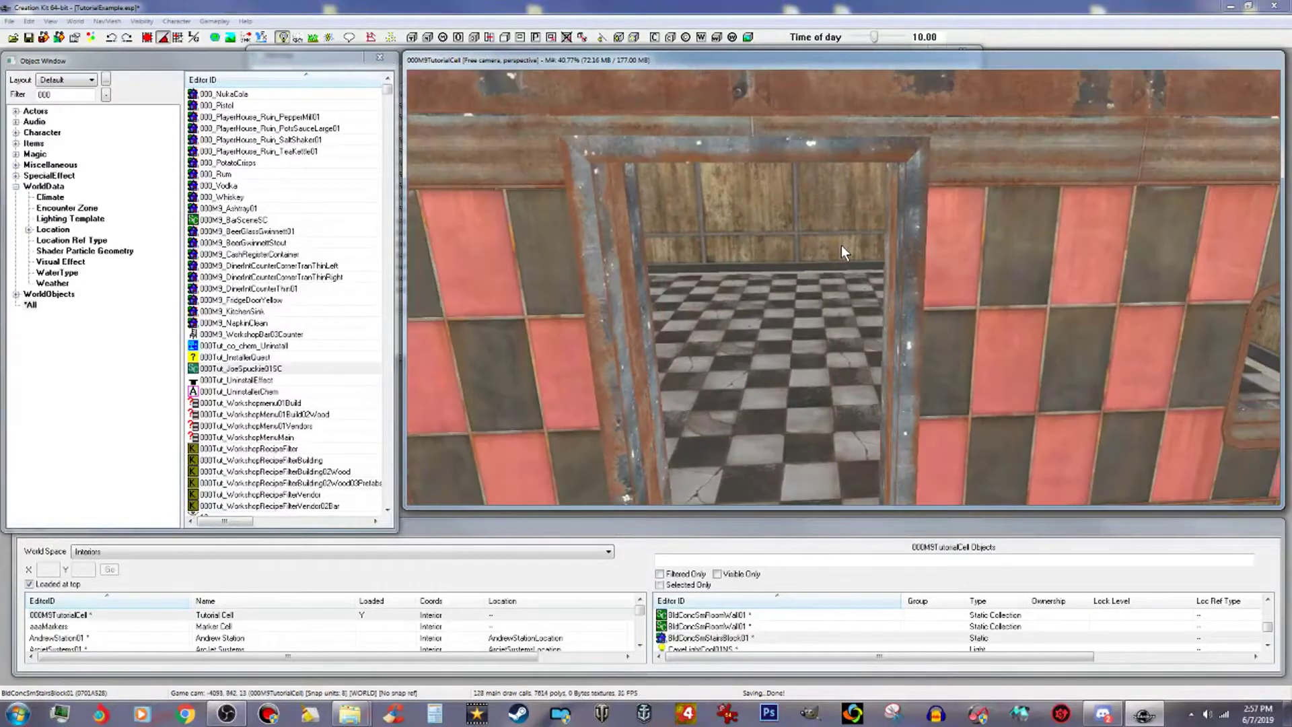
pyautogui.scroll(3, 841, 245)
pyautogui.click(795, 306)
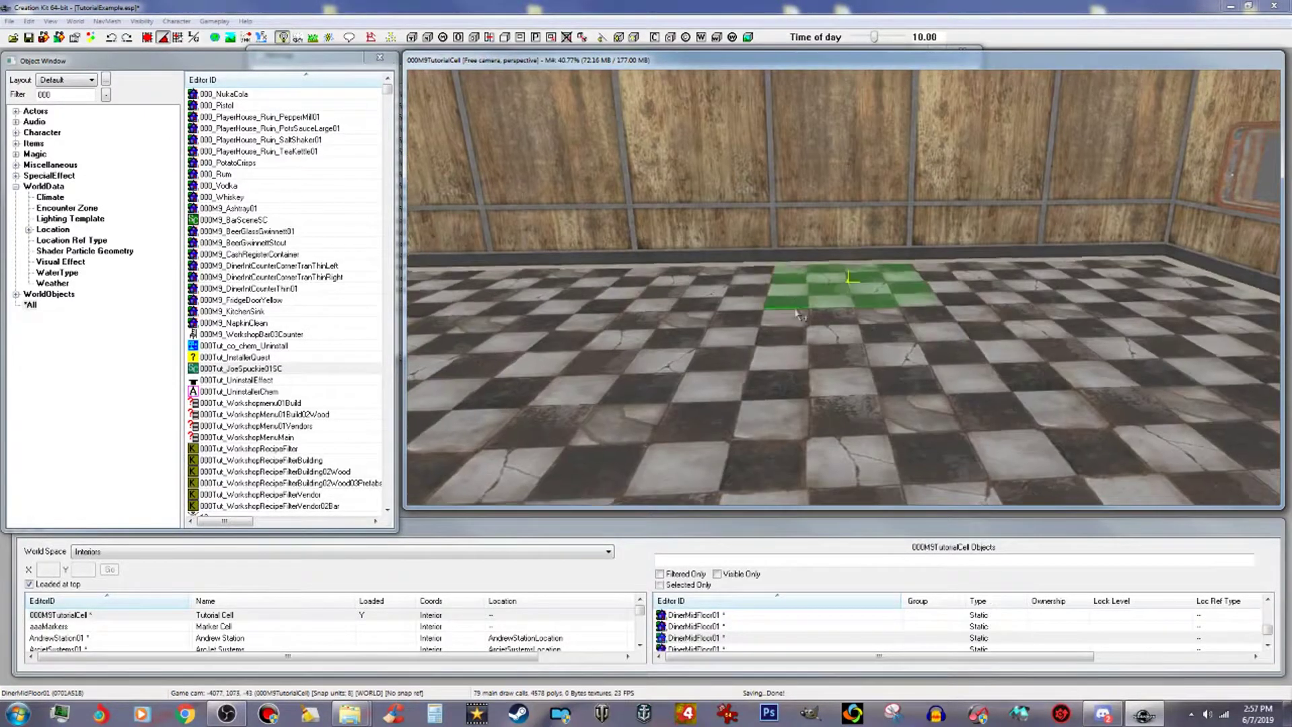
pyautogui.keyDown('shift'); pyautogui.moveTo(775, 311); pyautogui.dragTo(729, 298, button='middle'); pyautogui.keyUp('shift')
pyautogui.scroll(-2, 719, 320)
pyautogui.scroll(4, 719, 320)
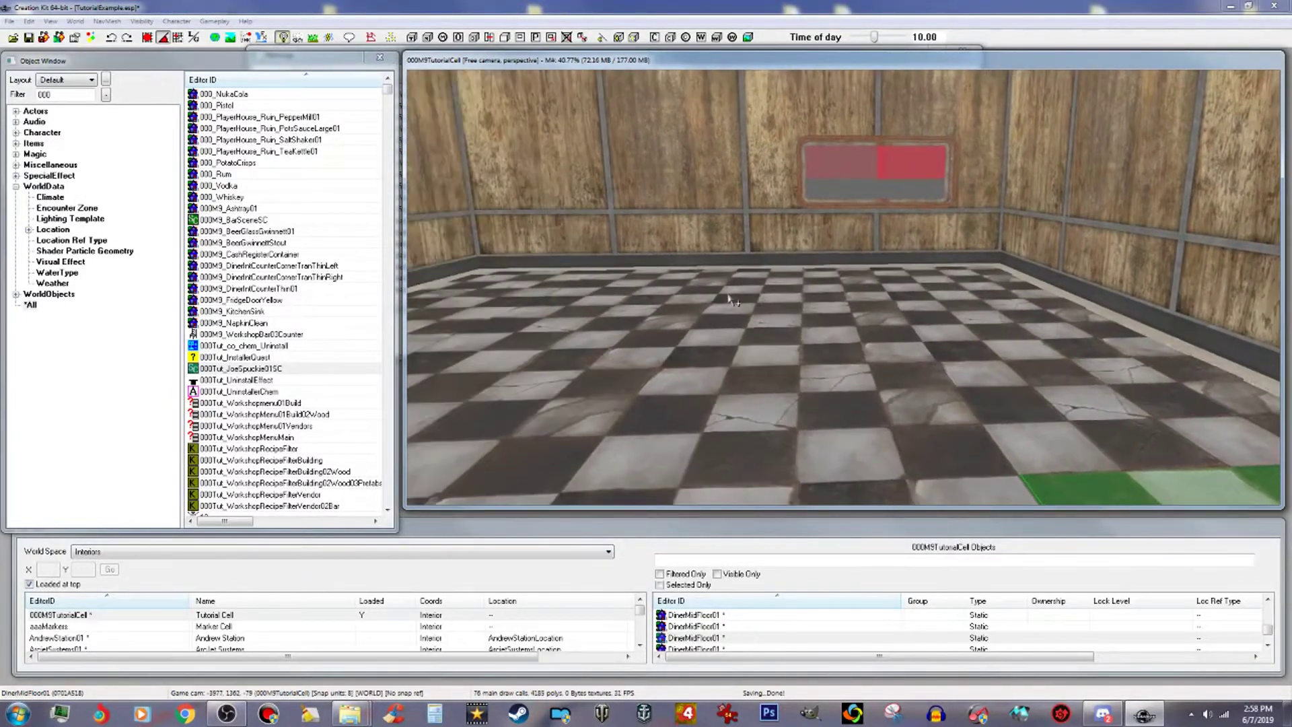
pyautogui.scroll(-3, 825, 253)
pyautogui.scroll(2, 815, 253)
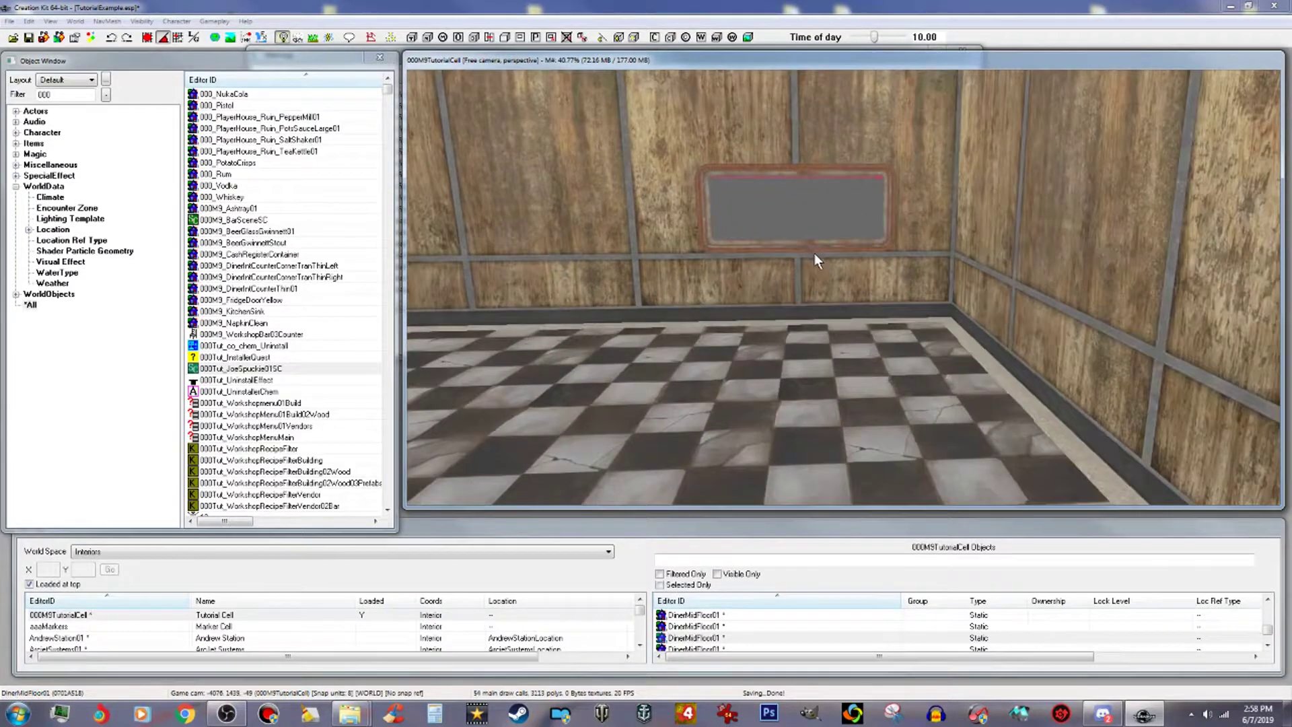
# Filter the object list by glass and place a DiamondGlass06 static inside the diner near the window opening.
pyautogui.click(56, 94)
pyautogui.doubleClick(56, 95)
pyautogui.write('d')
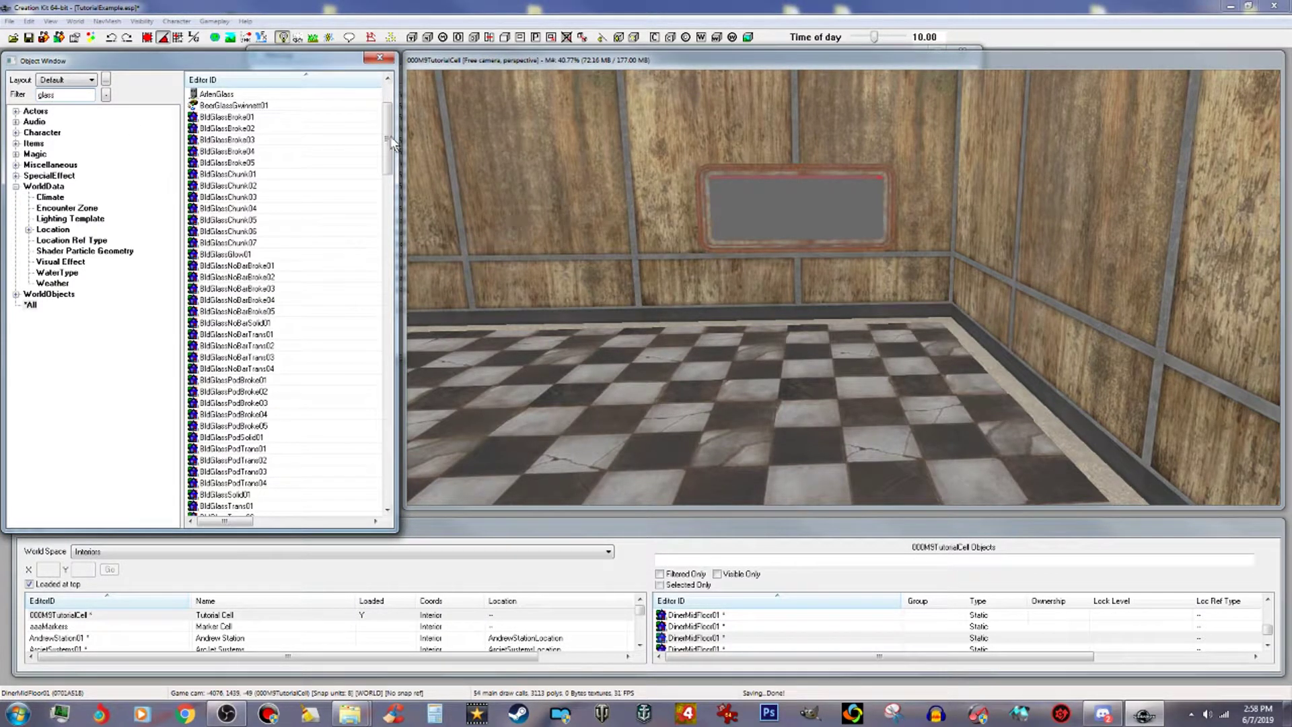
pyautogui.moveTo(386, 152); pyautogui.dragTo(393, 242)
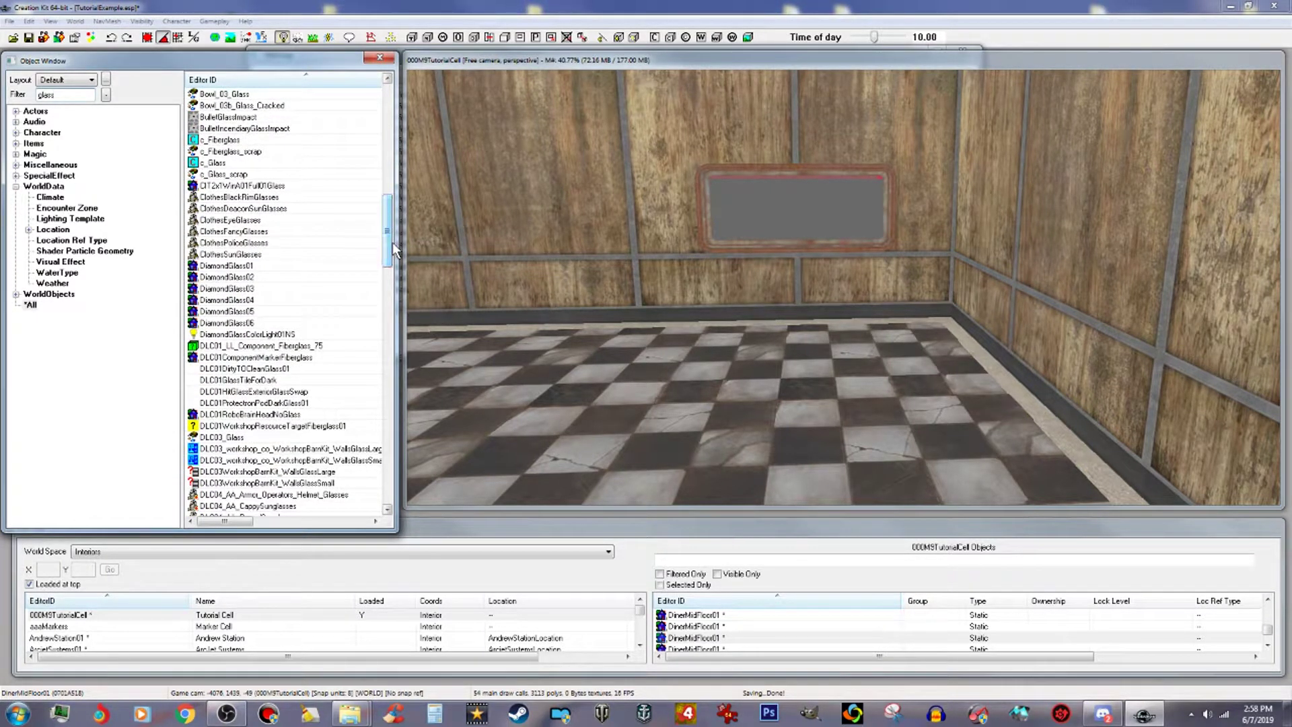
pyautogui.click(226, 324)
pyautogui.moveTo(226, 325); pyautogui.dragTo(708, 239)
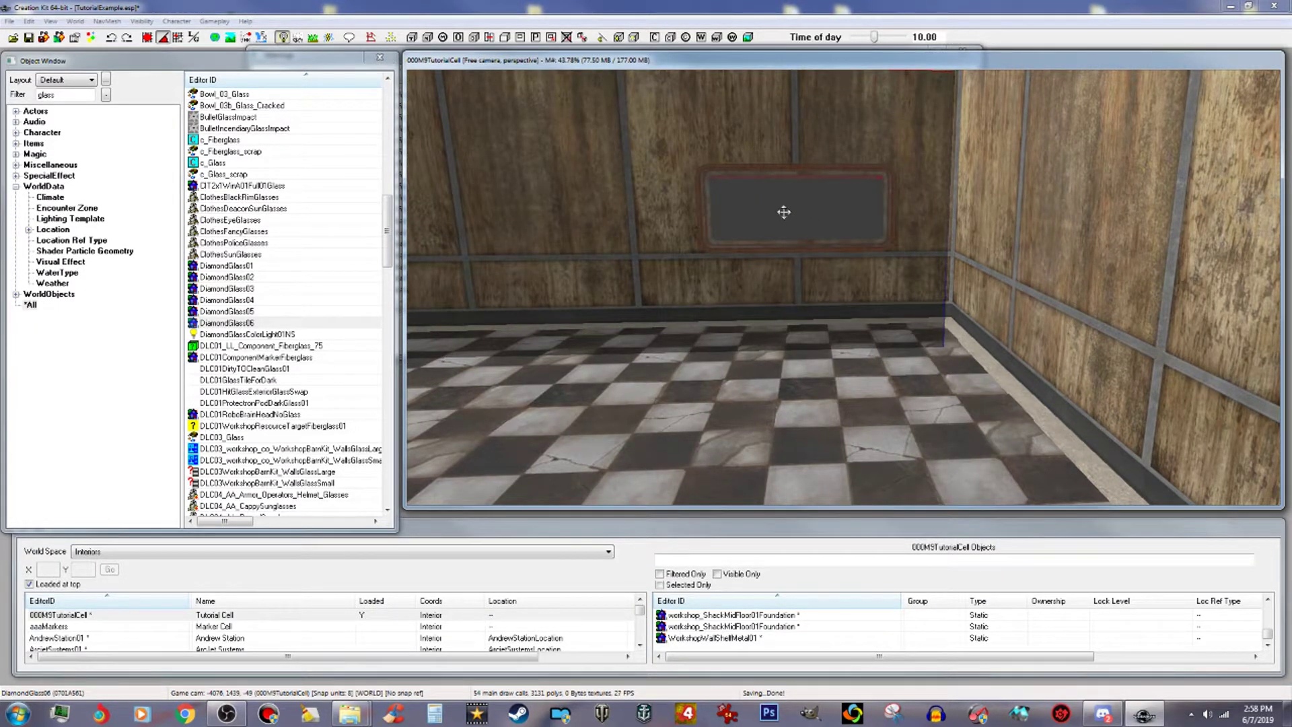
# Move the DiamondGlass06 pane into the diner's window opening and shift it sideways and upward to fit the frame.
pyautogui.moveTo(794, 208); pyautogui.dragTo(820, 202)
pyautogui.scroll(2, 766, 207)
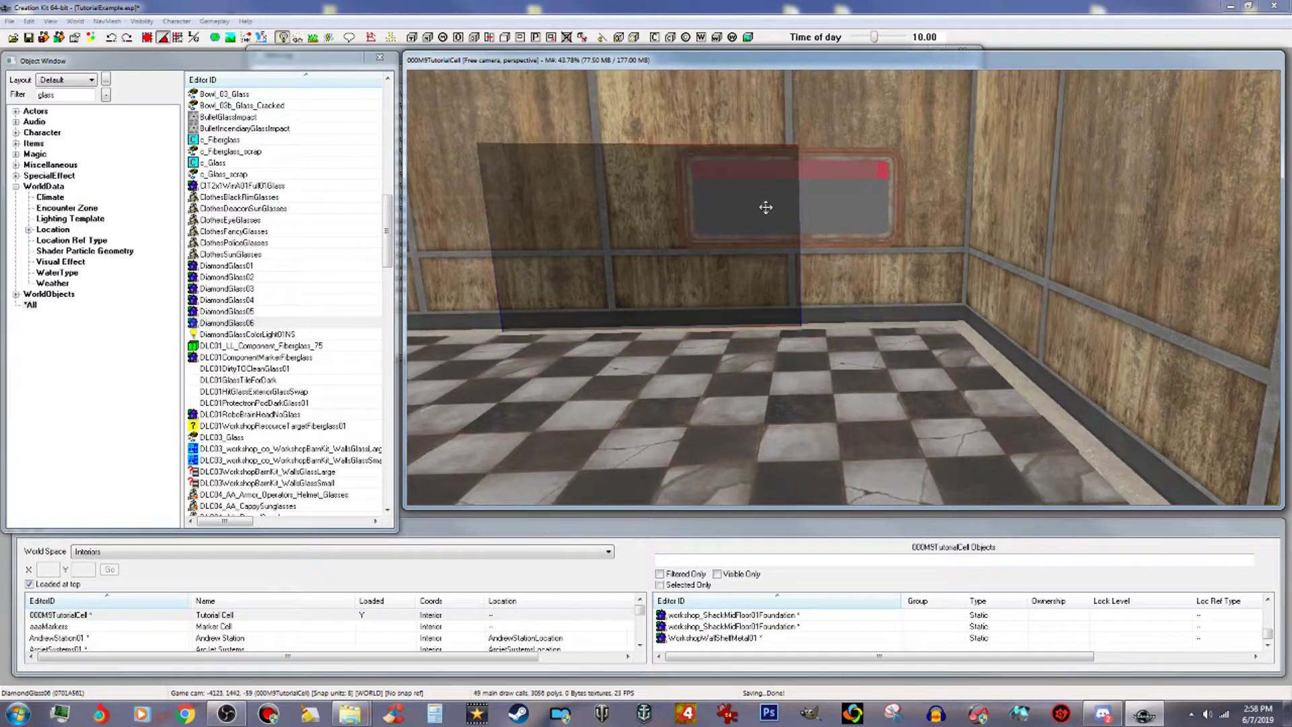
pyautogui.scroll(1, 765, 208)
pyautogui.keyDown('shift'); pyautogui.moveTo(831, 216); pyautogui.dragTo(873, 294, button='middle'); pyautogui.keyUp('shift')
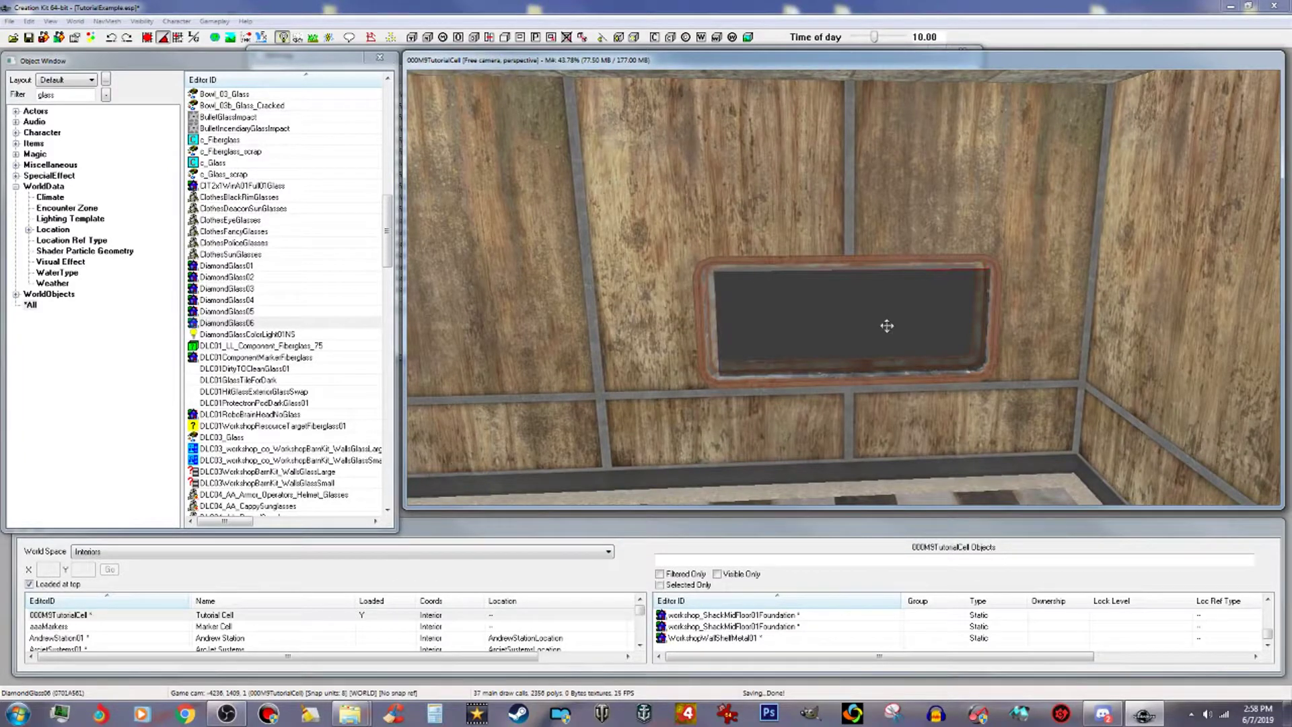
pyautogui.click(887, 326)
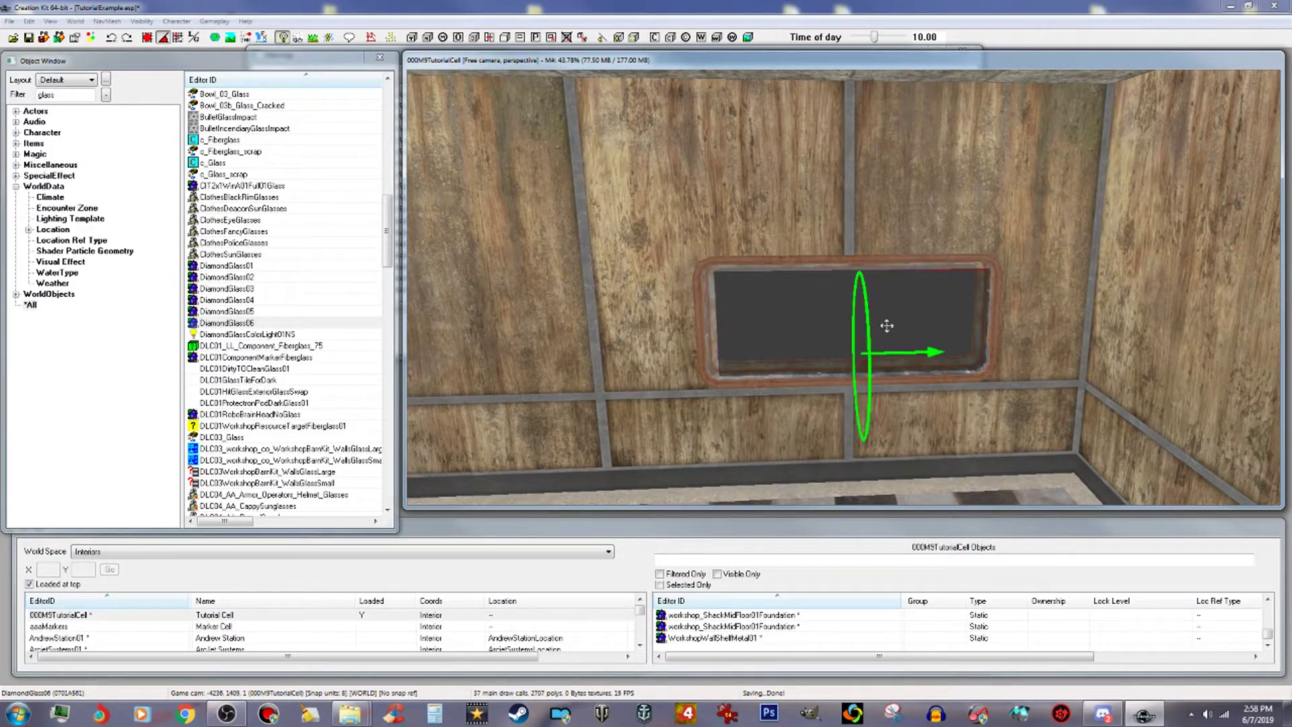
pyautogui.moveTo(887, 326); pyautogui.dragTo(877, 326)
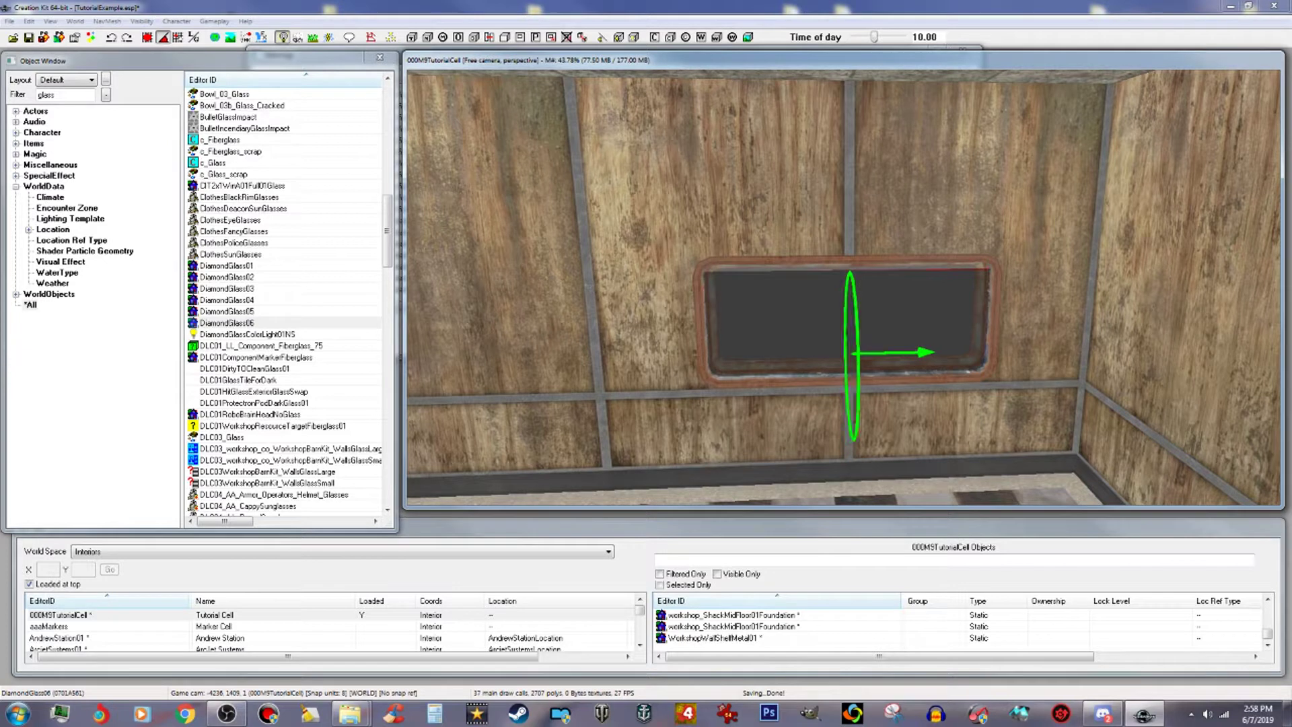
pyautogui.click(889, 320)
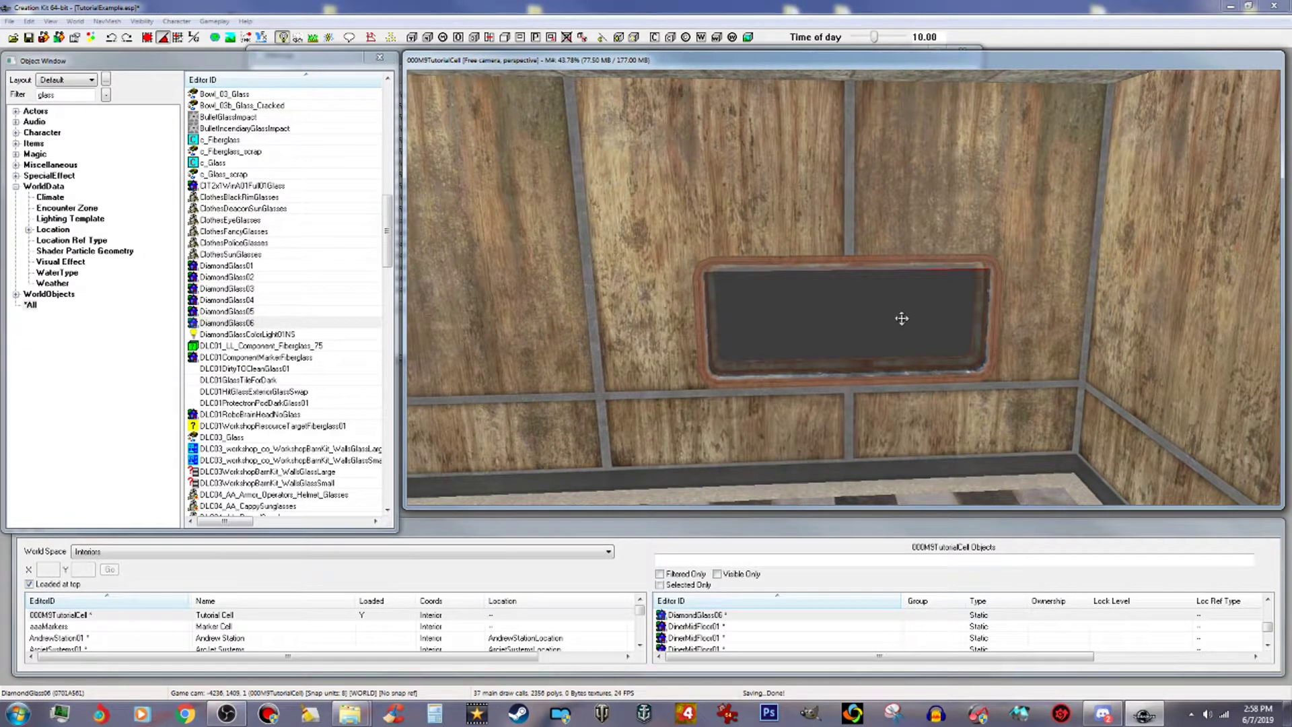
pyautogui.moveTo(895, 328); pyautogui.dragTo(895, 321)
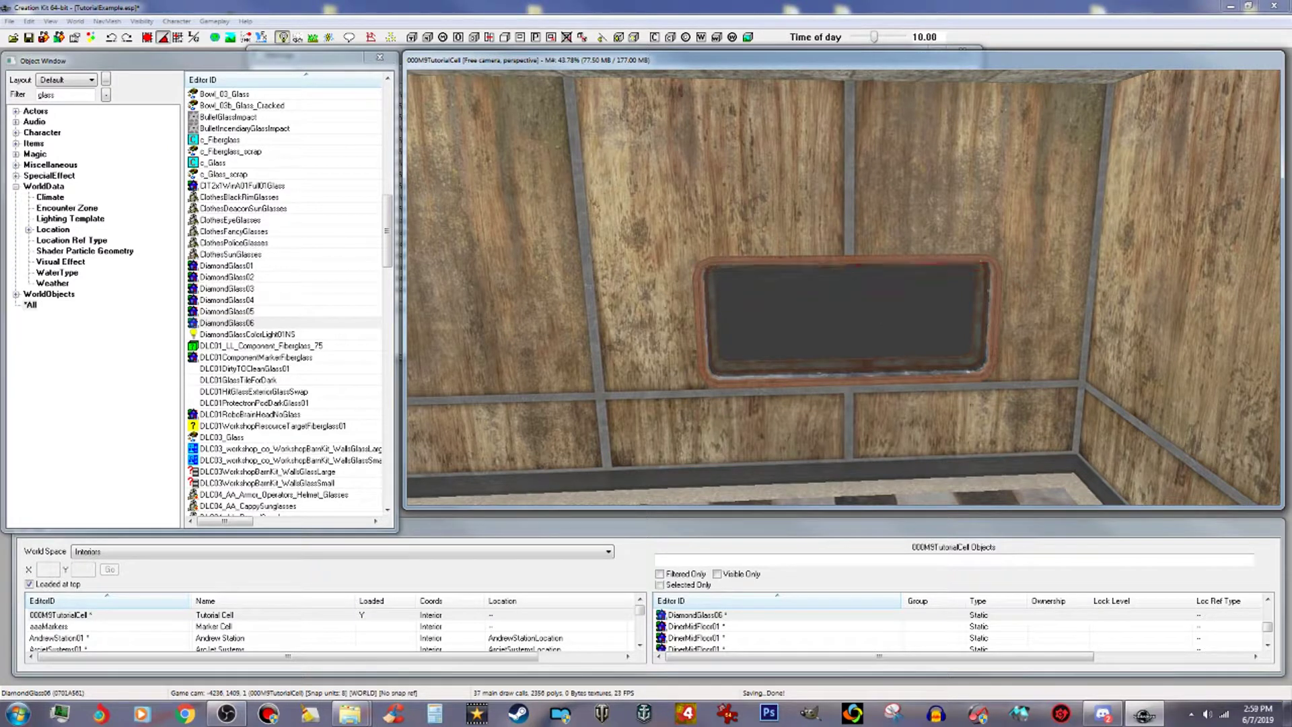
# Duplicate the DiamondGlass06 pane in the diner window and pull the copy down out of the frame.
pyautogui.scroll(2, 901, 313)
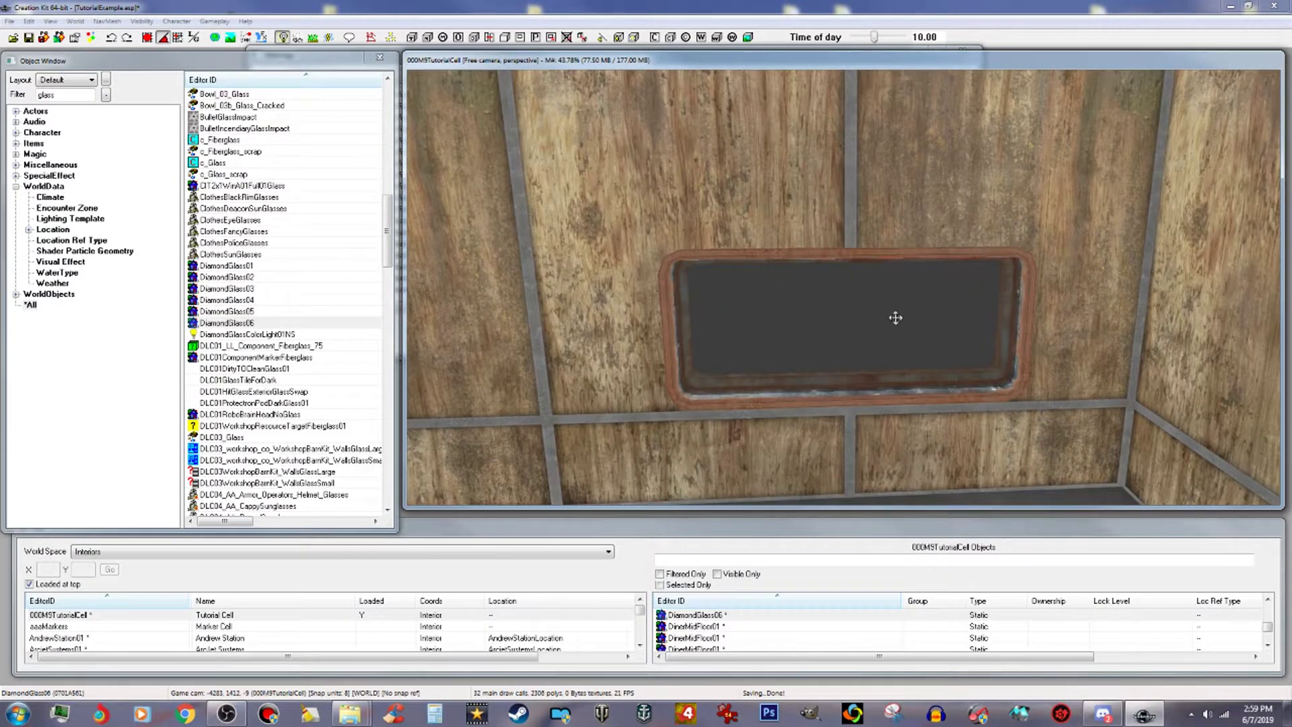
pyautogui.moveTo(895, 317); pyautogui.dragTo(900, 321, button='right')
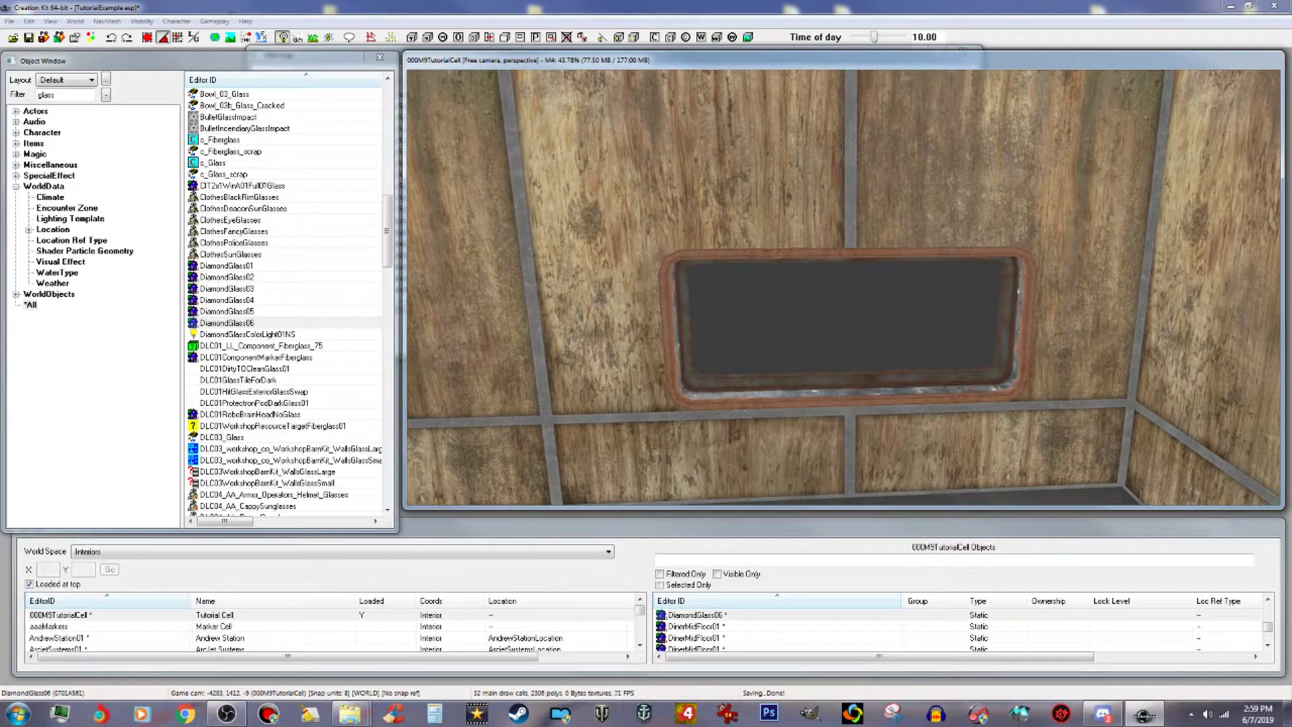
pyautogui.rightClick(903, 311)
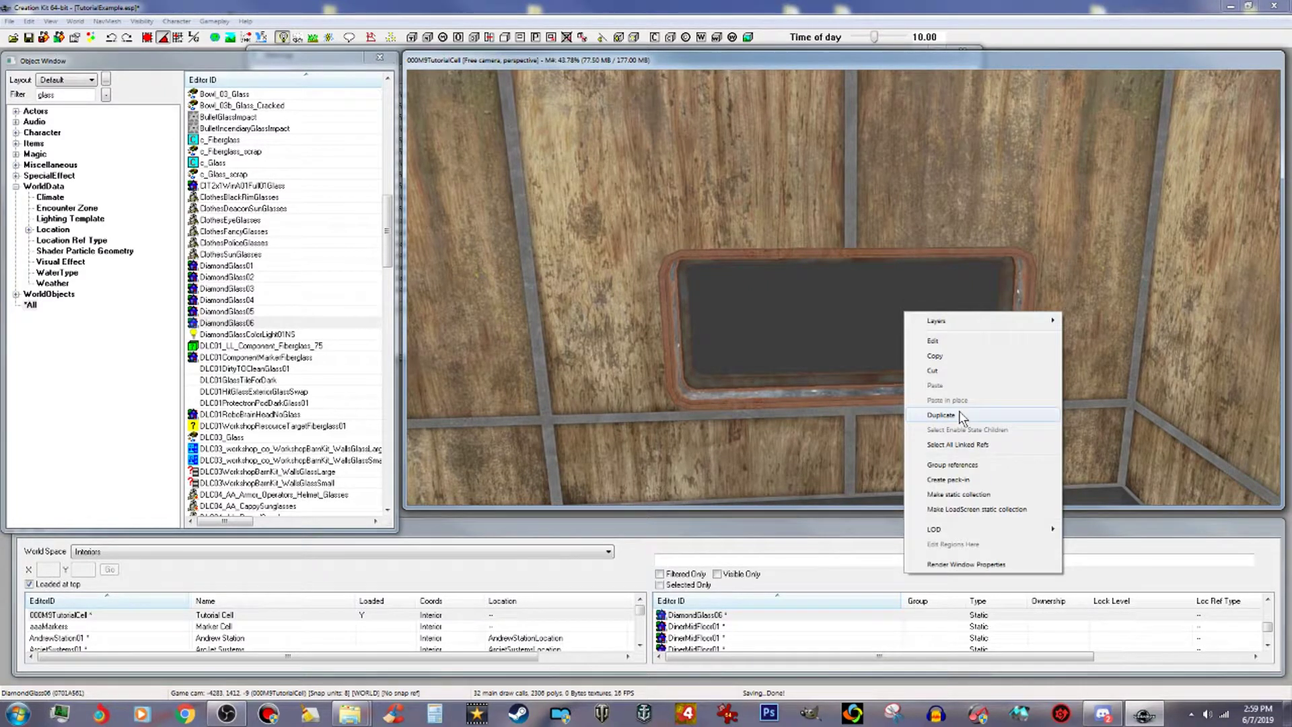
pyautogui.click(942, 415)
pyautogui.moveTo(922, 322); pyautogui.dragTo(950, 481)
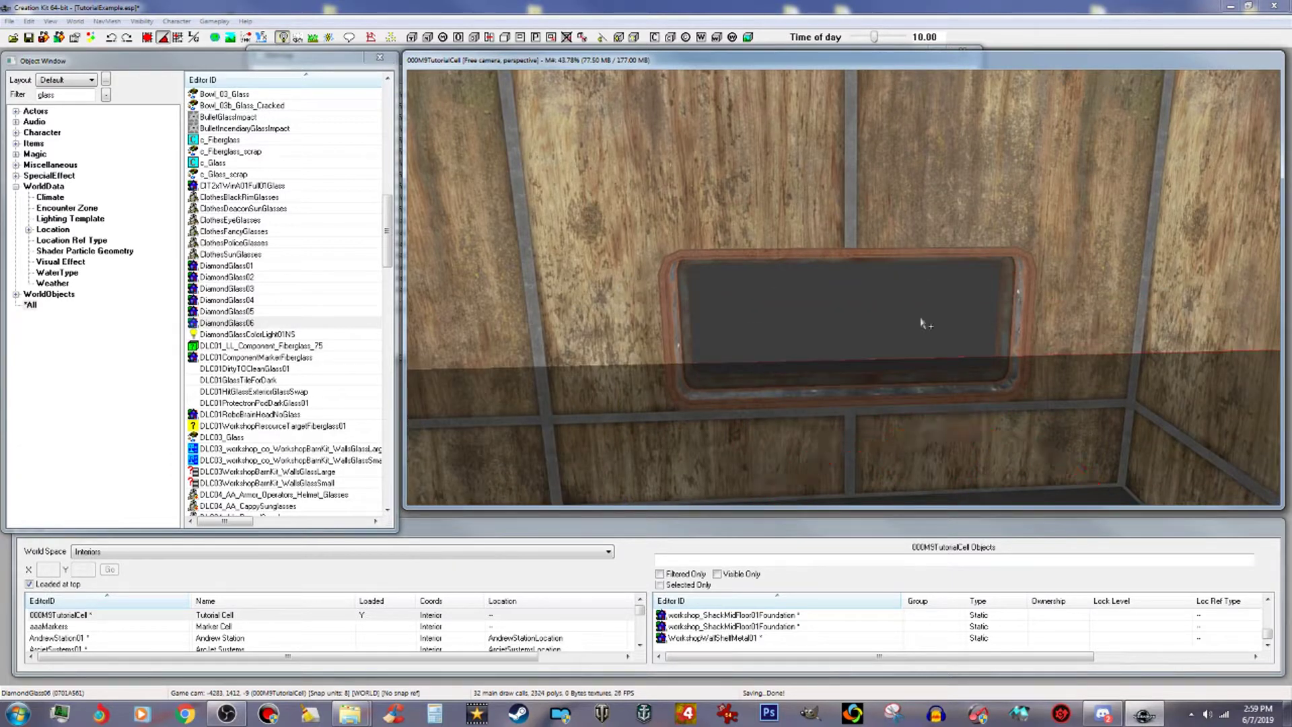
# Move the copied glass pane across the diner and fit it into the window opening at the opposite end.
pyautogui.scroll(-6, 924, 319)
pyautogui.keyDown('shift'); pyautogui.moveTo(923, 319); pyautogui.dragTo(1197, 317, button='middle'); pyautogui.keyUp('shift')
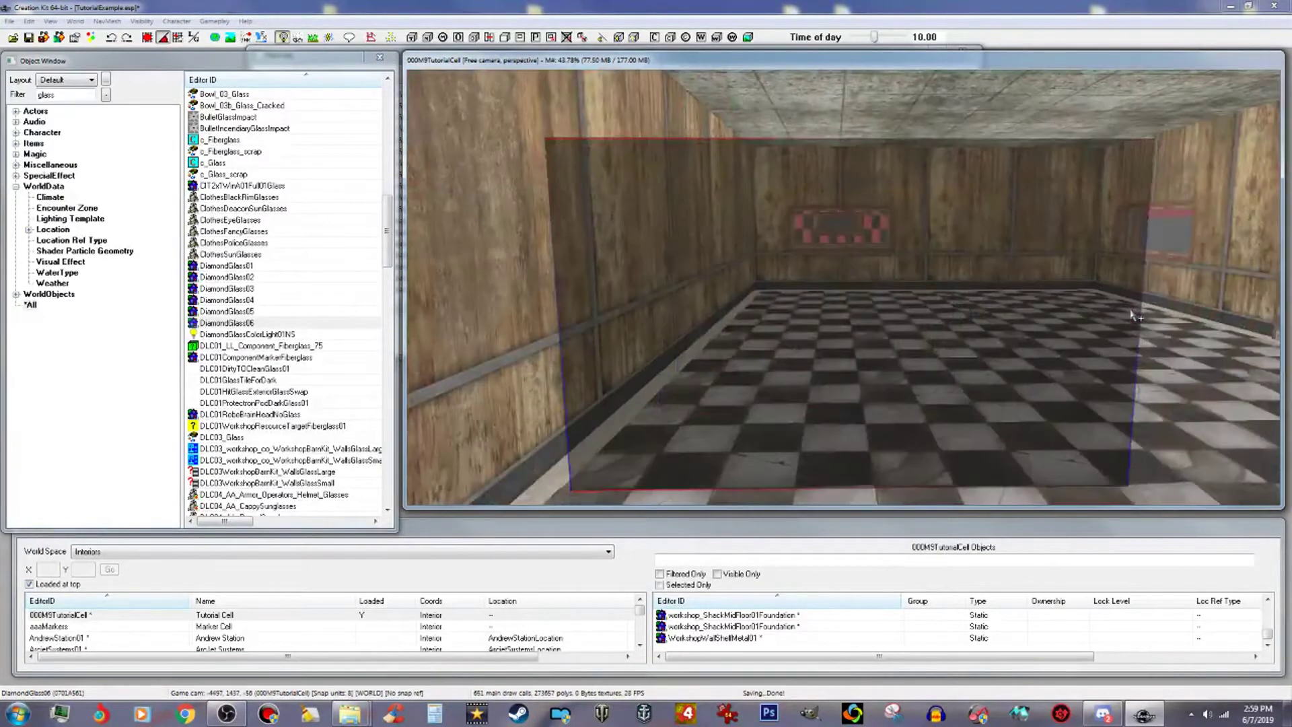
pyautogui.moveTo(969, 294); pyautogui.dragTo(918, 315)
pyautogui.scroll(3, 900, 292)
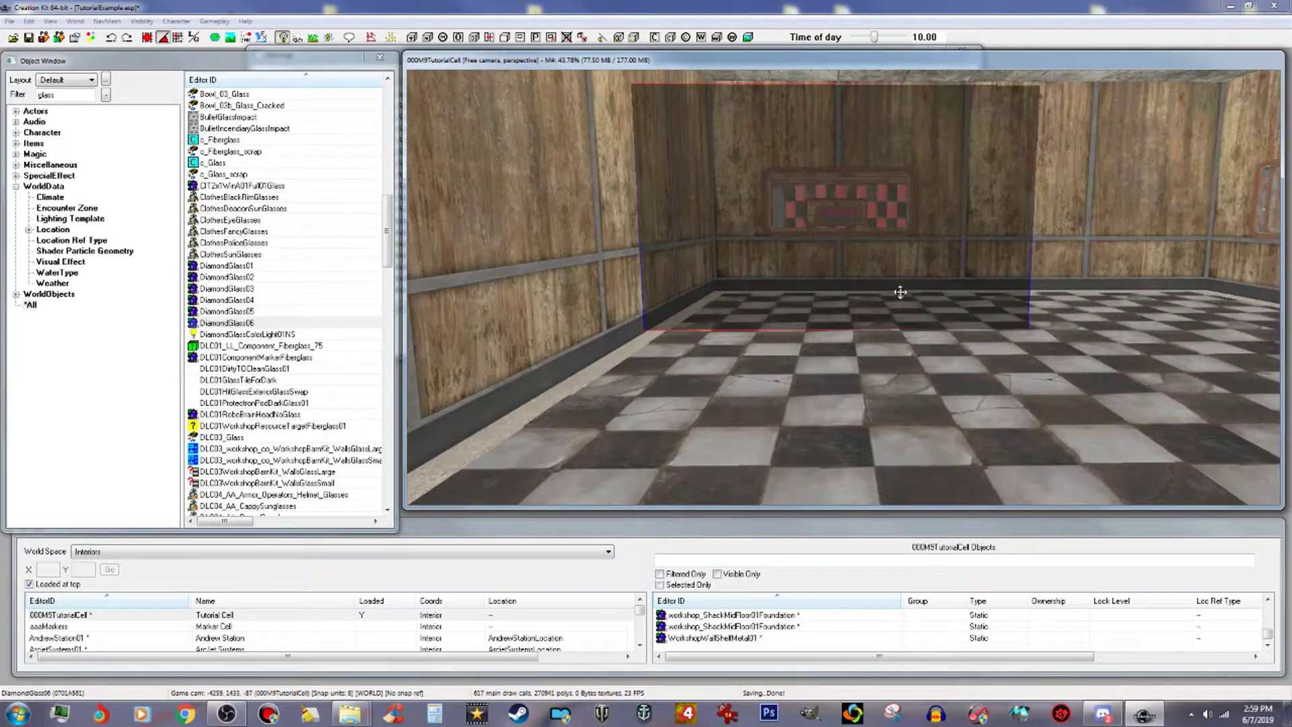
pyautogui.moveTo(900, 292); pyautogui.dragTo(854, 231)
pyautogui.scroll(5, 854, 231)
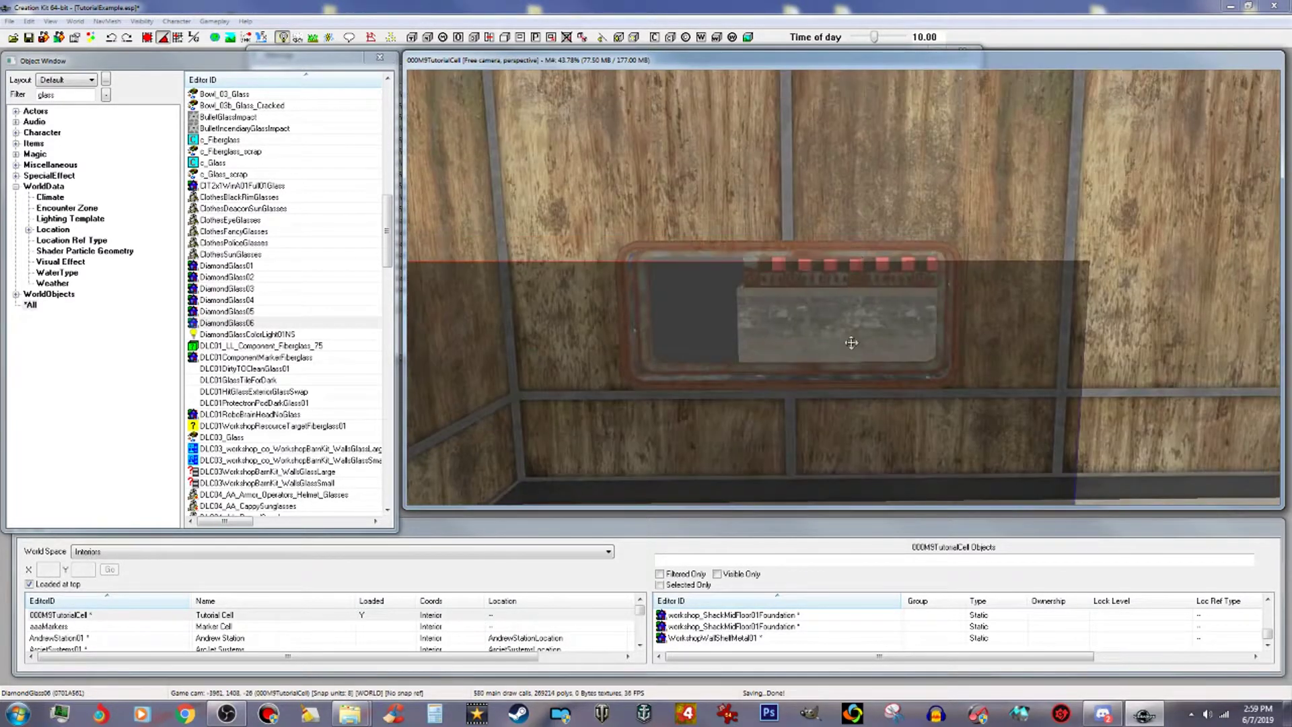
pyautogui.moveTo(851, 342); pyautogui.dragTo(790, 326)
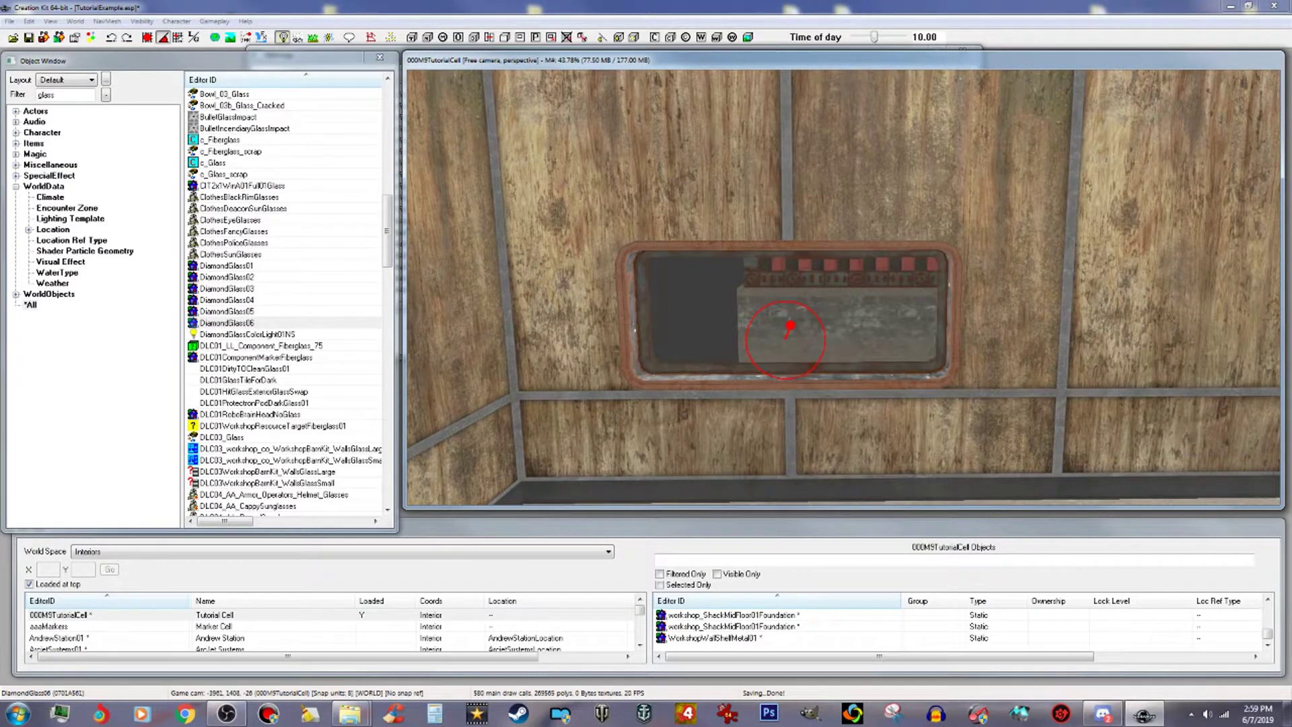
# Duplicate the fitted pane, turn the view, and move the copy into the front window opening facing the wooden platform.
pyautogui.rightClick(845, 325)
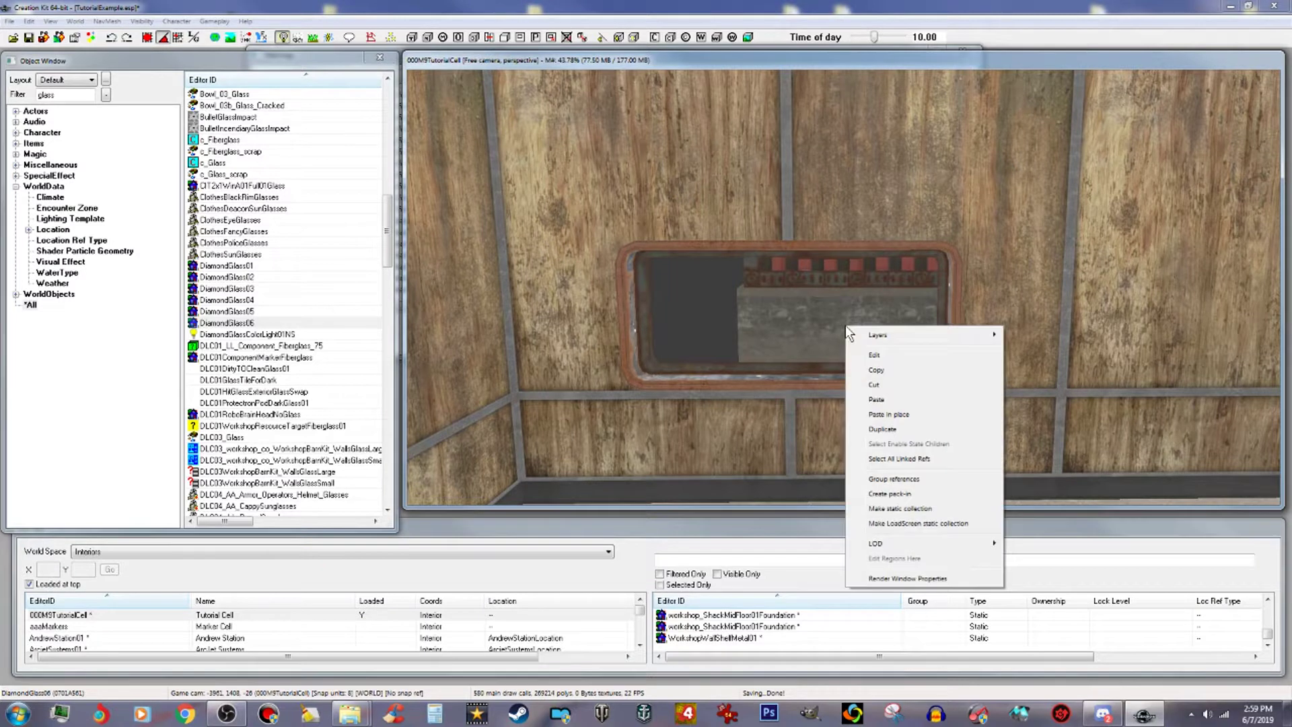
pyautogui.click(899, 432)
pyautogui.moveTo(845, 325); pyautogui.dragTo(908, 325, button='right')
pyautogui.keyDown('shift'); pyautogui.moveTo(851, 346); pyautogui.dragTo(866, 370, button='middle'); pyautogui.keyUp('shift')
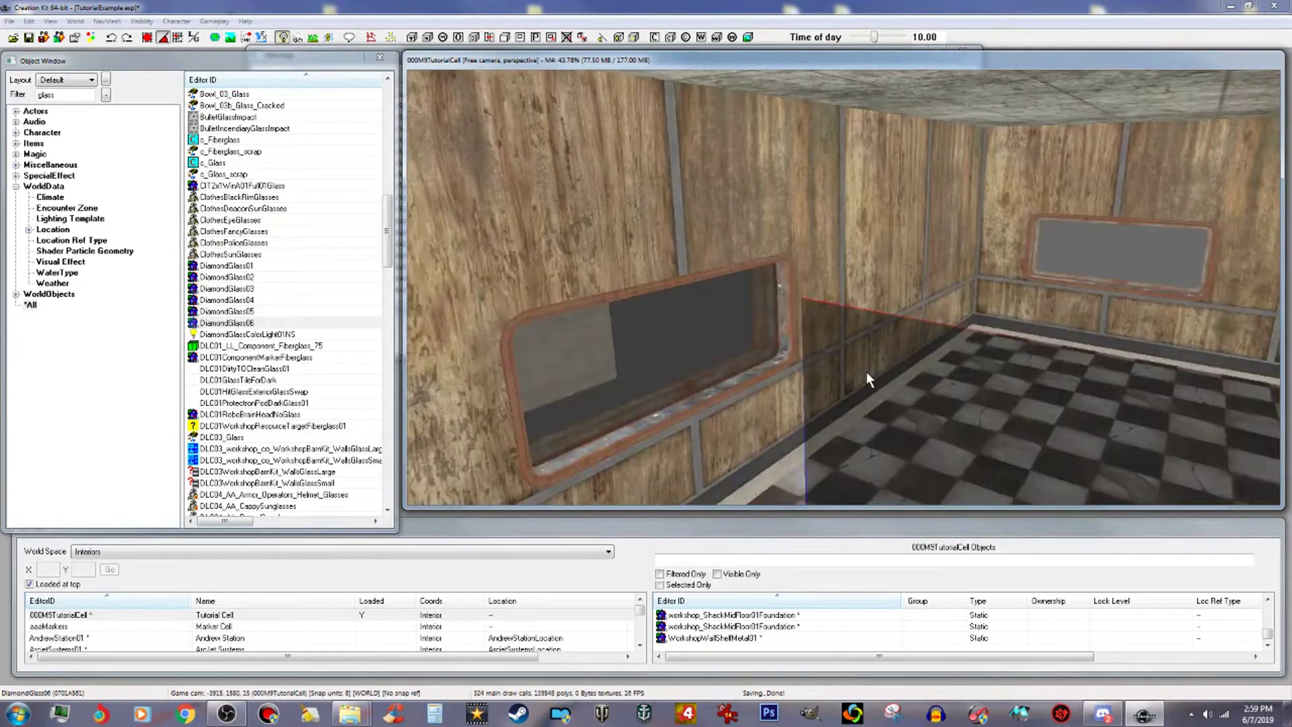
pyautogui.moveTo(894, 374); pyautogui.dragTo(1095, 336)
pyautogui.scroll(5, 1037, 441)
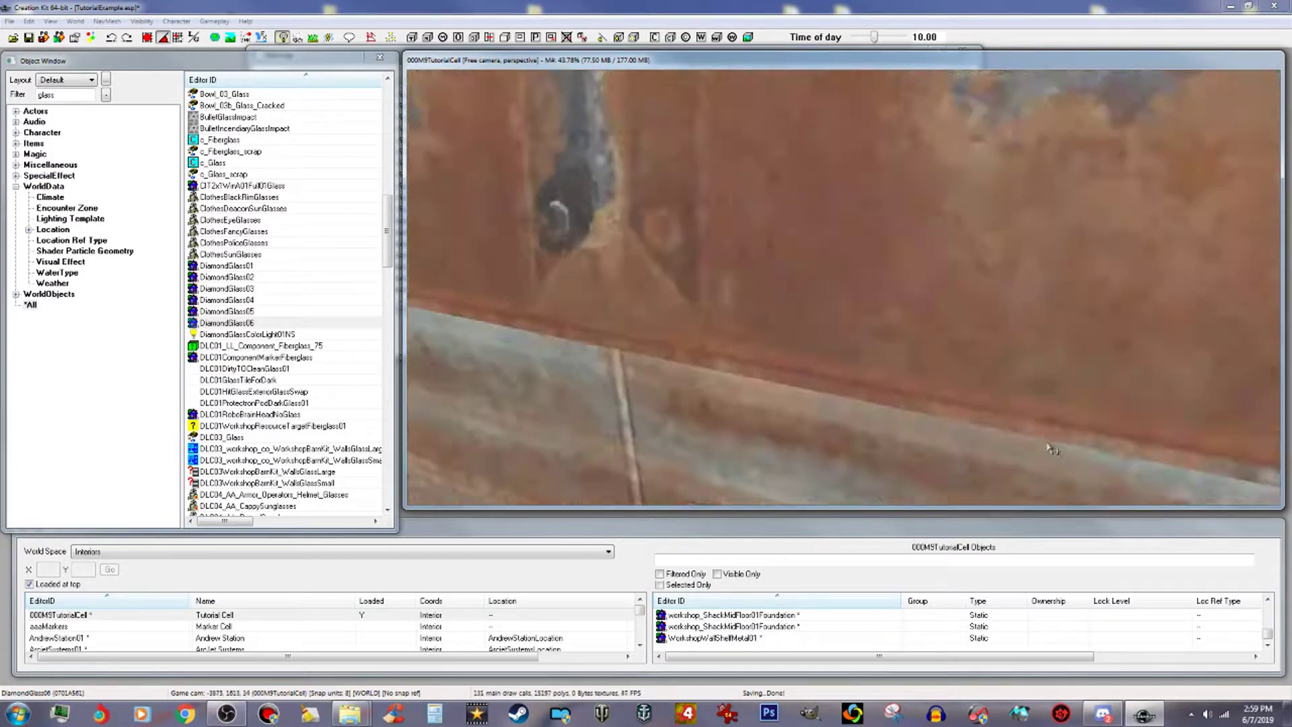
pyautogui.scroll(5, 1057, 448)
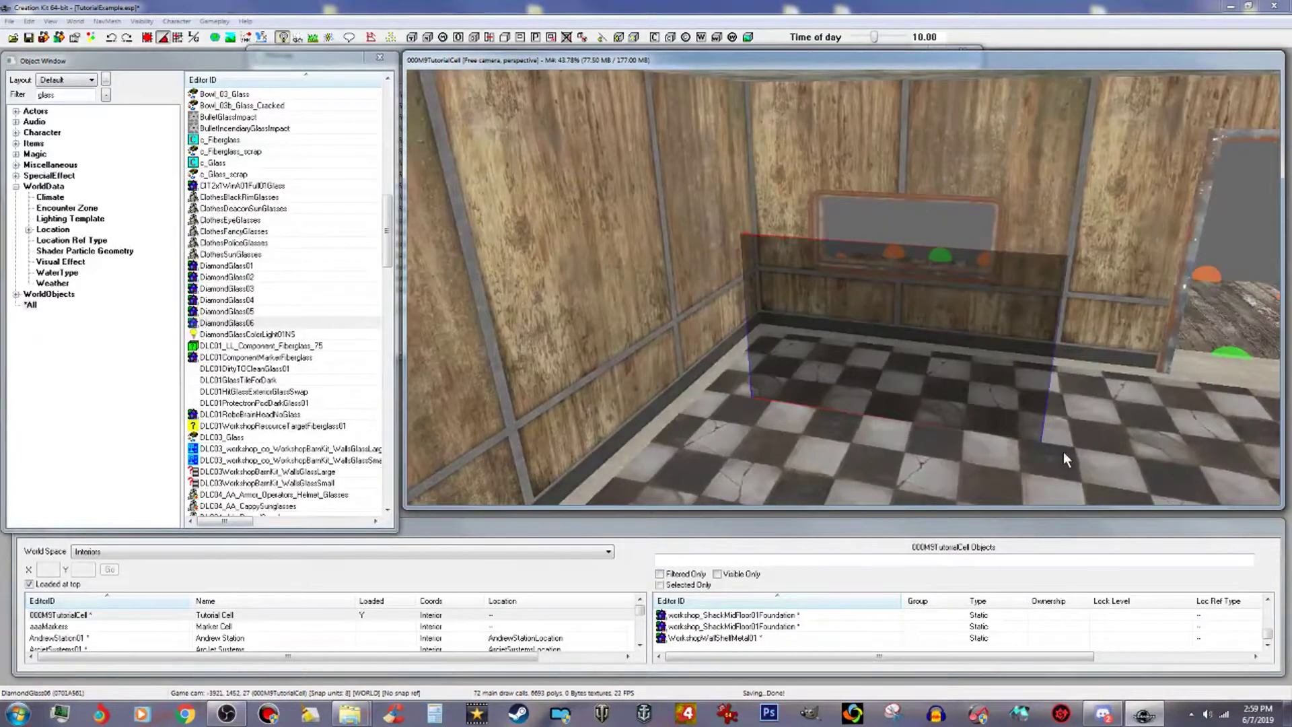
pyautogui.moveTo(901, 403); pyautogui.dragTo(947, 256)
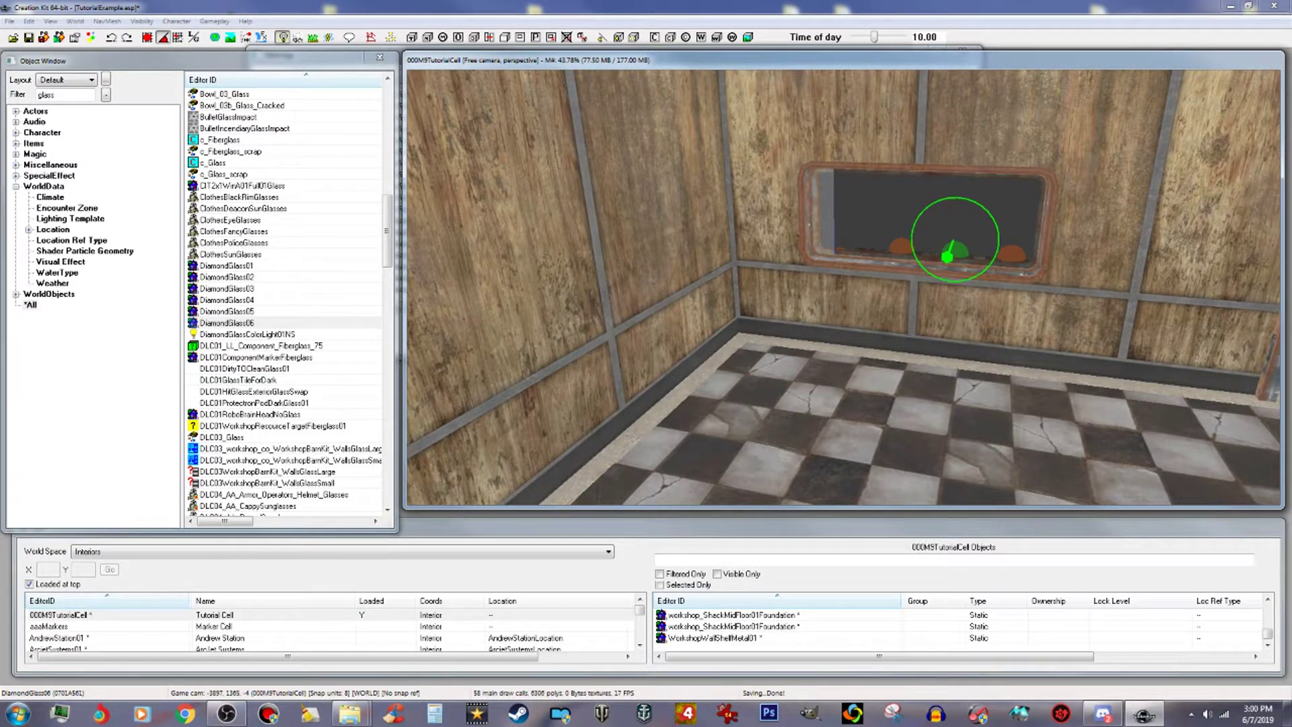
# Shift the front window's glass pane sideways until it covers the full width of the opening.
pyautogui.scroll(2, 1063, 407)
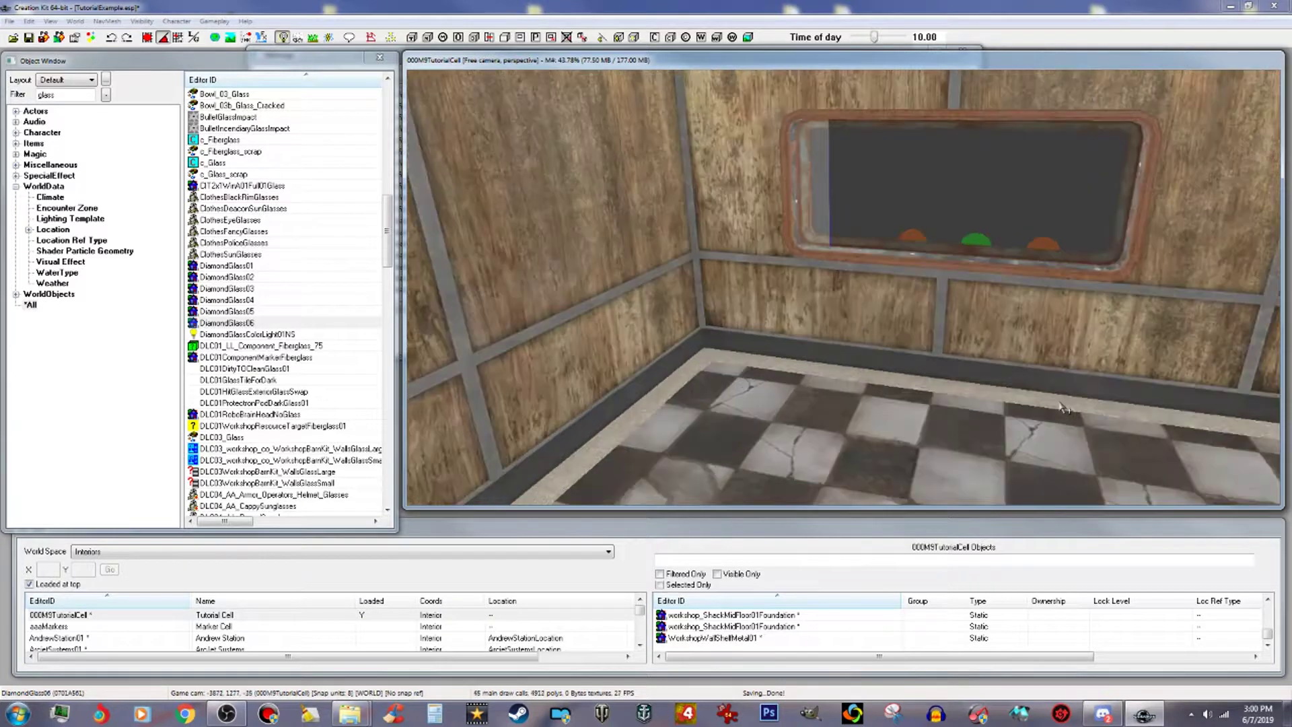
pyautogui.scroll(2, 1063, 407)
pyautogui.scroll(2, 1070, 408)
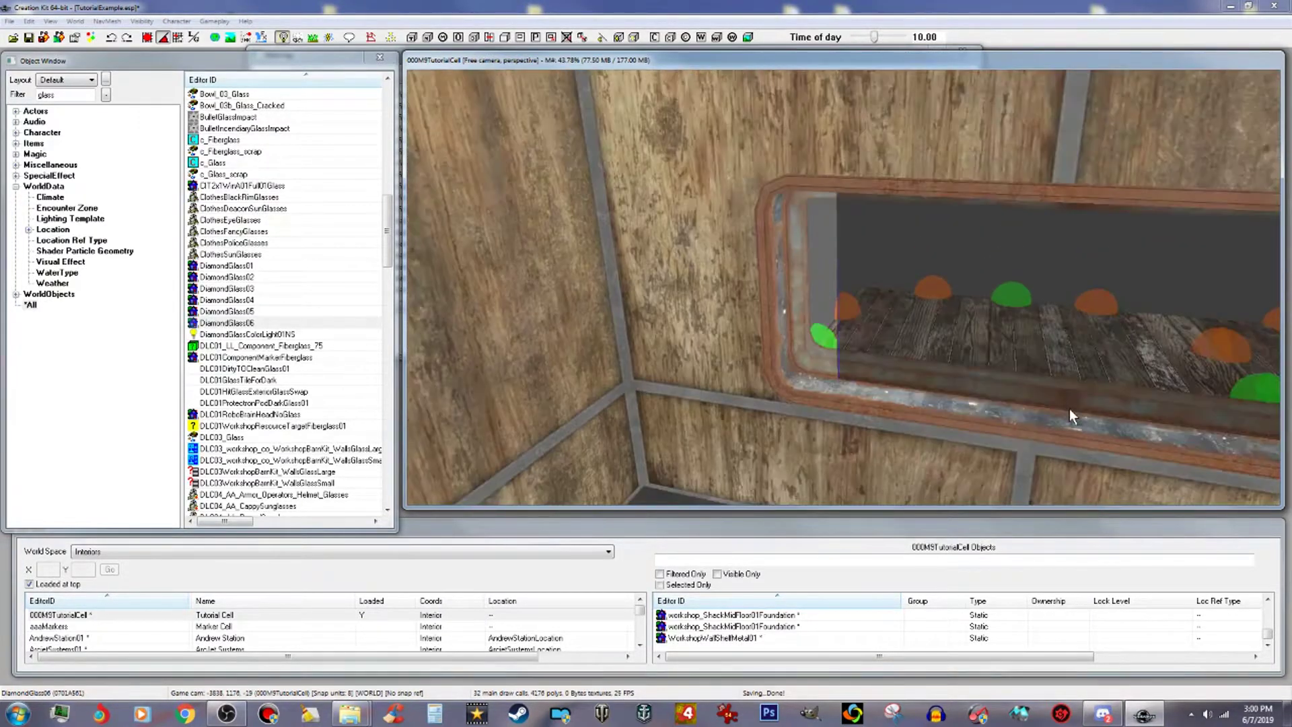
pyautogui.click(1168, 411)
pyautogui.moveTo(1152, 330); pyautogui.dragTo(1062, 330)
pyautogui.scroll(-2, 843, 288)
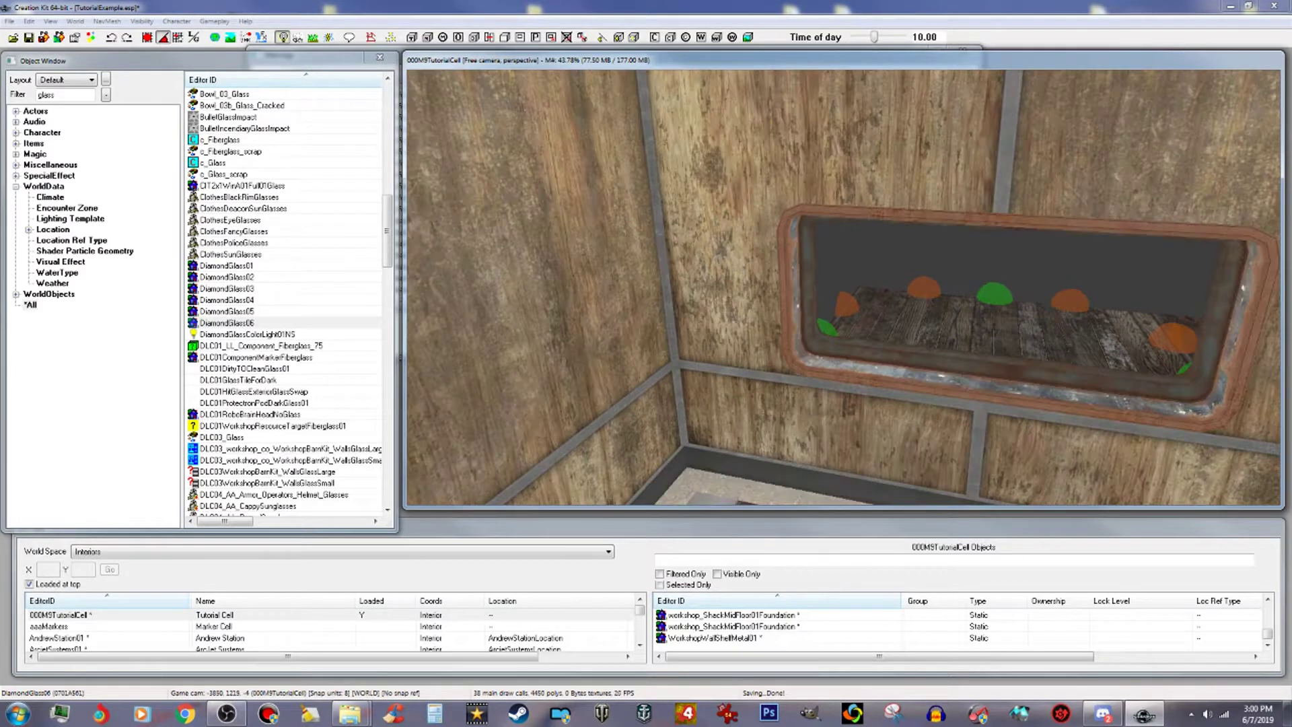
pyautogui.scroll(-2, 842, 287)
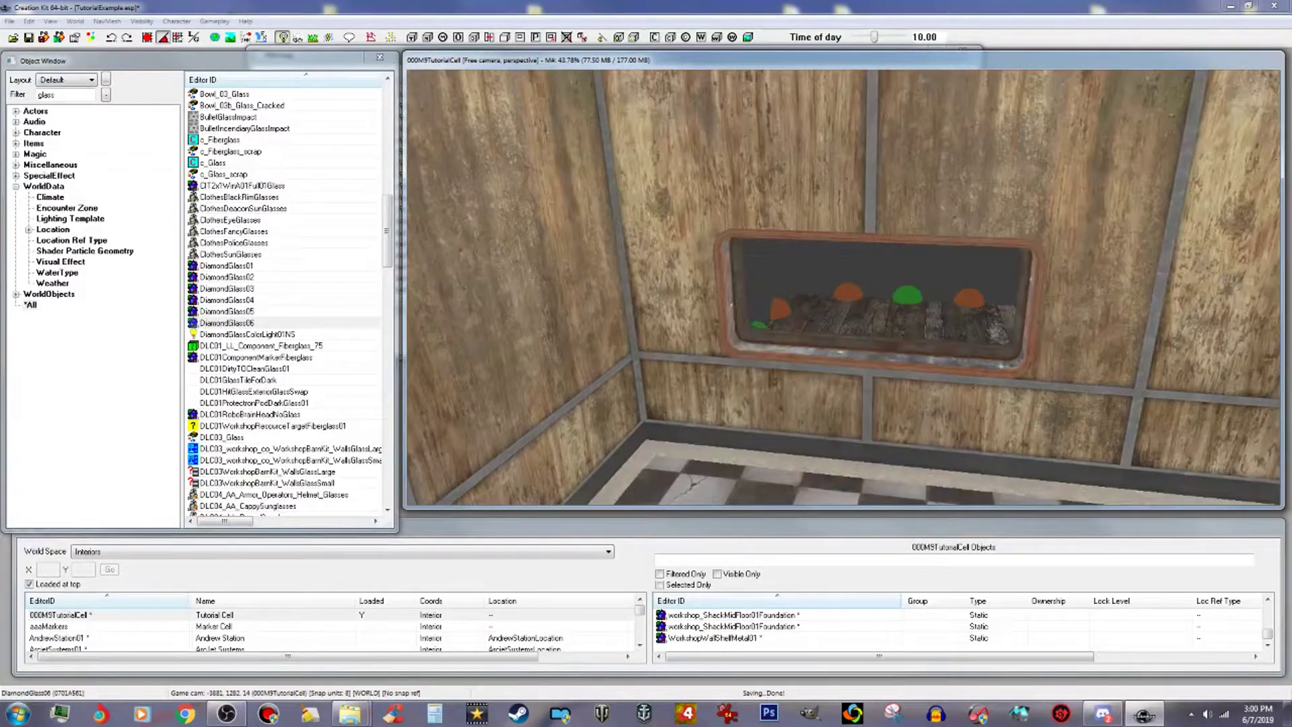
# Move the front window's glass pane from over the outside platform back toward the diner's exterior wall.
pyautogui.press('w')
pyautogui.press('s')
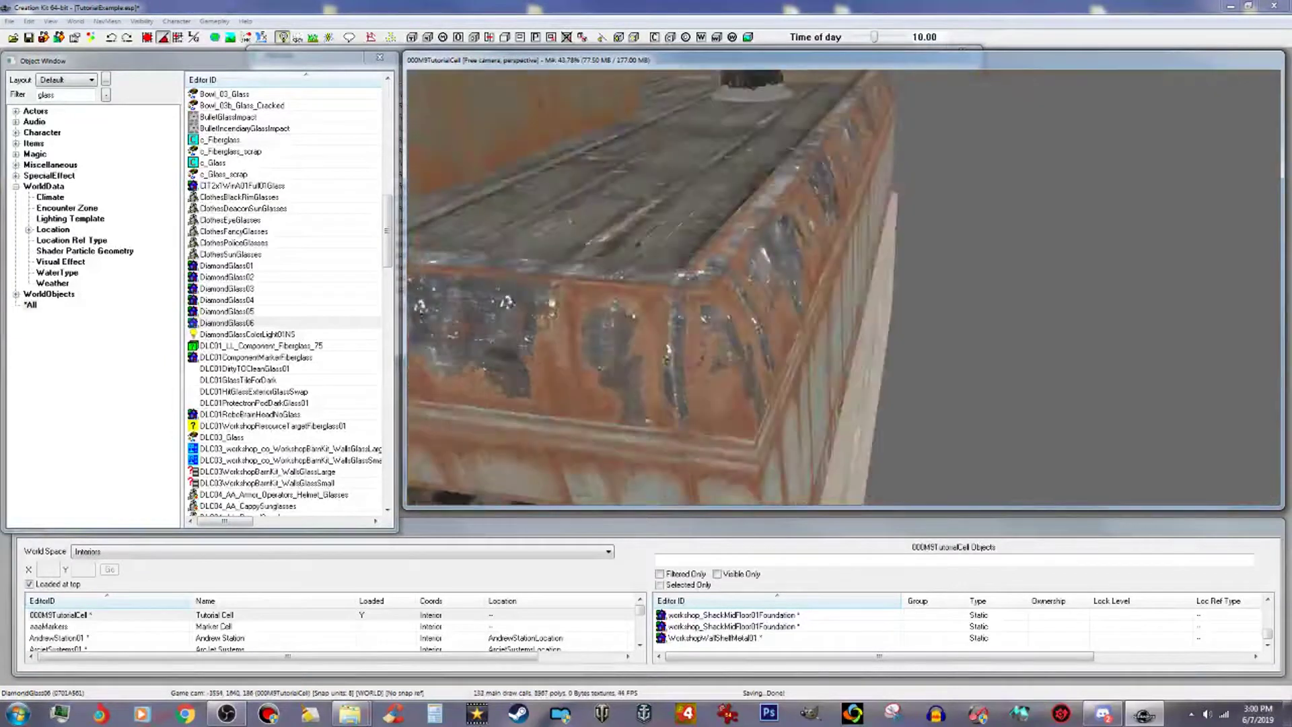
pyautogui.press('s')
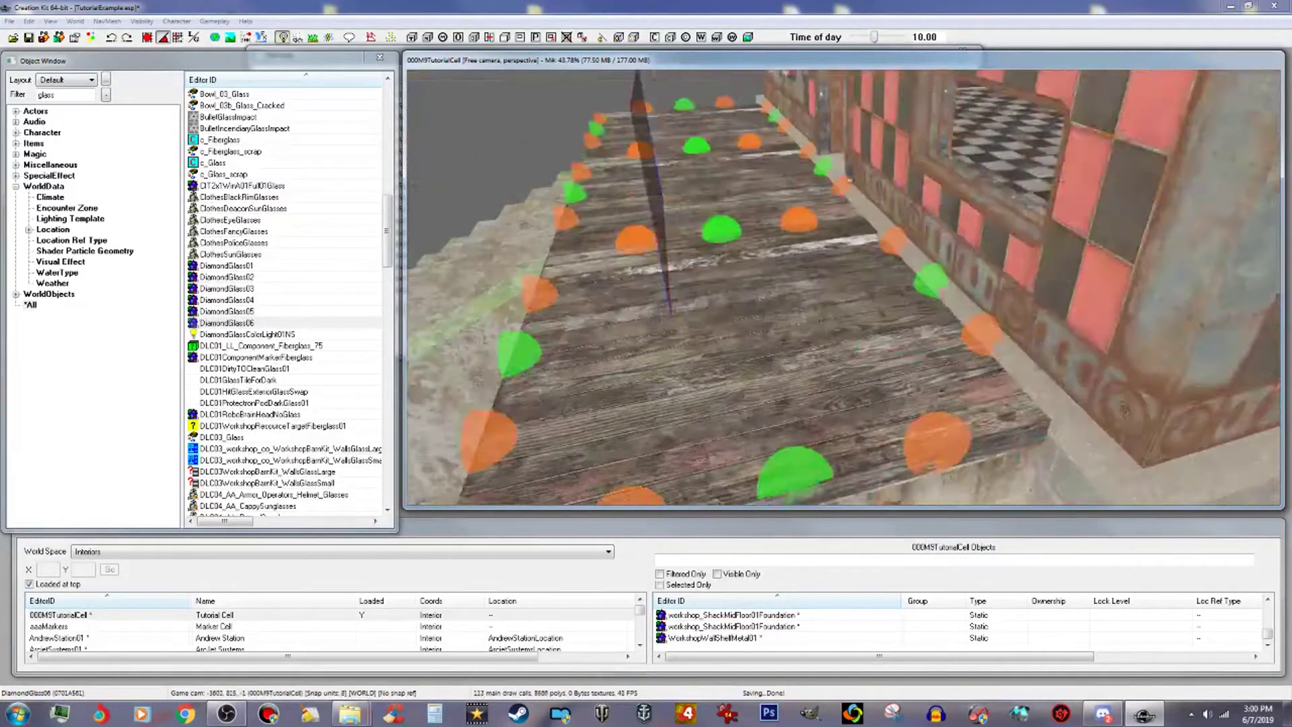
pyautogui.moveTo(883, 114)
pyautogui.mouseDown()
pyautogui.moveTo(809, 114)
pyautogui.moveTo(868, 114)
pyautogui.mouseUp()
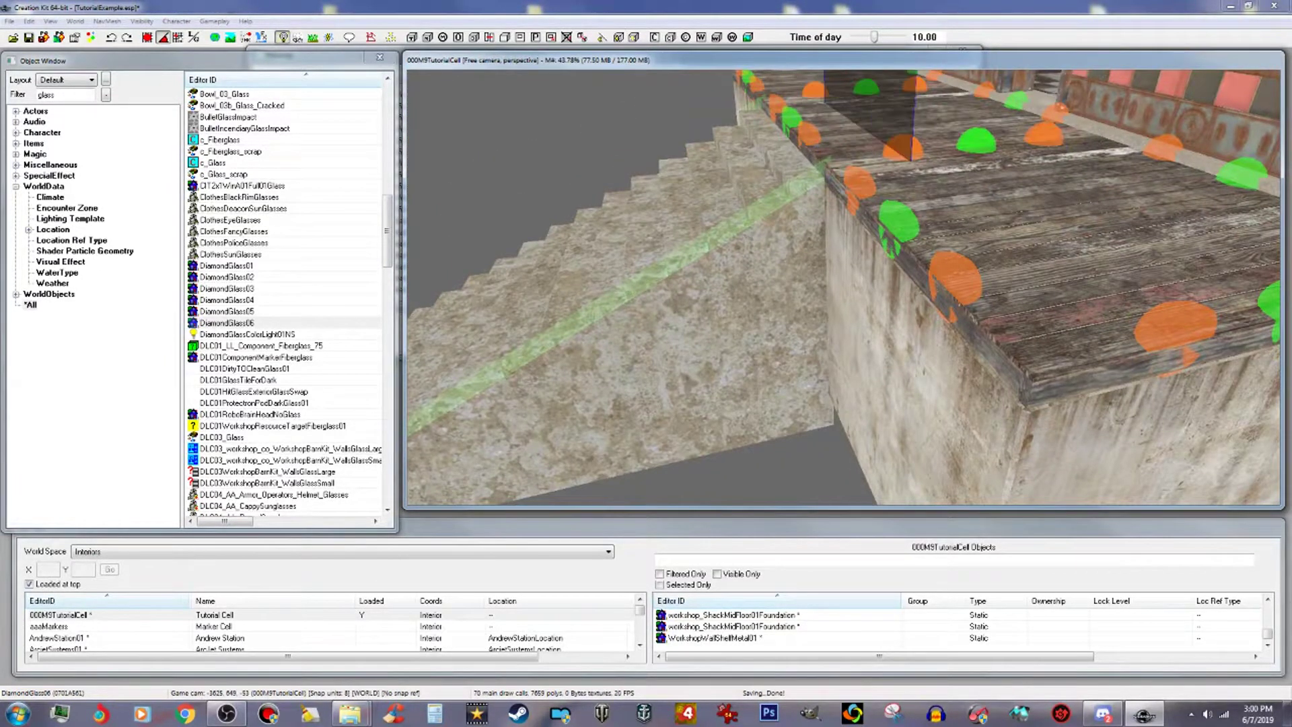
pyautogui.press('shift')
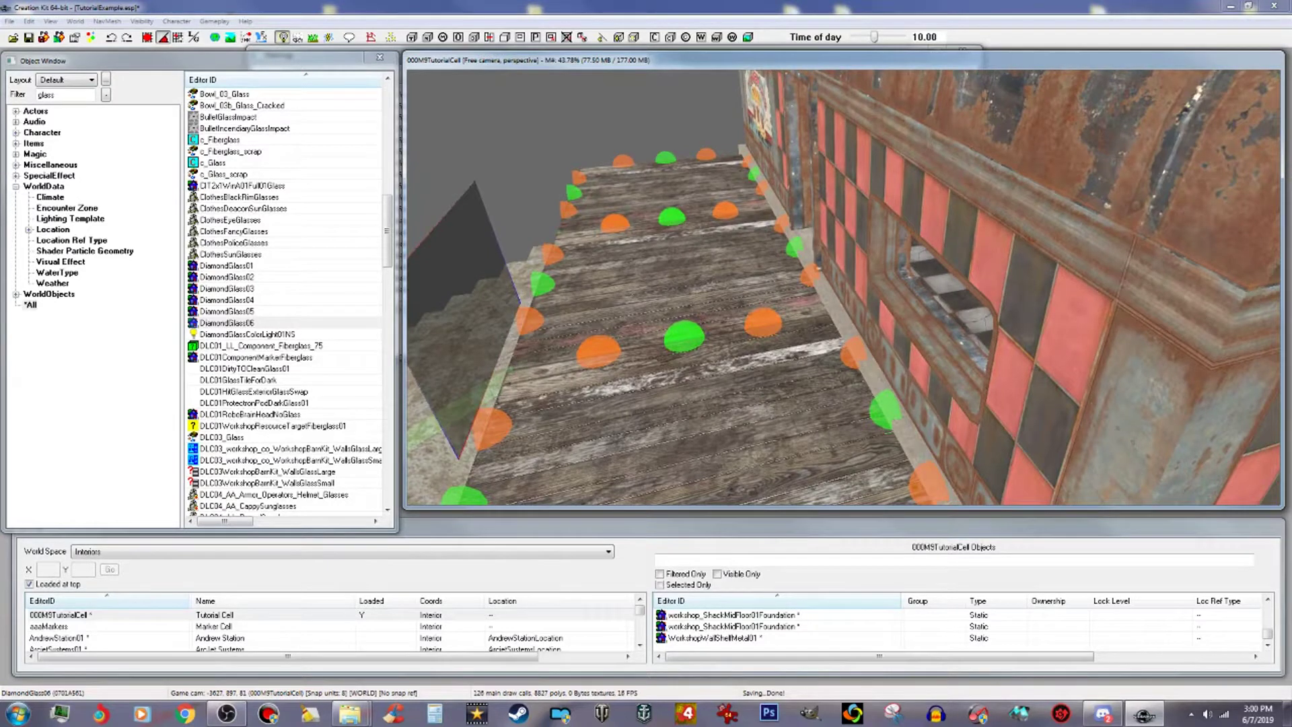
pyautogui.moveTo(464, 329); pyautogui.dragTo(831, 375)
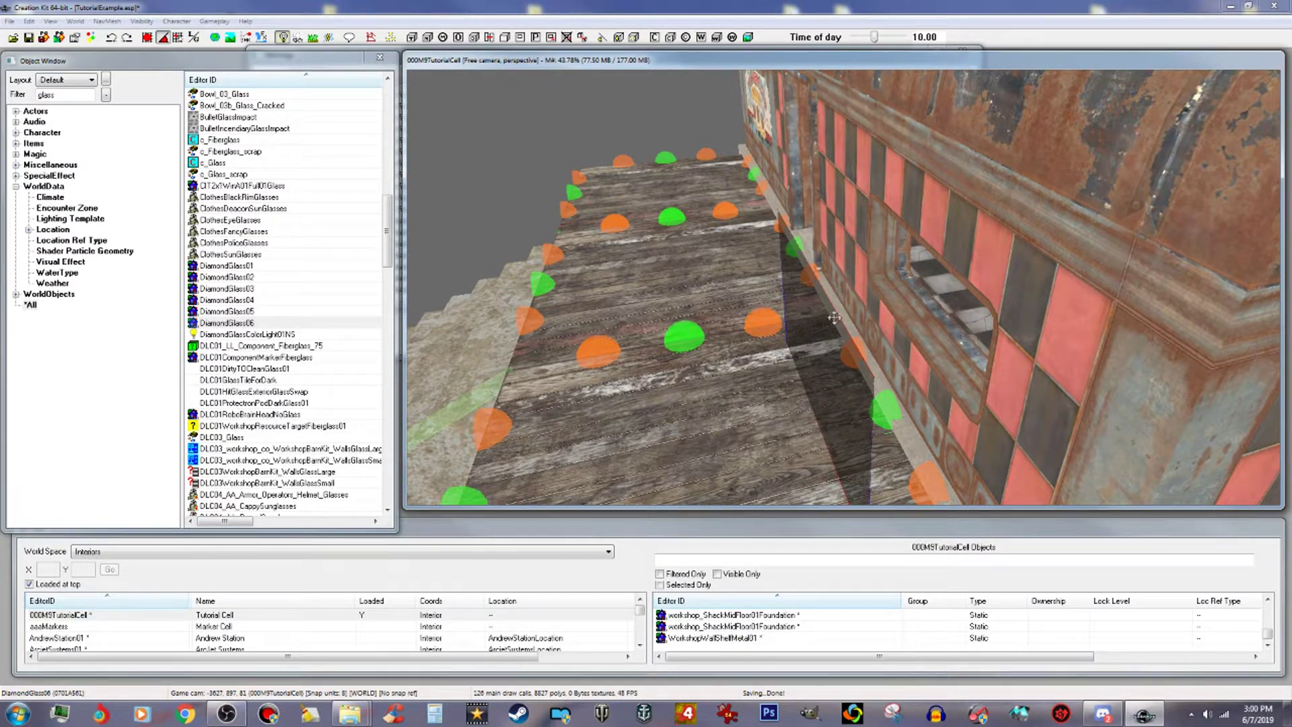
pyautogui.press('shift')
pyautogui.keyDown('shift'); pyautogui.moveTo(853, 351); pyautogui.dragTo(891, 312, button='middle'); pyautogui.keyUp('shift')
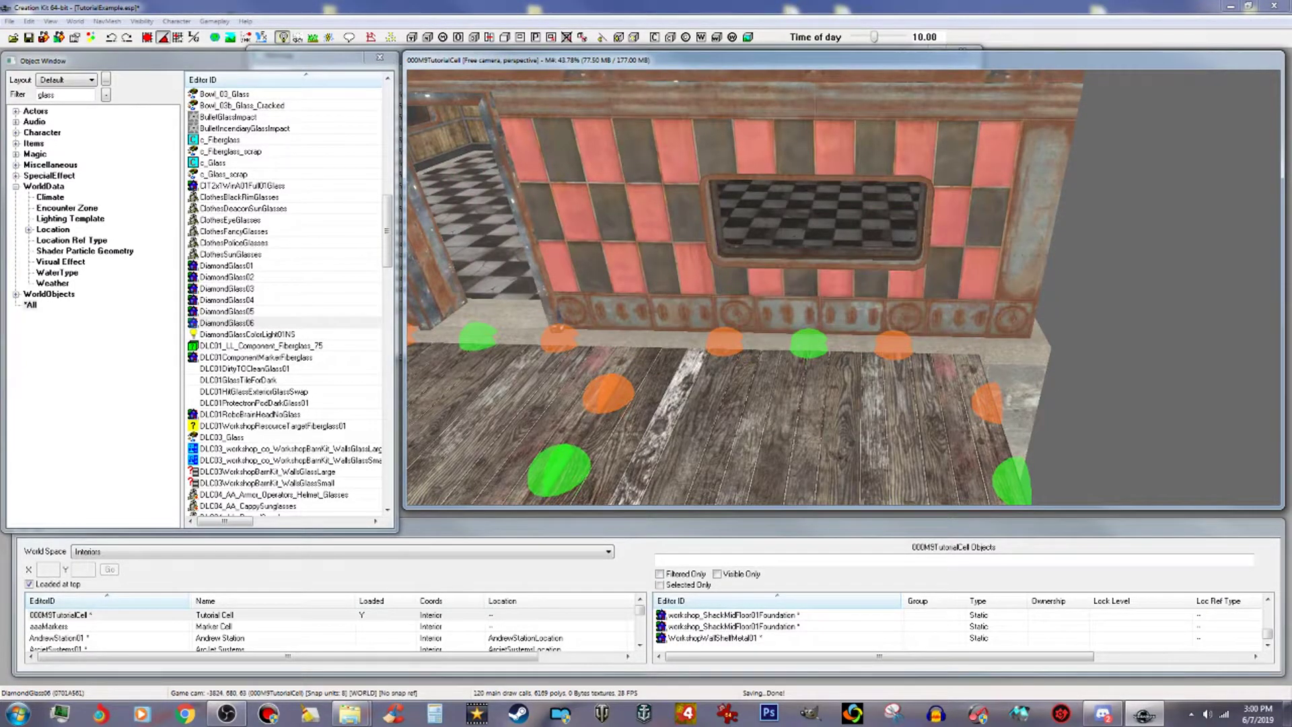
# Check the front window from outside and inside, and adjust the pane's depth so it sits within the frame.
pyautogui.scroll(8, 848, 202)
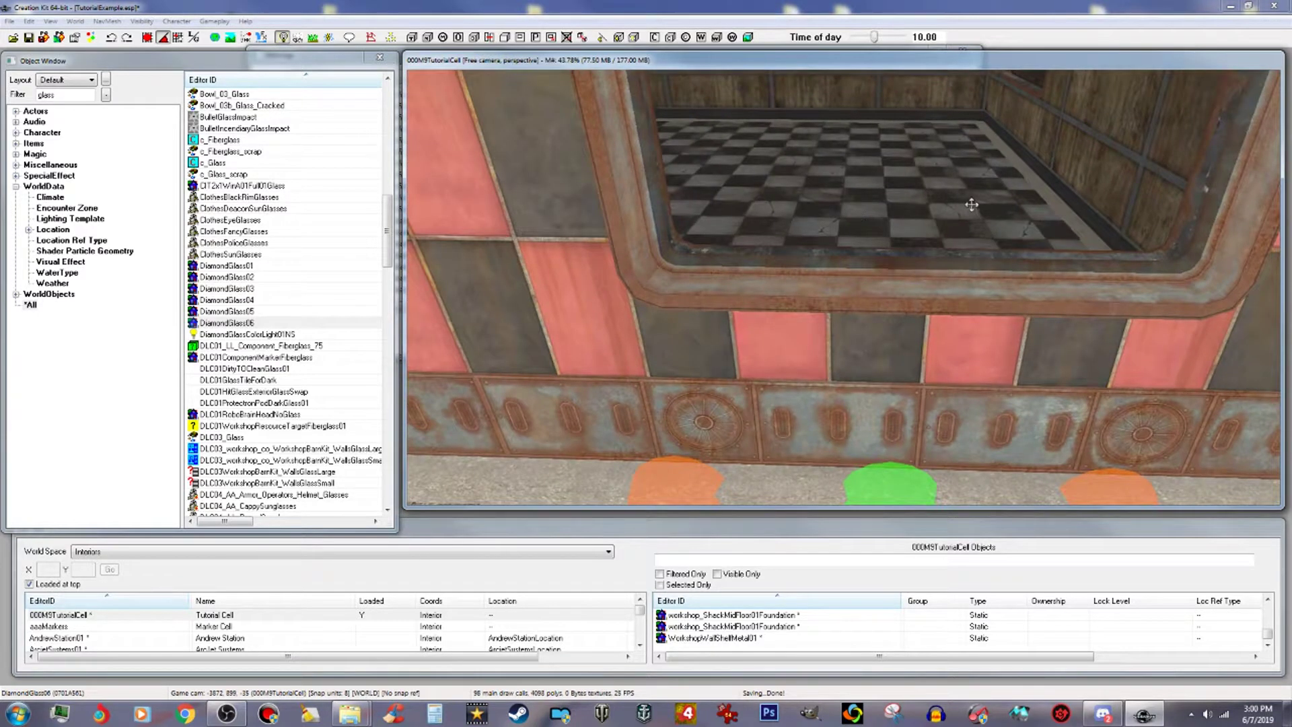
pyautogui.moveTo(971, 205); pyautogui.dragTo(1170, 214, button='middle')
pyautogui.scroll(-5, 1171, 214)
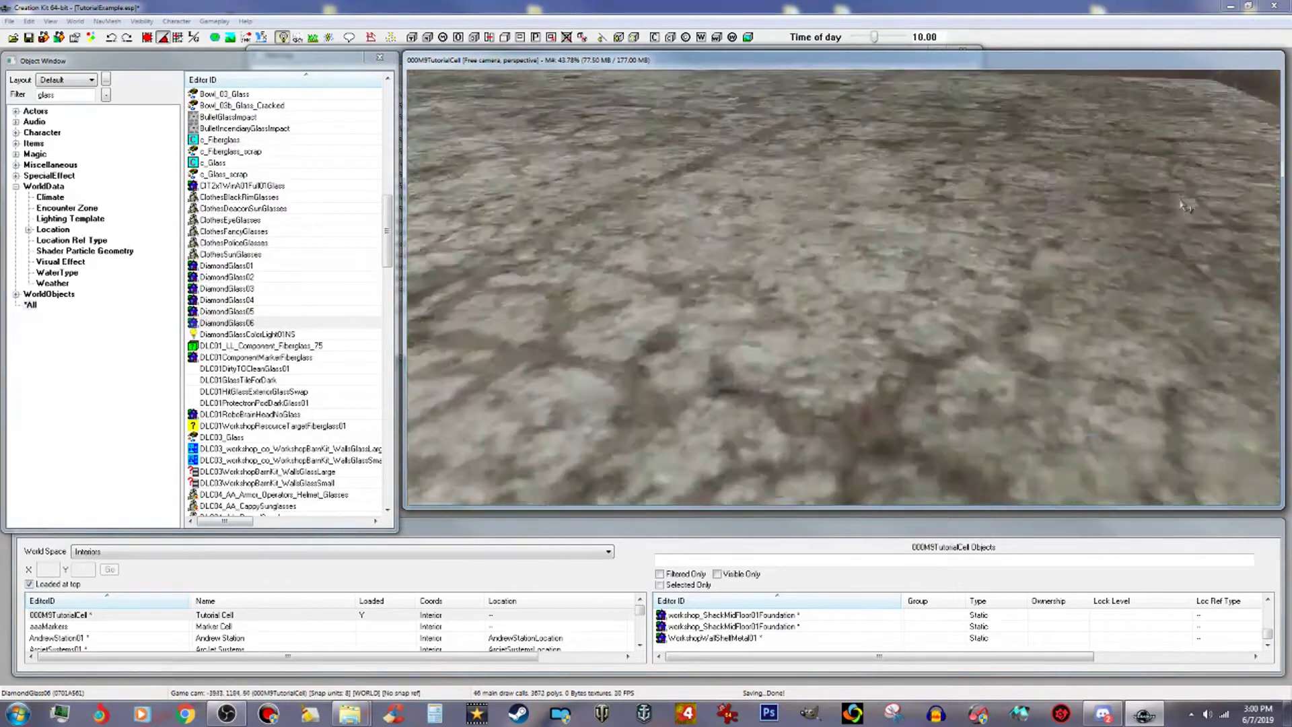
pyautogui.scroll(-2, 1169, 226)
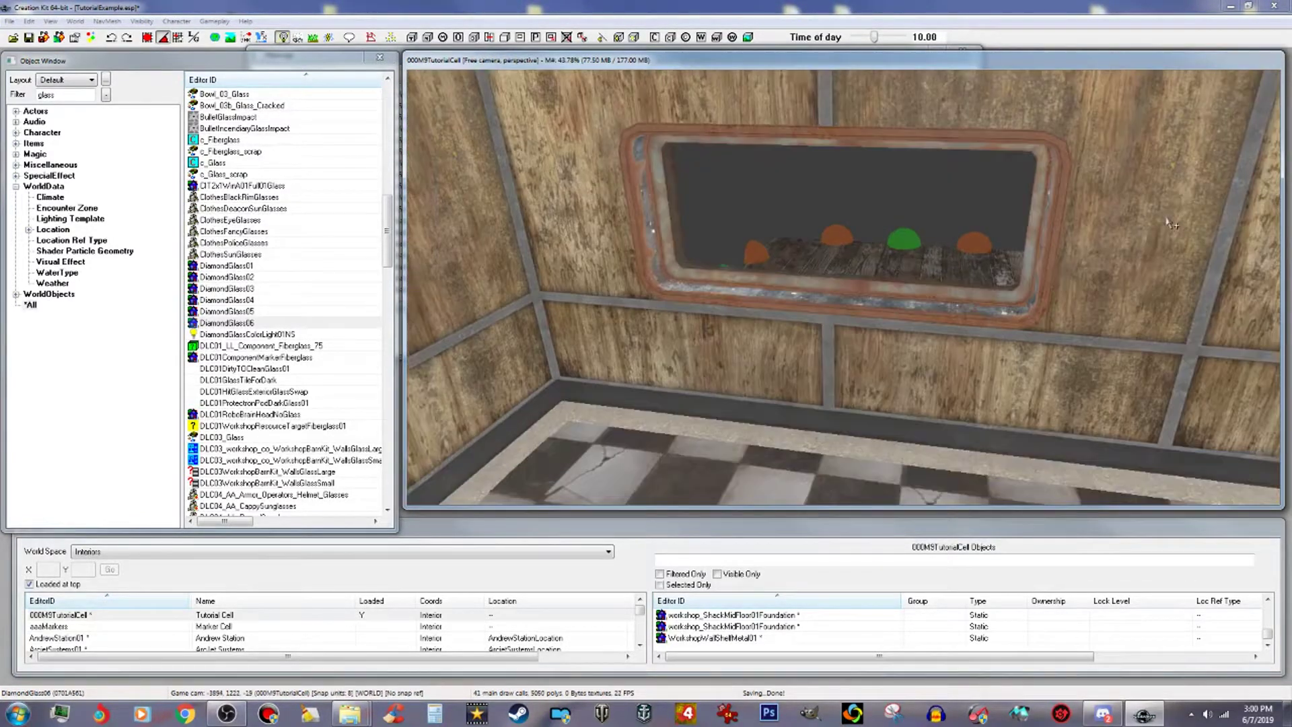
pyautogui.scroll(5, 1058, 208)
pyautogui.moveTo(1002, 210); pyautogui.dragTo(1003, 236)
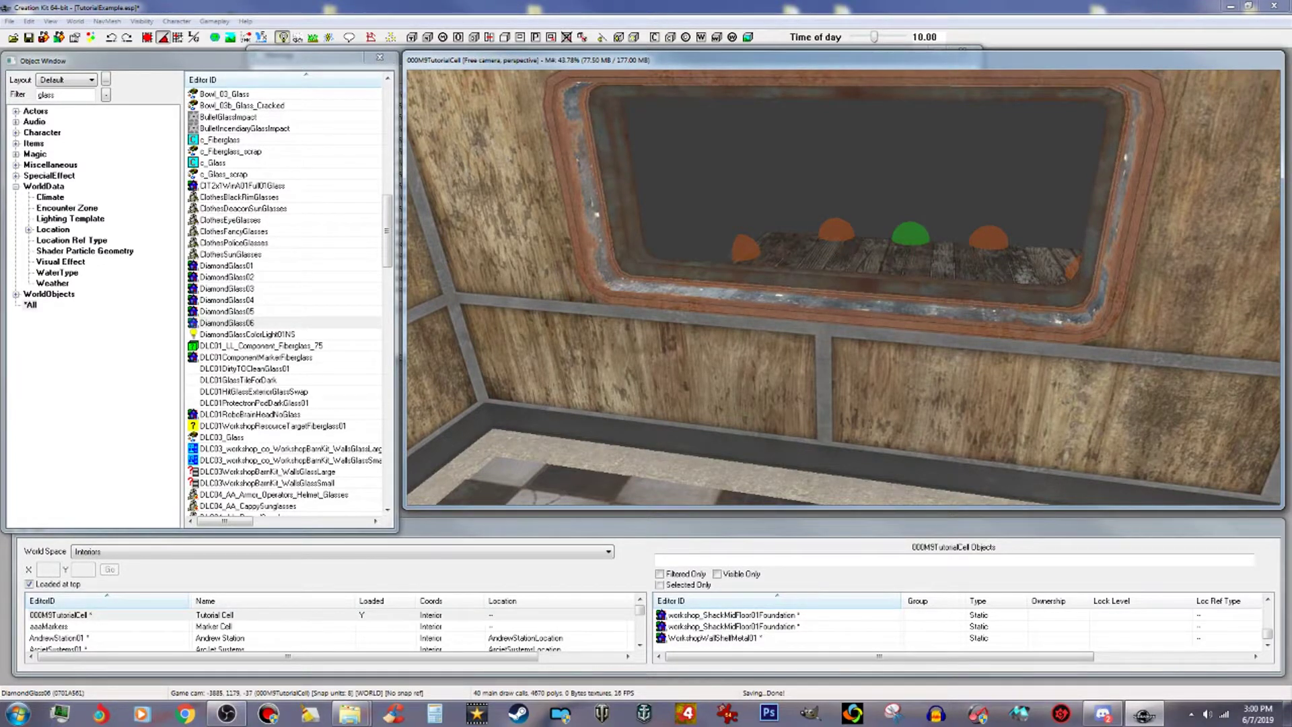
pyautogui.hotkey('ctrl', 'd')
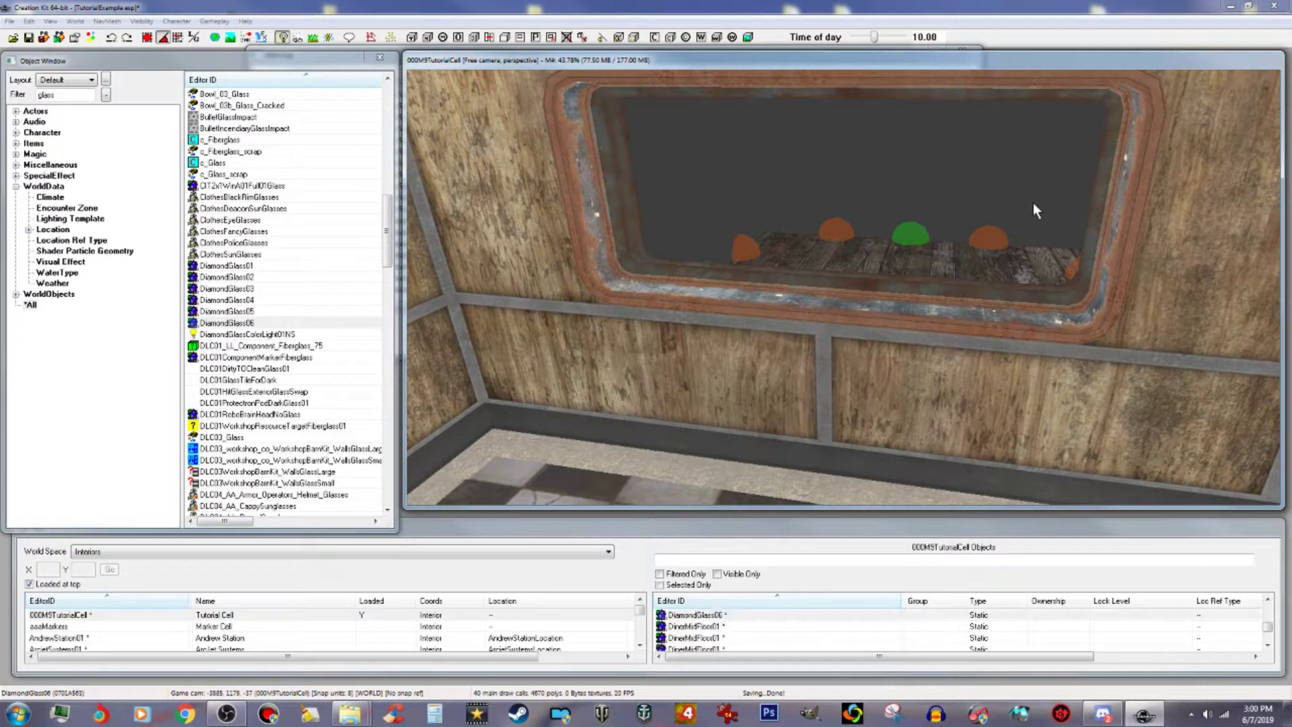
# Select the whole diner with its glass, platform and stairs, duplicate it, and move the copy to empty space beside the original.
pyautogui.scroll(-6, 1035, 208)
pyautogui.scroll(-5, 1003, 217)
pyautogui.keyDown('shift'); pyautogui.moveTo(1003, 217); pyautogui.dragTo(824, 245, button='middle'); pyautogui.keyUp('shift')
pyautogui.scroll(-2, 833, 249)
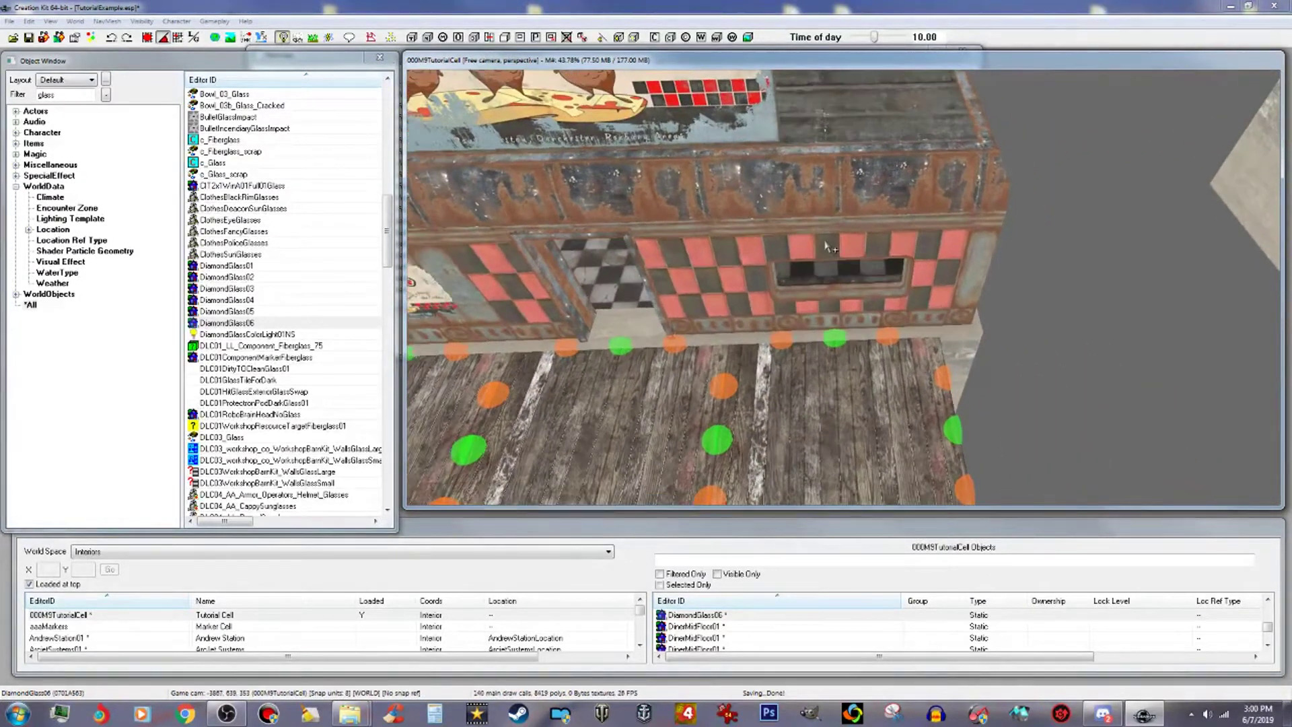
pyautogui.scroll(-3, 822, 256)
pyautogui.moveTo(811, 294)
pyautogui.mouseDown(button='middle')
pyautogui.moveTo(830, 238)
pyautogui.moveTo(799, 273)
pyautogui.mouseUp(button='middle')
pyautogui.click(804, 296)
pyautogui.scroll(-4, 802, 278)
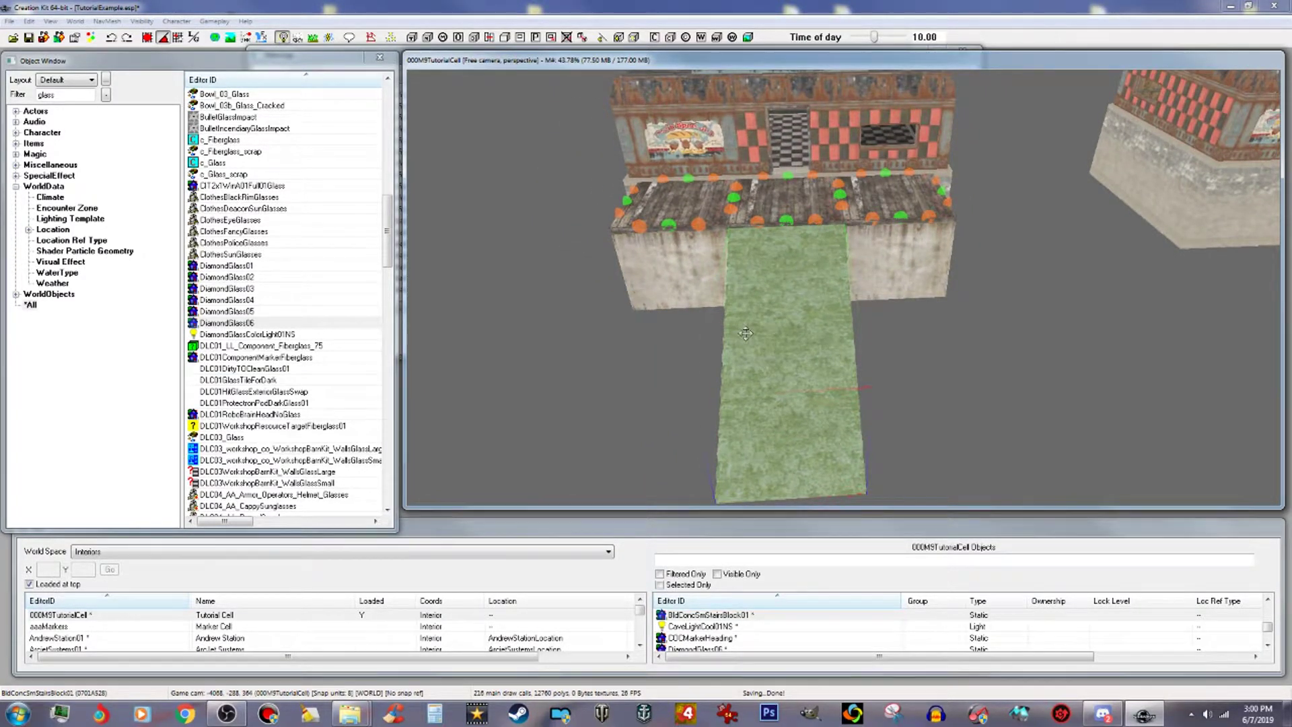
pyautogui.scroll(-5, 760, 176)
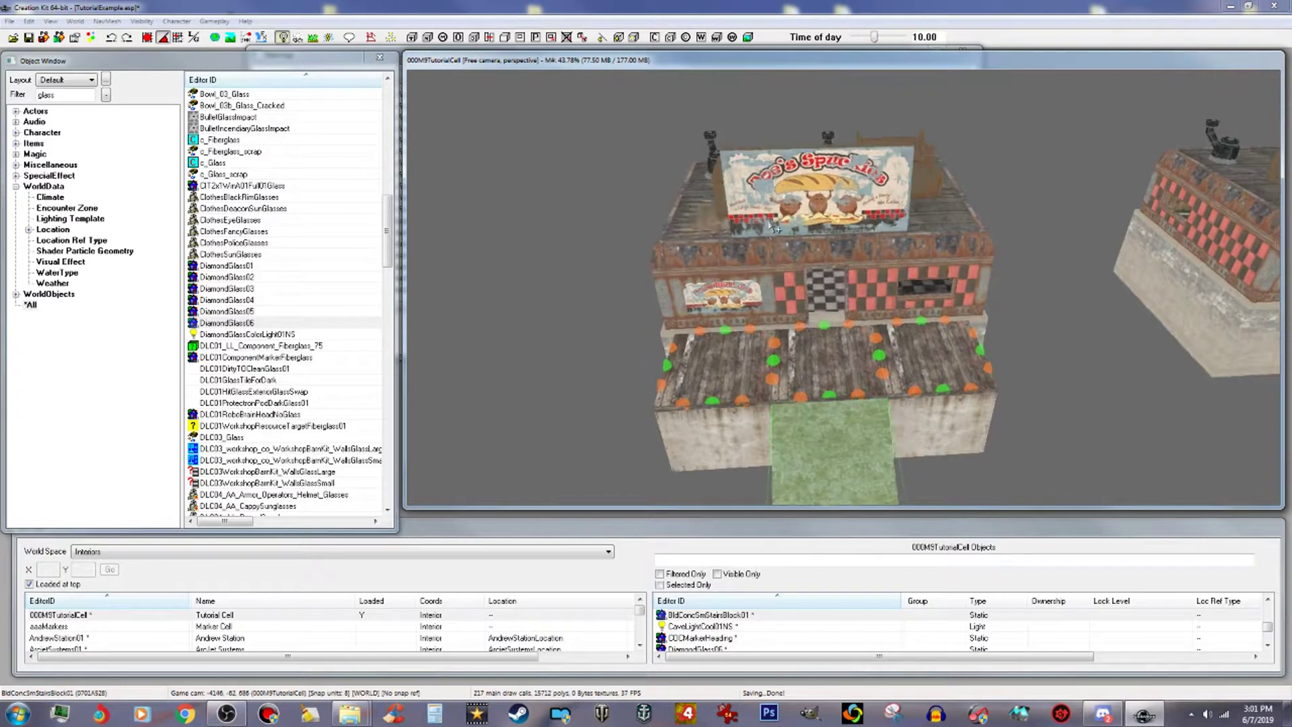
pyautogui.keyDown('shift'); pyautogui.moveTo(771, 227); pyautogui.dragTo(769, 250, button='middle'); pyautogui.keyUp('shift')
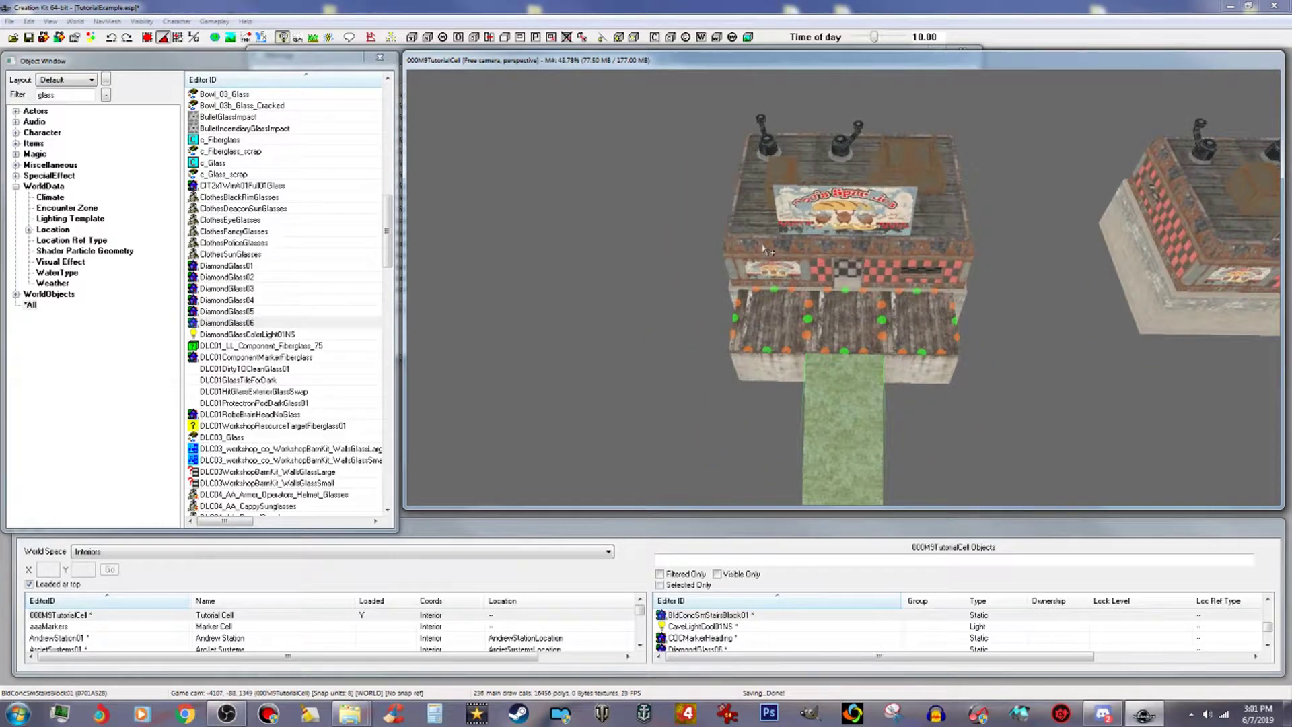
pyautogui.scroll(-4, 768, 250)
pyautogui.click(737, 120)
pyautogui.moveTo(713, 118); pyautogui.dragTo(1004, 491)
pyautogui.rightClick(870, 300)
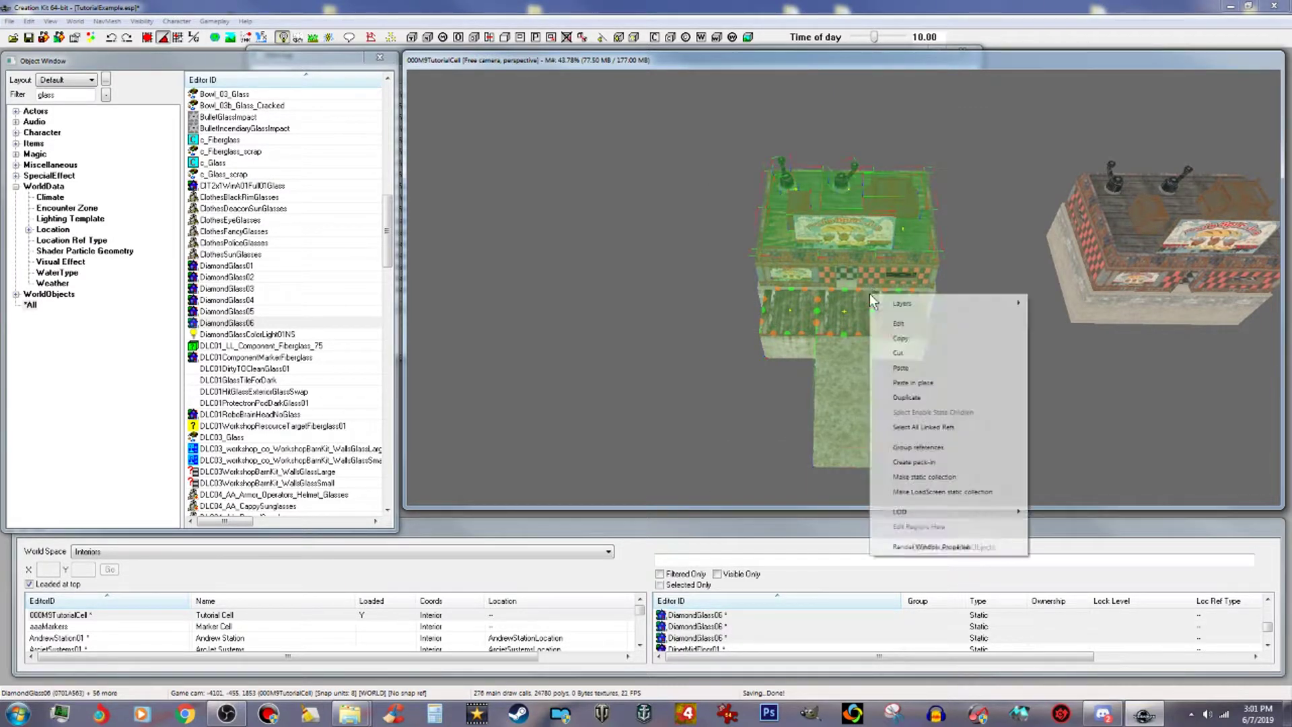
pyautogui.click(906, 398)
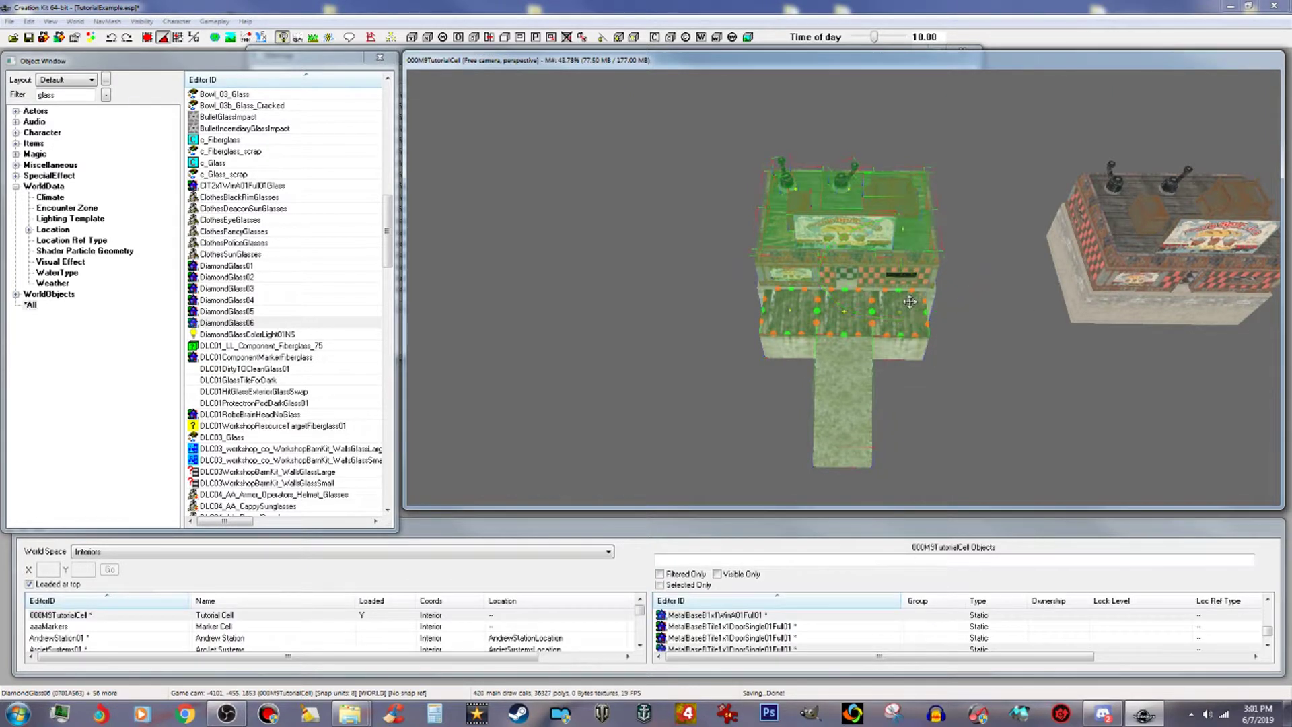
pyautogui.moveTo(900, 276); pyautogui.dragTo(518, 273)
pyautogui.moveTo(1055, 413); pyautogui.dragTo(1221, 386, button='middle')
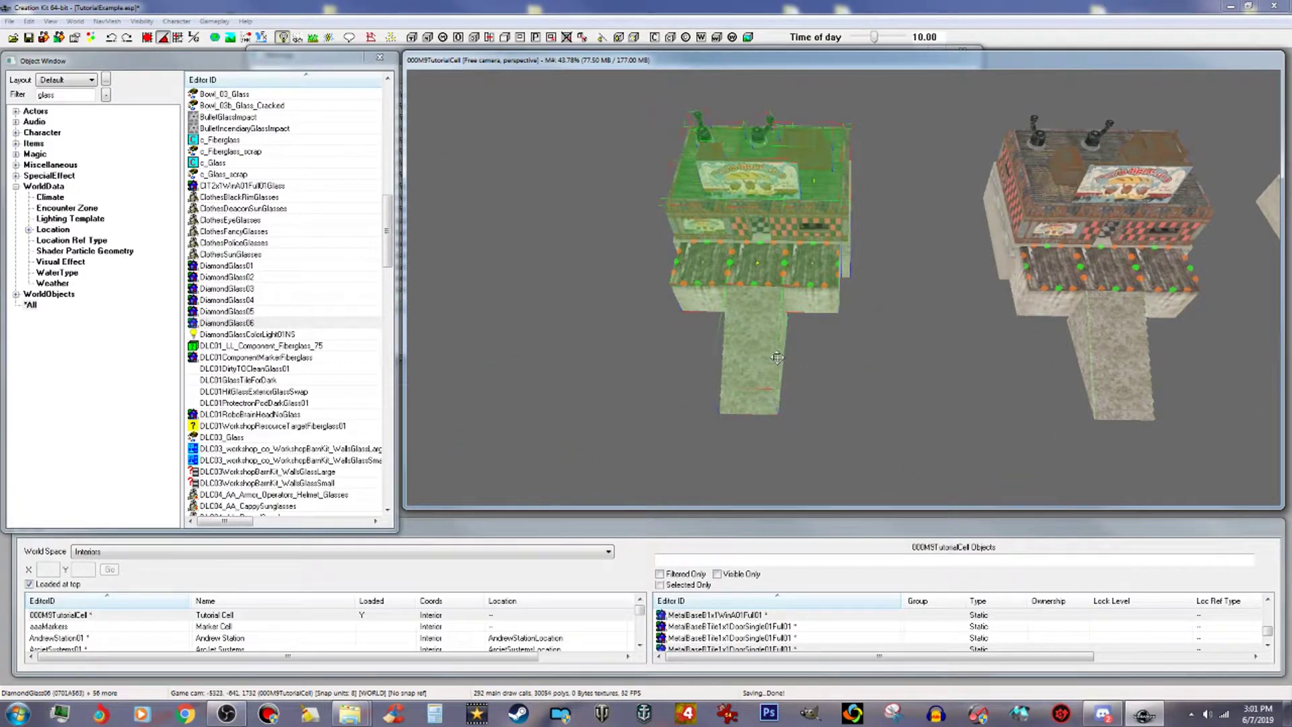
# Deselect and reselect the stairs block so it is the last-picked reference piece of the duplicated diner.
pyautogui.keyDown('ctrl'); pyautogui.click(761, 371); pyautogui.keyUp('ctrl')
pyautogui.keyDown('ctrl'); pyautogui.click(761, 367); pyautogui.keyUp('ctrl')
pyautogui.keyDown('shift'); pyautogui.moveTo(760, 366); pyautogui.dragTo(847, 309, button='middle'); pyautogui.keyUp('shift')
pyautogui.scroll(6, 836, 300)
pyautogui.keyDown('shift'); pyautogui.moveTo(814, 351); pyautogui.dragTo(812, 346, button='middle'); pyautogui.keyUp('shift')
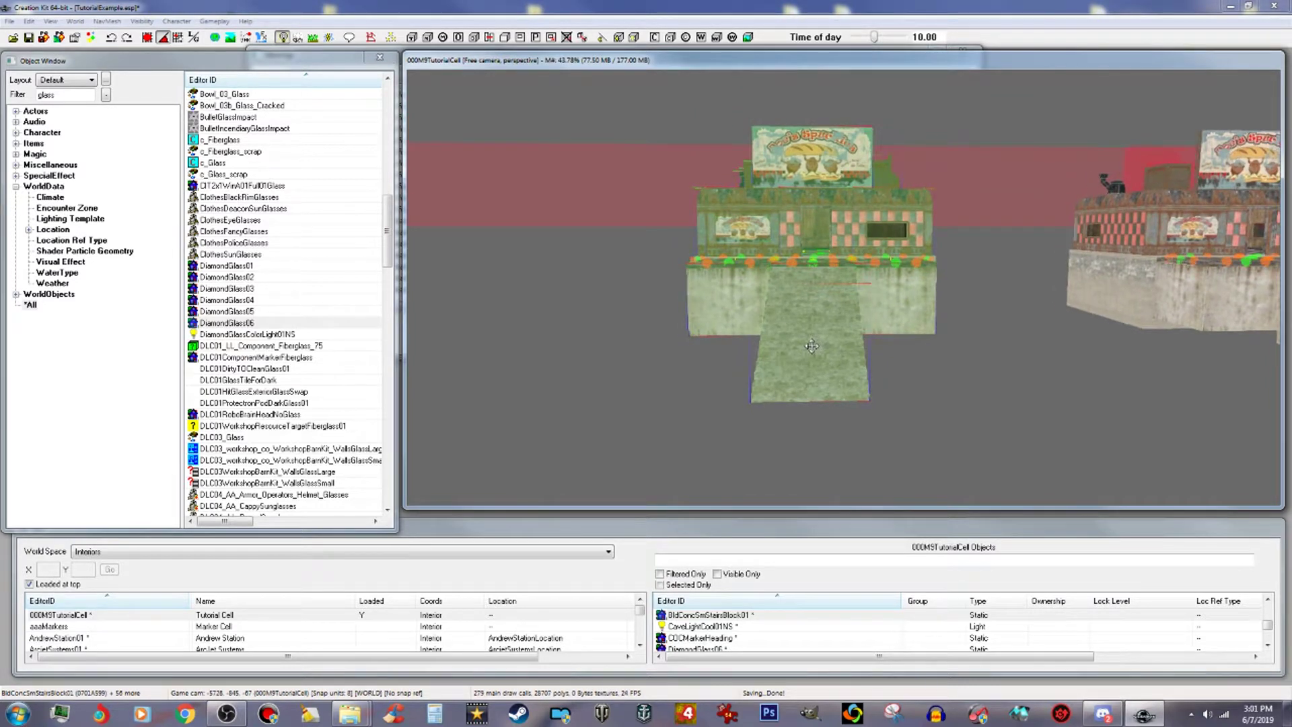
pyautogui.keyDown('ctrl'); pyautogui.click(812, 346); pyautogui.keyUp('ctrl')
pyautogui.keyDown('ctrl'); pyautogui.click(812, 346); pyautogui.keyUp('ctrl')
# Make a static collection named 000Tut_JoeSpuckie02SC from the selected diner copy, with the object window filter Prefabs.
pyautogui.rightClick(812, 346)
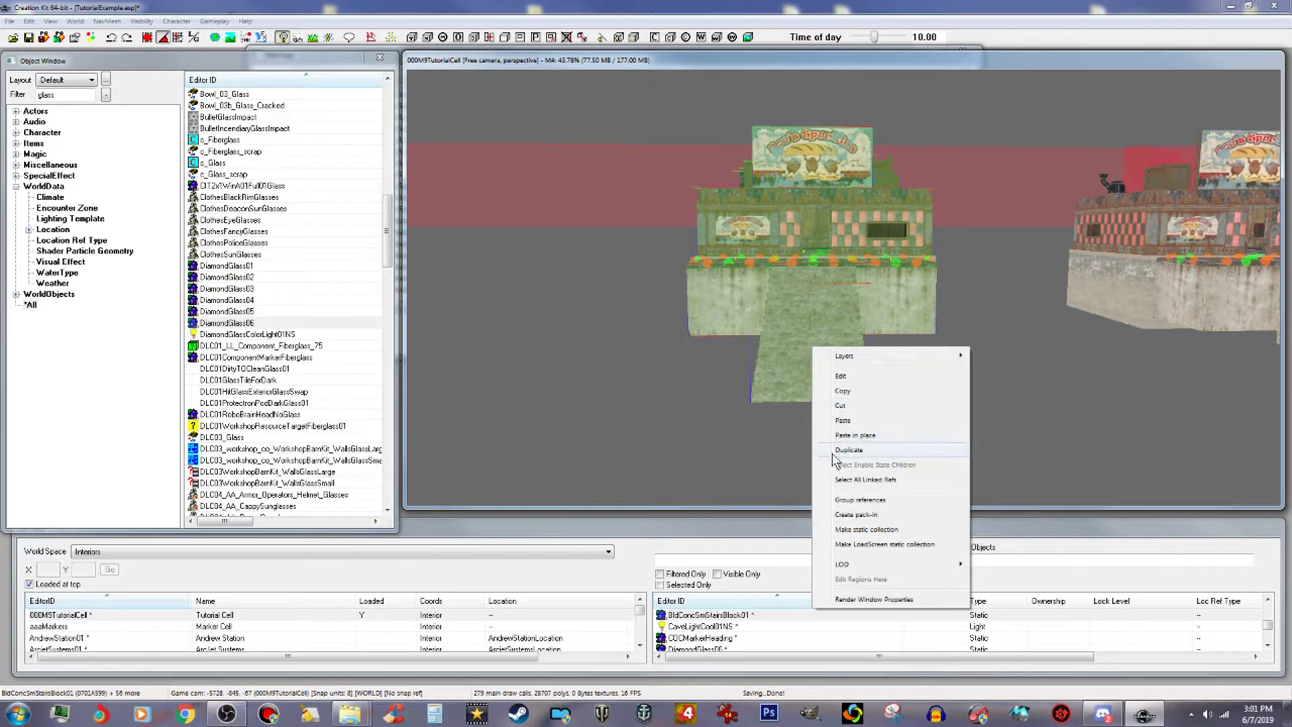
pyautogui.click(862, 531)
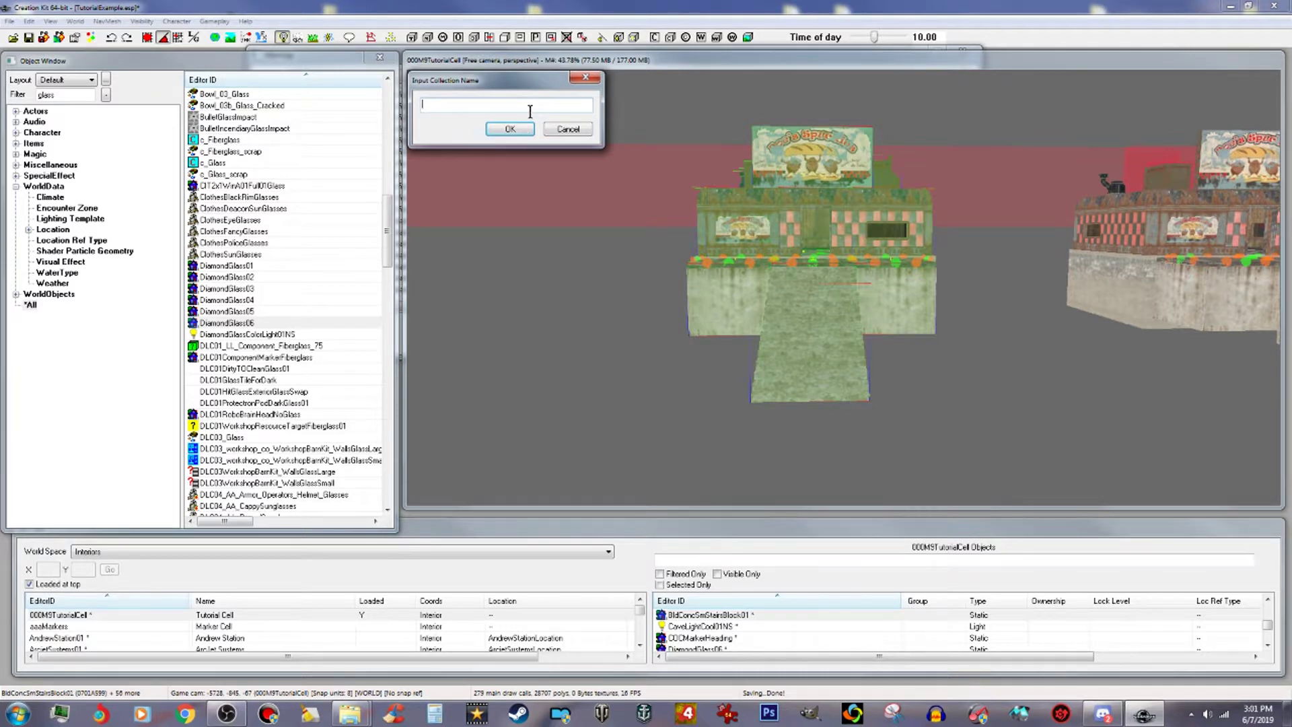
pyautogui.write('000Tut_JoeSpuckie025C')
pyautogui.click(508, 130)
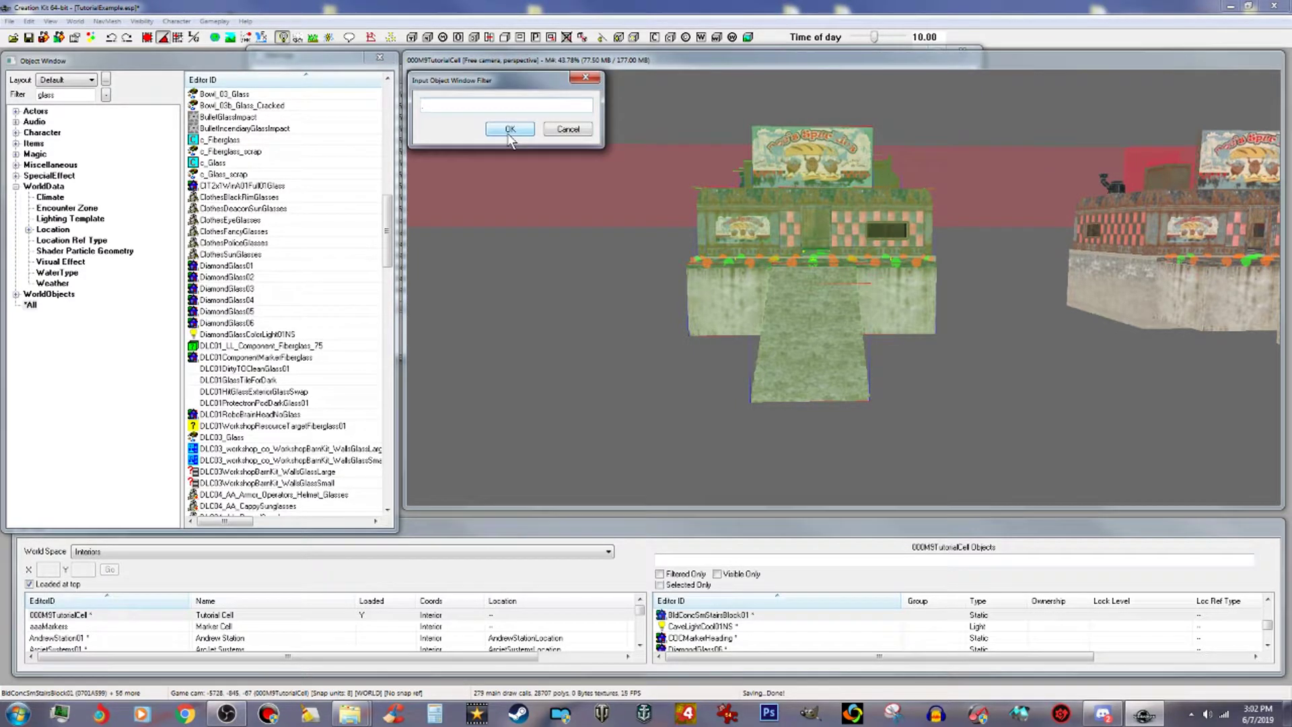
pyautogui.write('Prefabs')
pyautogui.click(514, 129)
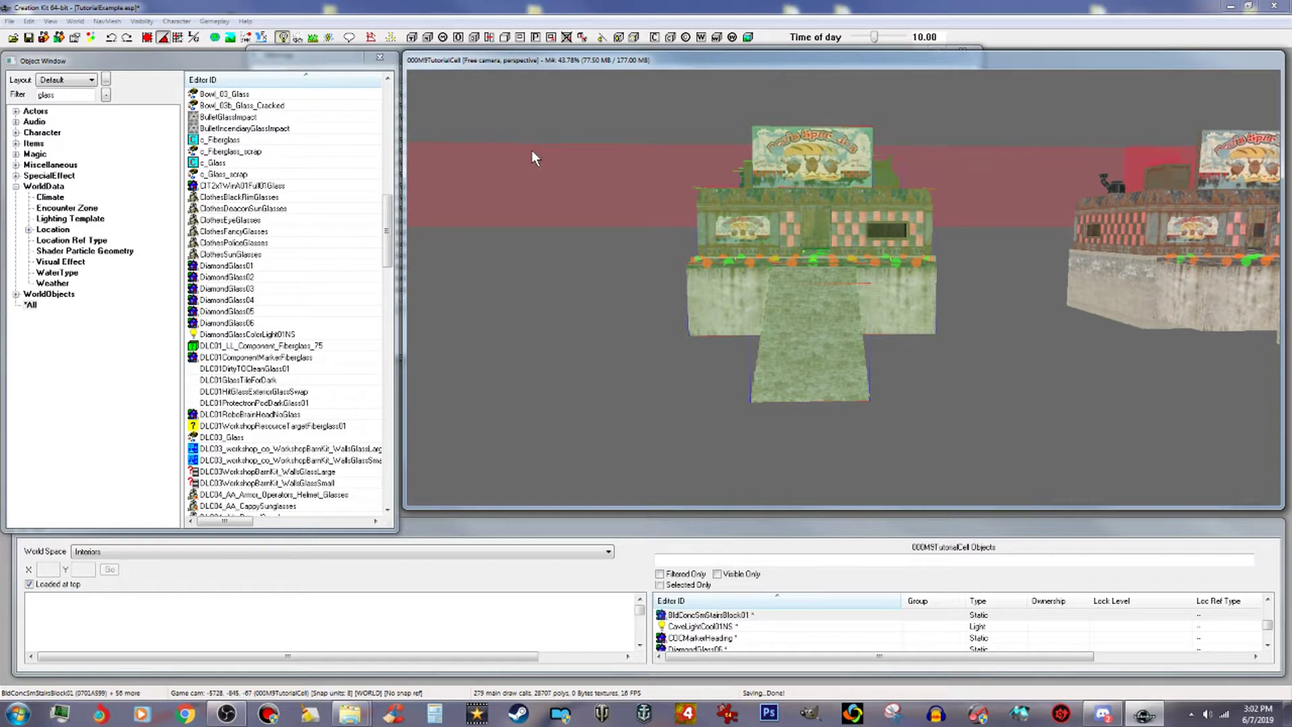
# Filter the object list by 000 to bring up the tutorial's custom objects.
pyautogui.click(70, 98)
pyautogui.moveTo(70, 98); pyautogui.dragTo(33, 101)
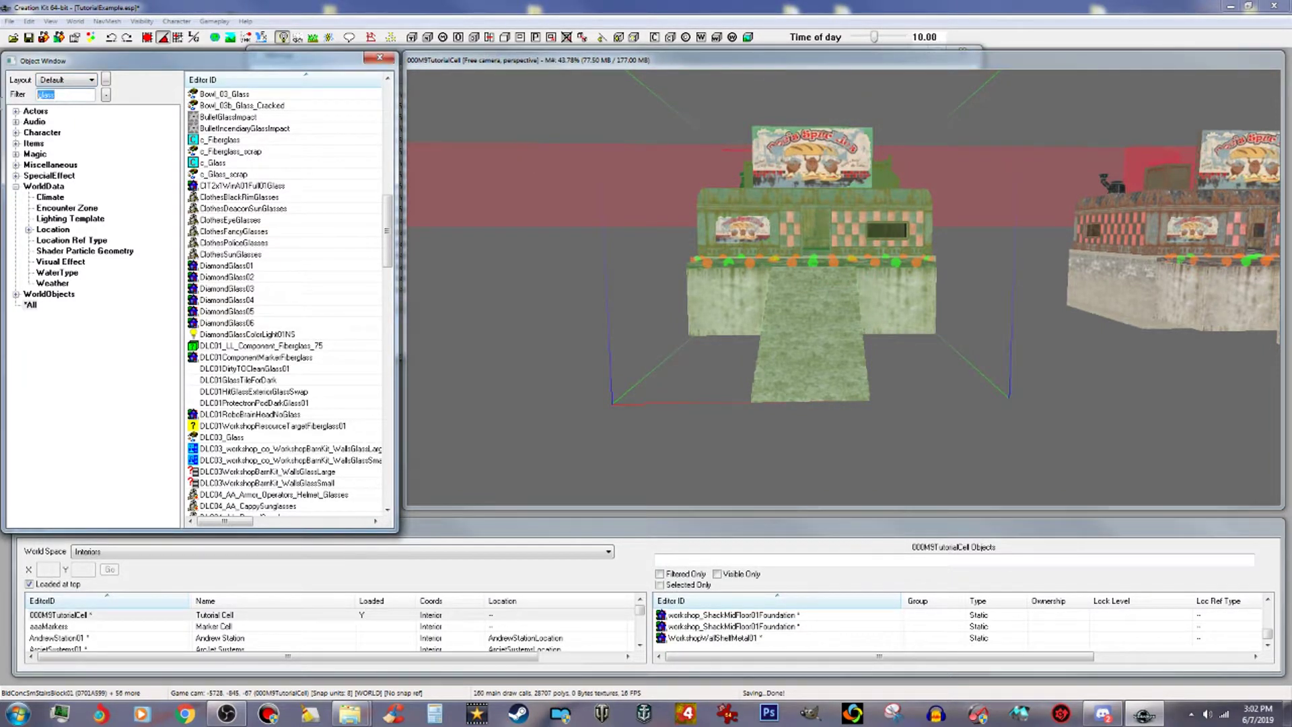
pyautogui.write('000')
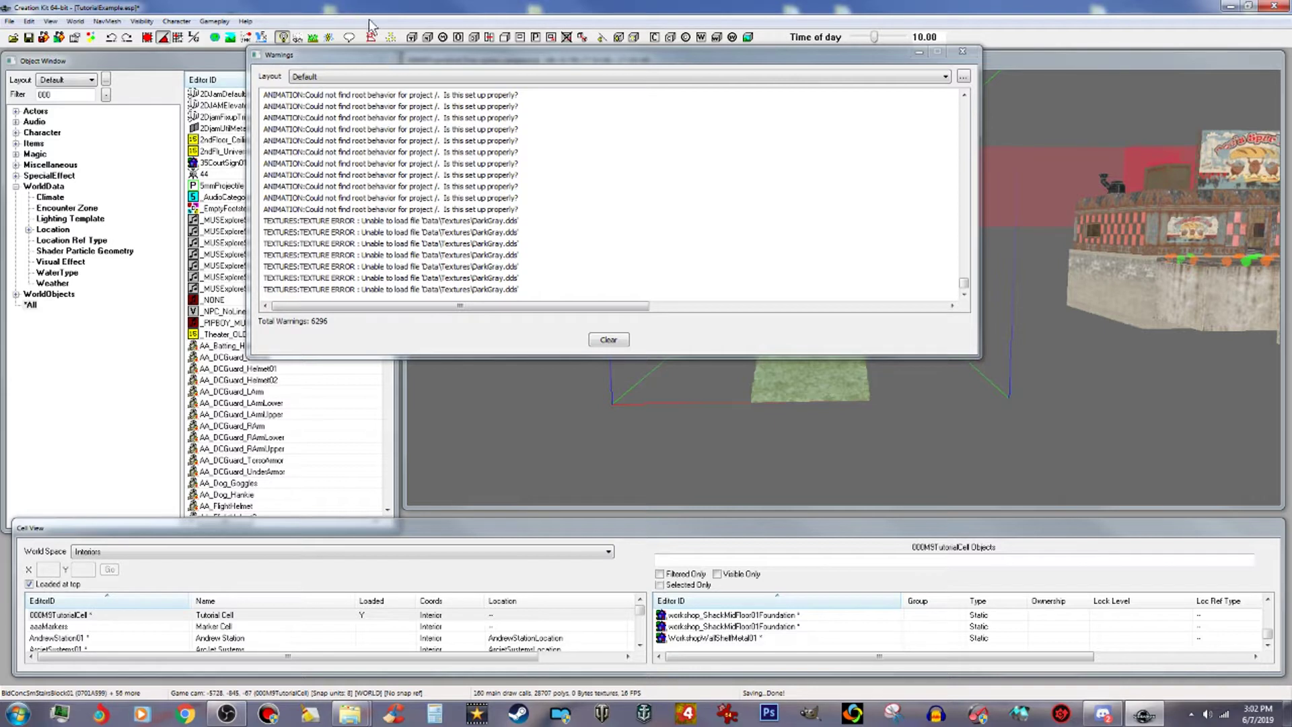
pyautogui.click(217, 72)
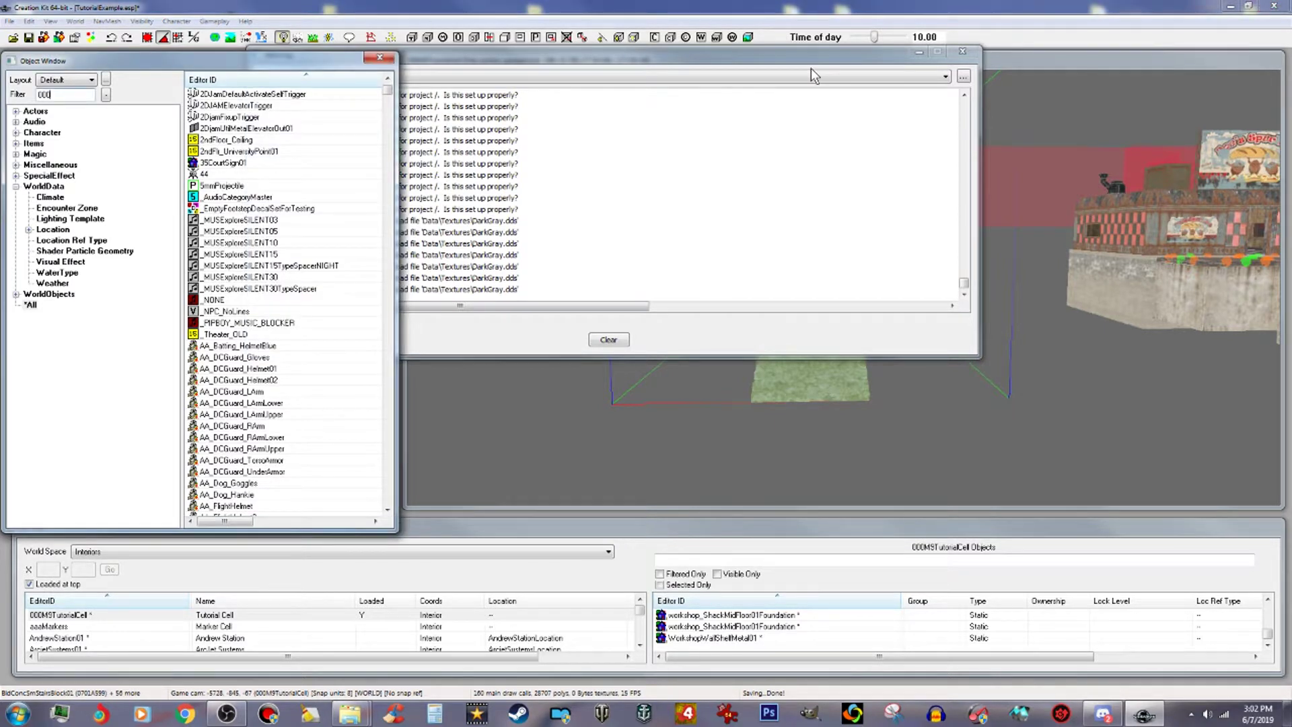
pyautogui.click(1044, 58)
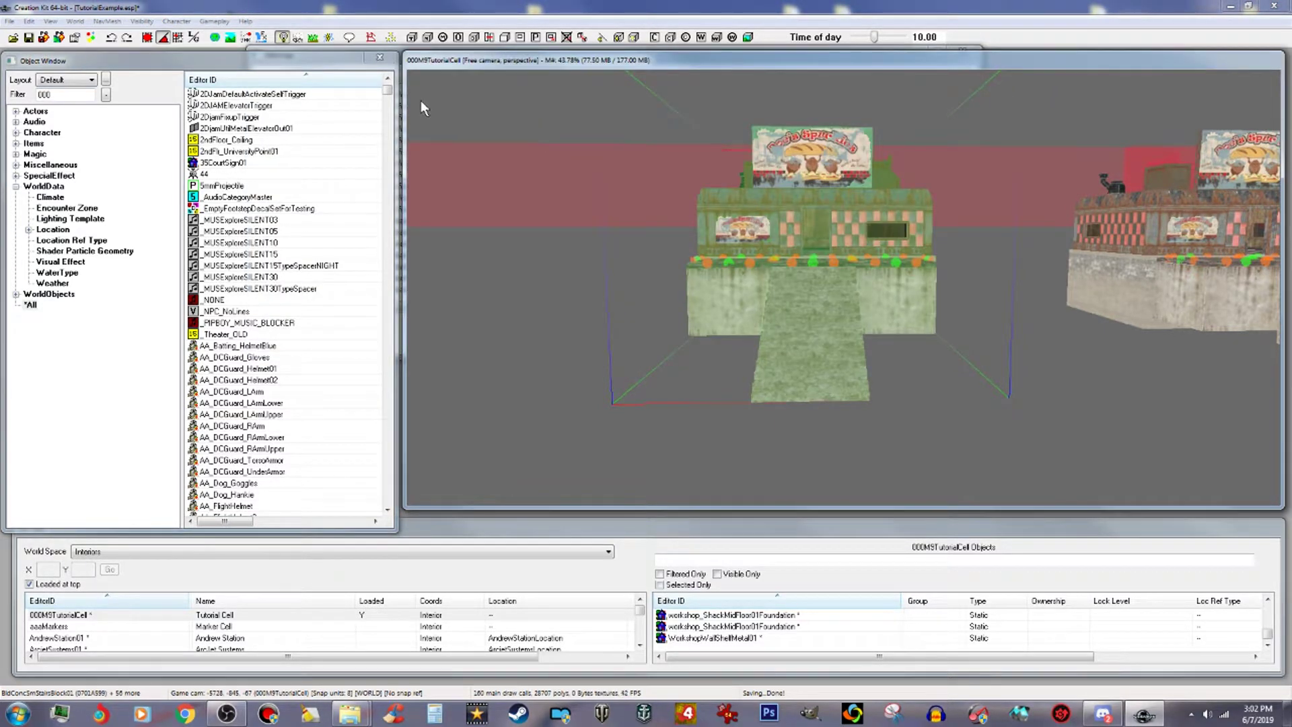
pyautogui.click(390, 92)
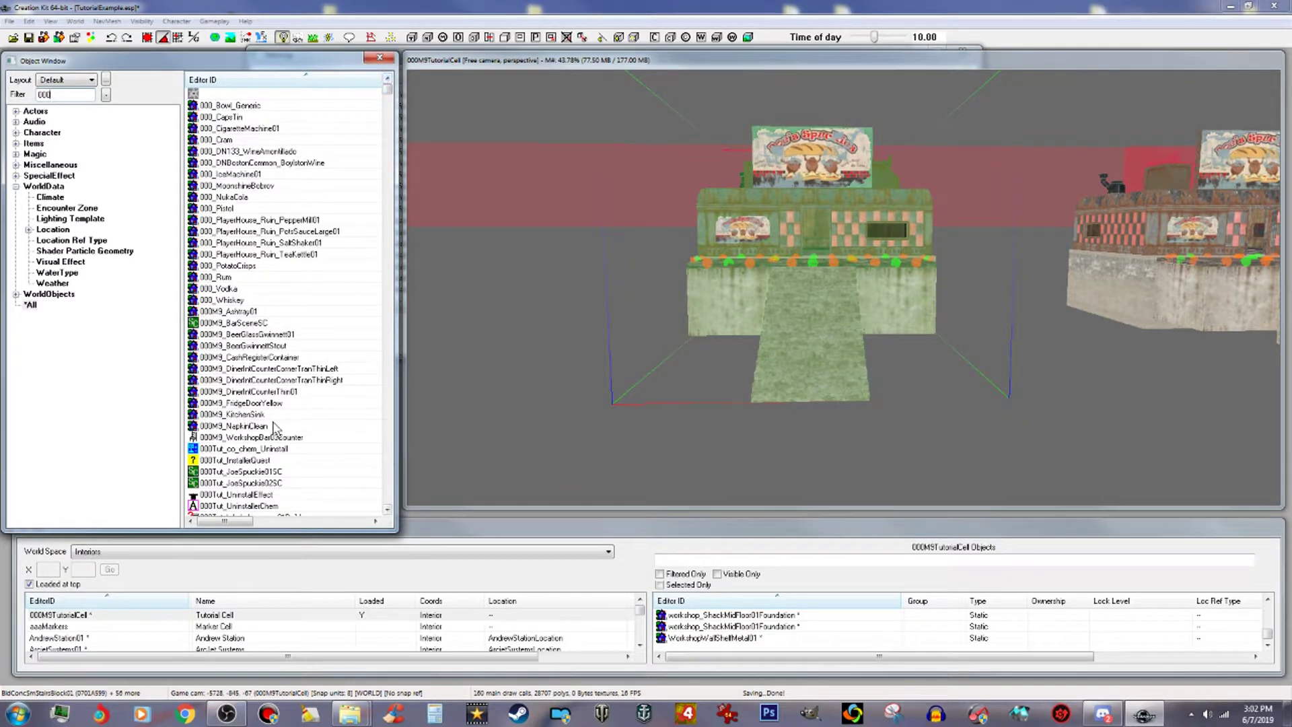
# Open the 000Tut_JoeSpuckie02SC static collection, show its BldConcSmStairsBlock01 object data, and recreate the NIF from data.
pyautogui.click(278, 484)
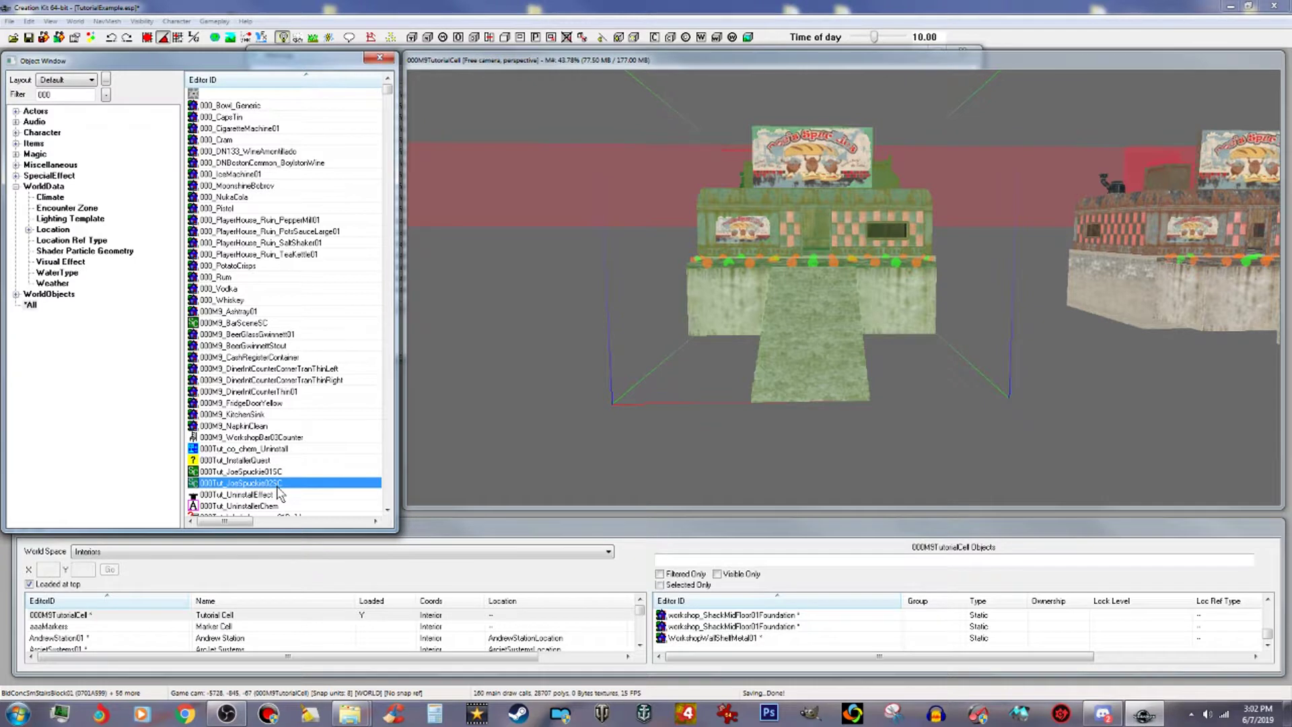
pyautogui.doubleClick(278, 484)
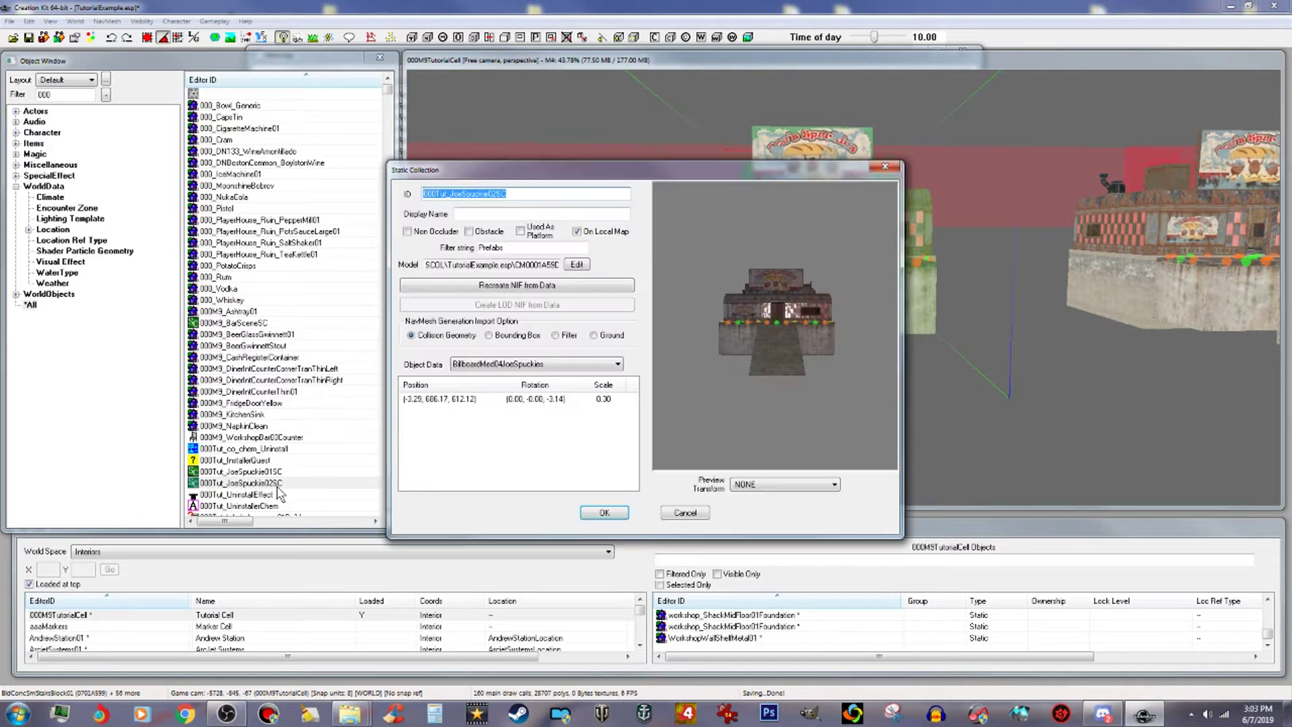
pyautogui.click(605, 366)
pyautogui.click(587, 384)
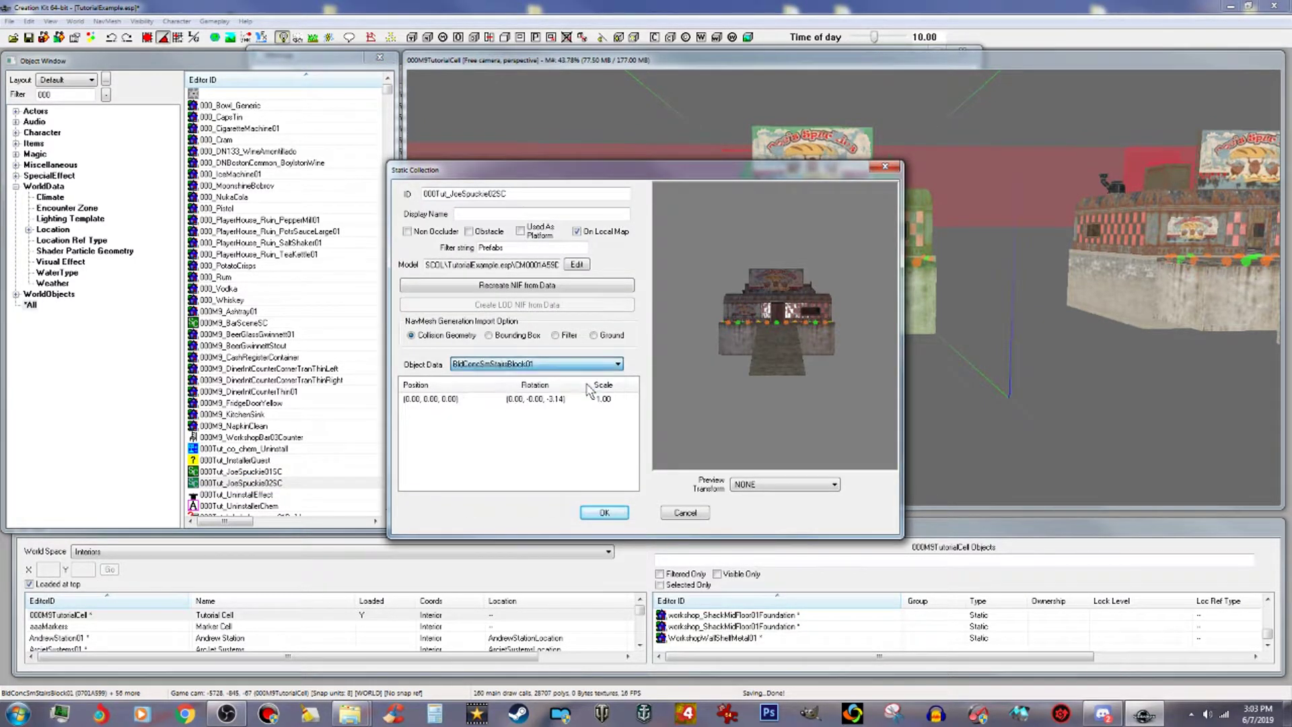
pyautogui.click(568, 286)
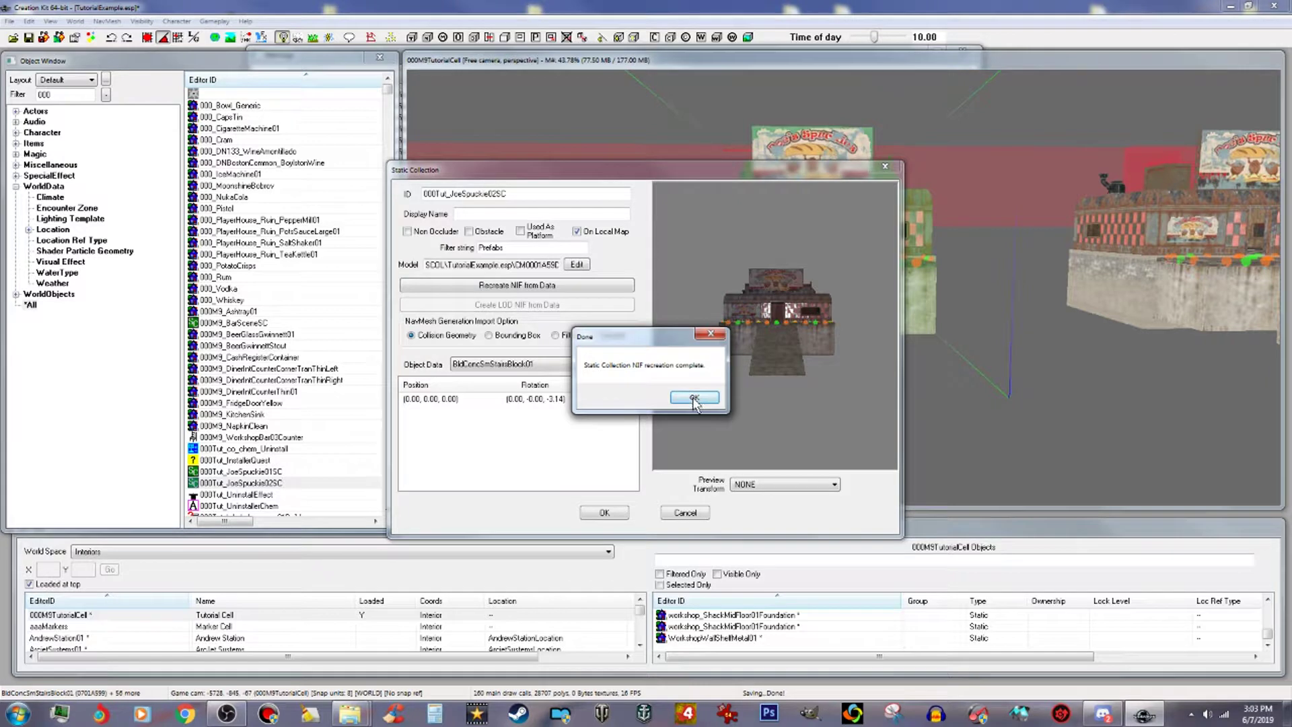
pyautogui.click(685, 396)
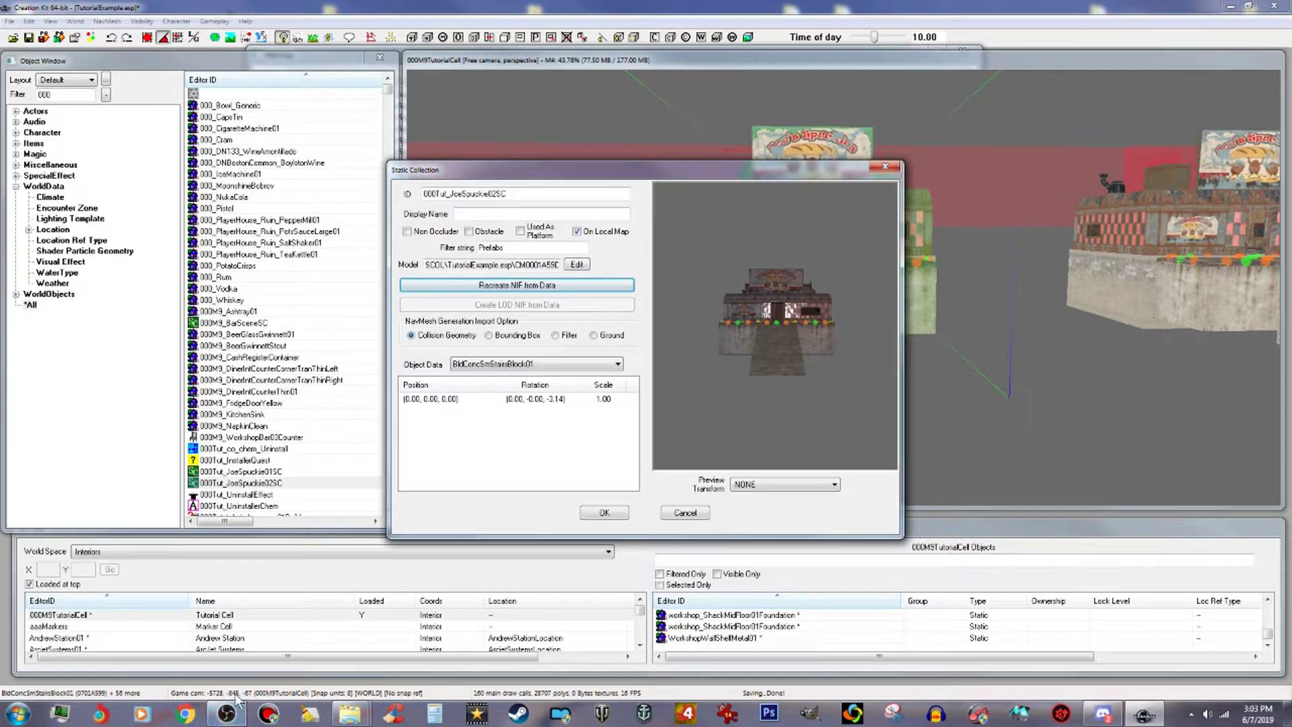
# Switch to the file explorer and copy CM0001A59D.NIF from the meshes\SCOL\TutorialExample.esp folder.
pyautogui.moveTo(353, 719)
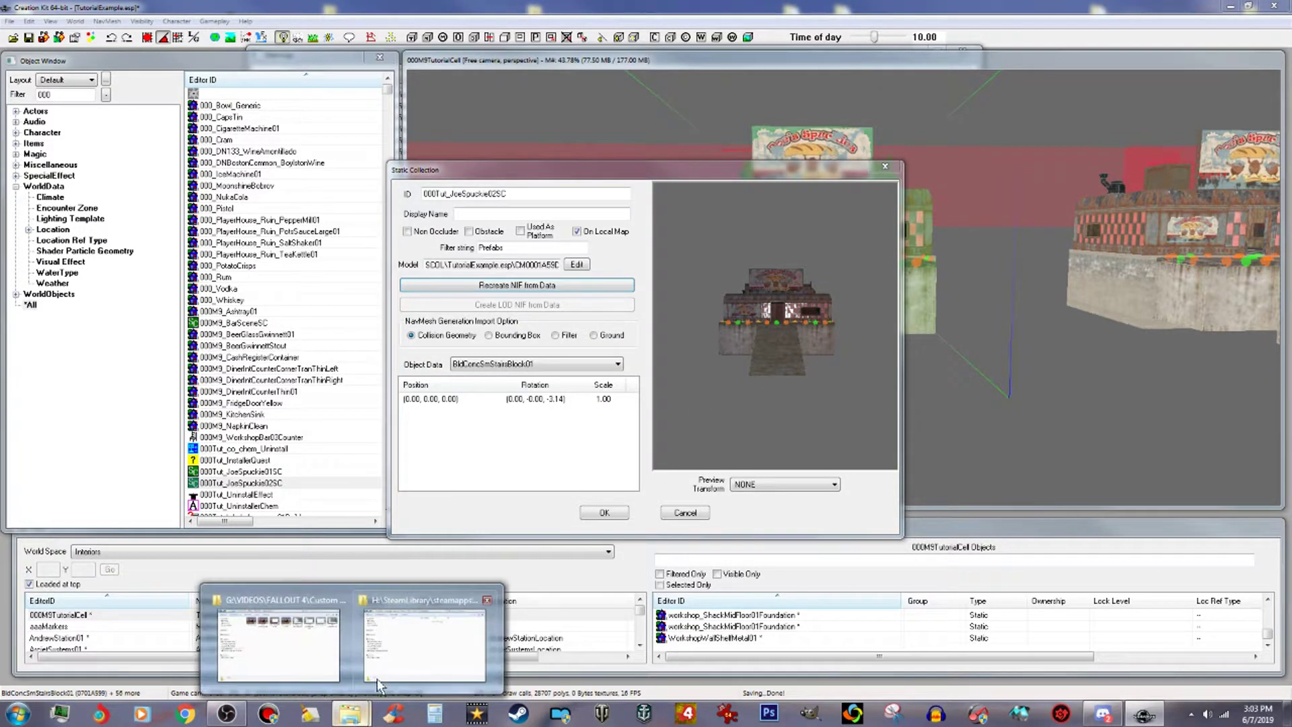
pyautogui.click(406, 651)
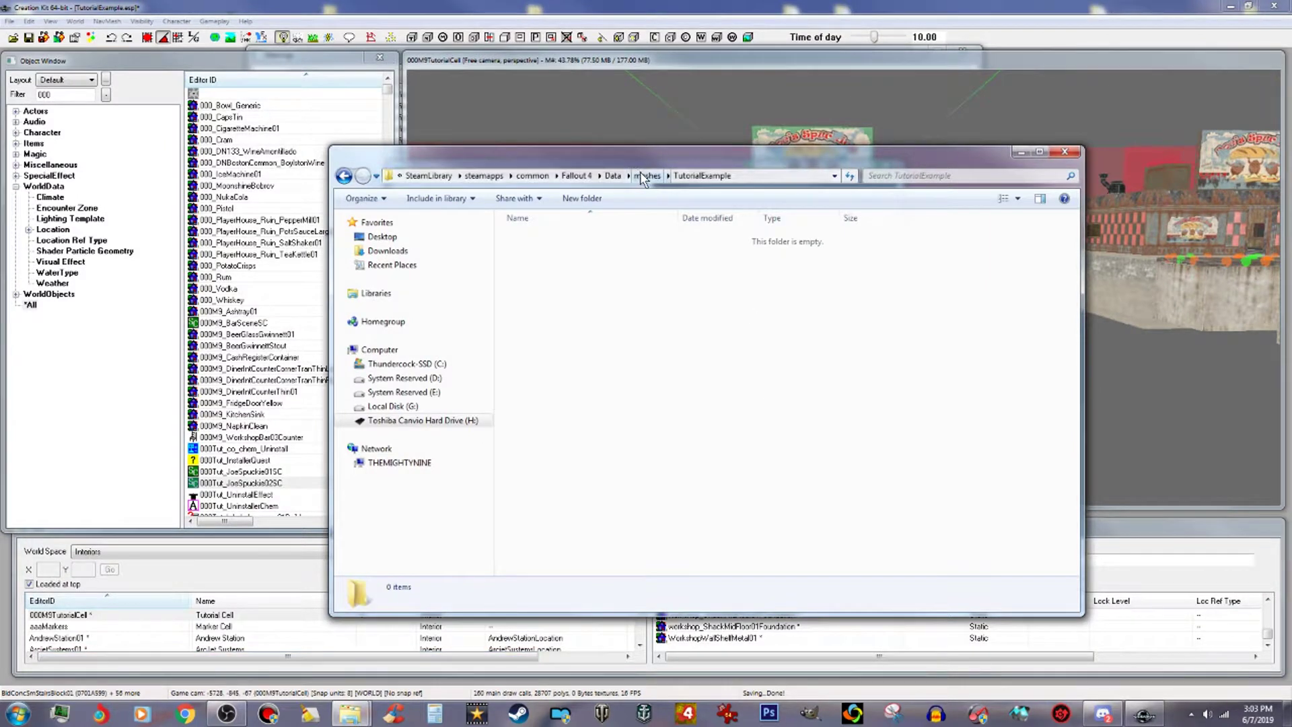
pyautogui.click(645, 176)
pyautogui.doubleClick(556, 463)
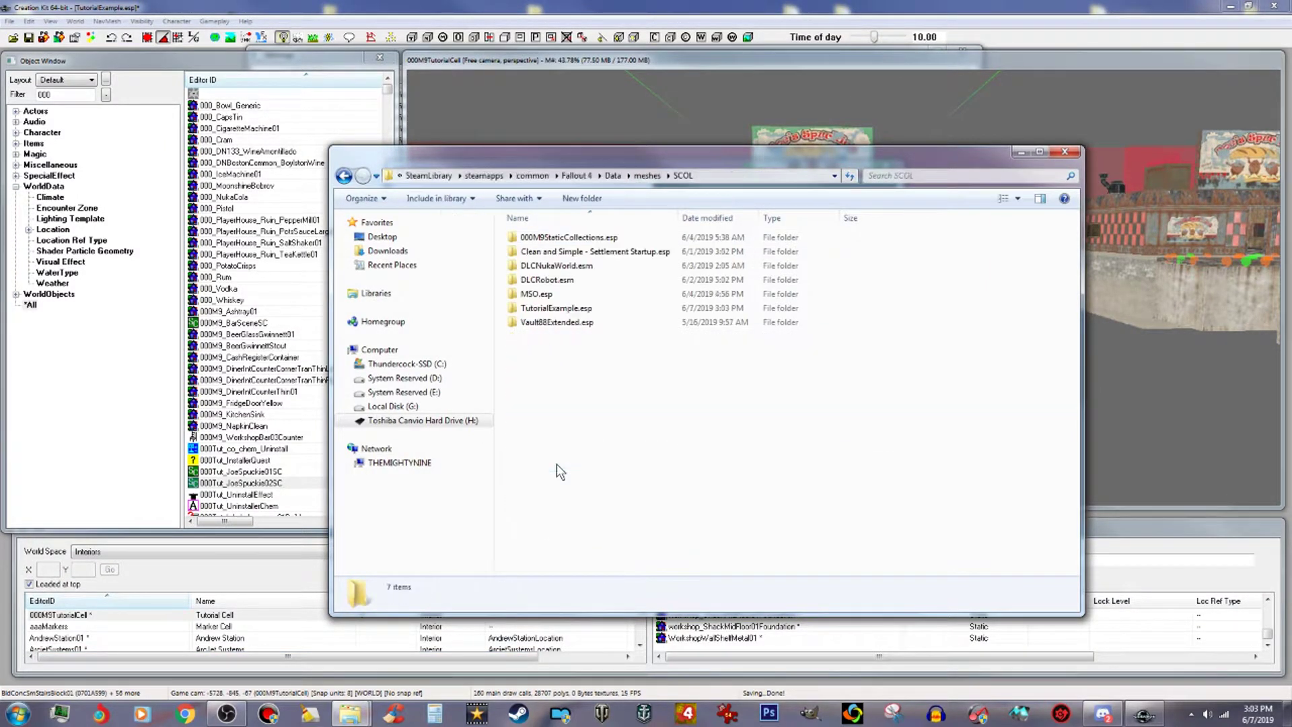
pyautogui.doubleClick(616, 309)
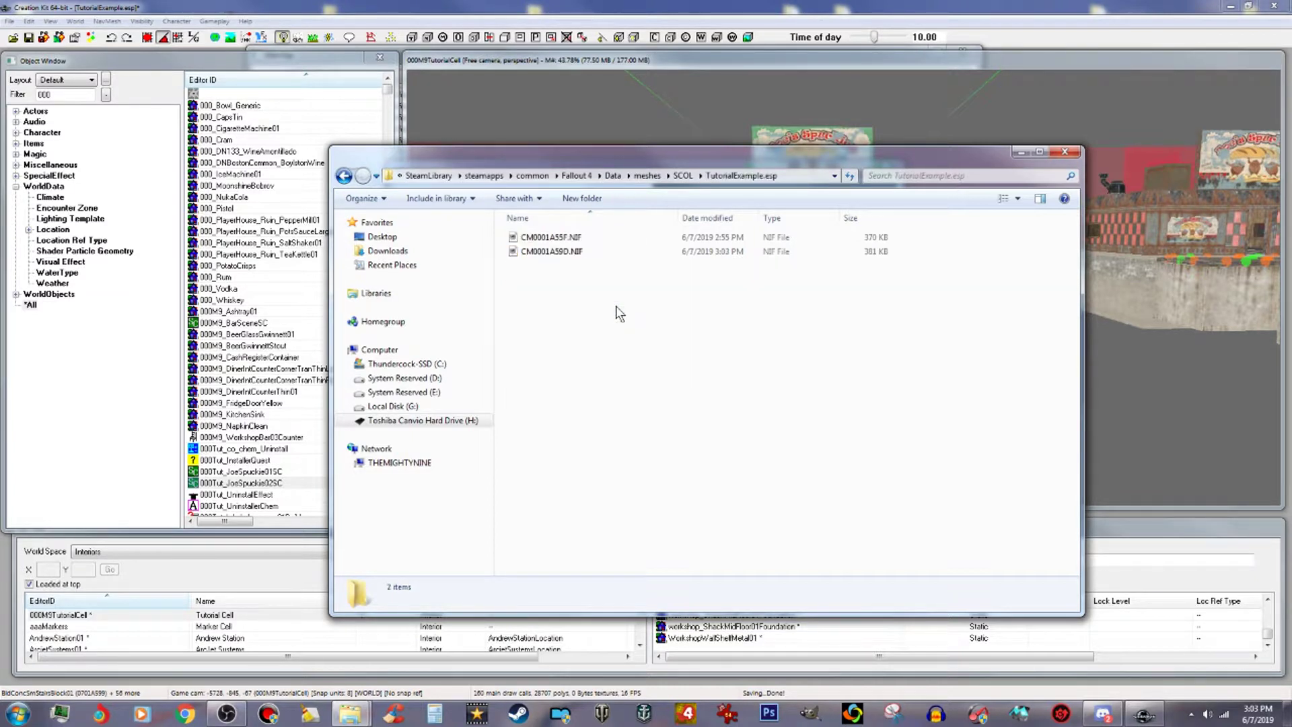
pyautogui.rightClick(687, 257)
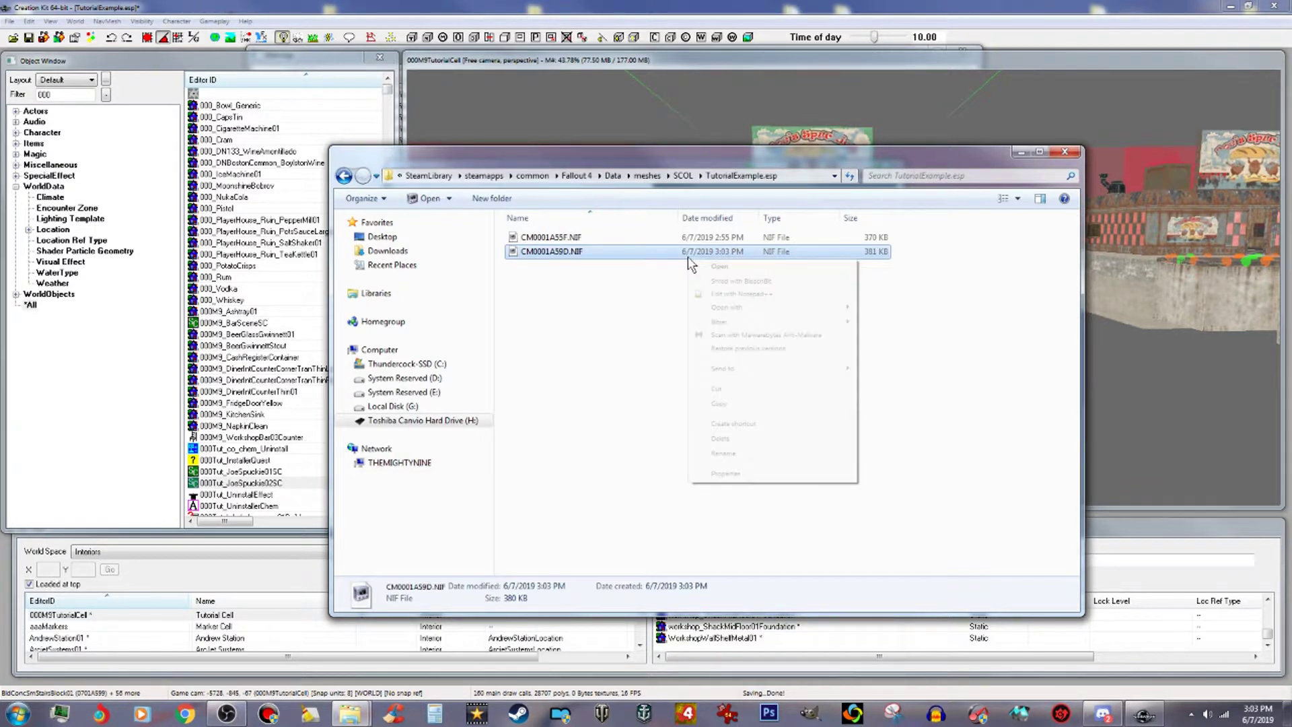
pyautogui.click(718, 403)
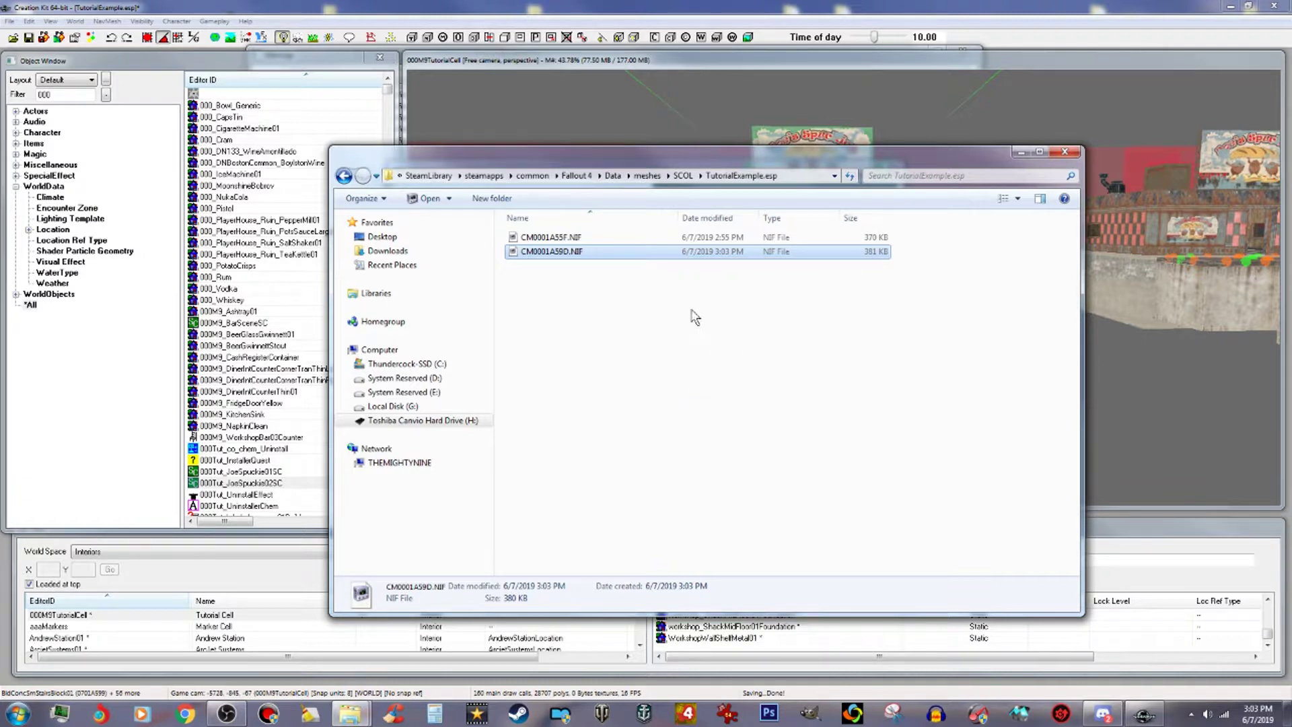
# Paste the copied NIF file into the meshes\TutorialExample folder.
pyautogui.click(647, 175)
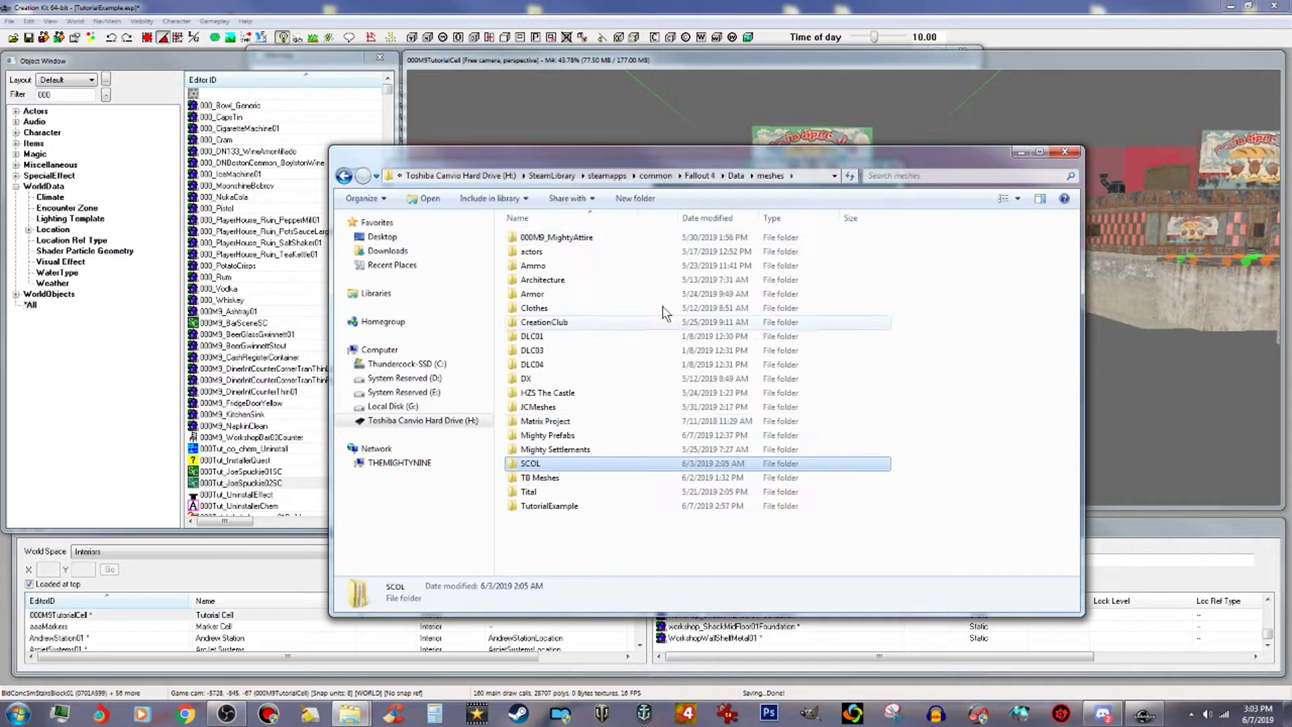
pyautogui.doubleClick(584, 505)
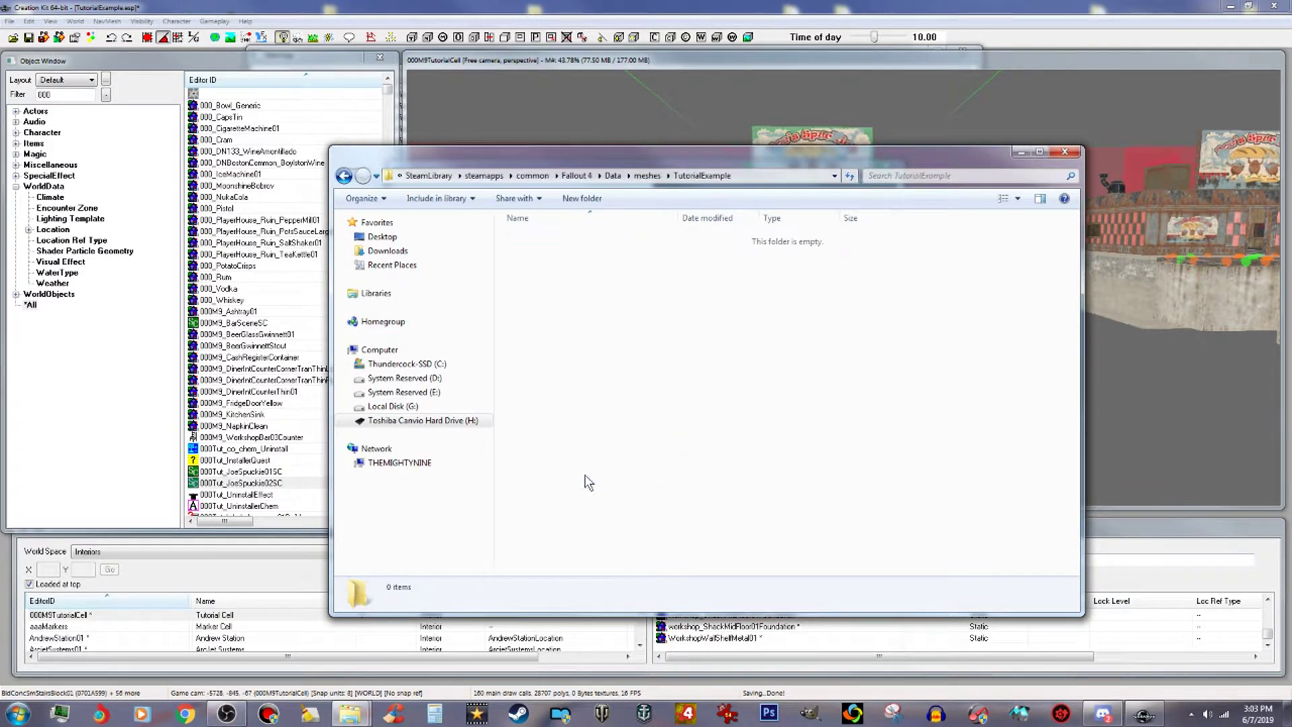
pyautogui.rightClick(649, 278)
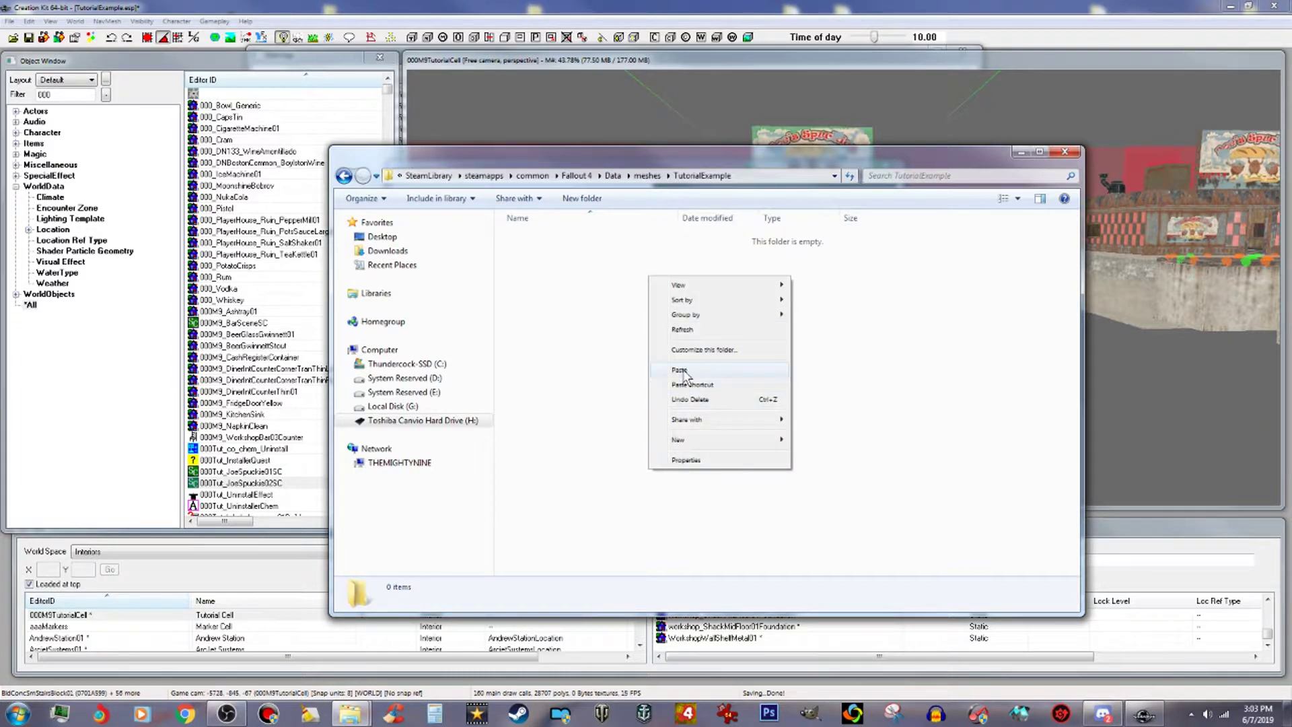
pyautogui.click(681, 370)
# Rename the pasted mesh file as JoeSpuckie01.NIF.
pyautogui.rightClick(562, 236)
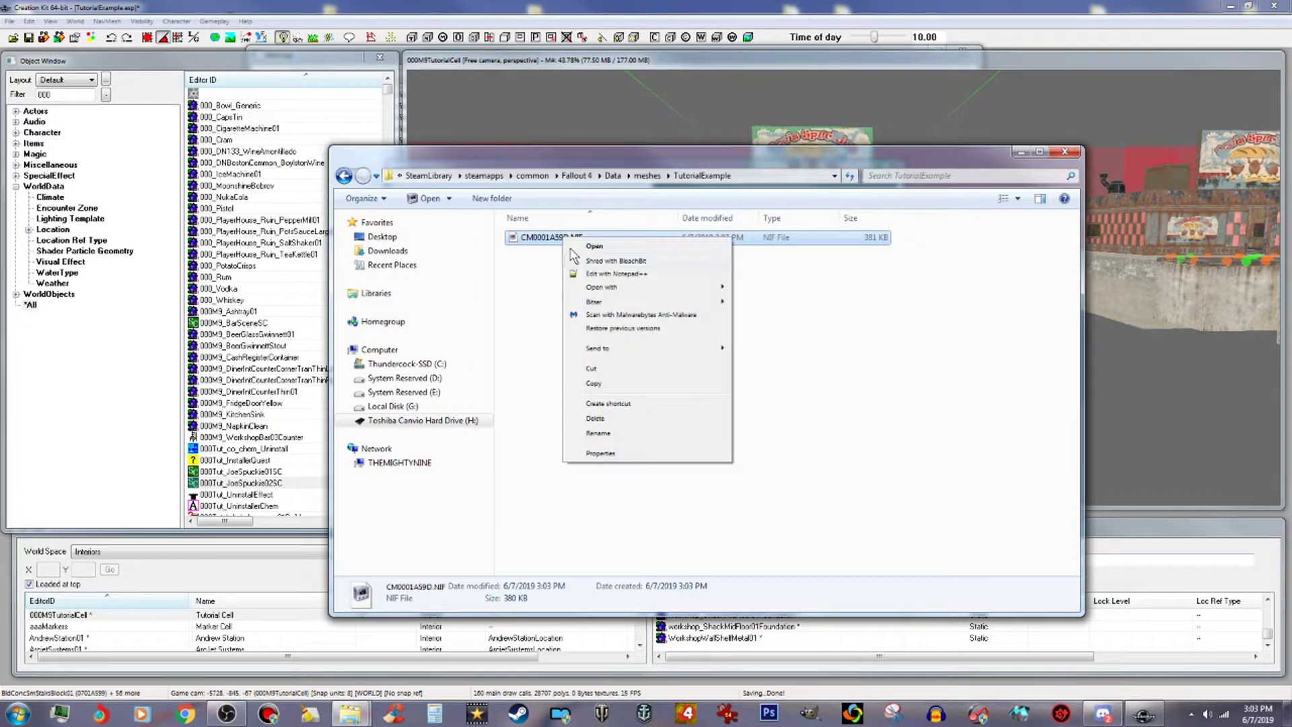
pyautogui.click(601, 434)
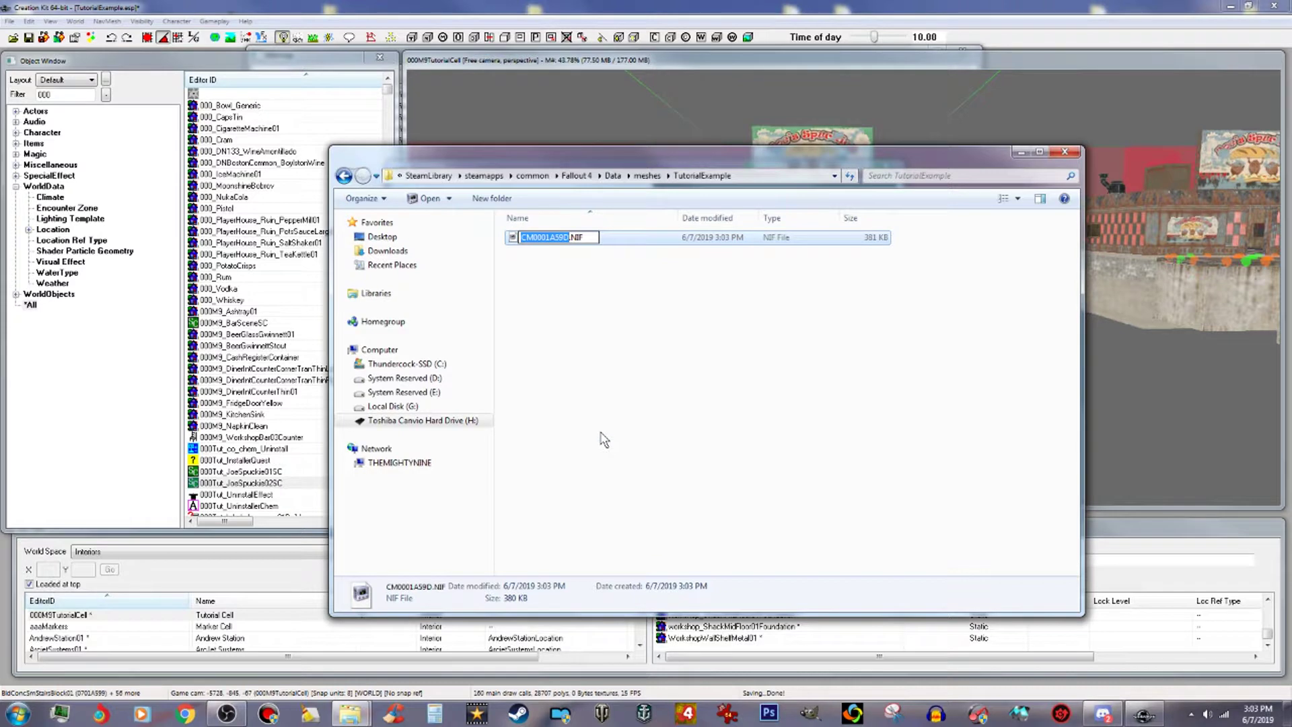
pyautogui.write('JoeSpuckie01')
pyautogui.click(680, 384)
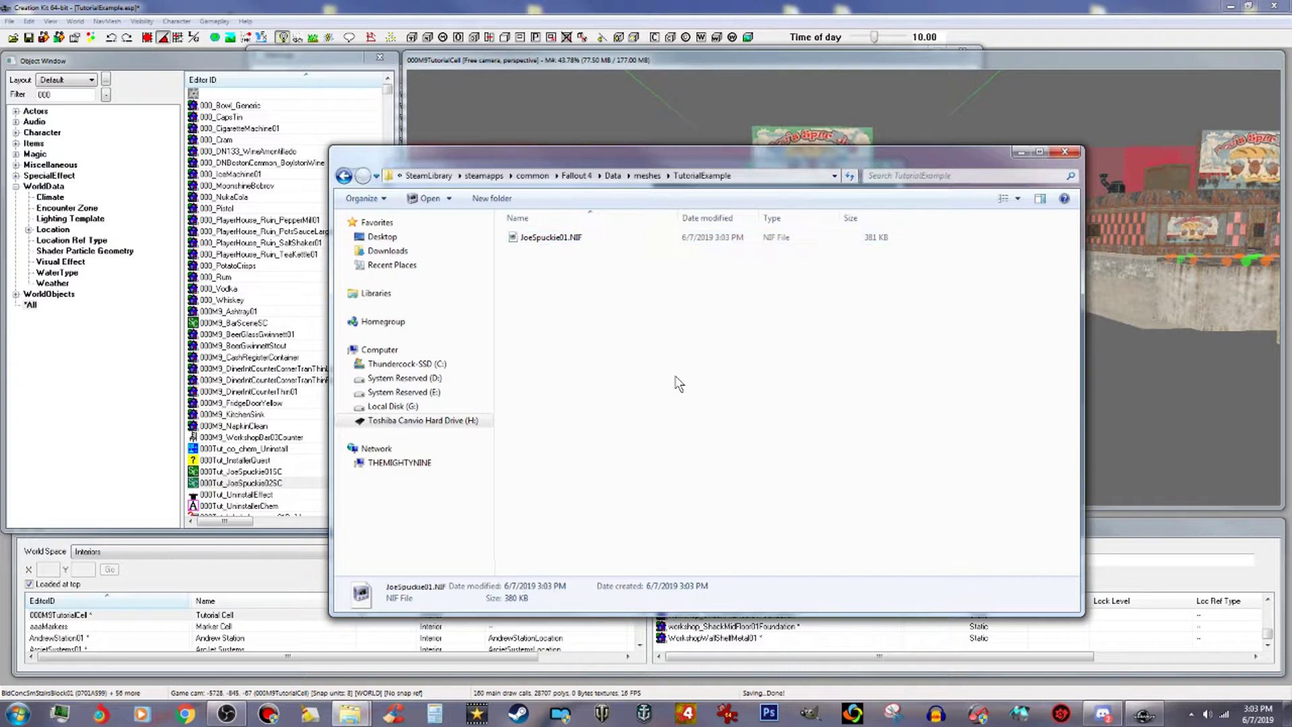
# Return to the Creation Kit, accept the static collection's settings, and delete its placed instance from the tutorial cell.
pyautogui.click(1019, 153)
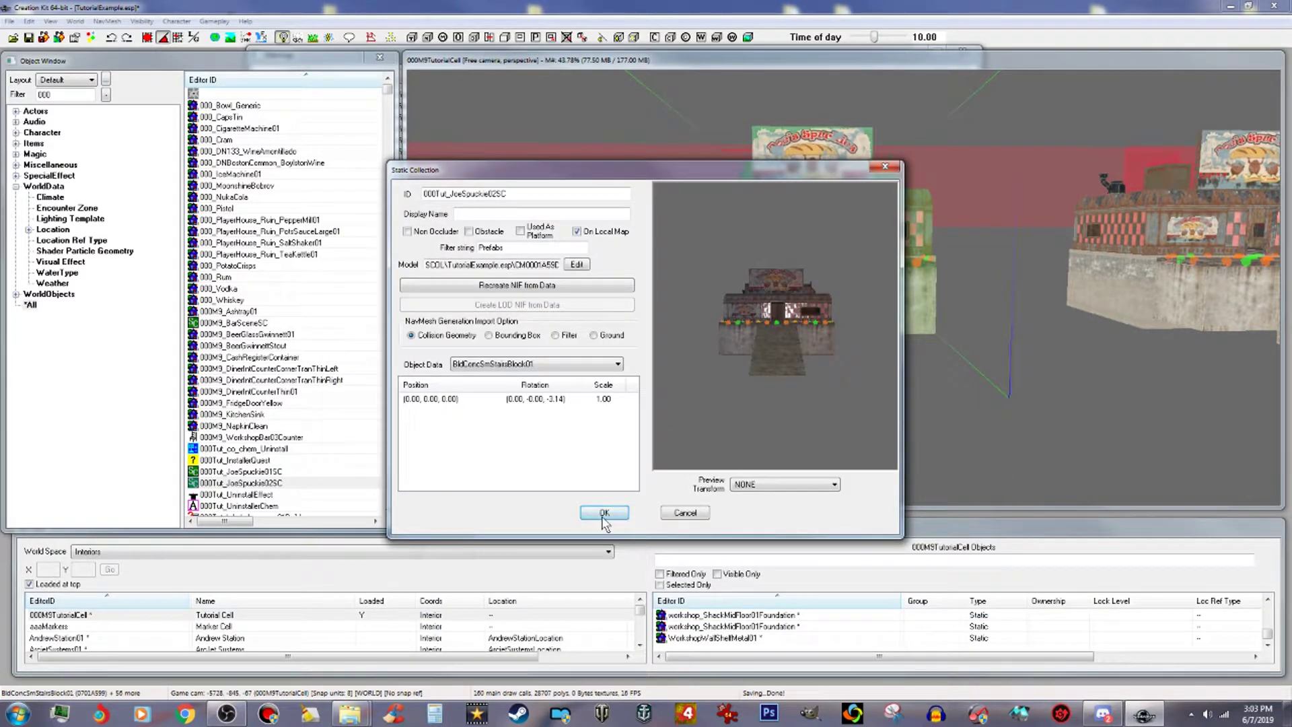
pyautogui.click(603, 513)
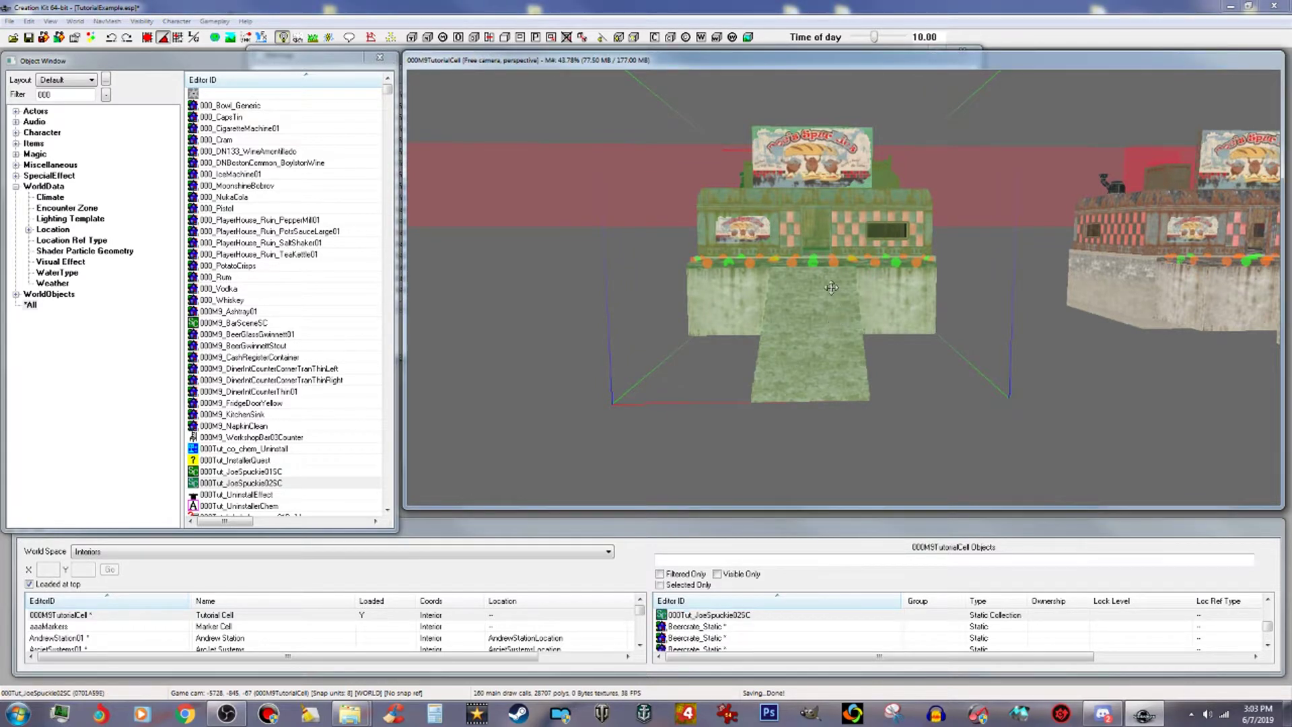
pyautogui.keyDown('shift'); pyautogui.moveTo(827, 304); pyautogui.dragTo(850, 283, button='middle'); pyautogui.keyUp('shift')
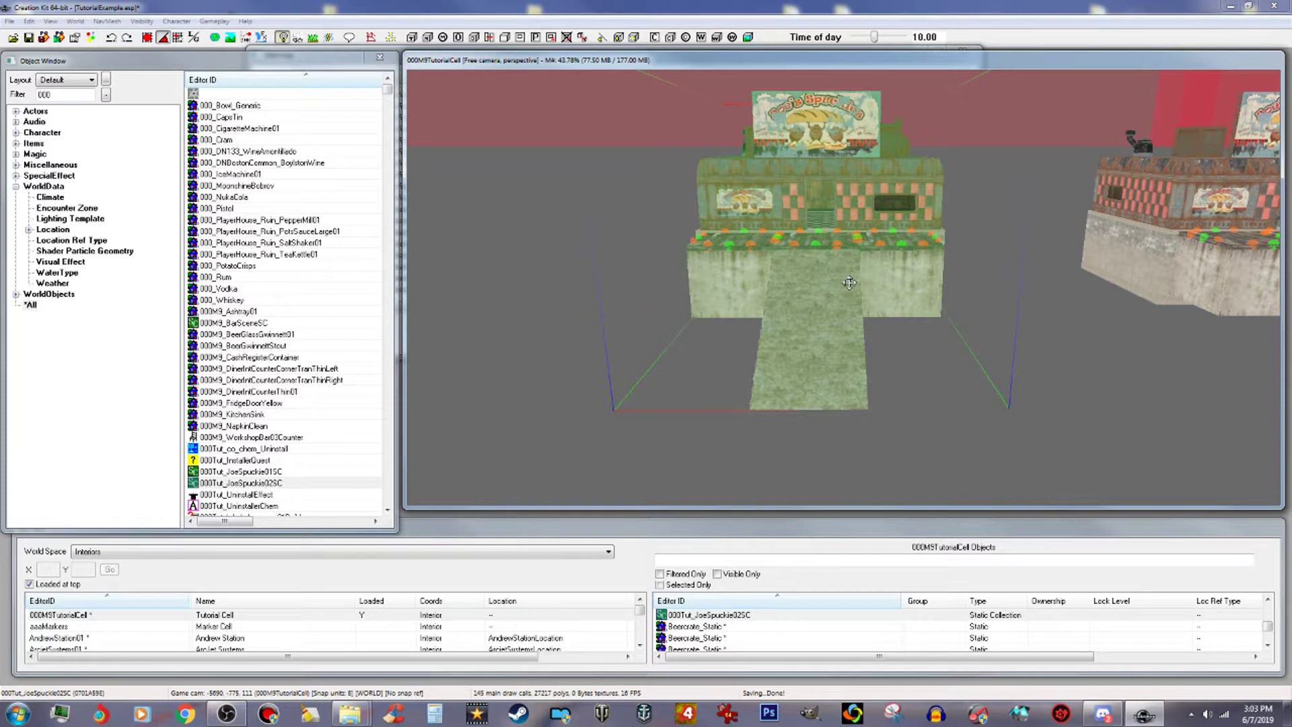
pyautogui.press('Delete')
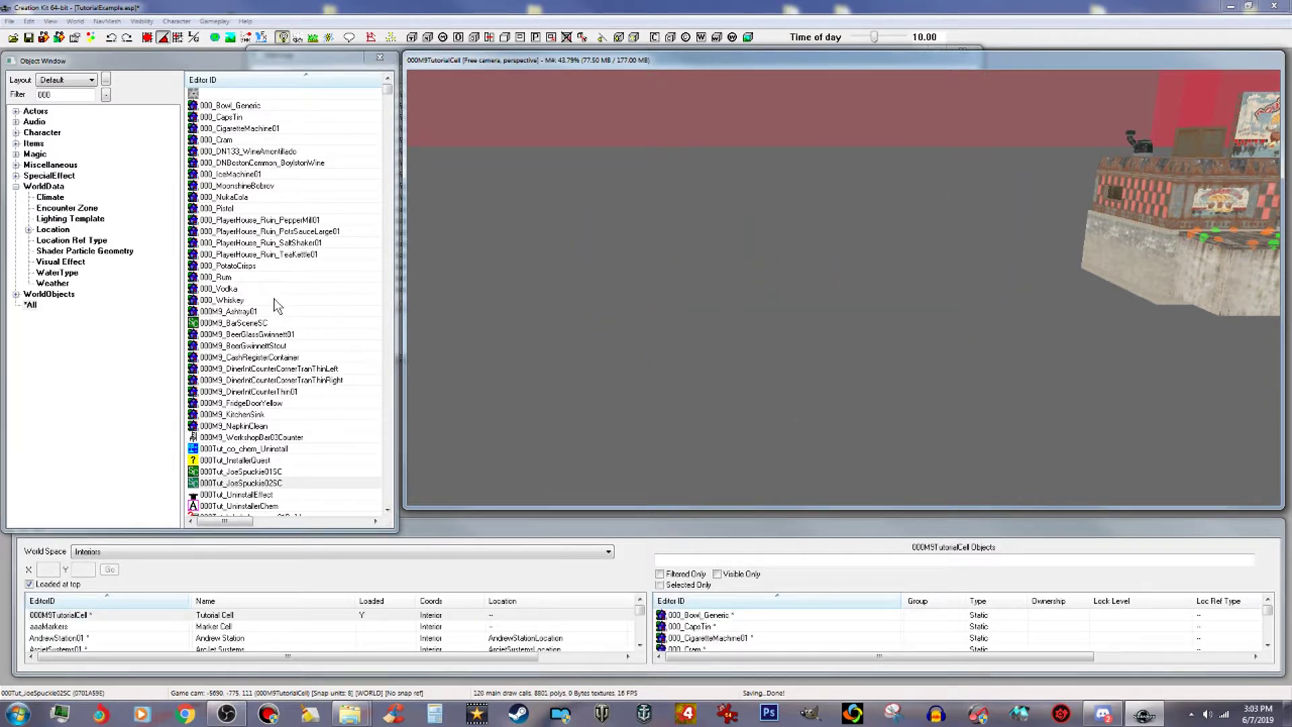
pyautogui.click(246, 368)
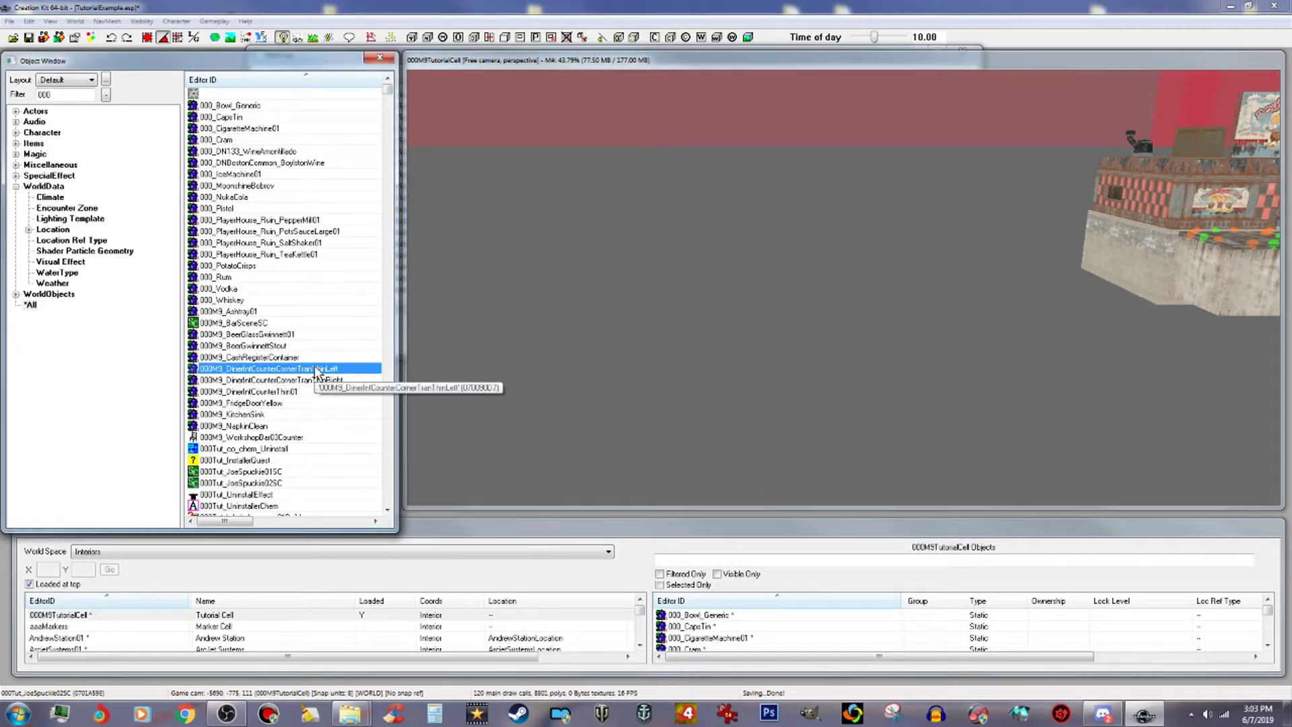
pyautogui.scroll(-1, 318, 372)
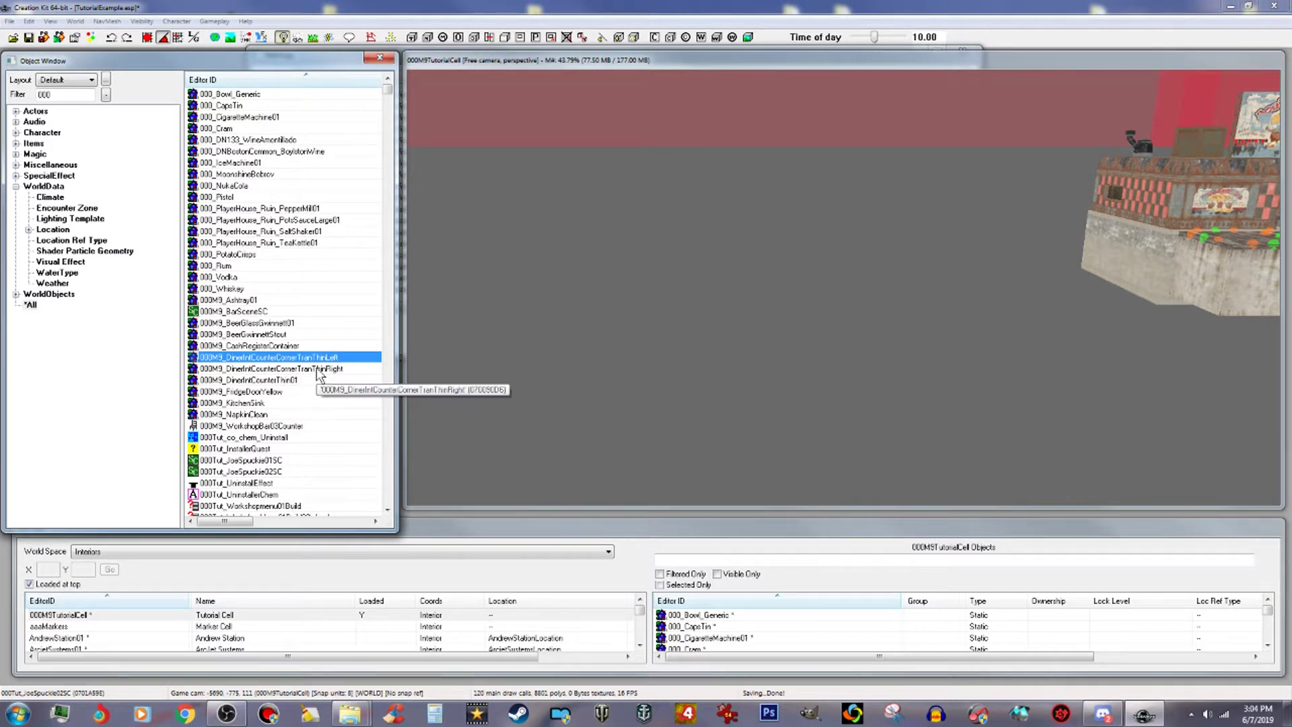
pyautogui.click(273, 381)
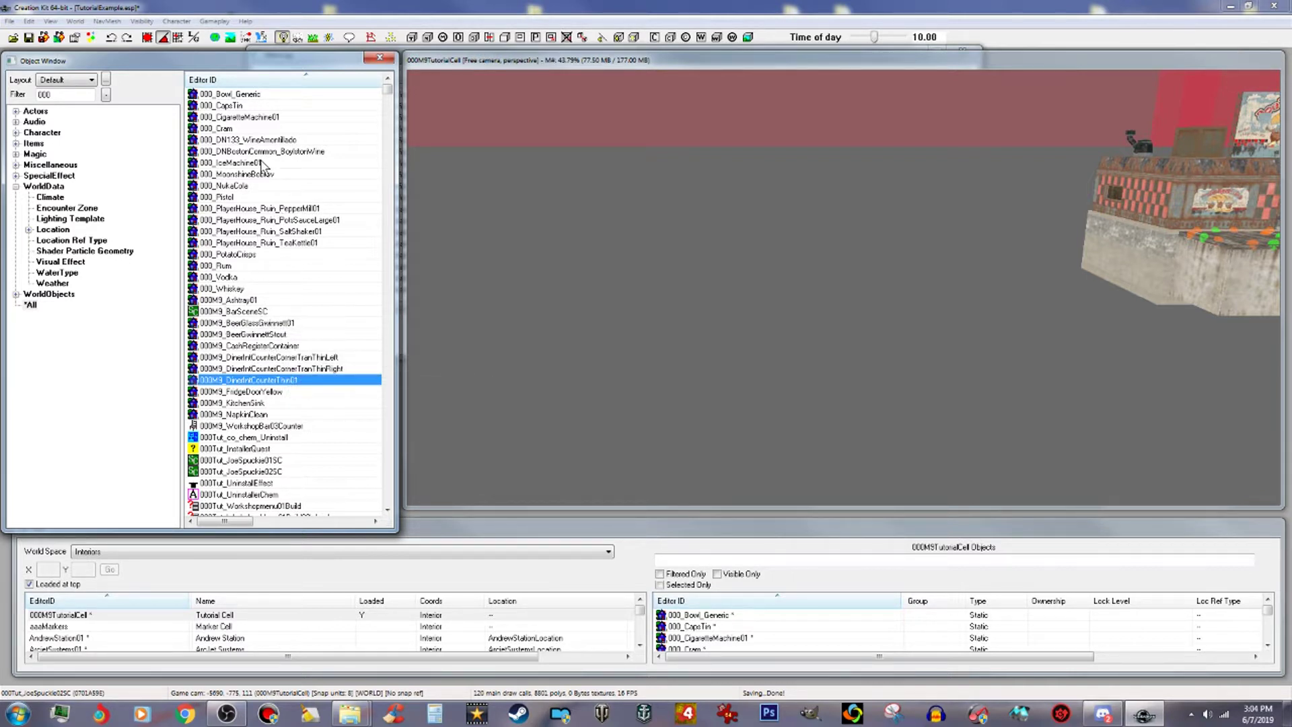
pyautogui.scroll(-1, 730, 395)
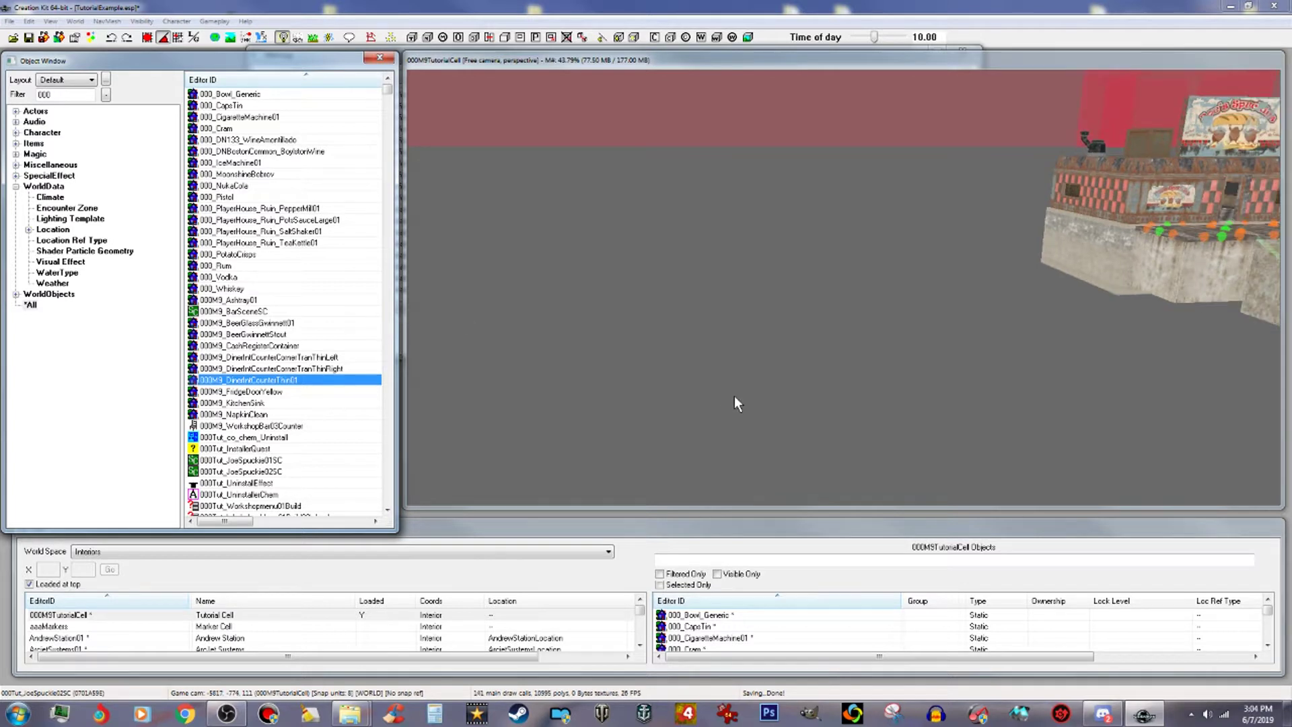
# Edit the 000M9_DinerIntCounterThin01 static, setting its ID to 000Tut_JoeSpuckie01 and its display name to Joe Spuckie's.
pyautogui.moveTo(733, 395); pyautogui.dragTo(591, 405, button='middle')
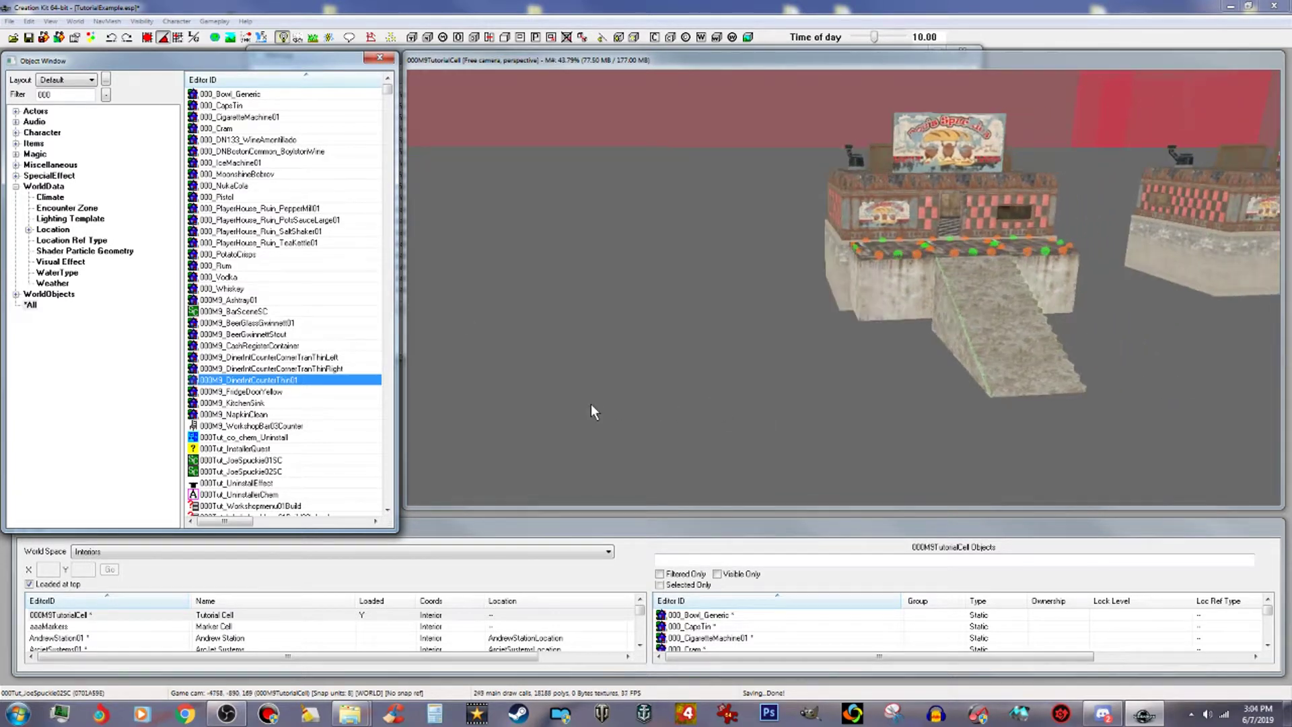
pyautogui.doubleClick(298, 381)
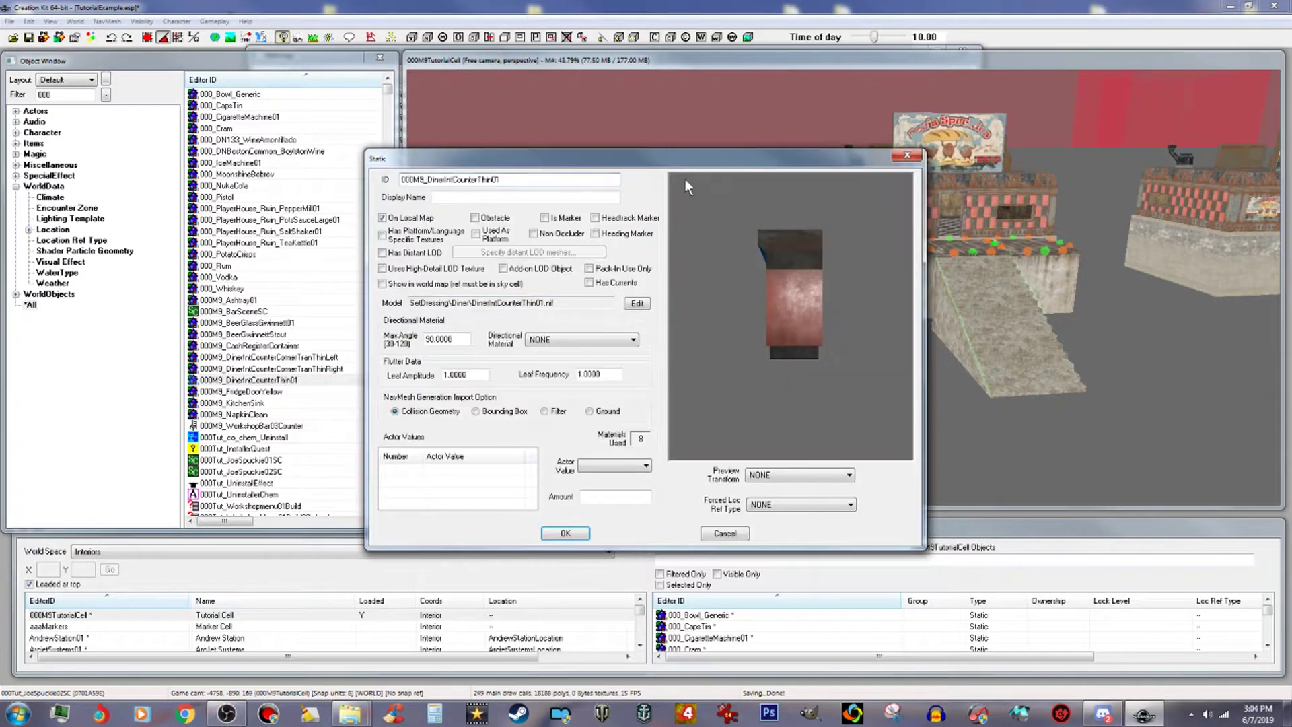
pyautogui.moveTo(413, 180); pyautogui.dragTo(659, 184)
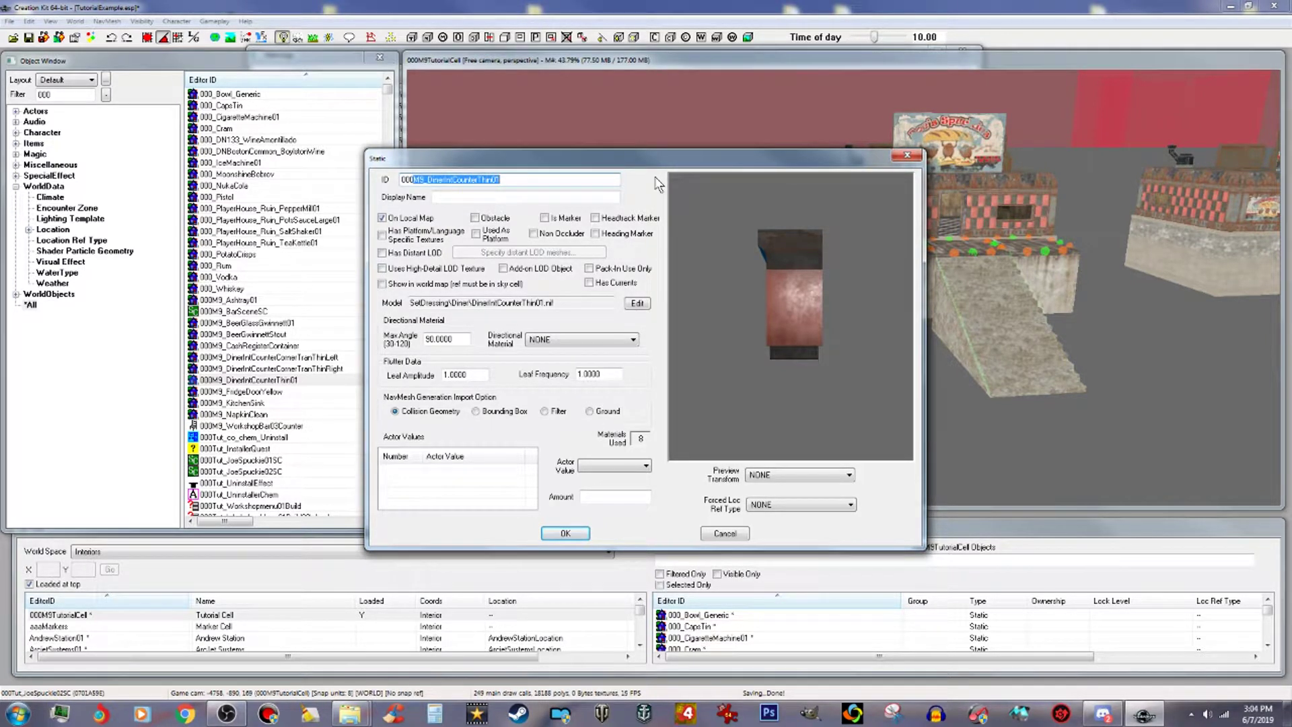
pyautogui.write('Tut')
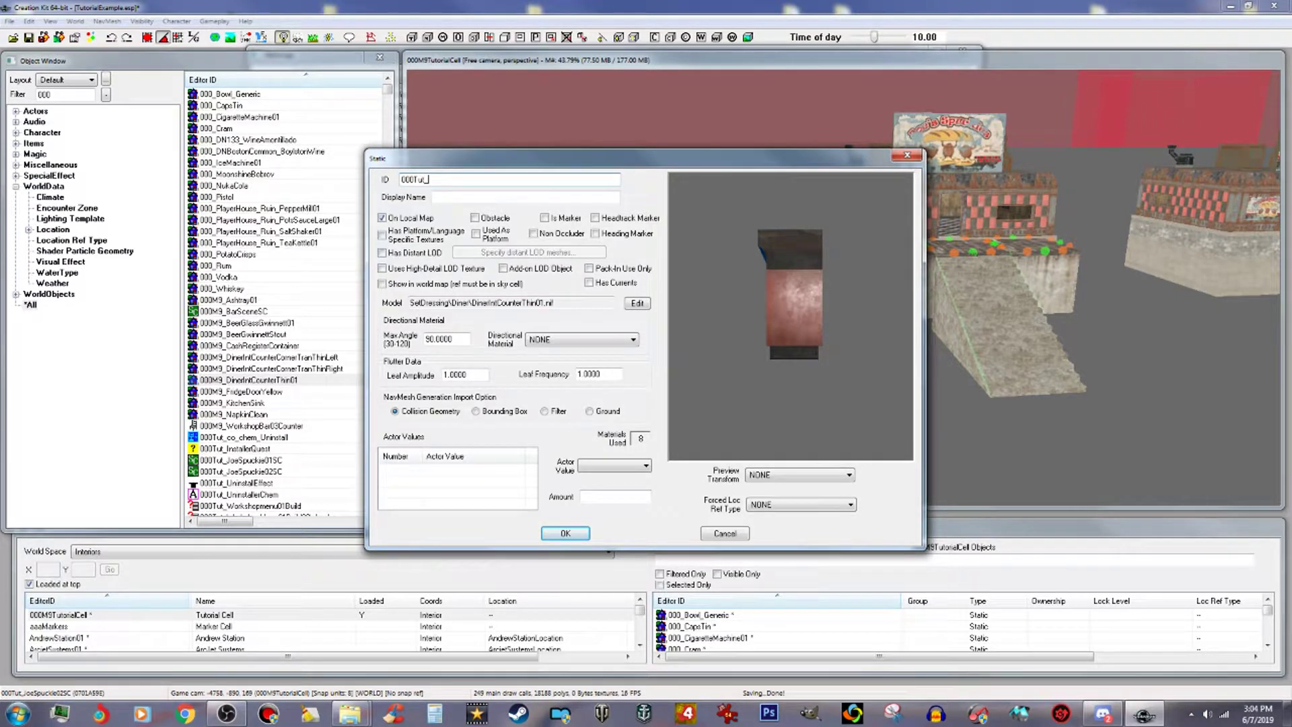
pyautogui.write('_JoeSpuckie01')
pyautogui.click(587, 198)
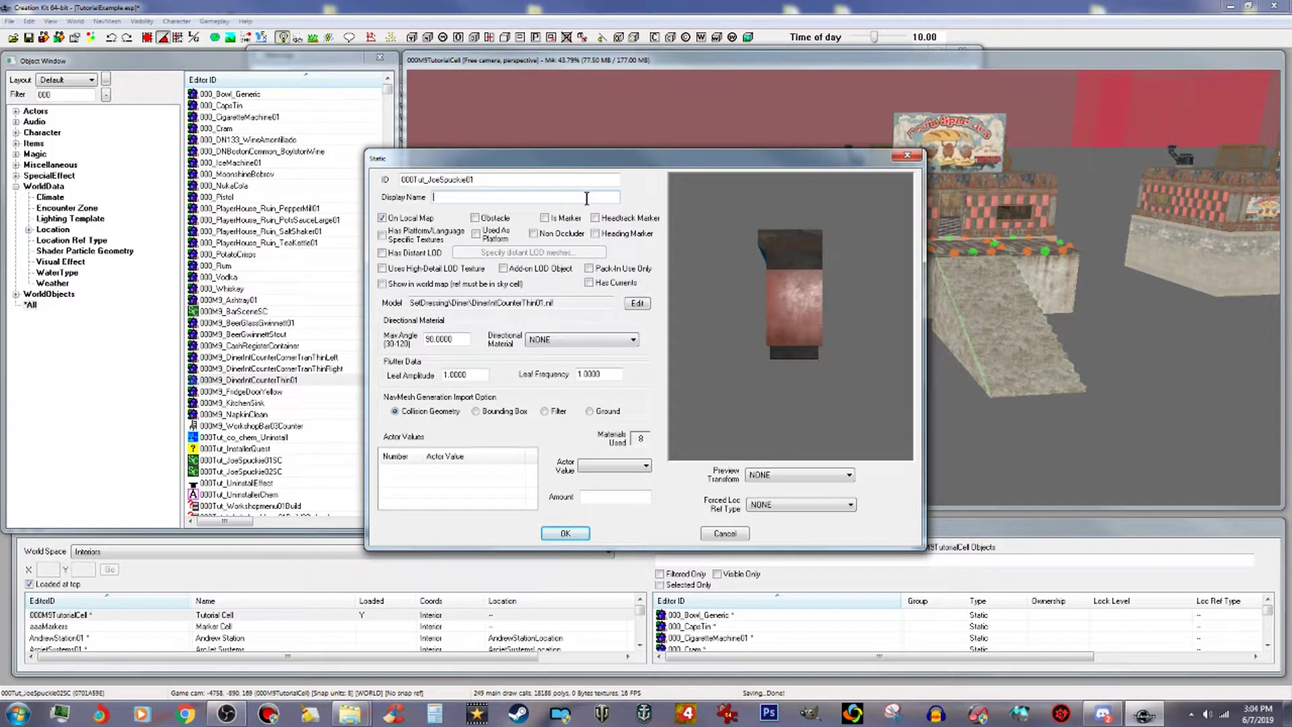
pyautogui.write("Joe Spuckie's")
# Replace the static's model with JoeSpuckie01.NIF from the meshes\TutorialExample folder and accept the model data.
pyautogui.click(637, 303)
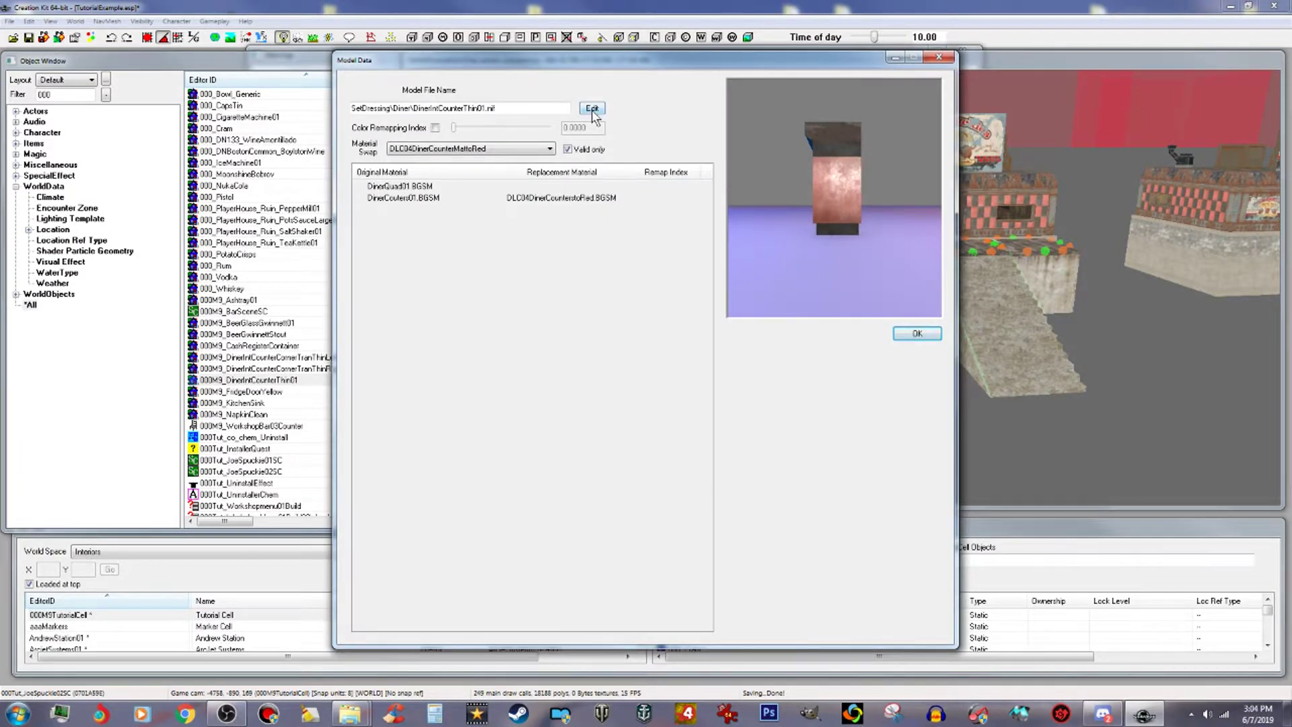
pyautogui.click(592, 109)
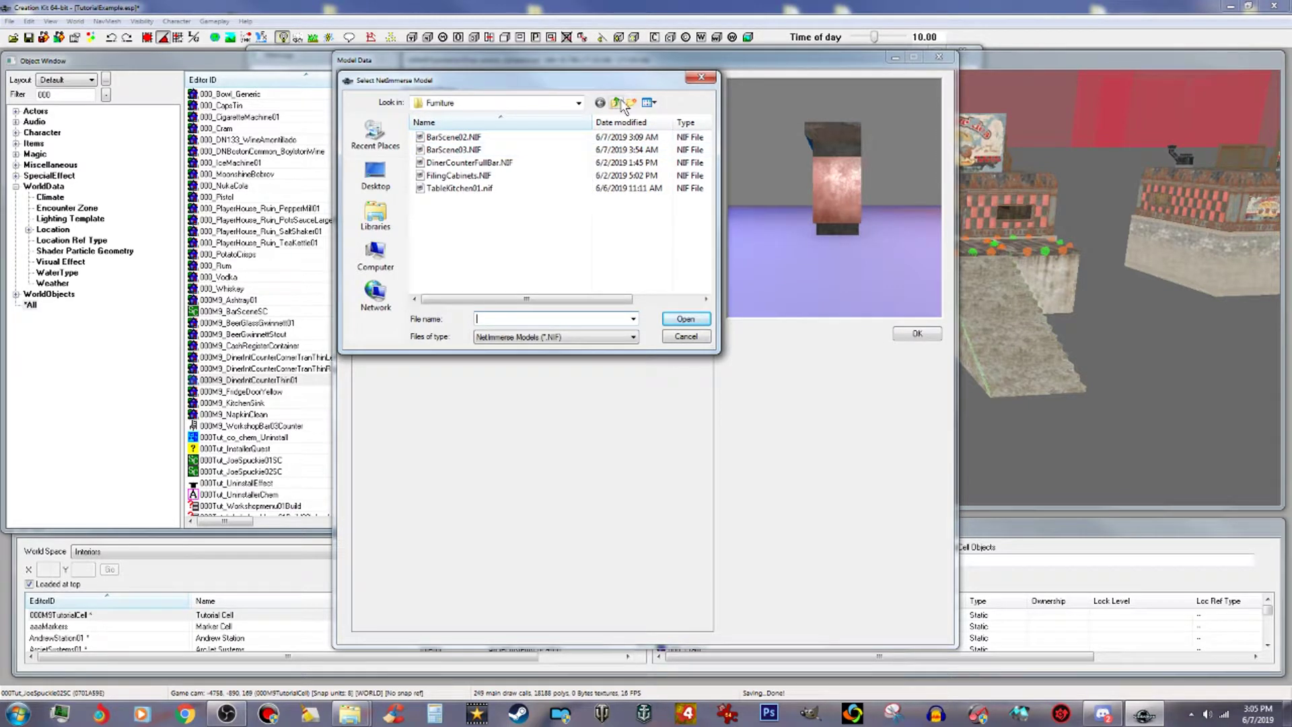
pyautogui.click(616, 104)
pyautogui.click(616, 103)
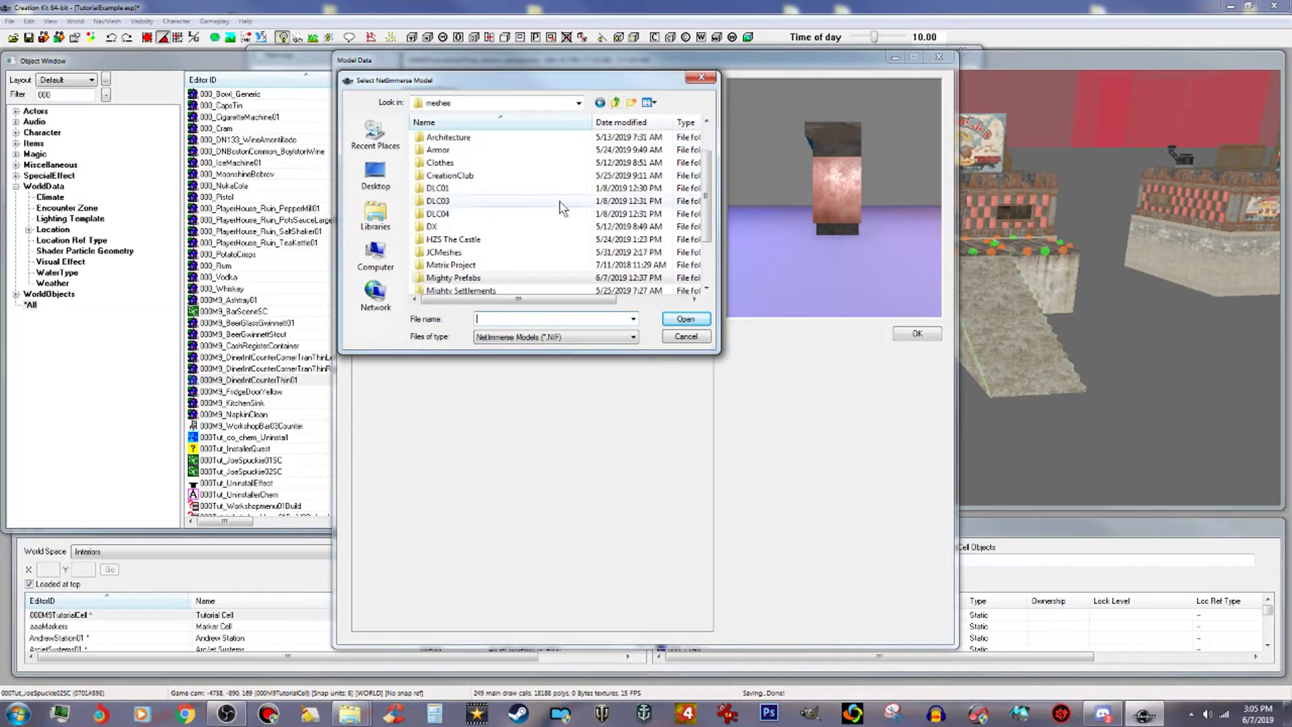
pyautogui.moveTo(708, 225); pyautogui.dragTo(708, 259)
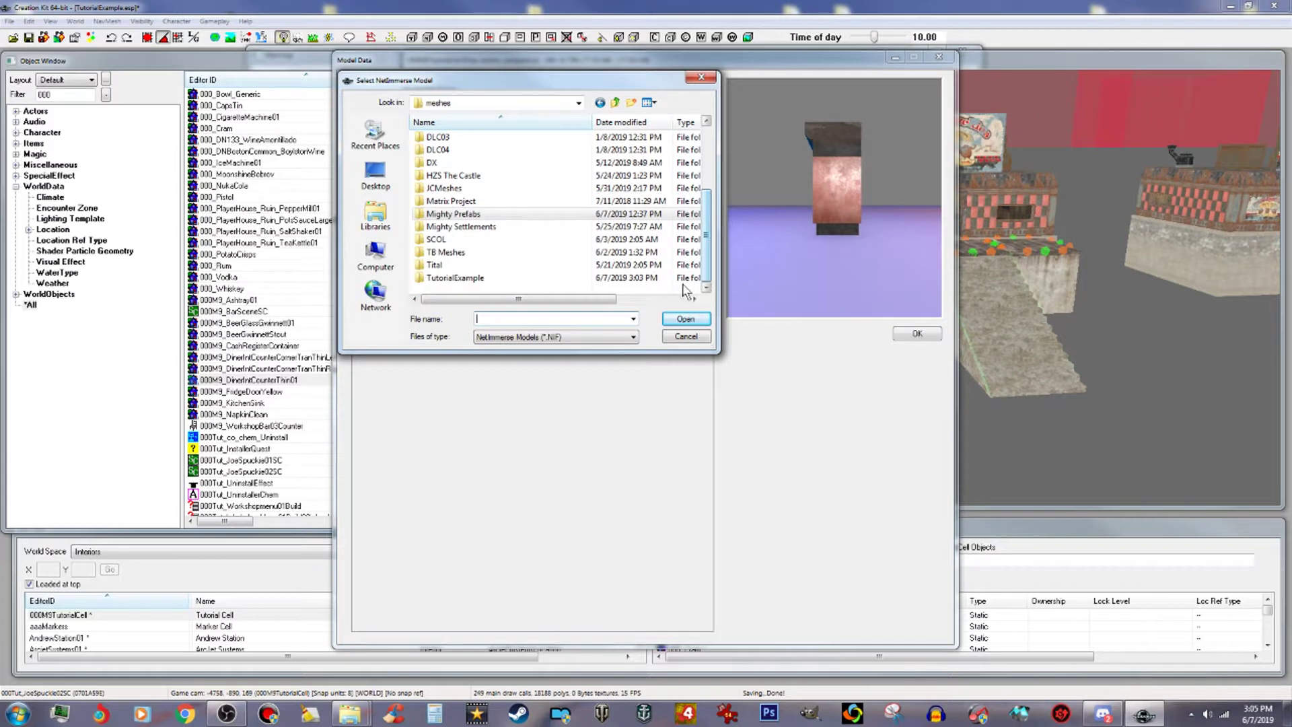
pyautogui.doubleClick(477, 286)
pyautogui.click(449, 137)
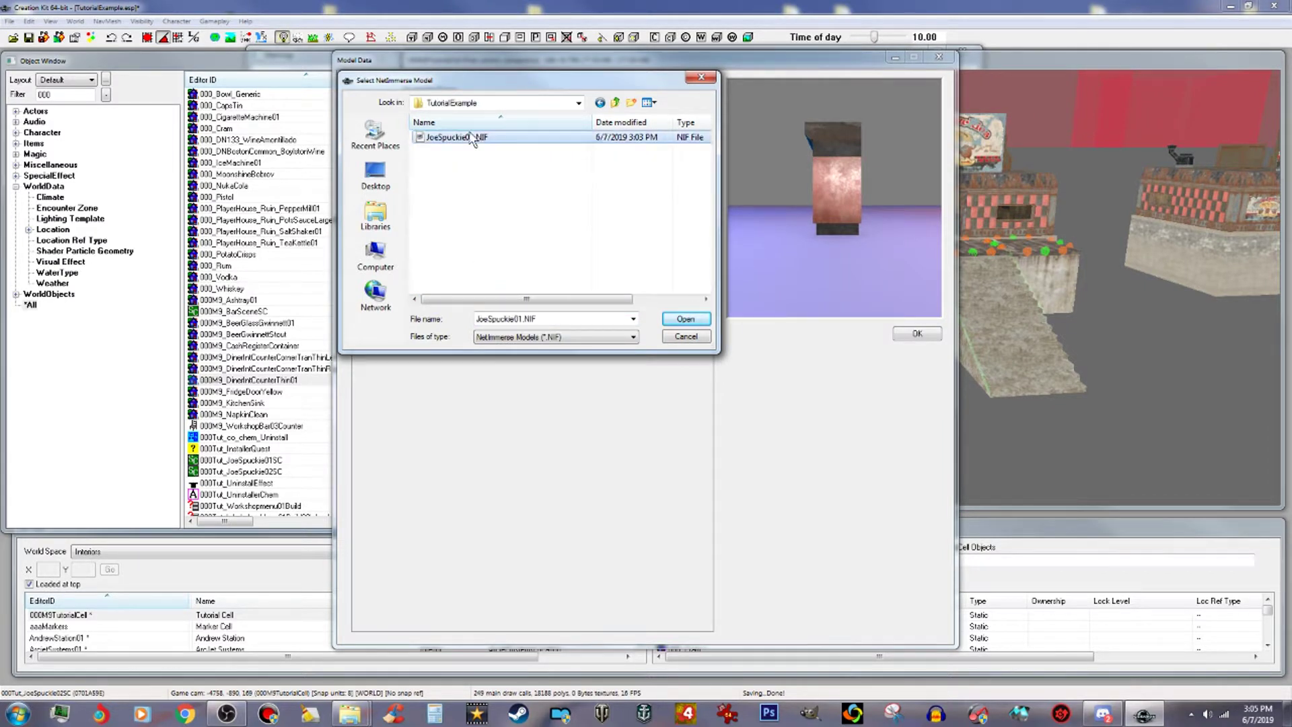
pyautogui.click(698, 321)
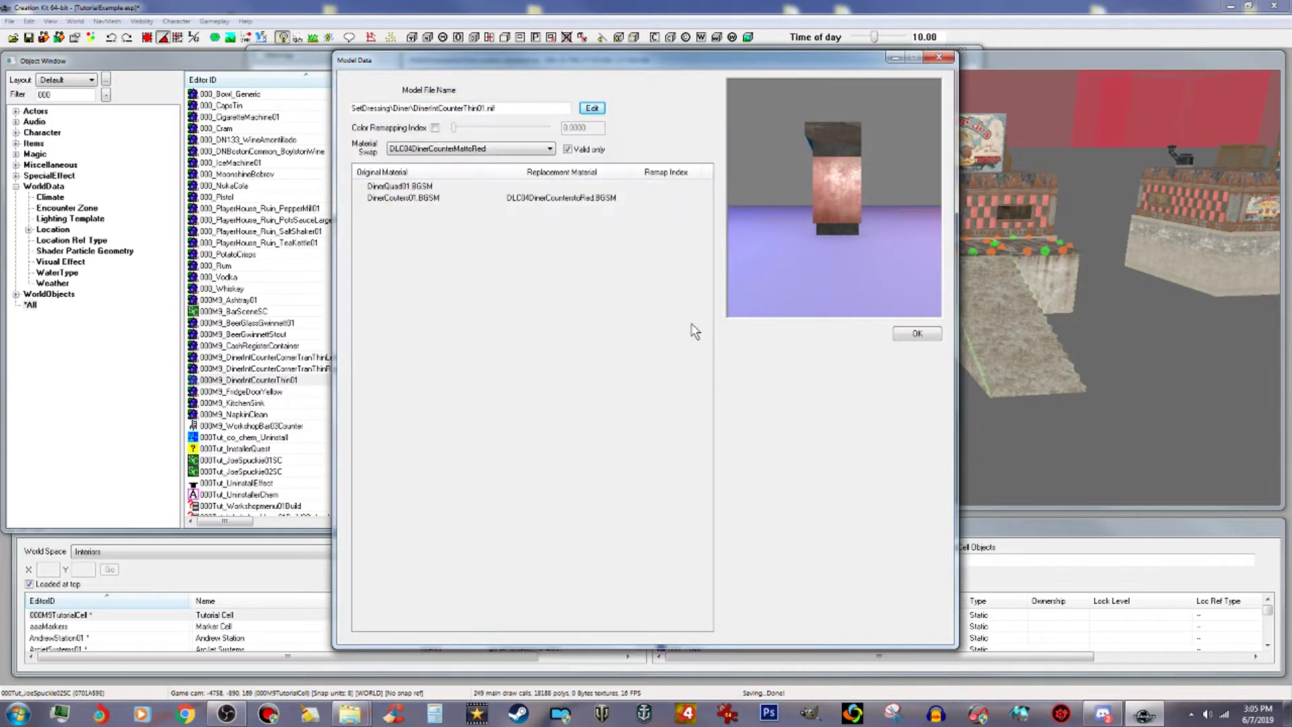
pyautogui.click(917, 334)
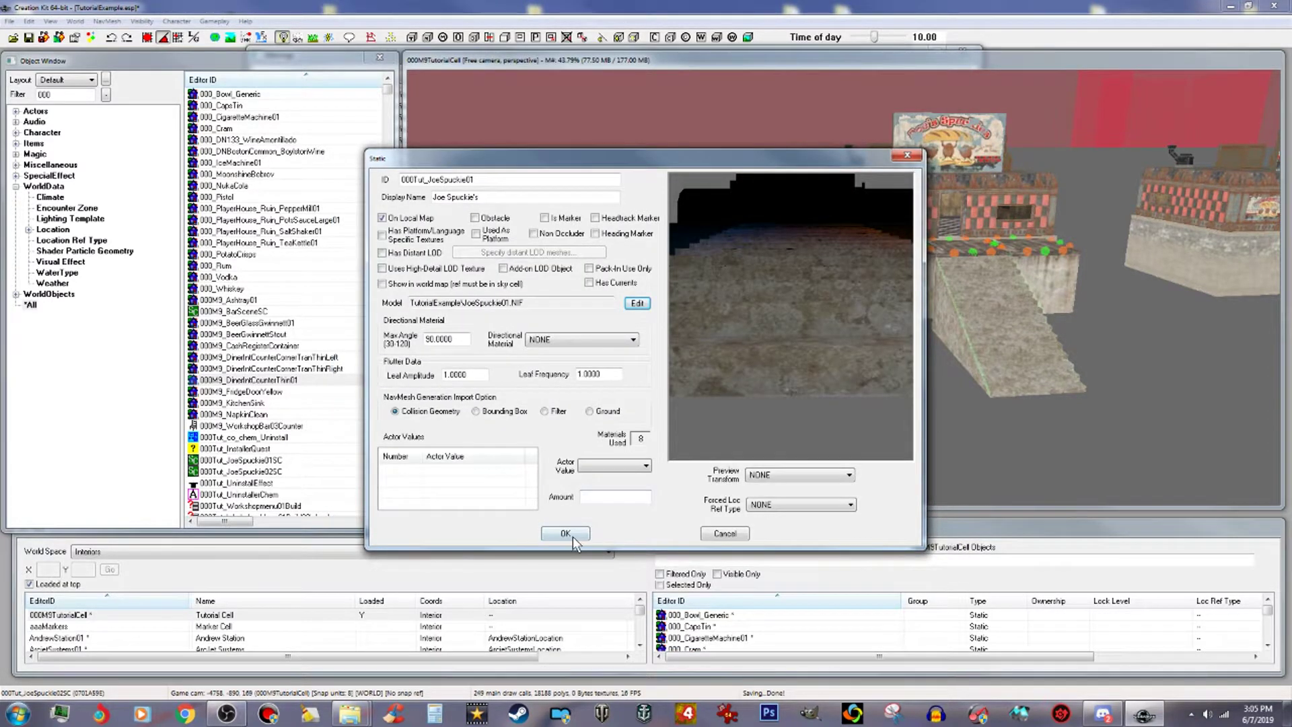
# Save the edited static as a new form instead of renaming the original counter.
pyautogui.click(577, 538)
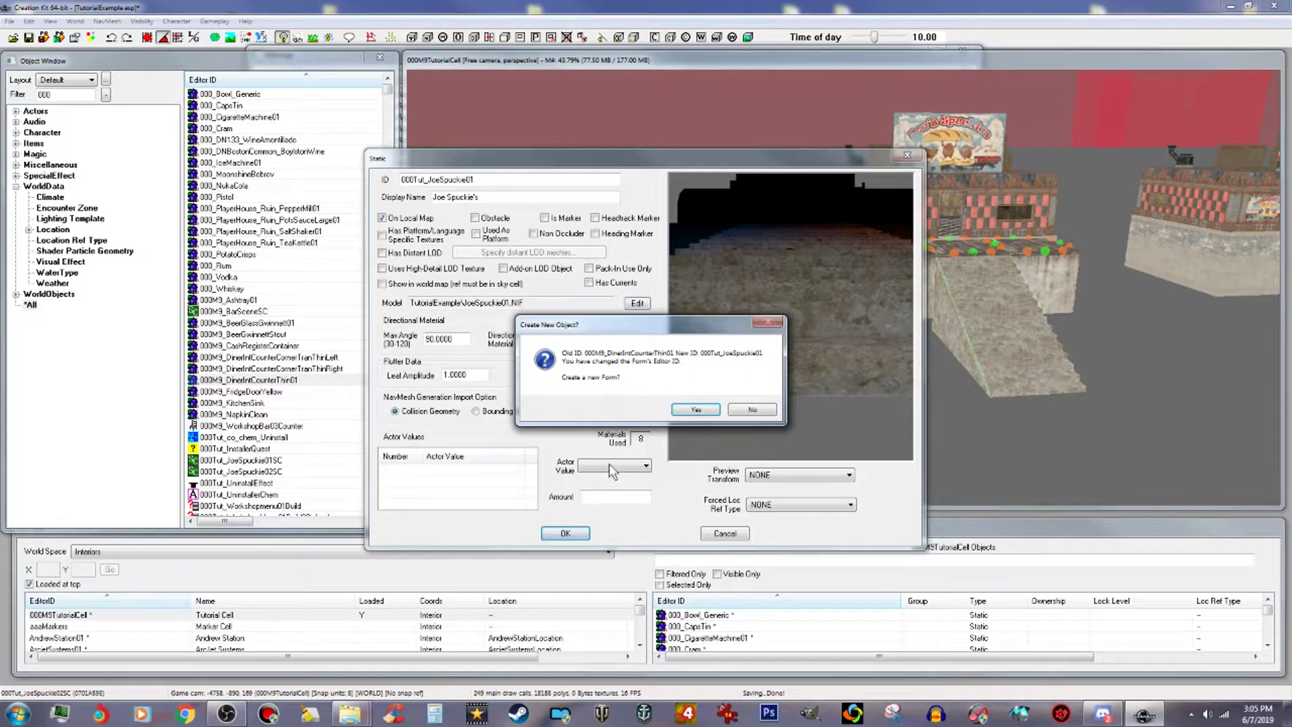
pyautogui.click(696, 409)
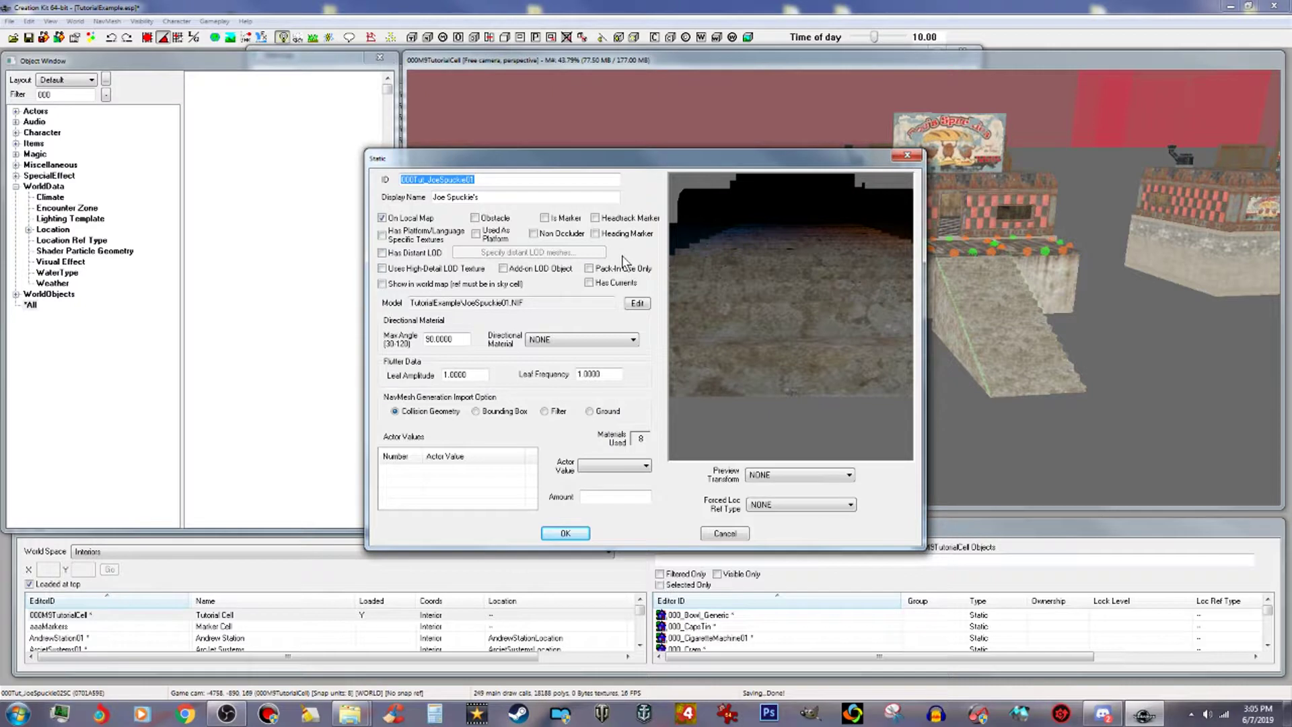
pyautogui.press('Return')
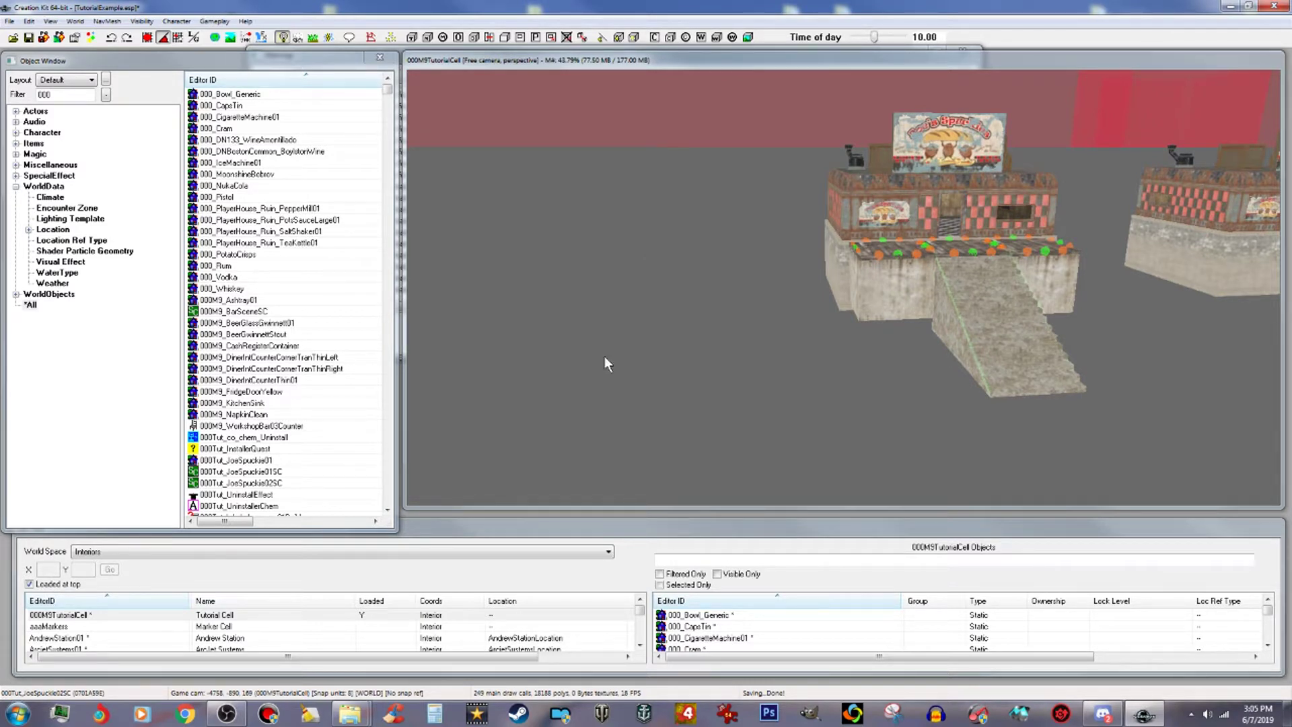
# Reopen the 000Tut_JoeSpuckie01 static and add the WorkshopStackableItem actor value with a value of 1.
pyautogui.click(258, 463)
pyautogui.doubleClick(258, 463)
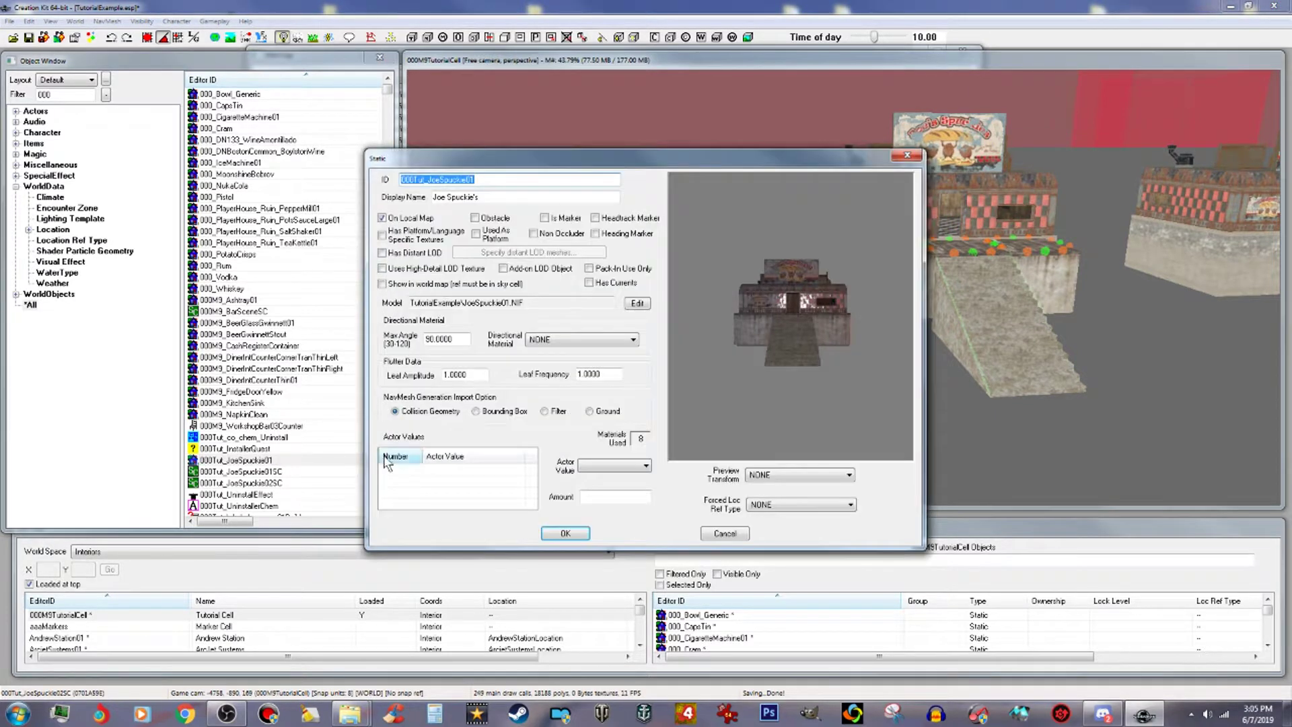
pyautogui.rightClick(474, 485)
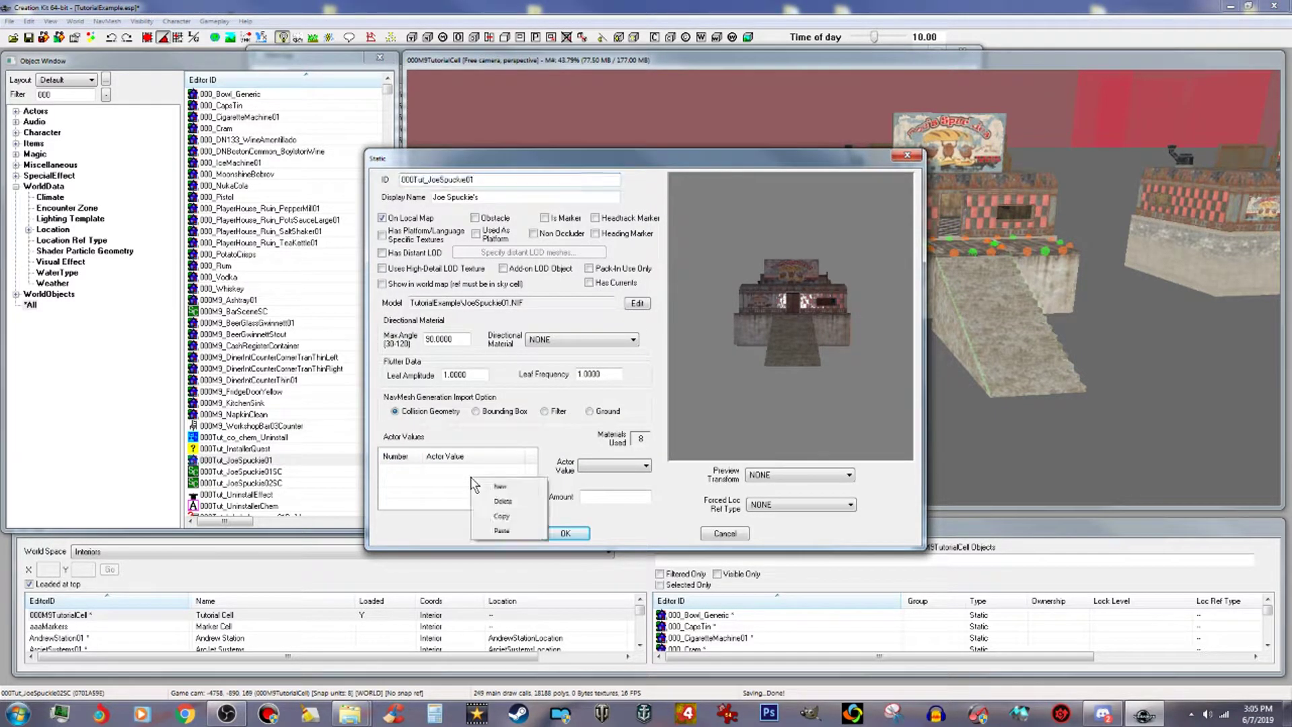
pyautogui.click(492, 488)
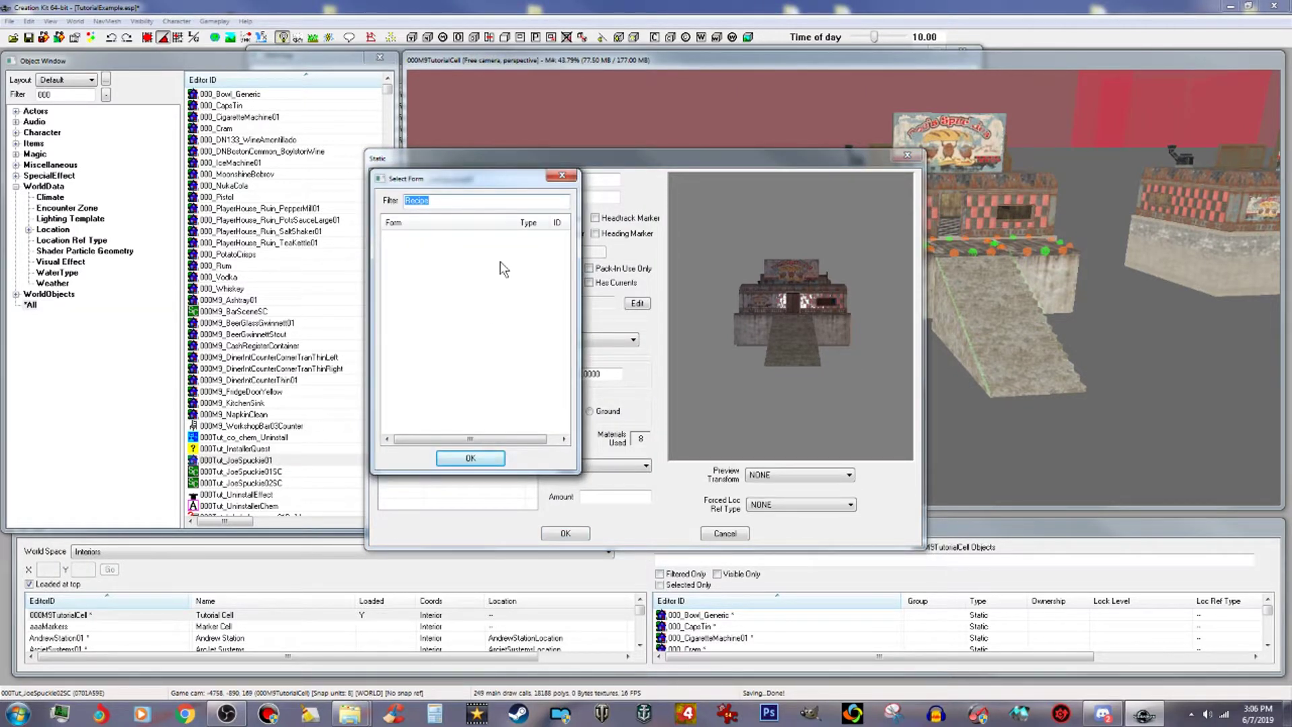
pyautogui.write('workshopStackable')
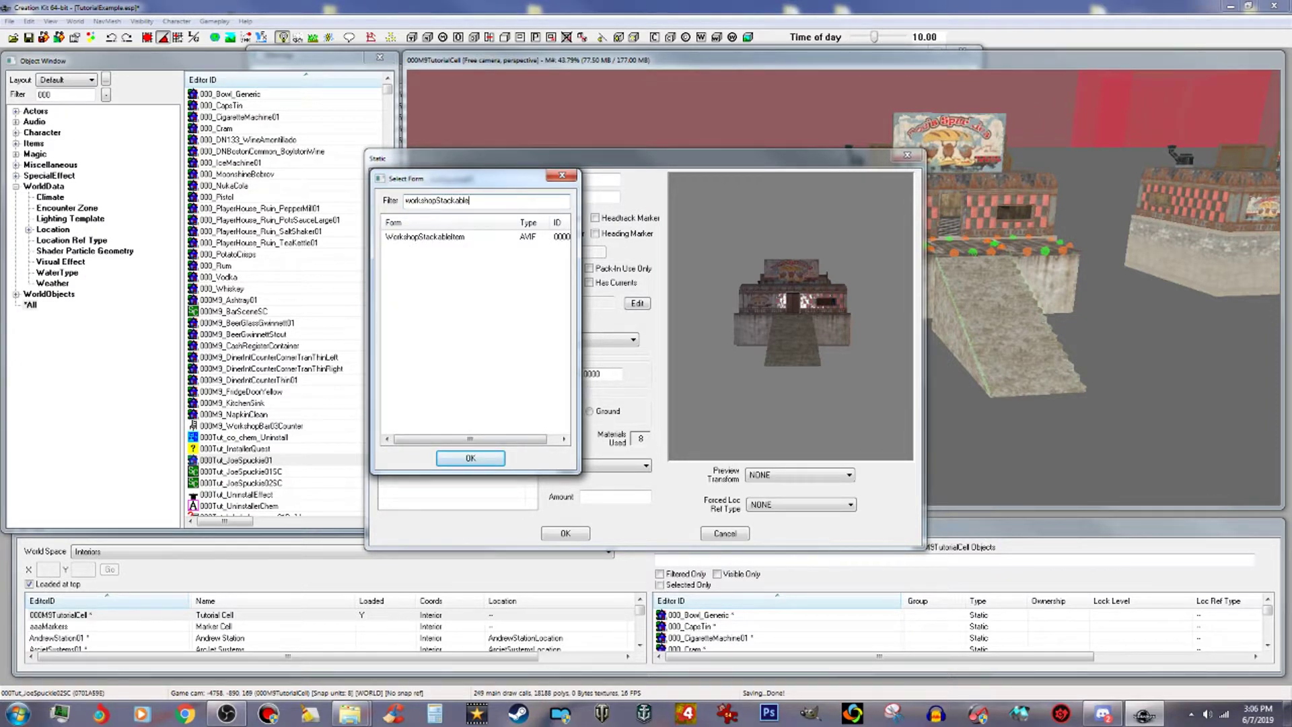
pyautogui.click(457, 239)
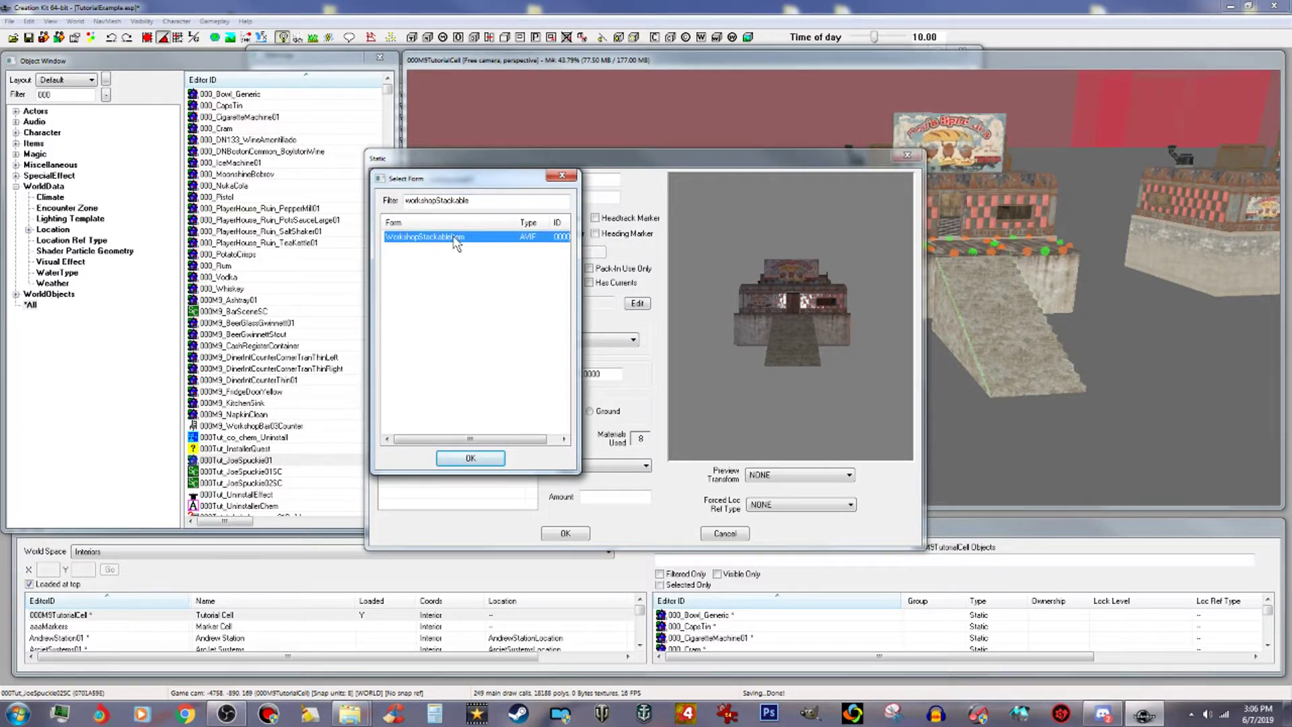
pyautogui.click(472, 458)
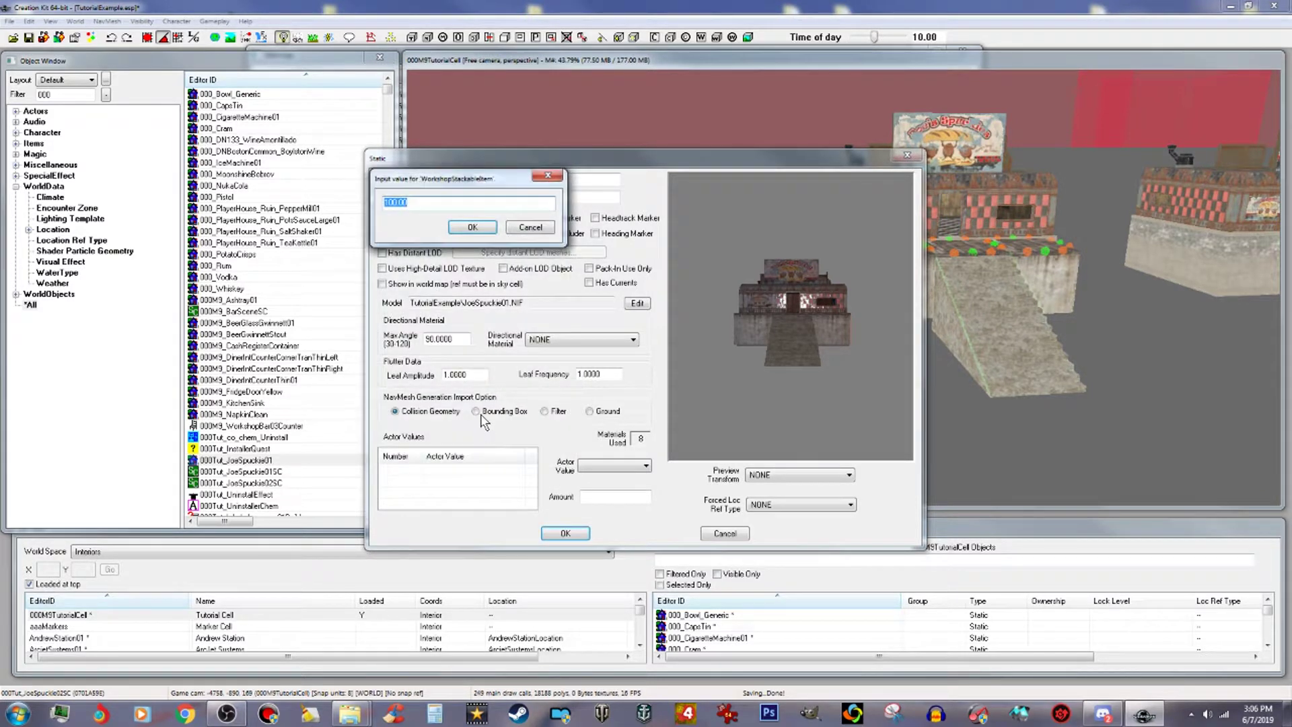
pyautogui.write('1')
pyautogui.click(472, 227)
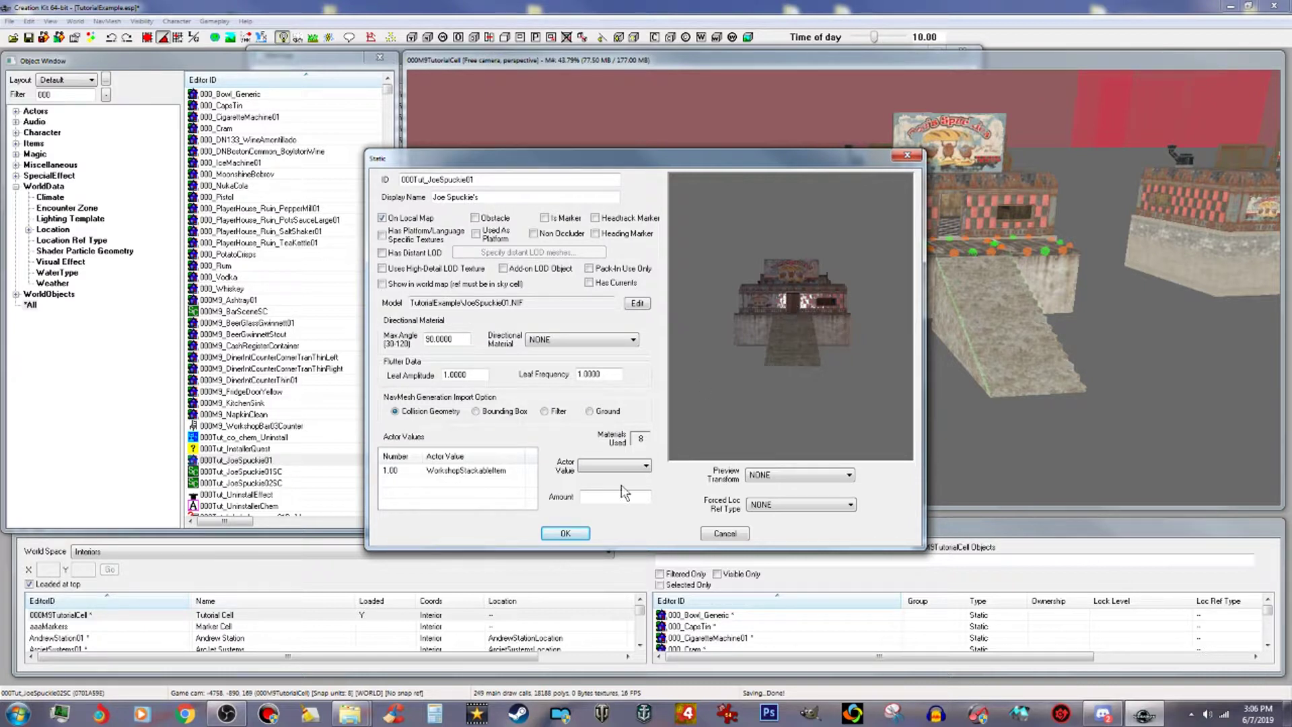
# Add the WorkshopAnythingIsGround actor value with a value of 1 and accept the static's settings.
pyautogui.rightClick(469, 498)
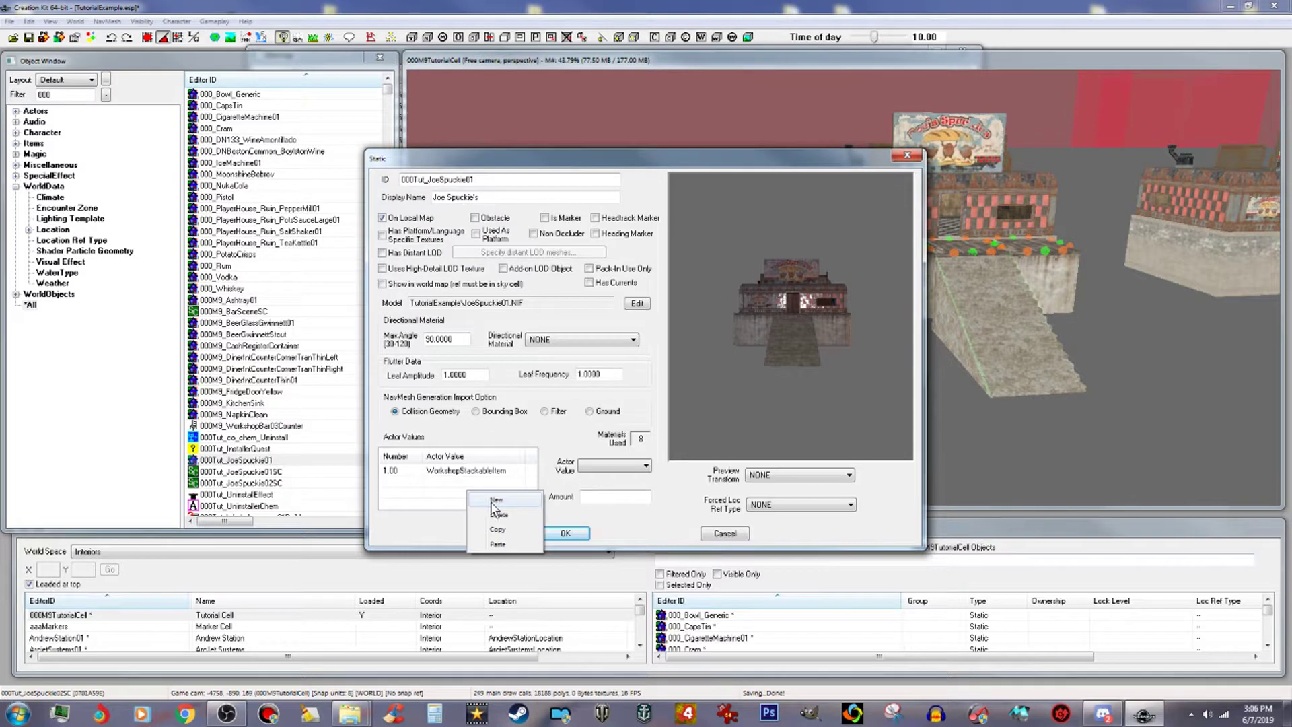
pyautogui.click(495, 514)
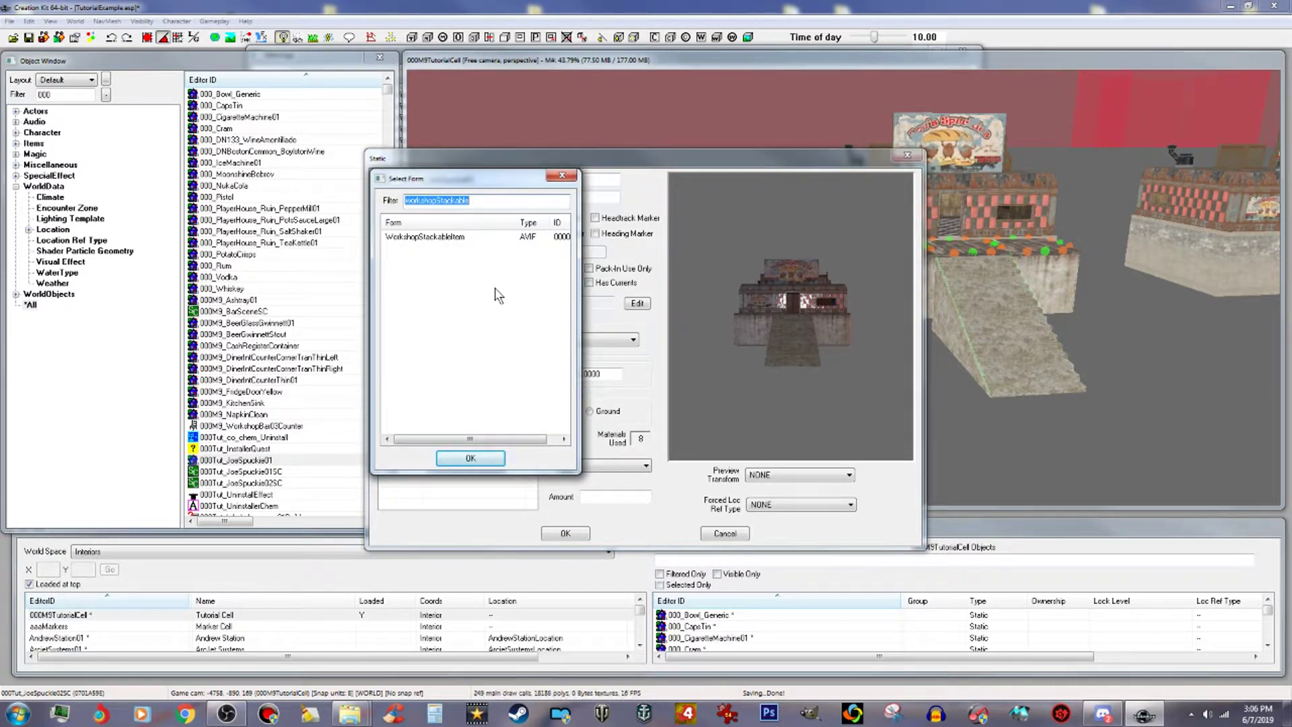
pyautogui.write('work')
pyautogui.press('BackSpace')
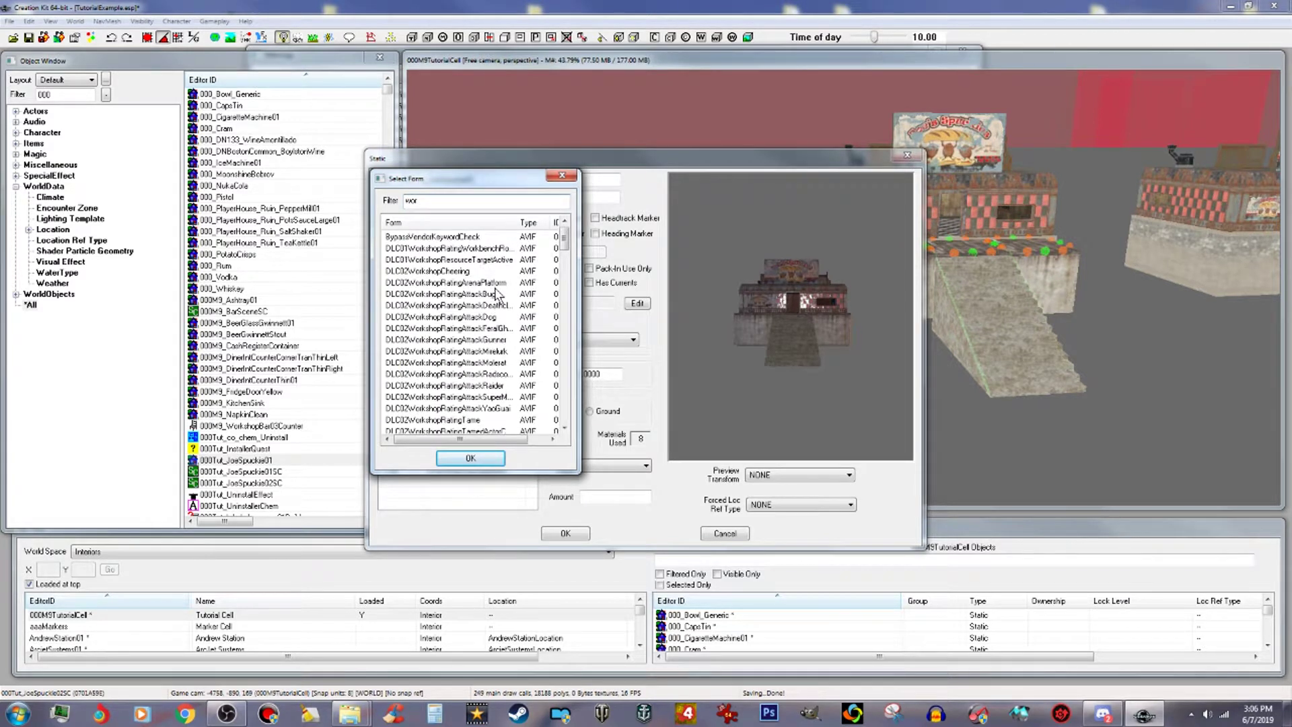
pyautogui.write('kshop')
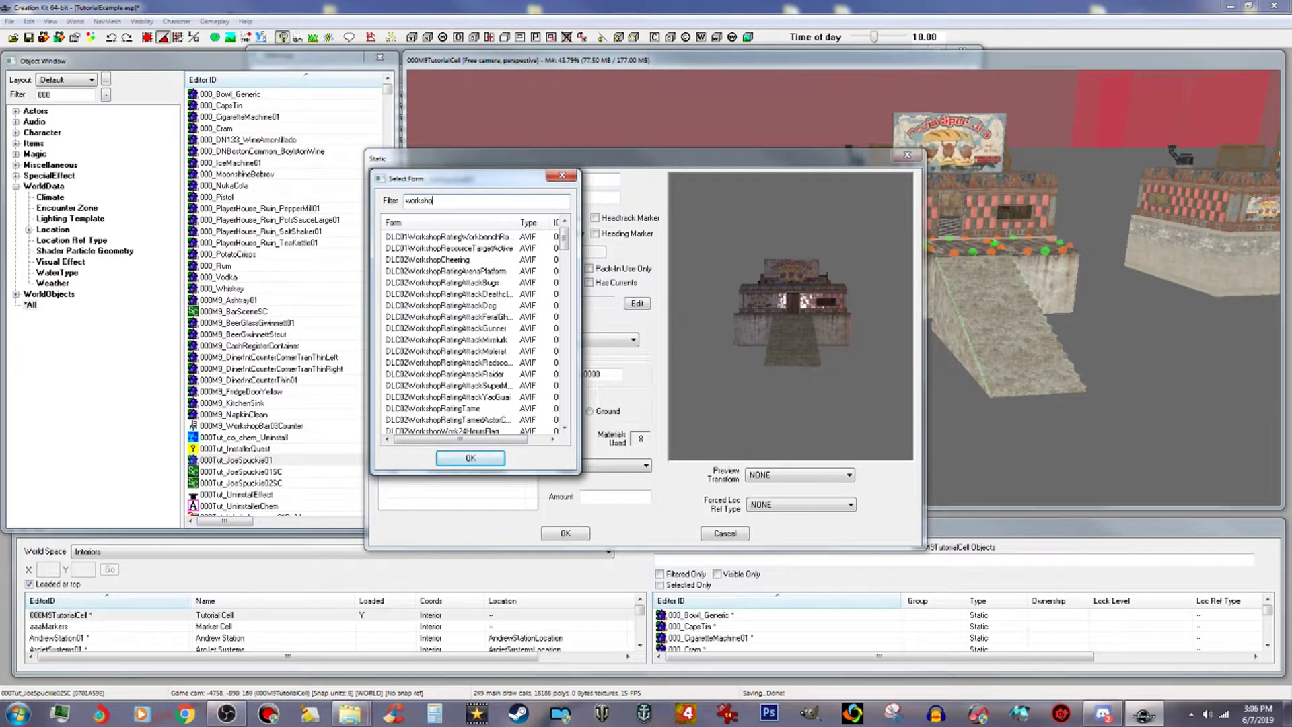
pyautogui.write('[anything')
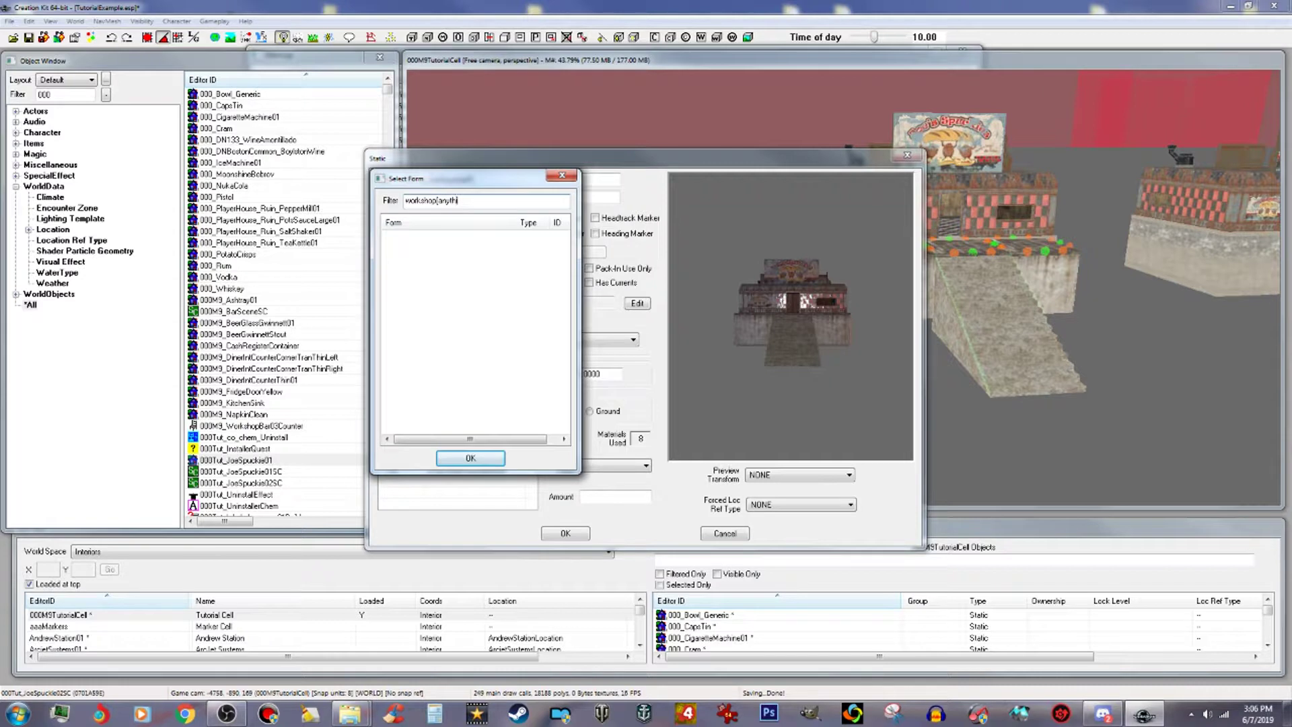
pyautogui.press('BackSpace')
pyautogui.press('BackSpace')
pyautogui.press('BackSpace')
pyautogui.press('BackSpace')
pyautogui.press('BackSpace')
pyautogui.press('BackSpace')
pyautogui.press('BackSpace')
pyautogui.press('BackSpace')
pyautogui.press('BackSpace')
pyautogui.write('anything')
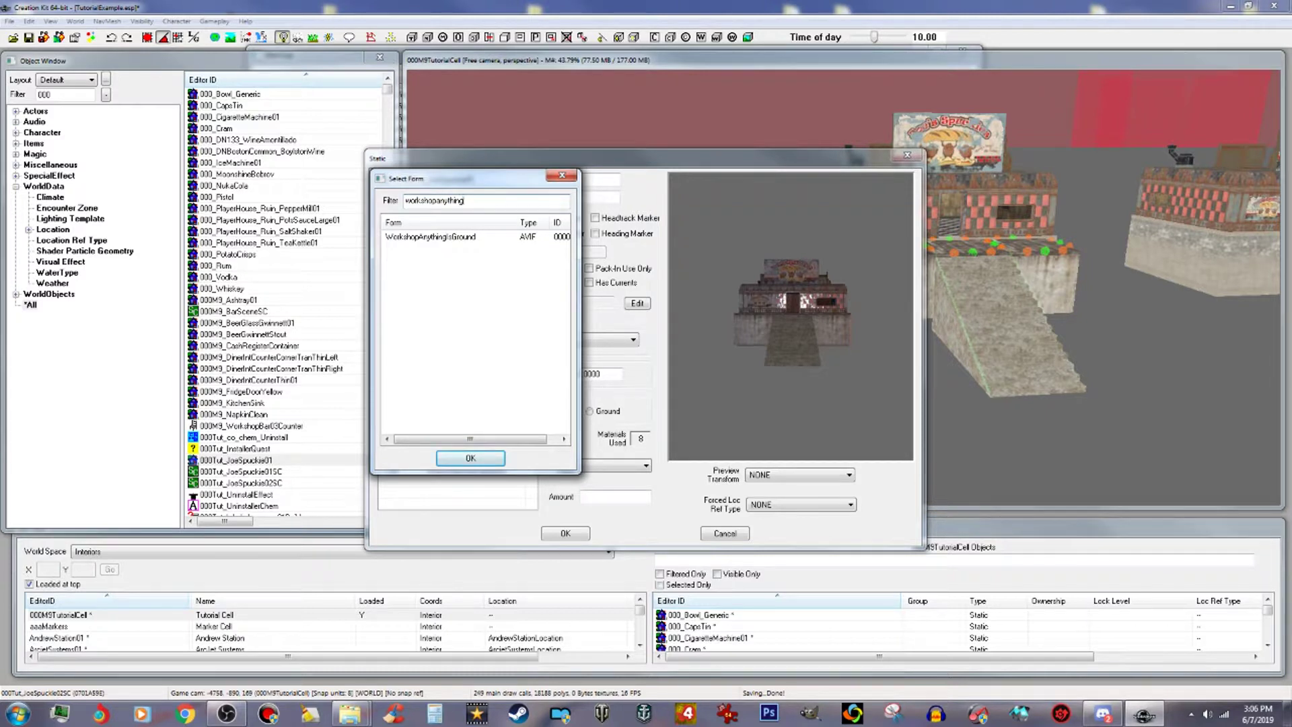
pyautogui.click(459, 237)
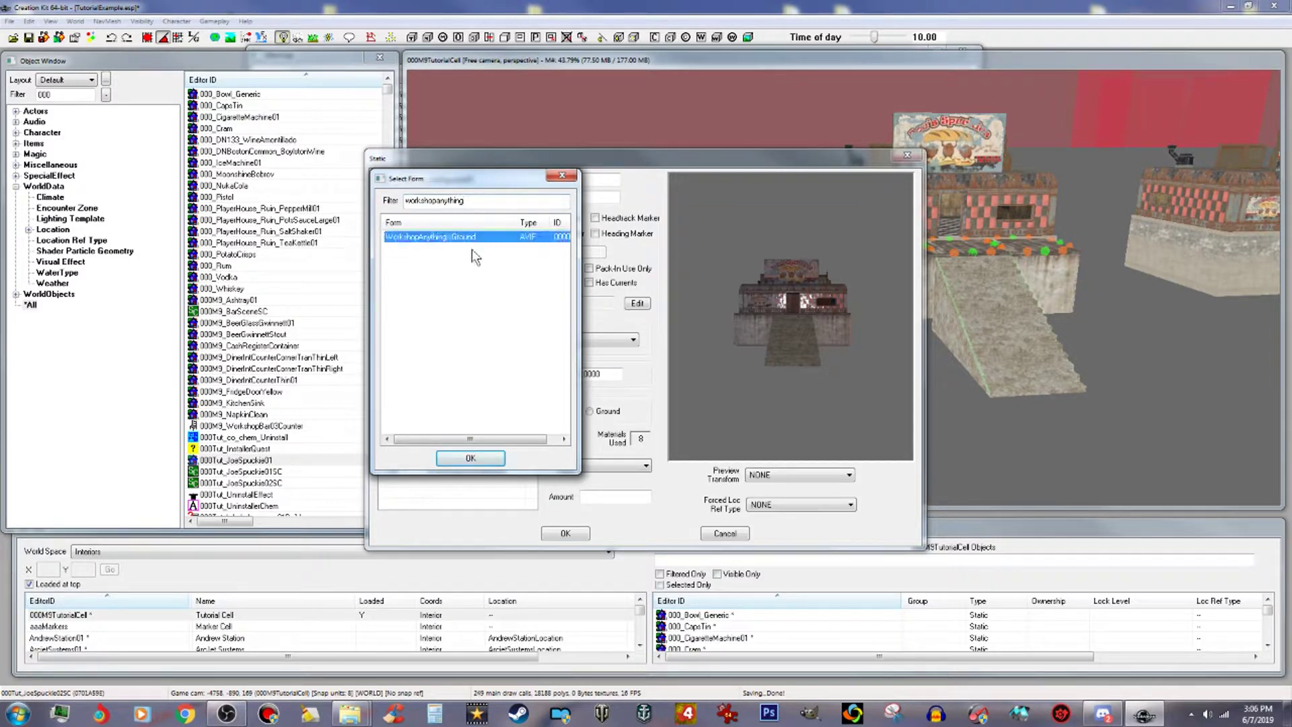
pyautogui.click(470, 457)
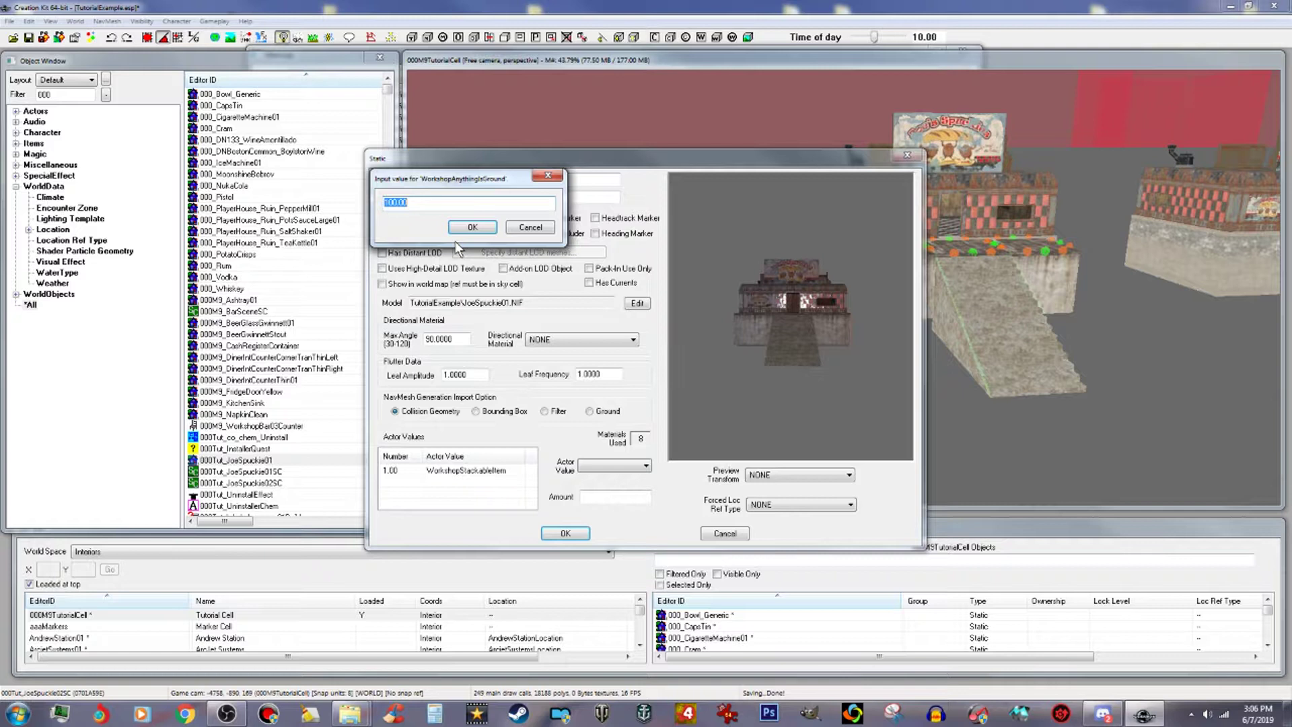
pyautogui.write('1')
pyautogui.click(487, 227)
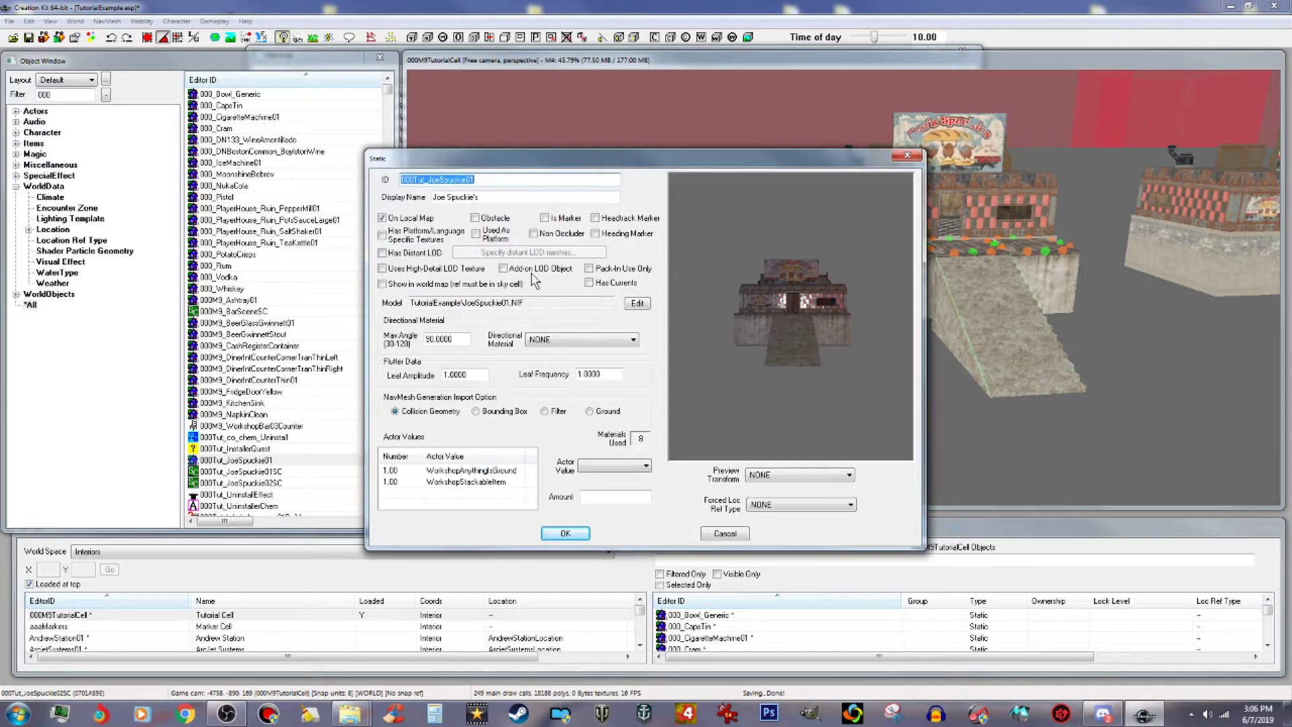
pyautogui.click(580, 536)
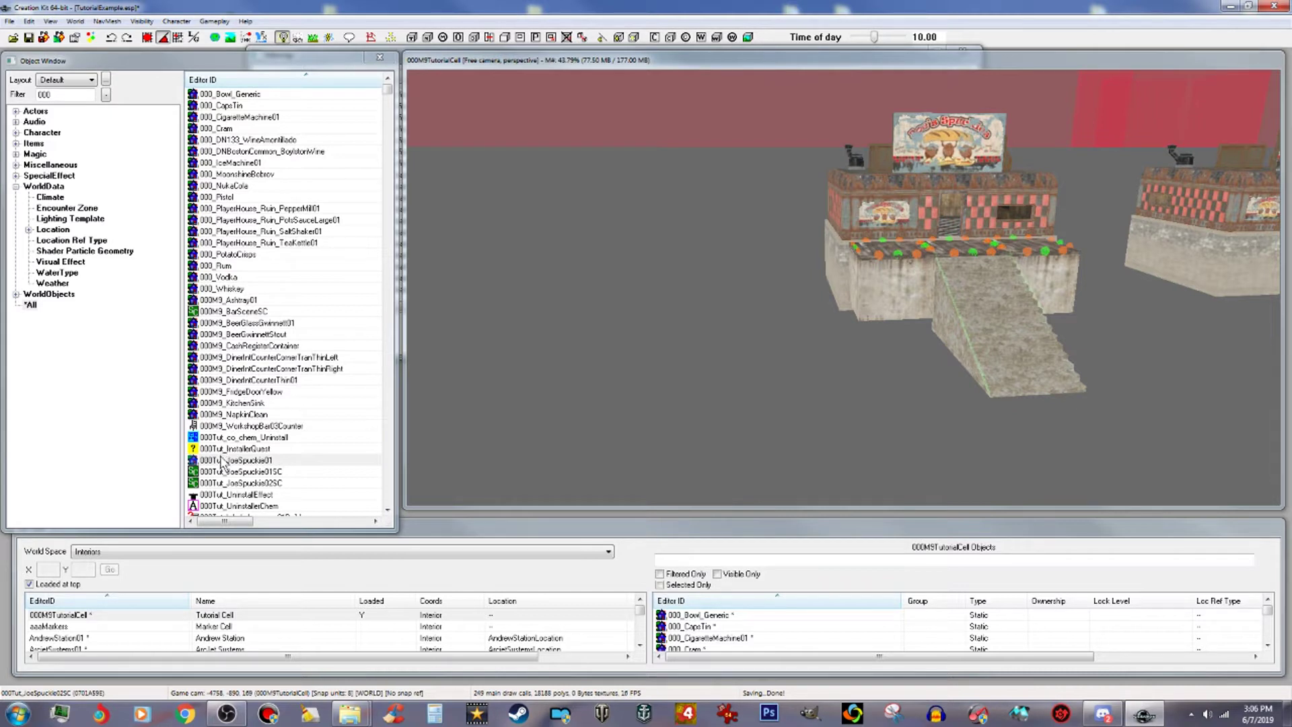
# Place the 000Tut_JoeSpuckie01 static in the tutorial cell beside the original diner assembly and inspect it.
pyautogui.moveTo(221, 465); pyautogui.dragTo(995, 350)
pyautogui.moveTo(841, 344); pyautogui.dragTo(638, 299)
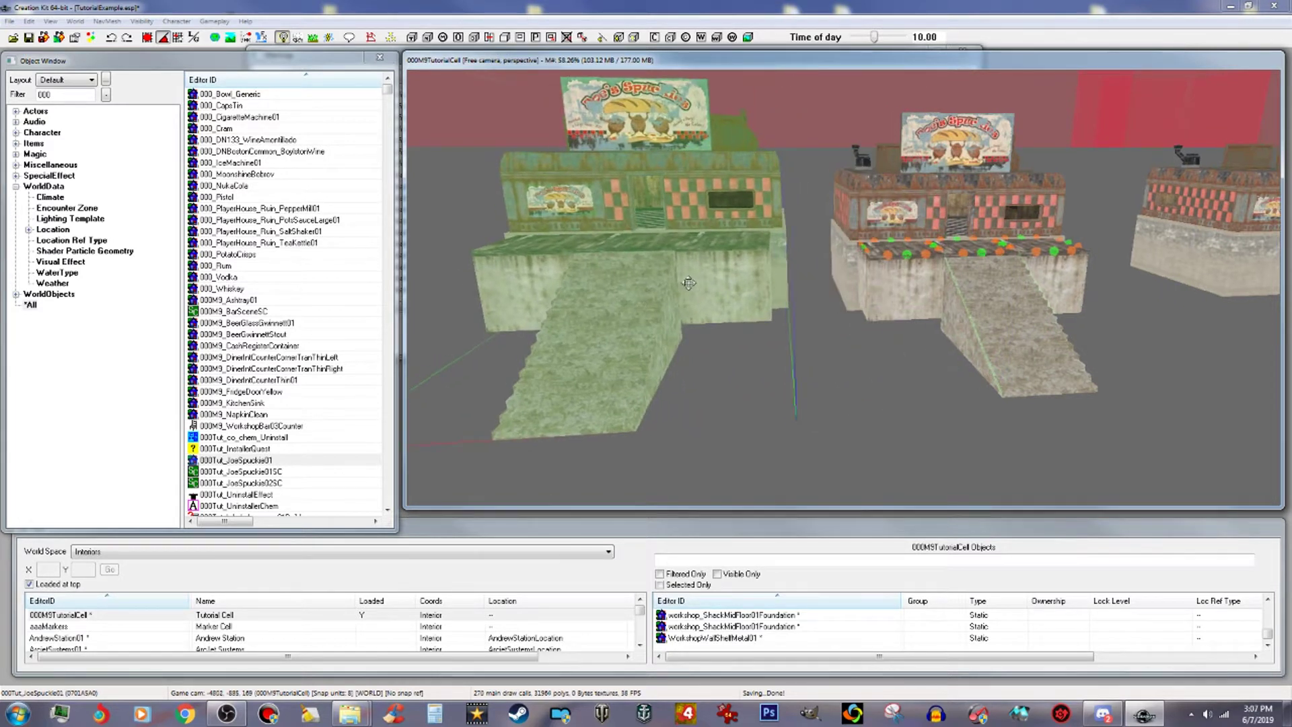
pyautogui.scroll(3, 713, 278)
pyautogui.click(804, 323)
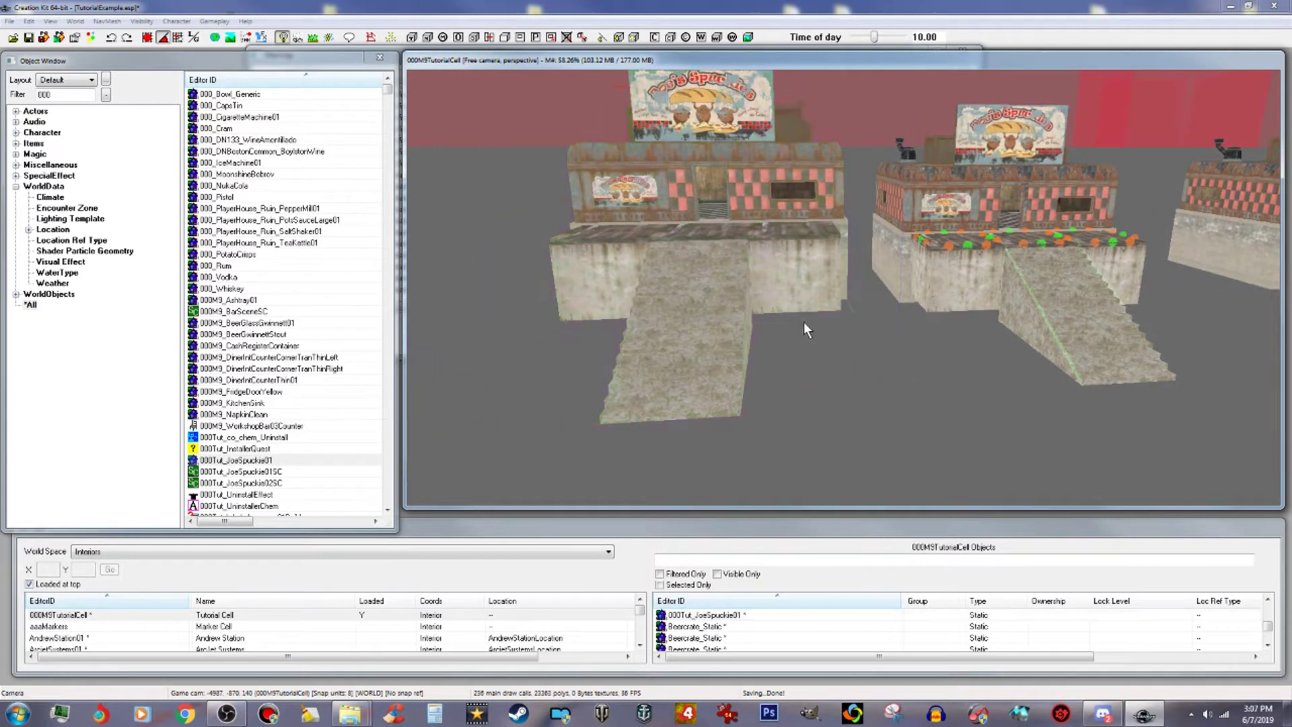
pyautogui.scroll(3, 791, 328)
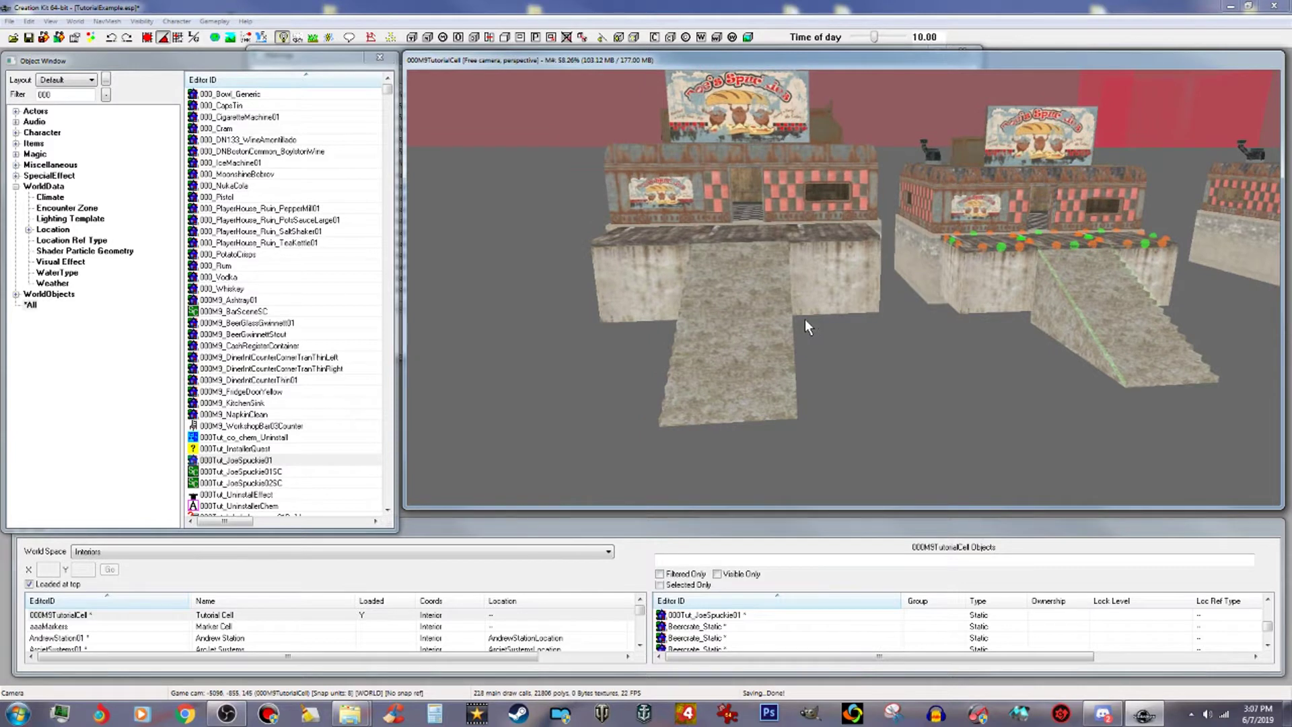
# Open the base static of the front wall panel behind the small sign on the diner without a porch.
pyautogui.moveTo(738, 254); pyautogui.dragTo(798, 289, button='middle')
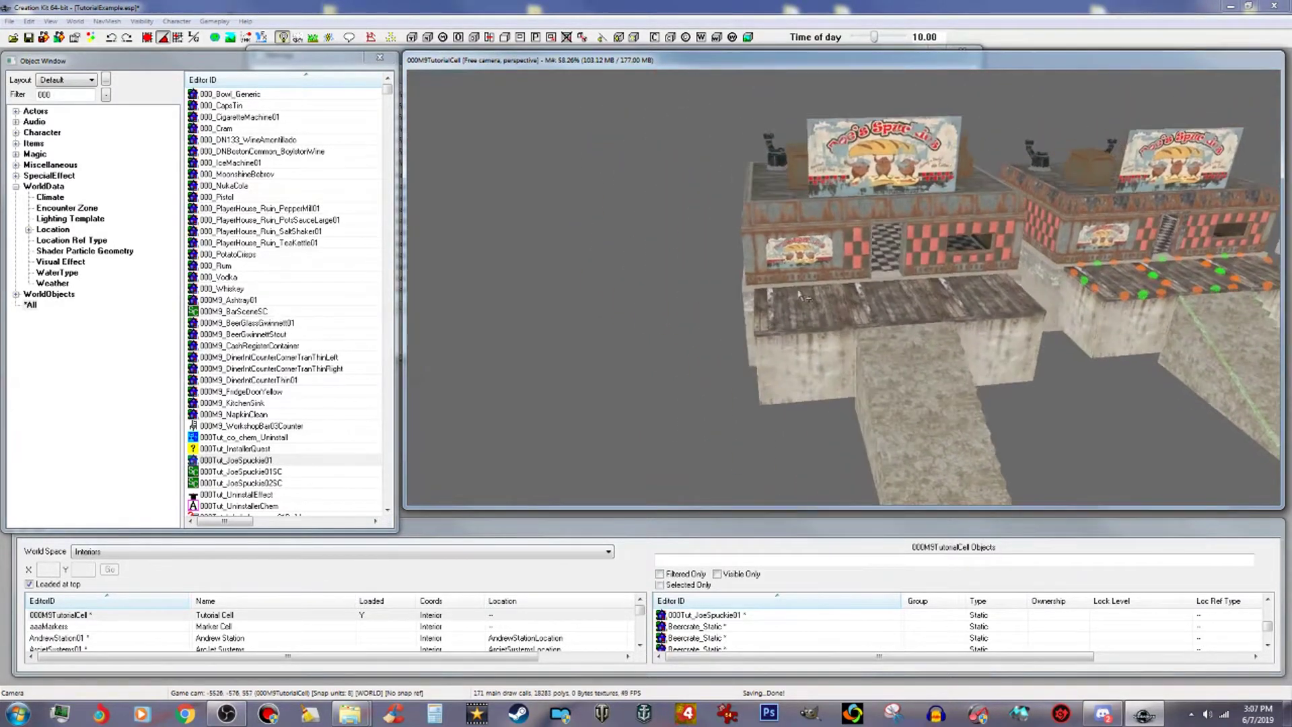
pyautogui.scroll(5, 798, 289)
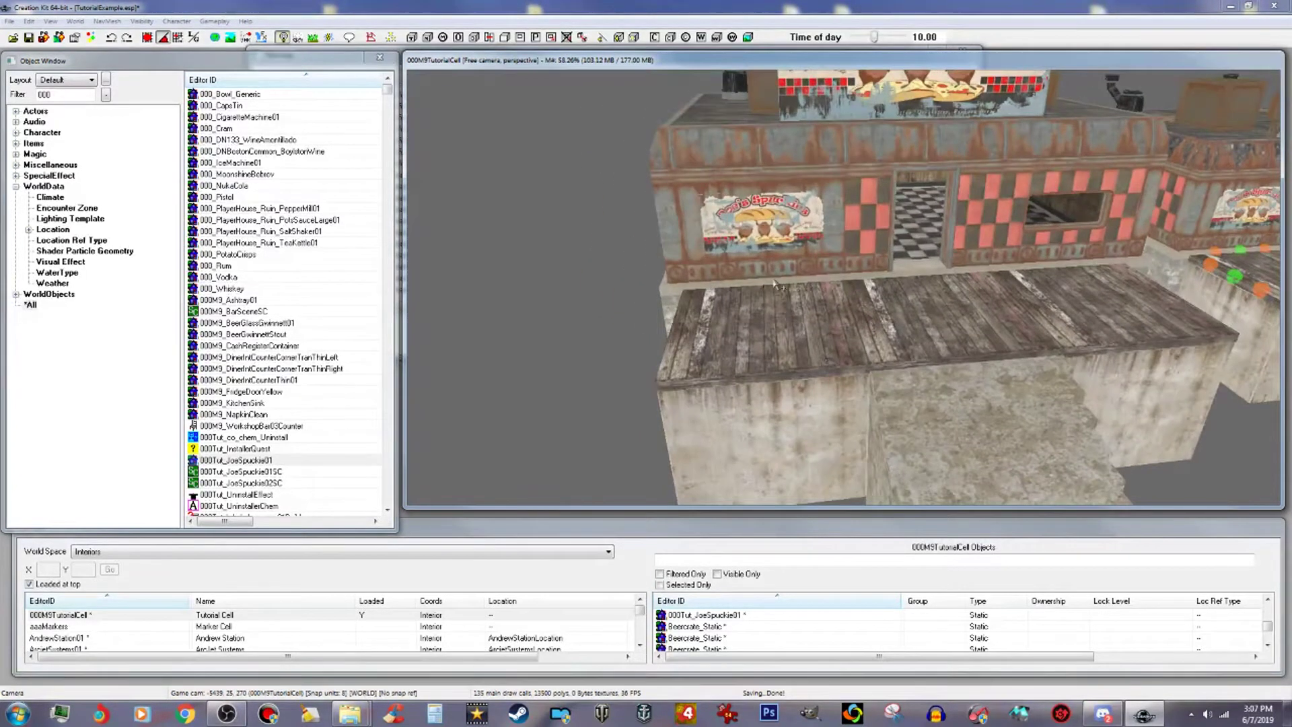
pyautogui.click(764, 260)
pyautogui.scroll(2, 776, 258)
pyautogui.keyDown('shift'); pyautogui.moveTo(776, 258); pyautogui.dragTo(585, 273, button='middle'); pyautogui.keyUp('shift')
pyautogui.scroll(-5, 732, 273)
pyautogui.scroll(5, 592, 269)
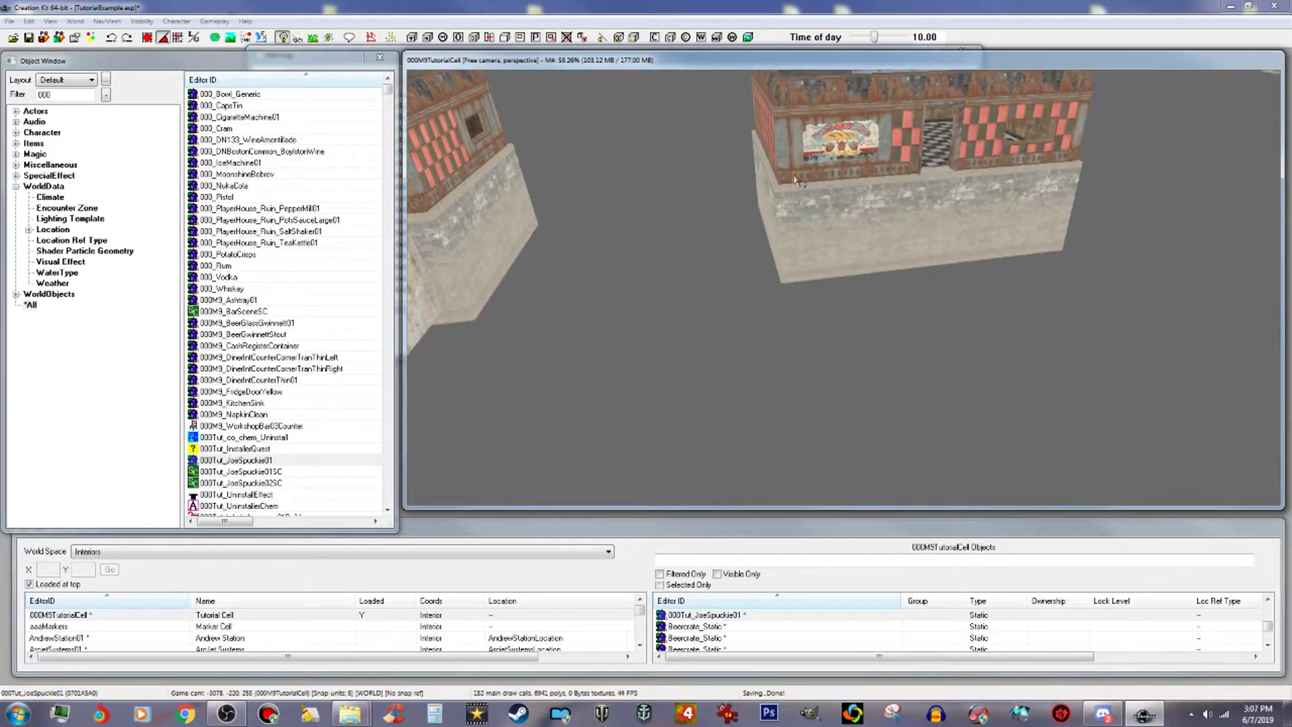
pyautogui.click(795, 175)
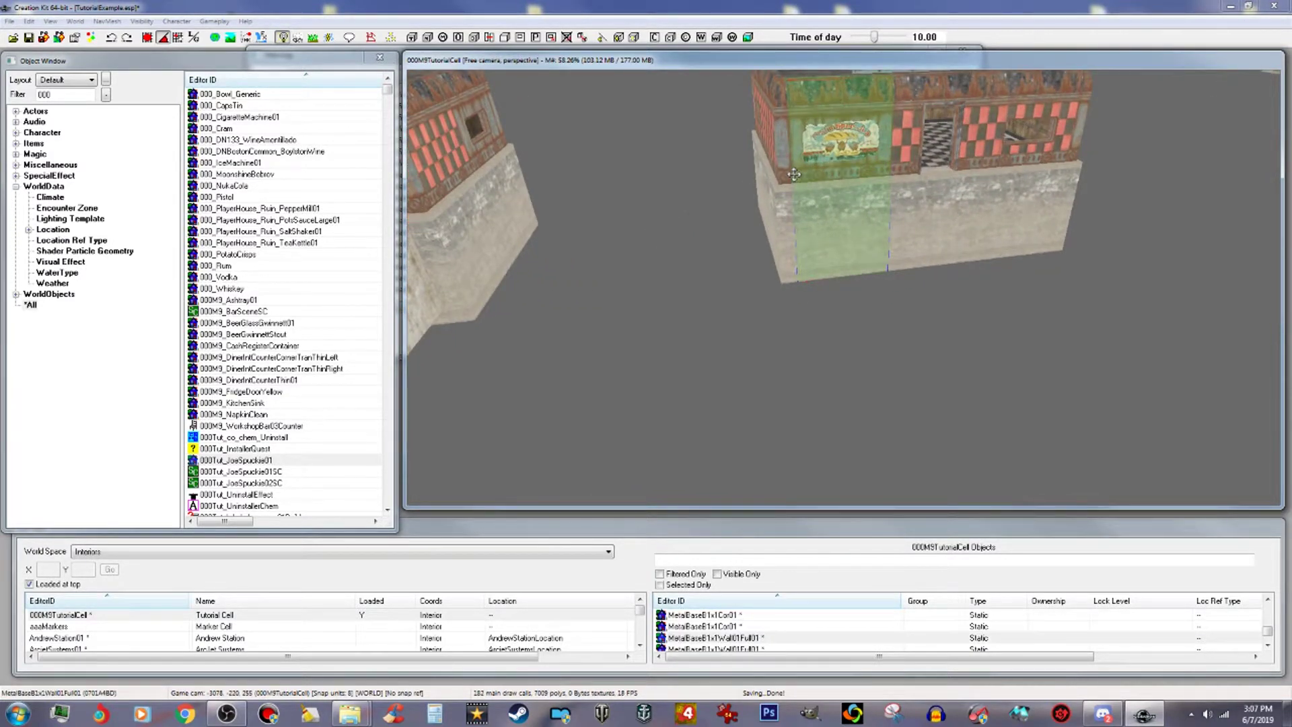
pyautogui.doubleClick(794, 175)
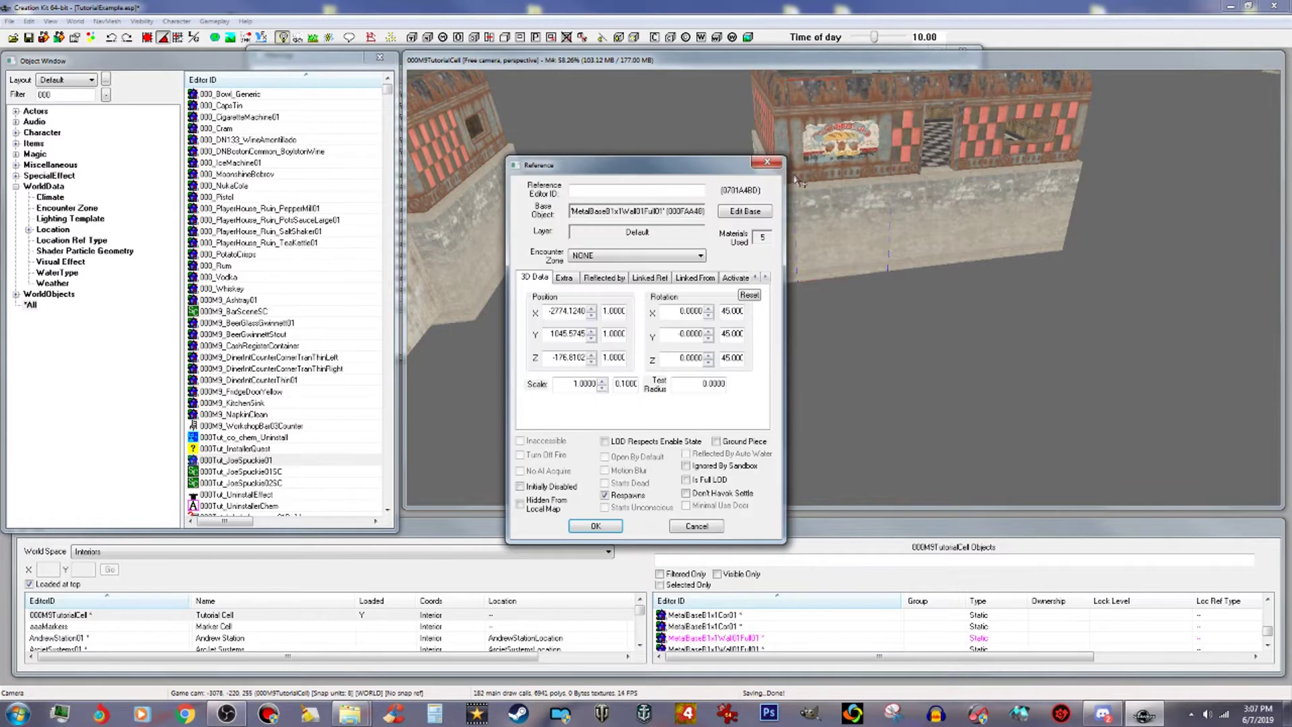
pyautogui.click(756, 212)
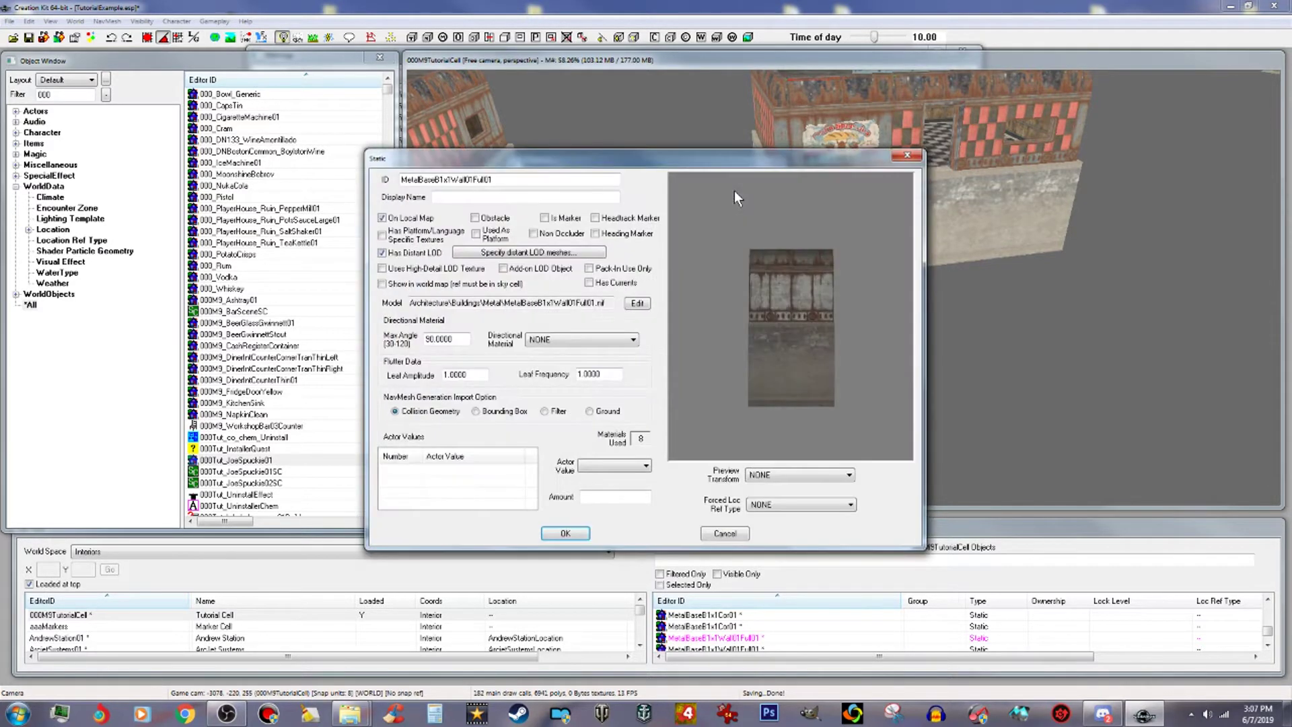
# Copy the wall static's ID and filter the object list by MetalBaseB1x1Wall01Full01.
pyautogui.doubleClick(510, 178)
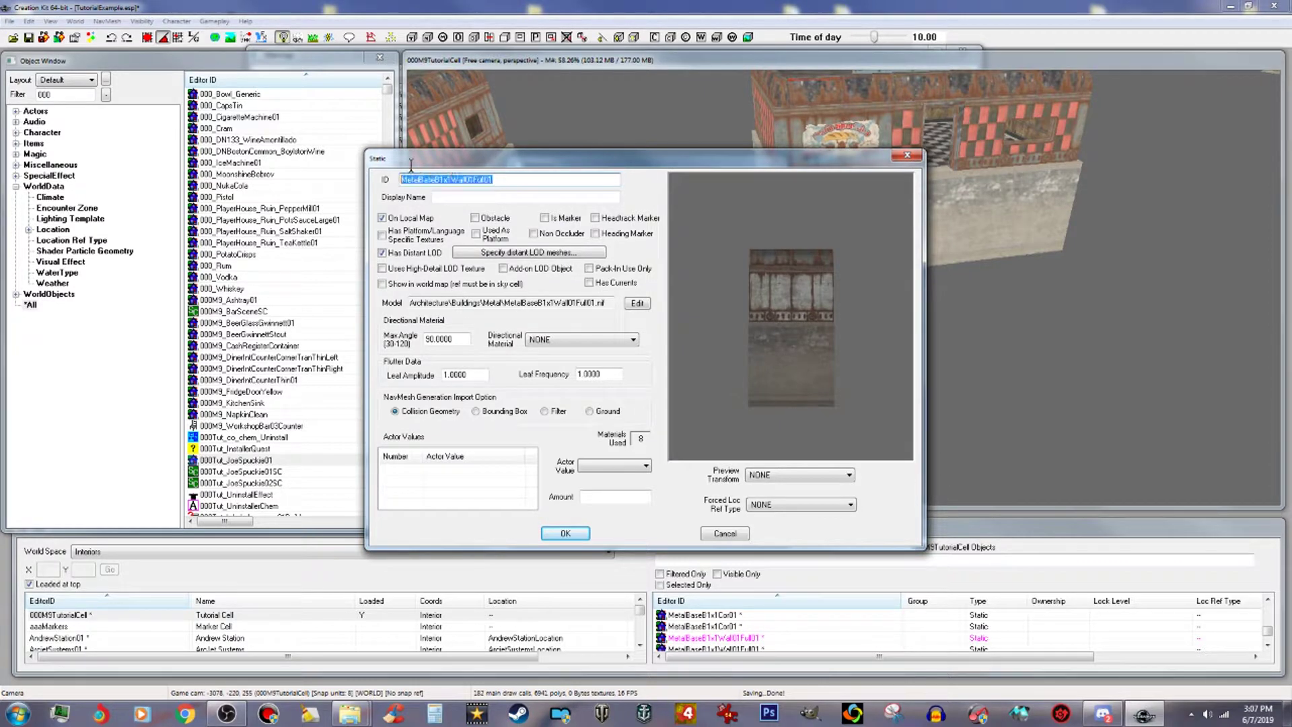
pyautogui.rightClick(489, 185)
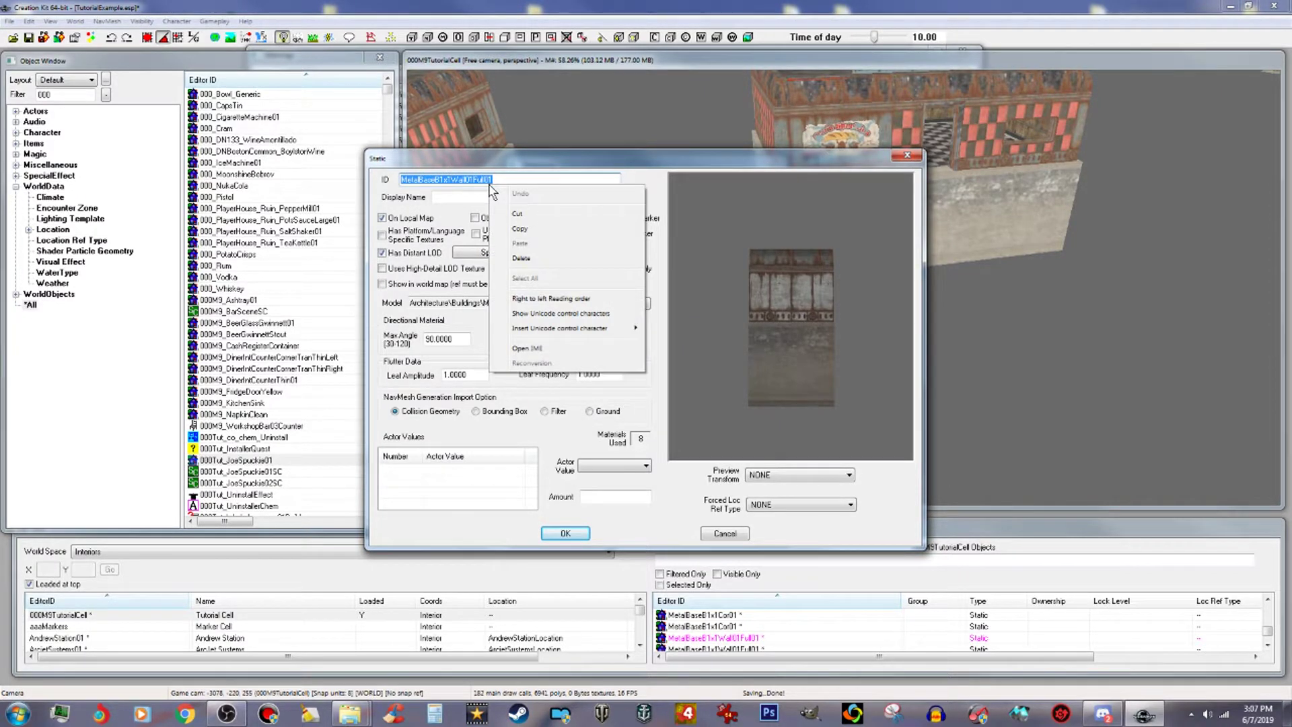
pyautogui.click(529, 229)
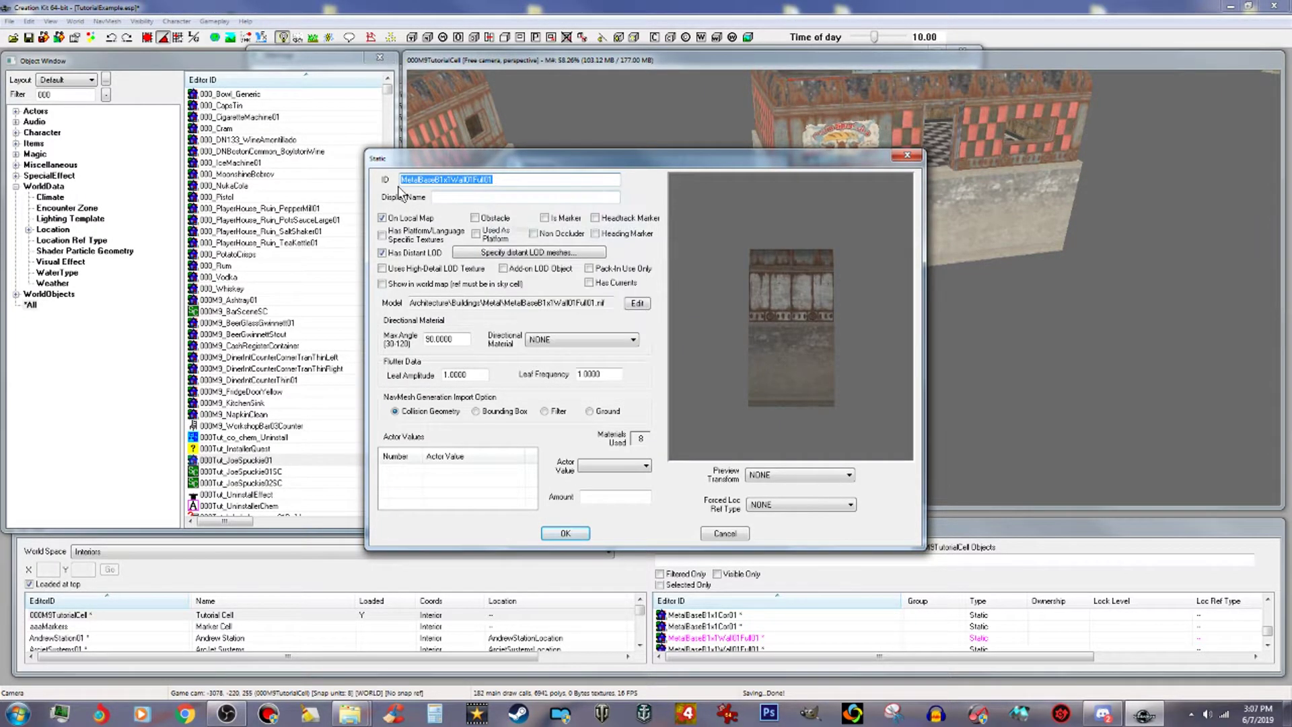
pyautogui.click(61, 98)
pyautogui.doubleClick(43, 95)
pyautogui.rightClick(49, 95)
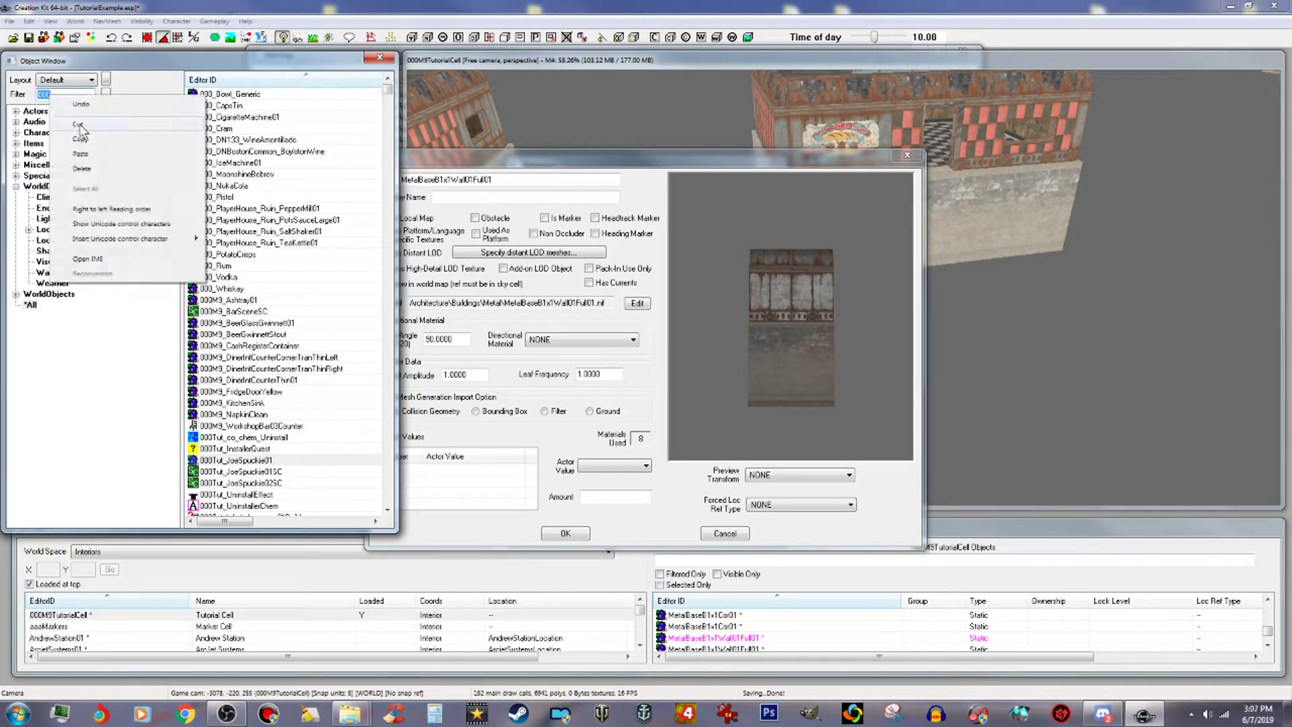
pyautogui.click(97, 155)
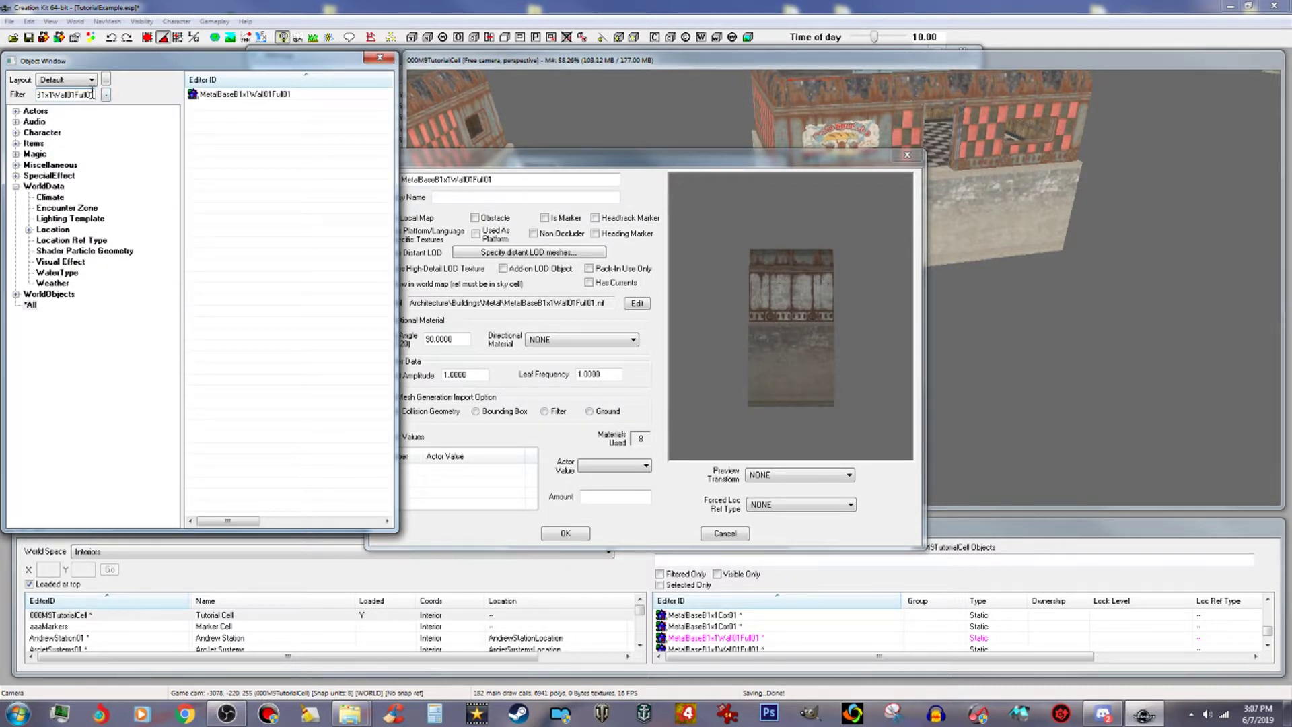
# Shorten the object list filter to MetalBaseB1x1Wall01 to find the wall's other variants.
pyautogui.press('BackSpace')
pyautogui.press('BackSpace')
pyautogui.press('BackSpace')
pyautogui.press('BackSpace')
pyautogui.press('BackSpace')
pyautogui.press('BackSpace')
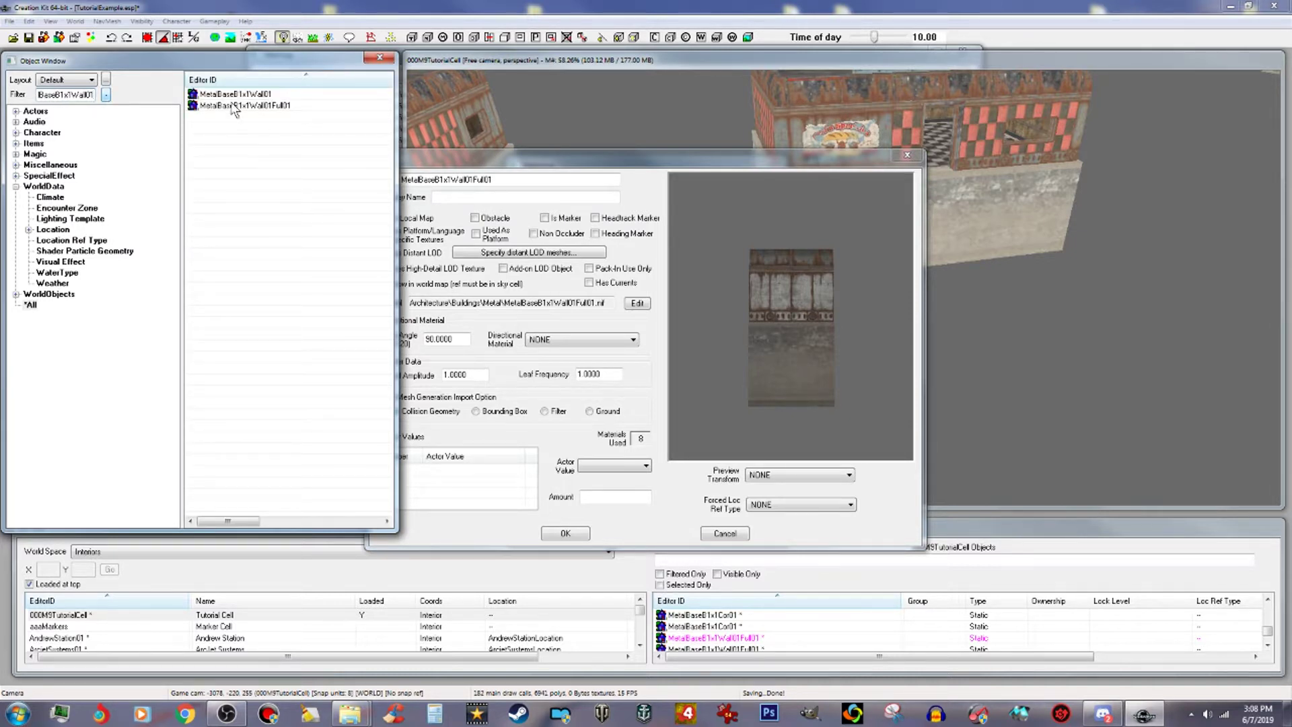
# Preview the MetalBaseB1x1Wall01 and MetalBaseB1x1Wall01Full01 wall variants and close the open wall static and its reference.
pyautogui.click(252, 94)
pyautogui.rightClick(251, 94)
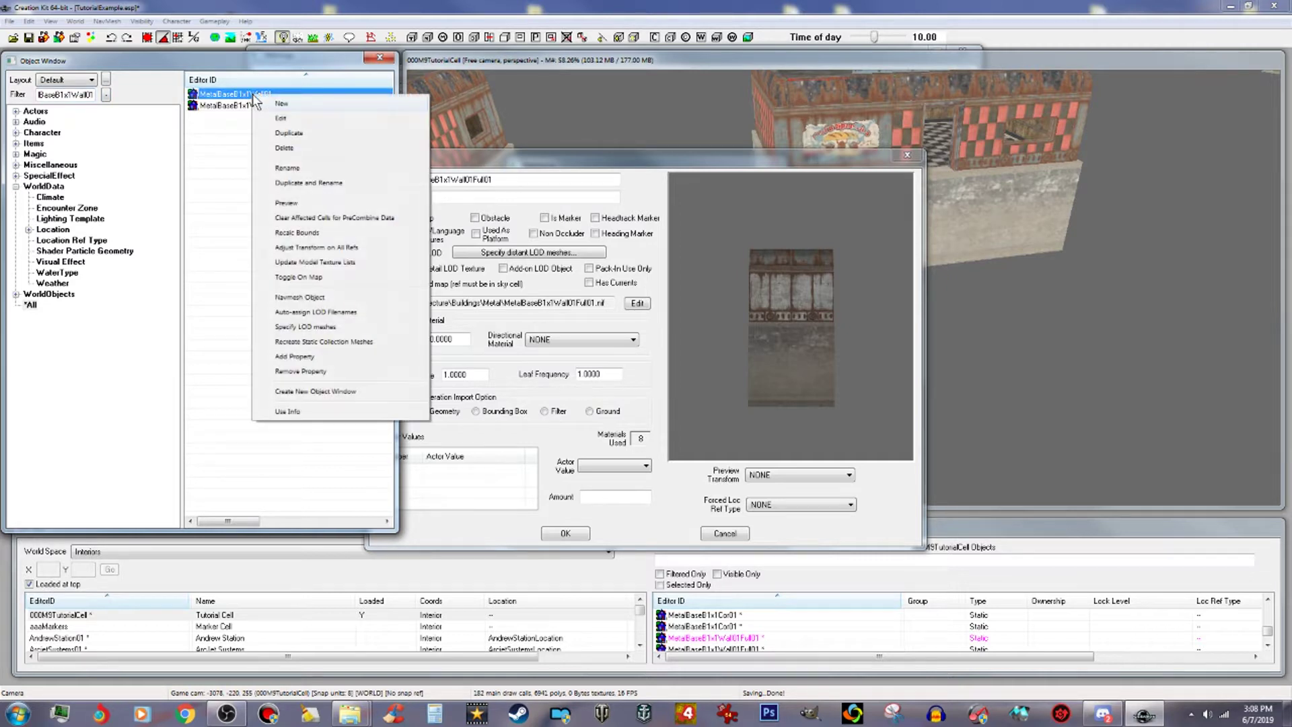
pyautogui.click(296, 202)
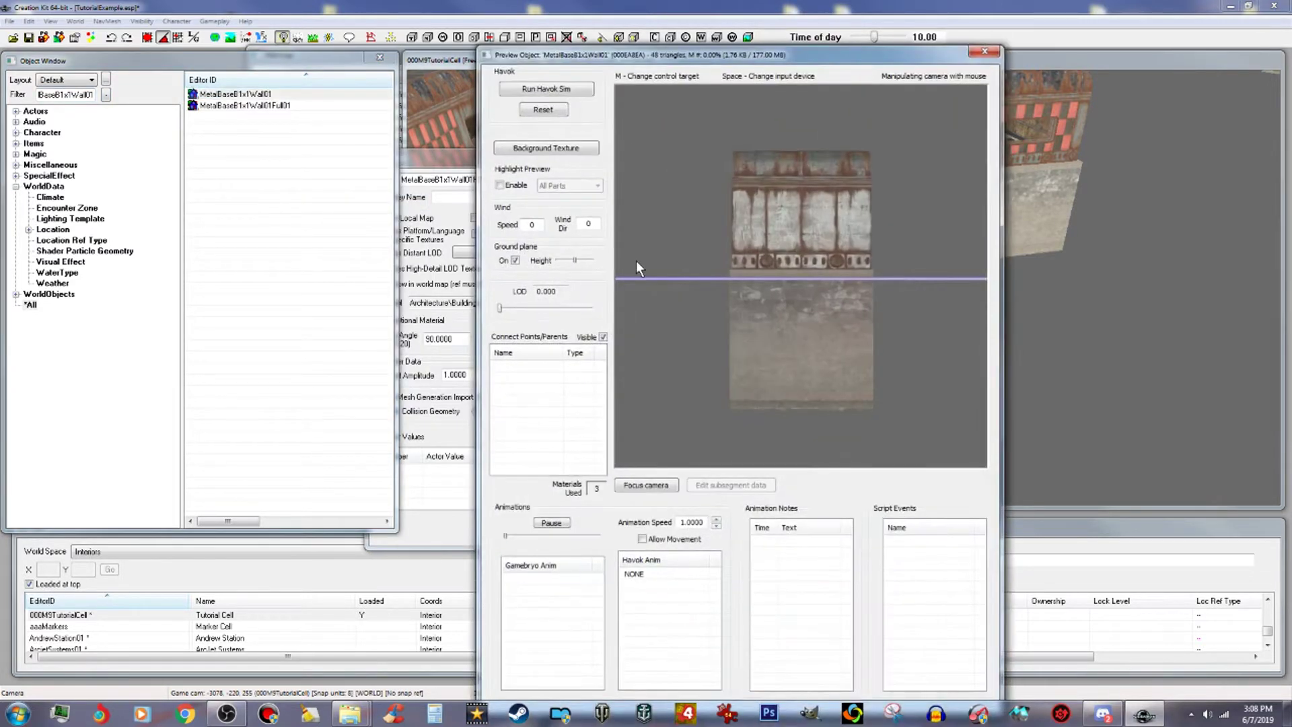
pyautogui.moveTo(697, 283); pyautogui.dragTo(682, 319)
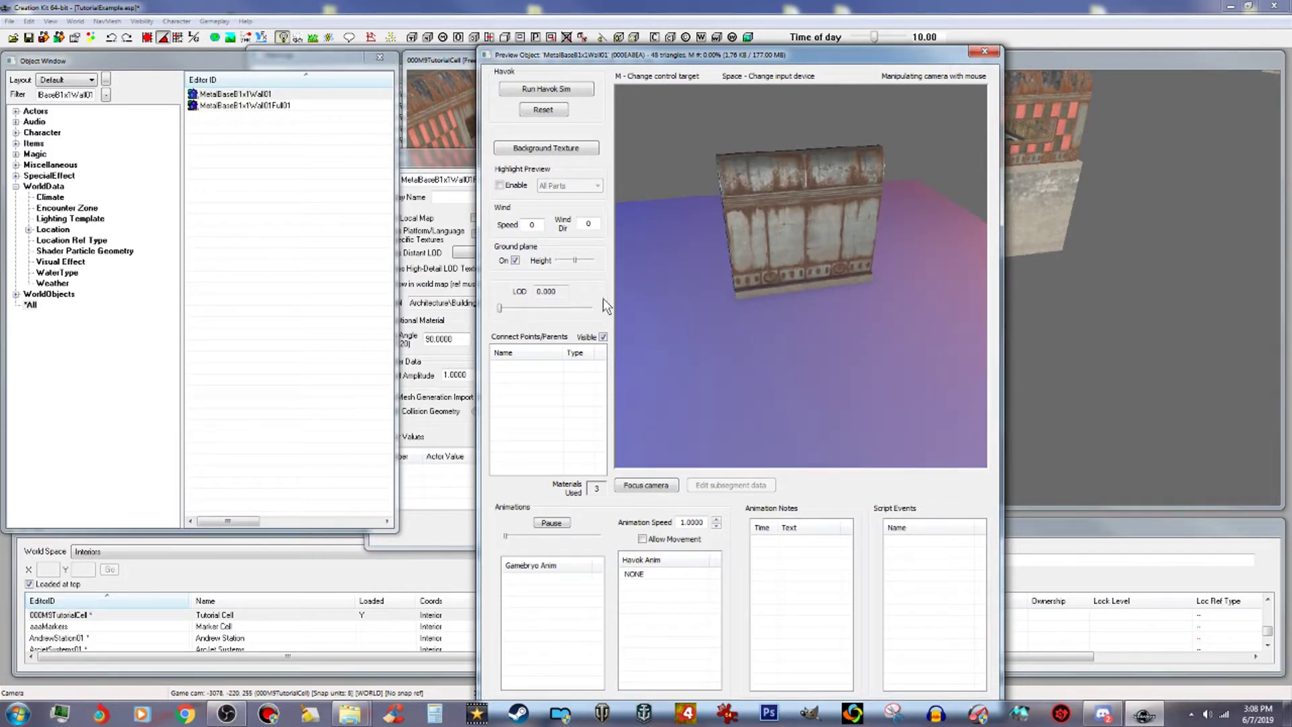
pyautogui.click(269, 106)
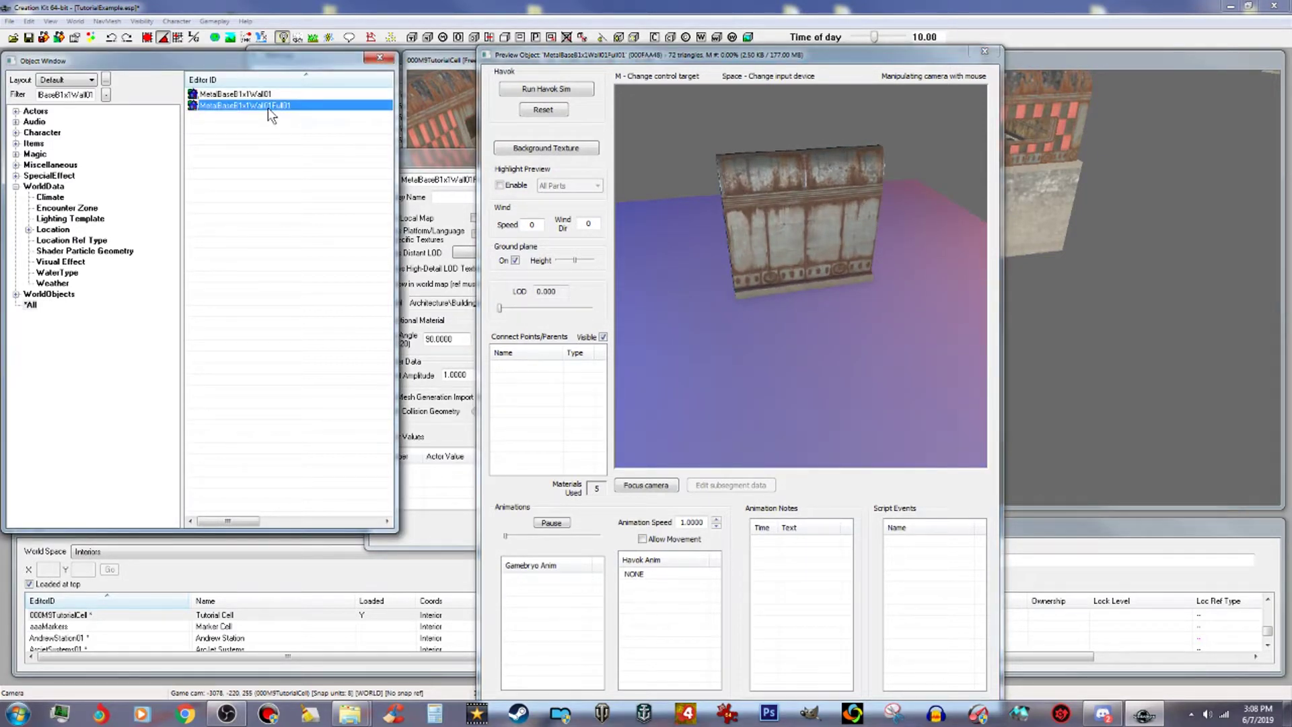
pyautogui.click(982, 52)
pyautogui.click(982, 52)
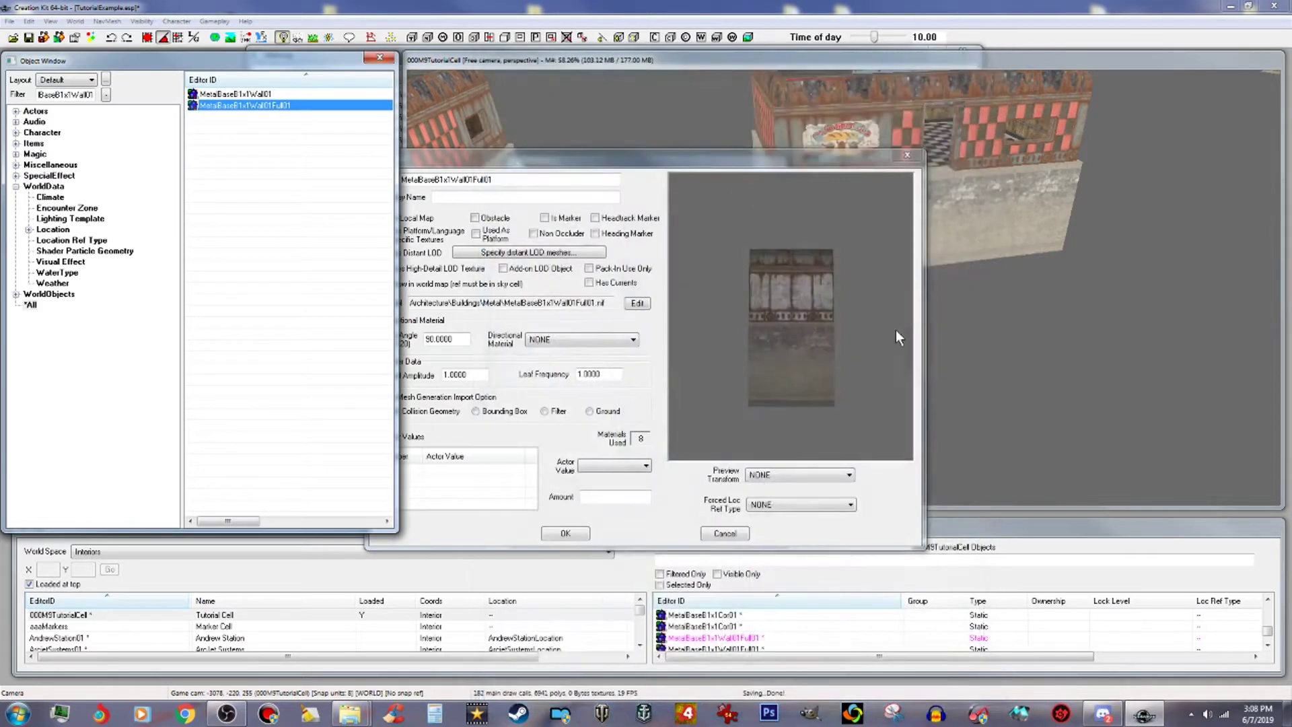
pyautogui.click(651, 543)
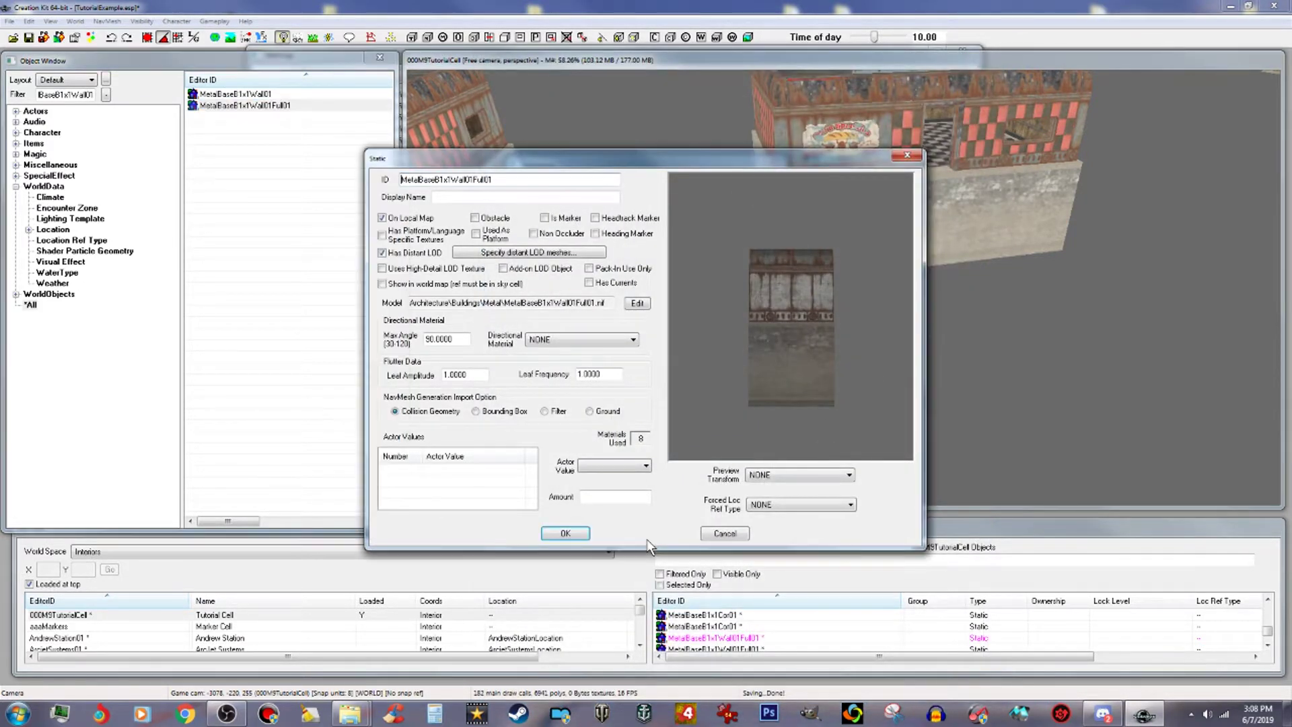
pyautogui.click(565, 533)
pyautogui.click(615, 527)
# Examine the model materials of the diner's tiled window wall, MetalBaseBTile1x1WinA01Full01, and cancel out of its settings.
pyautogui.moveTo(805, 320); pyautogui.dragTo(769, 350, button='middle')
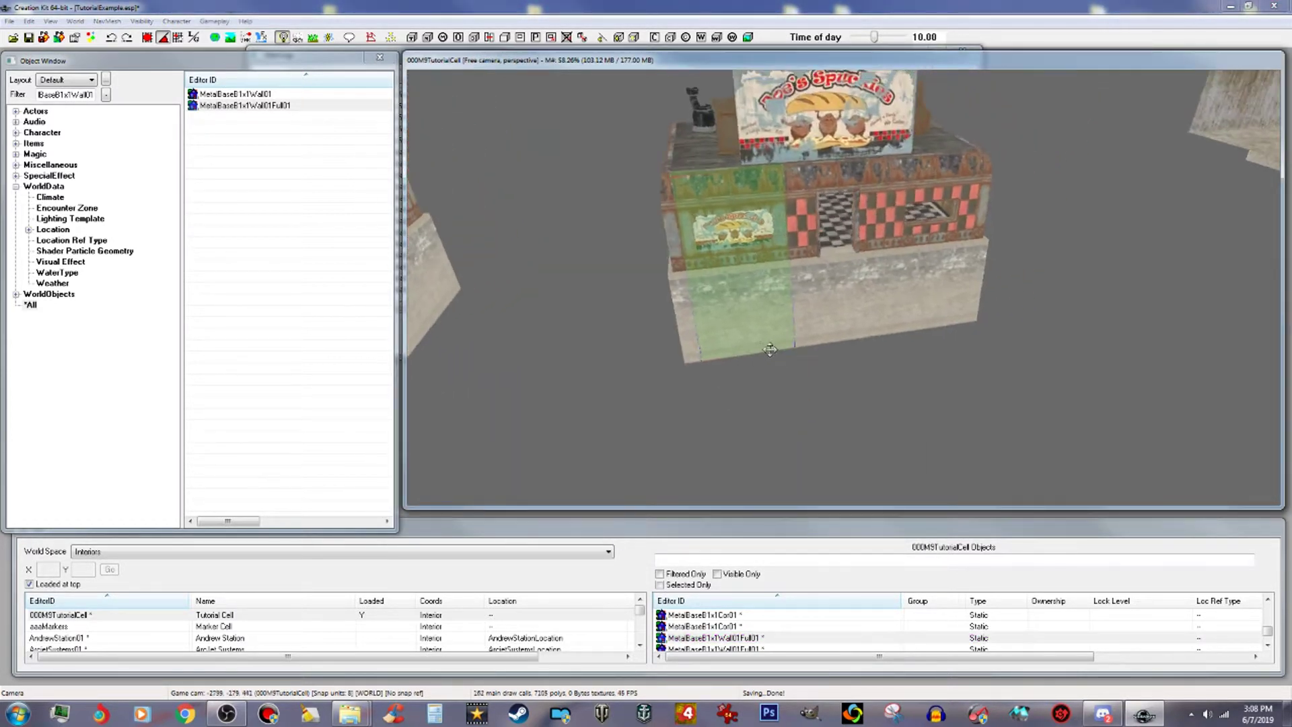
pyautogui.scroll(2, 769, 350)
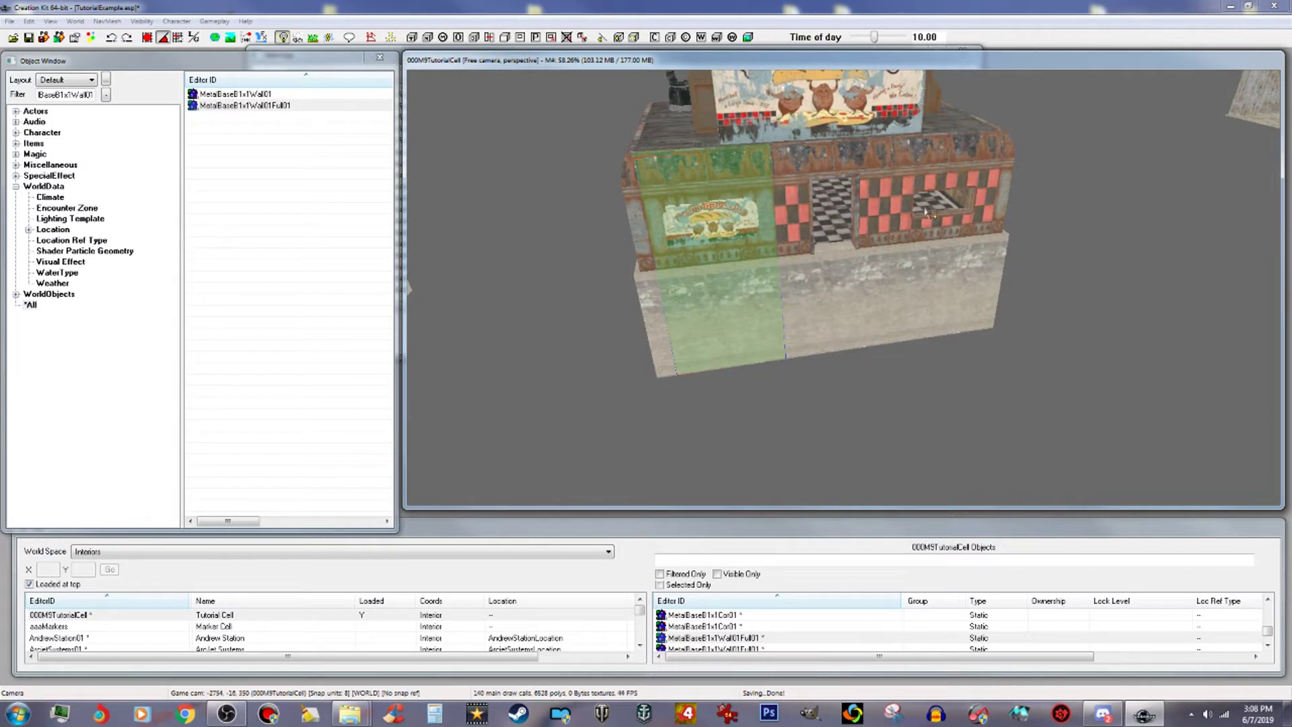
pyautogui.scroll(1, 938, 212)
pyautogui.click(967, 227)
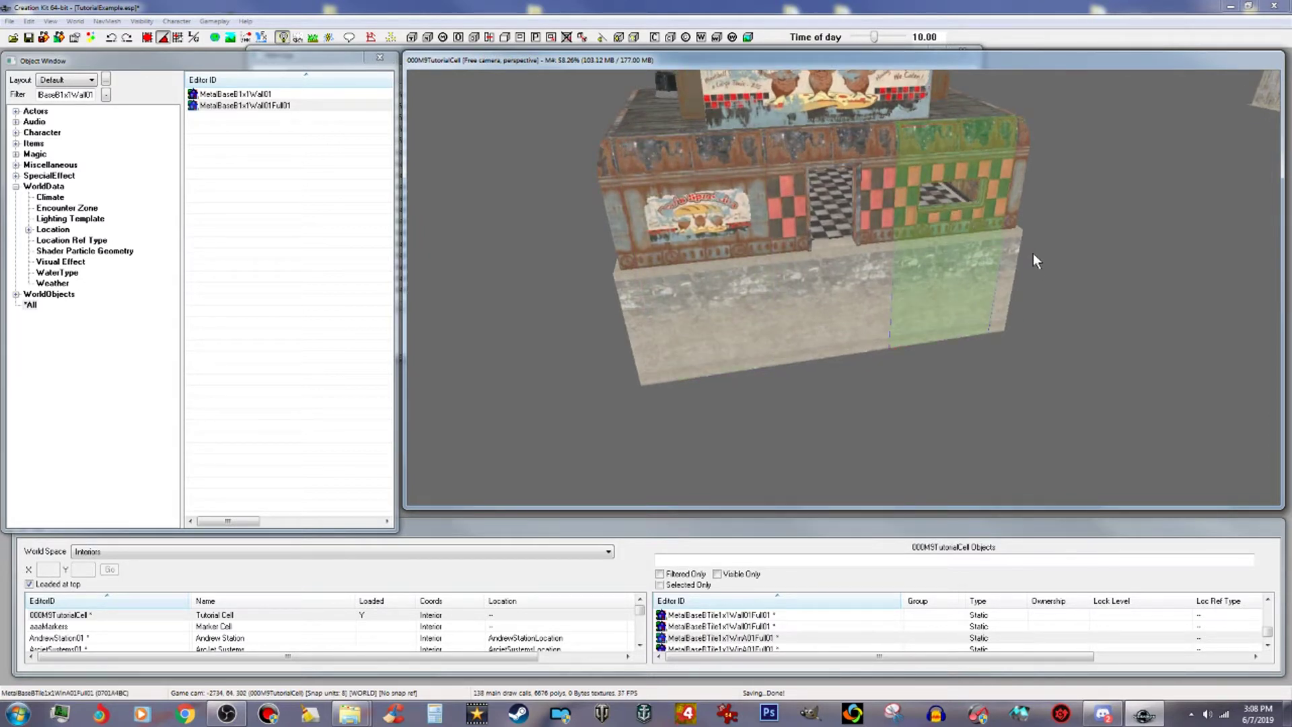
pyautogui.keyDown('shift'); pyautogui.moveTo(1060, 320); pyautogui.dragTo(987, 325, button='middle'); pyautogui.keyUp('shift')
pyautogui.keyDown('shift'); pyautogui.moveTo(848, 322); pyautogui.dragTo(921, 323, button='middle'); pyautogui.keyUp('shift')
pyautogui.doubleClick(876, 299)
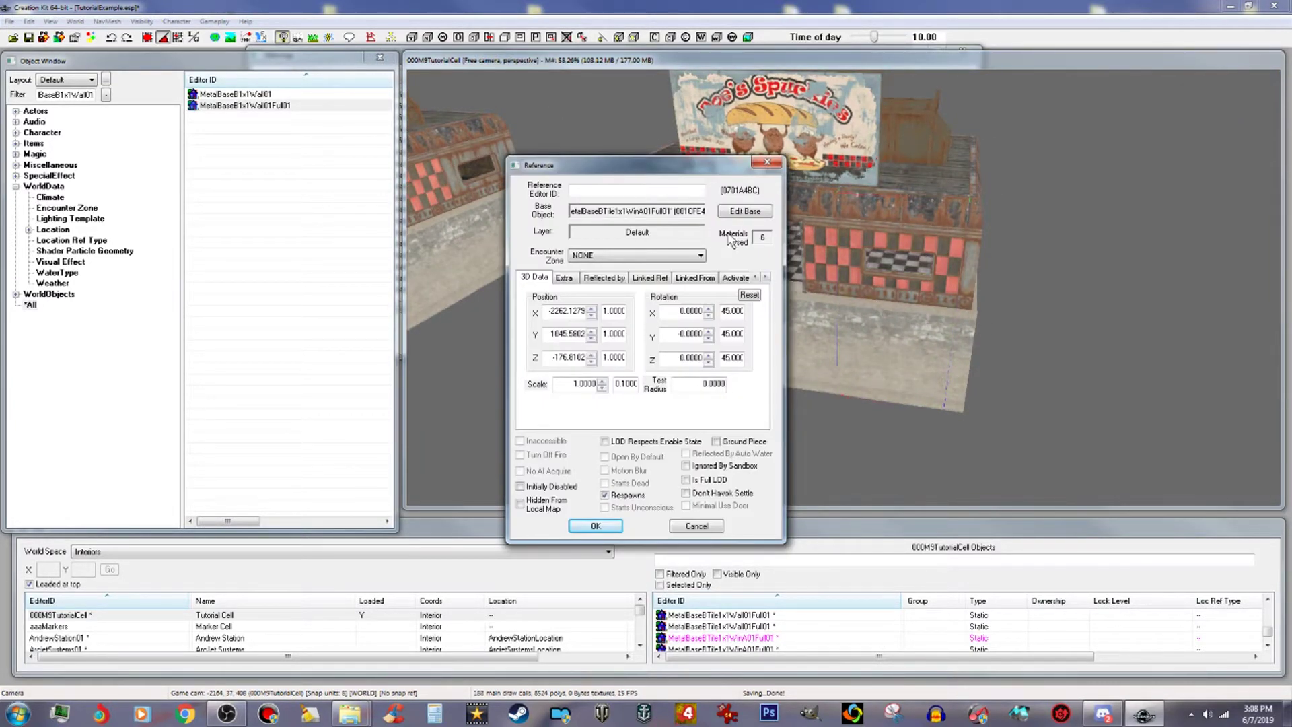
pyautogui.click(745, 211)
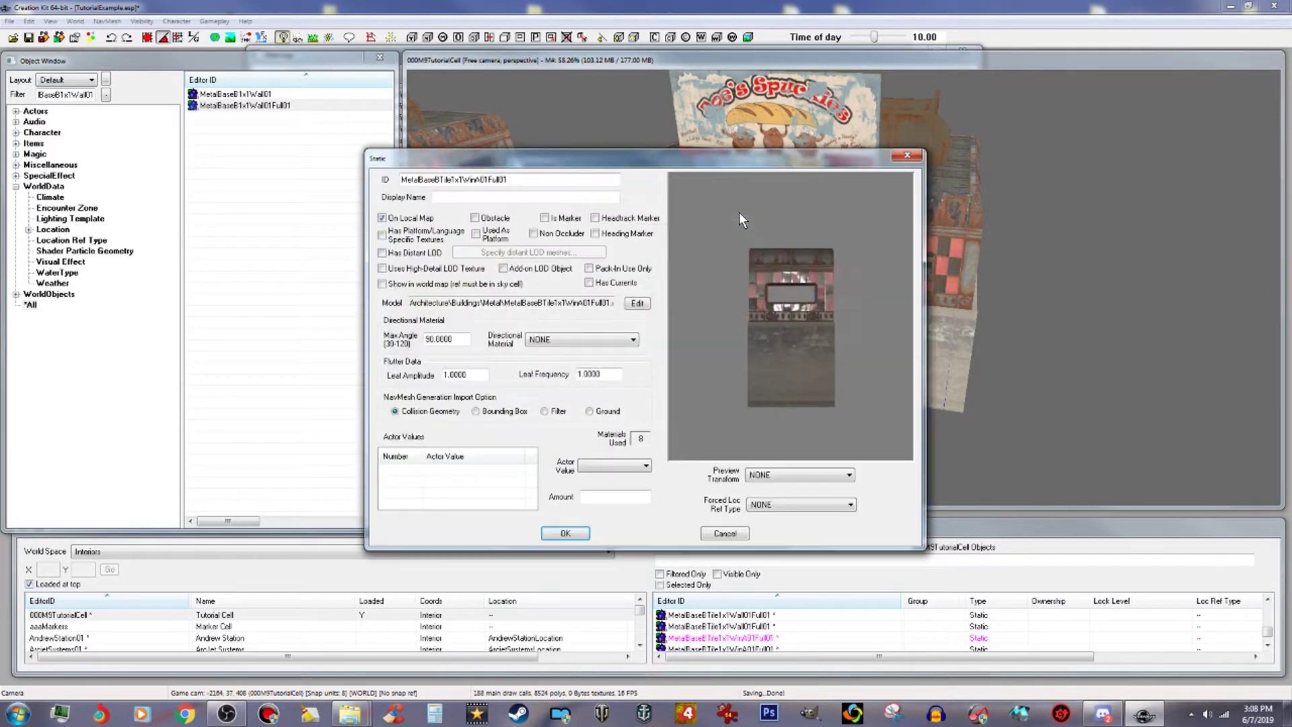
pyautogui.click(637, 303)
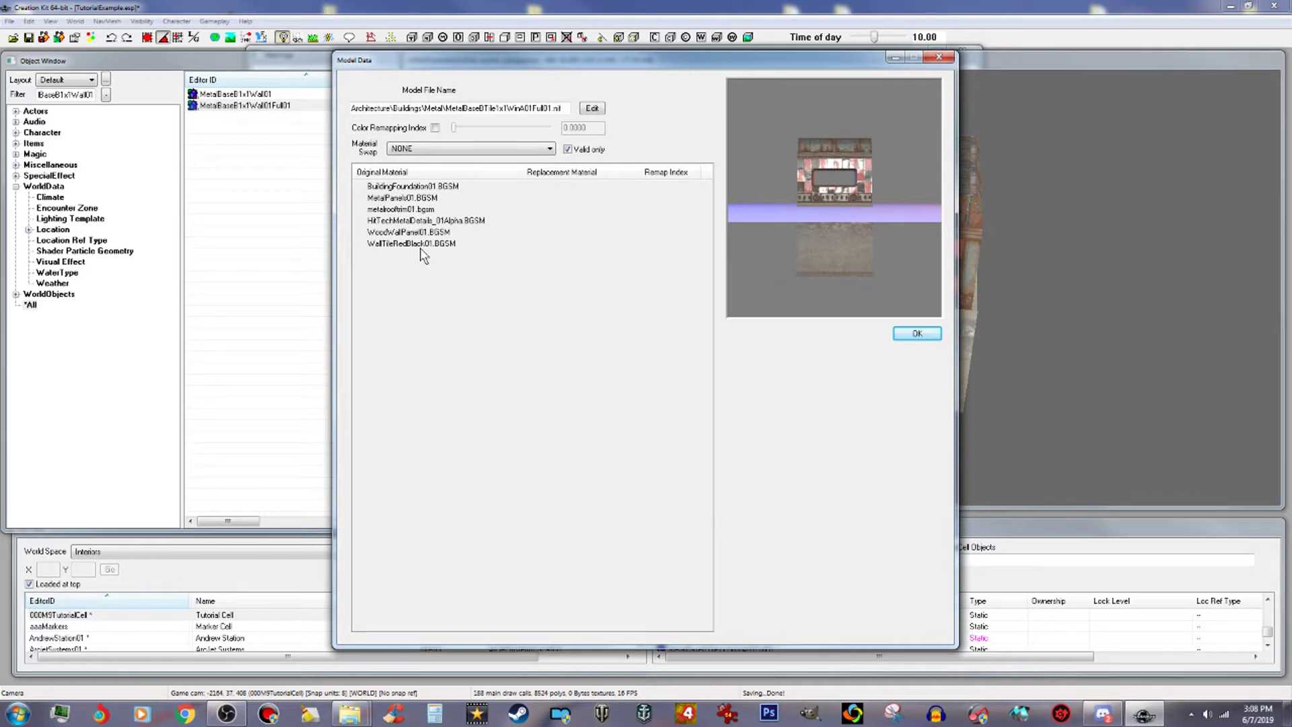
pyautogui.click(917, 333)
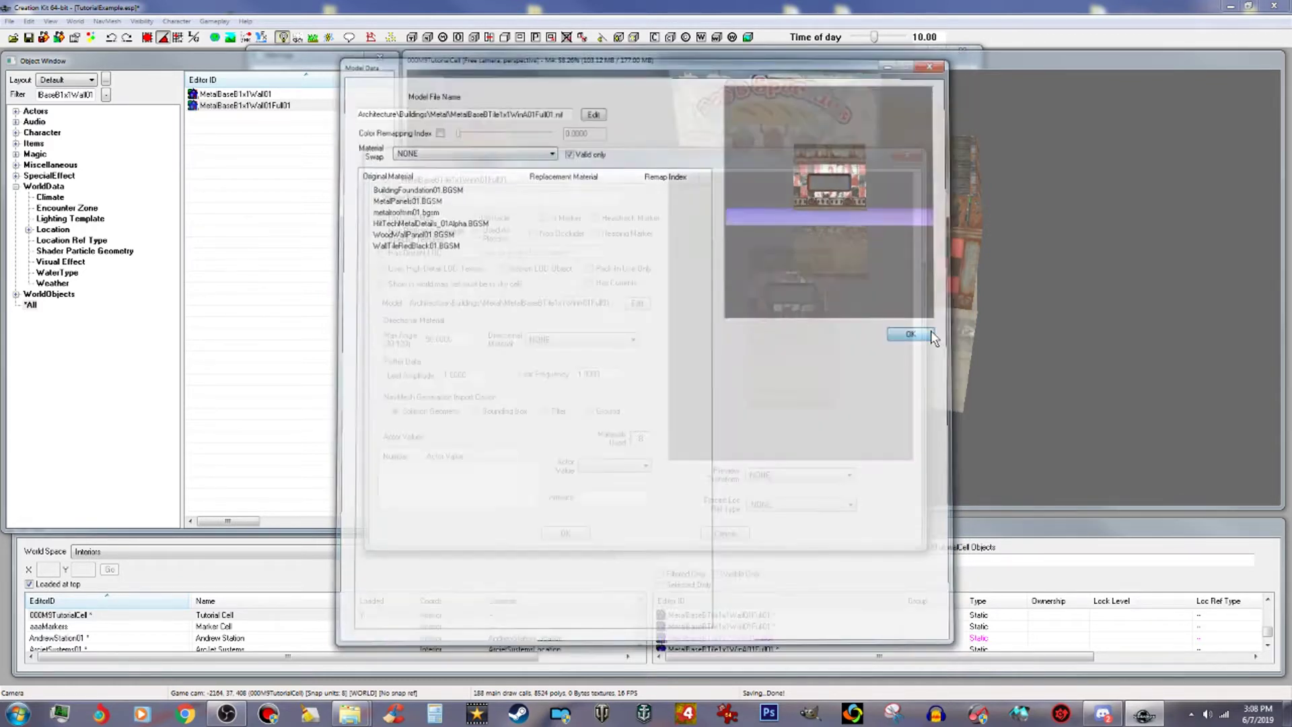
pyautogui.click(725, 533)
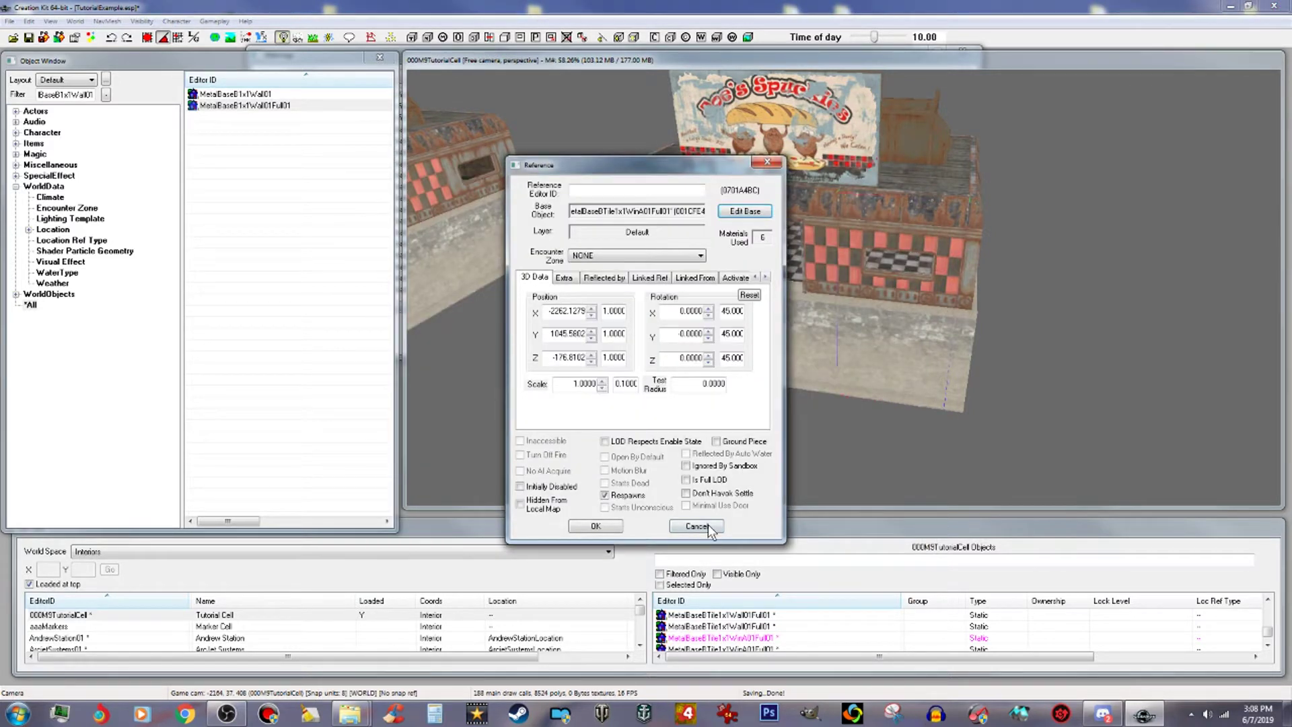
pyautogui.click(704, 528)
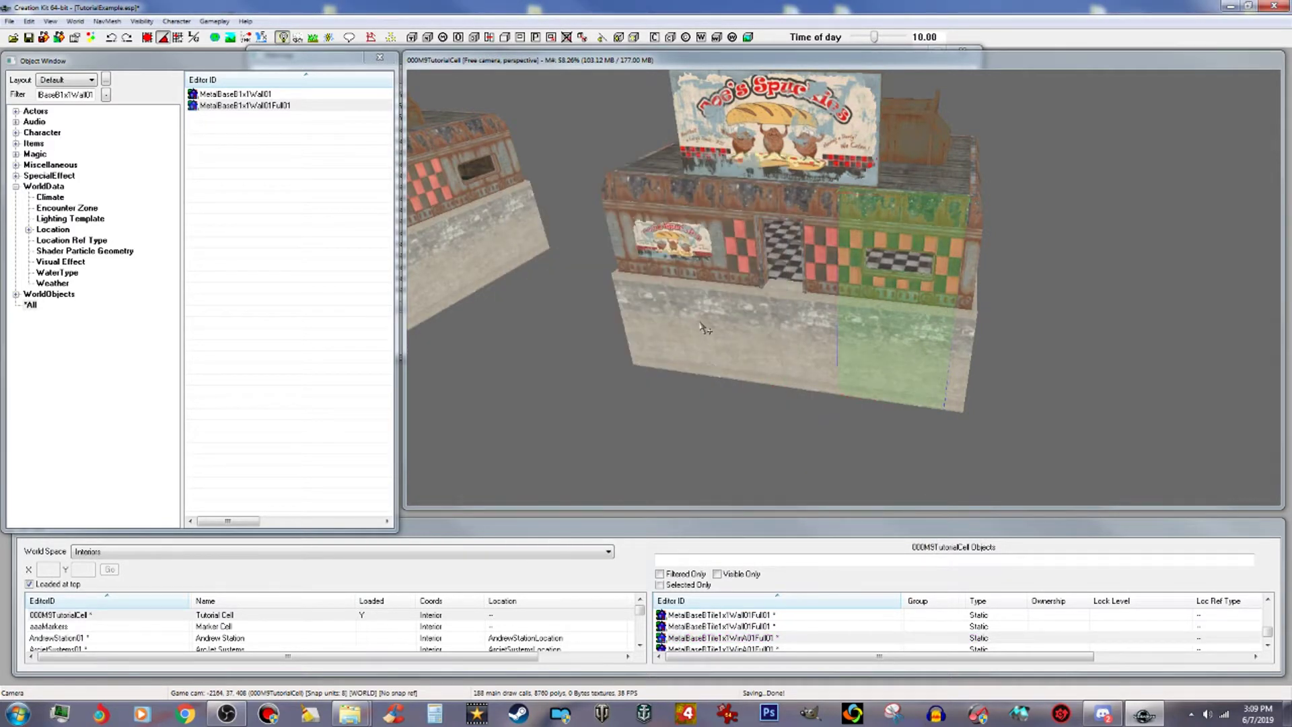
# Examine the model materials and available material swaps of the MetalBaseB1x1Wall01Full01 wall behind the small sign, keeping the swap at NONE.
pyautogui.click(701, 276)
pyautogui.doubleClick(701, 277)
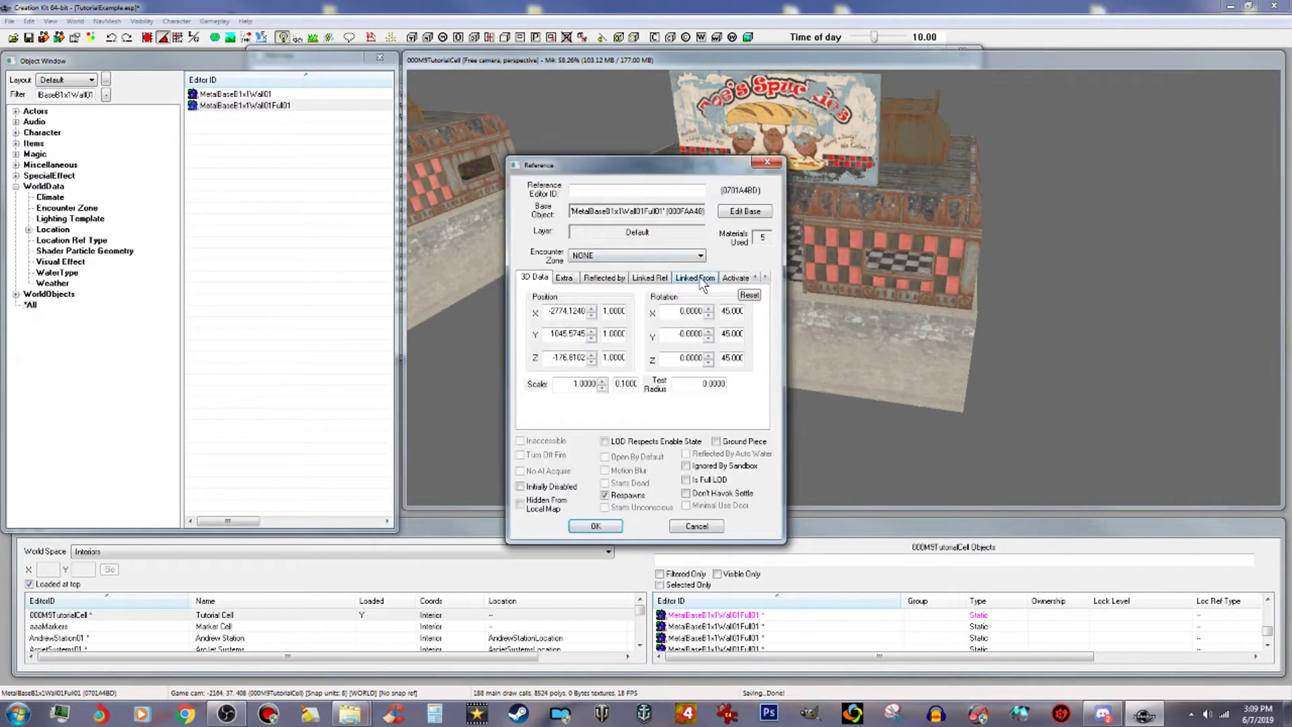
pyautogui.click(746, 211)
pyautogui.click(636, 303)
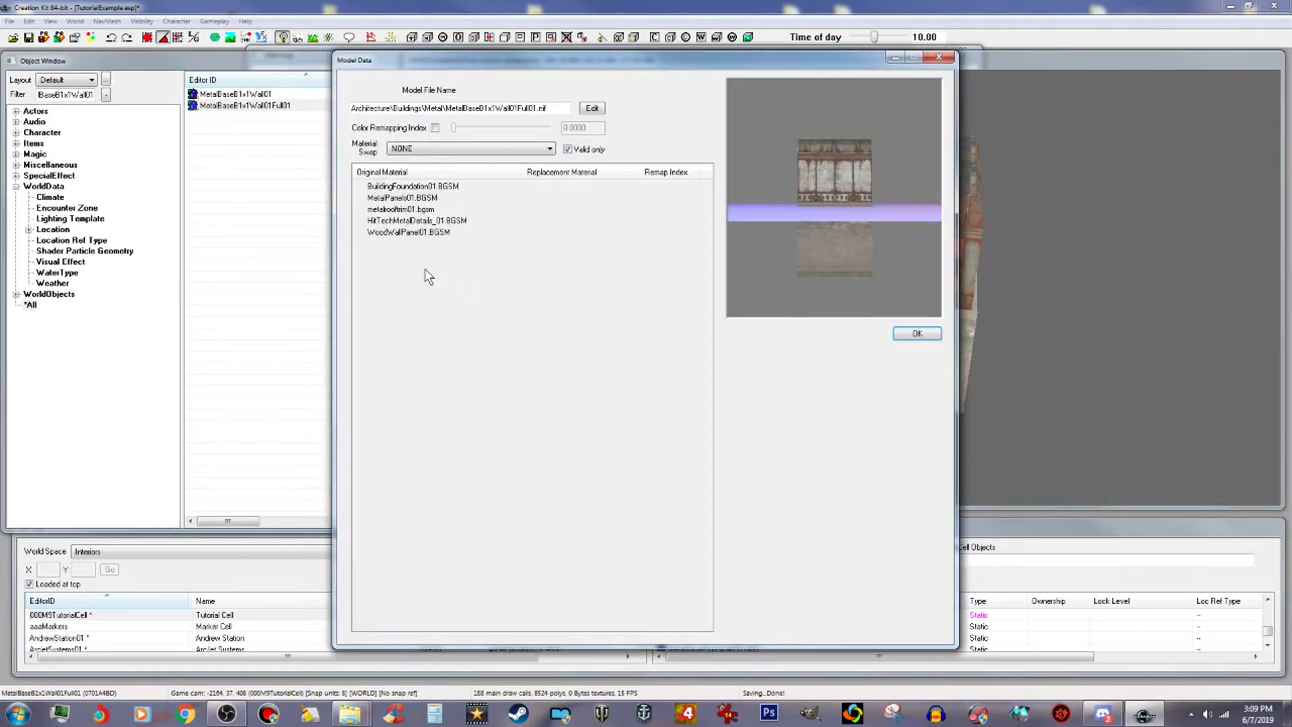
pyautogui.click(502, 151)
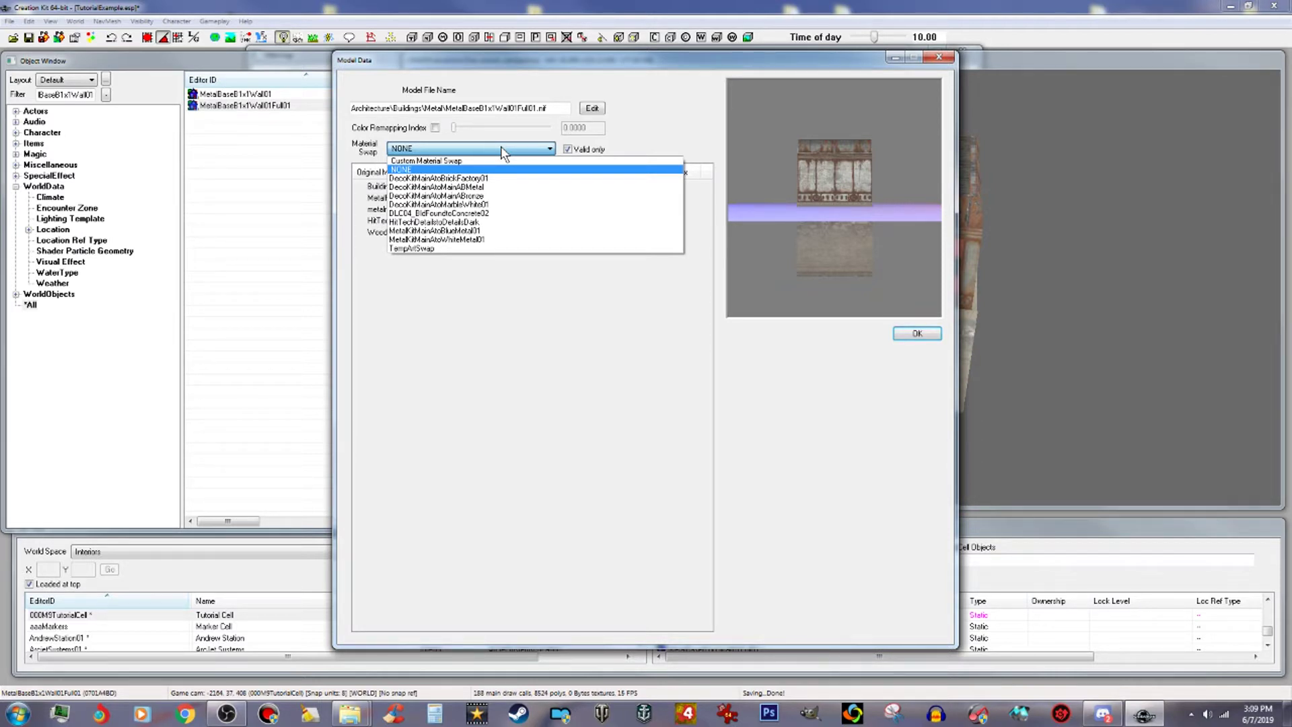
pyautogui.click(665, 142)
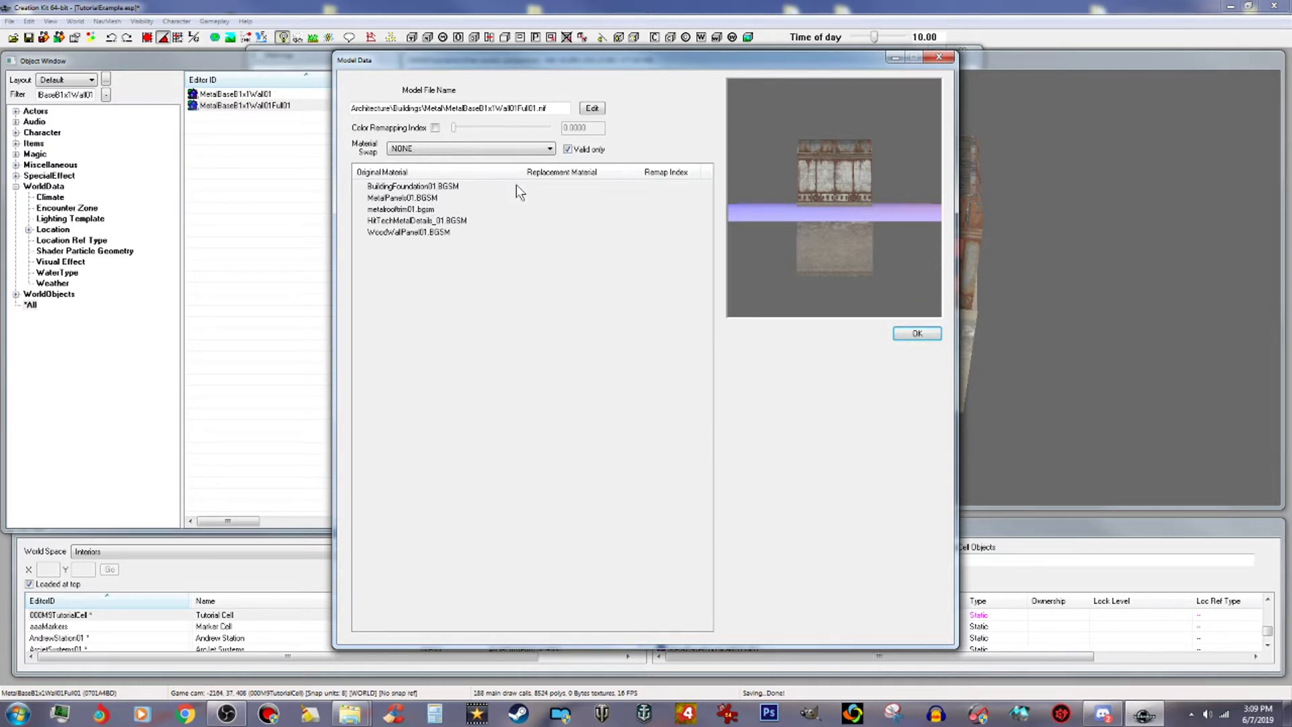
pyautogui.click(545, 148)
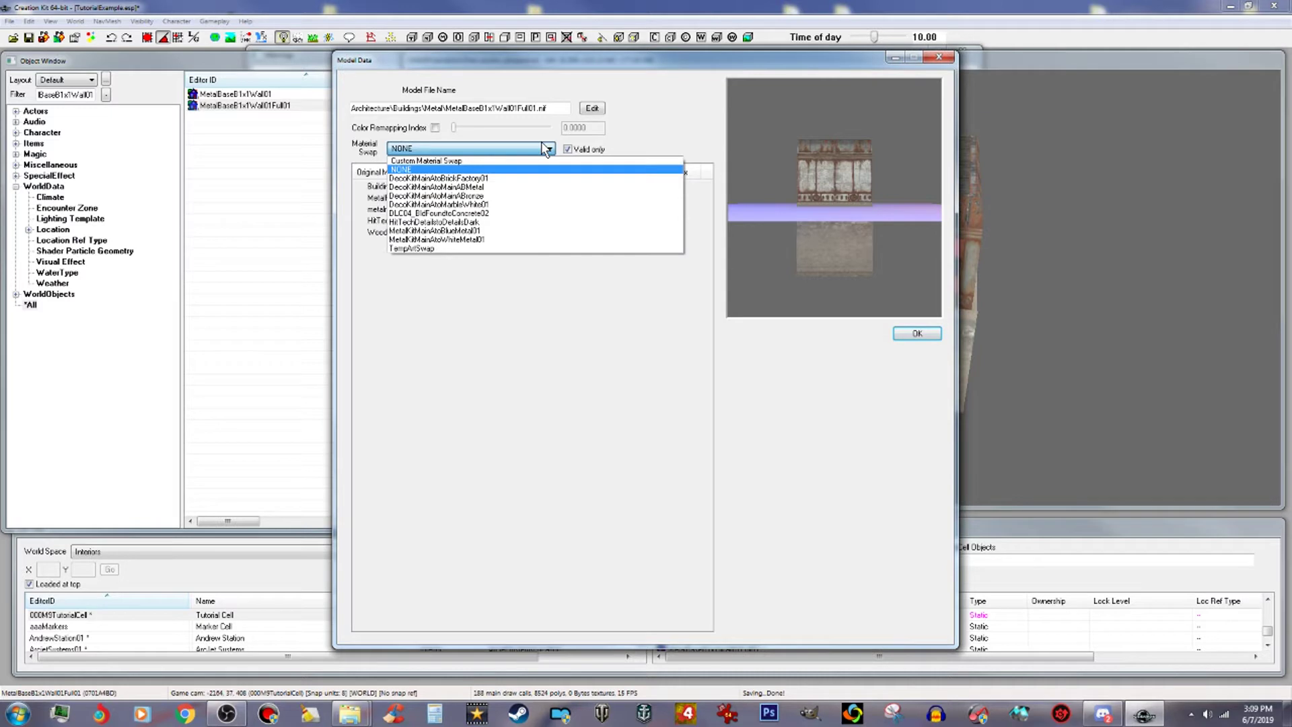
pyautogui.click(663, 136)
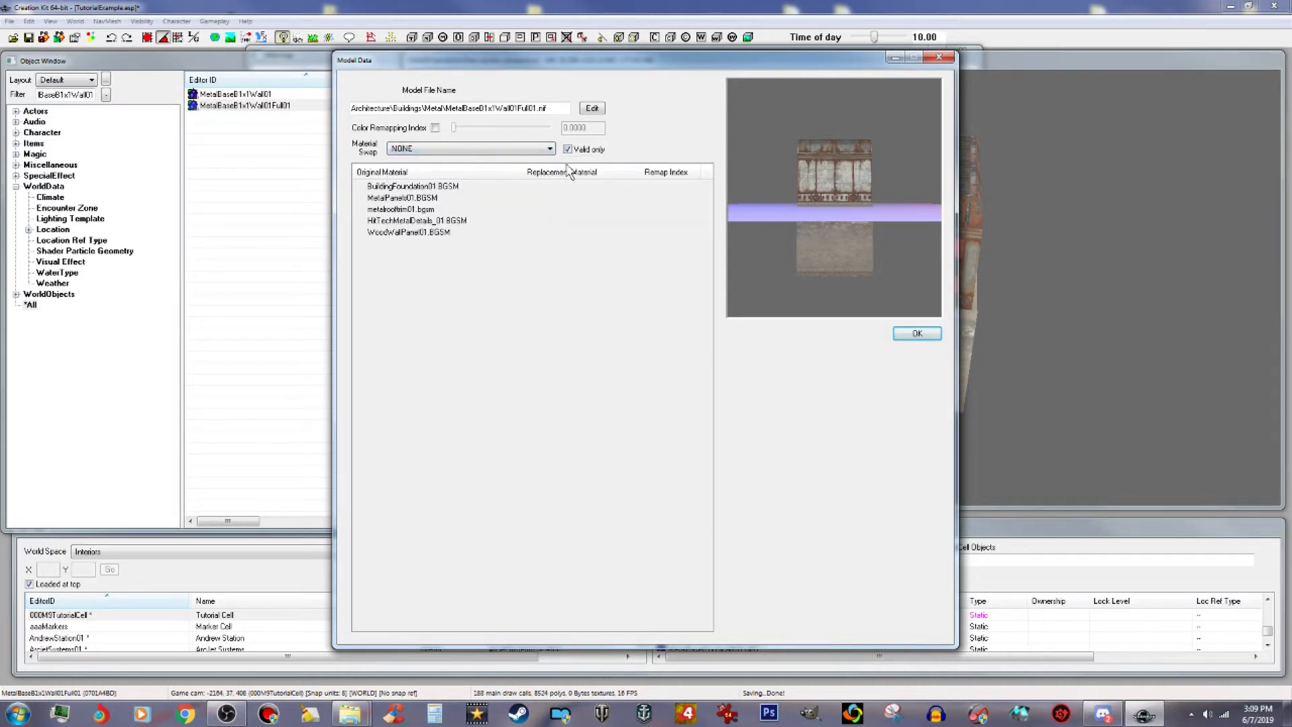
pyautogui.click(916, 333)
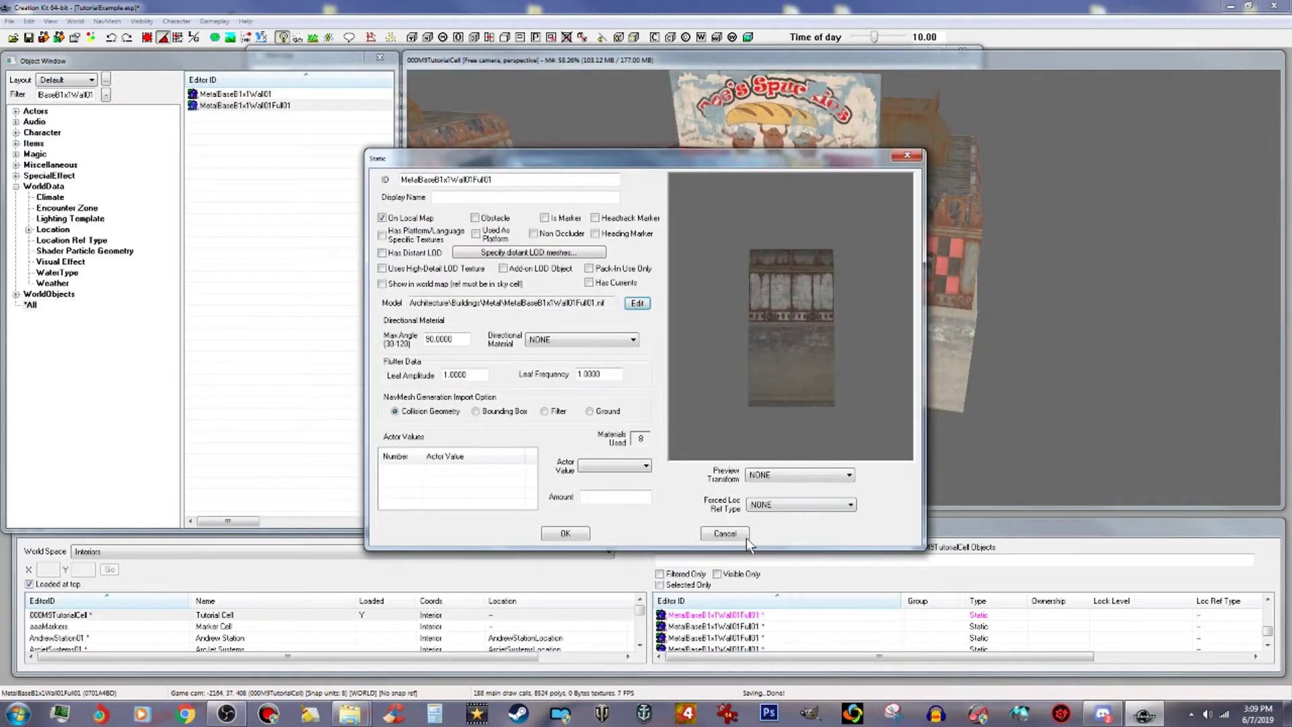
pyautogui.click(566, 534)
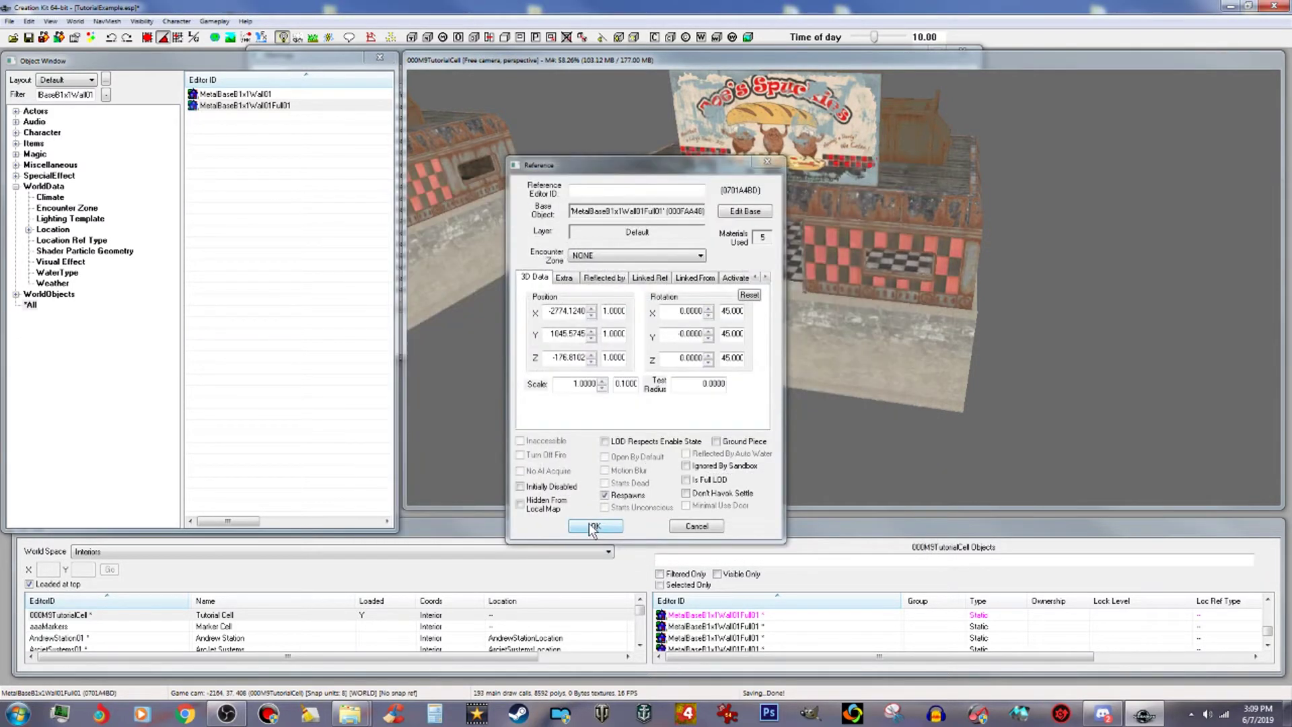
# Close the wall's reference settings and view the diner versions placed side by side in the cell.
pyautogui.click(588, 526)
pyautogui.moveTo(640, 420); pyautogui.dragTo(705, 418, button='middle')
pyautogui.scroll(-3, 702, 419)
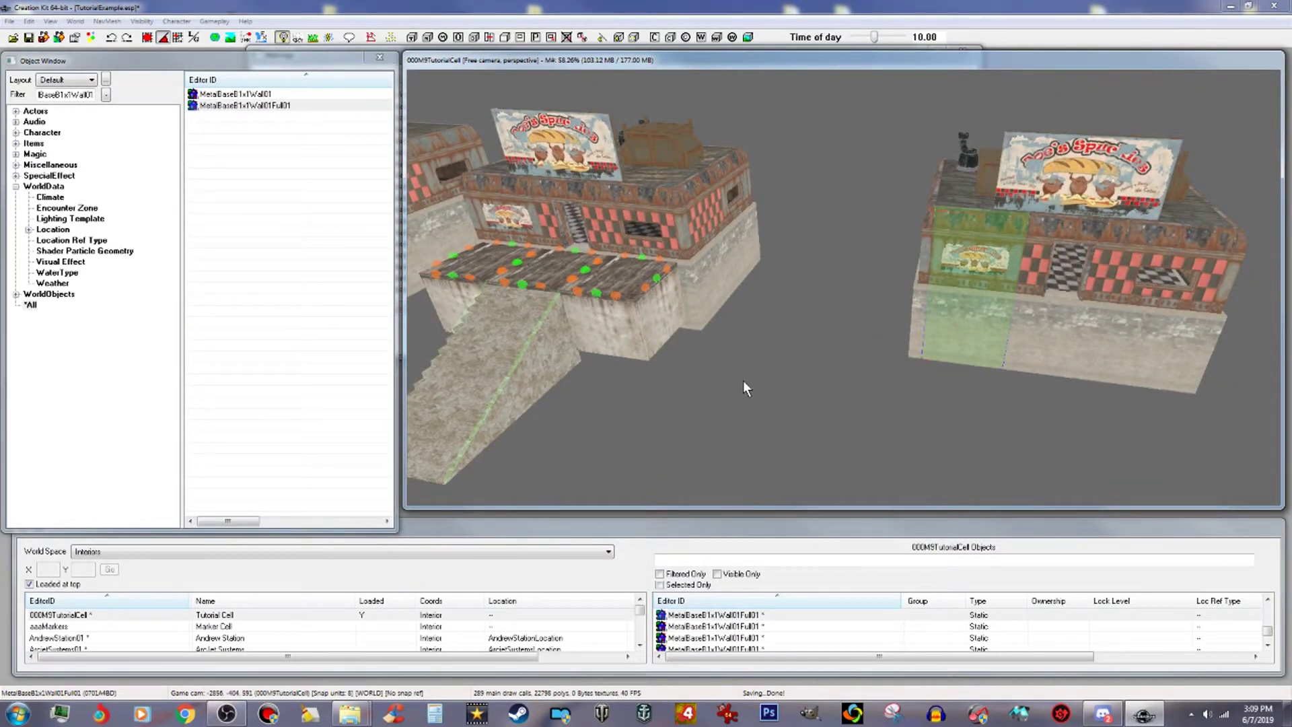
pyautogui.scroll(-4, 744, 381)
pyautogui.moveTo(785, 378); pyautogui.dragTo(988, 366, button='middle')
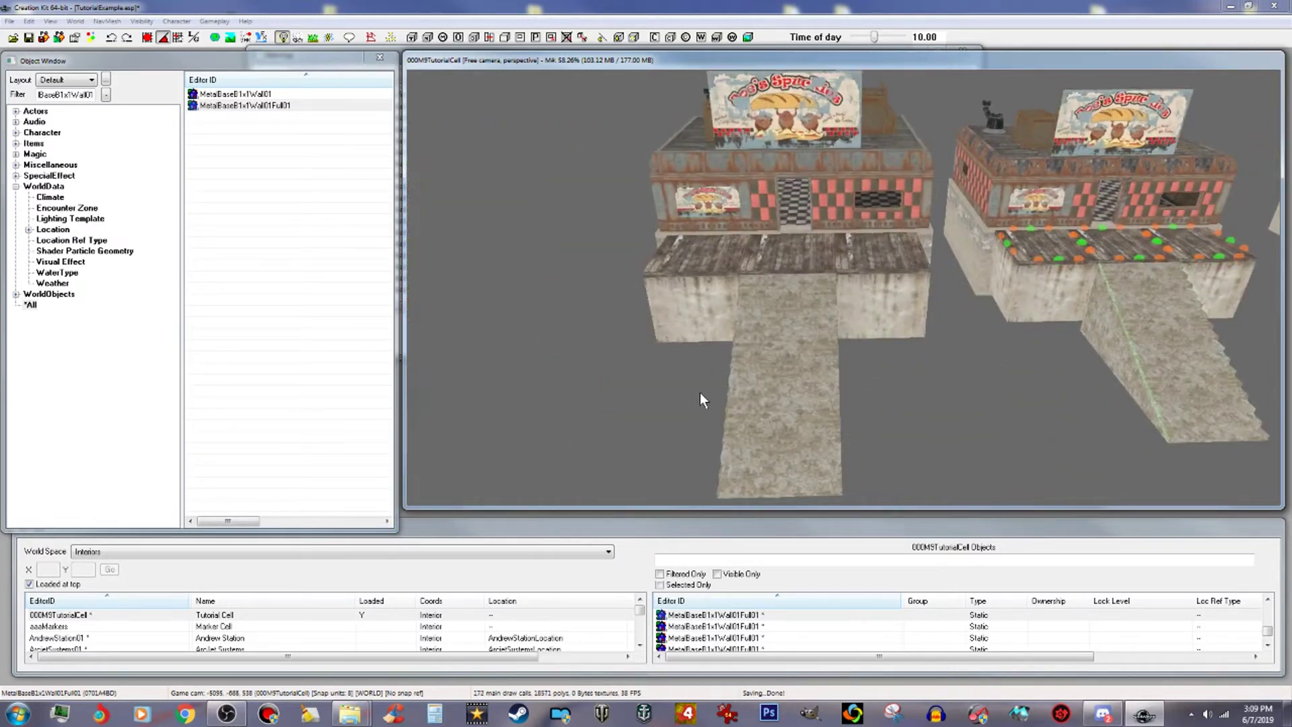
# Select the one-piece prefab static 000Tut_JoeSpuckie01 and inspect the diner, its porch and stairs from several sides.
pyautogui.click(790, 384)
pyautogui.moveTo(841, 377); pyautogui.dragTo(801, 367, button='middle')
pyautogui.moveTo(761, 454); pyautogui.dragTo(739, 342)
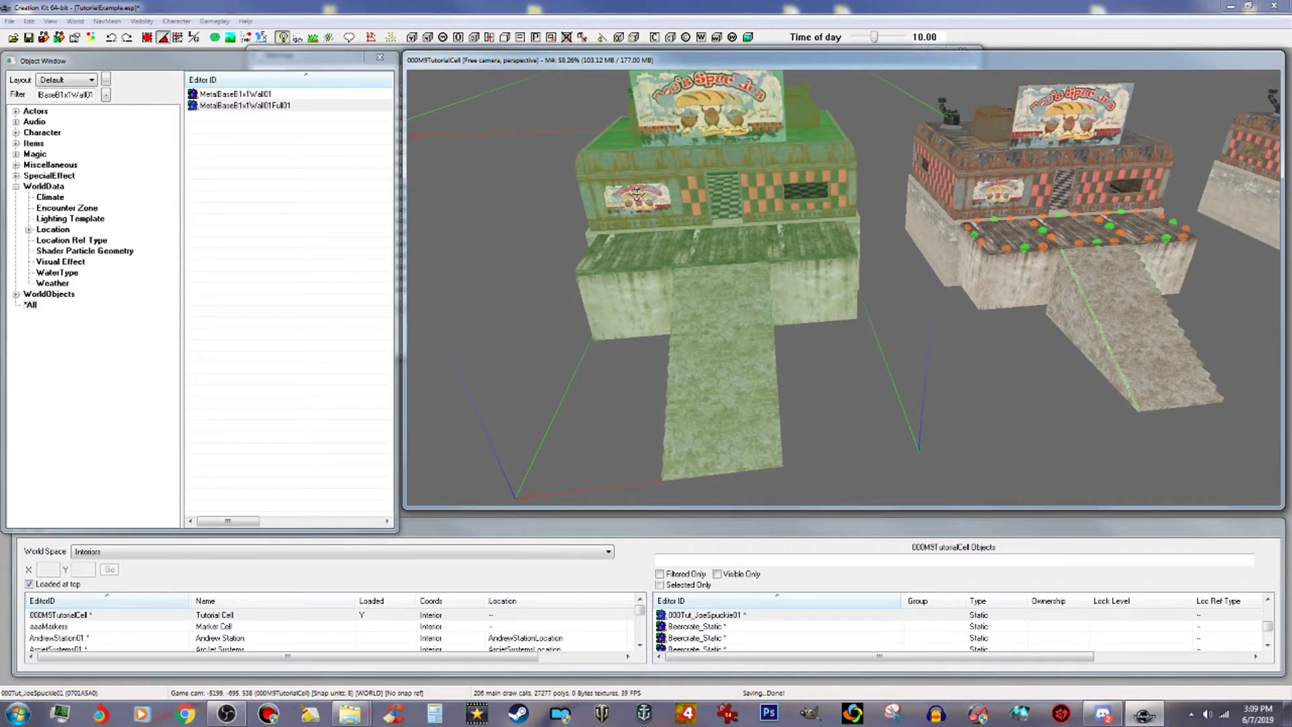
pyautogui.keyDown('shift'); pyautogui.moveTo(739, 342); pyautogui.dragTo(858, 338, button='middle'); pyautogui.keyUp('shift')
pyautogui.scroll(3, 767, 345)
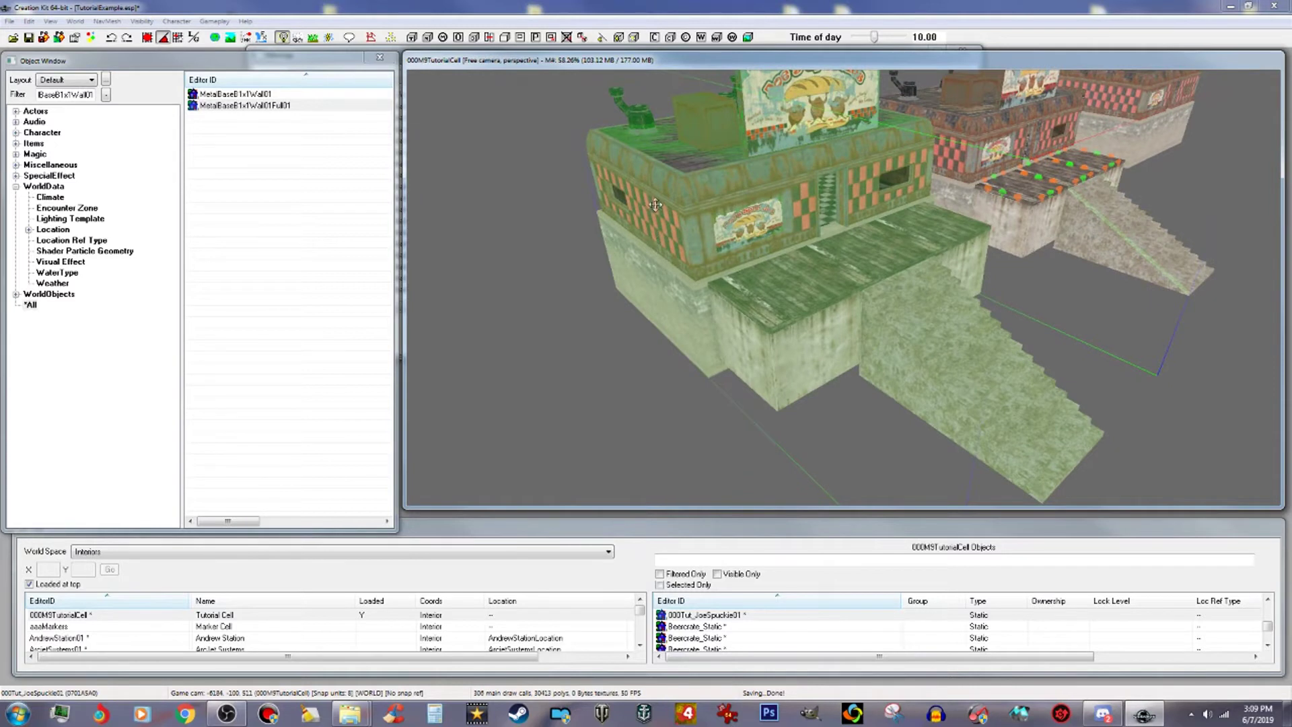
pyautogui.keyDown('shift'); pyautogui.moveTo(673, 288); pyautogui.dragTo(695, 305, button='middle'); pyautogui.keyUp('shift')
pyautogui.keyDown('shift'); pyautogui.moveTo(888, 260); pyautogui.dragTo(604, 289, button='middle'); pyautogui.keyUp('shift')
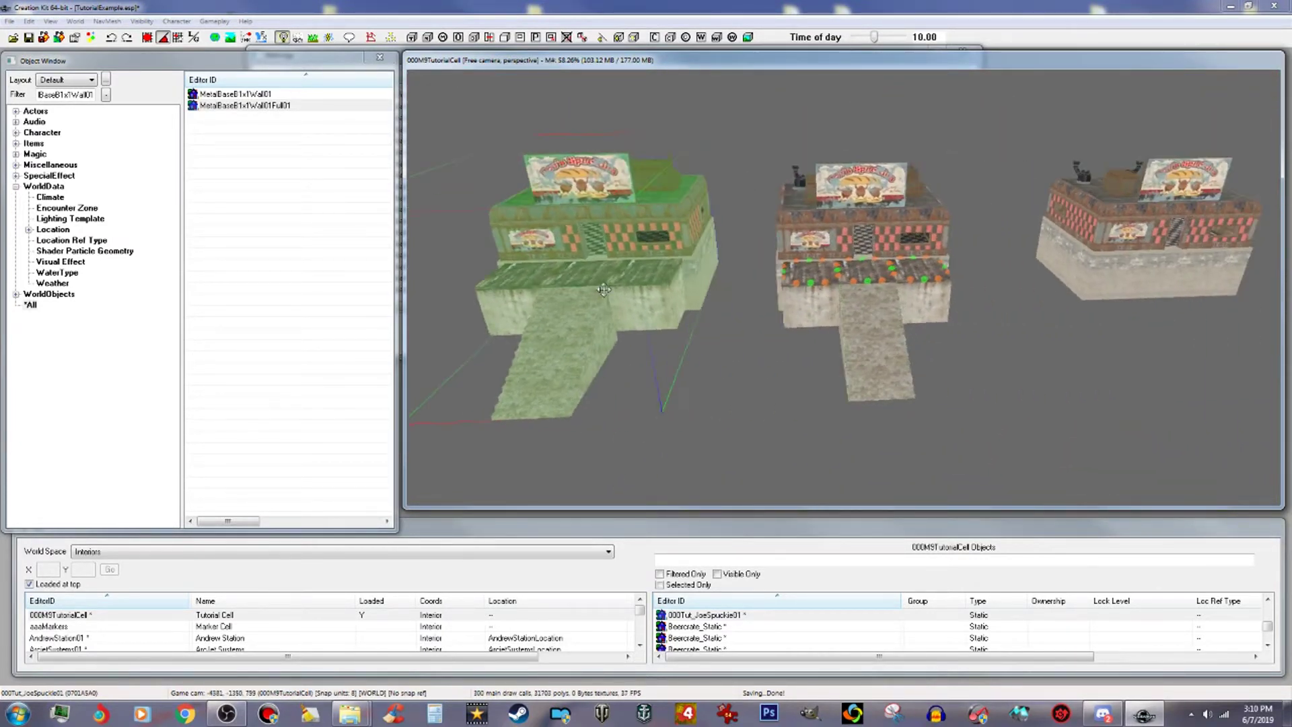
# Compare the diner built from separate pieces with the prefab static by selecting its small-sign wall, then the whole prefab.
pyautogui.click(1114, 275)
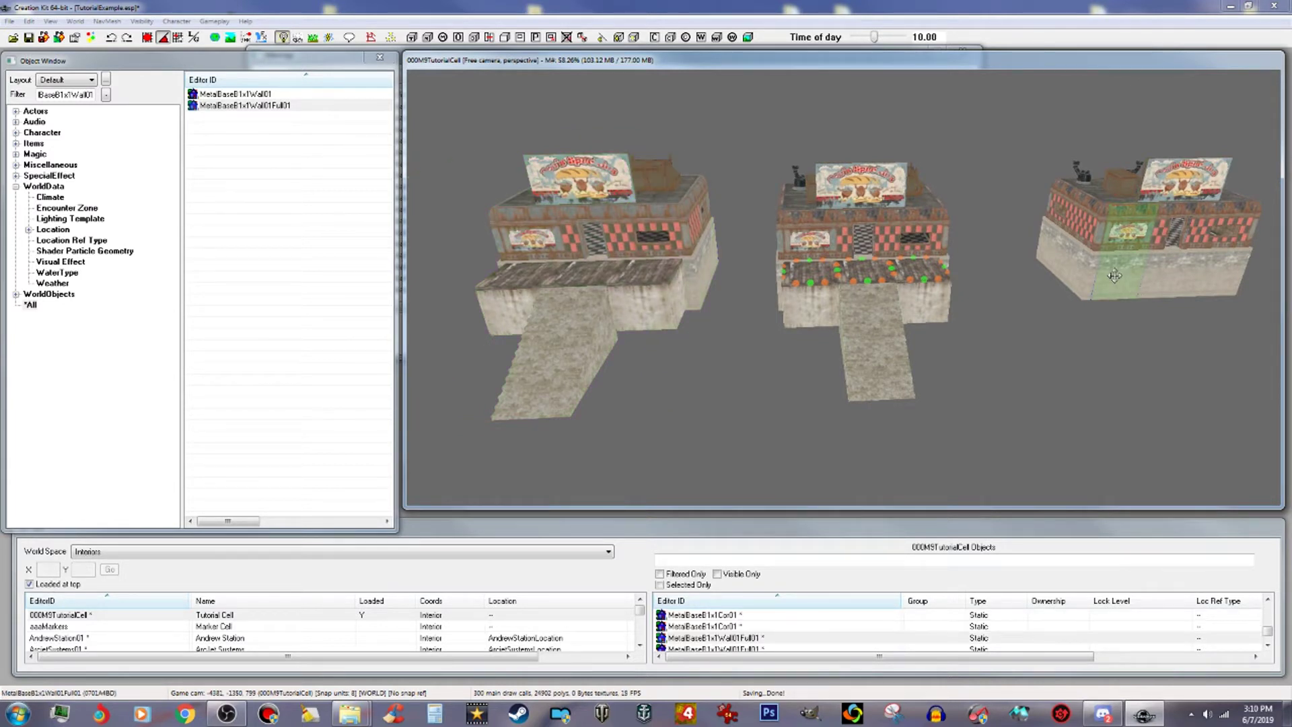
pyautogui.moveTo(1060, 302)
pyautogui.mouseDown(button='middle')
pyautogui.moveTo(1056, 313)
pyautogui.moveTo(1084, 310)
pyautogui.mouseUp(button='middle')
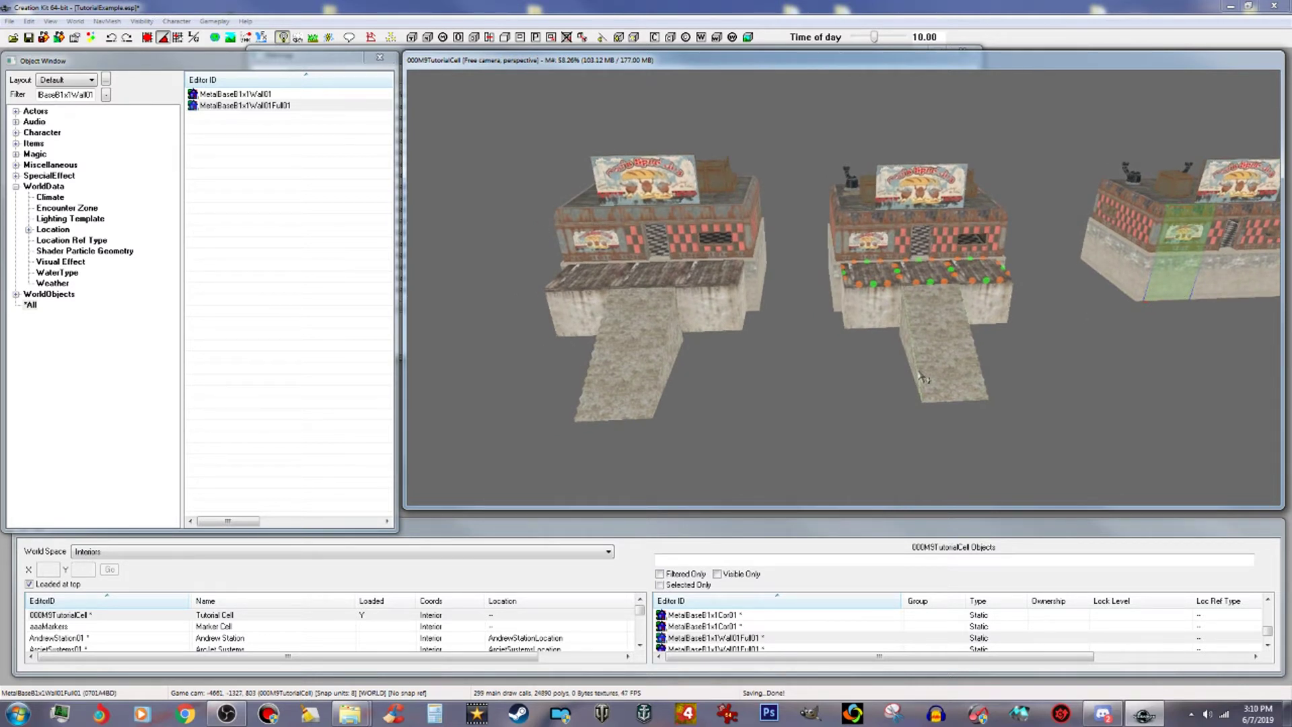
pyautogui.click(641, 357)
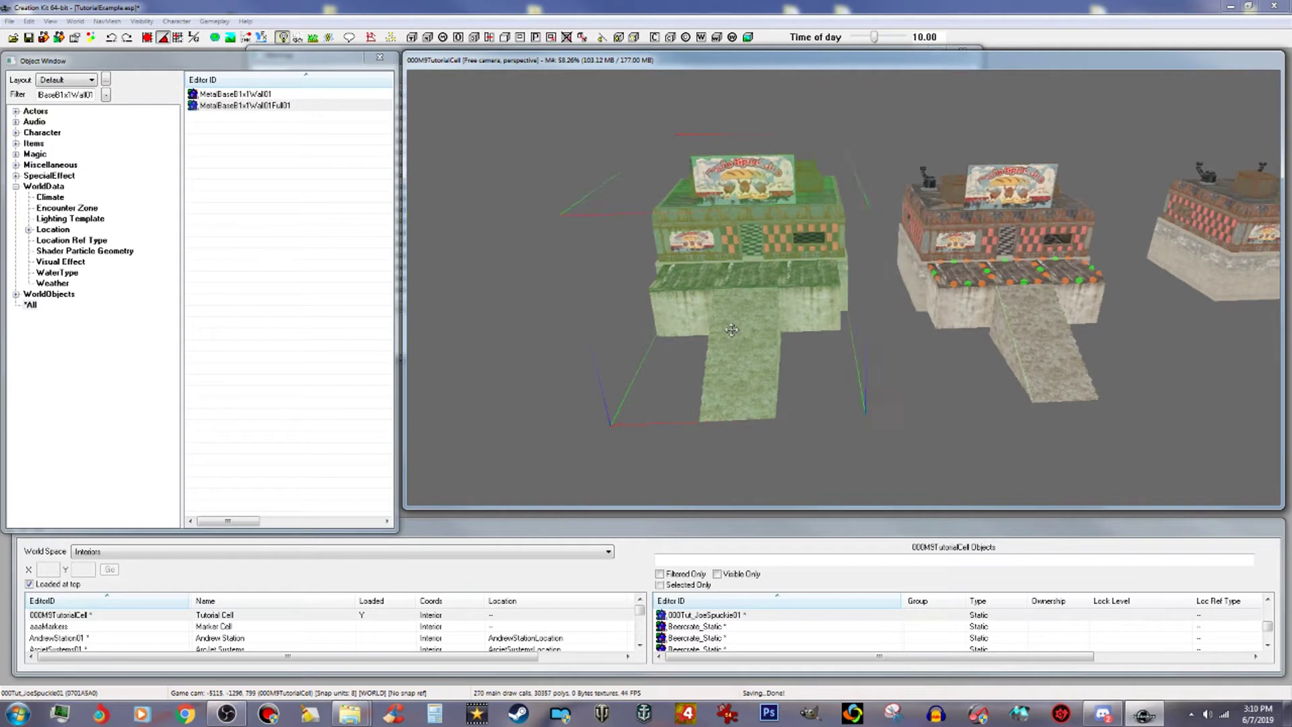
pyautogui.moveTo(767, 316); pyautogui.dragTo(773, 311, button='middle')
pyautogui.moveTo(832, 252); pyautogui.dragTo(735, 279)
pyautogui.moveTo(910, 271); pyautogui.dragTo(769, 258, button='middle')
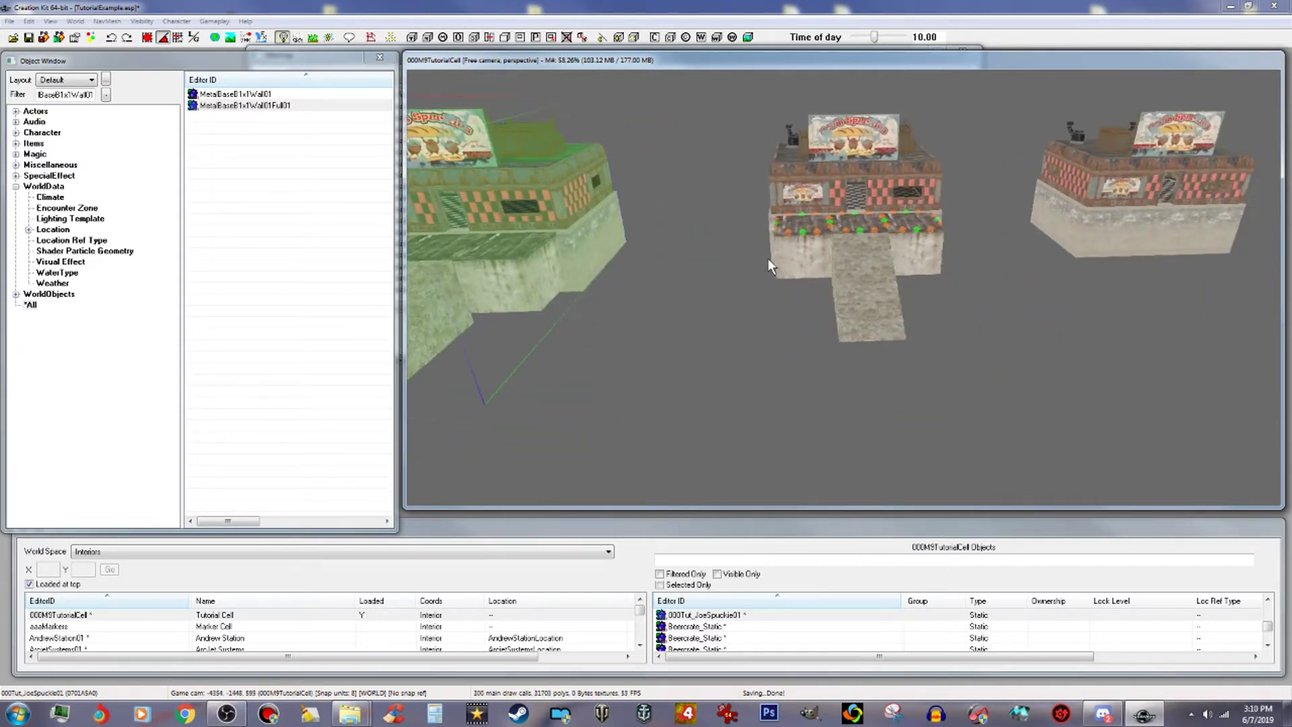